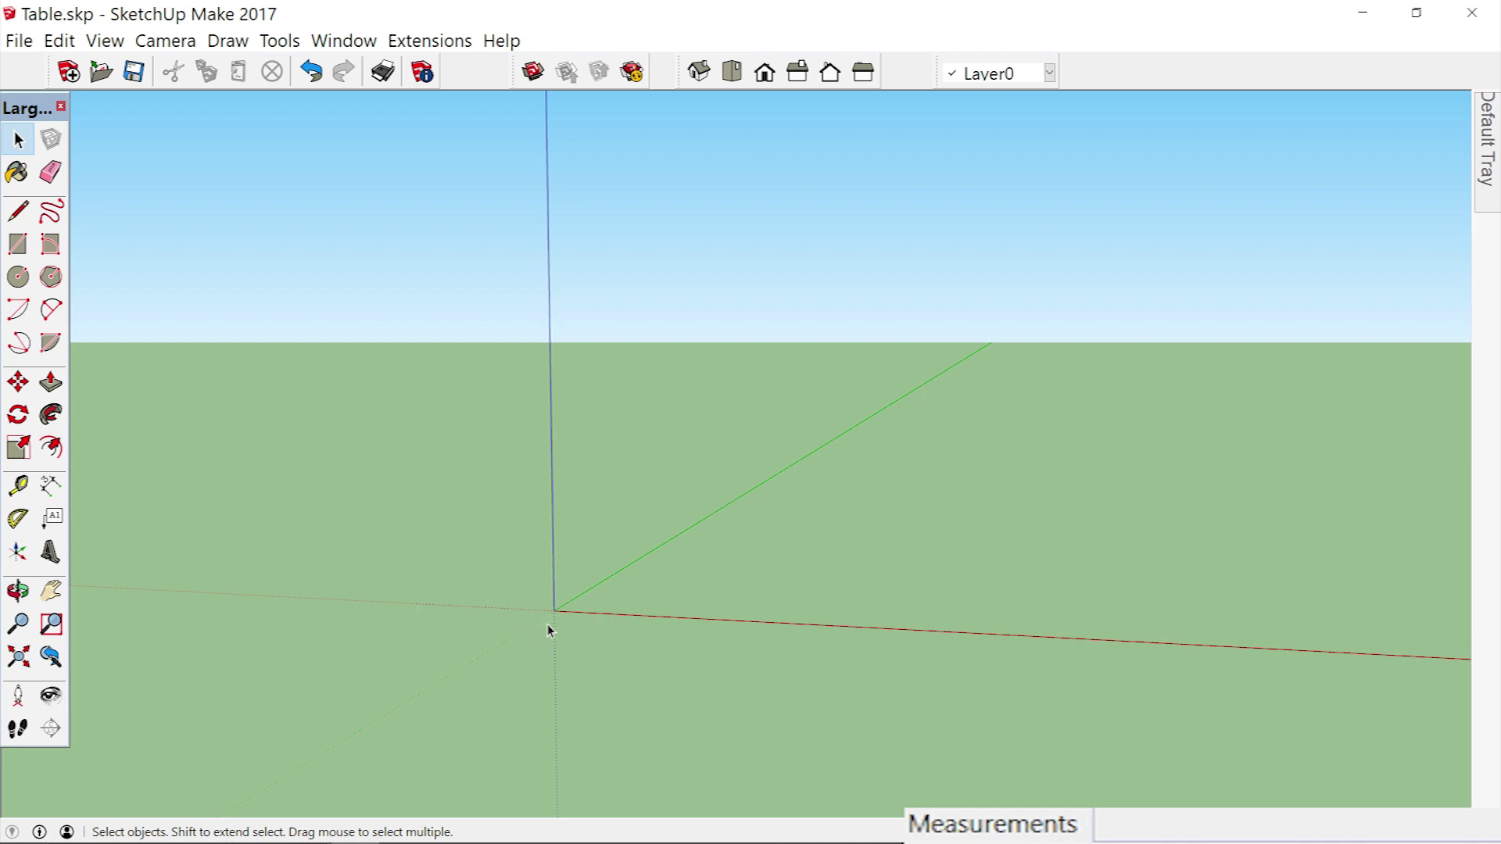
Draw an 11.5" by 0.75" upright rectangle starting at the origin, locked perpendicular to the red axis.
scroll(550, 629, up, 2)
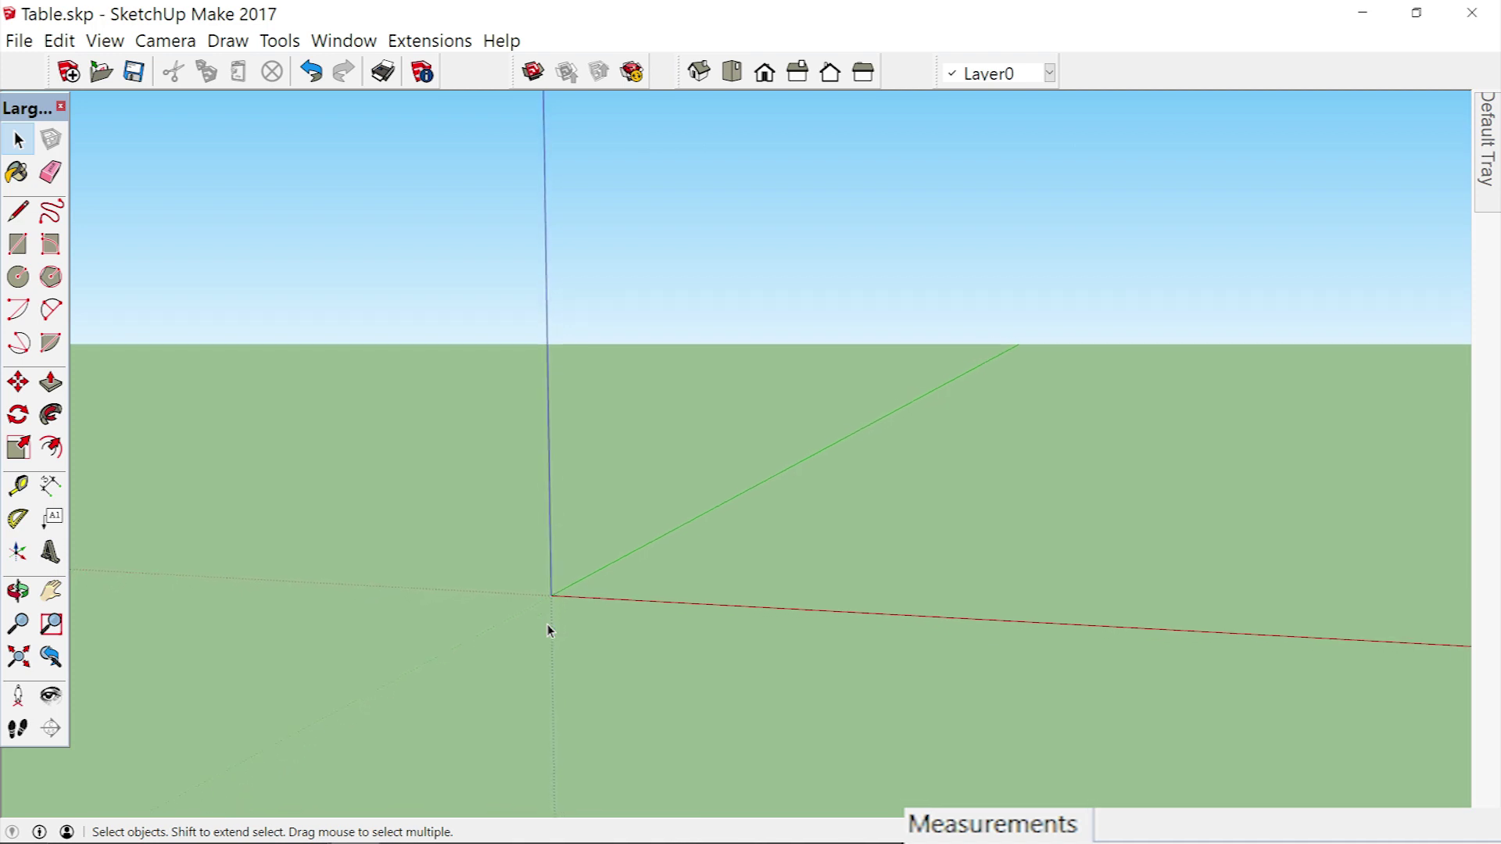
scroll(550, 629, up, 1)
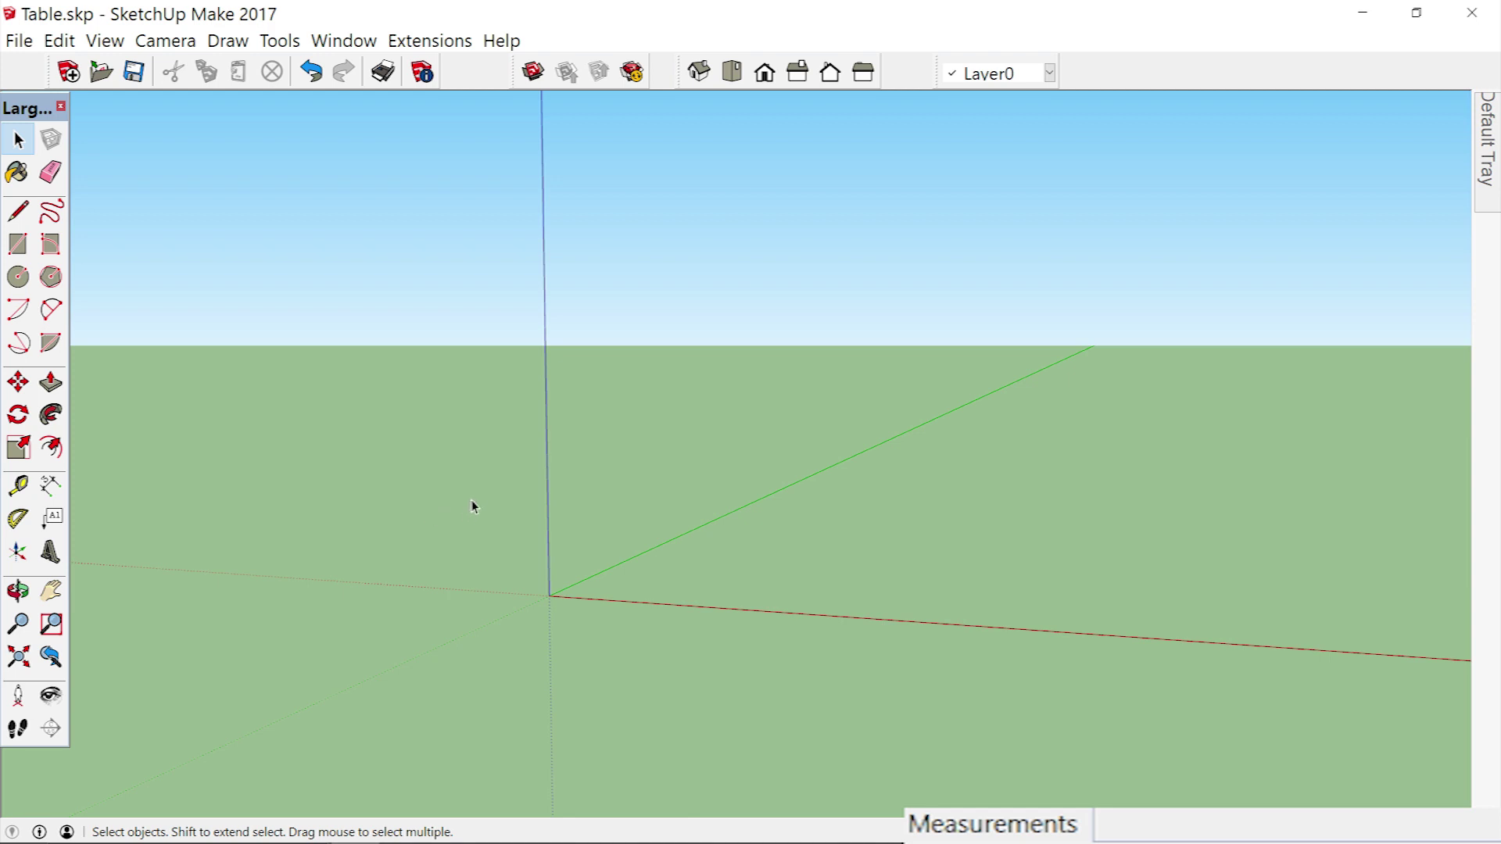
scroll(523, 594, up, 3)
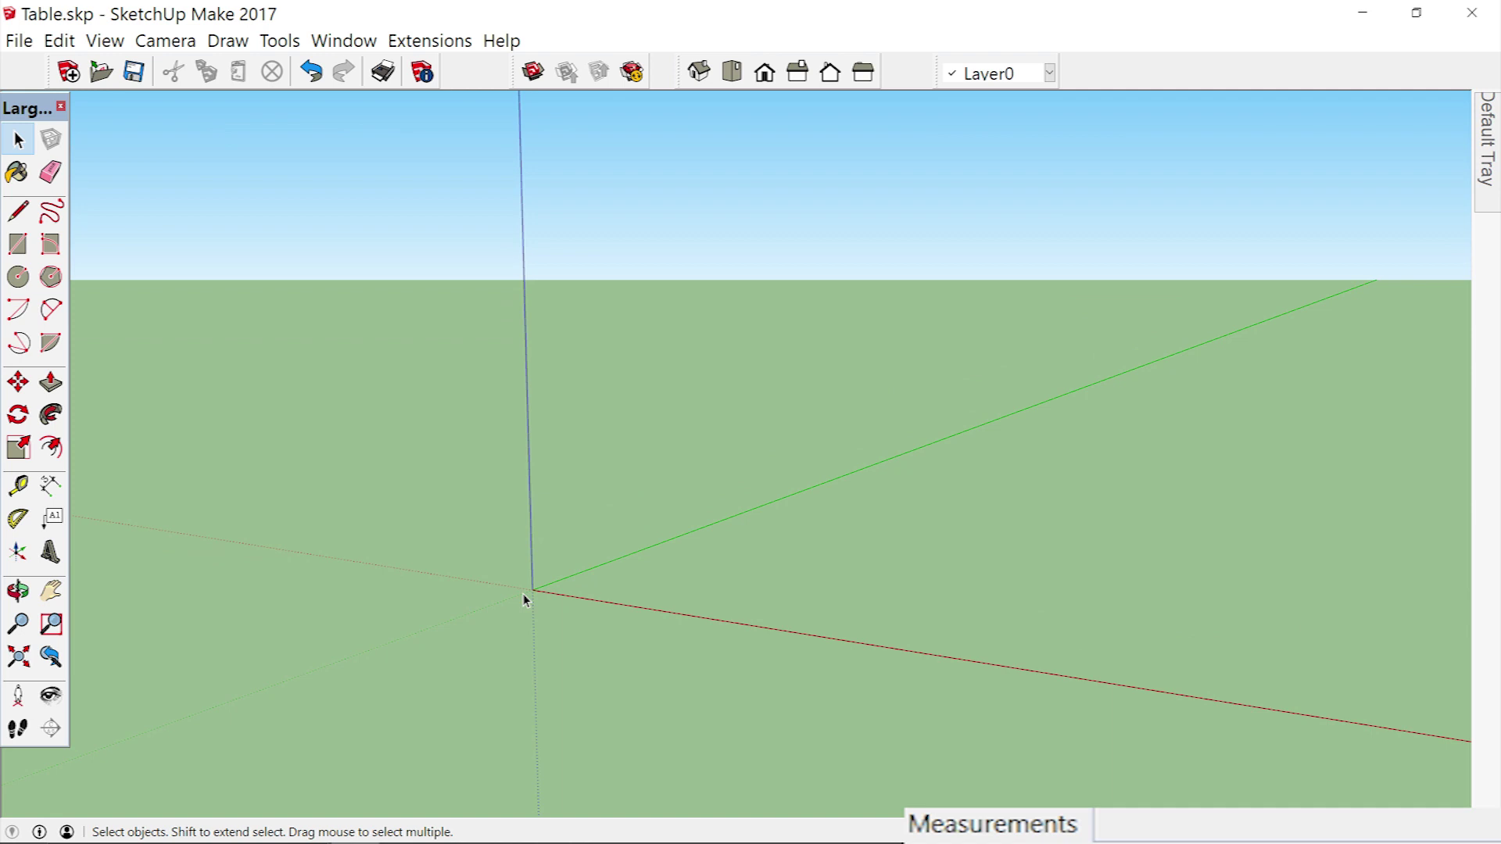
click(18, 244)
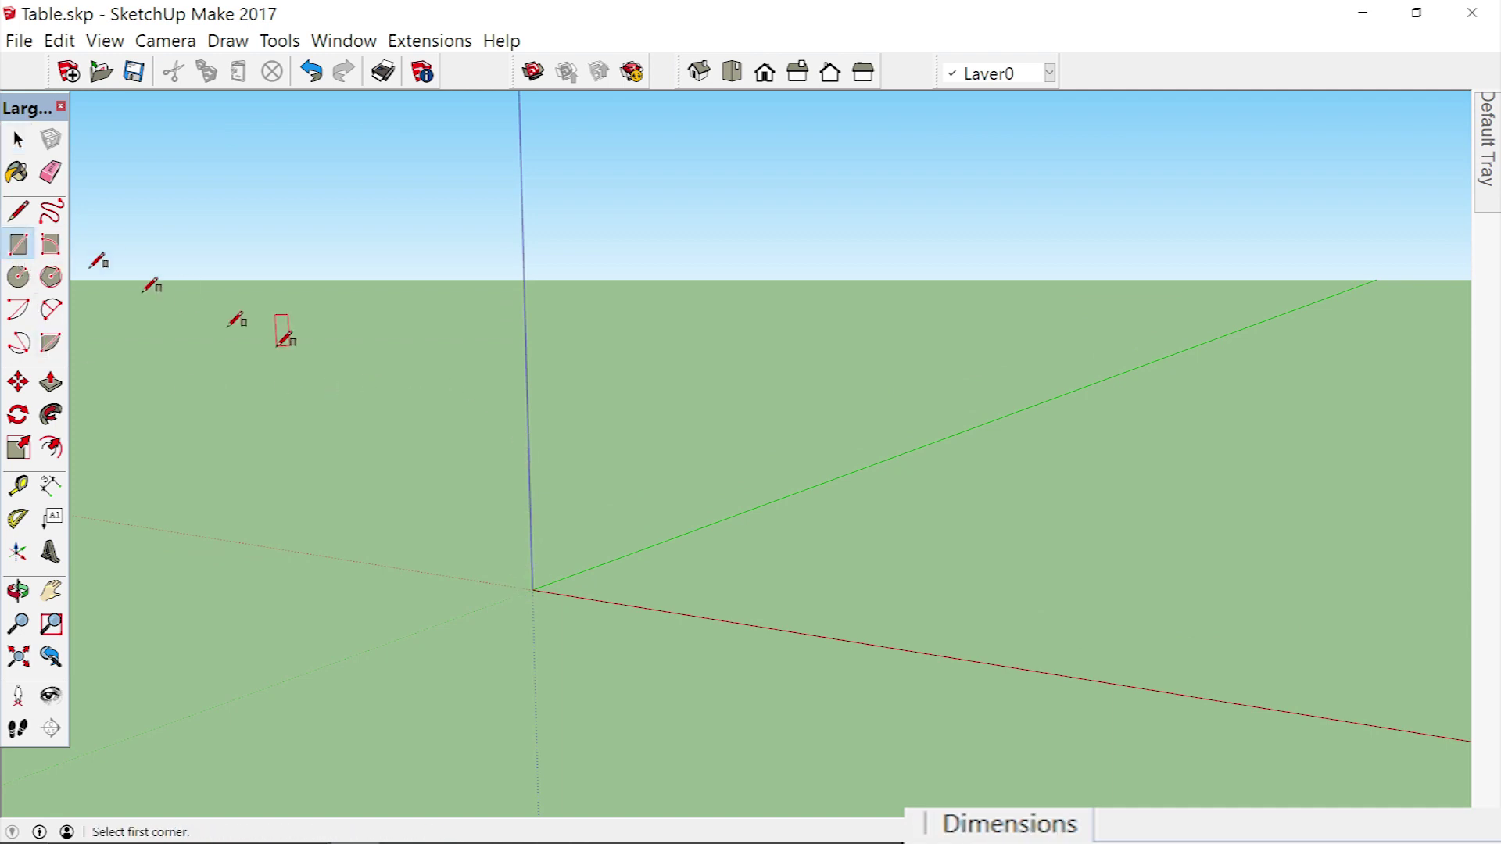
click(532, 590)
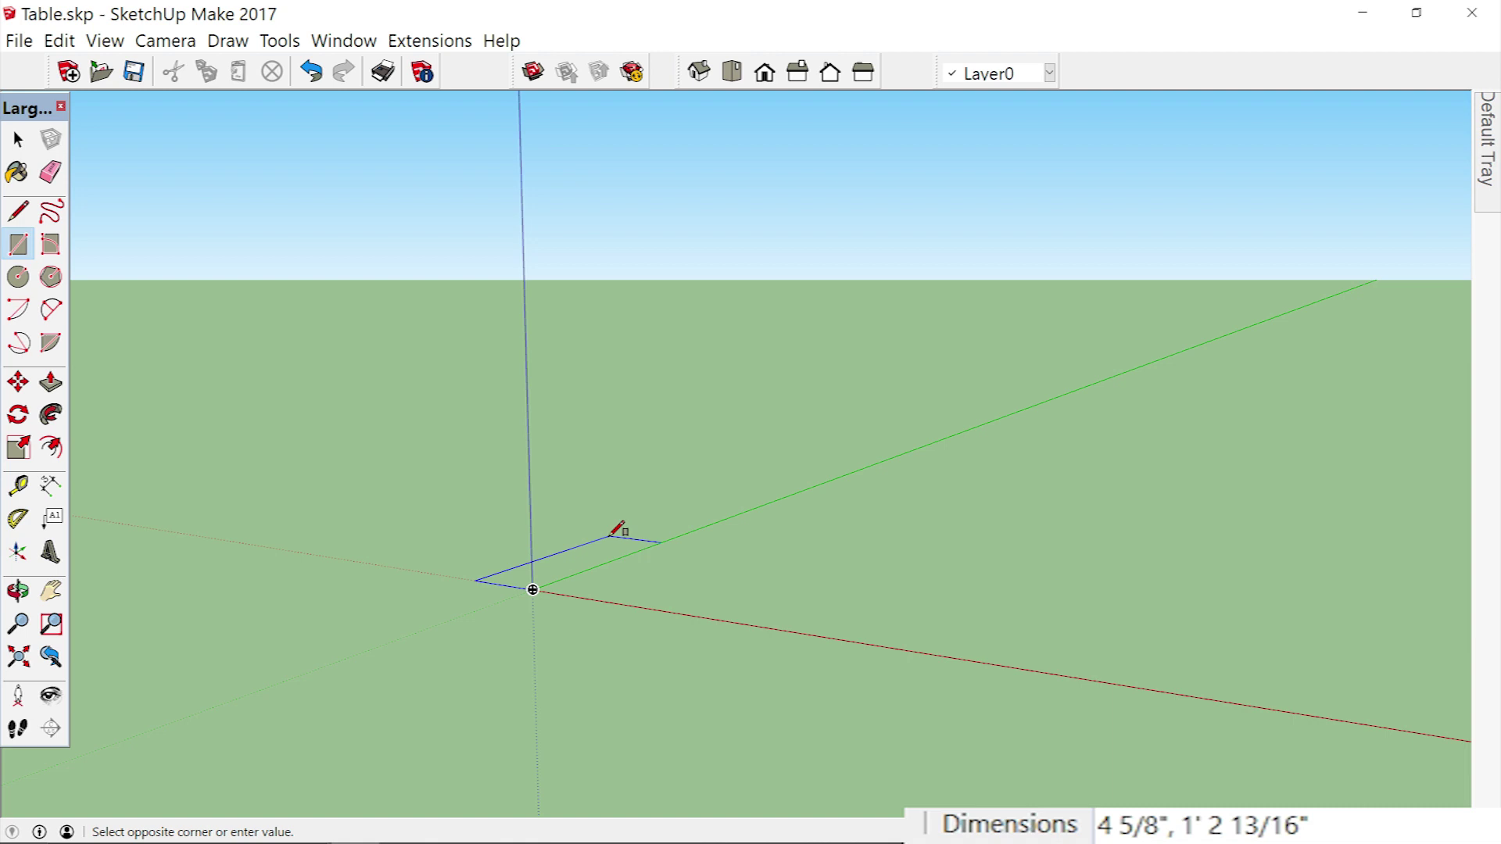
key(Right)
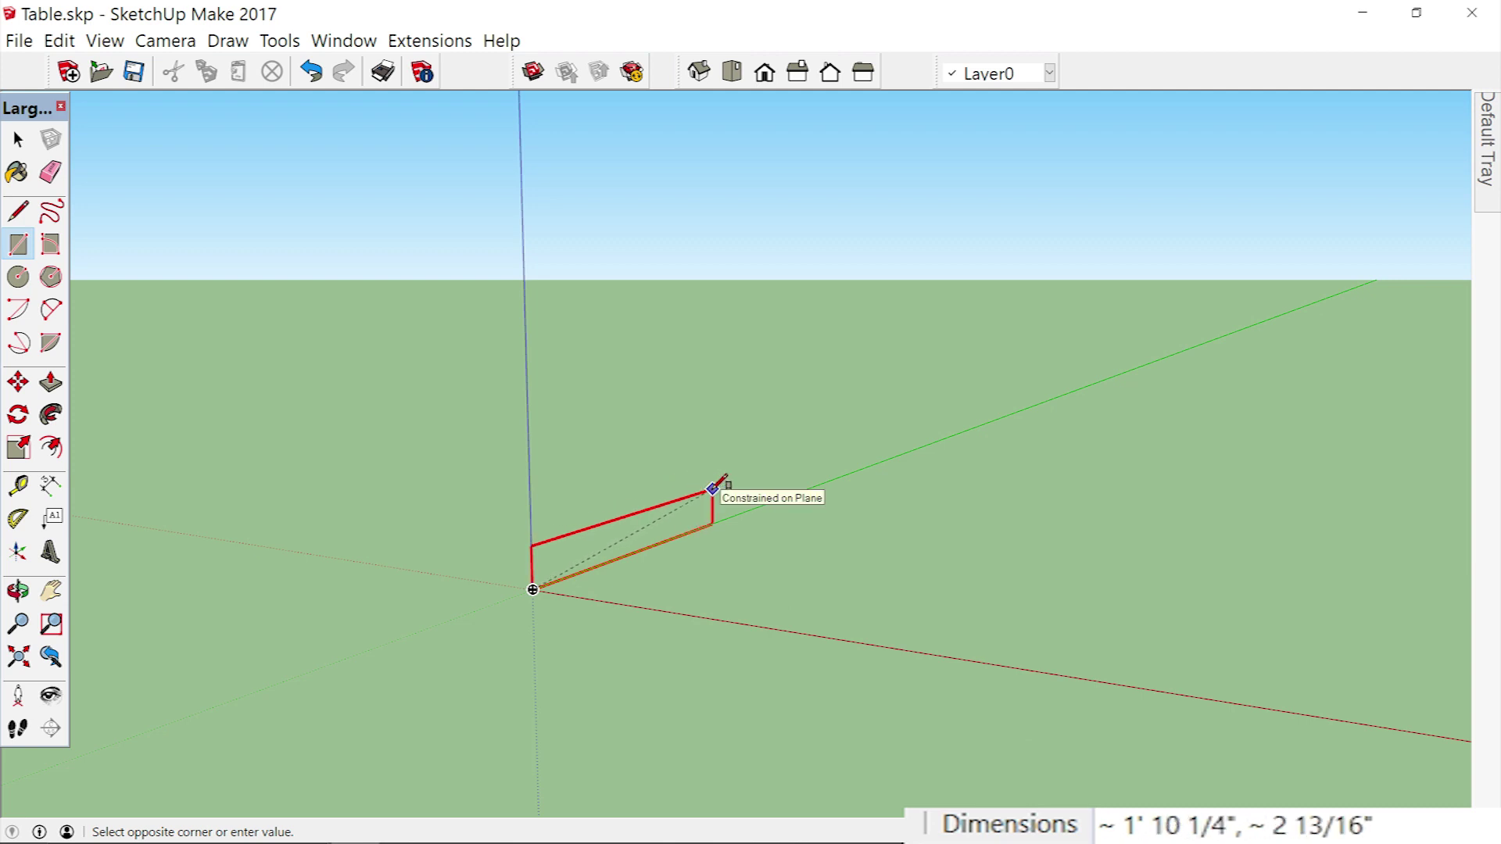
text(11.5)
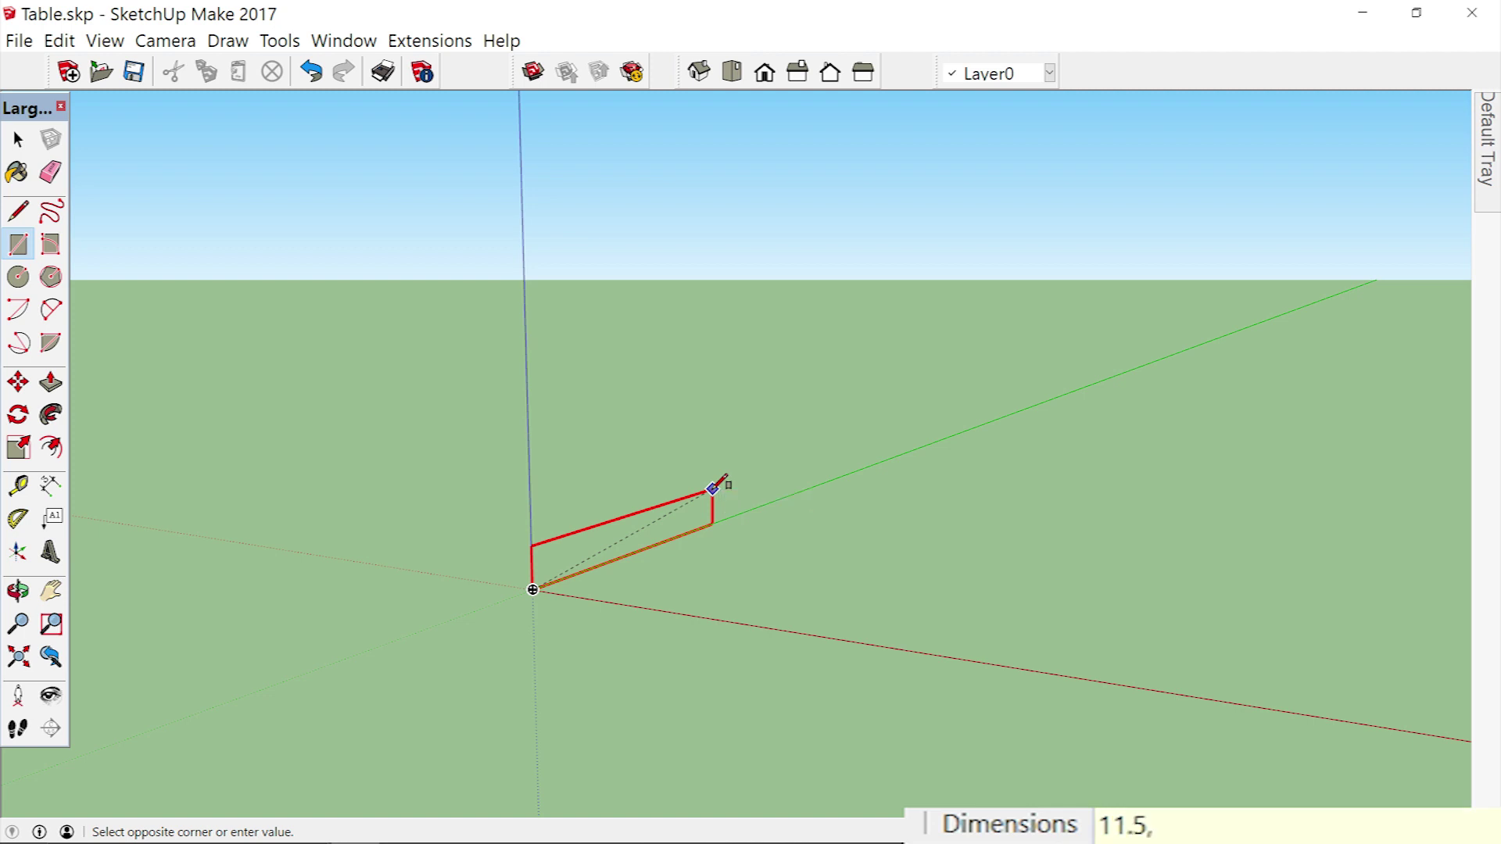
text(,.75)
key(Return)
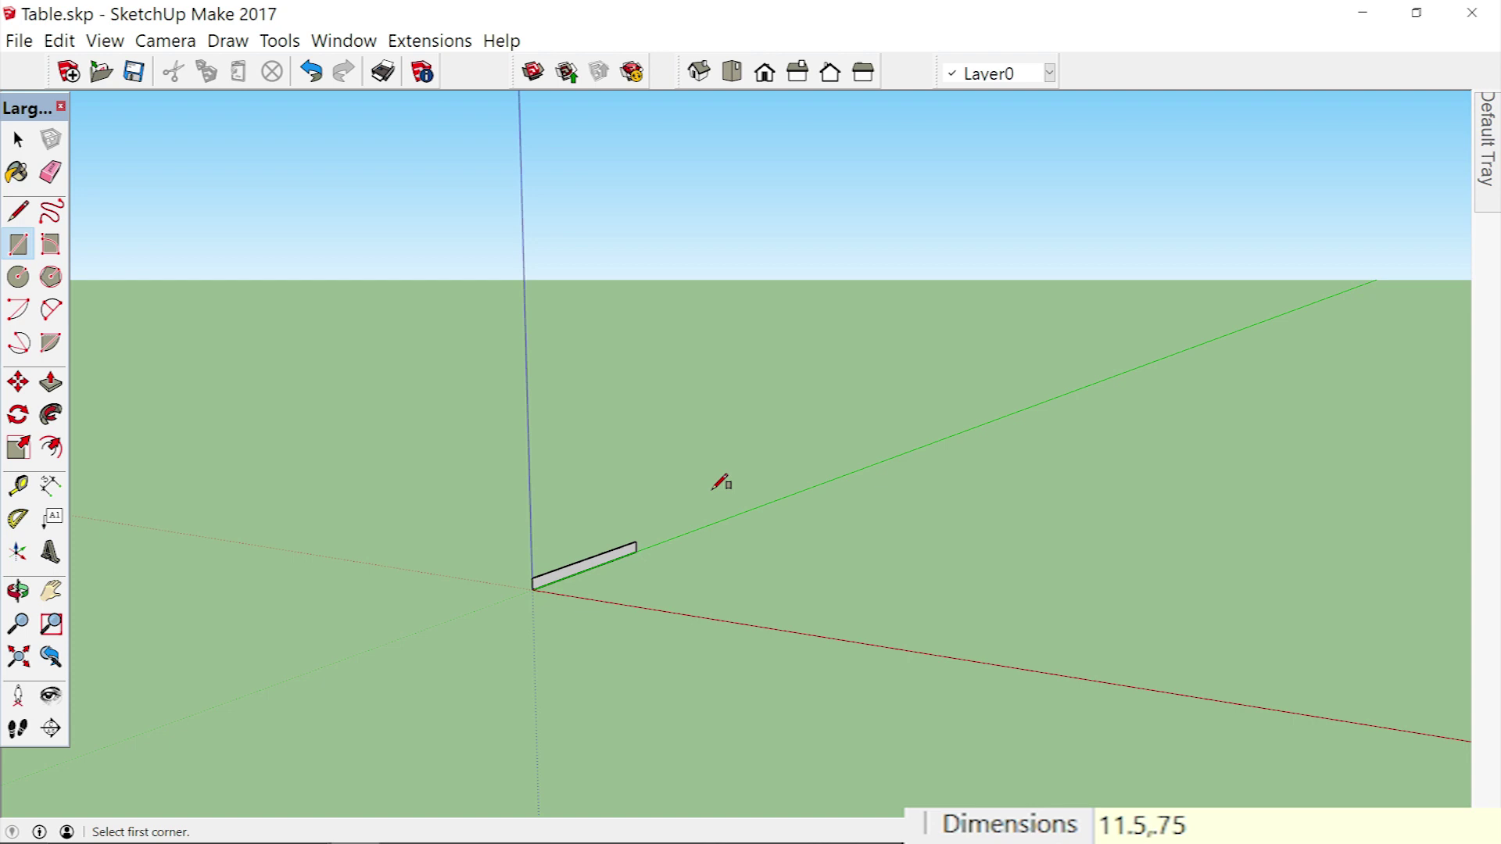
Extrude the rectangle 48" along the red axis with Push/Pull to form a board.
scroll(587, 598, up, 3)
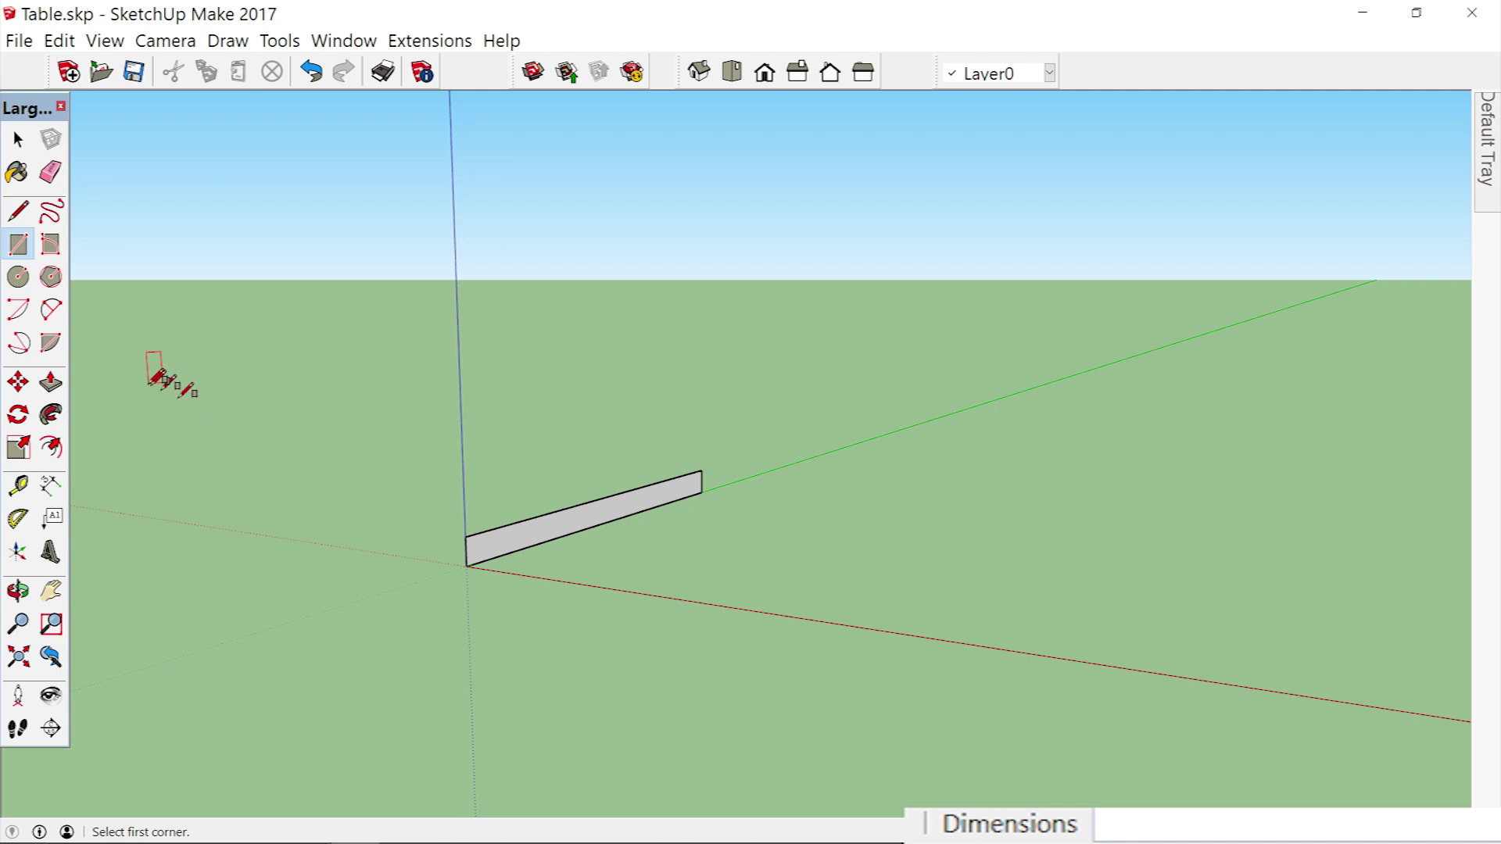
click(51, 382)
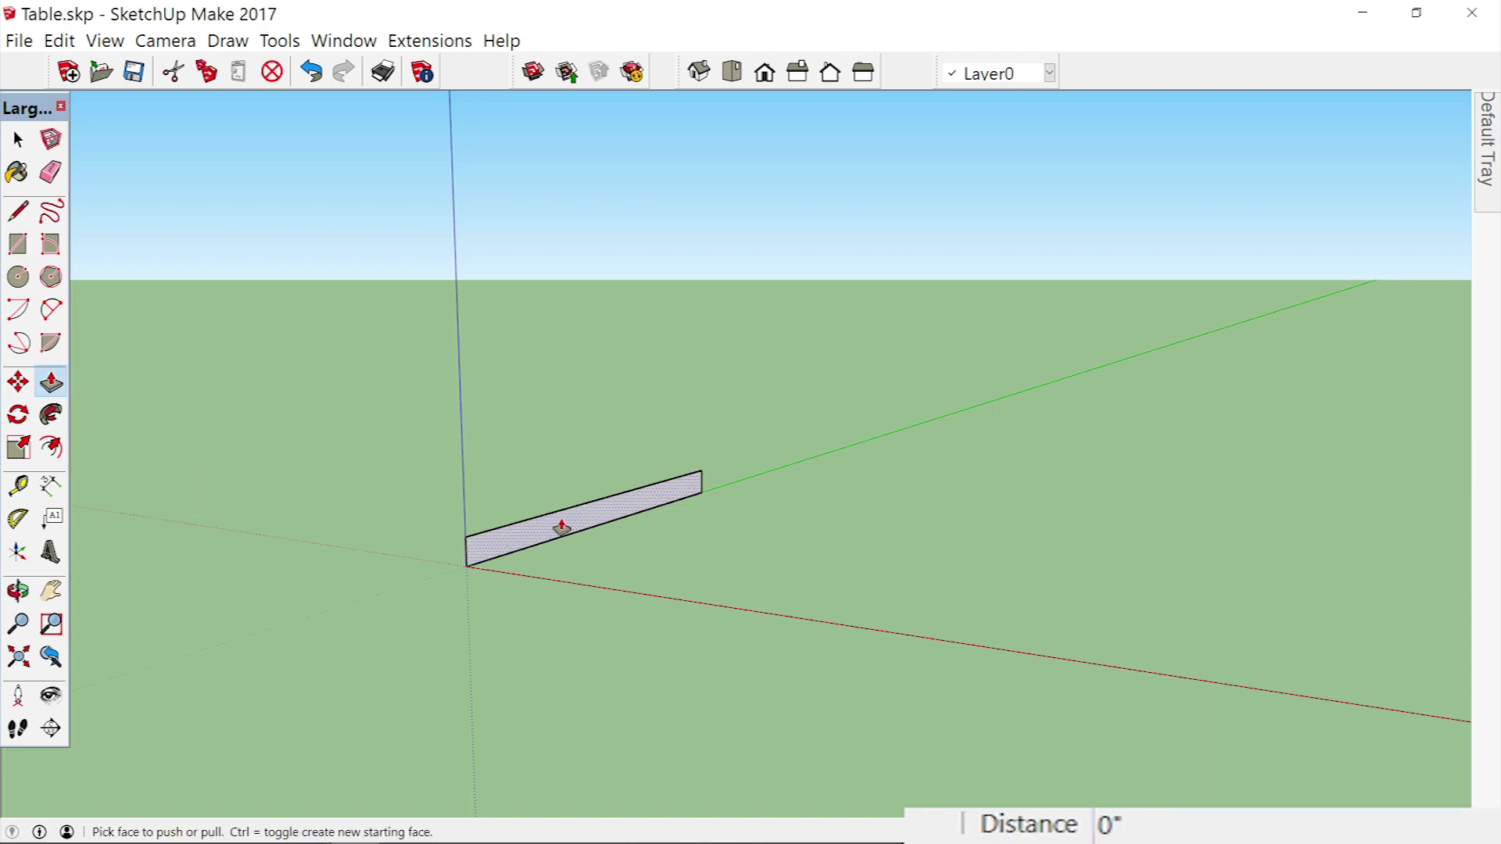
drag(561, 528, 755, 592)
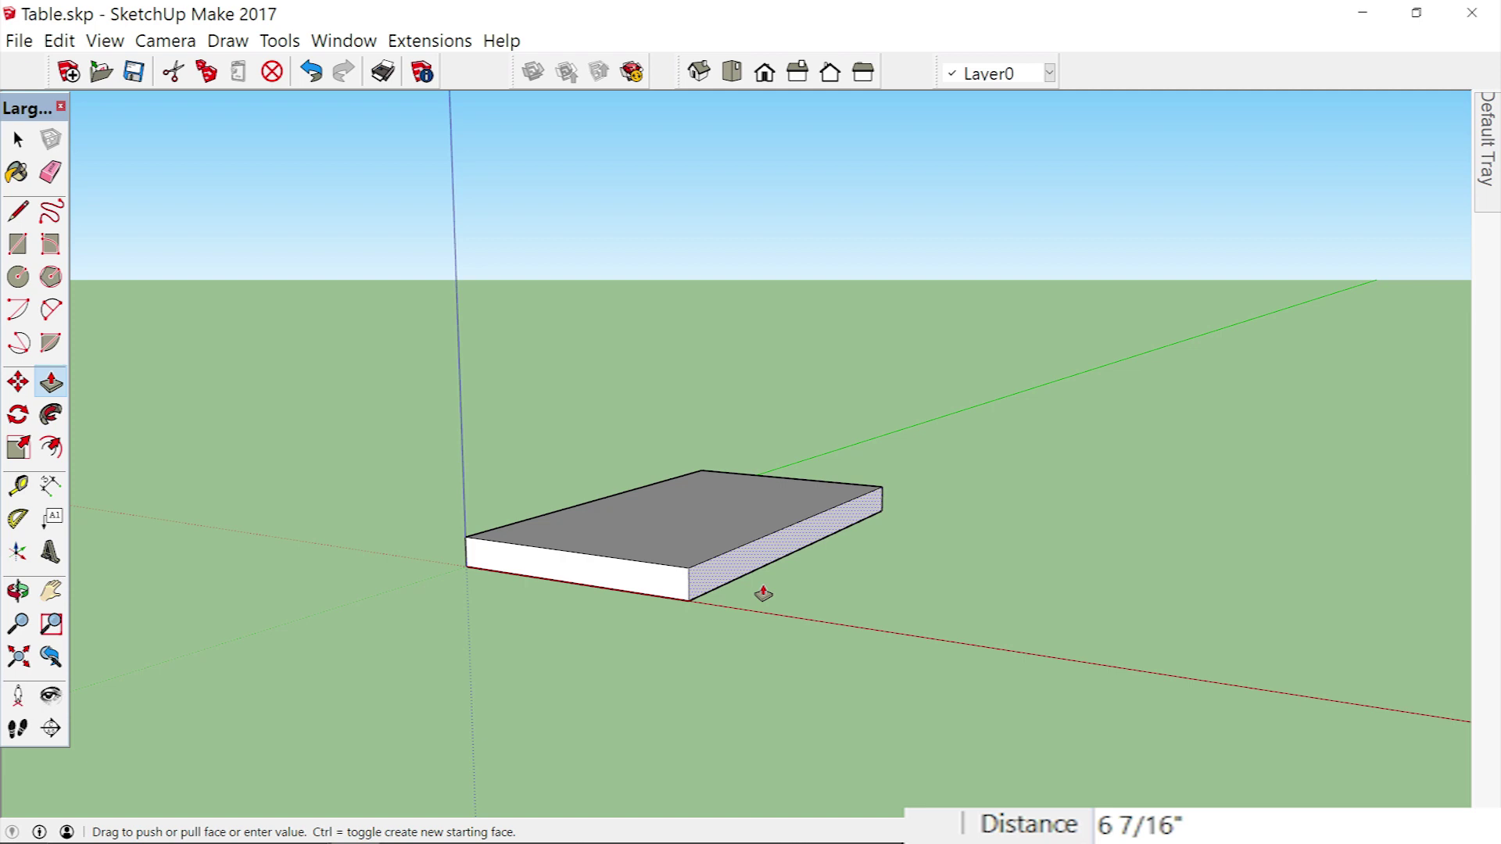
text(48)
key(Return)
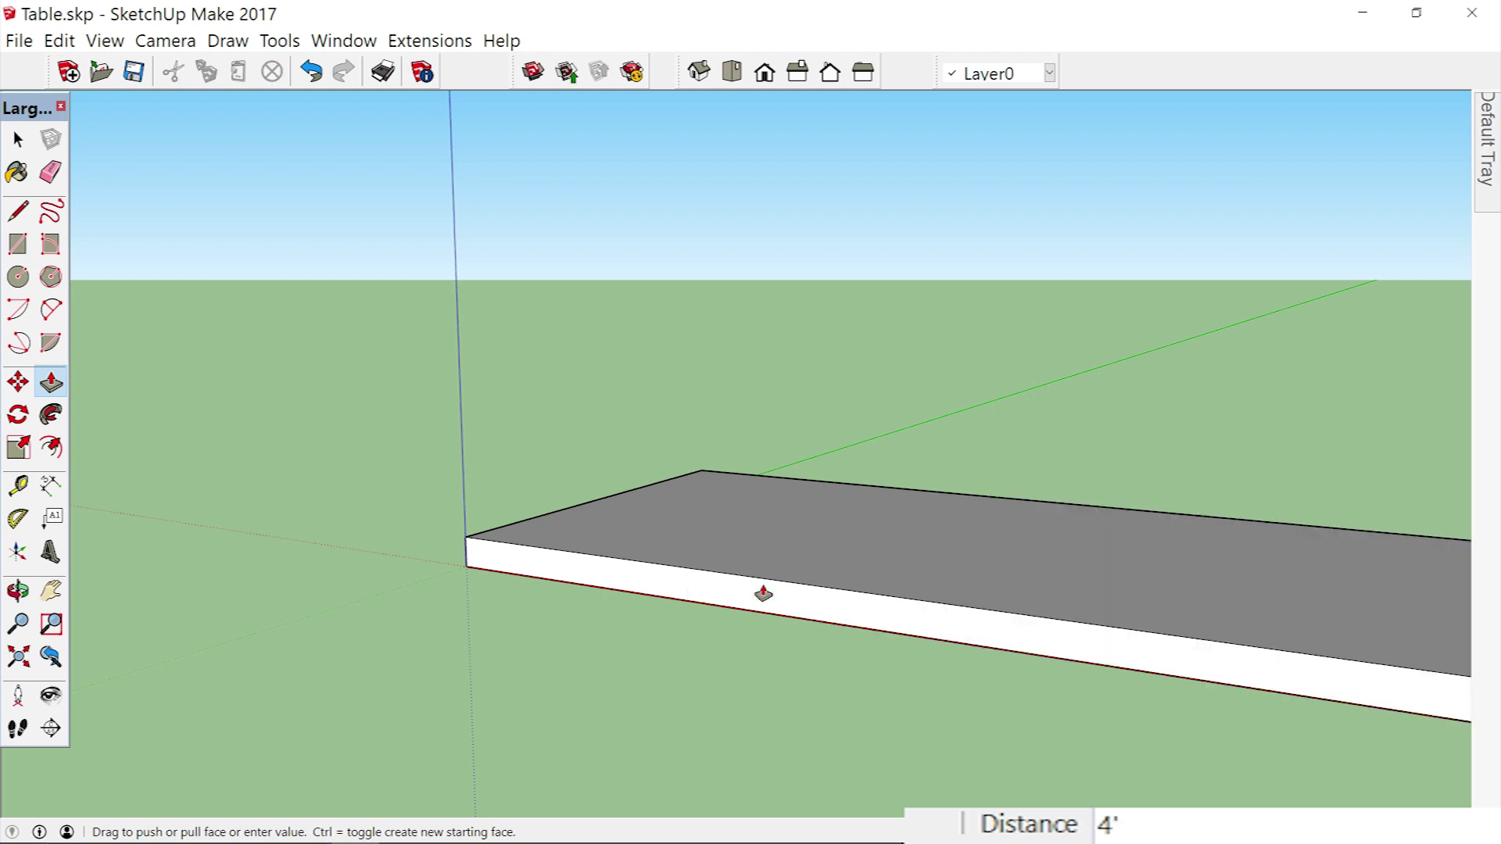
Select all the board's faces and edges and make them a group.
scroll(763, 594, down, 5)
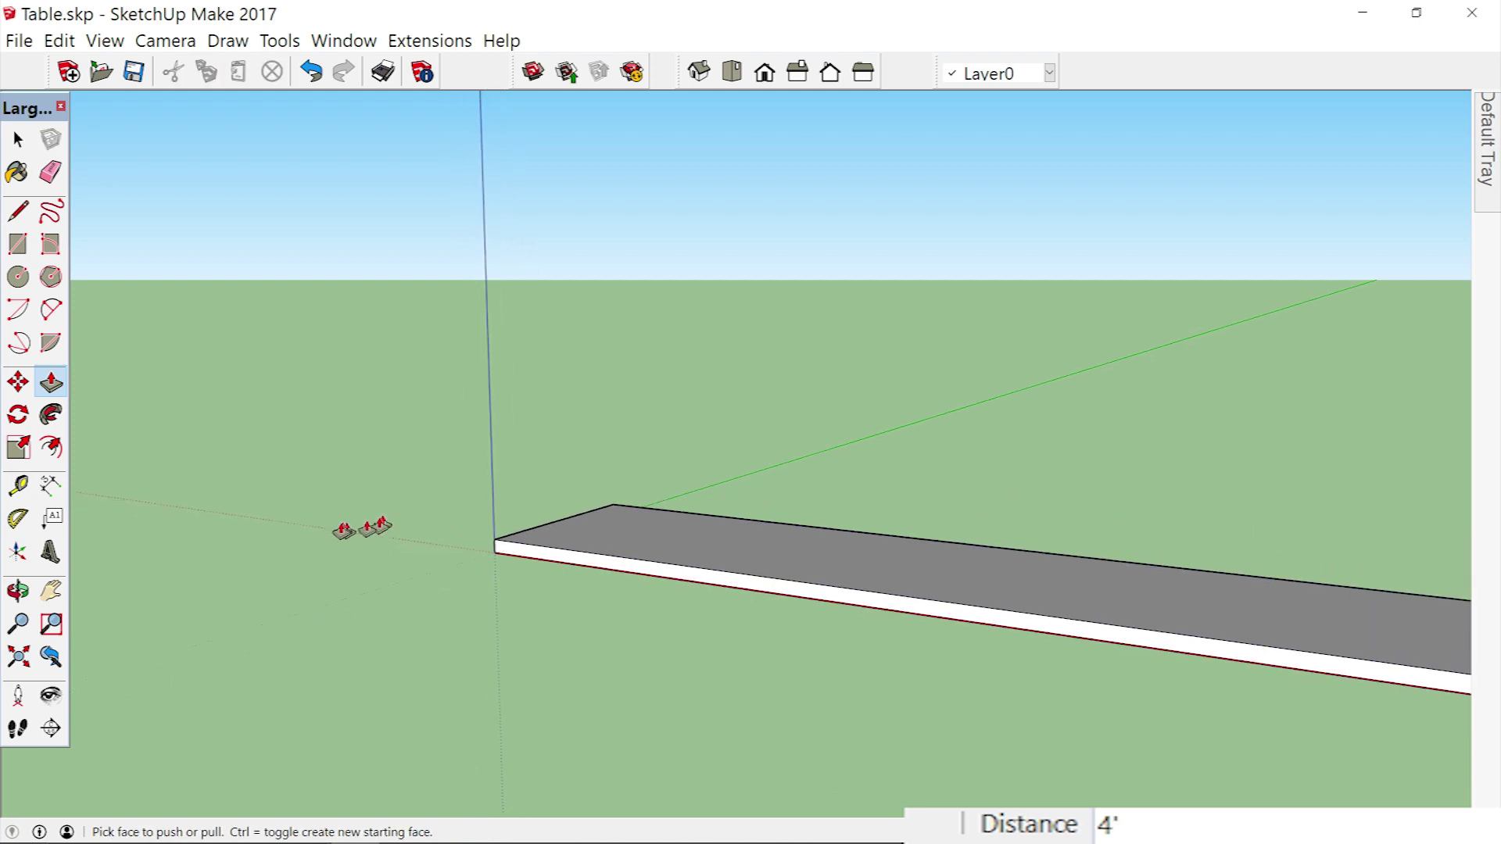
scroll(339, 539, down, 1)
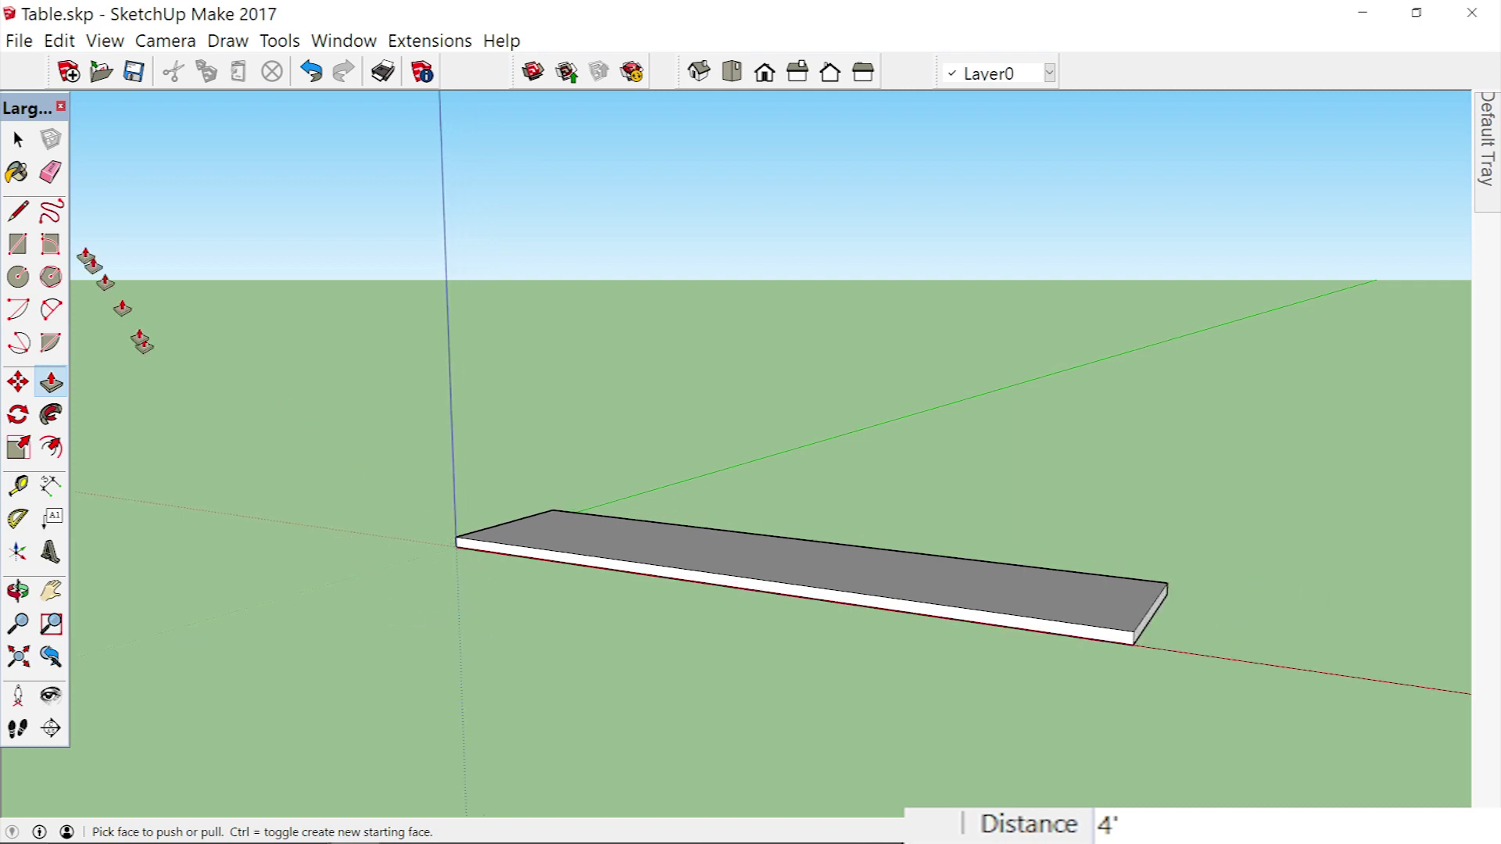
click(18, 141)
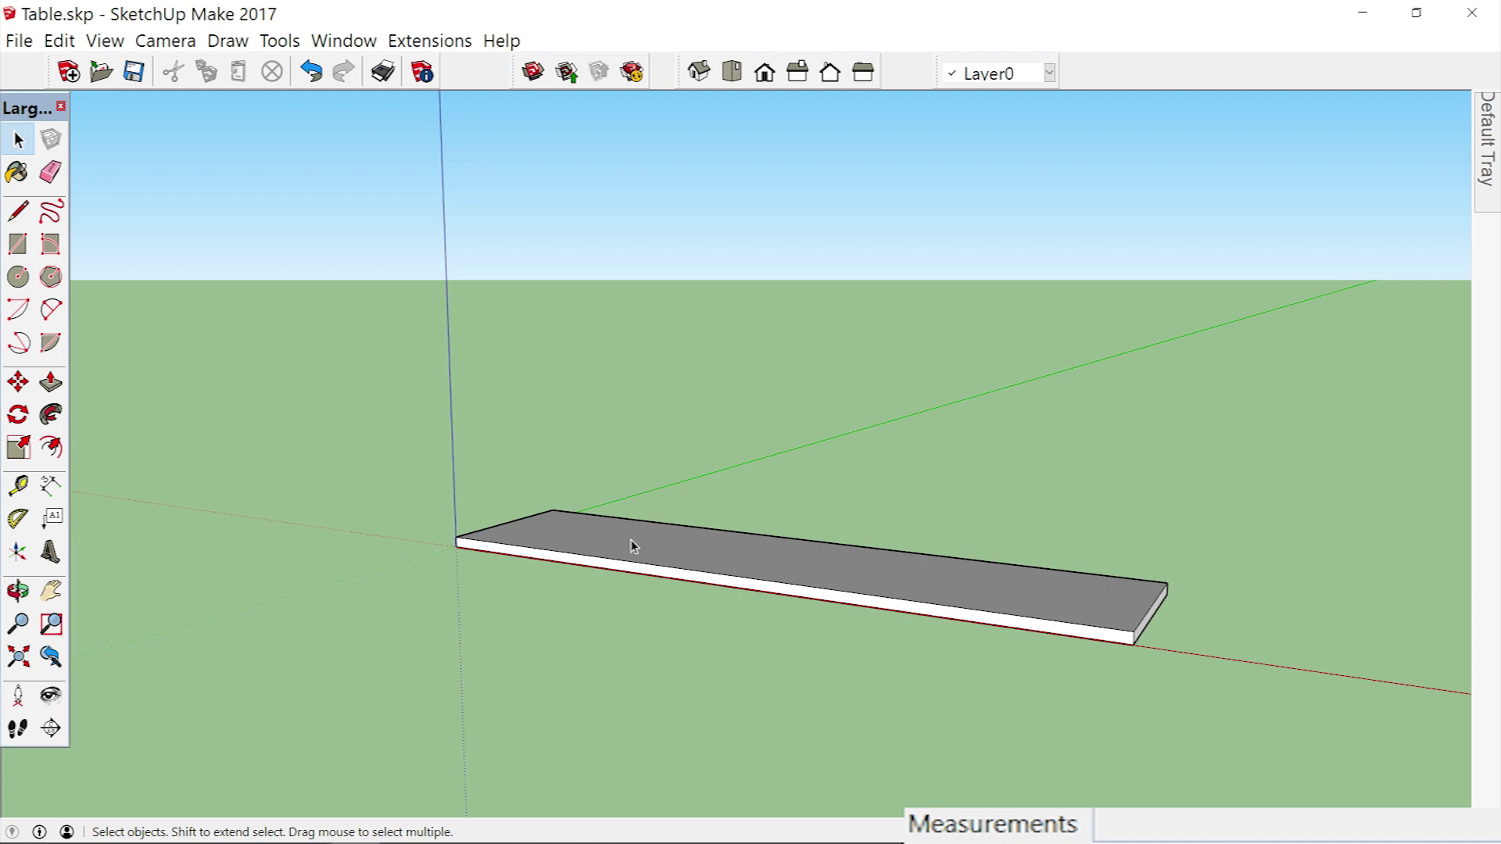
drag(372, 421, 1264, 720)
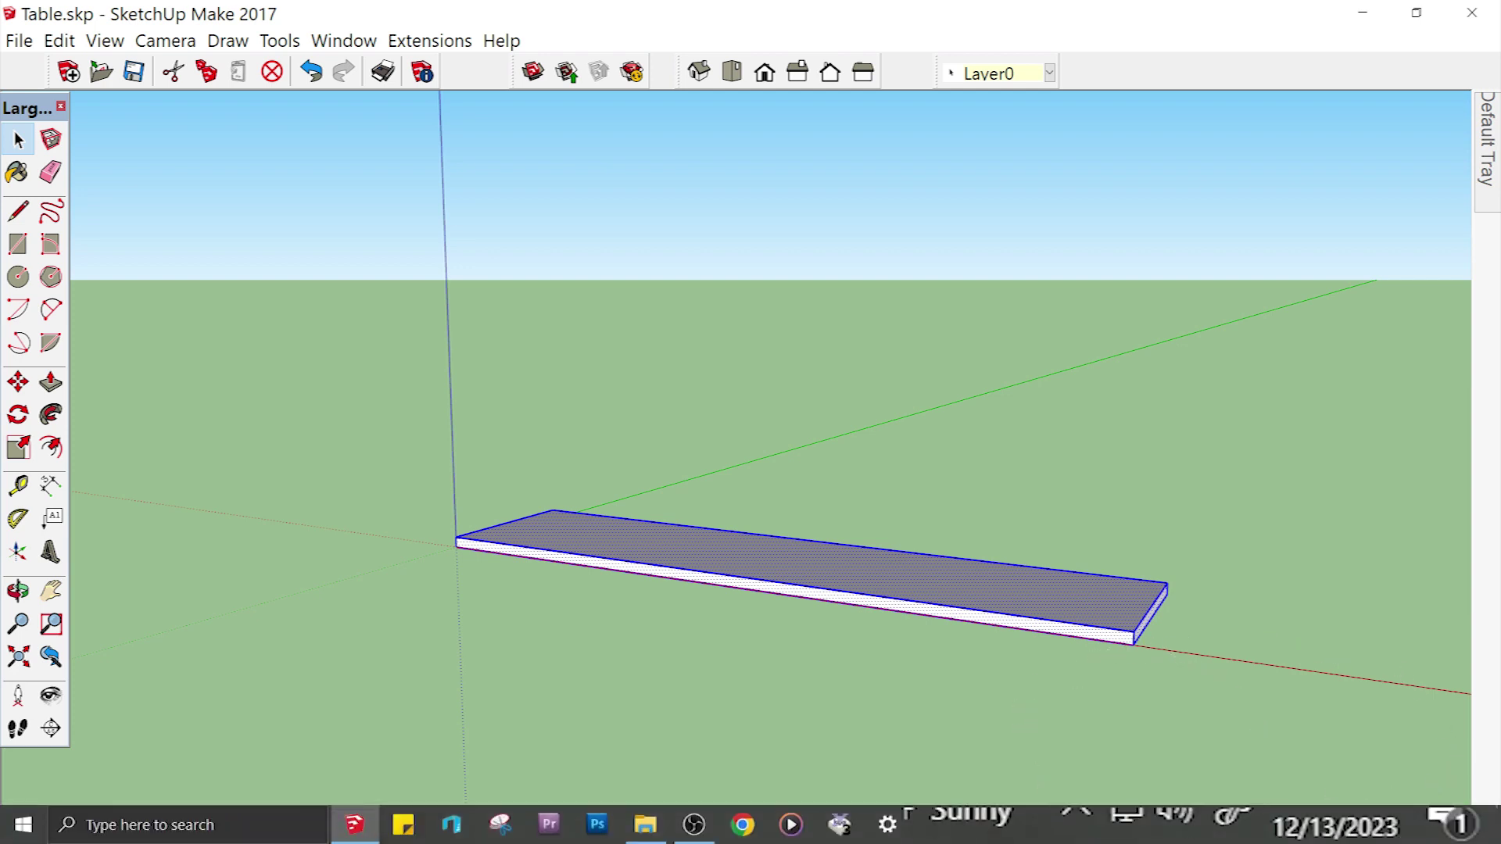
right_click(827, 570)
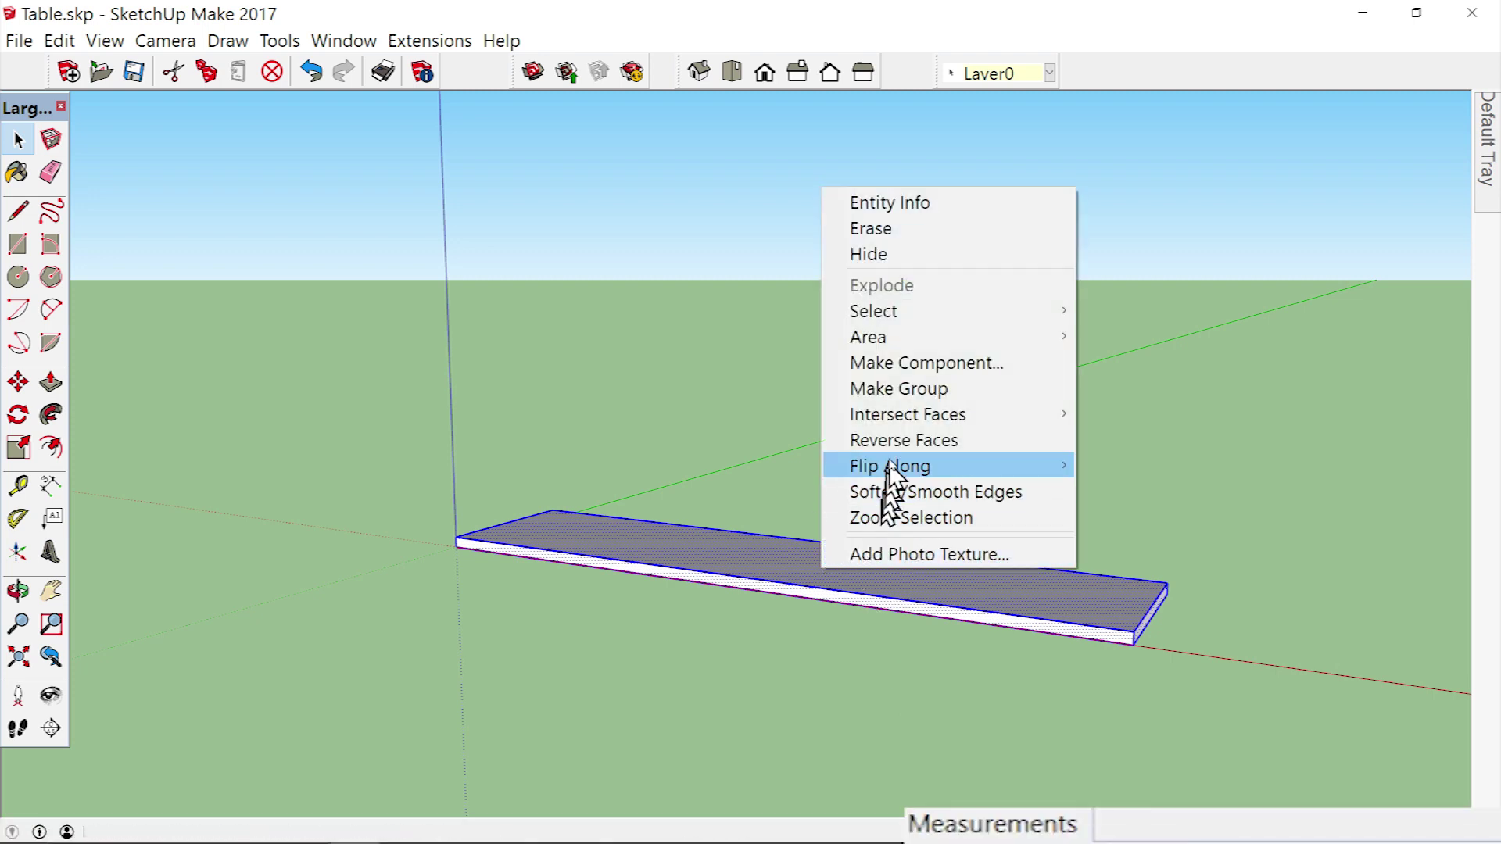
click(853, 391)
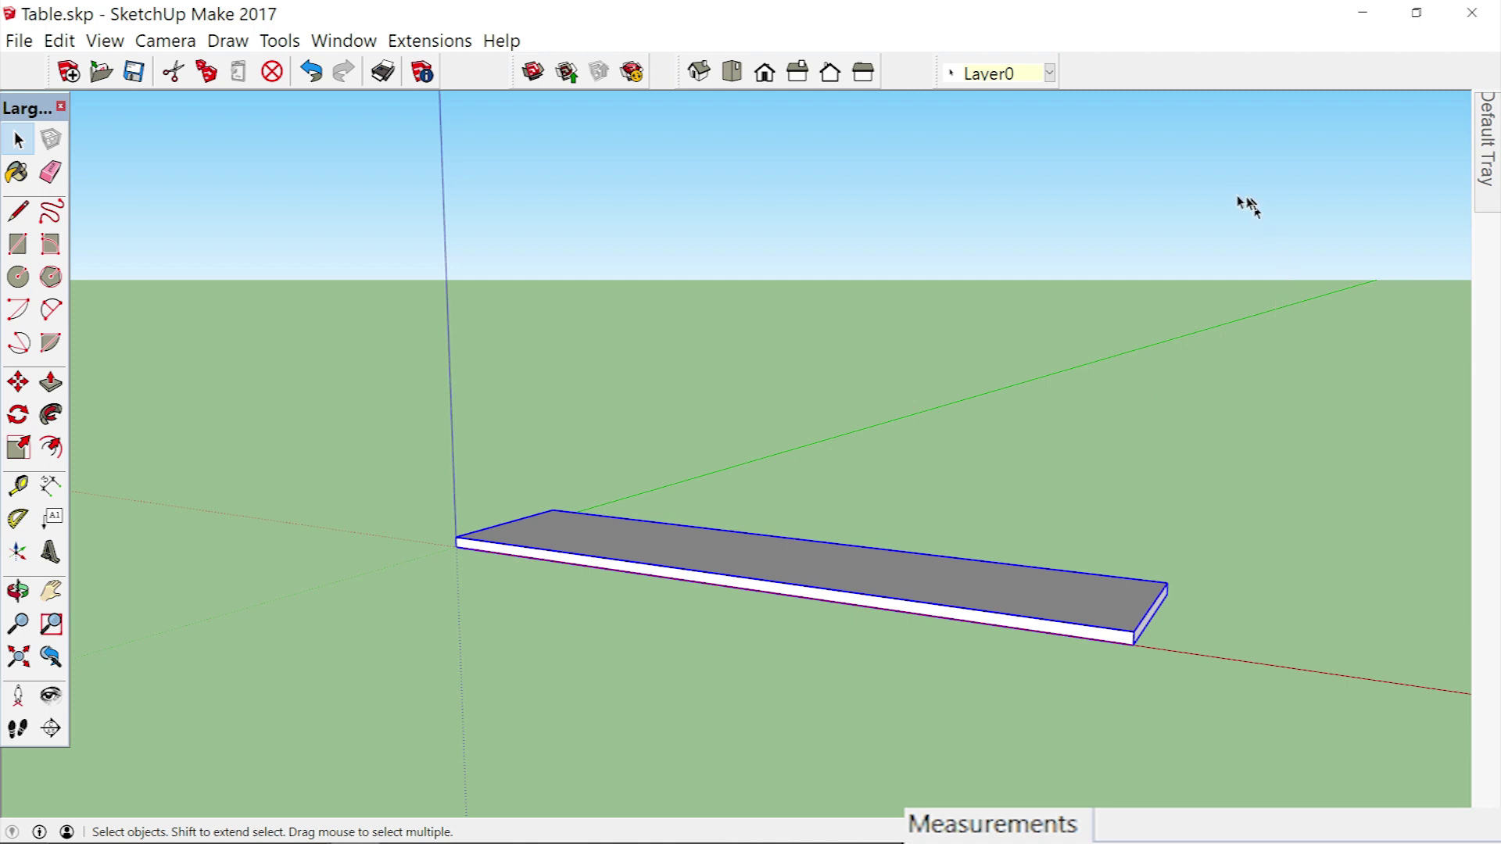
Display the layer list and add a new layer named Top.
mouse_move(1487, 177)
click(344, 43)
mouse_move(387, 70)
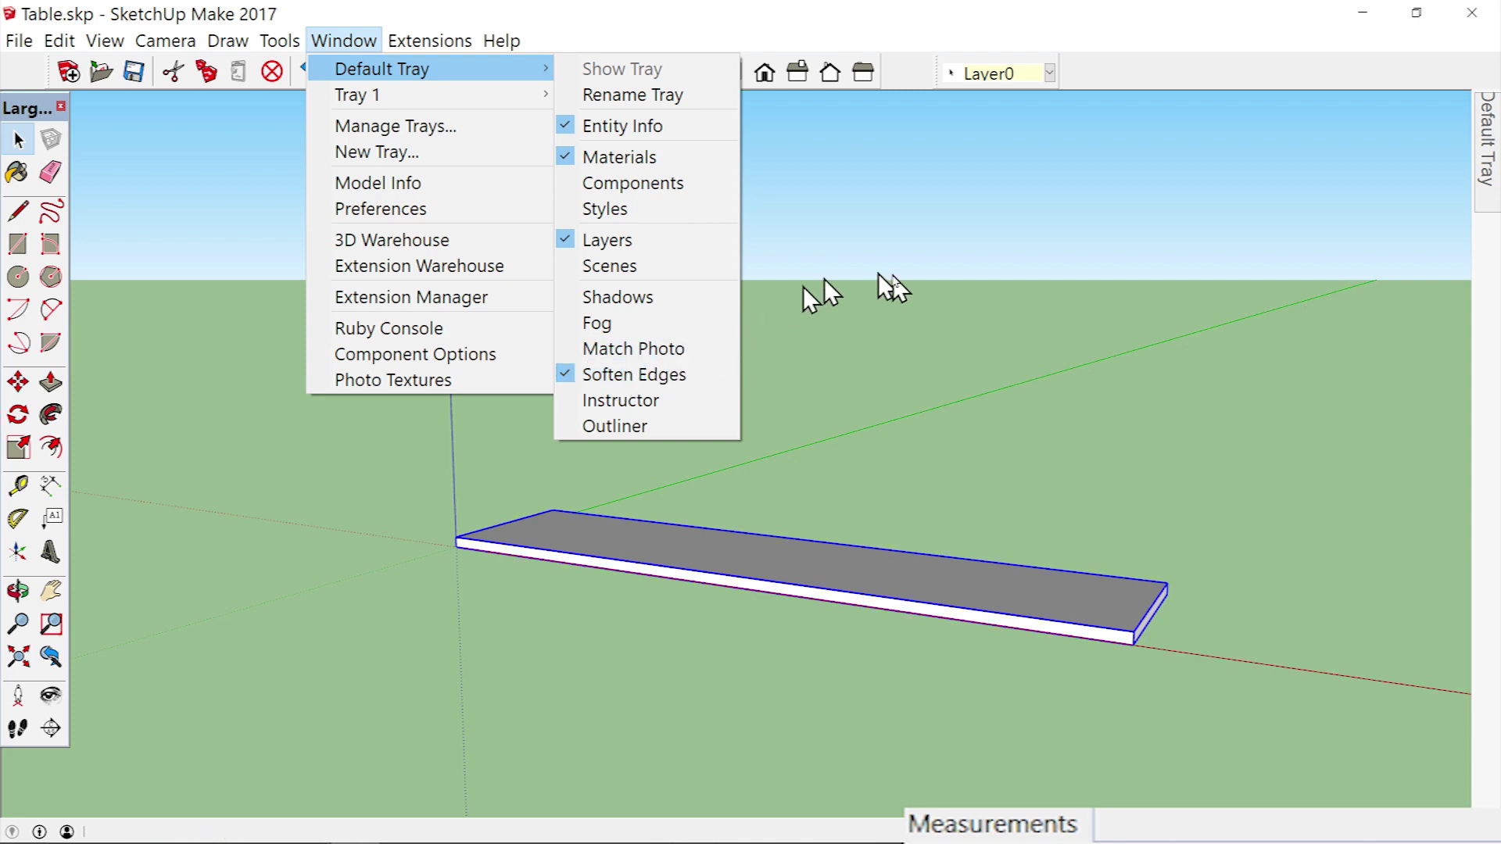
click(1487, 168)
mouse_move(1487, 168)
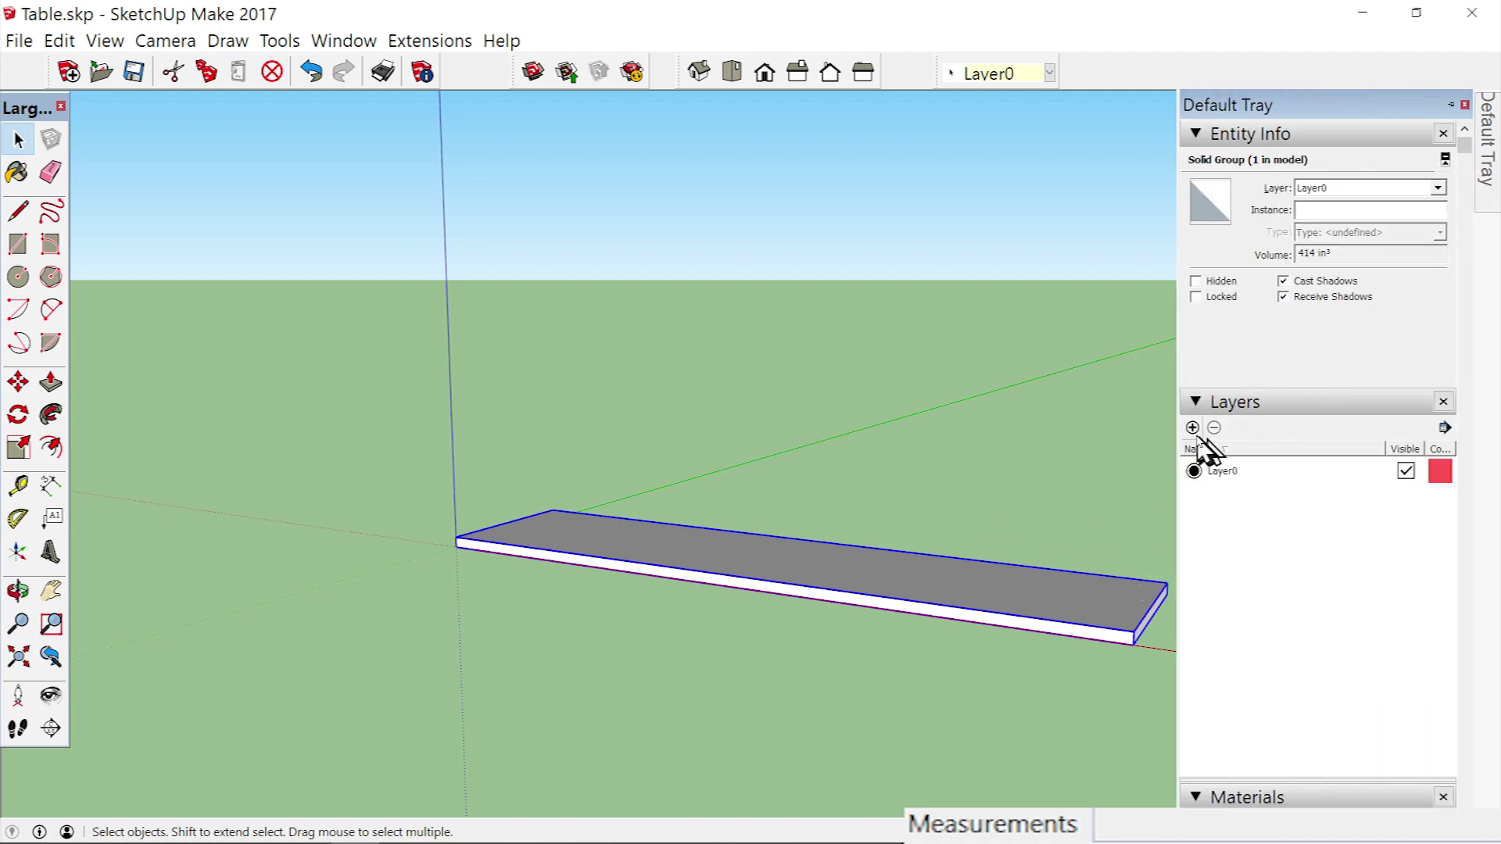
click(1192, 429)
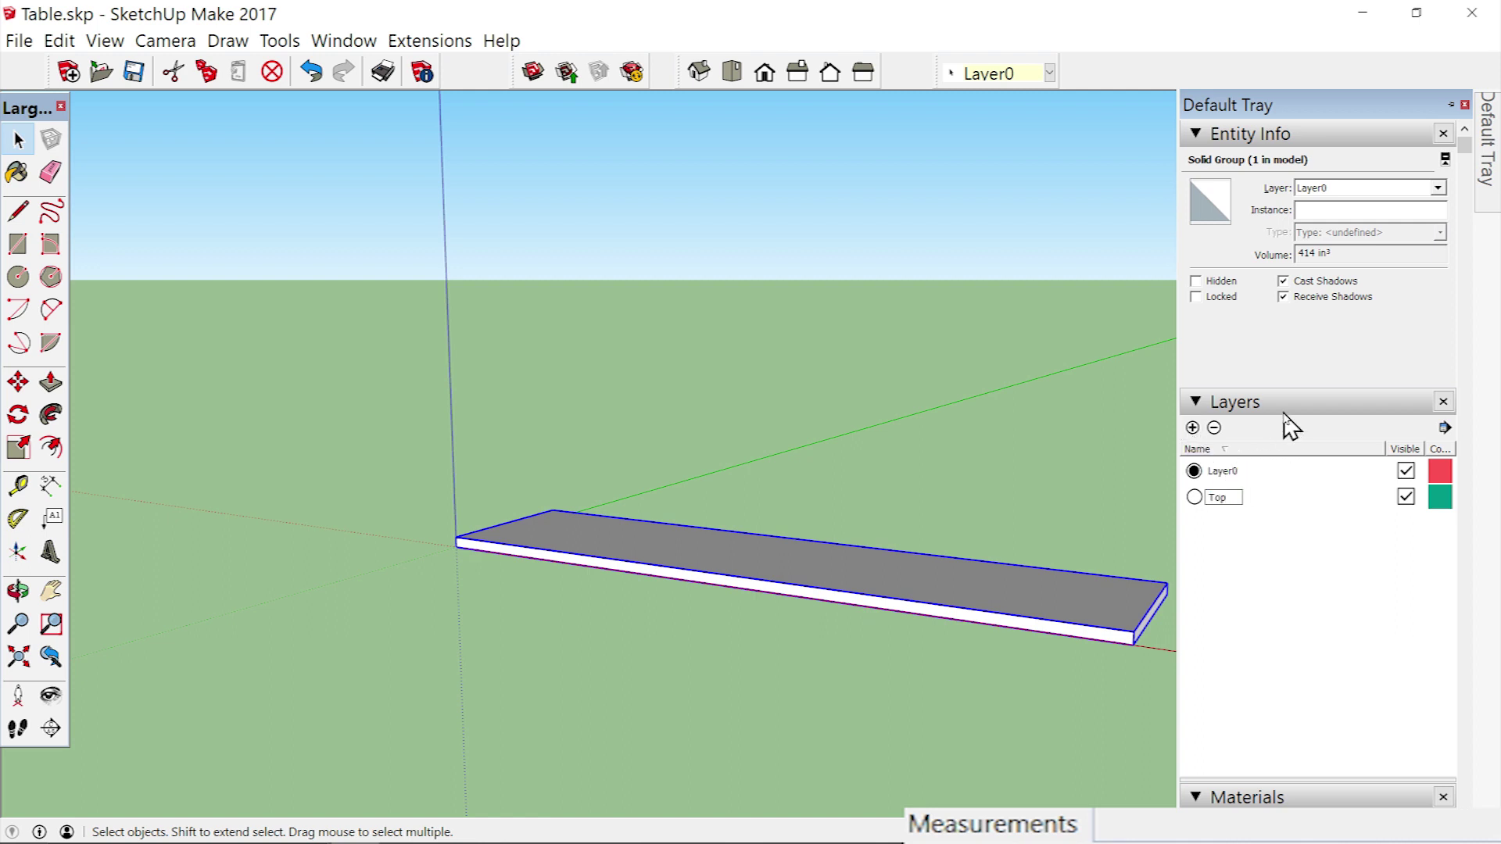
Assign the board group to the Top layer and check the assignment by hiding and reshowing that layer.
click(1438, 189)
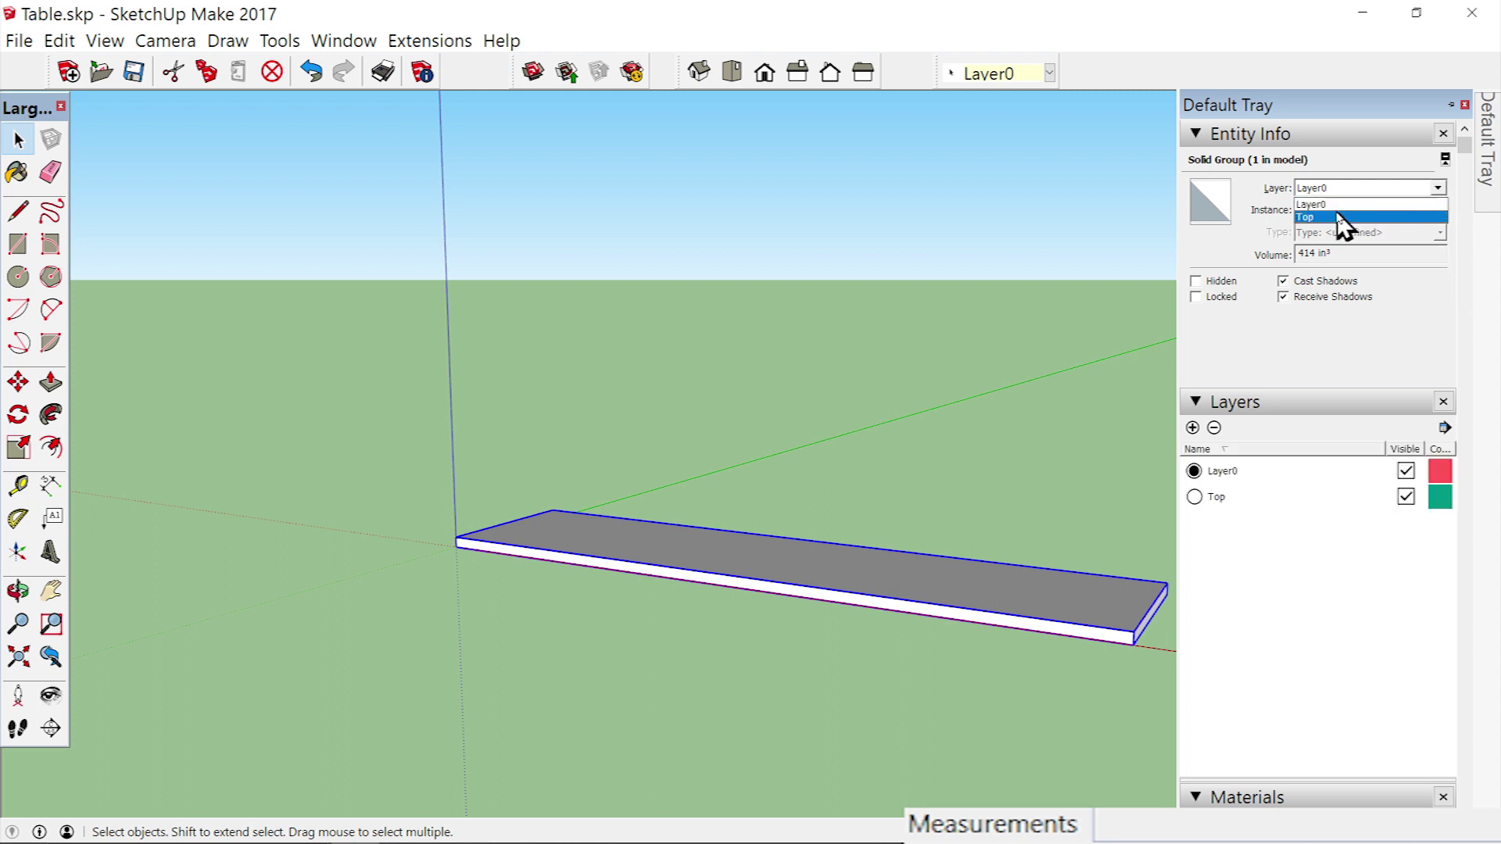
click(1312, 218)
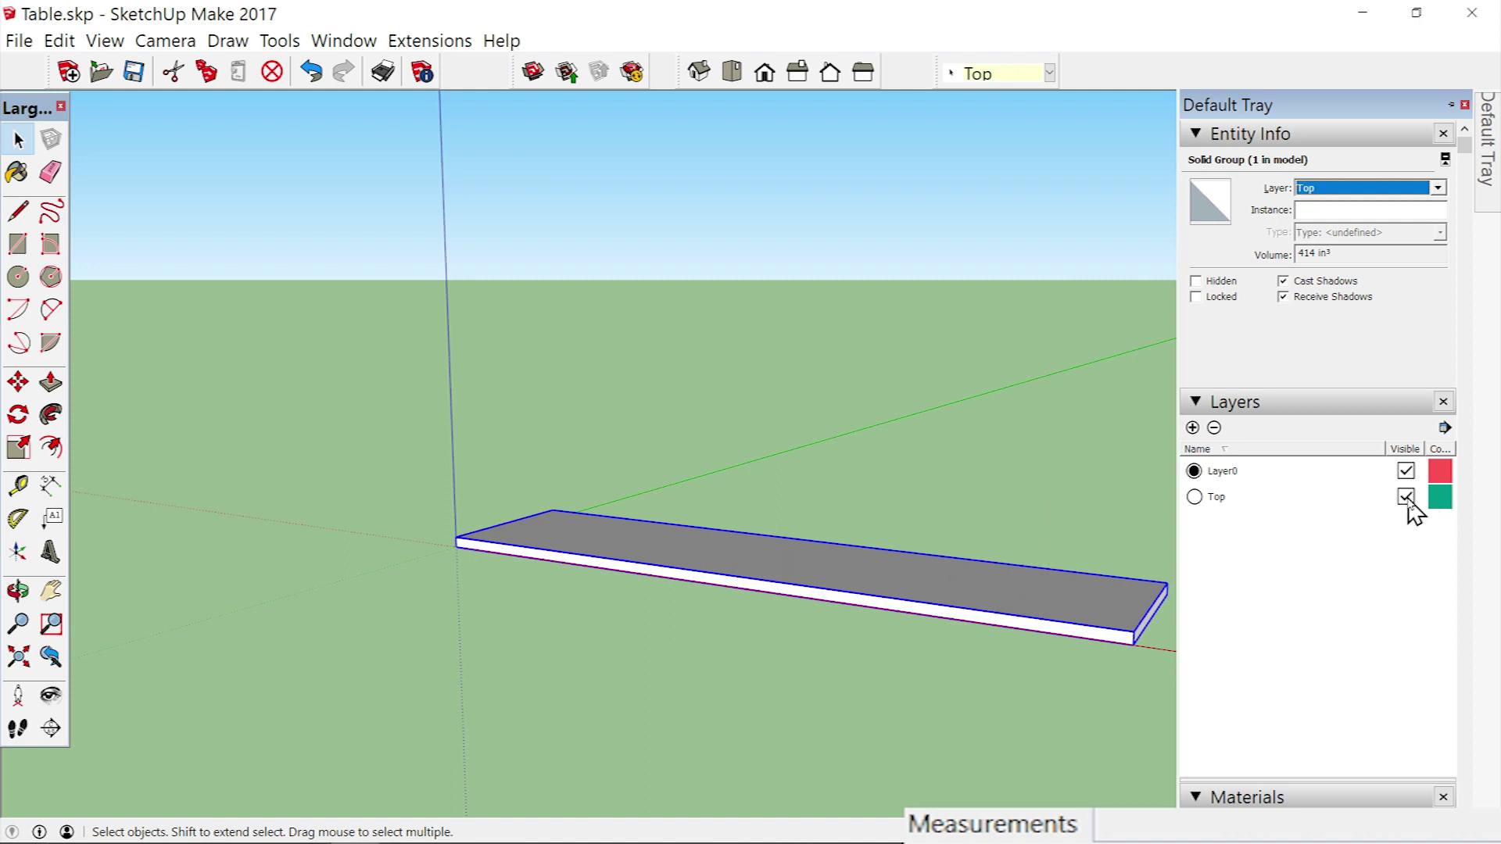
click(1406, 498)
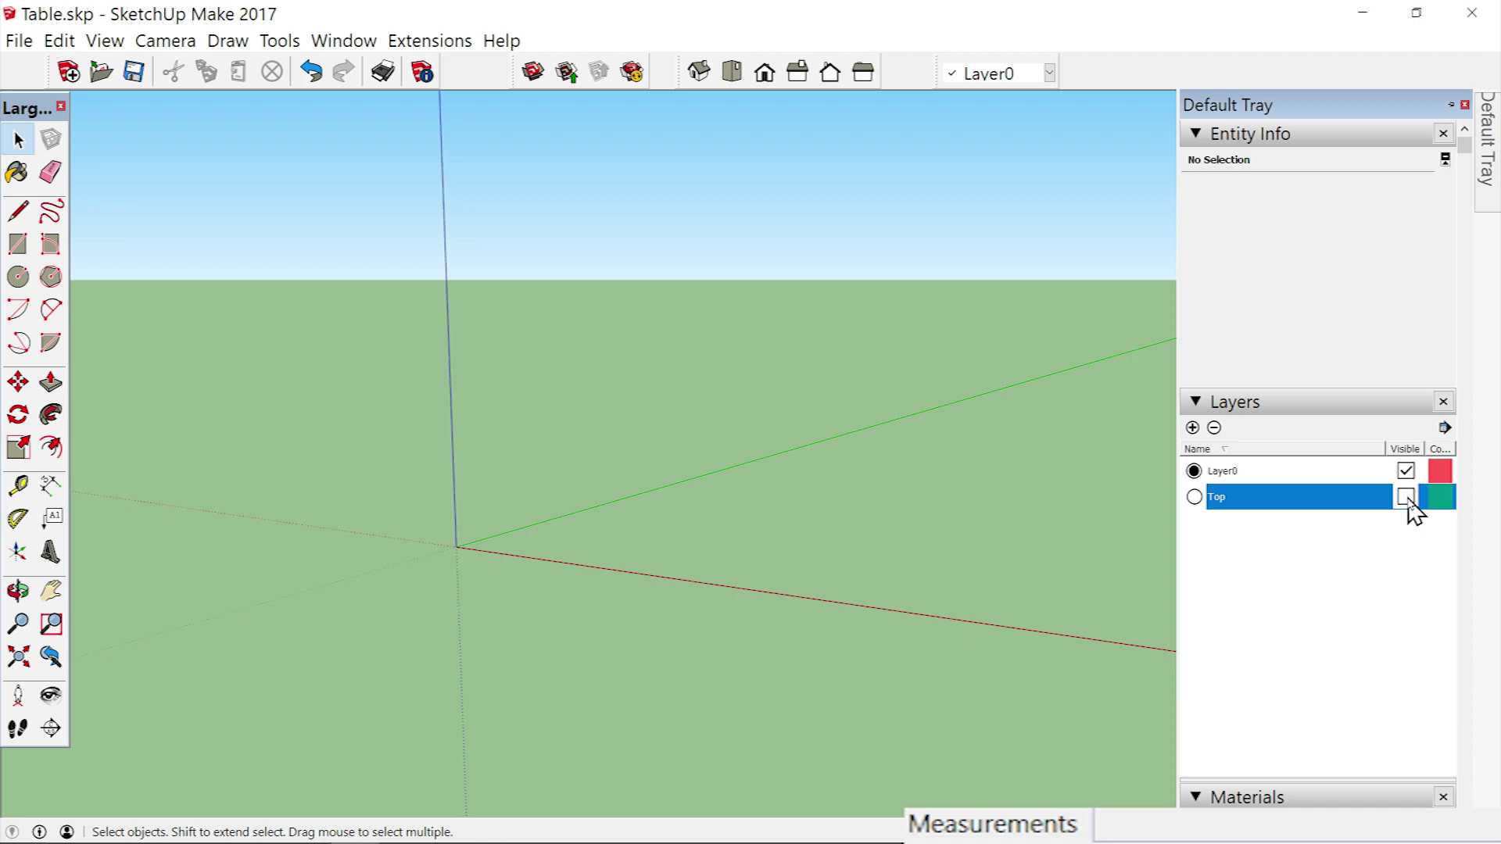
click(1406, 498)
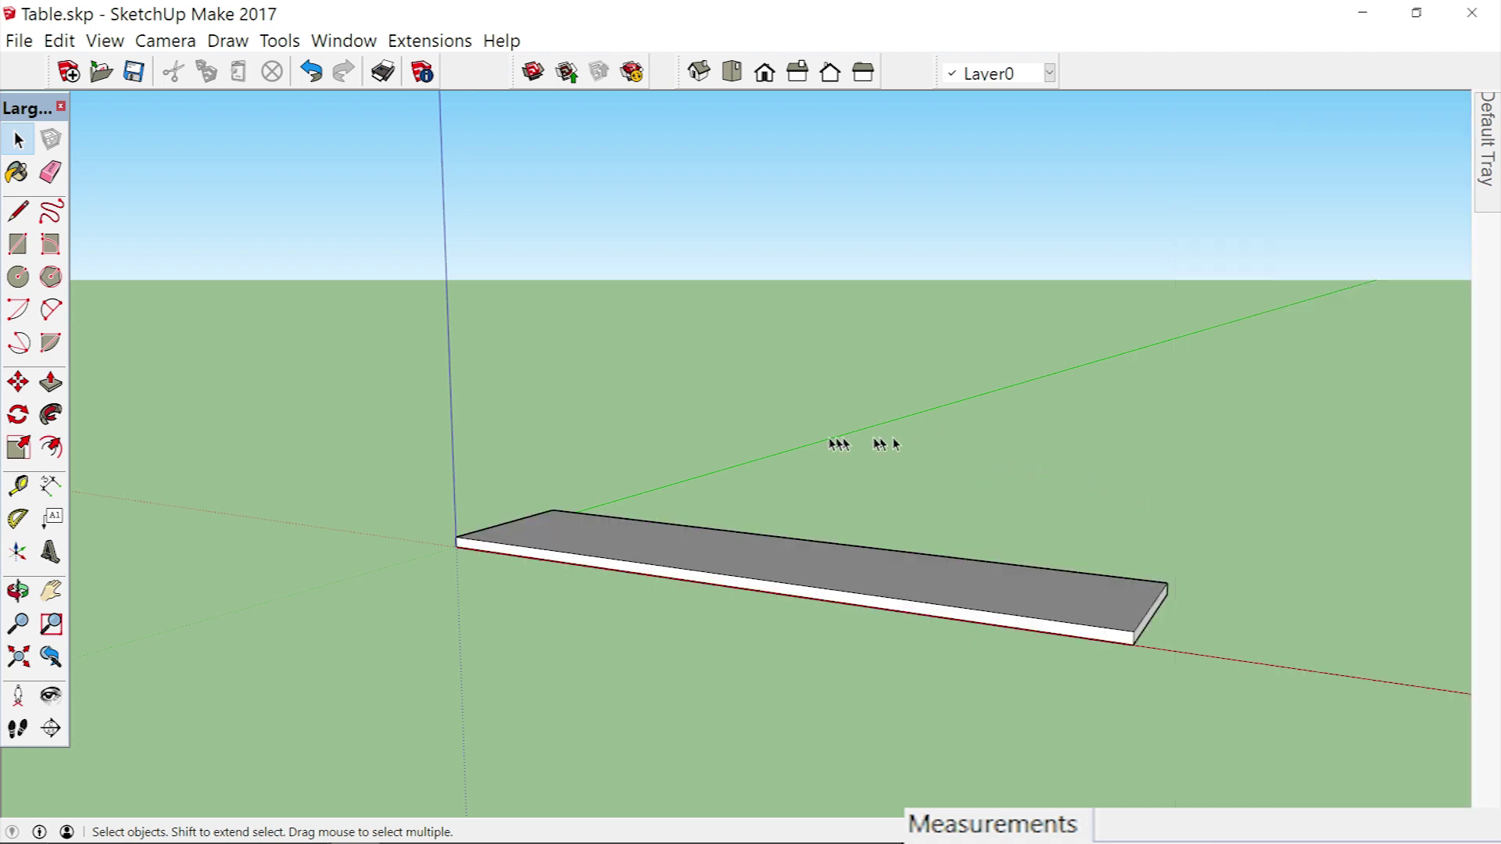
Open the board group for editing and exit it without making changes.
middle_drag(814, 439, 813, 444)
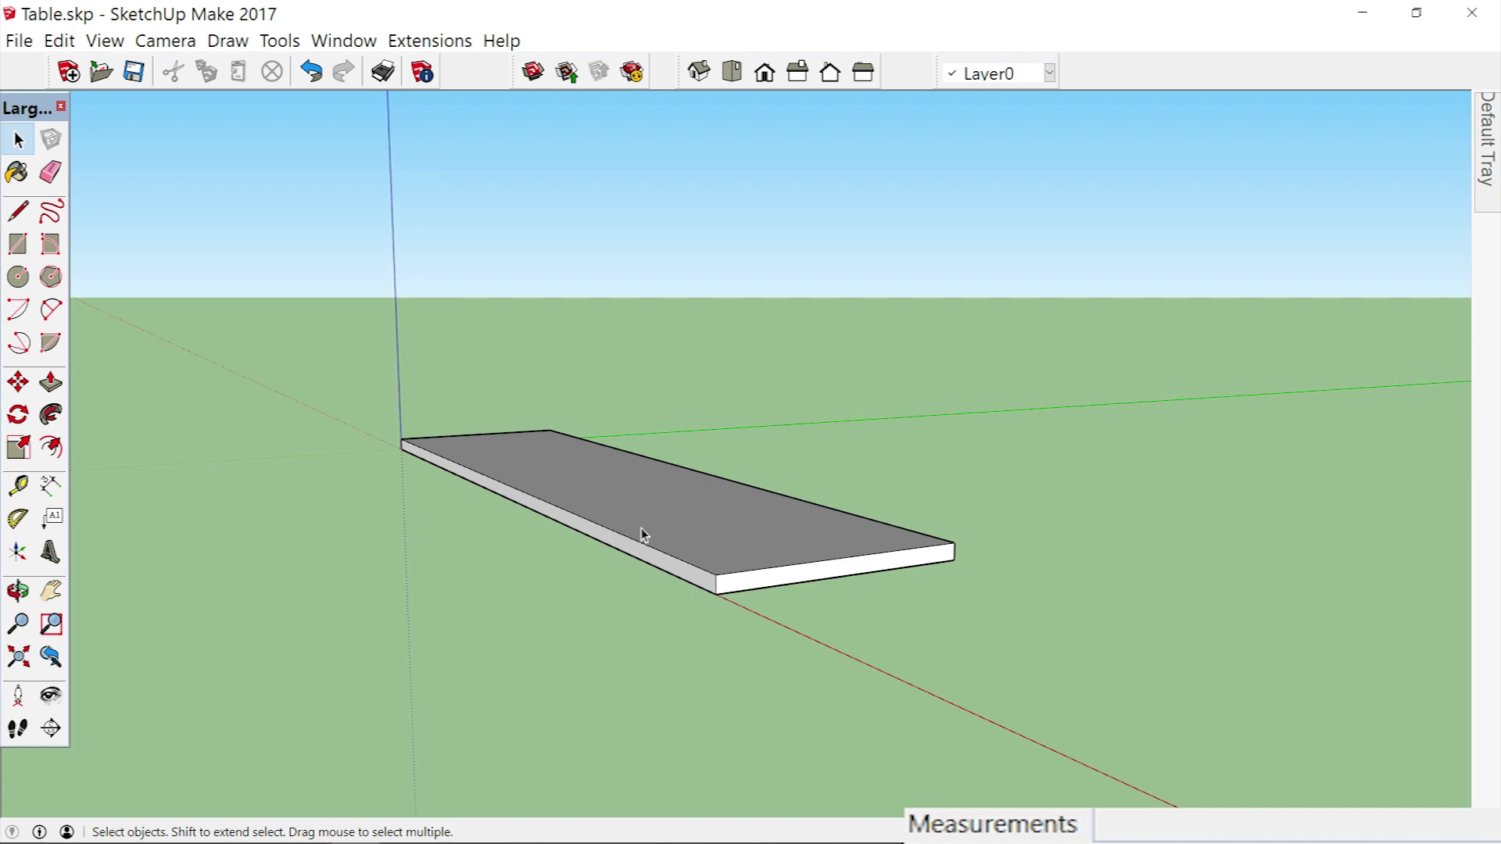
double_click(695, 513)
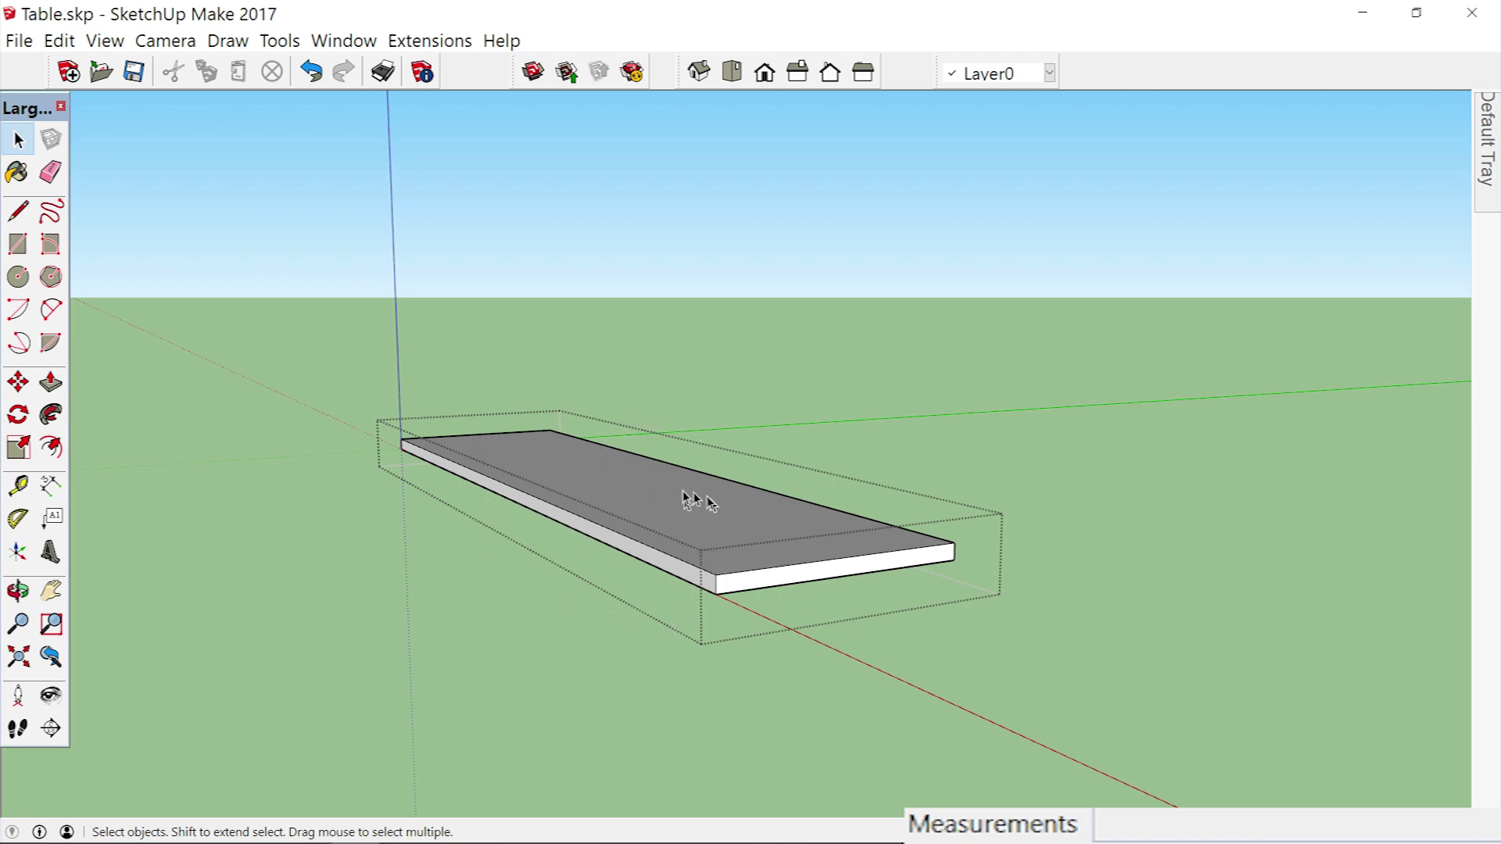
click(370, 600)
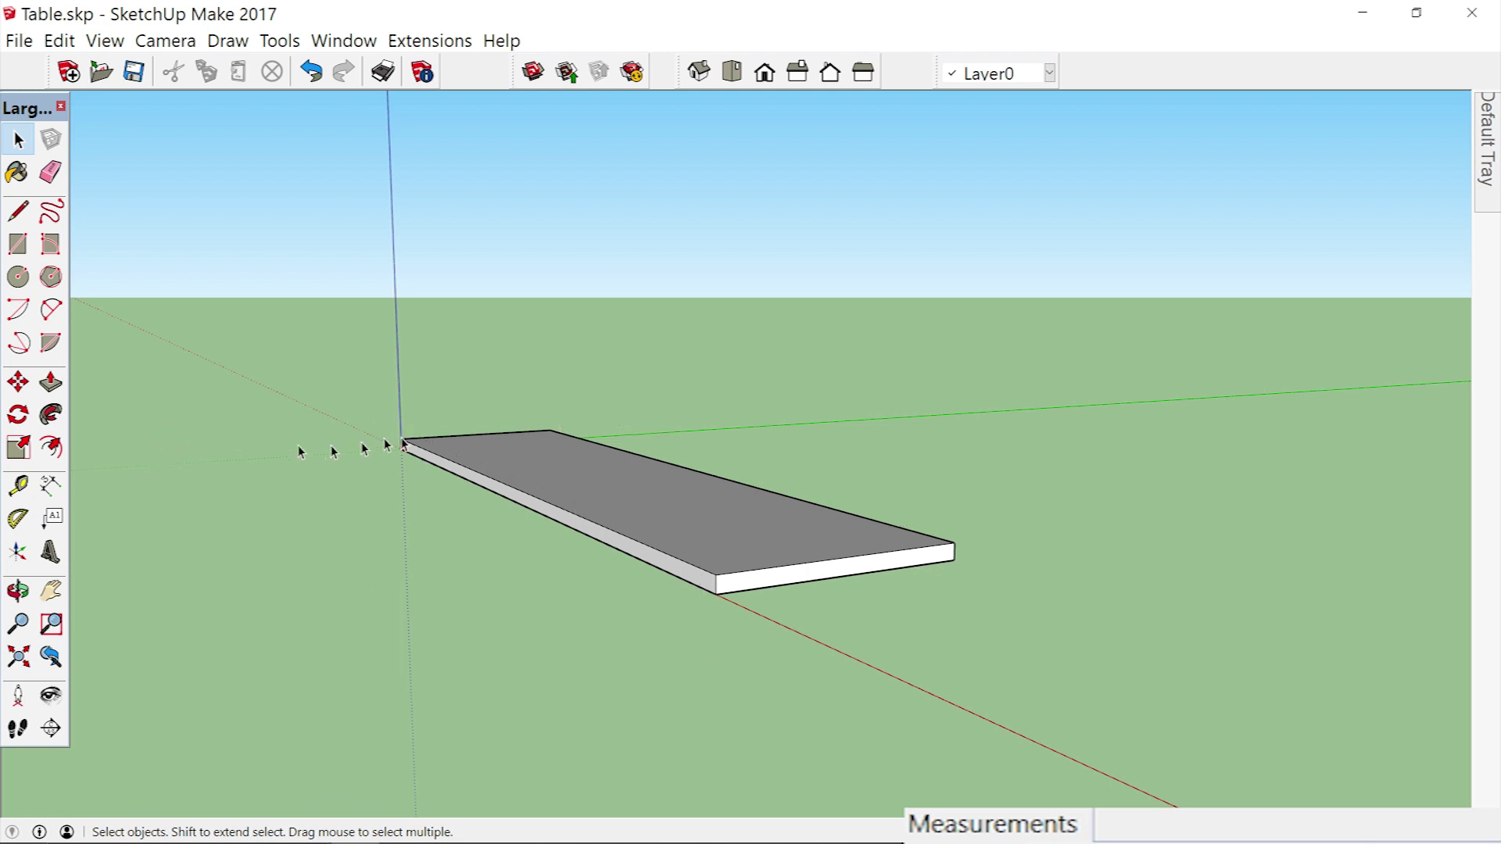
Copy the board 11 1/2" along the green axis, snapping the copy's lower corner to the original's far lower corner so their long edges meet.
click(535, 478)
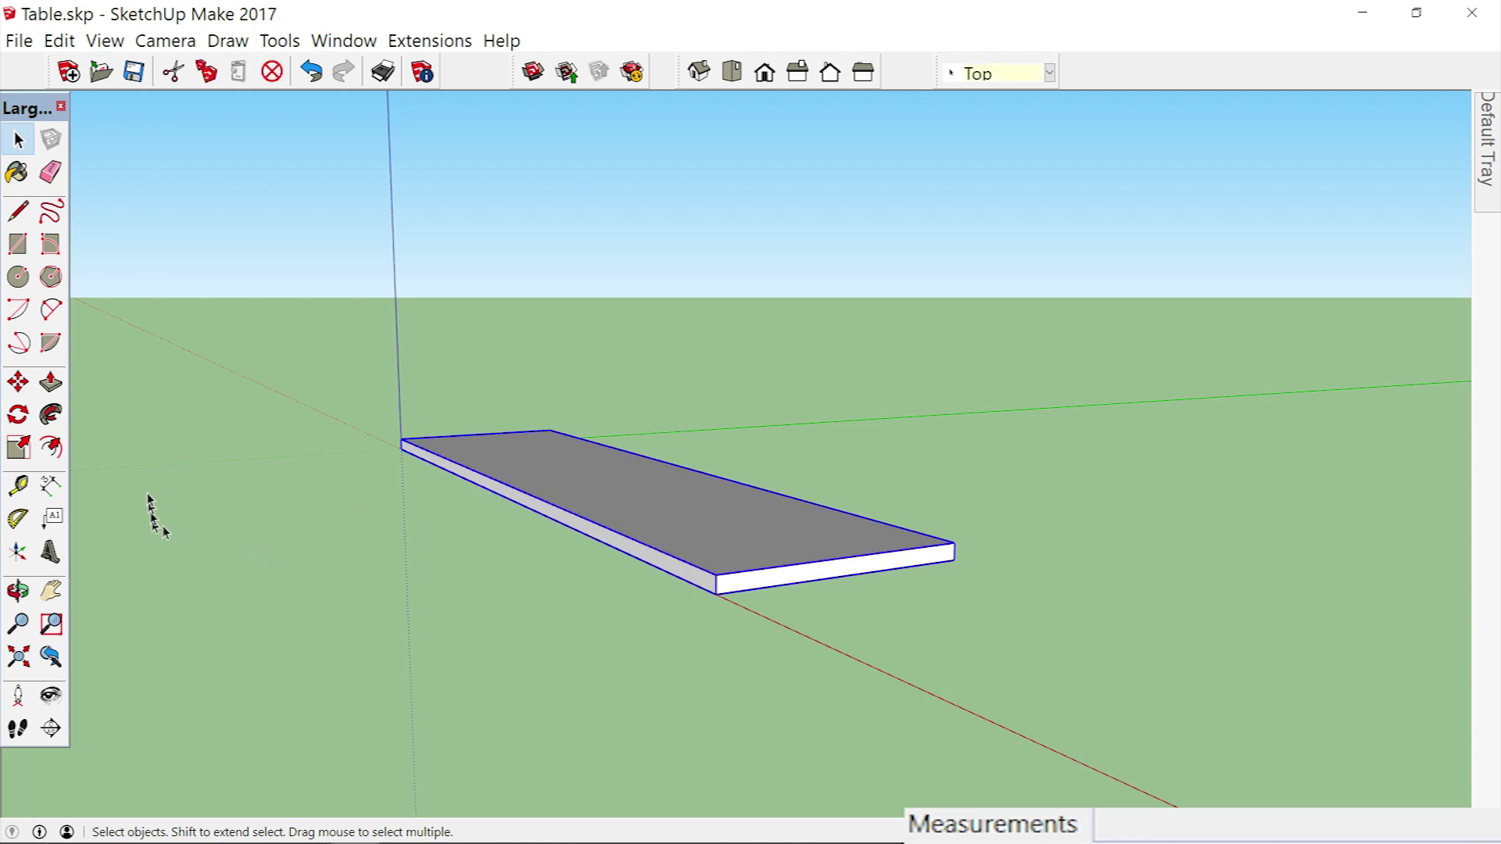
click(17, 383)
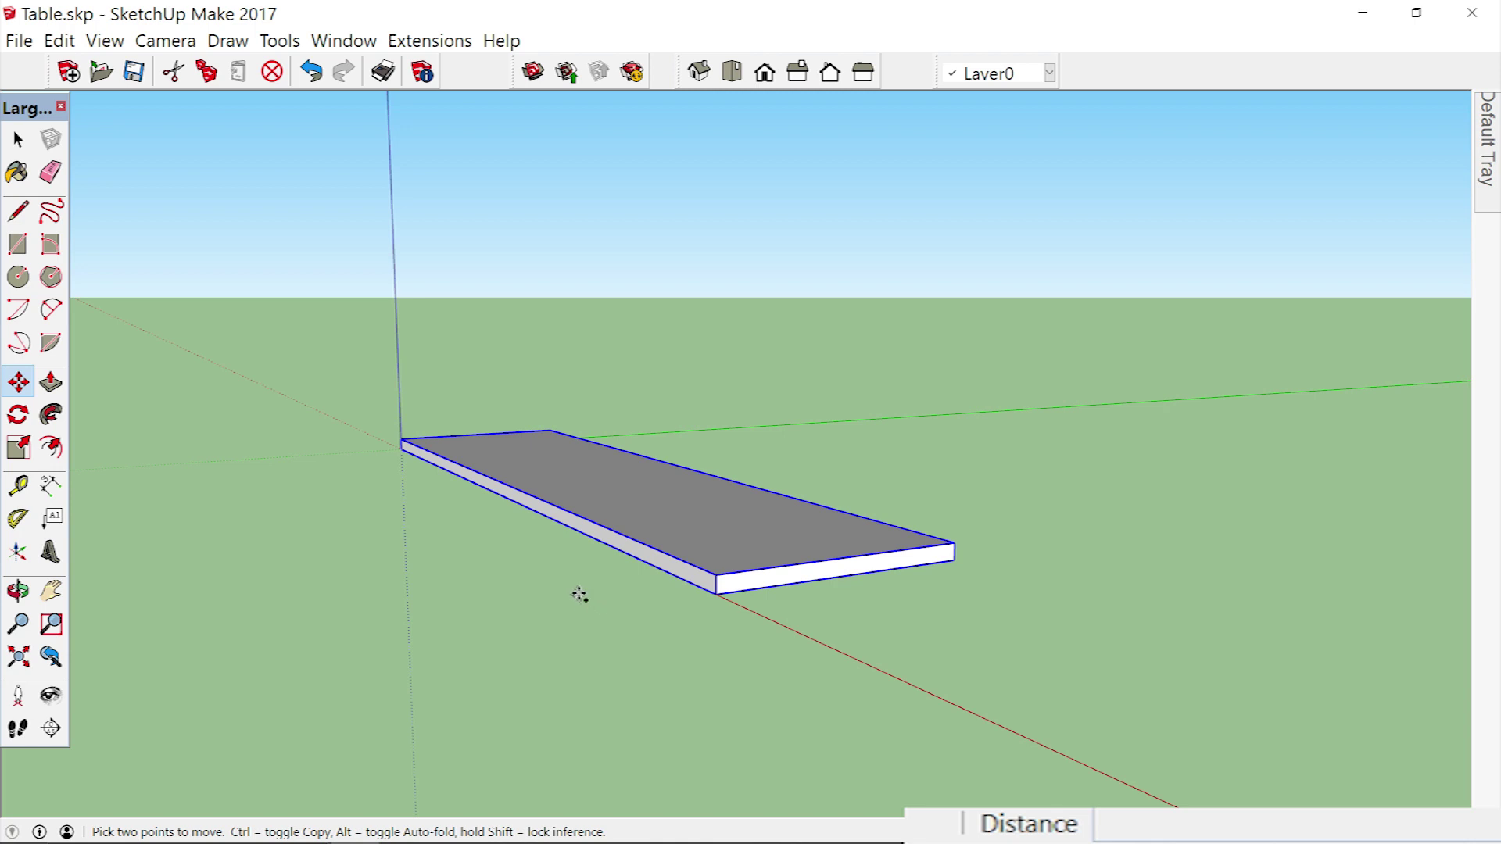
mouse_move(579, 595)
middle_down()
mouse_move(552, 615)
mouse_move(511, 586)
middle_up()
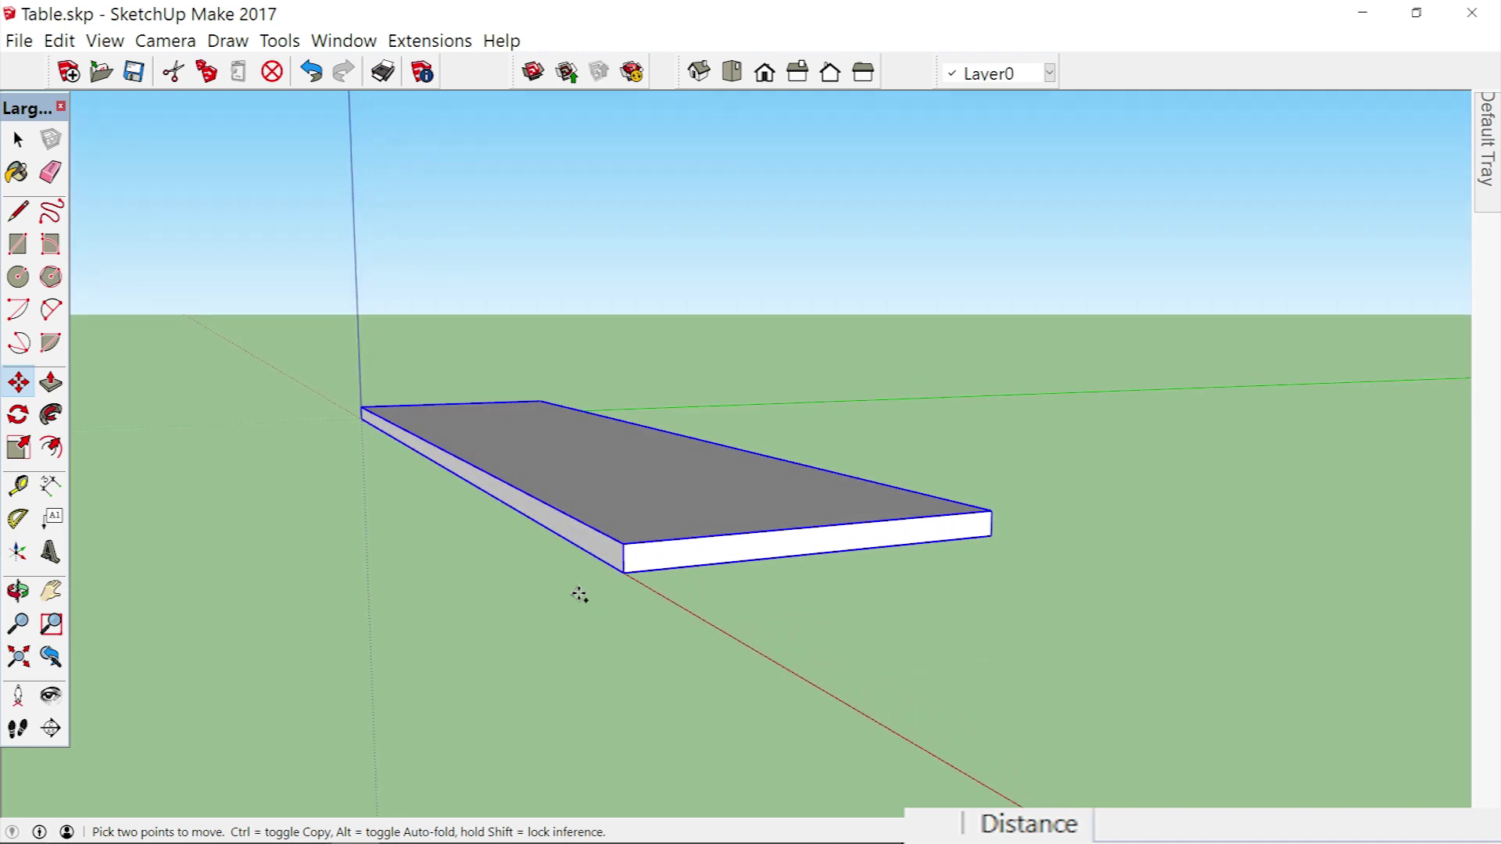
key(ctrl)
click(623, 575)
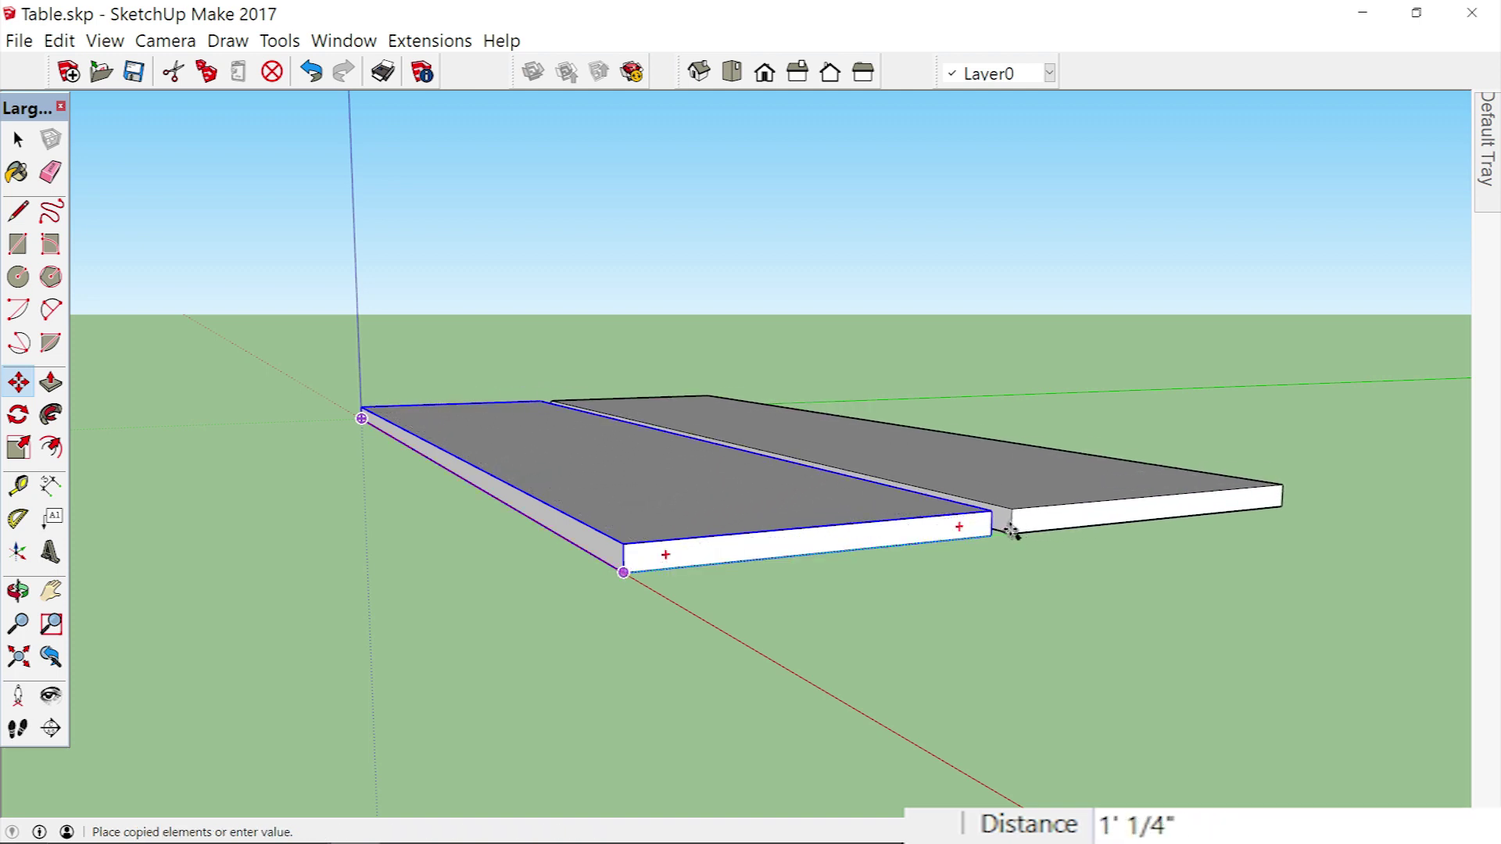
scroll(1004, 525, up, 4)
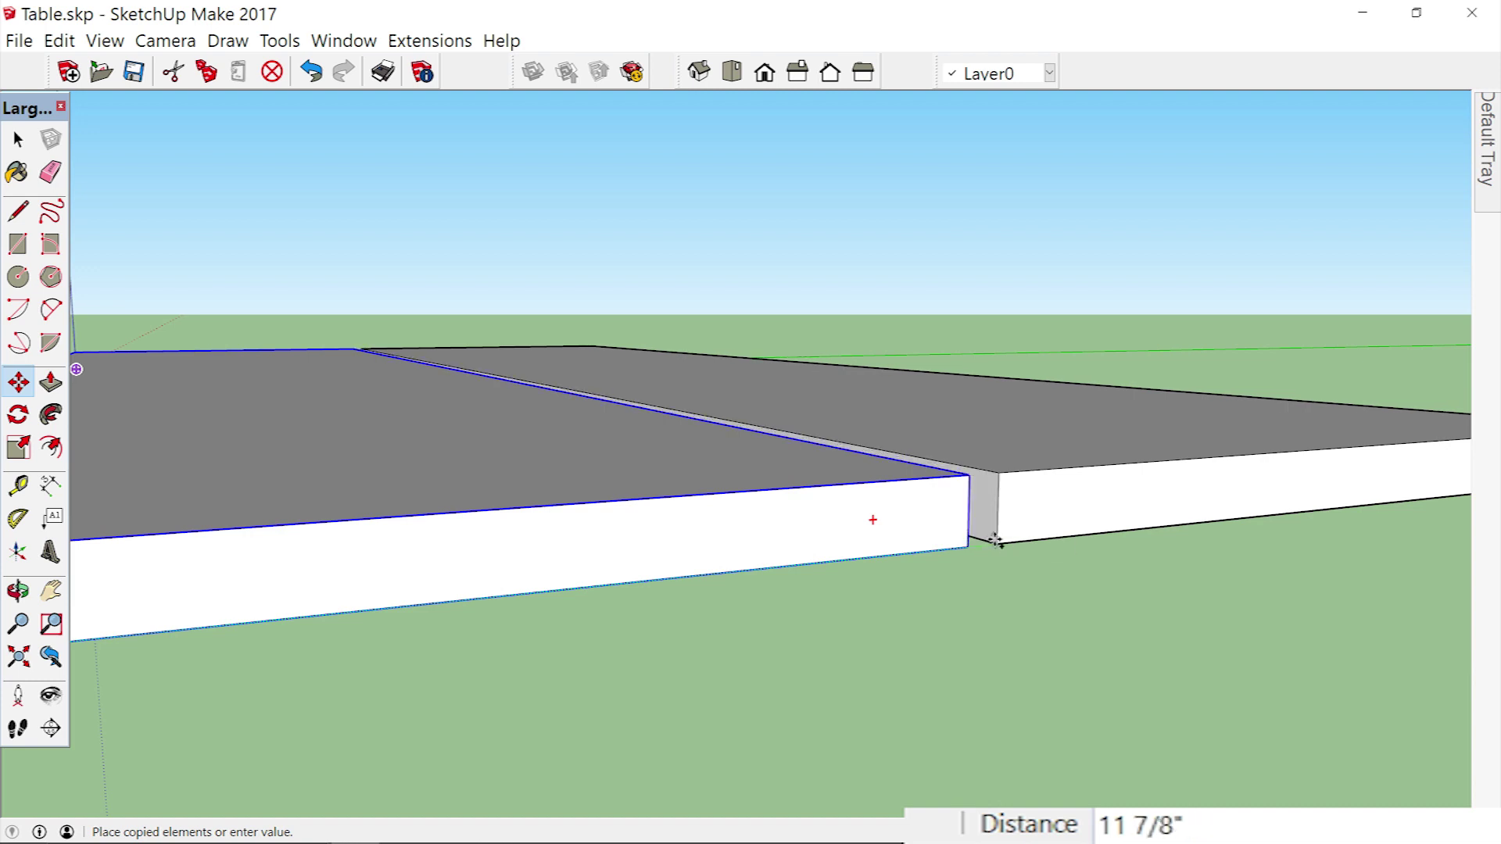
click(970, 547)
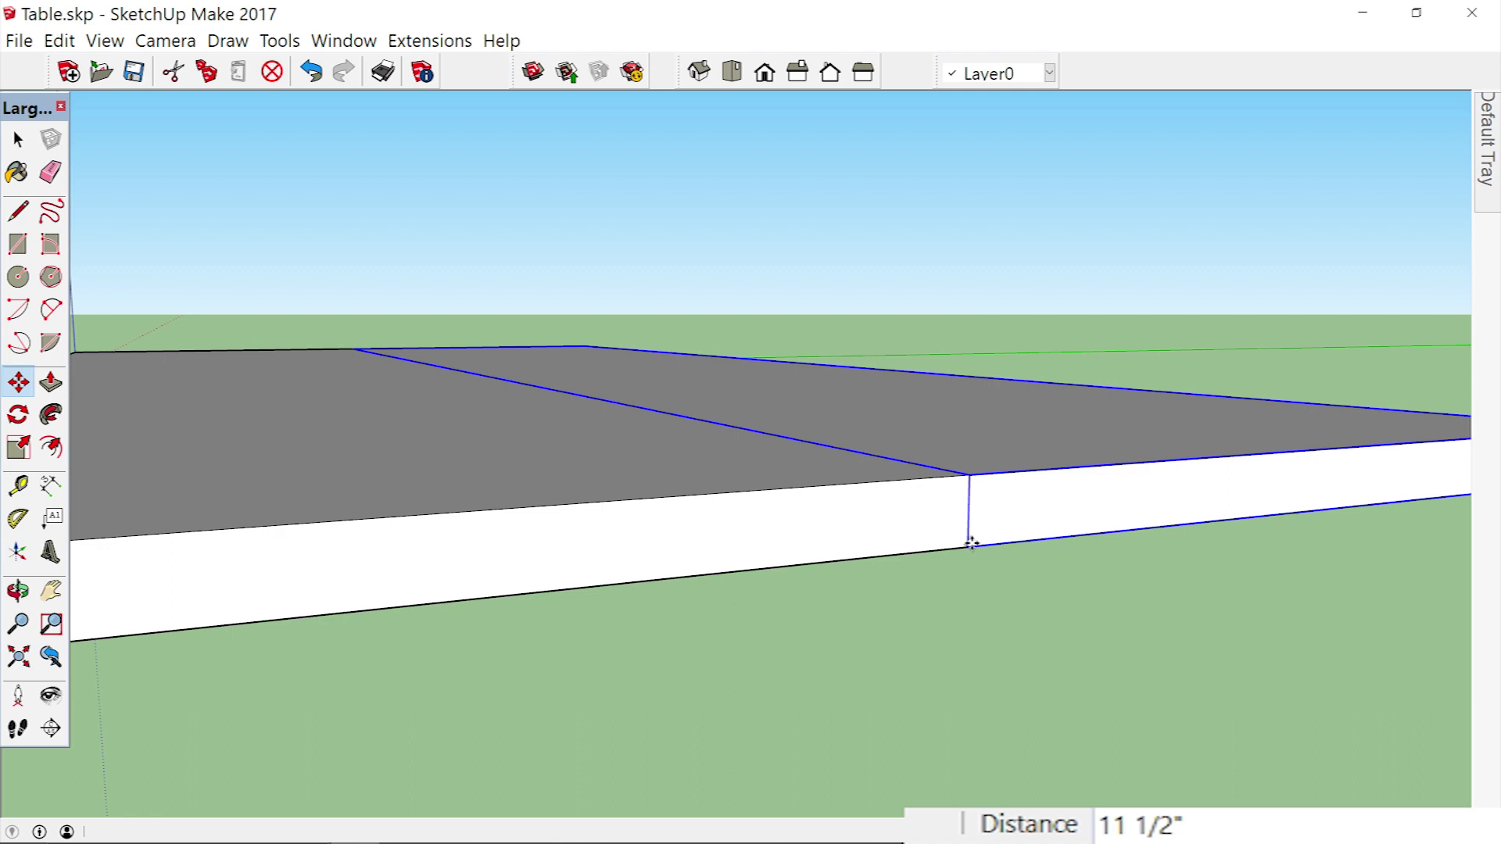
scroll(970, 545, down, 5)
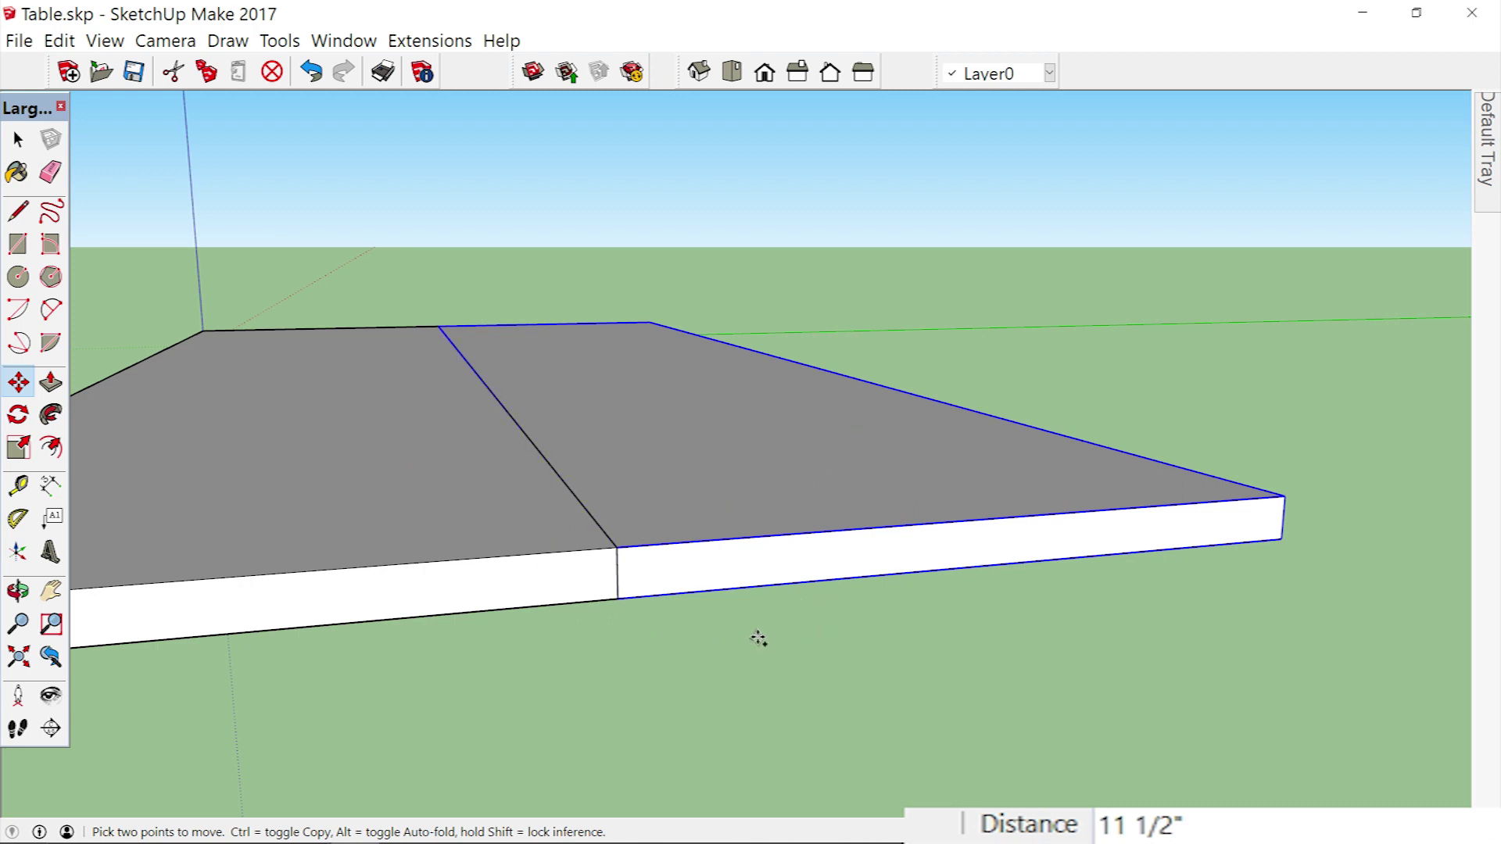
Copy the second board along the green axis, snapping its lower corner to that board's far lower corner to form the third adjoining board.
click(618, 598)
key(ctrl)
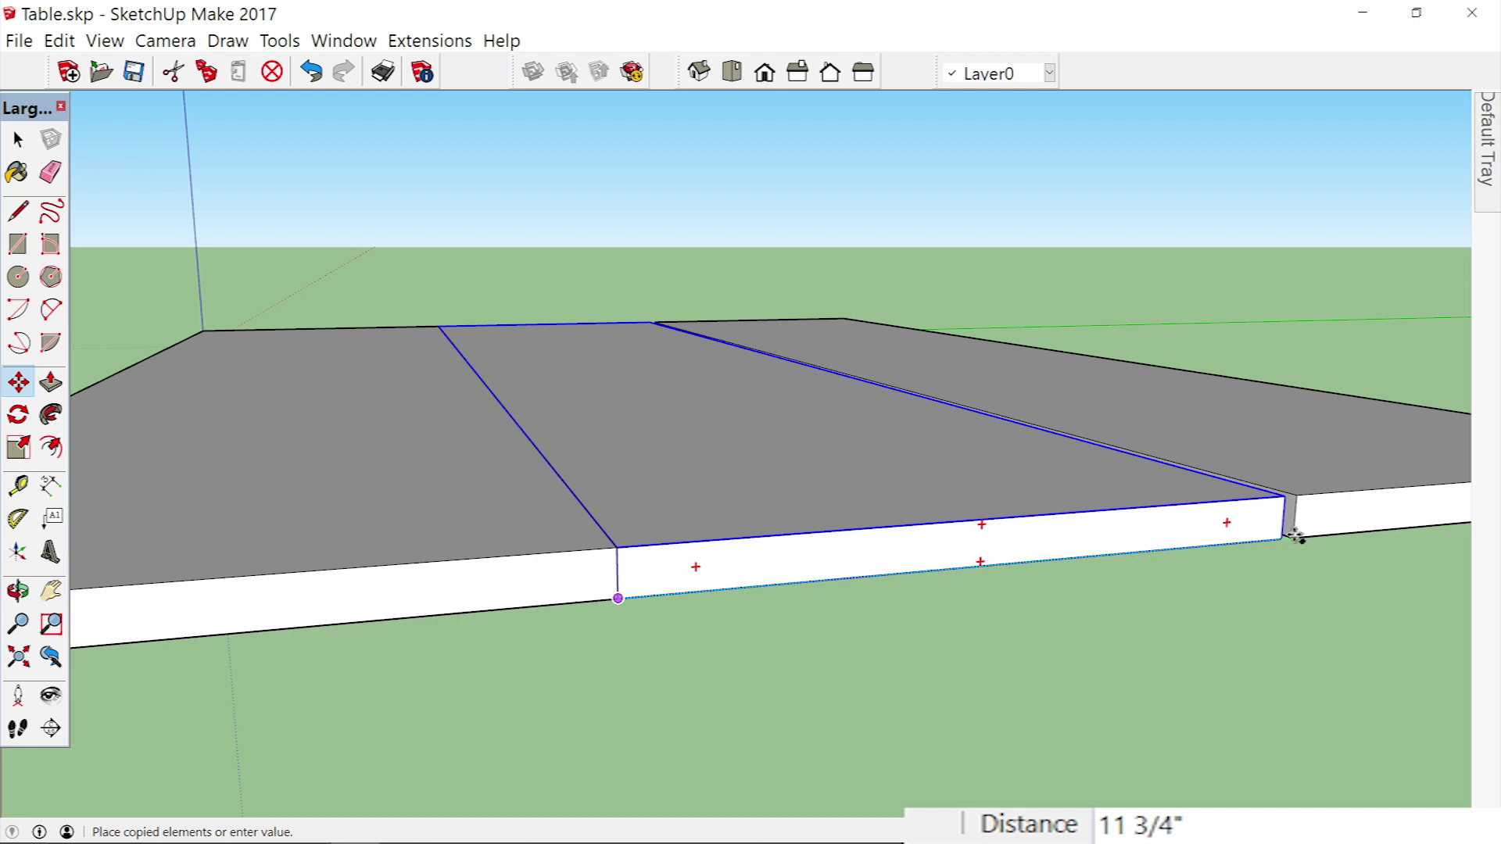
scroll(1293, 527, up, 6)
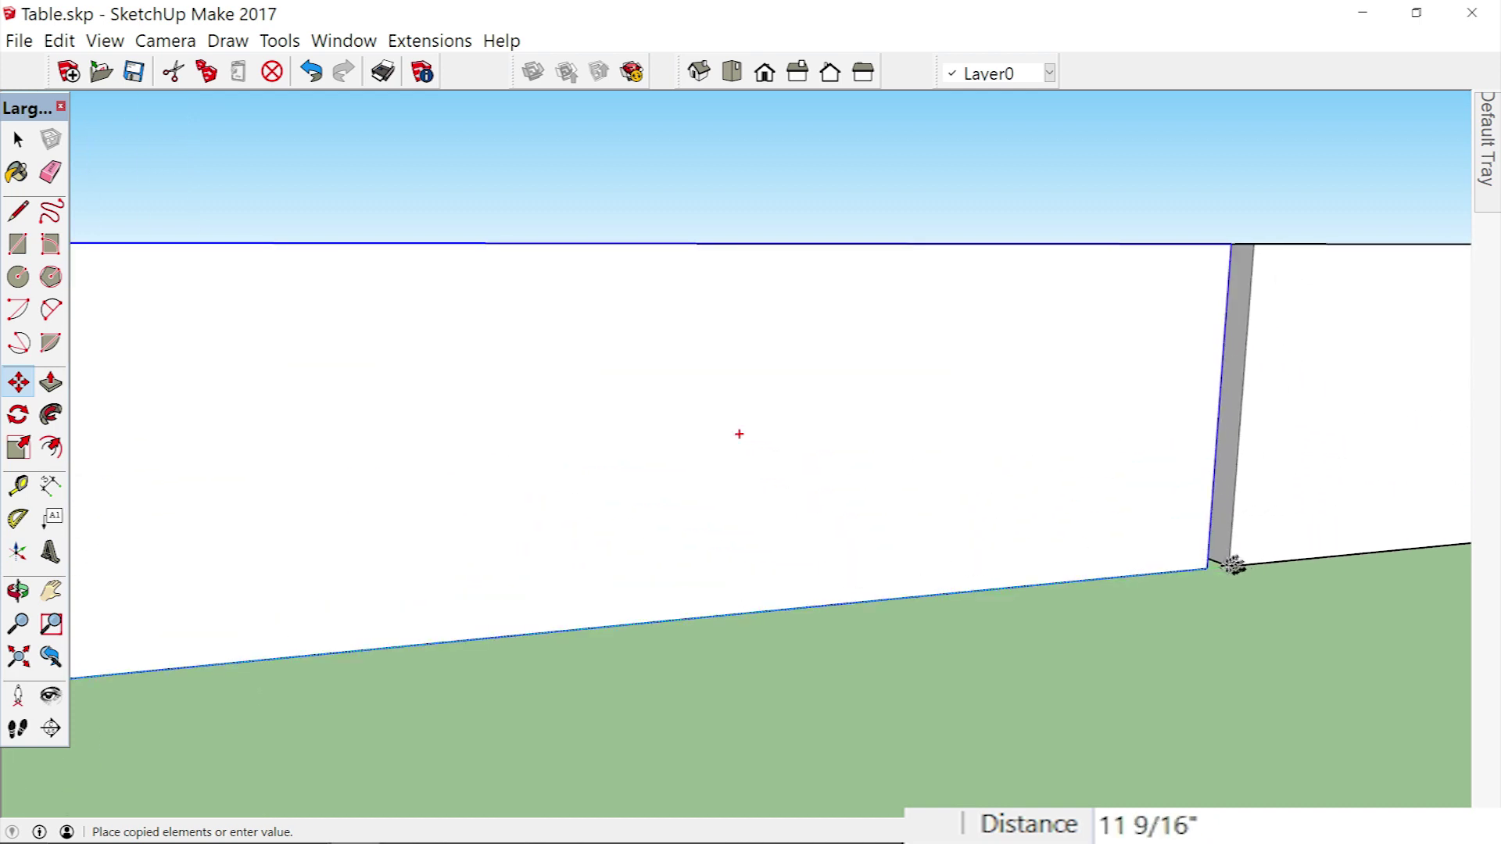
click(1208, 571)
middle_drag(1208, 571, 1132, 466)
scroll(1131, 465, down, 2)
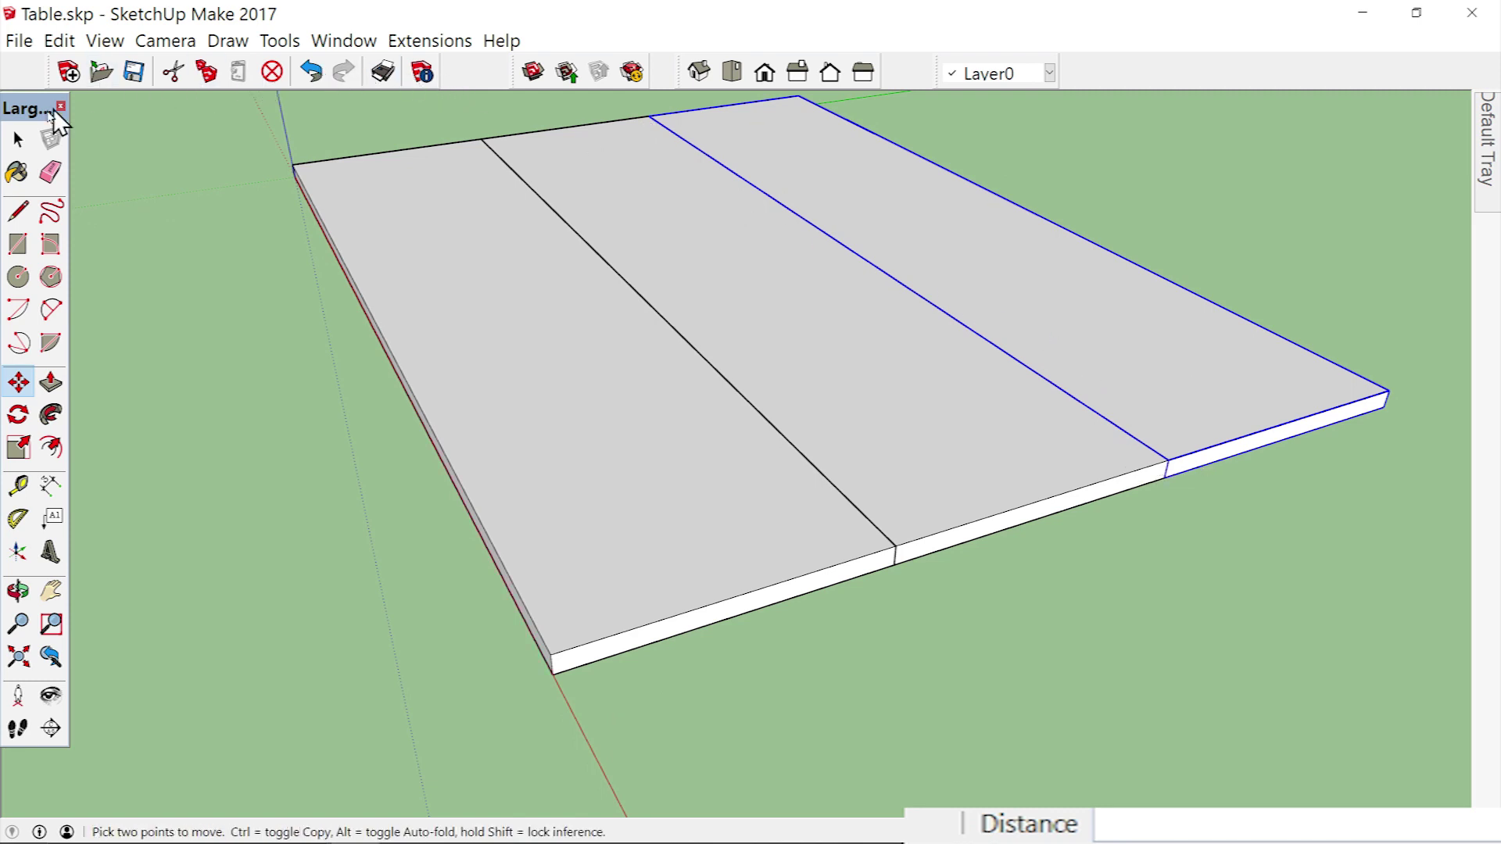
click(18, 139)
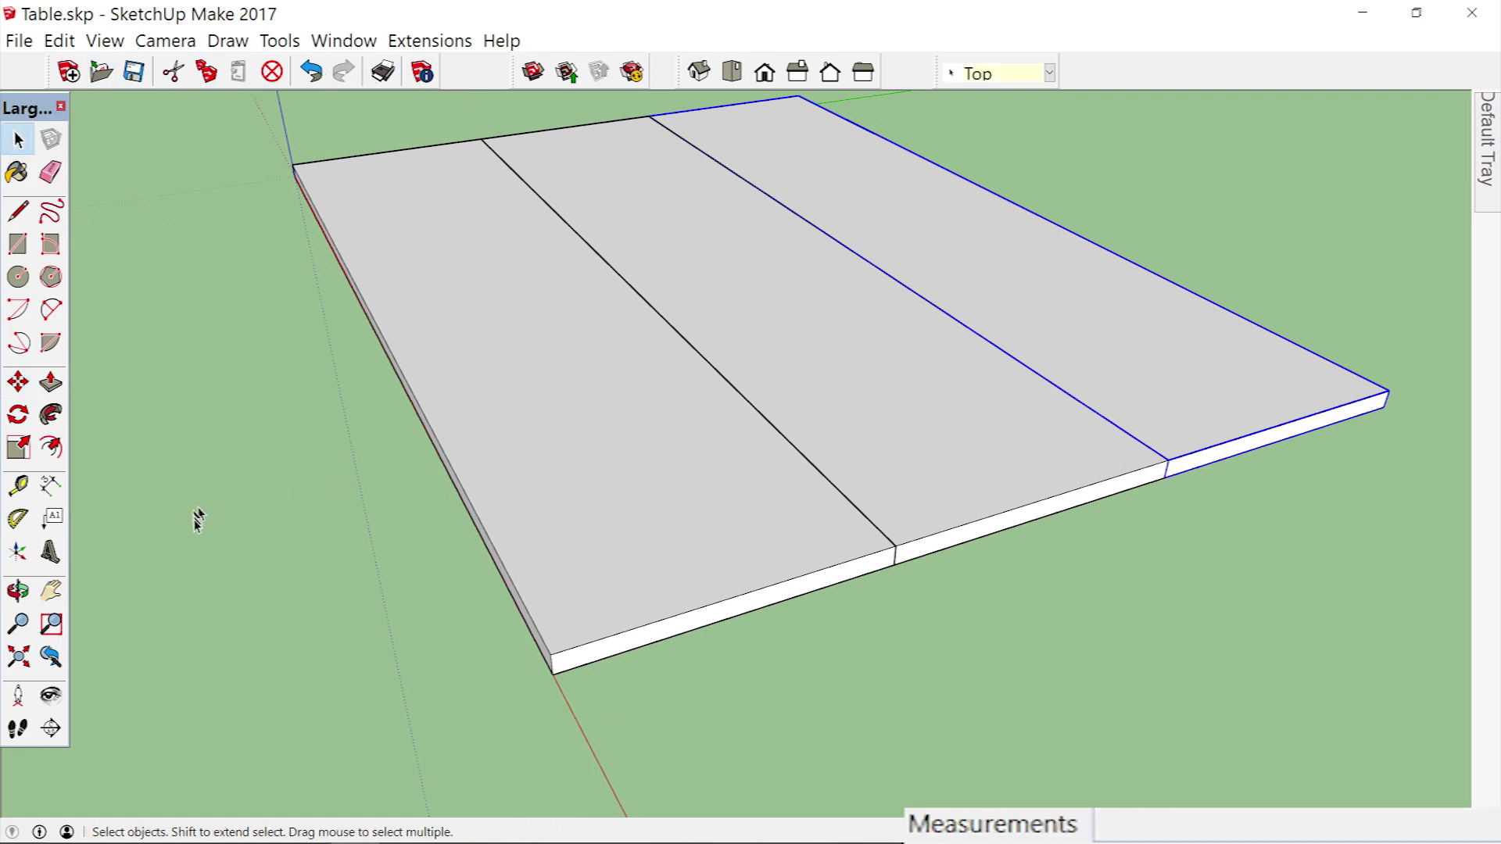
Place guides 3" in from the tabletop's short end opposite the origin and 3" in from its long edge along the red axis.
click(18, 488)
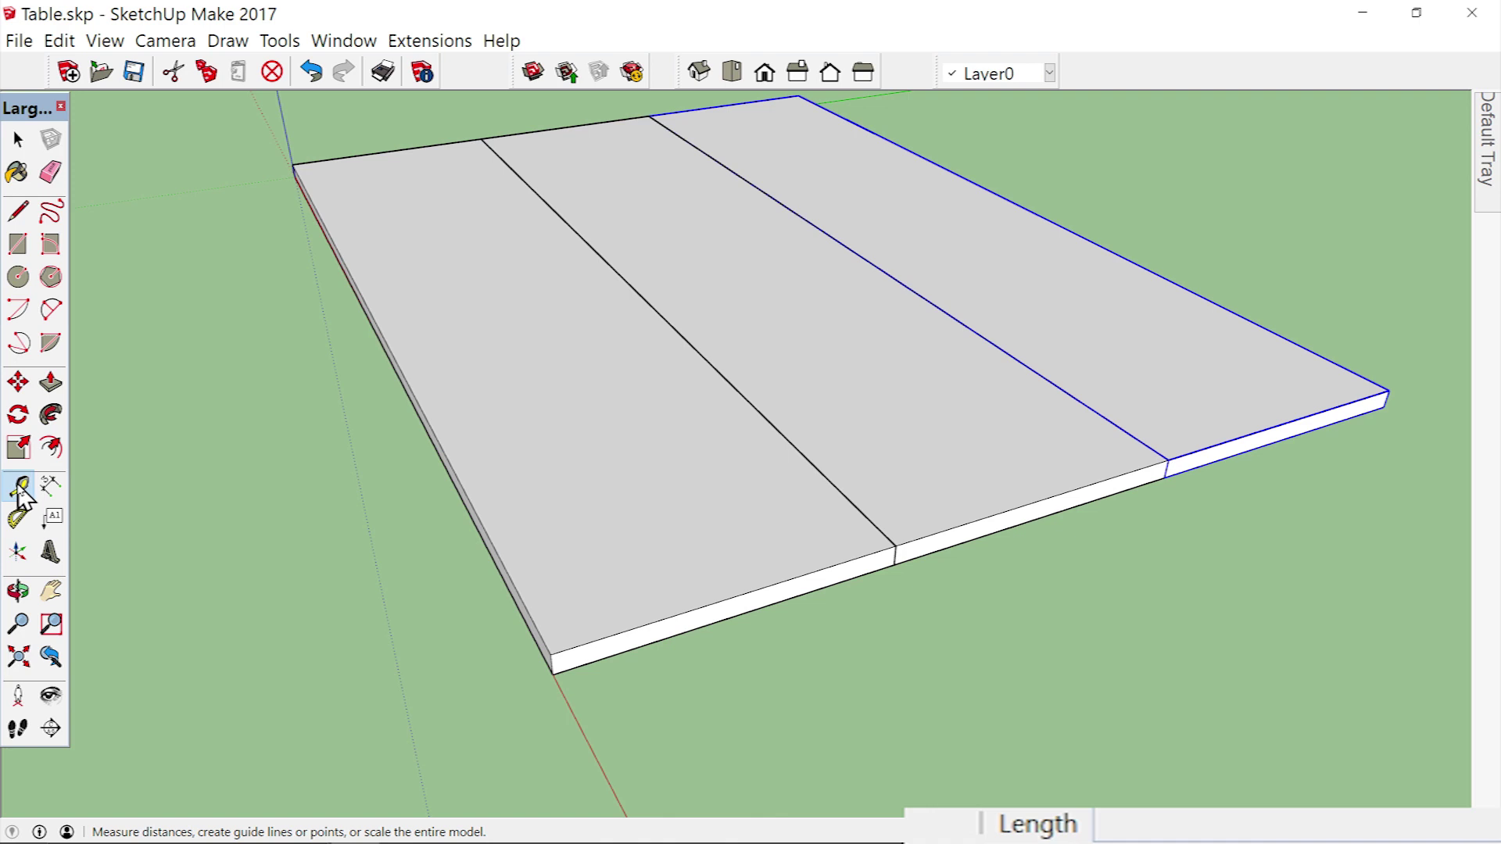
click(655, 621)
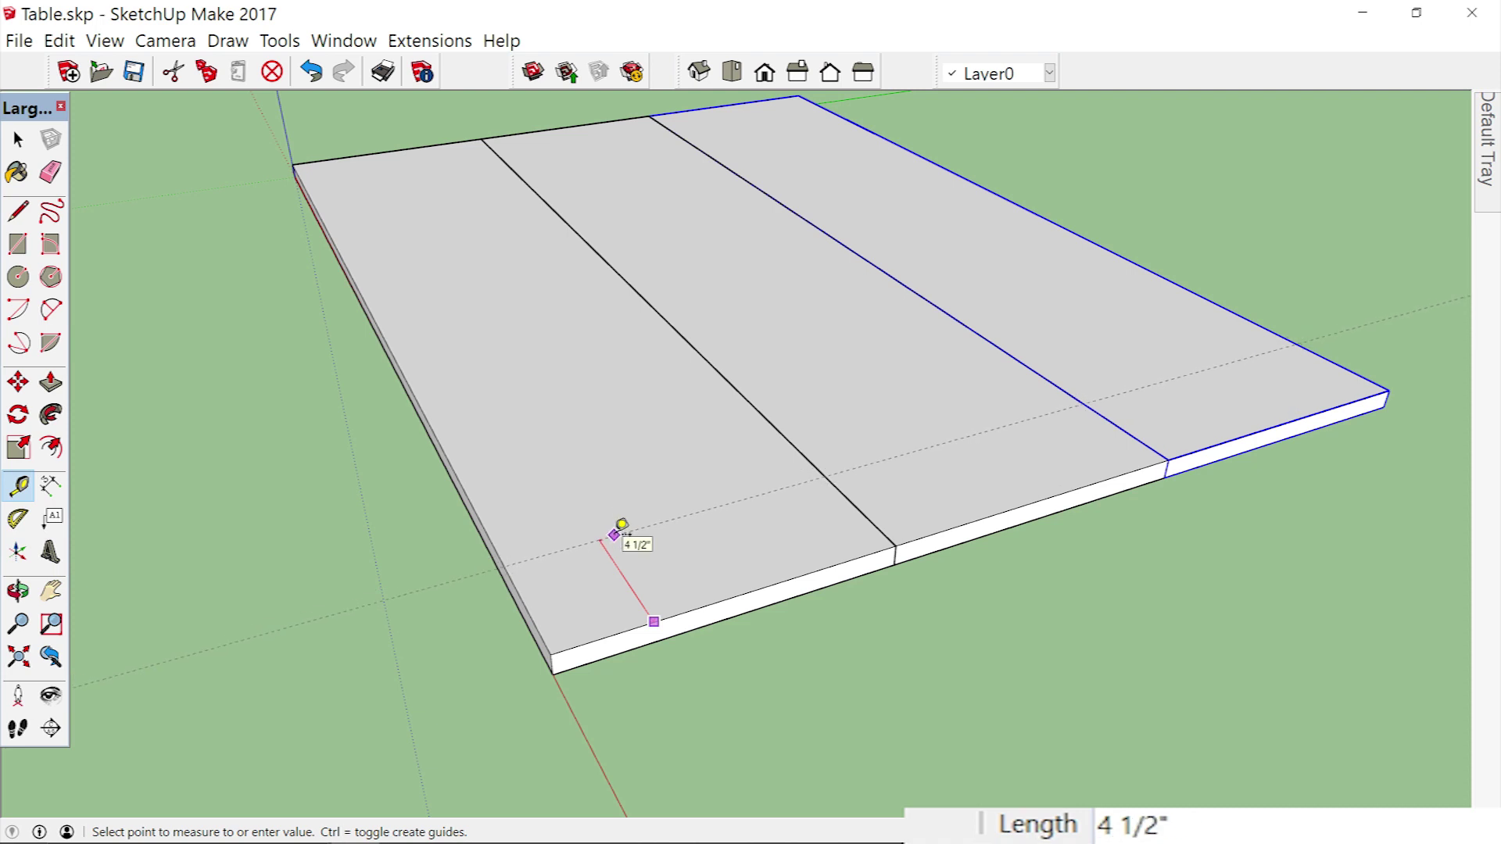
text(3)
key(Return)
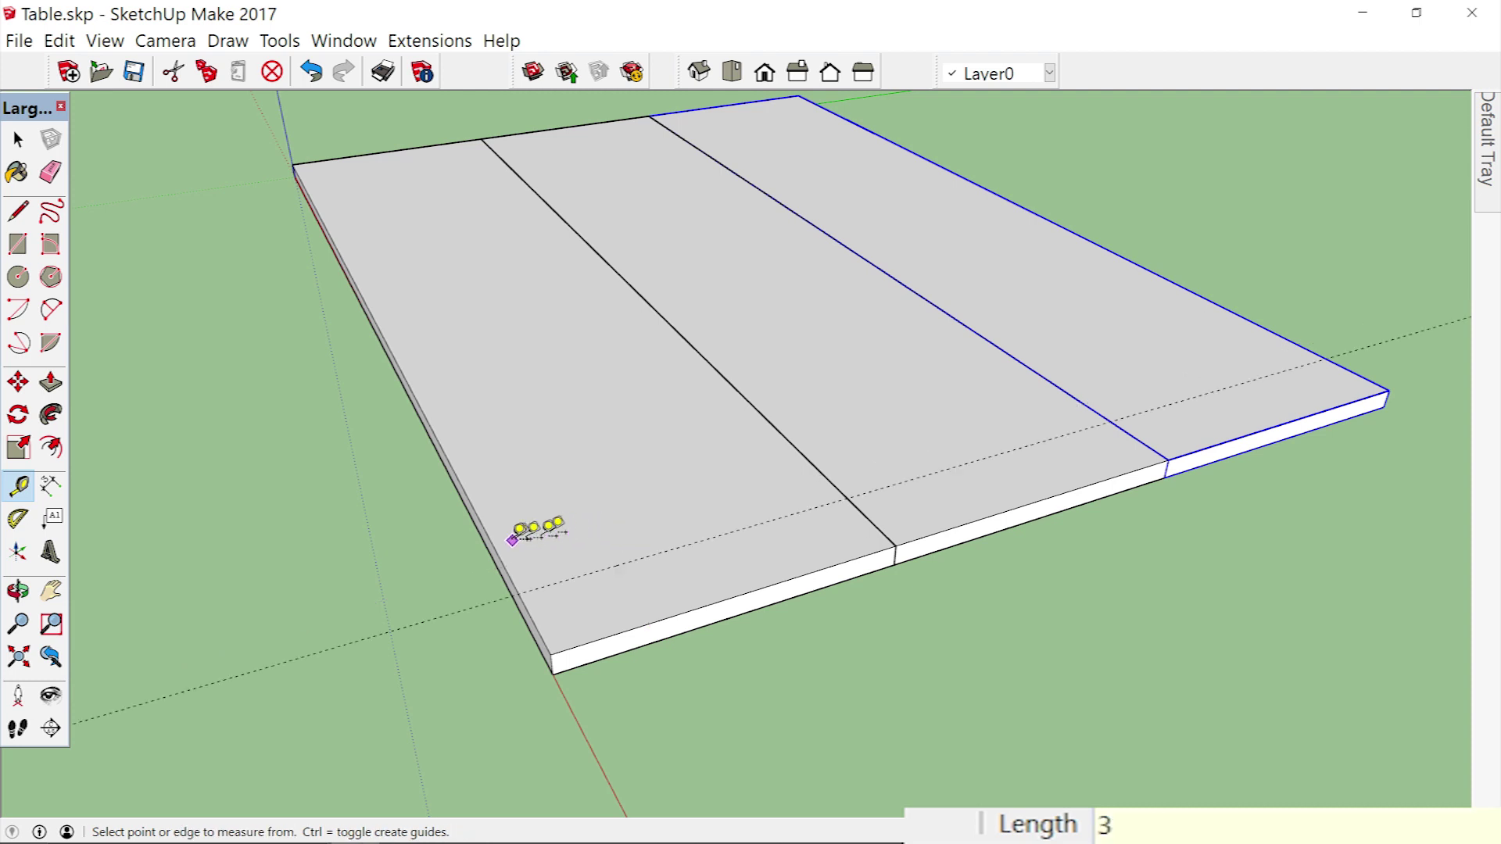
click(497, 552)
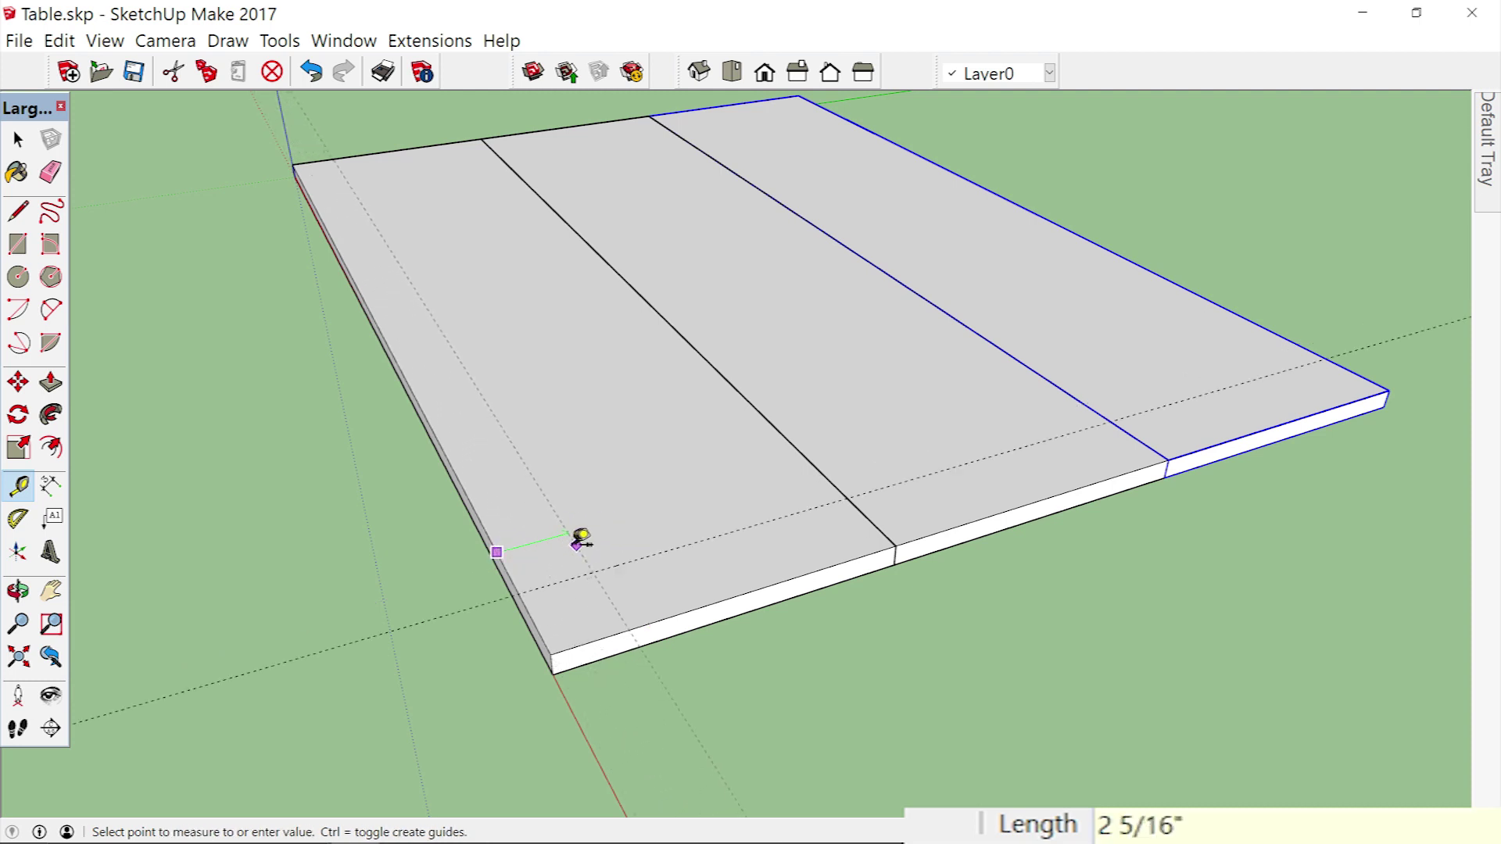
text(3)
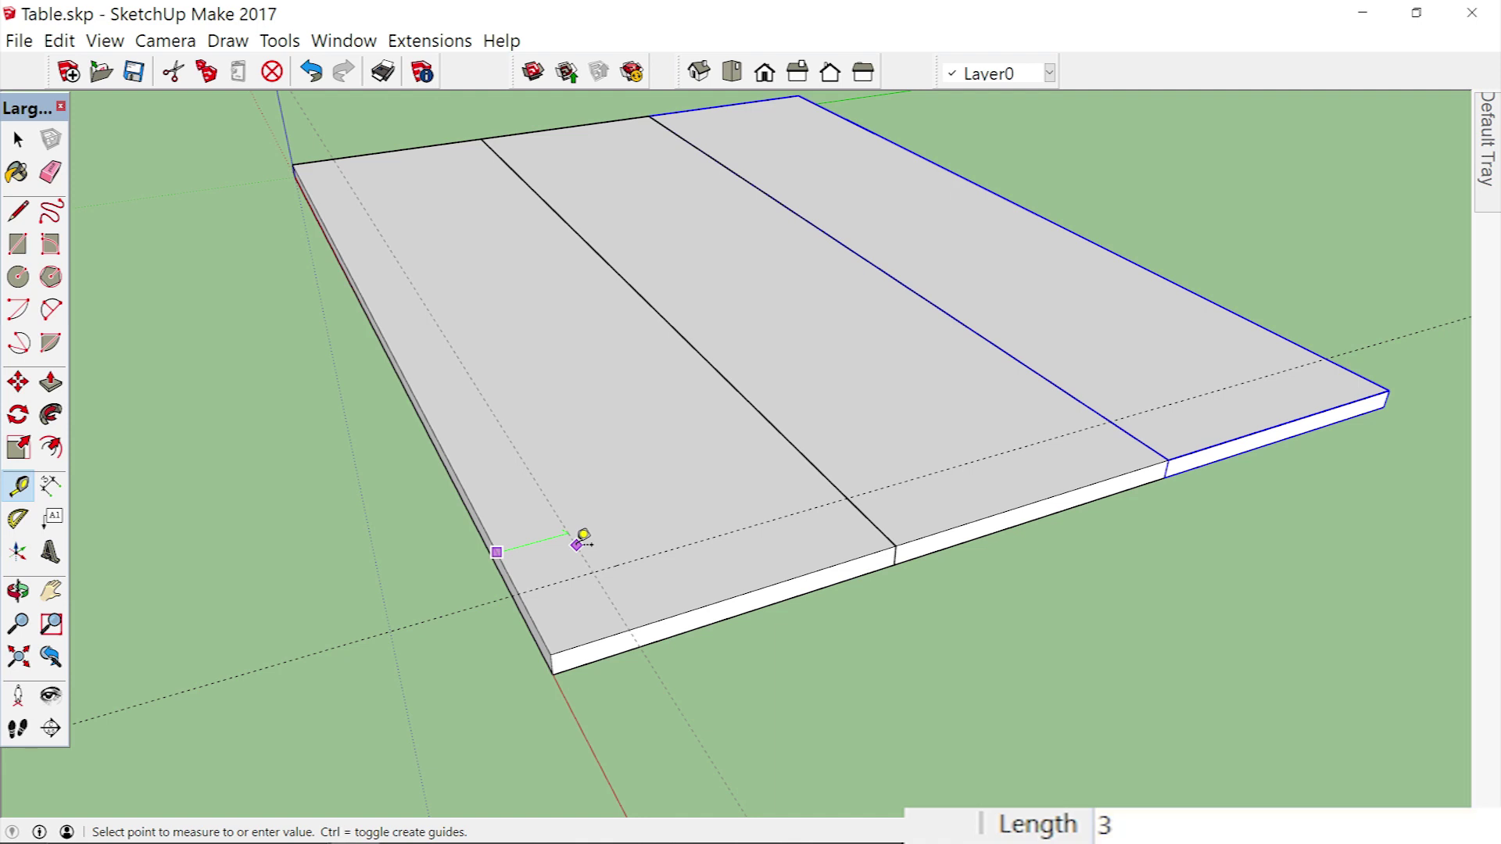
click(584, 537)
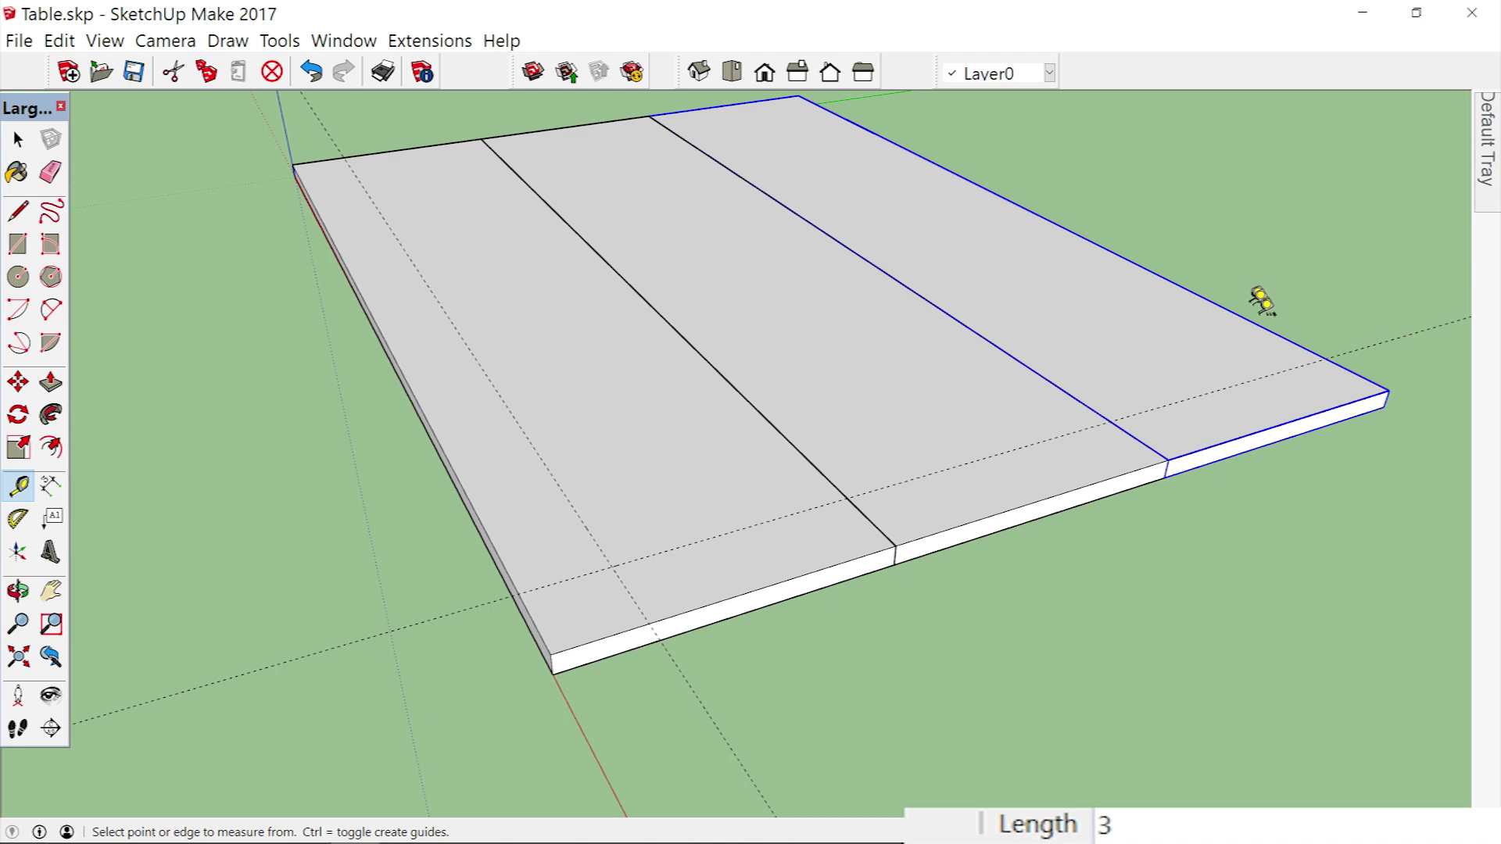
Place guides 3" in from the third board's outer long edge and 3" in from the tabletop's short end at the origin.
click(1271, 332)
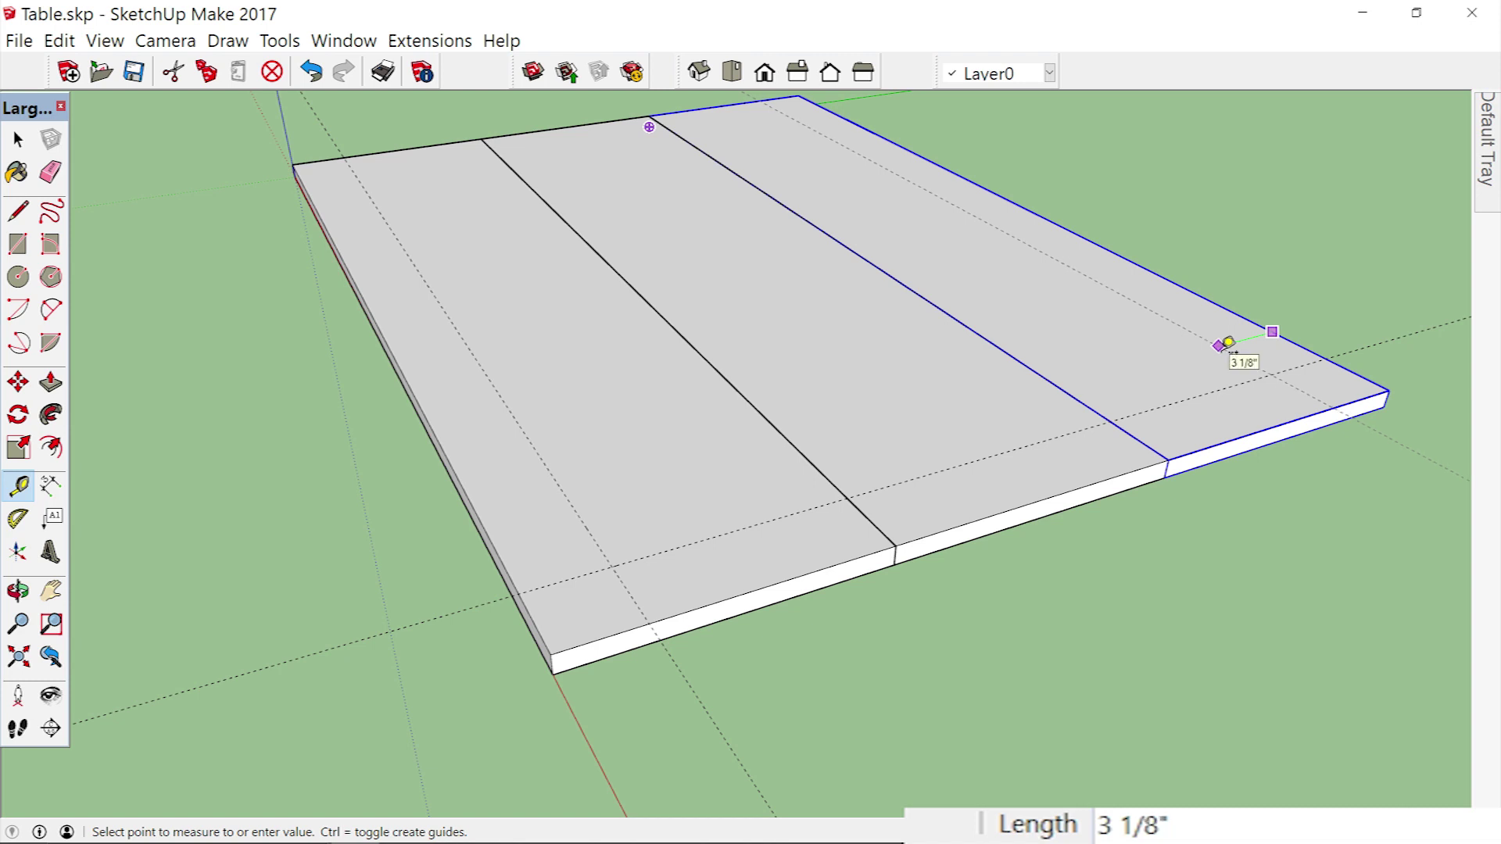
text(3)
key(Return)
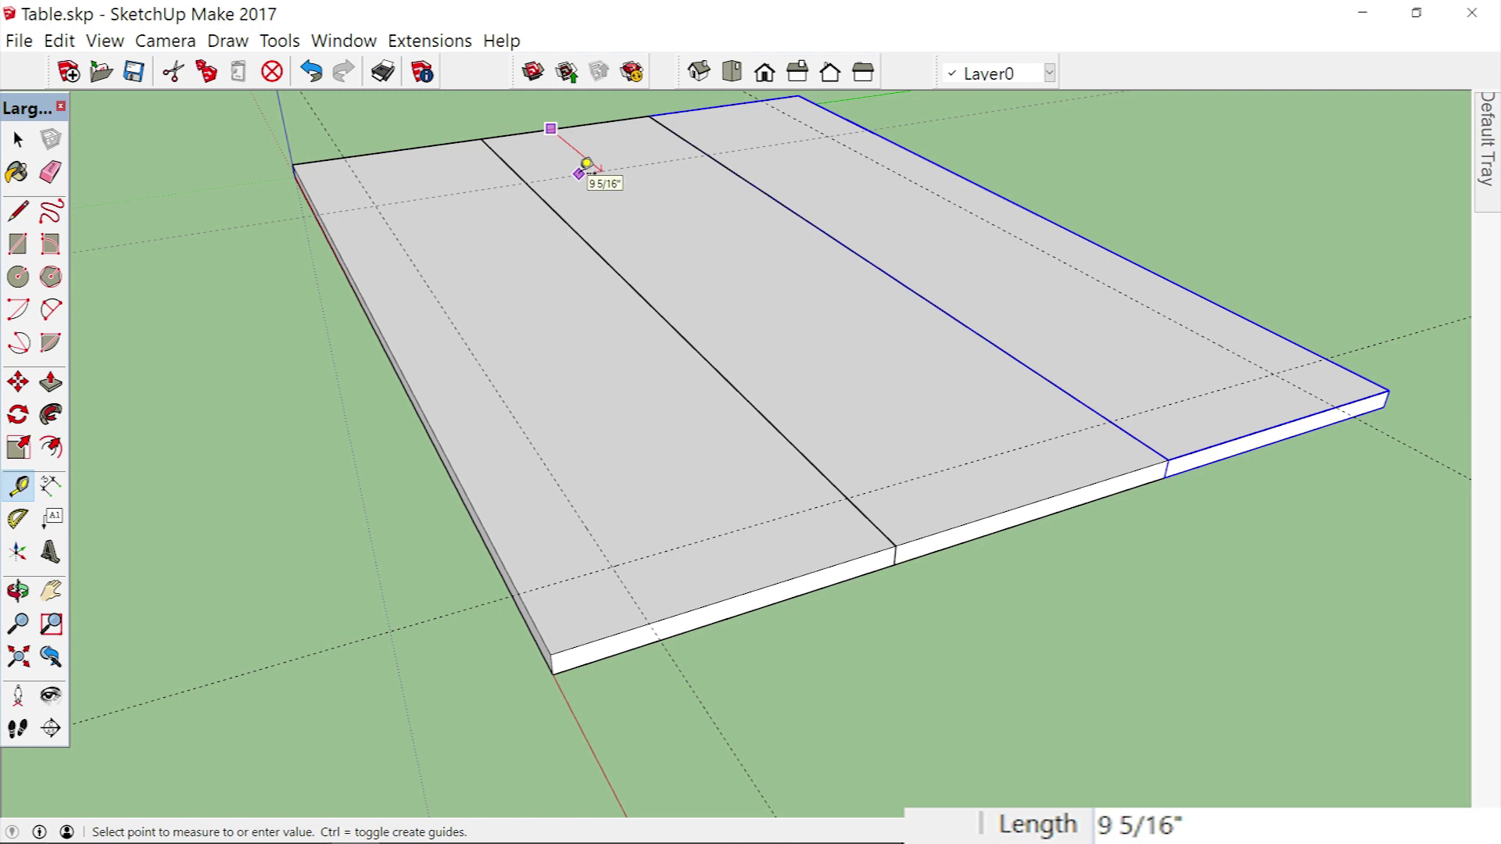
key(Return)
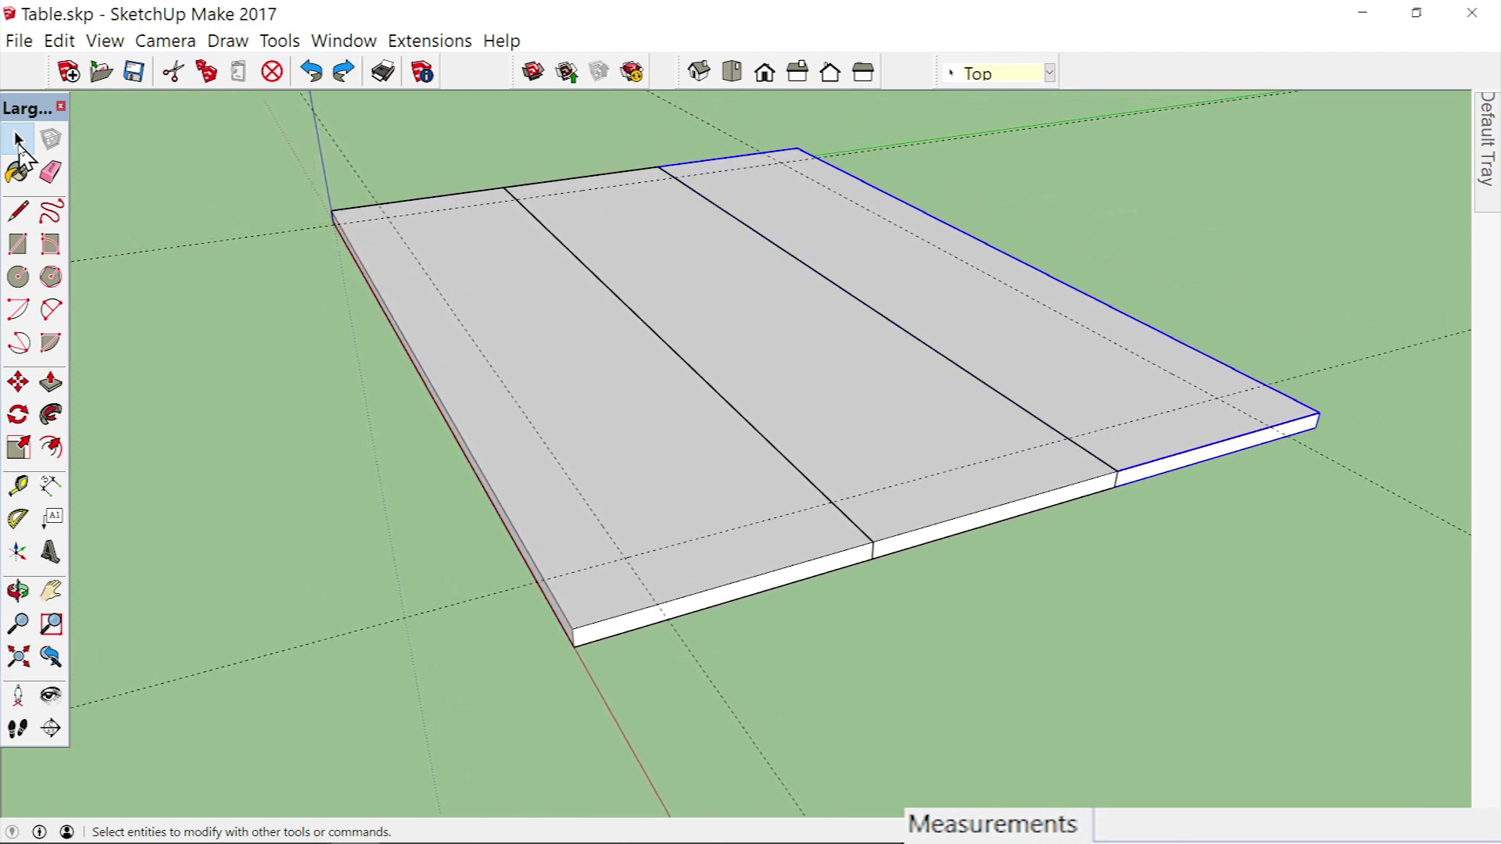
Open the first board for editing and draw a 3" radius, 90° arc centred on the guide intersection at its outer corner opposite the origin.
click(19, 141)
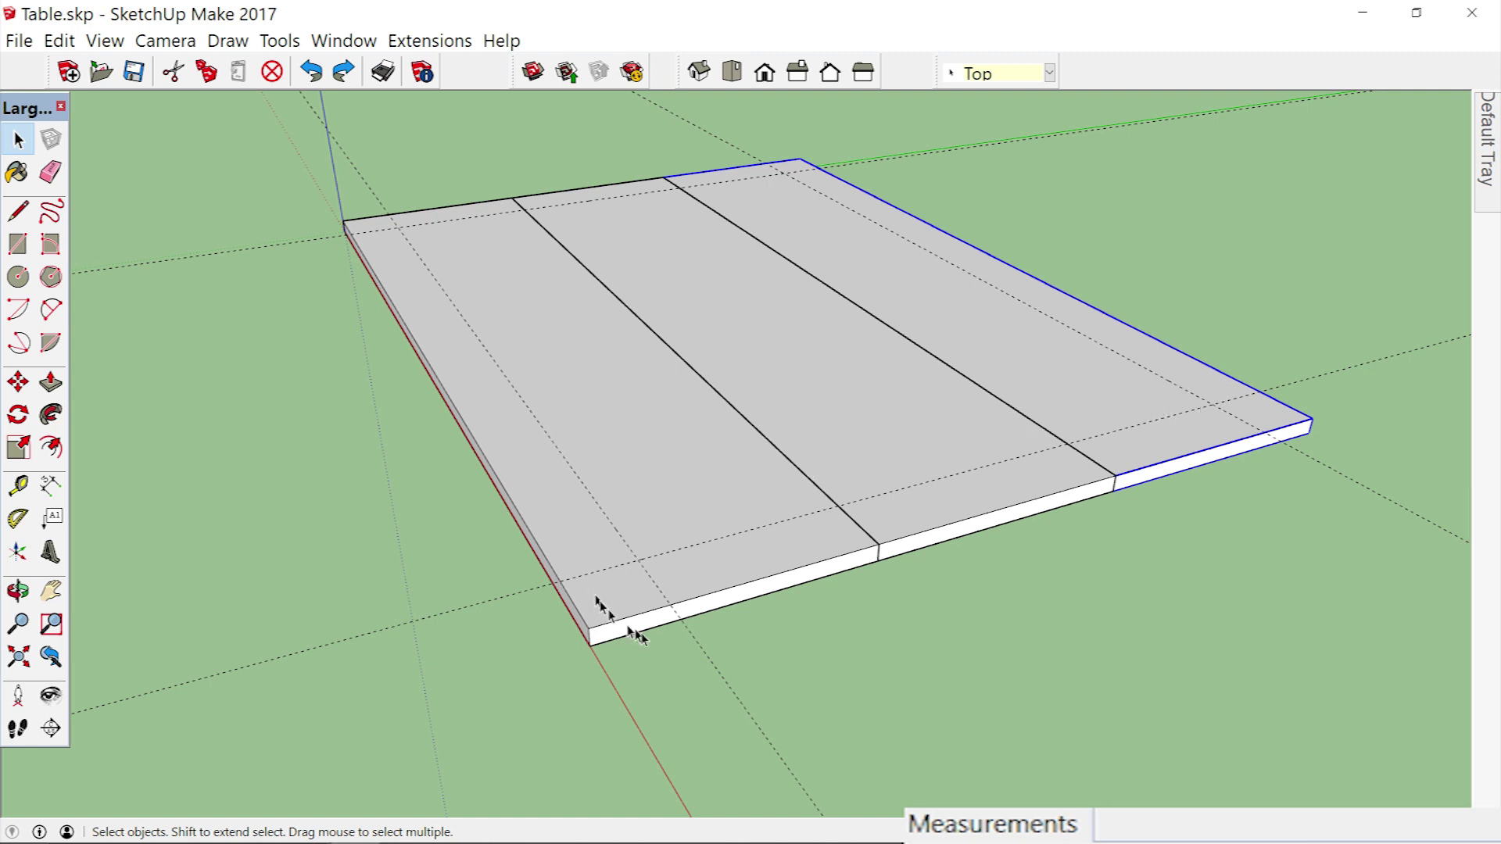
double_click(660, 501)
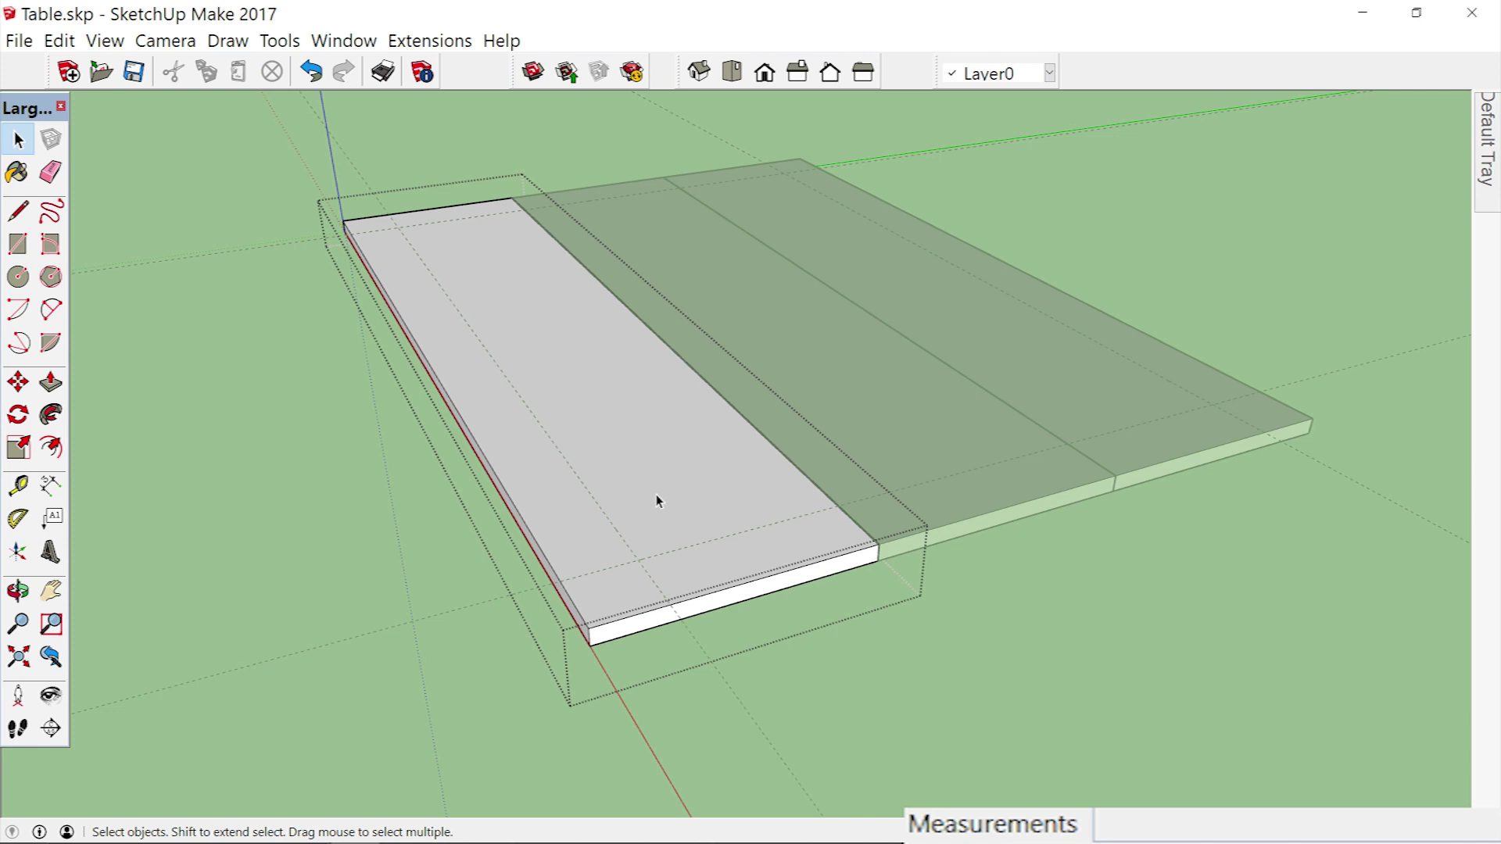
scroll(614, 545, up, 3)
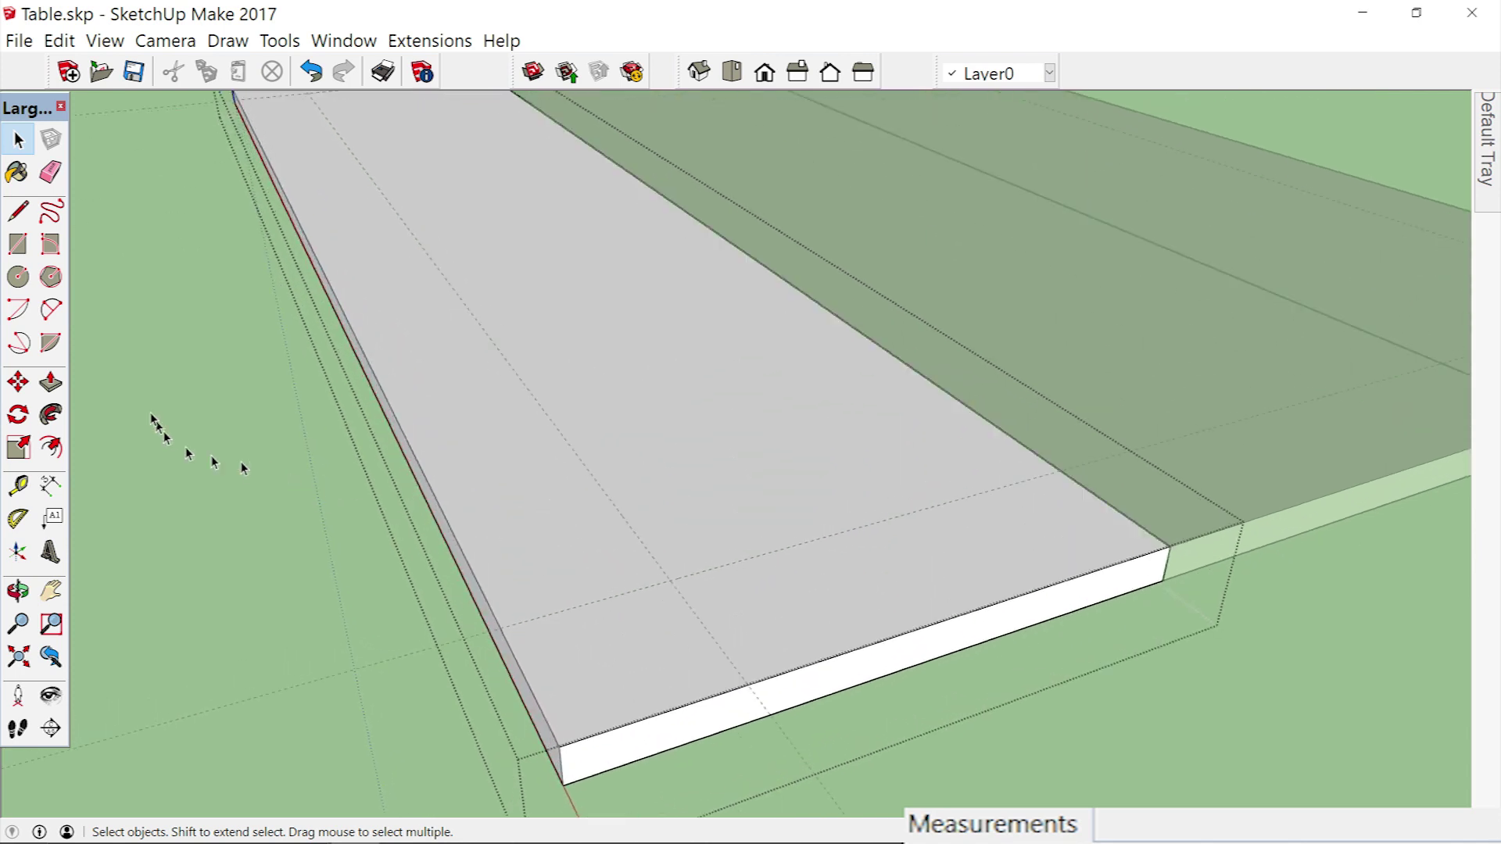
click(16, 310)
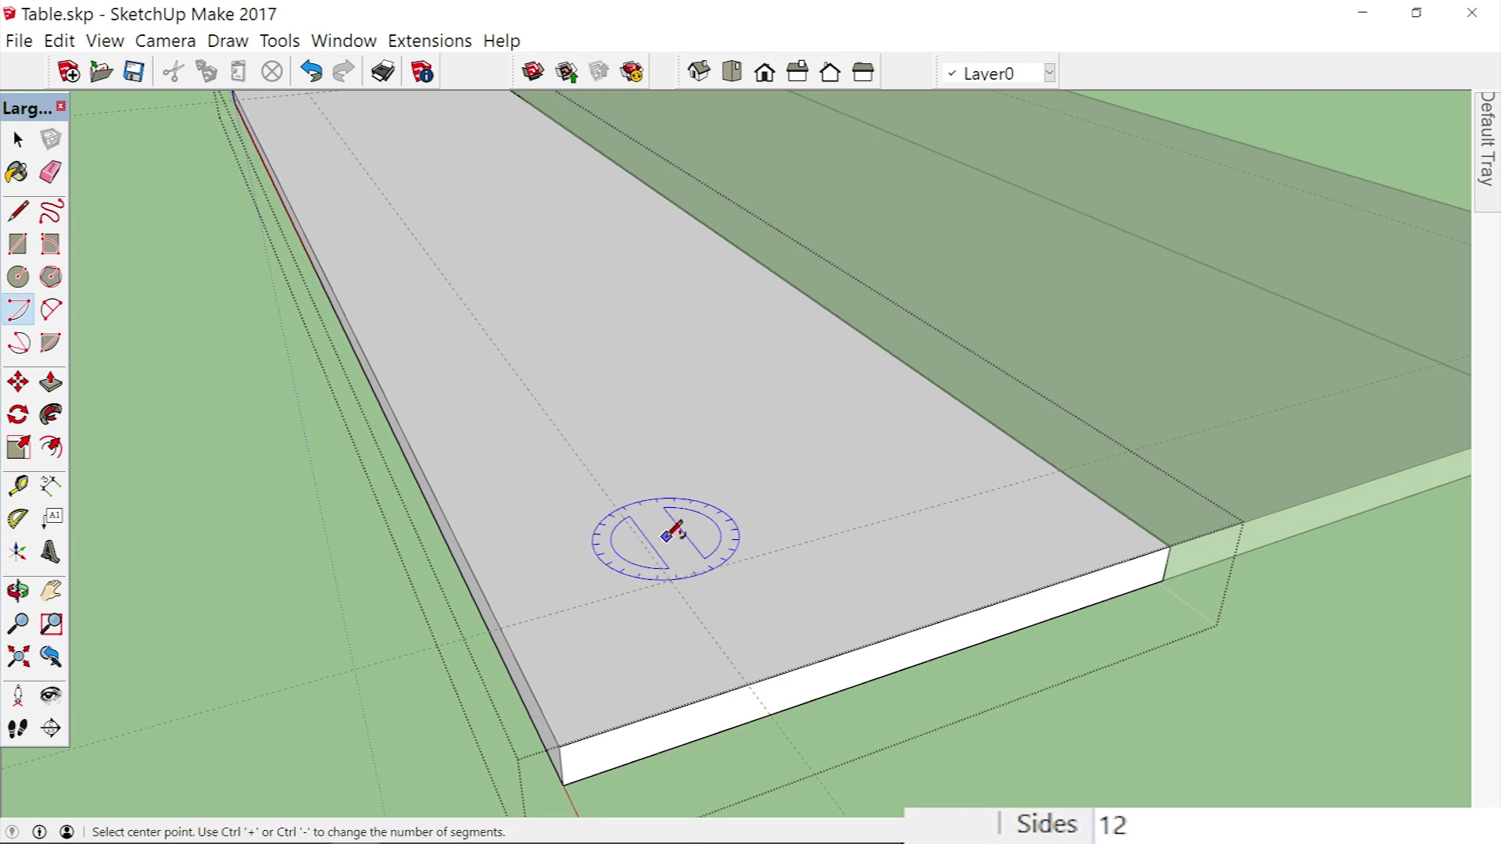
click(670, 580)
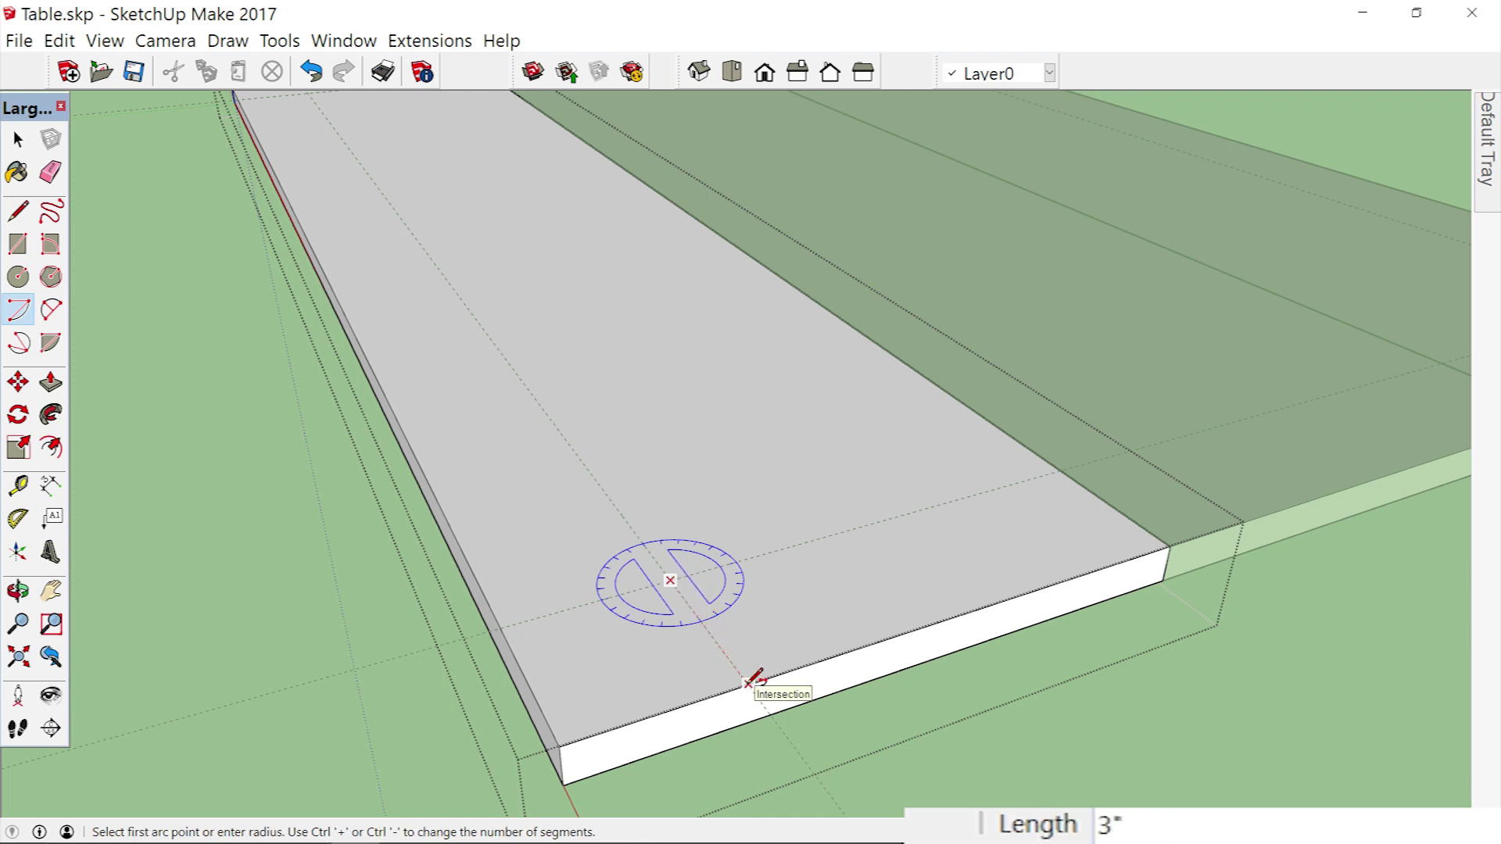
click(748, 683)
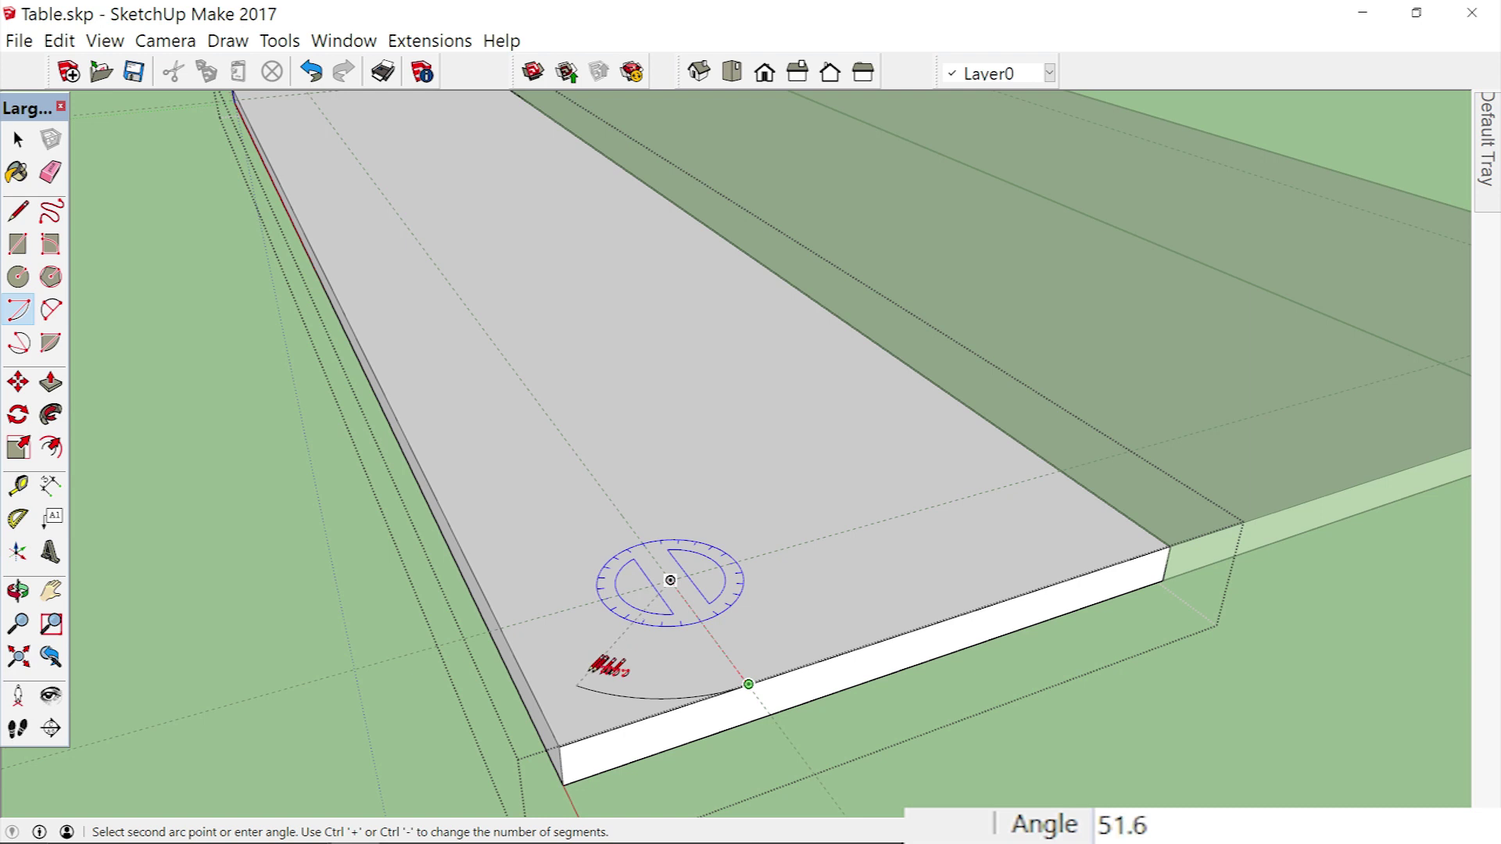
click(502, 627)
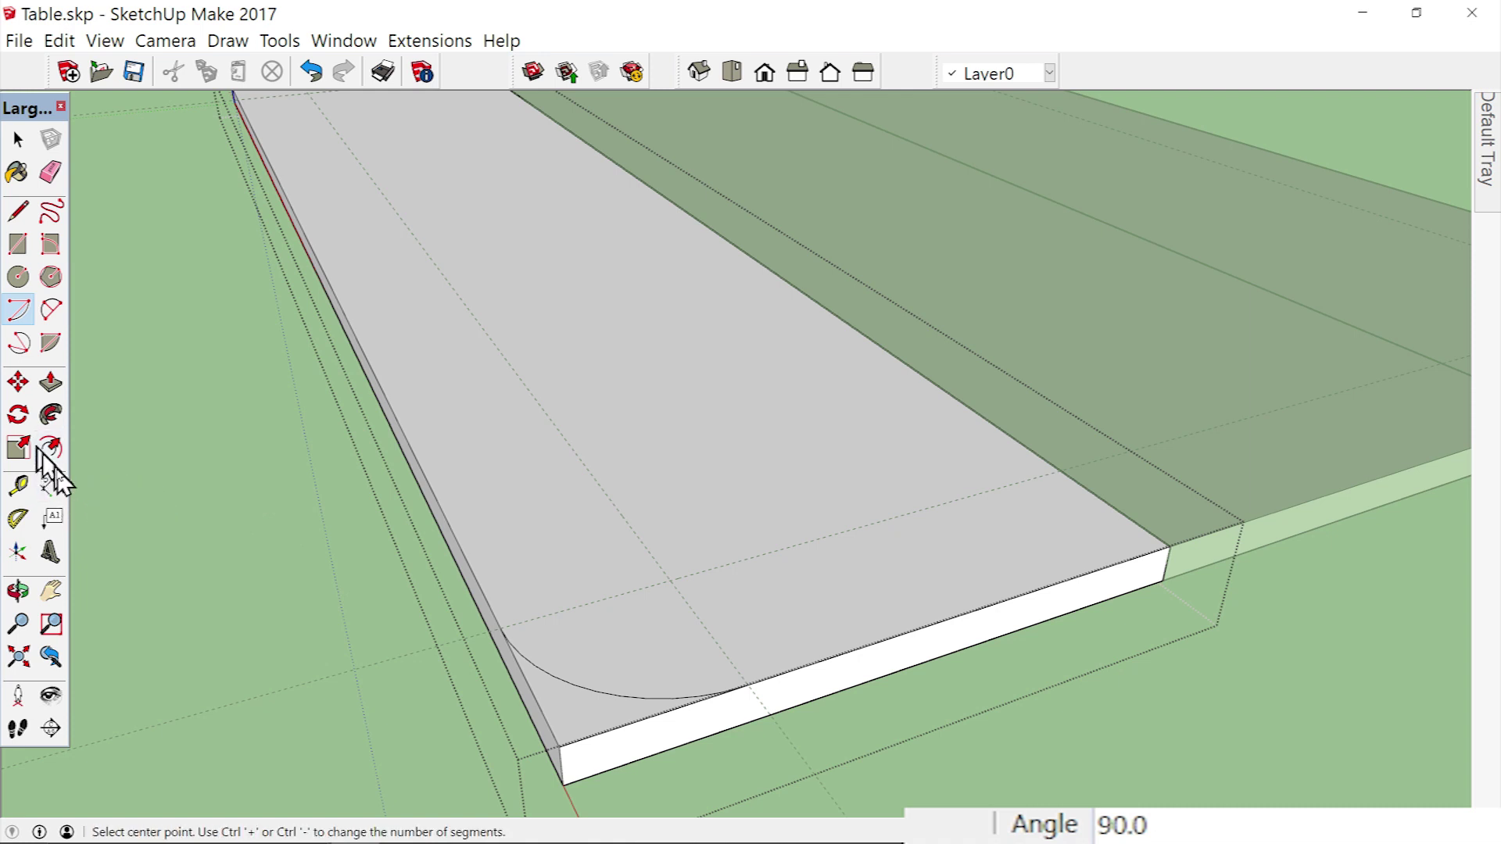
Push the waste face outside that arc down 3/4" through the board to round the corner.
click(51, 389)
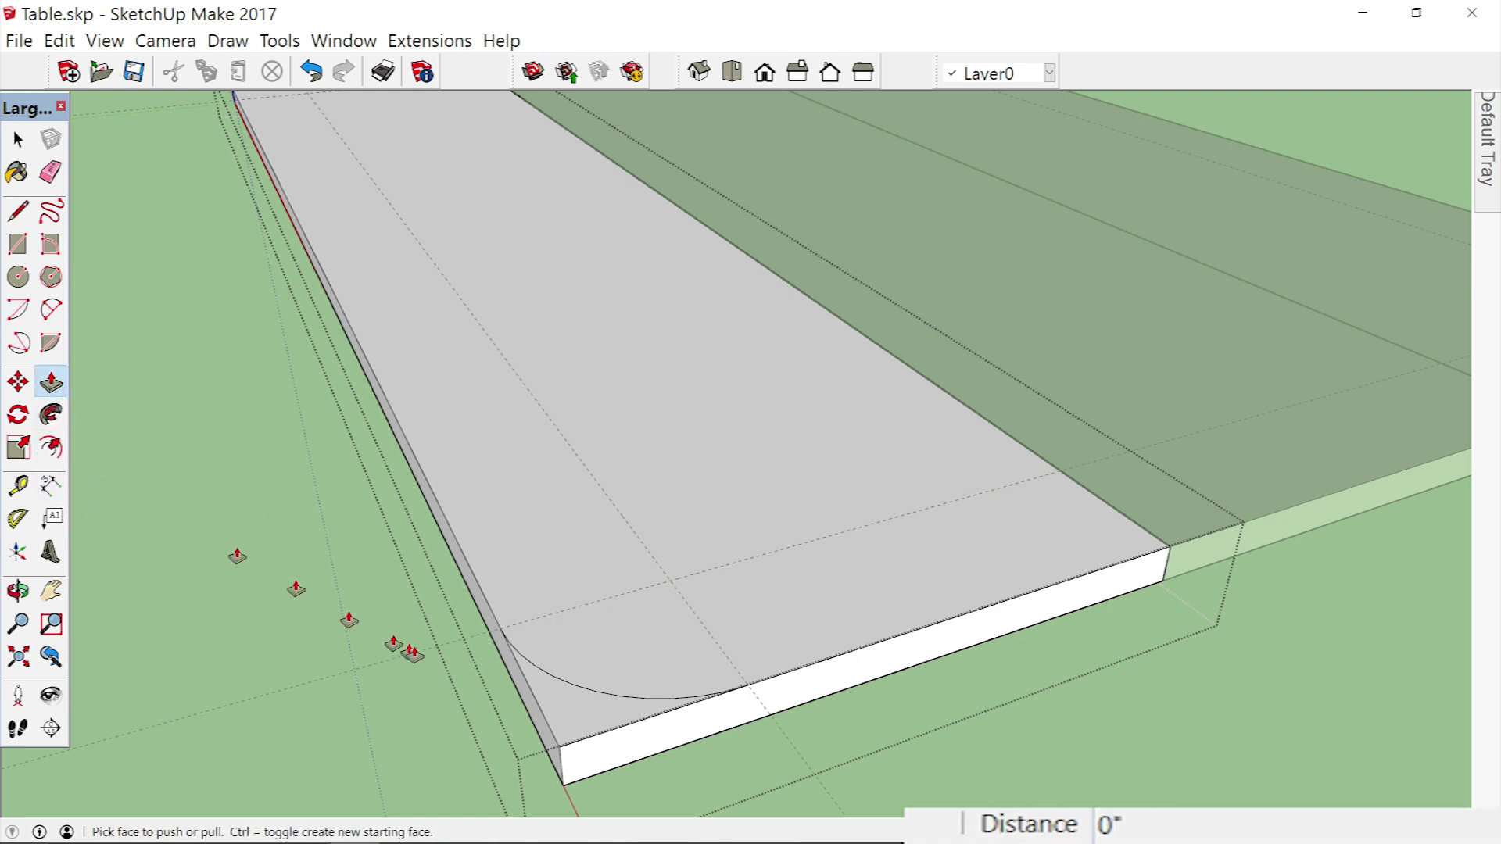
click(576, 717)
click(580, 763)
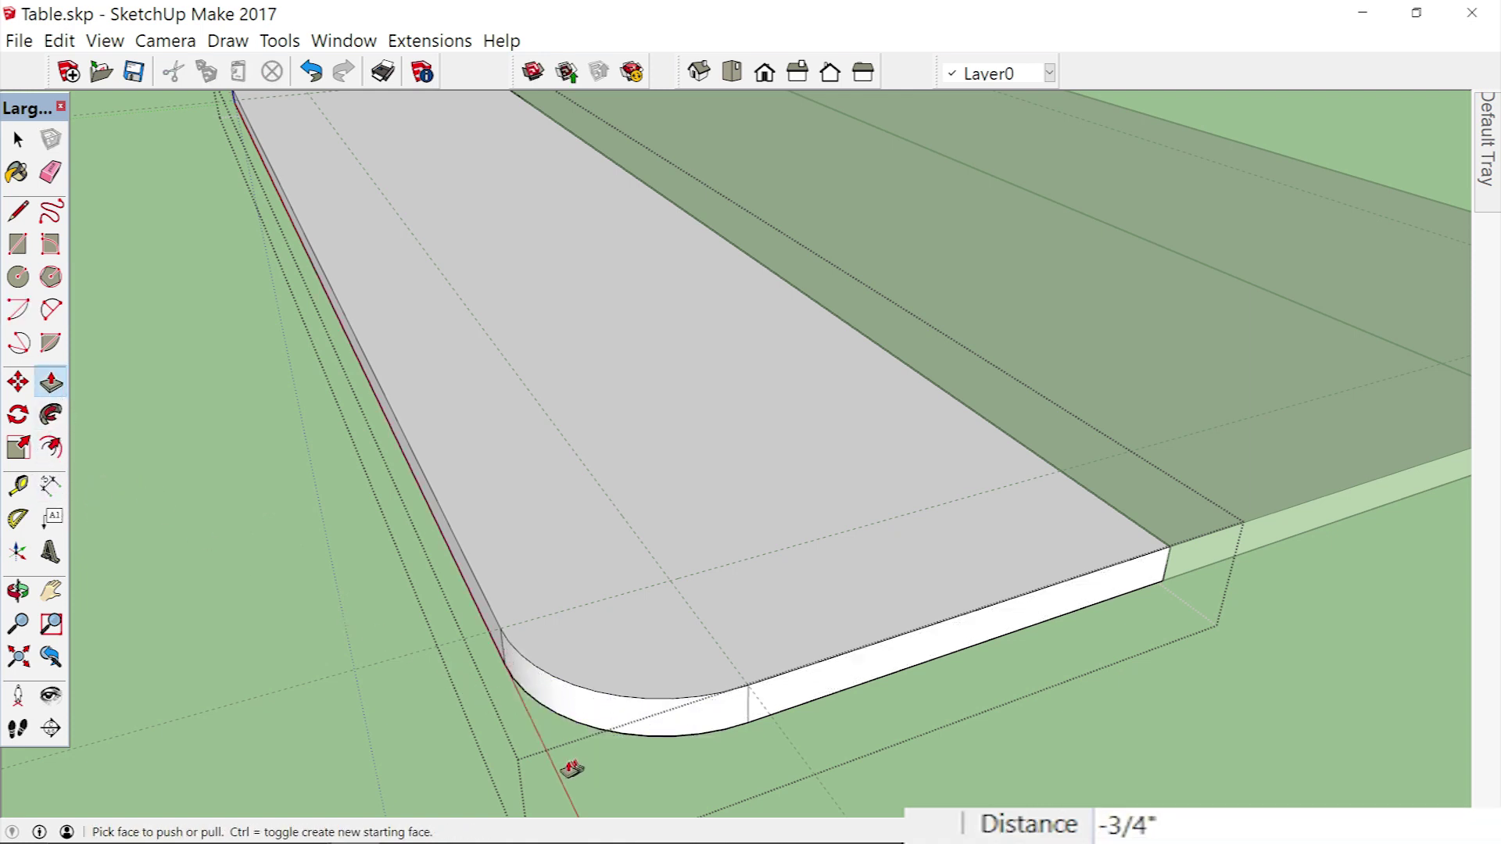
Draw a 90° arc on the first board's corner at the origin, centred on the guide intersection and ending where the guides meet both edges.
scroll(565, 769, down, 5)
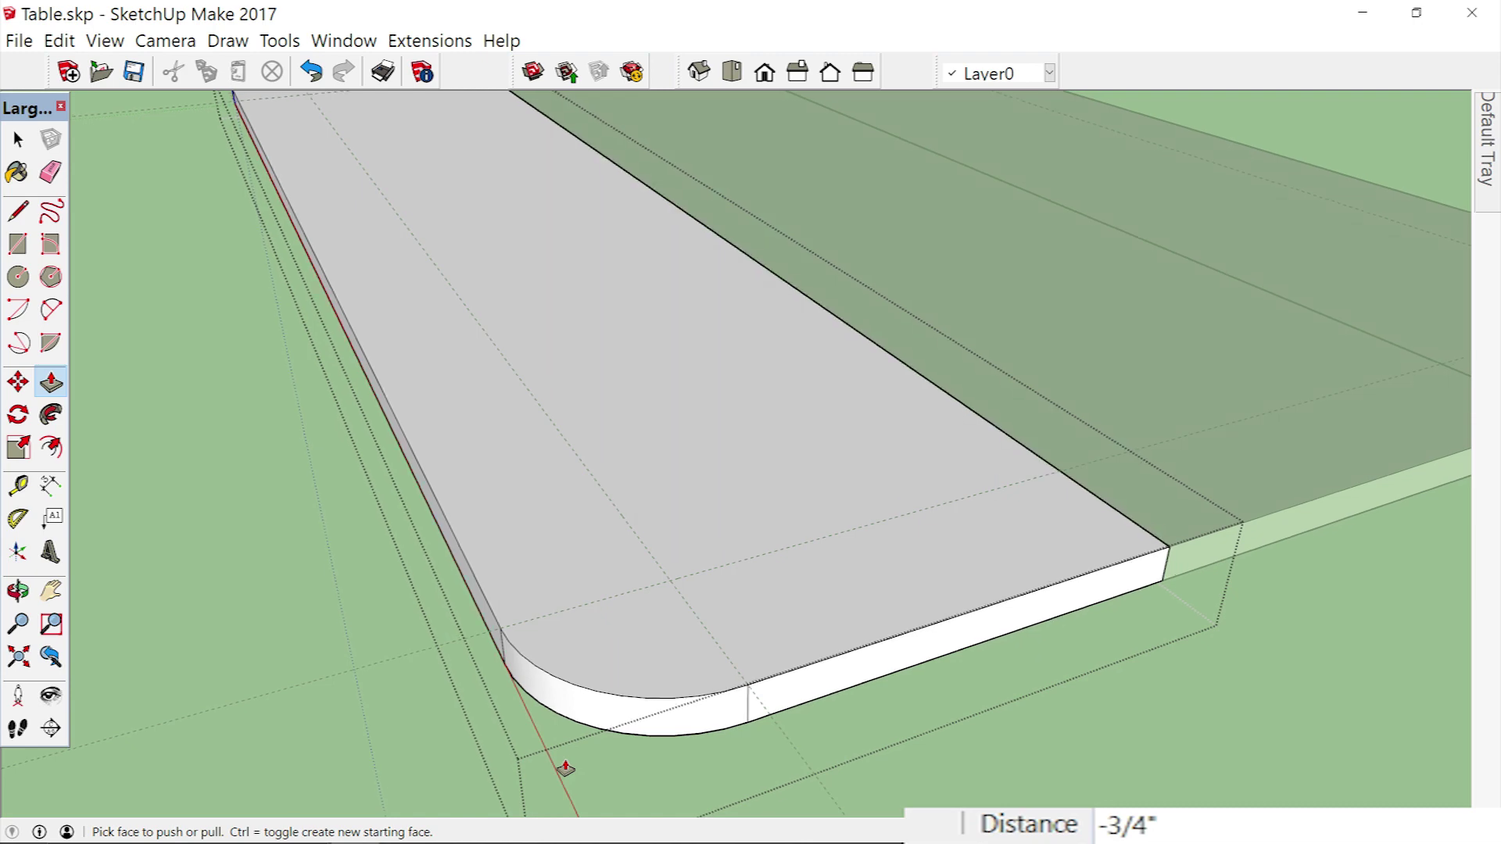
scroll(566, 769, up, 5)
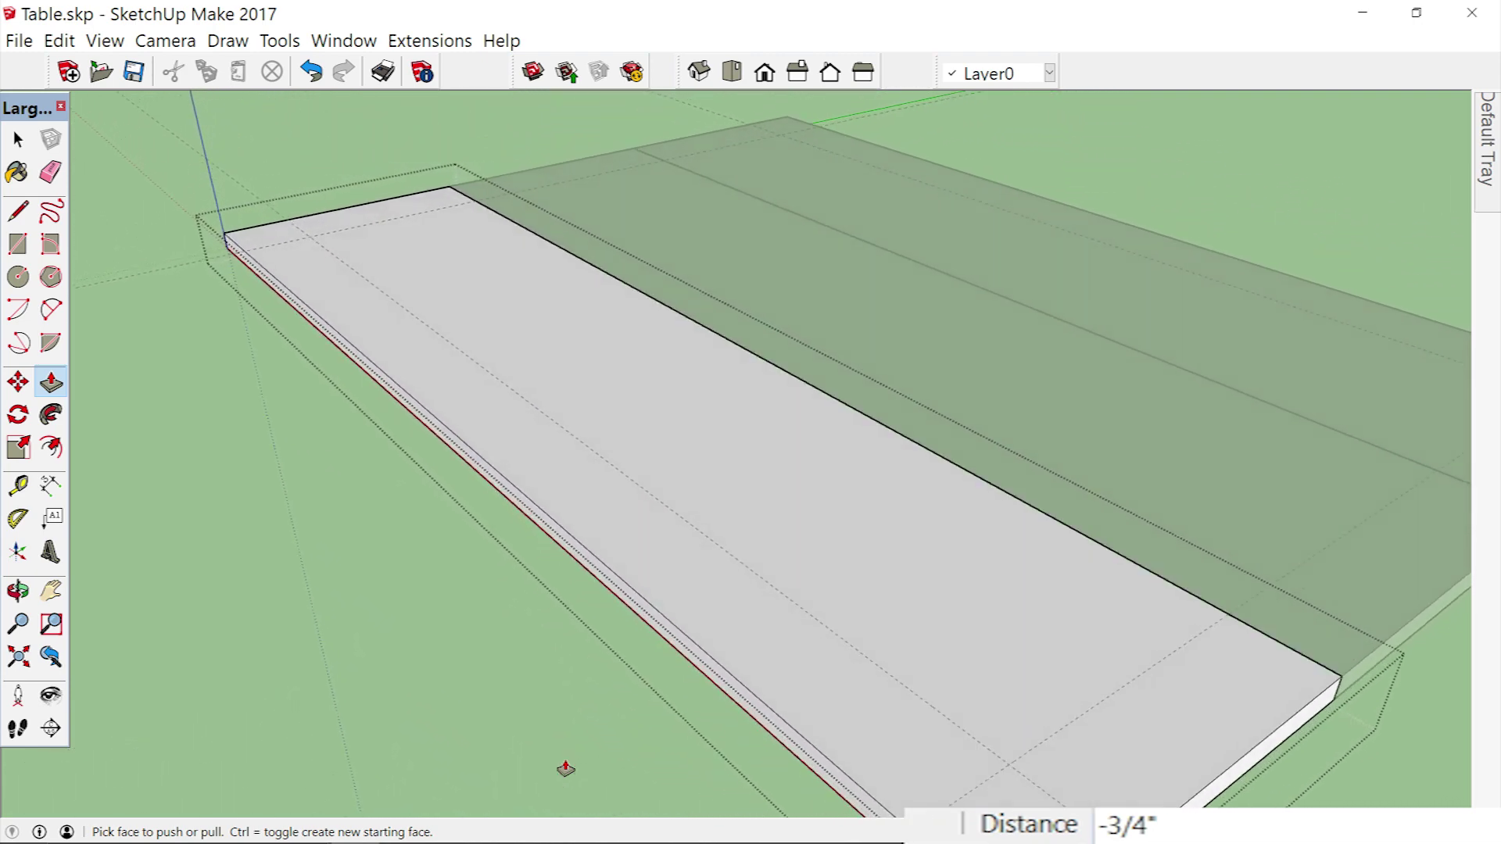
scroll(565, 770, up, 3)
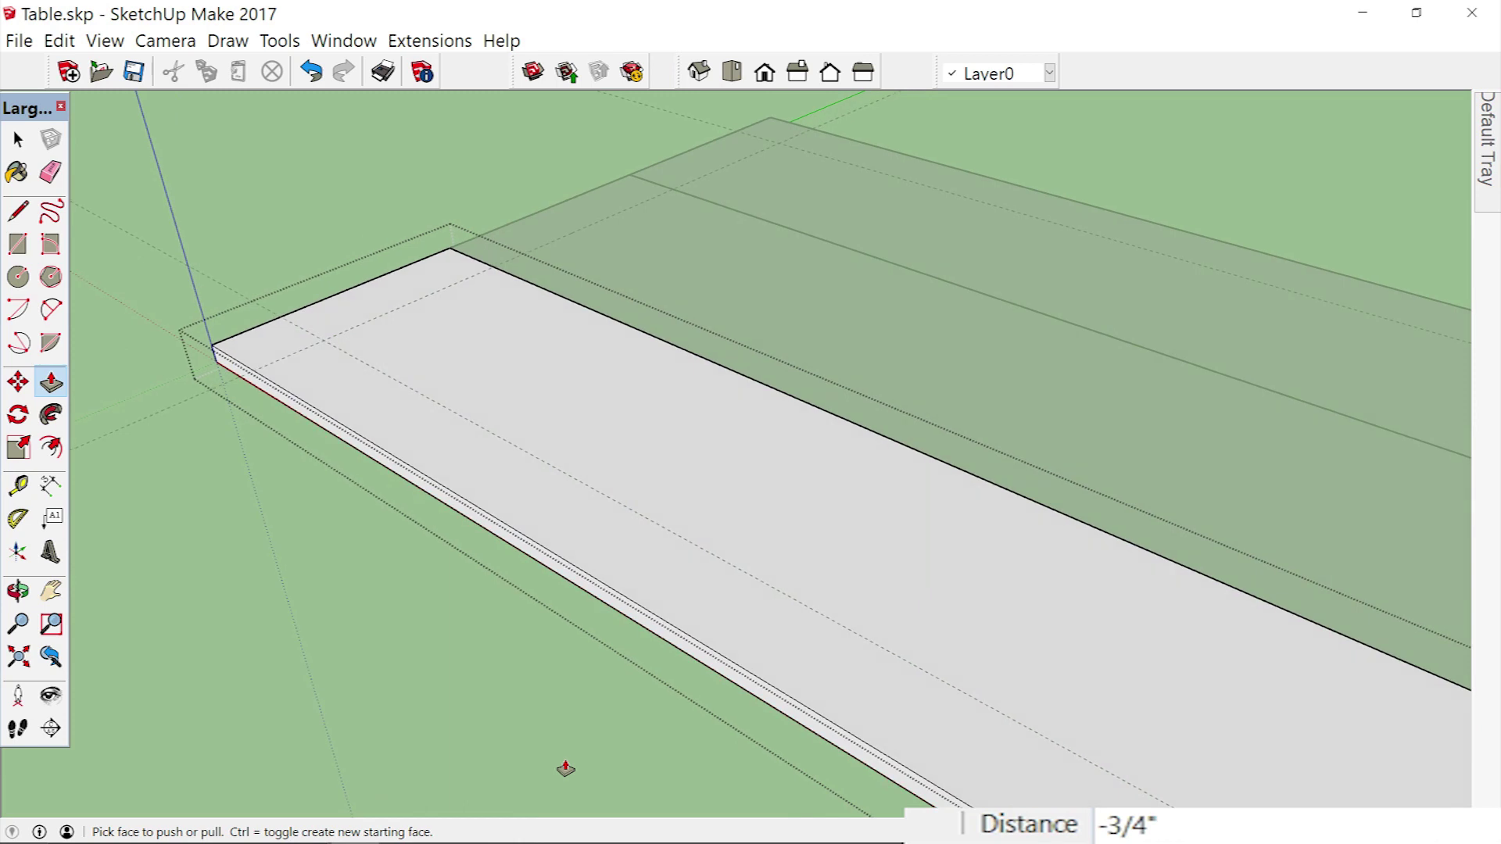
scroll(566, 769, down, 2)
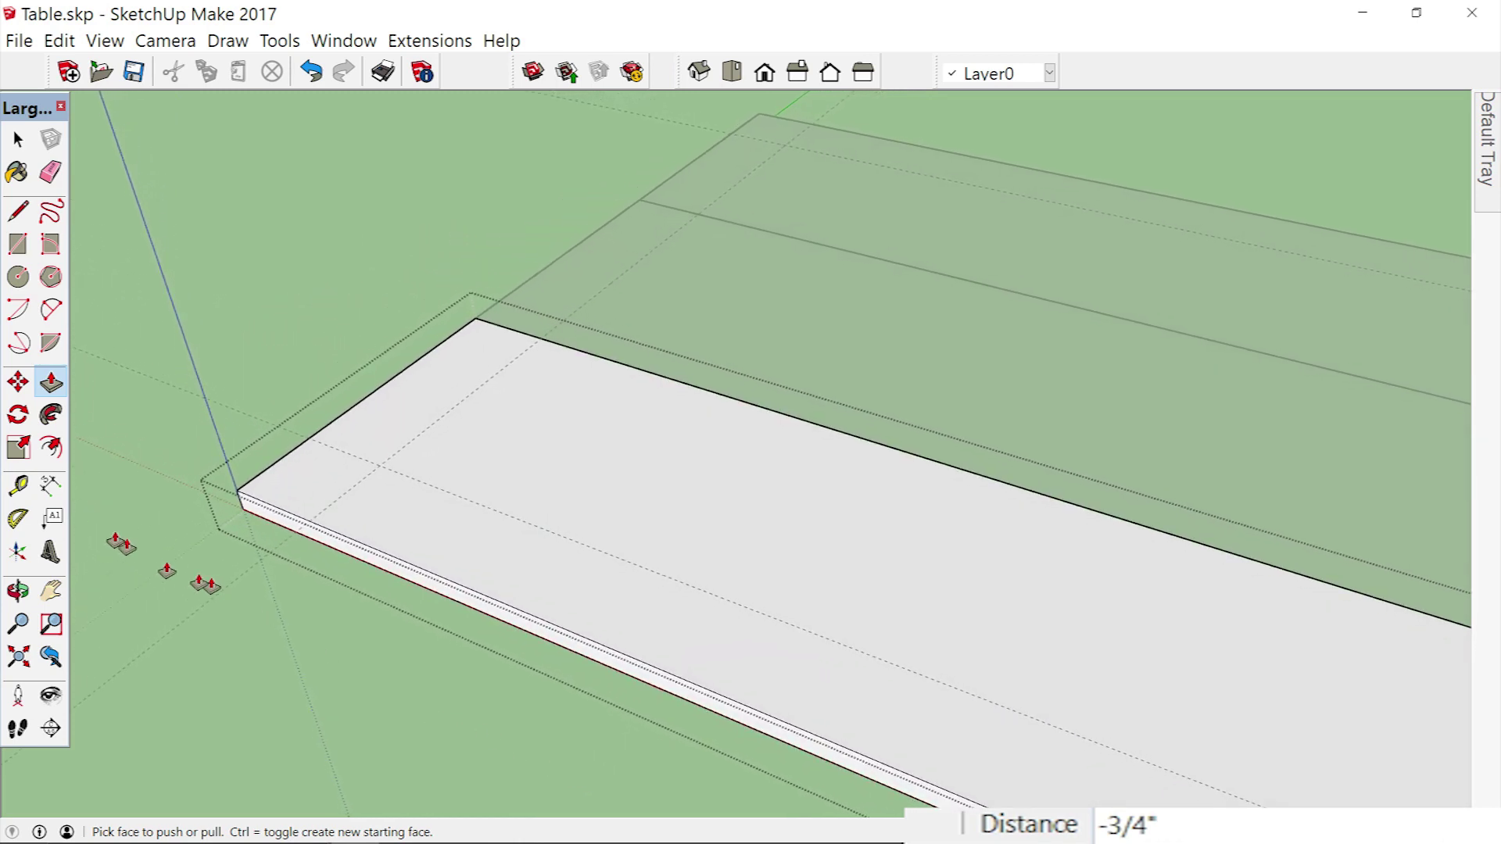
scroll(234, 508, up, 4)
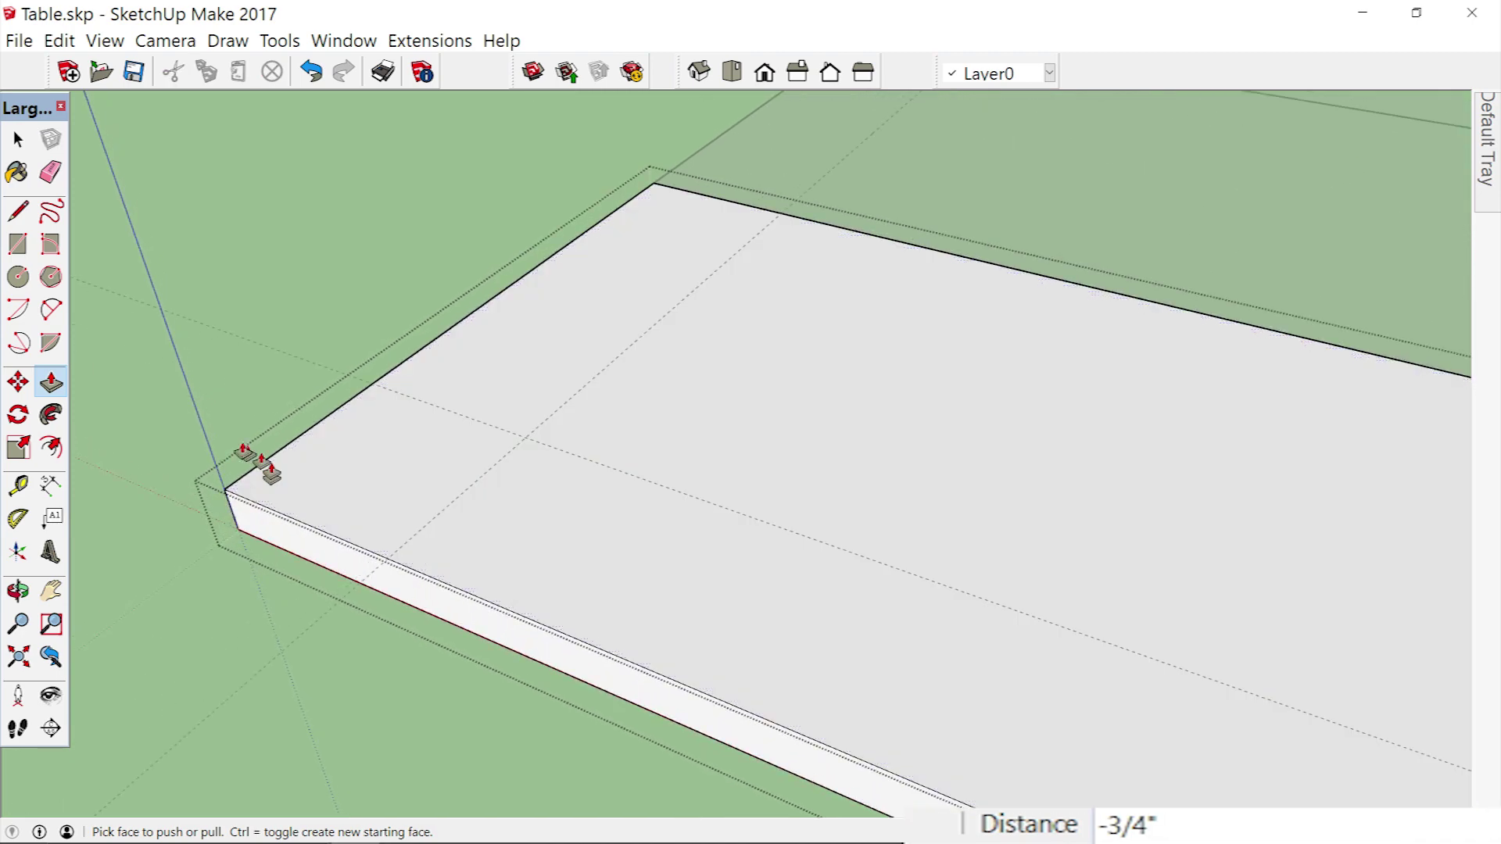
click(18, 309)
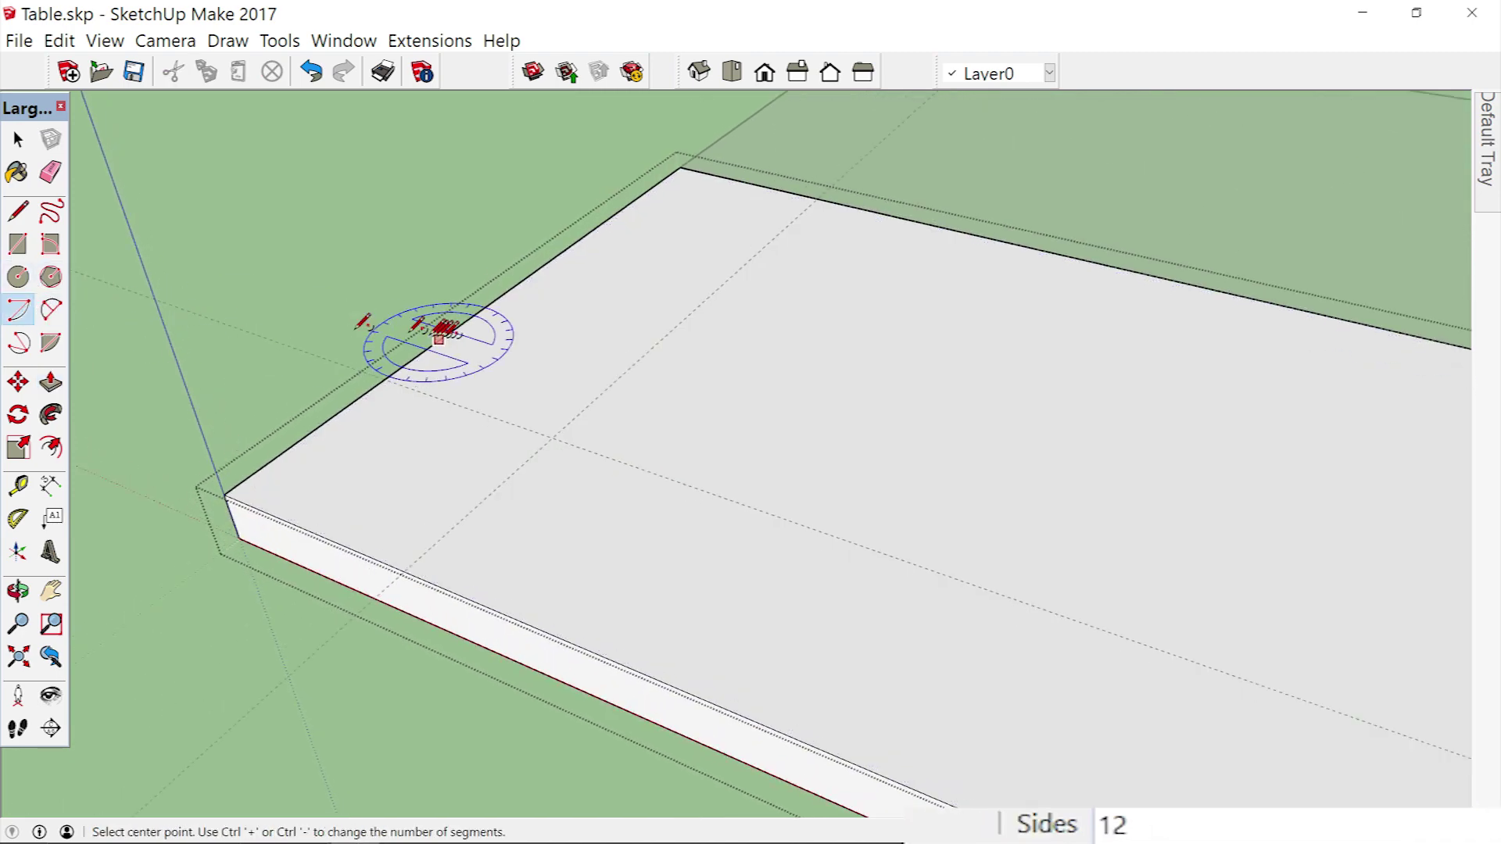
click(553, 435)
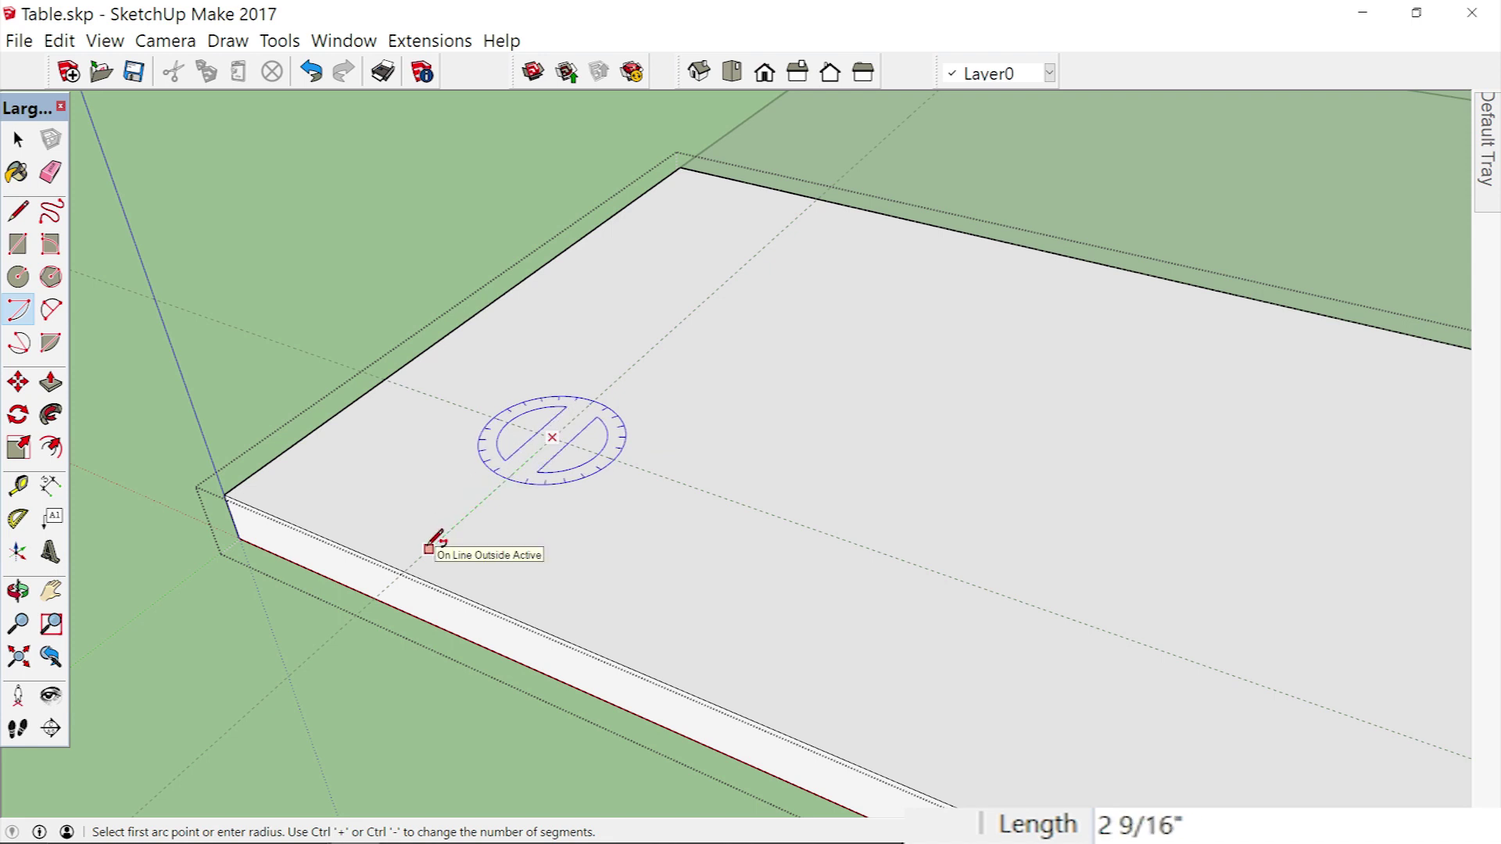
scroll(412, 571, up, 3)
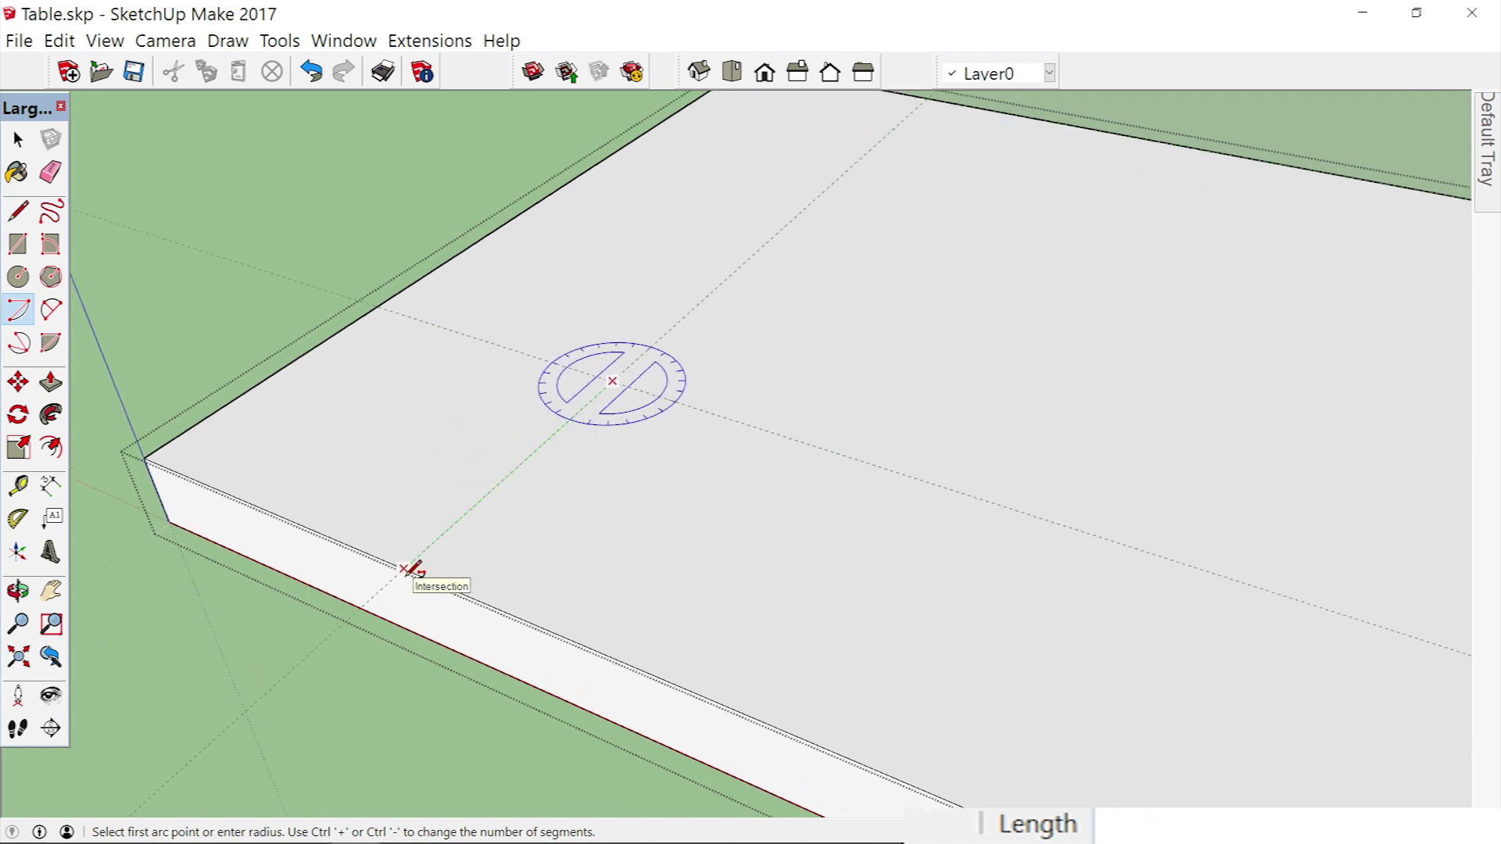
middle_drag(422, 558, 427, 554)
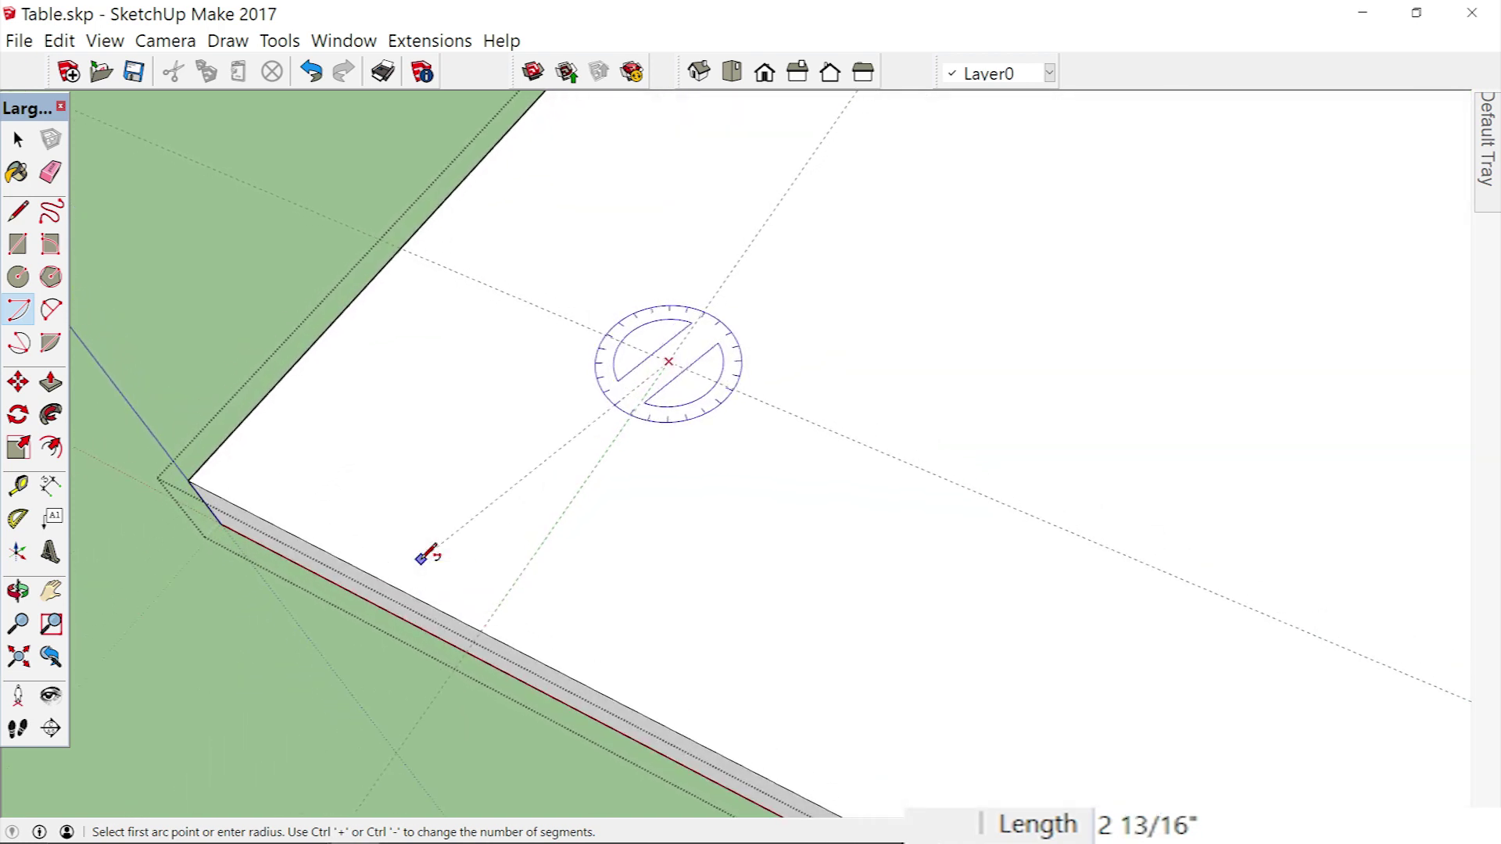
click(481, 631)
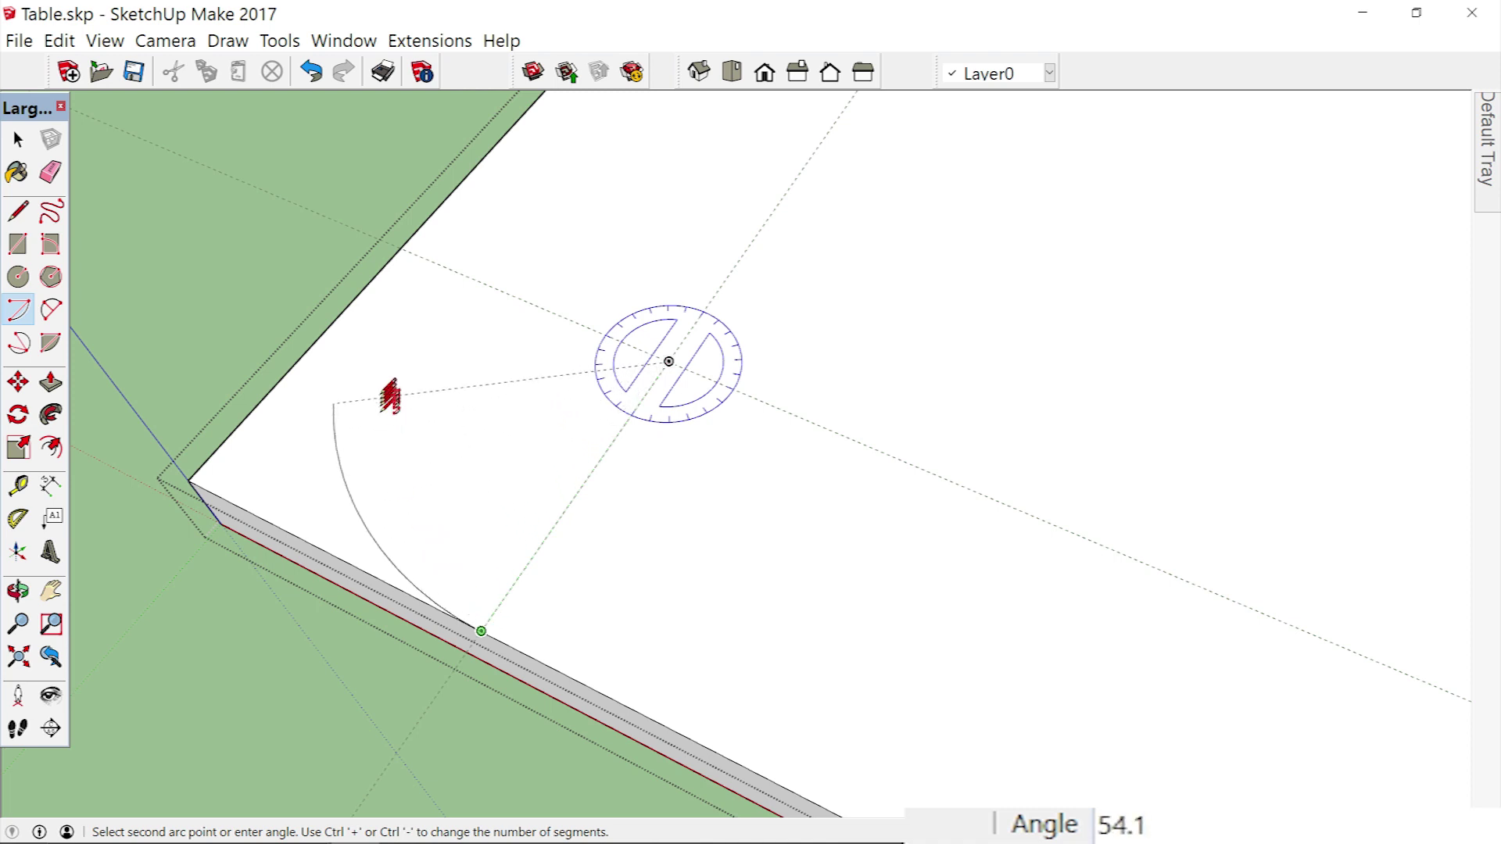
click(403, 247)
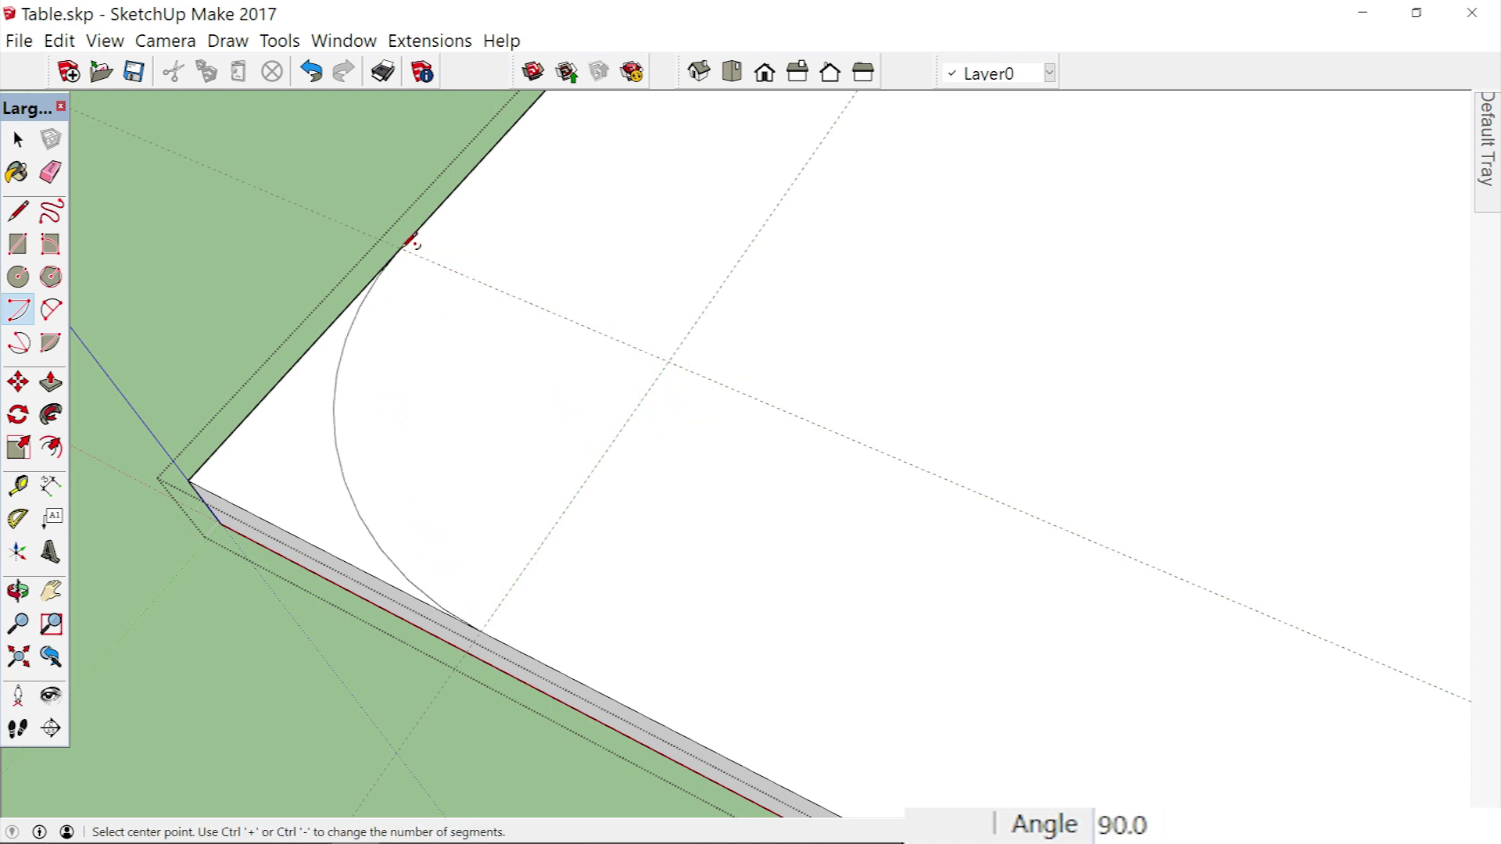
Push the waste face at the origin corner down 3/4" through the board to round it off.
click(50, 380)
click(251, 494)
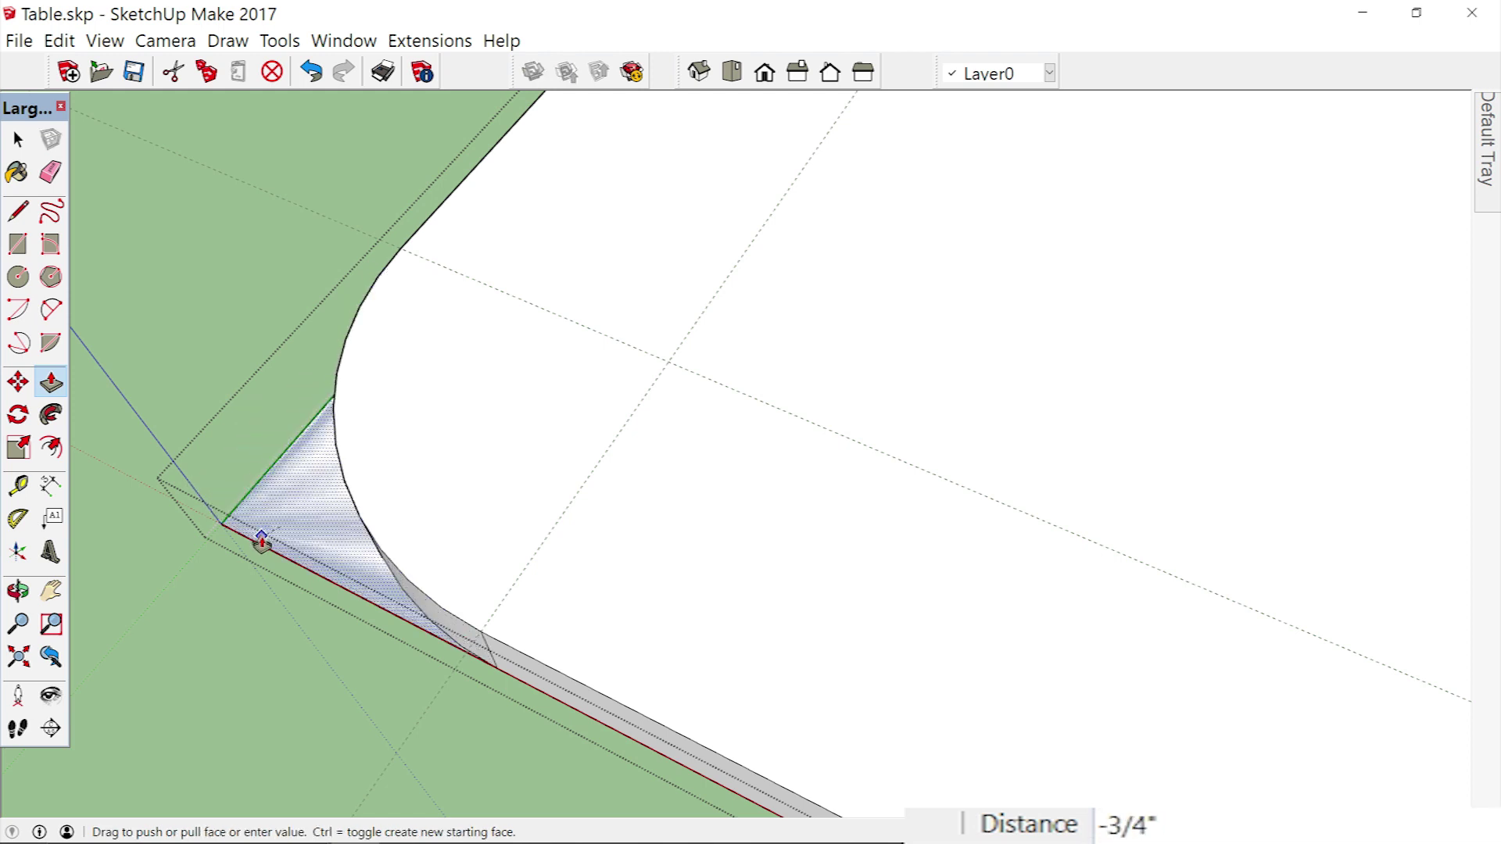
click(262, 545)
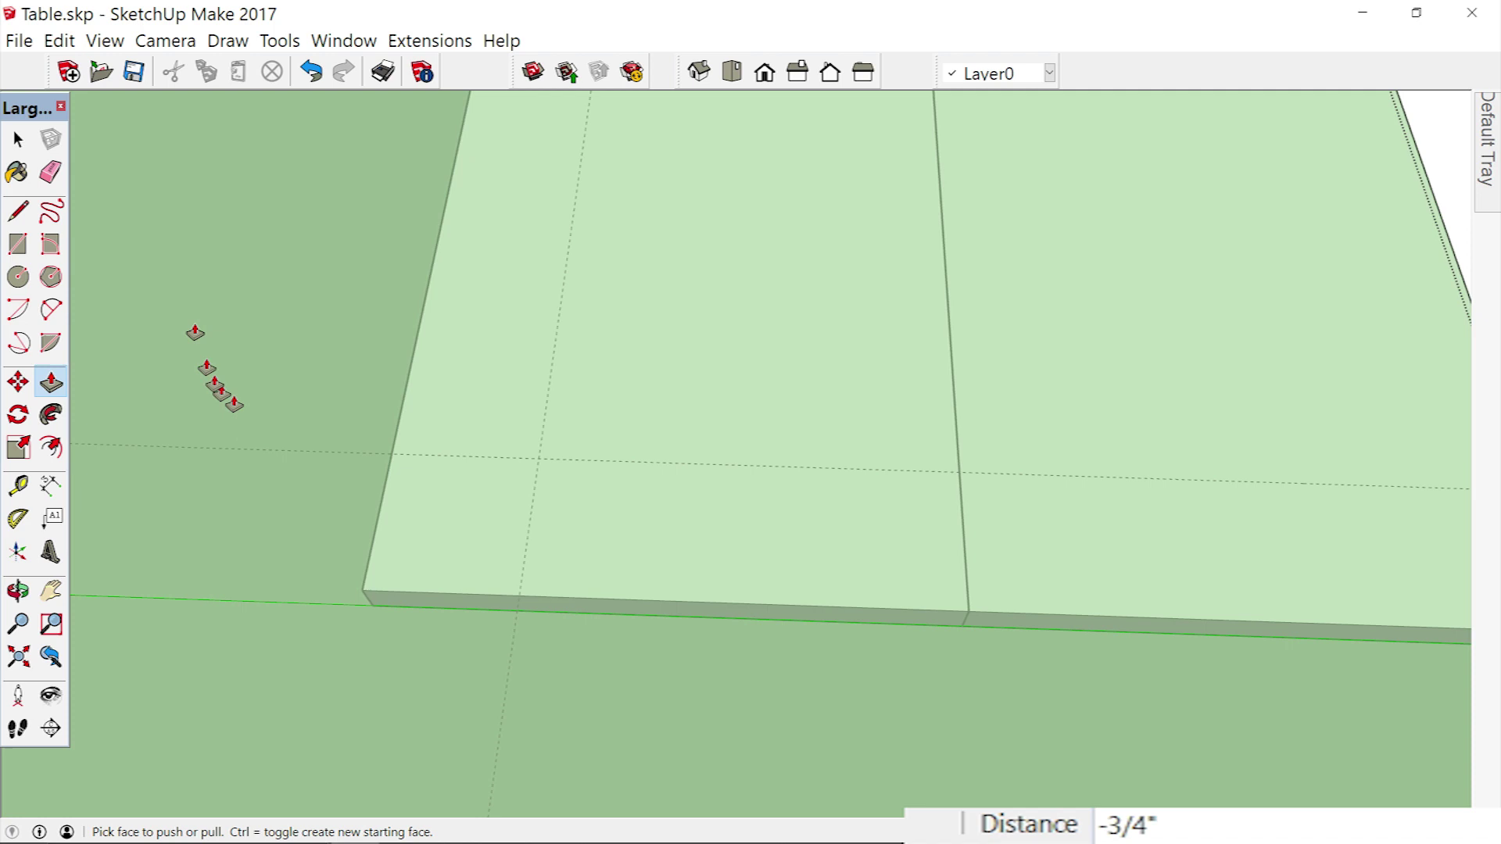
Open the third board for editing and draw a 3" radius, 90° arc centred on the guide intersection at its outer corner along the green axis.
click(18, 139)
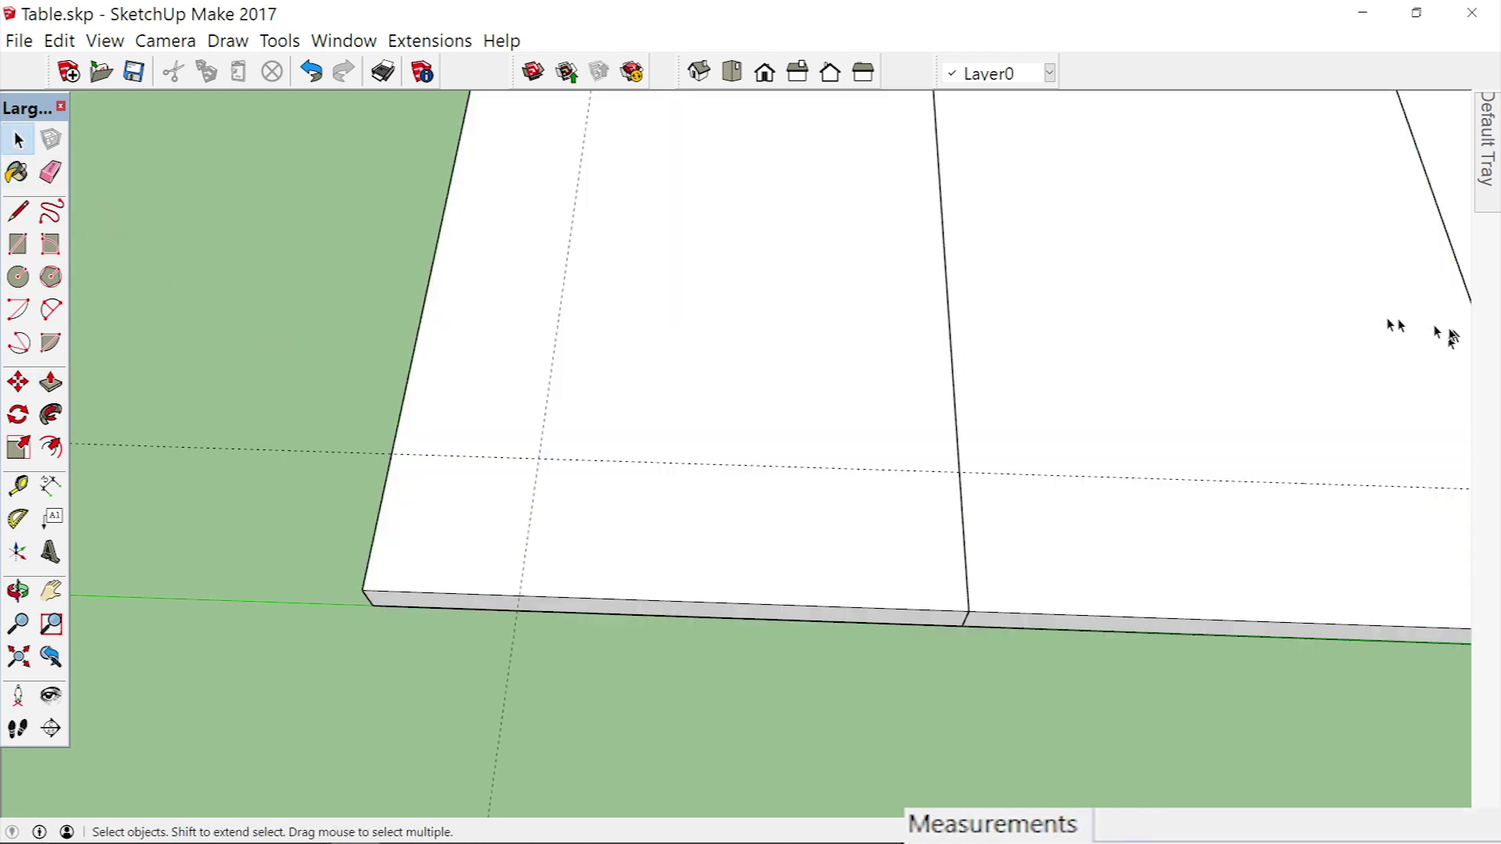
double_click(673, 345)
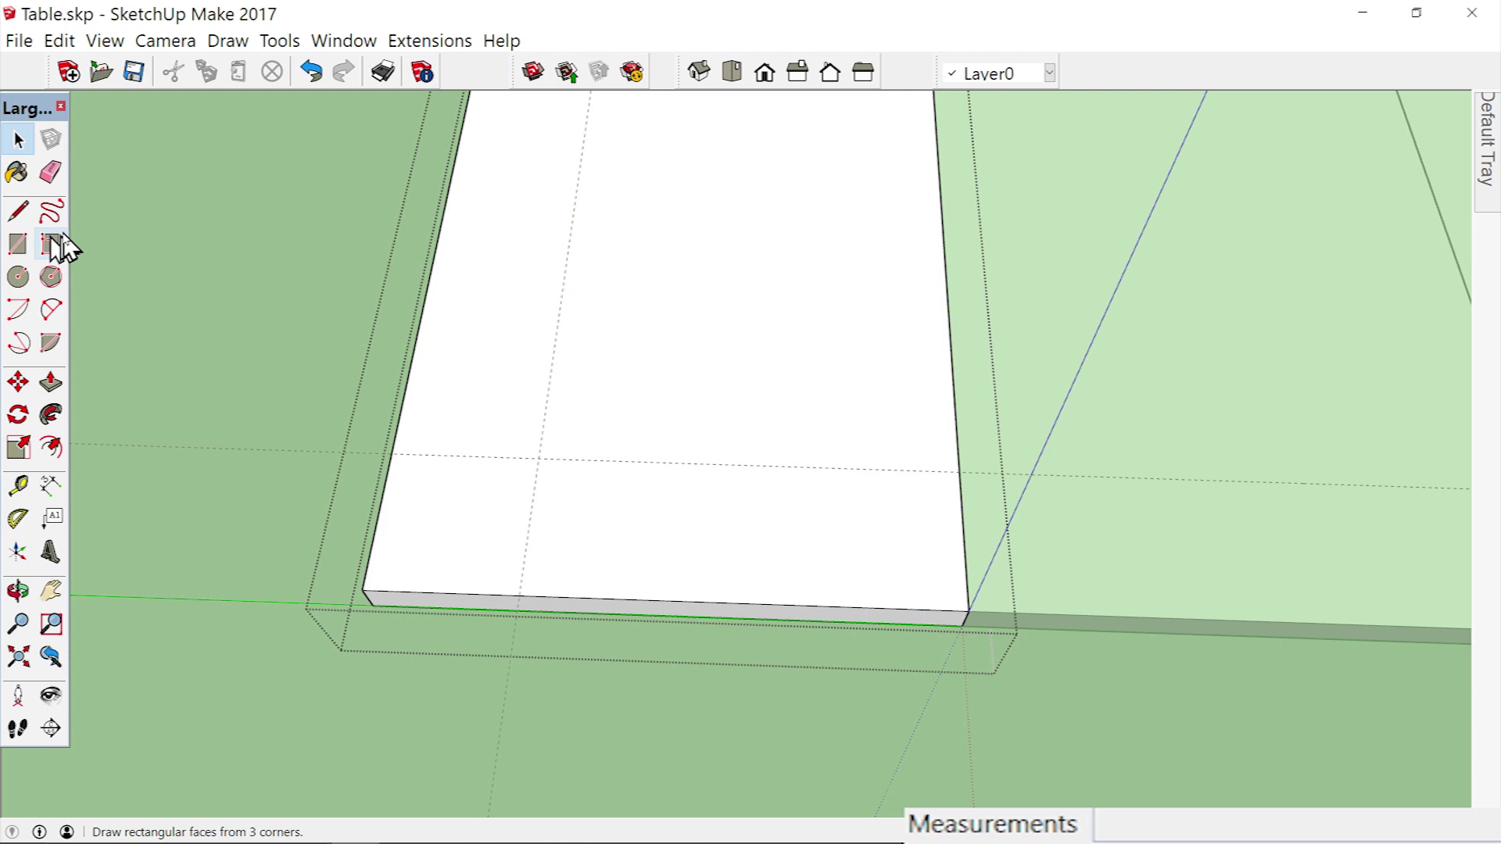
click(19, 309)
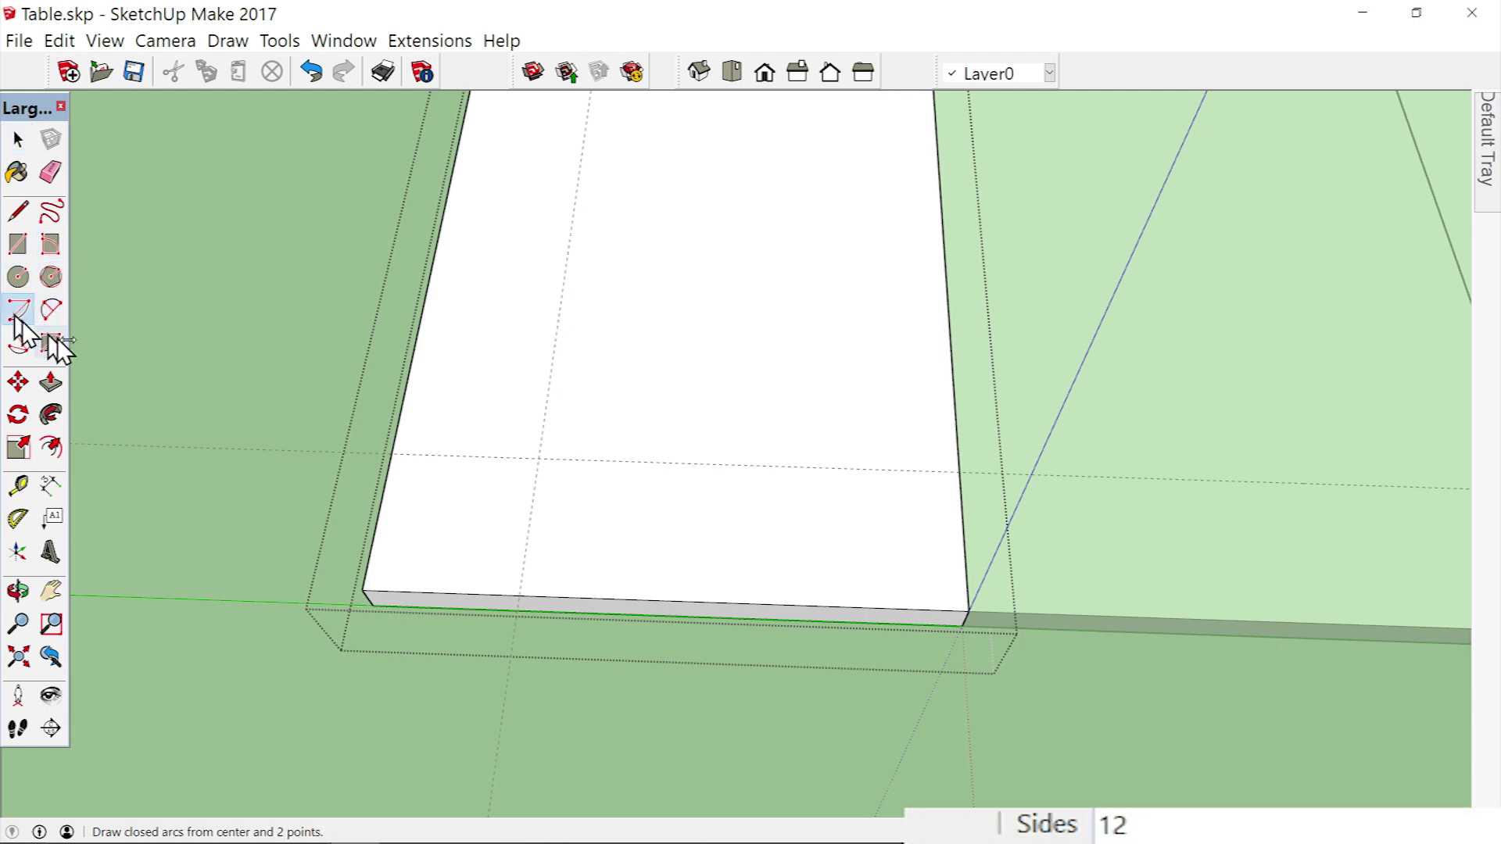
click(539, 457)
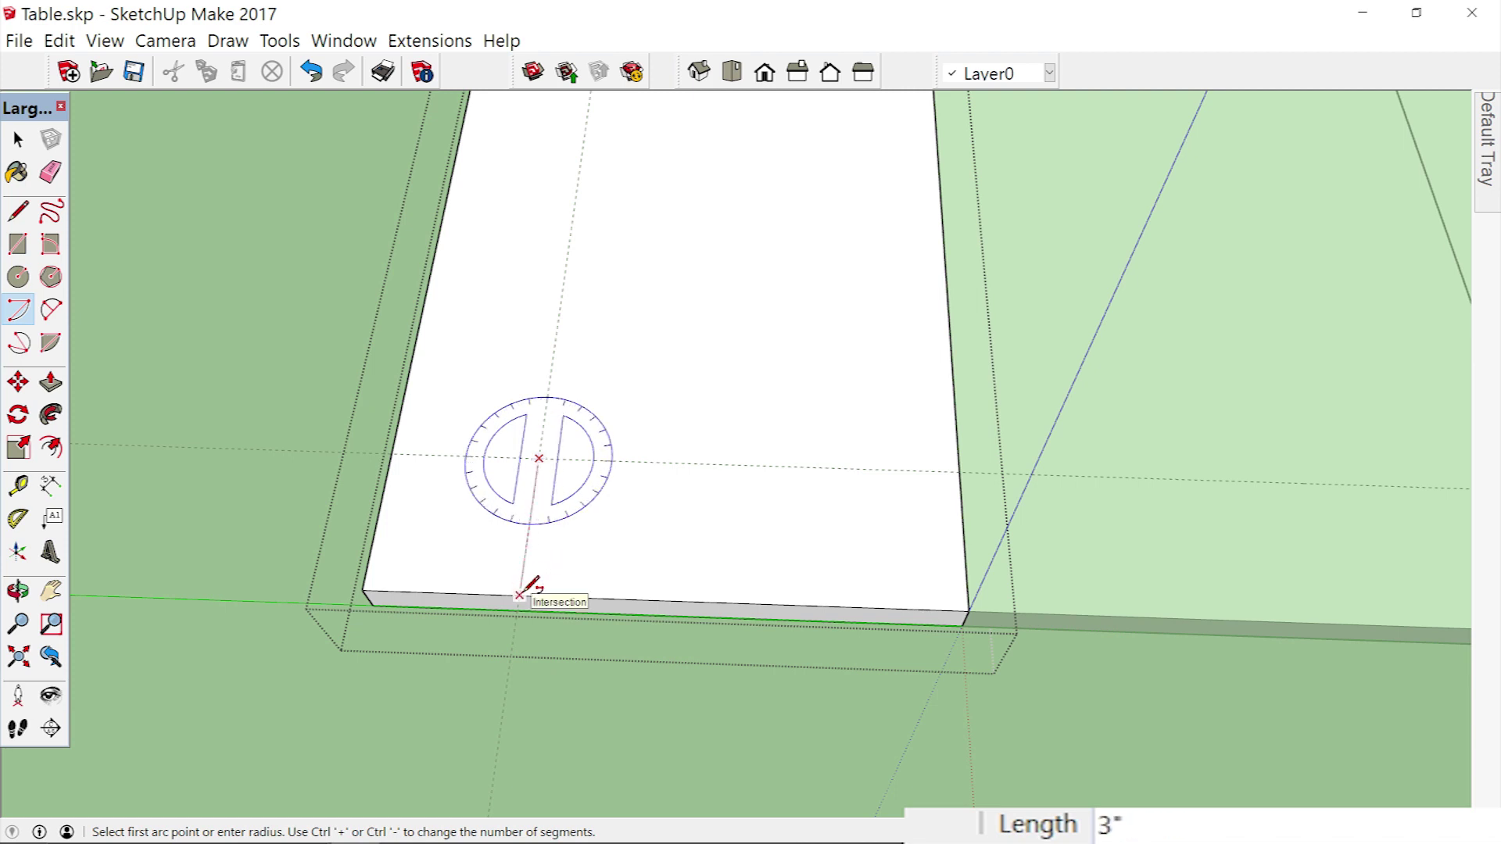
click(519, 595)
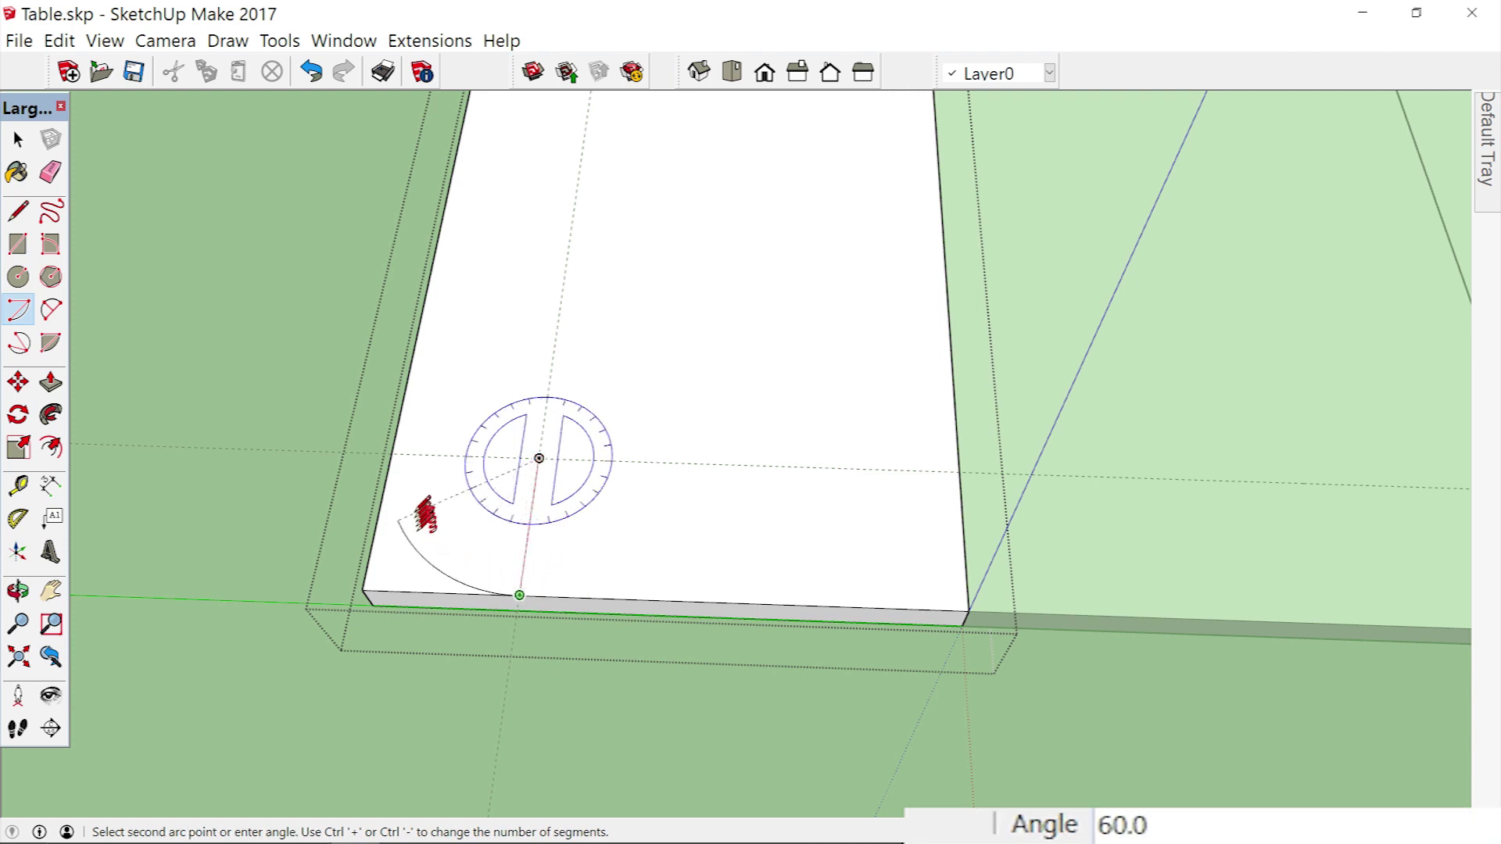
click(401, 452)
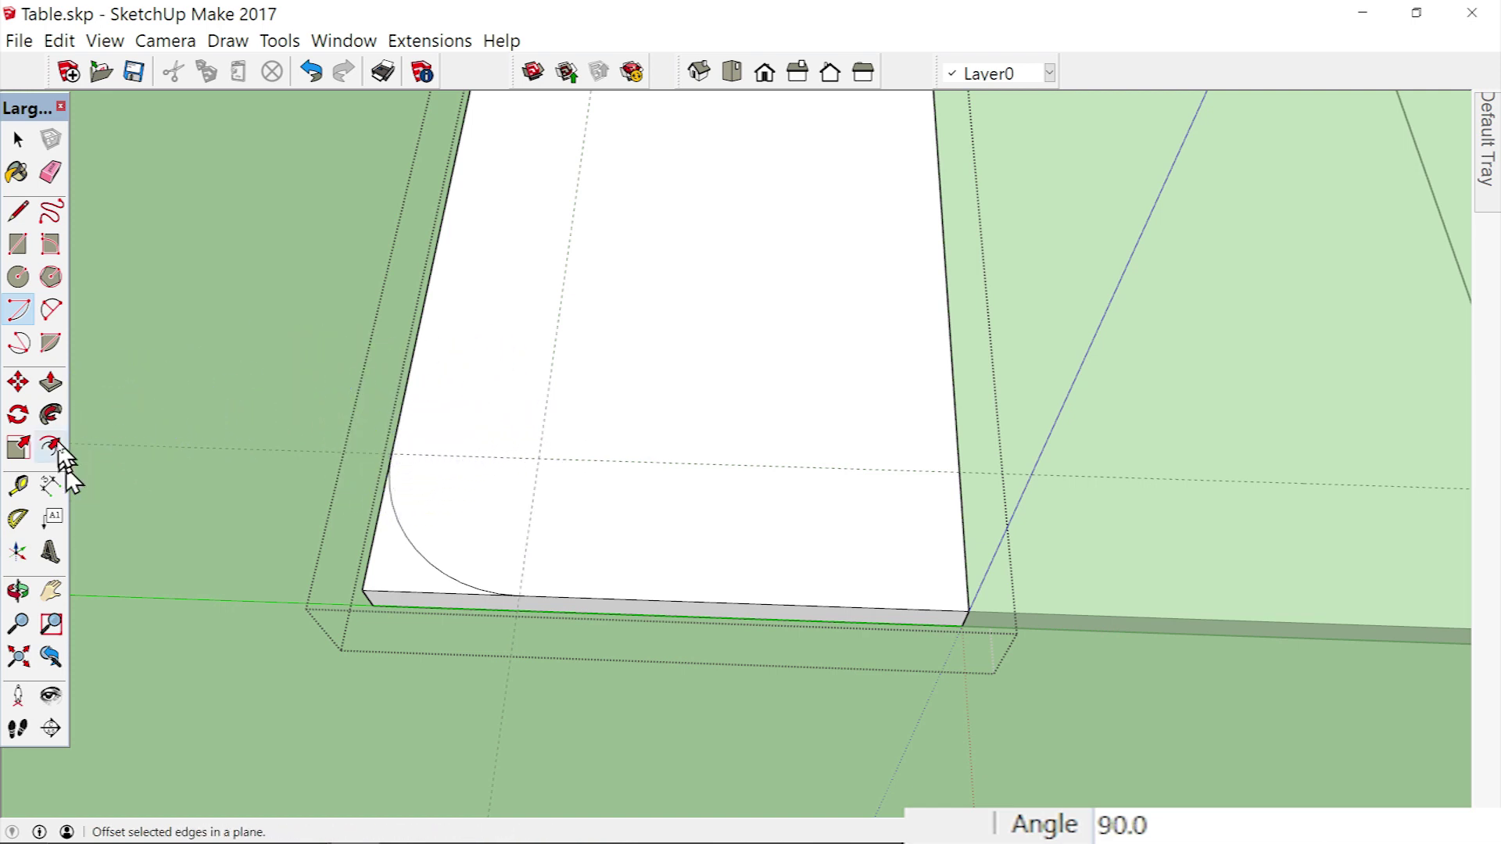
Push the waste face outside that arc down 3/4" through the third board to round the corner.
click(51, 382)
click(392, 570)
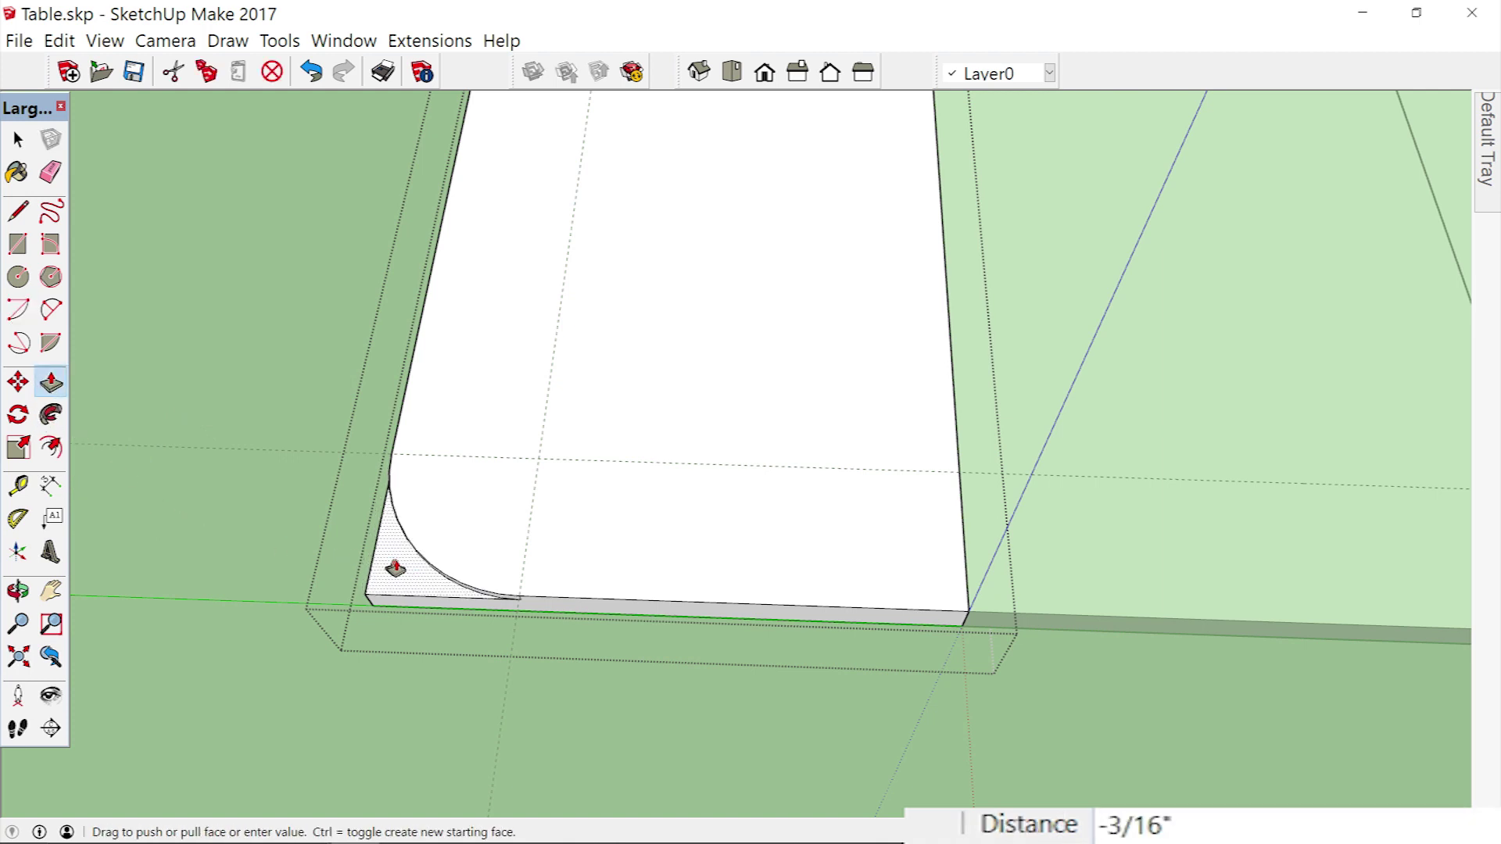
click(395, 598)
Draw a 90° arc on the third board's other outer corner, centred on the guide intersection and ending where the guides meet both edges.
scroll(378, 582, up, 6)
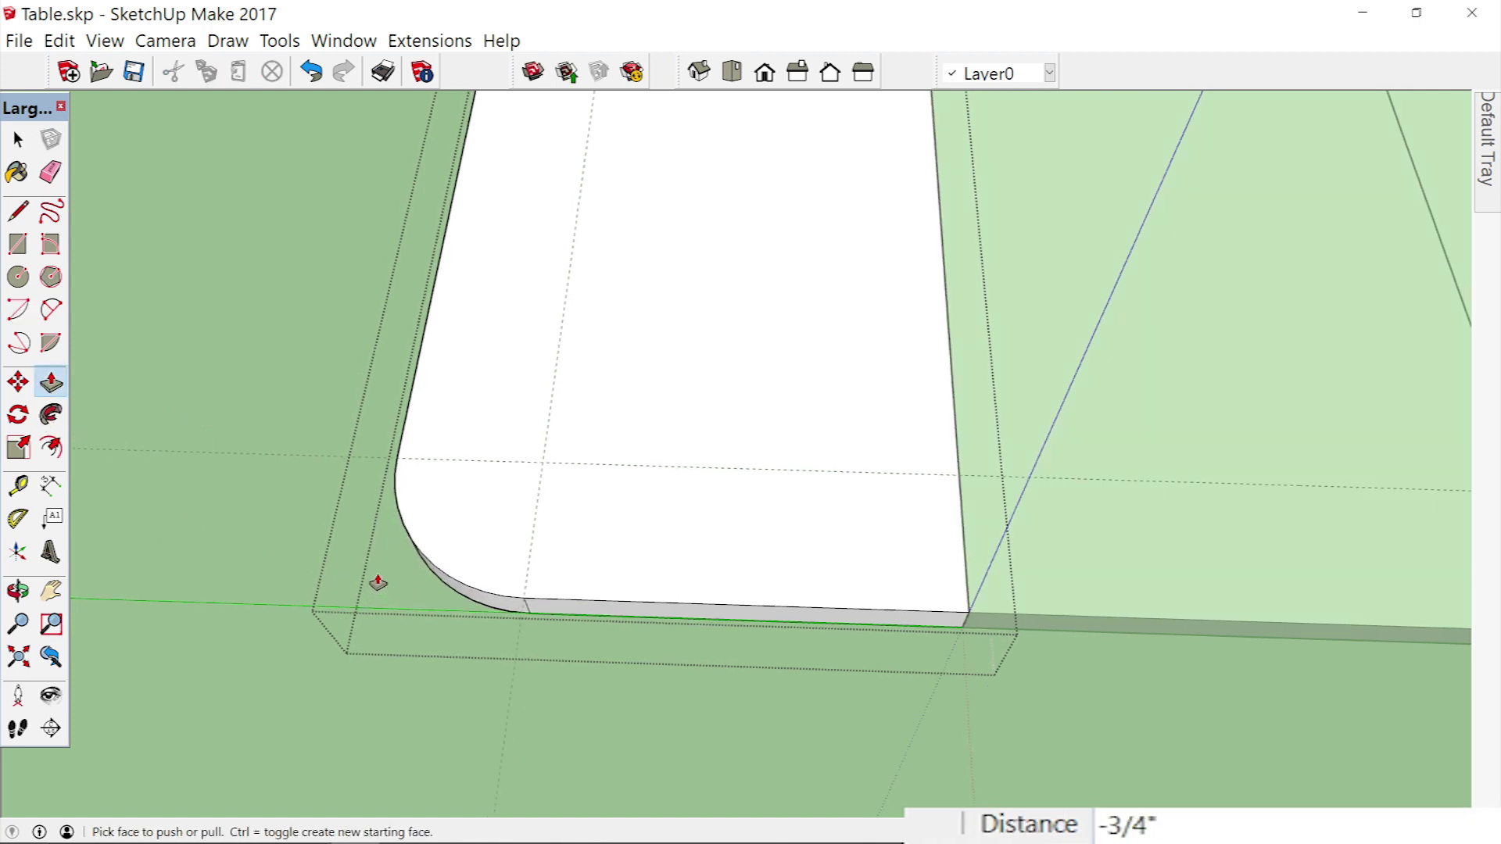
scroll(377, 582, up, 5)
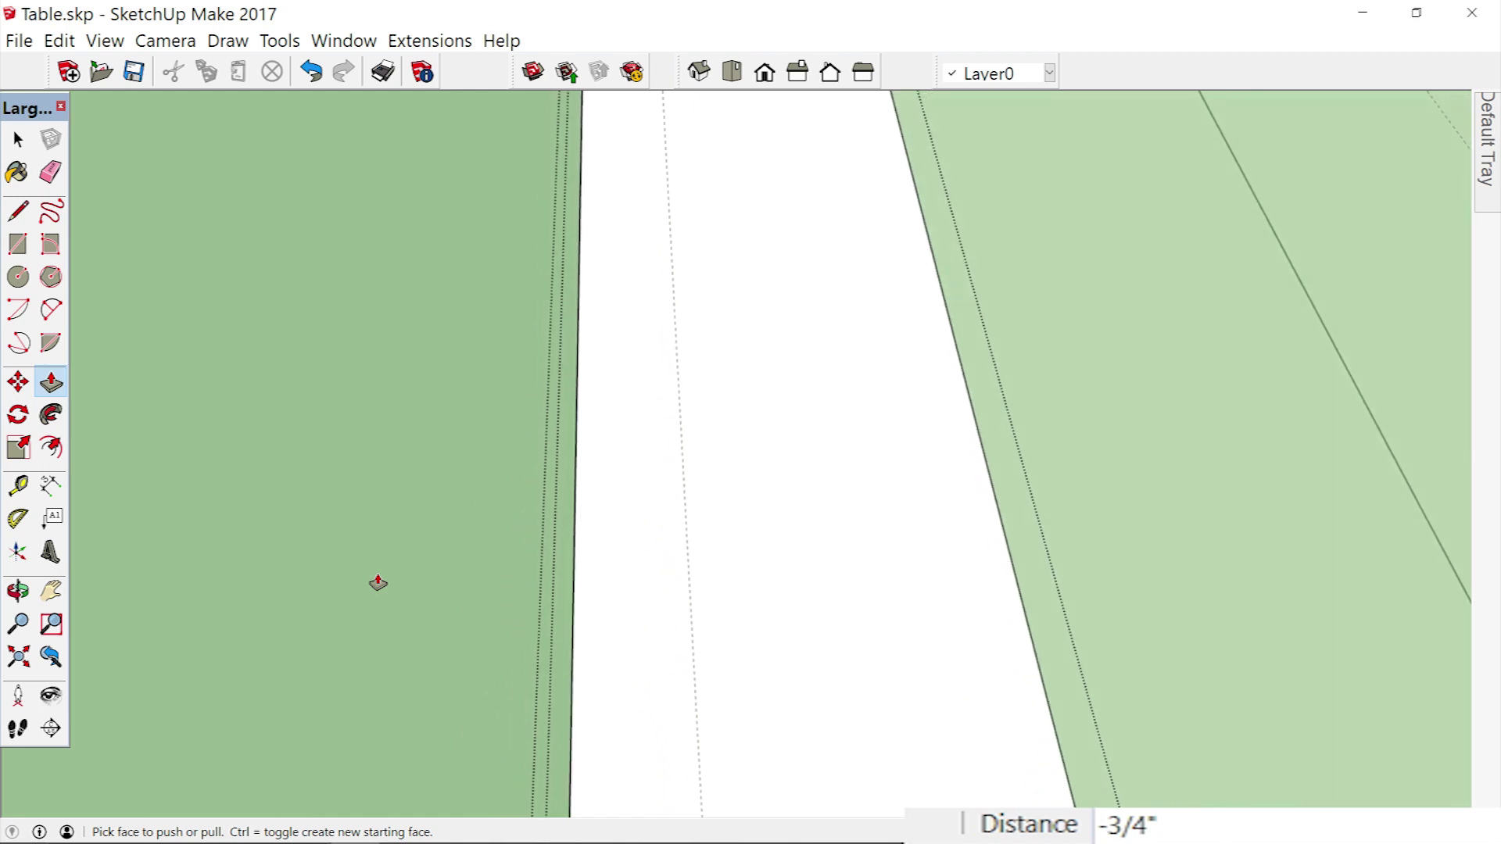
scroll(378, 583, down, 6)
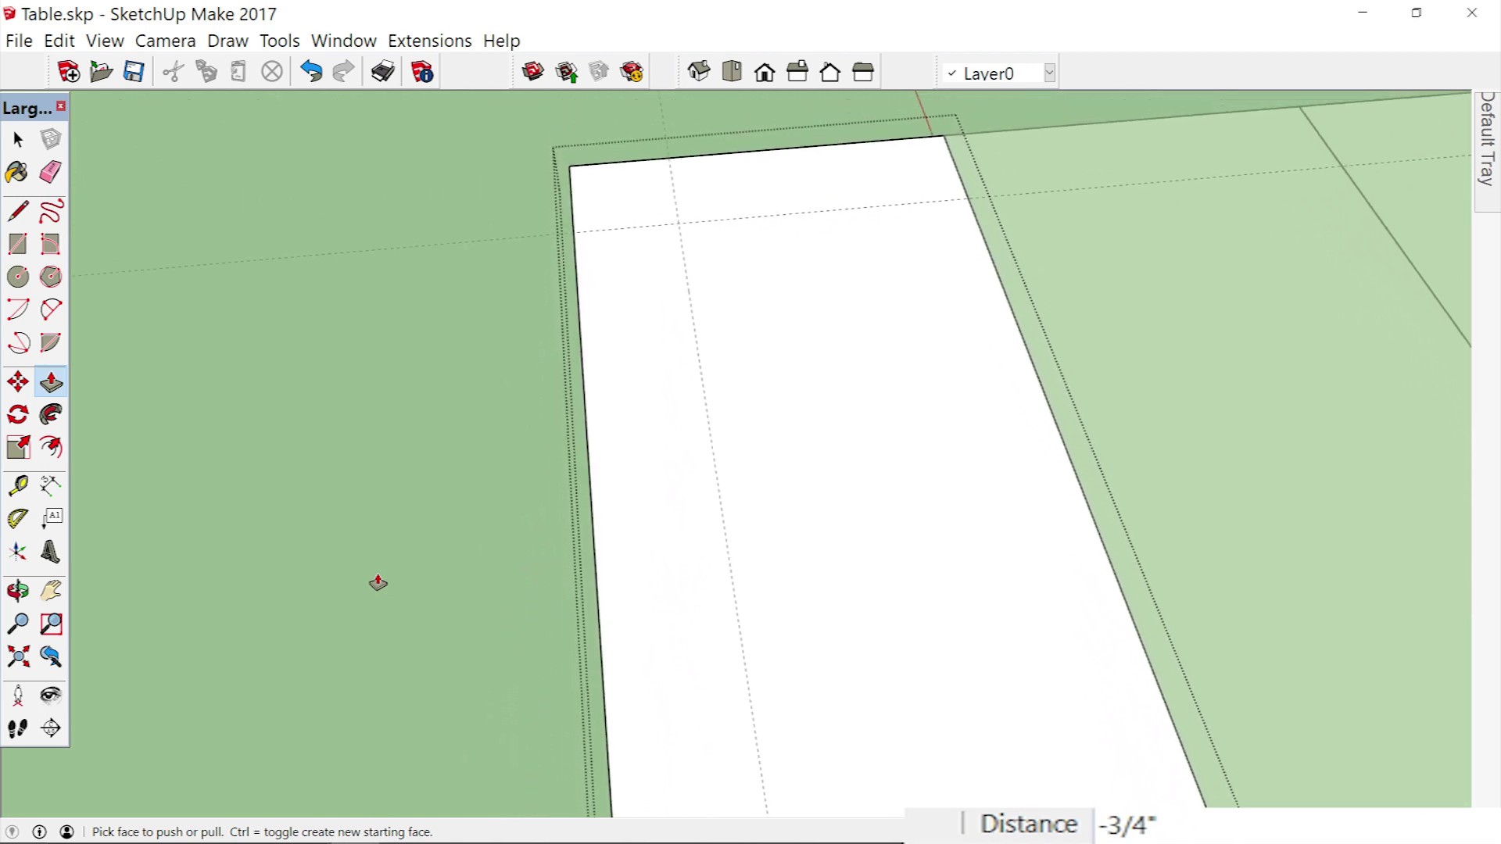
scroll(378, 582, up, 4)
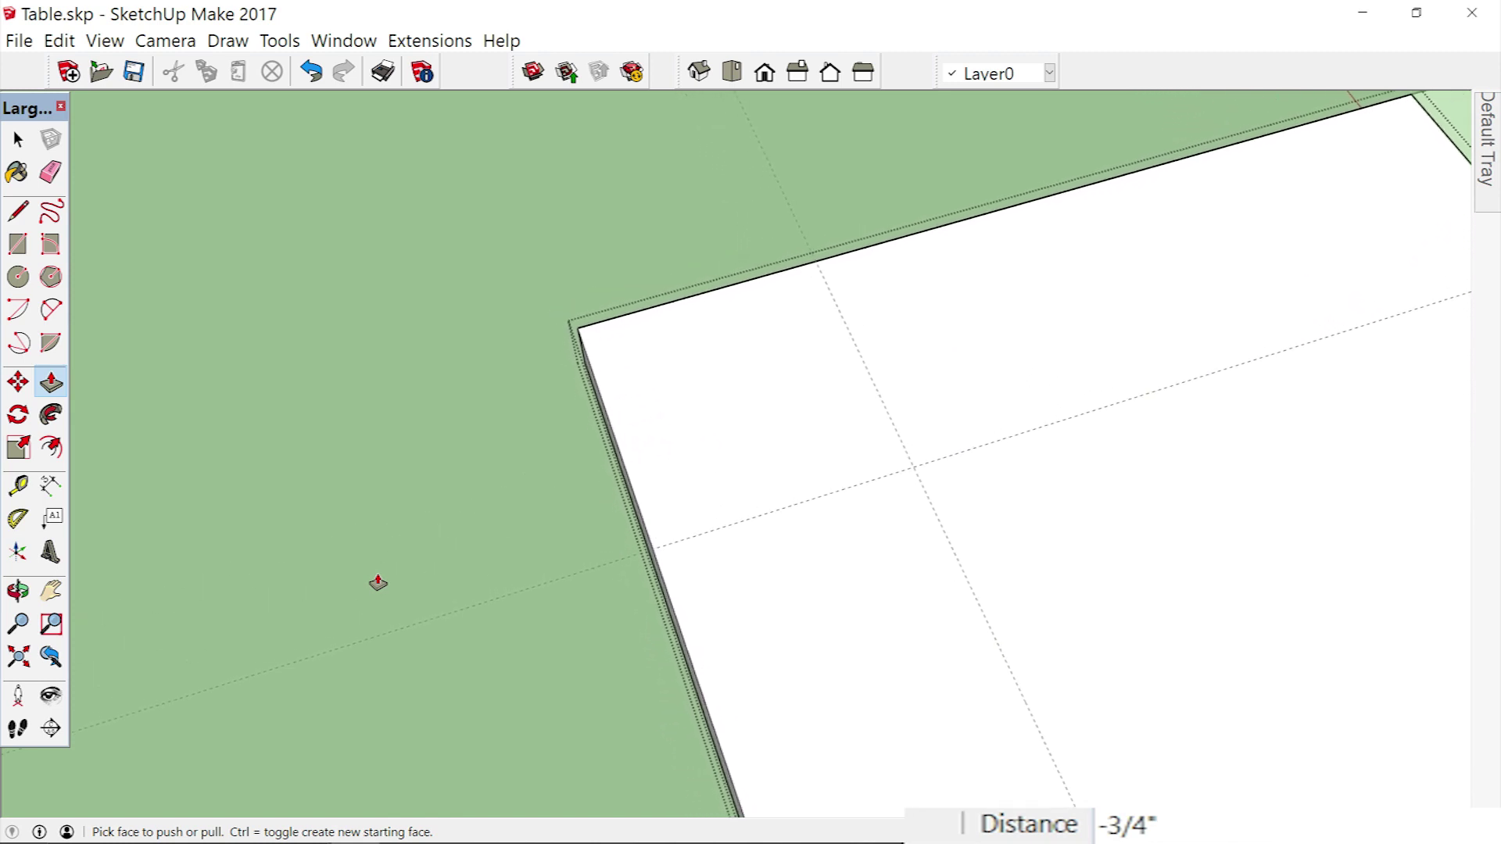
click(19, 311)
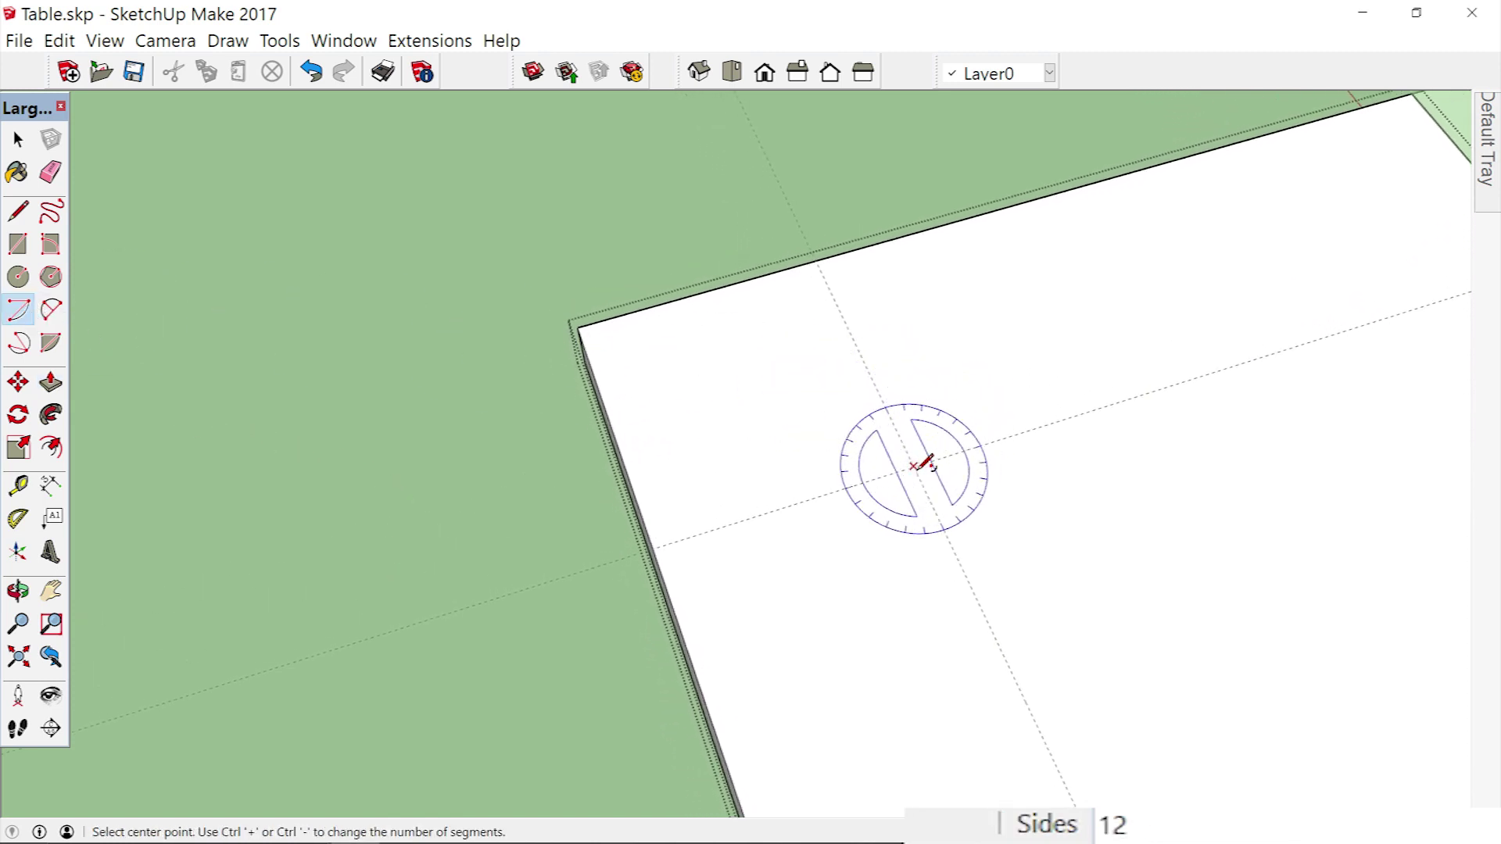
click(913, 465)
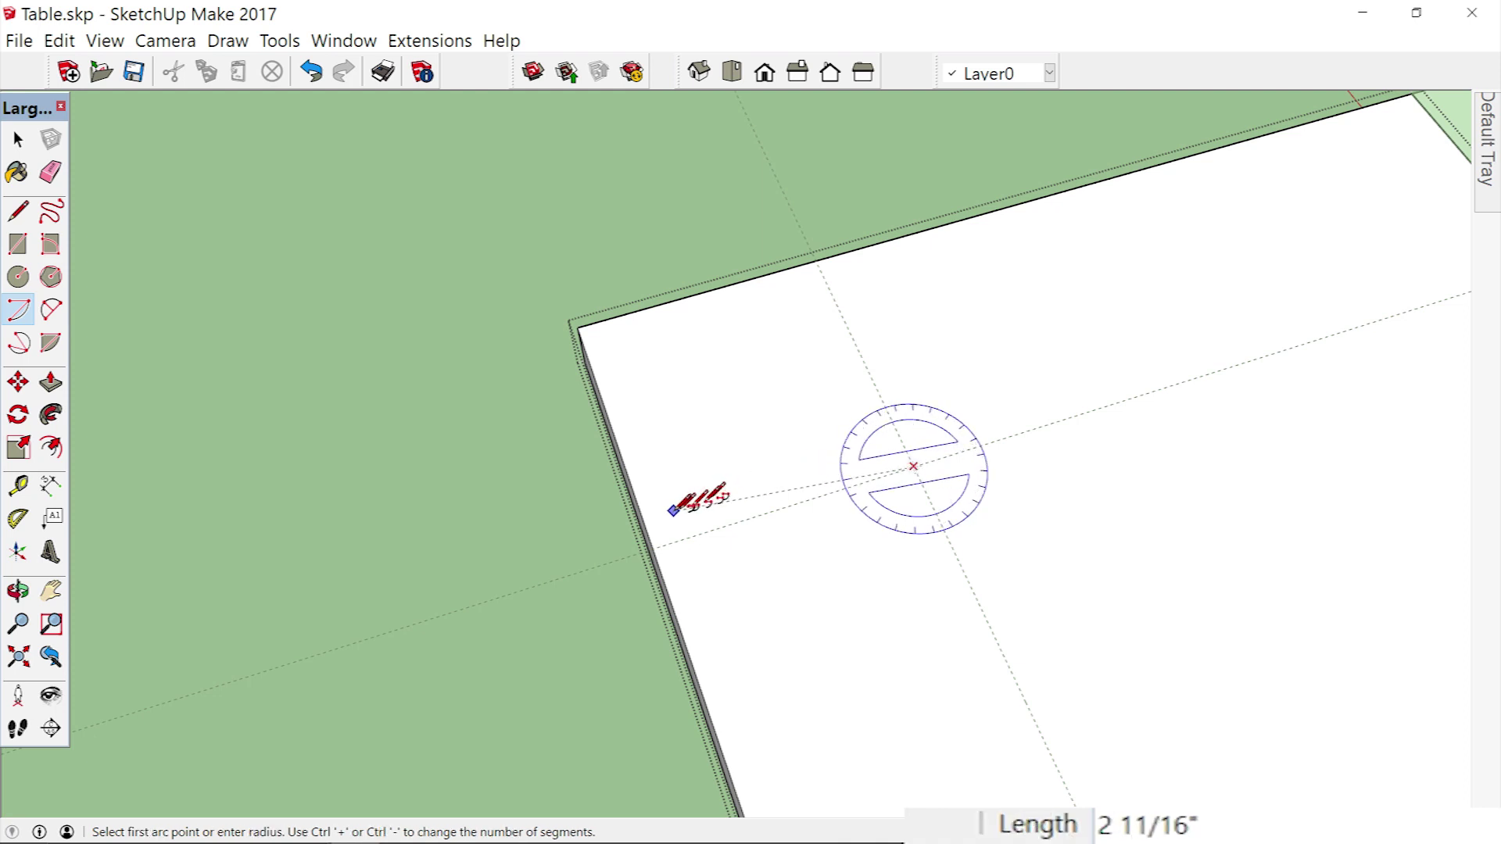
click(653, 548)
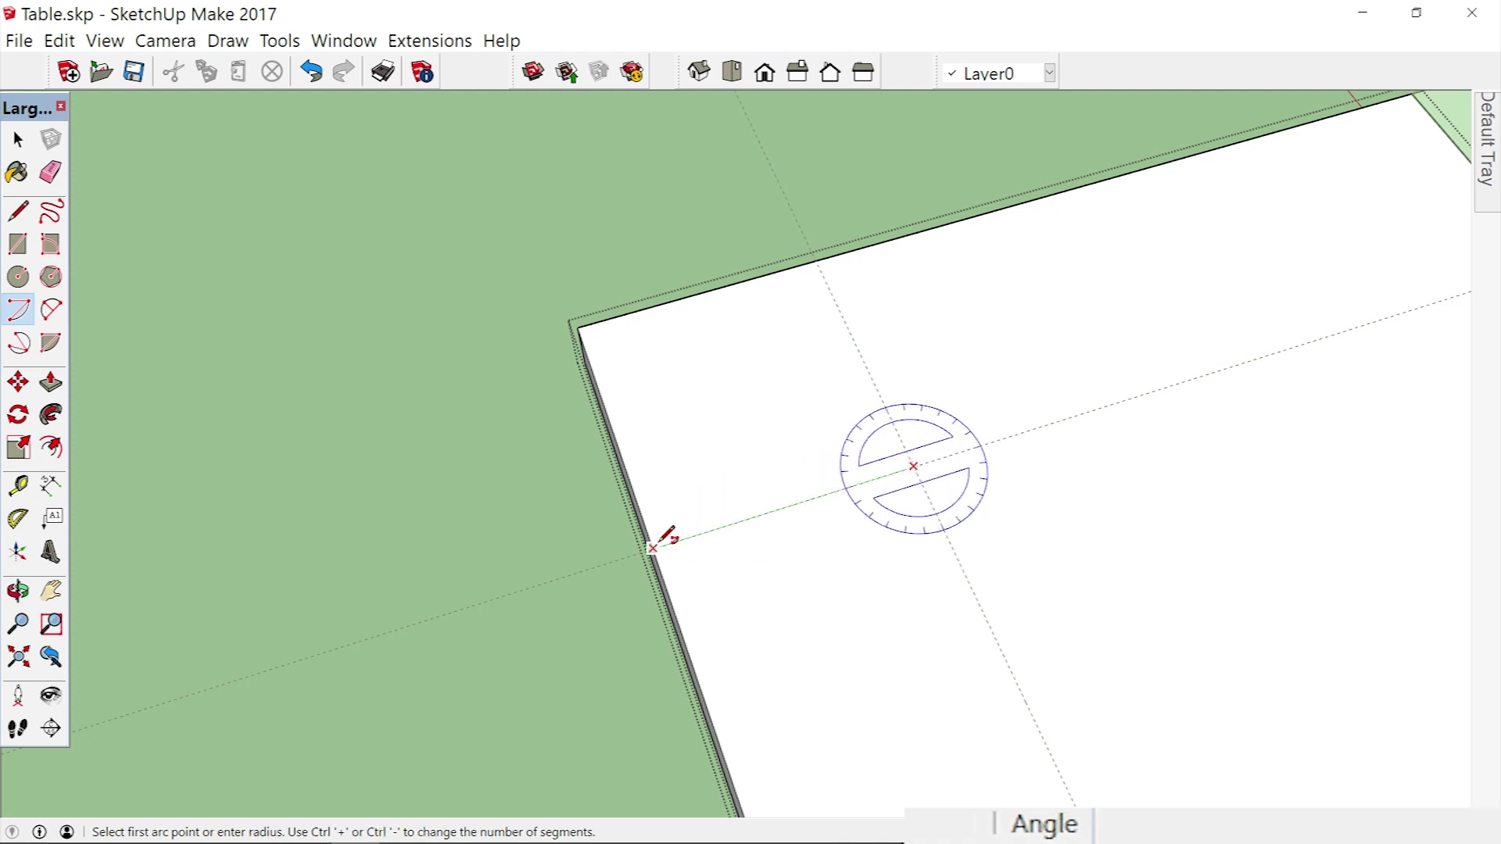
click(819, 256)
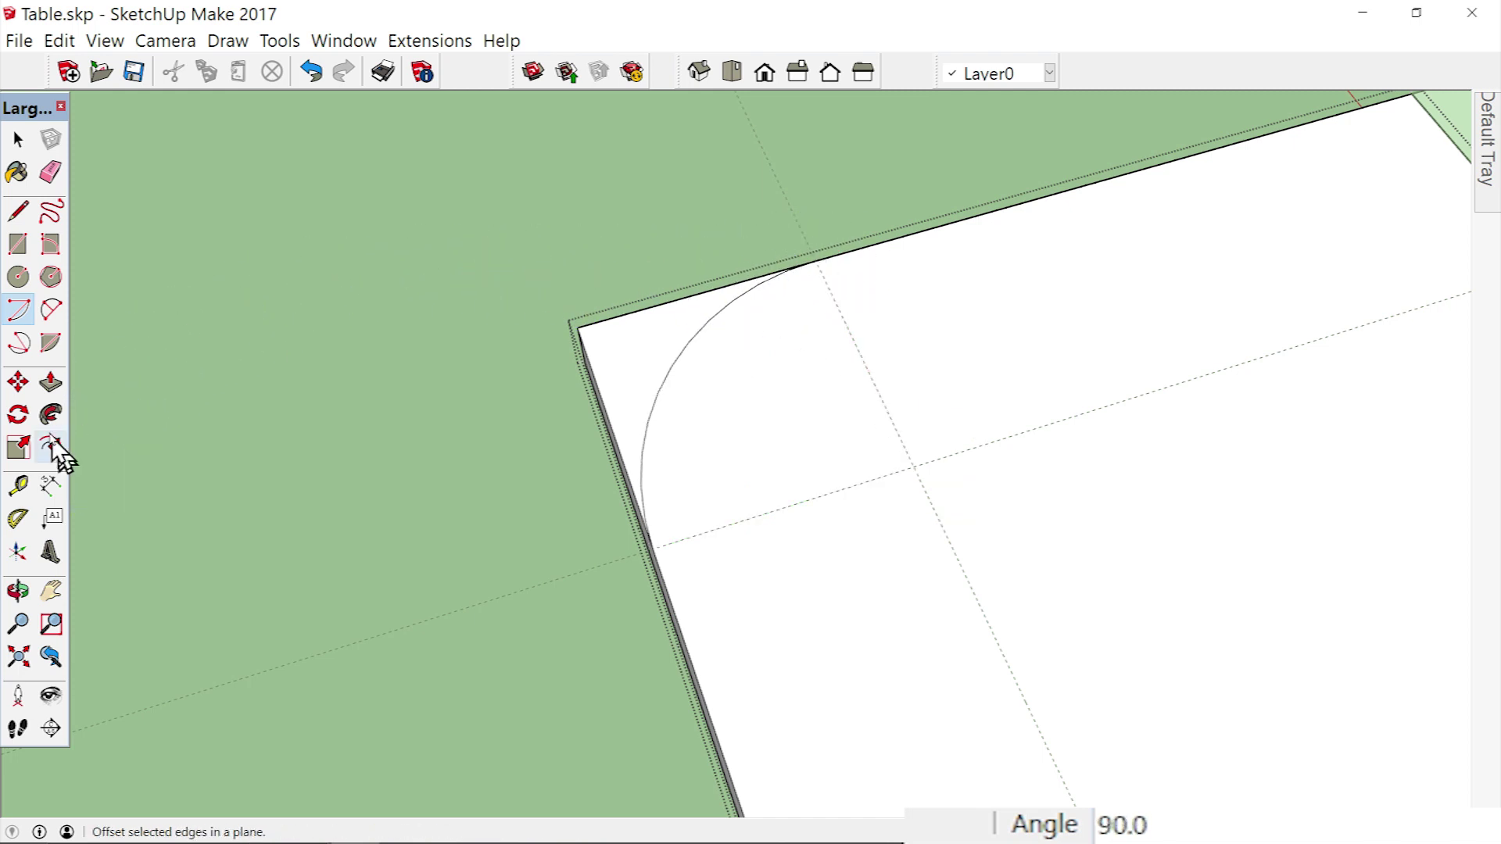
Push the waste face at this last corner down 3/4" through the board and finish editing the third board.
click(50, 384)
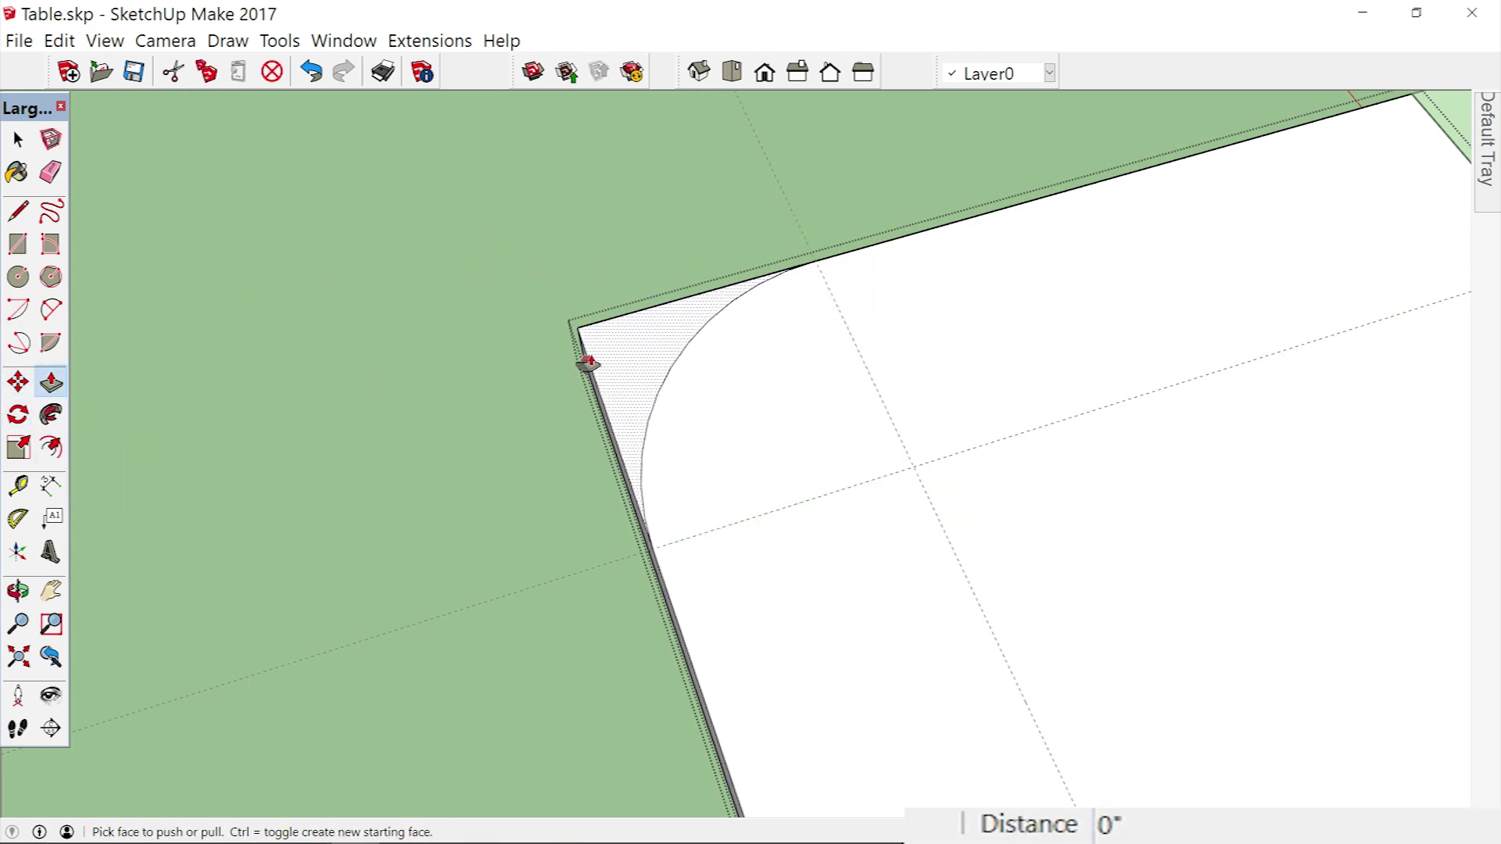
drag(605, 364, 594, 400)
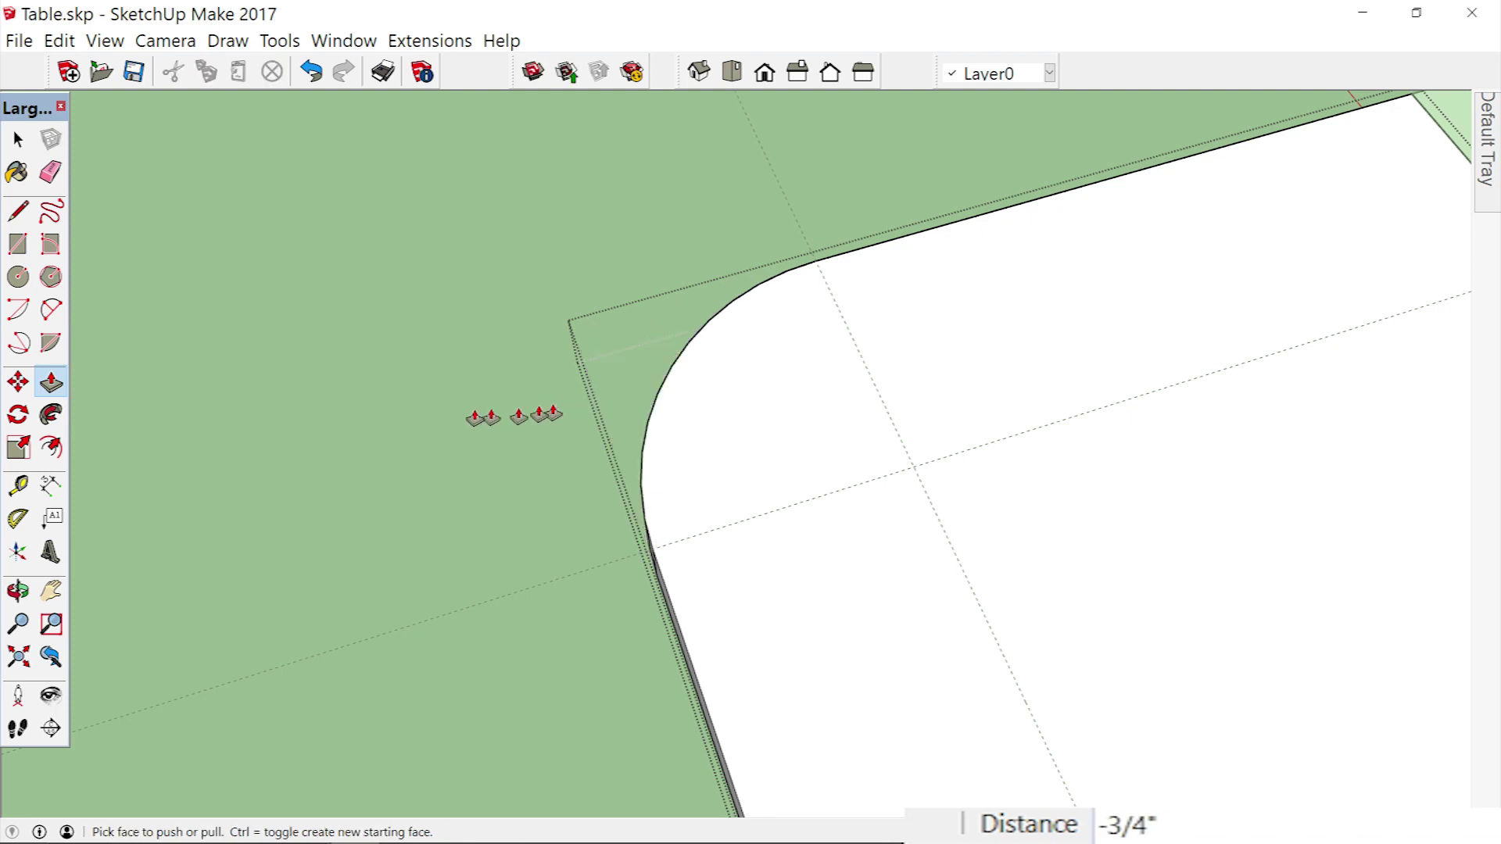
scroll(453, 393, down, 5)
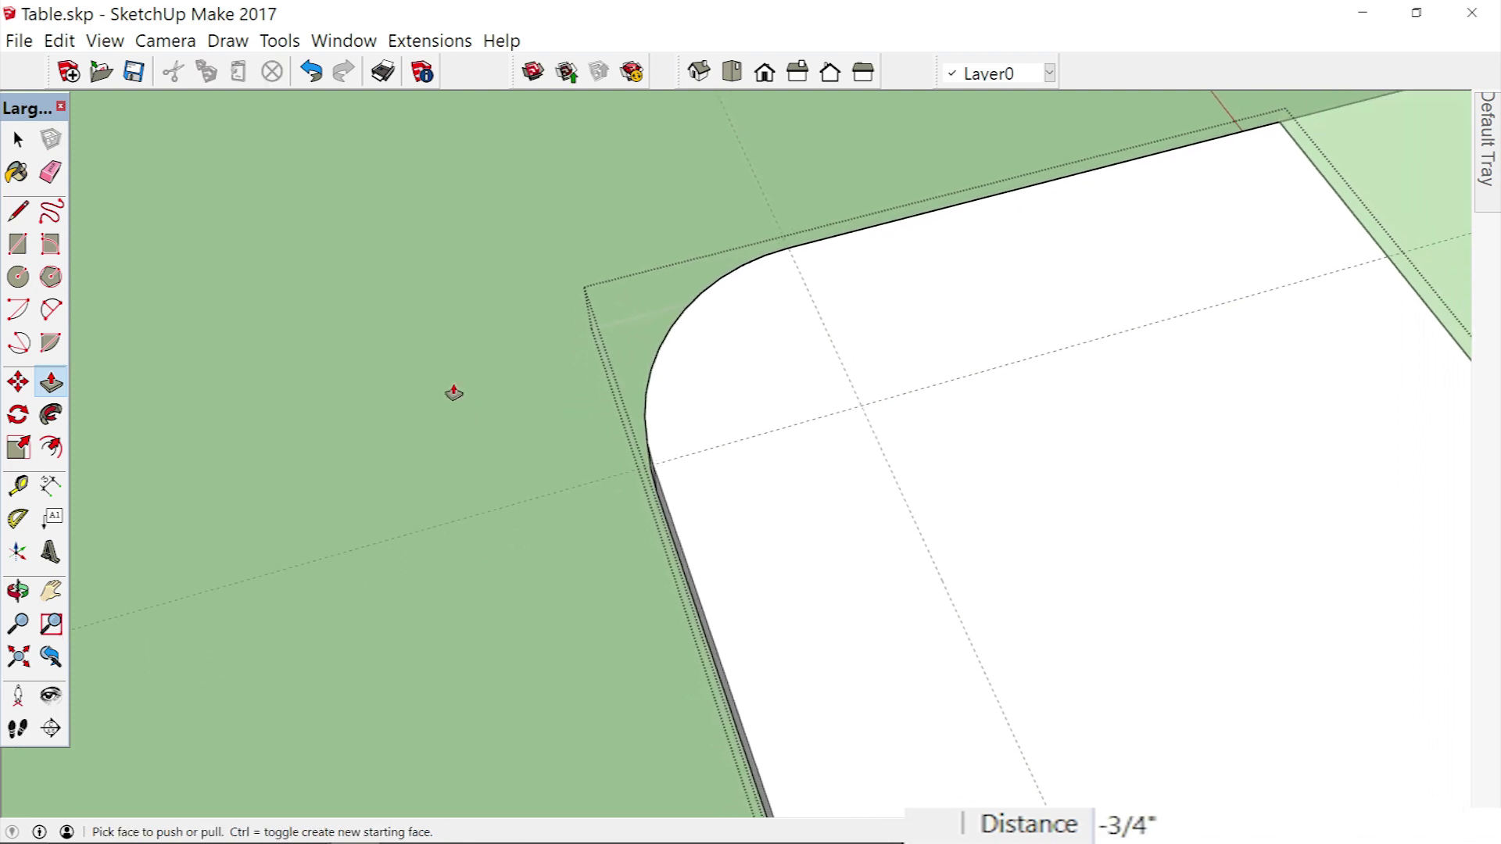
scroll(454, 392, down, 5)
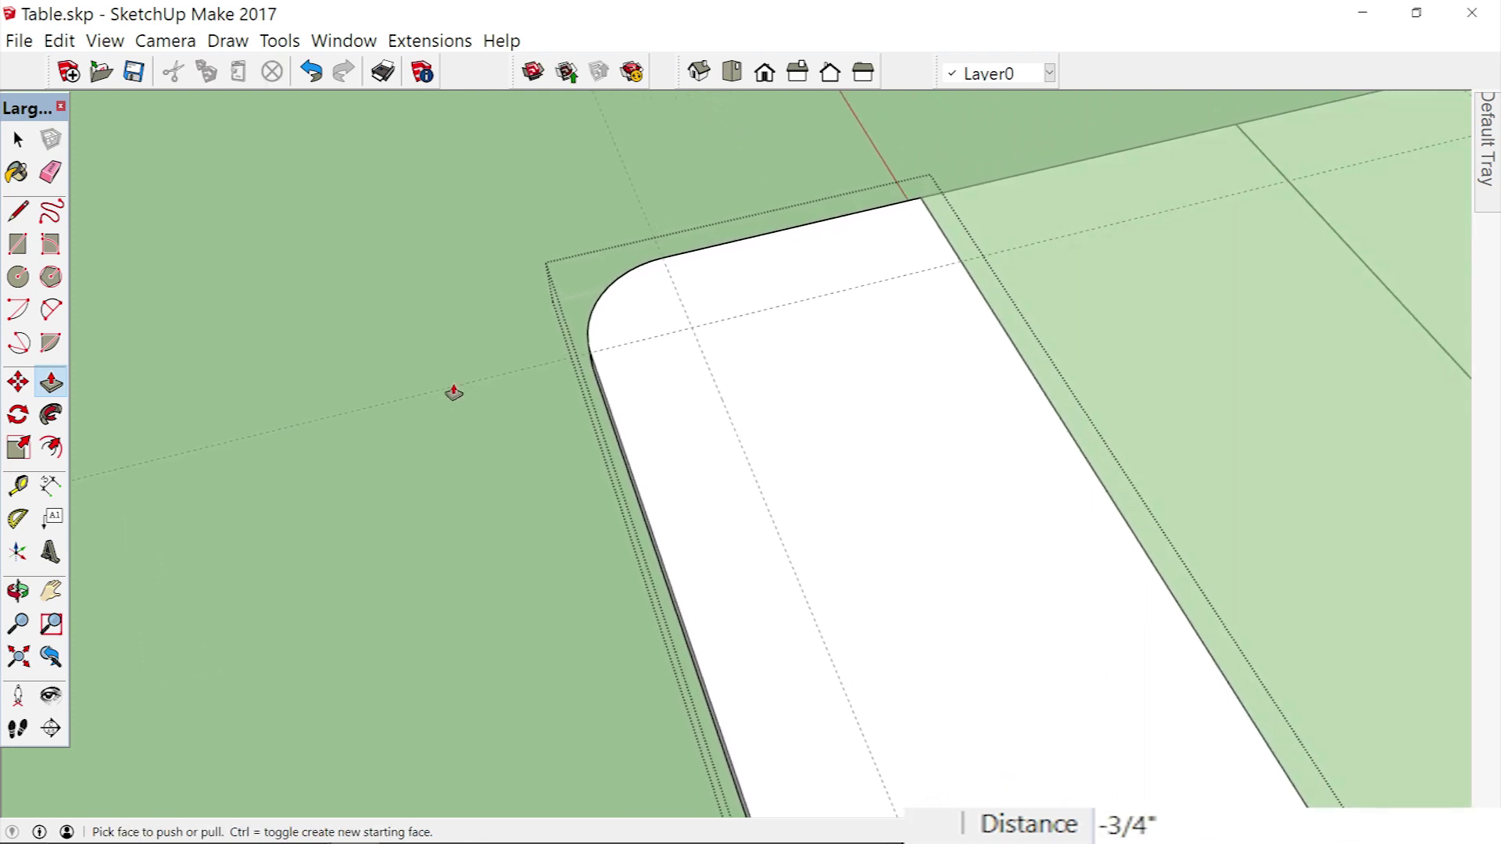
scroll(454, 392, down, 5)
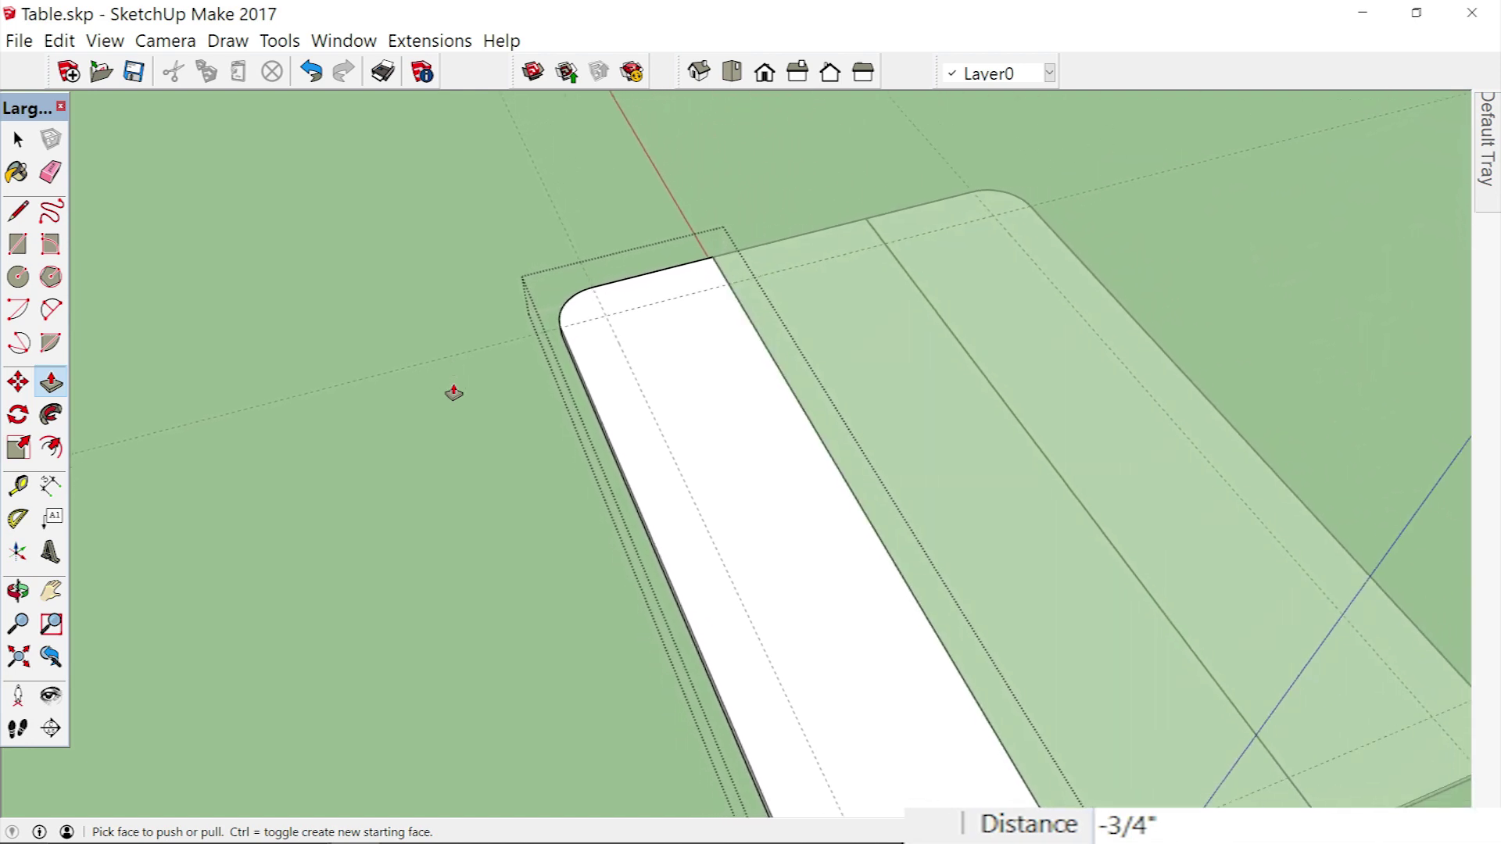
middle_drag(453, 392, 453, 392)
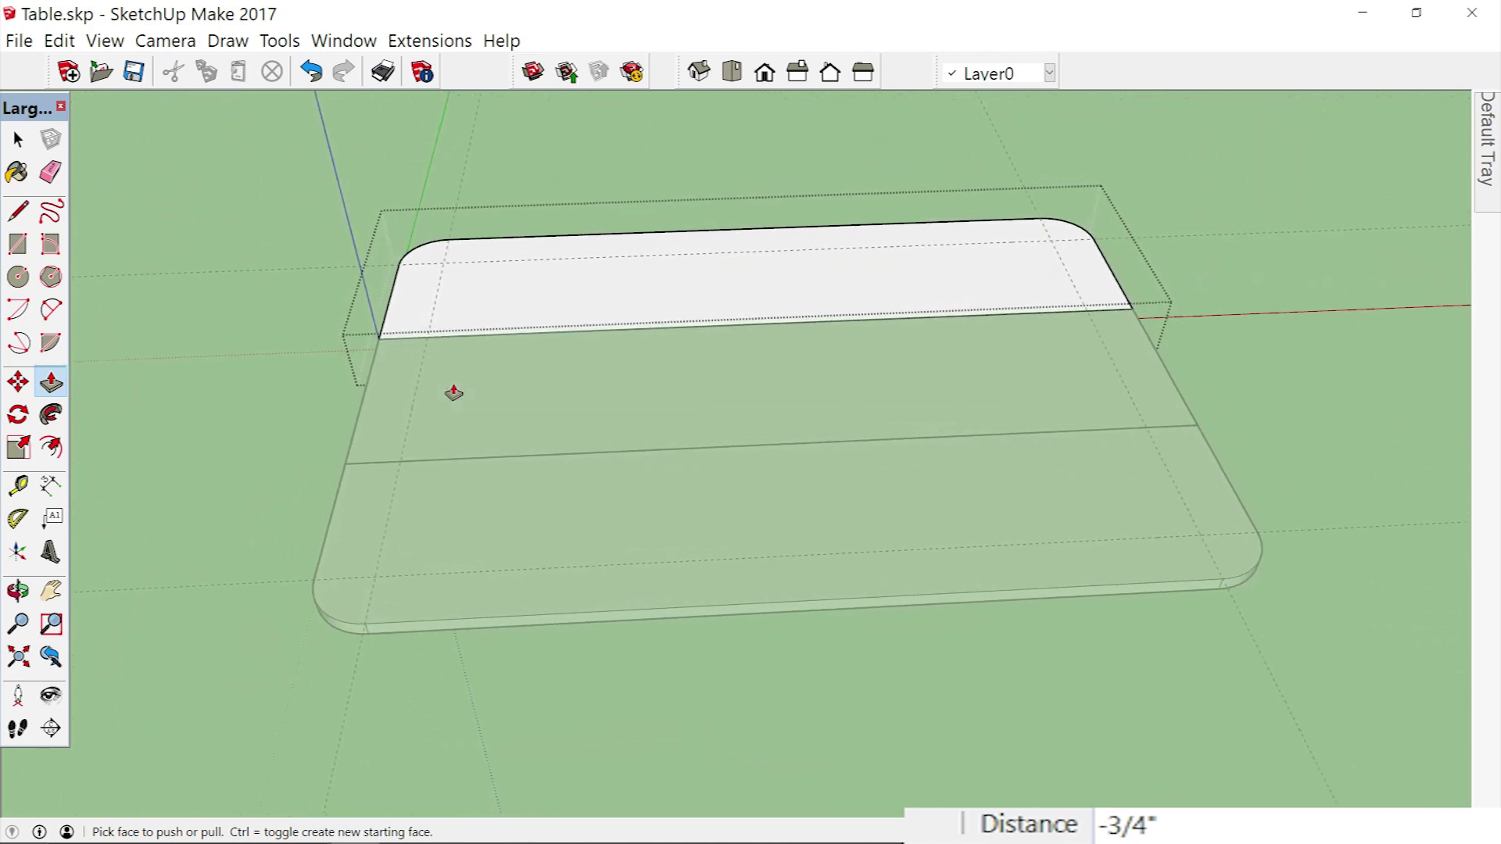
click(18, 139)
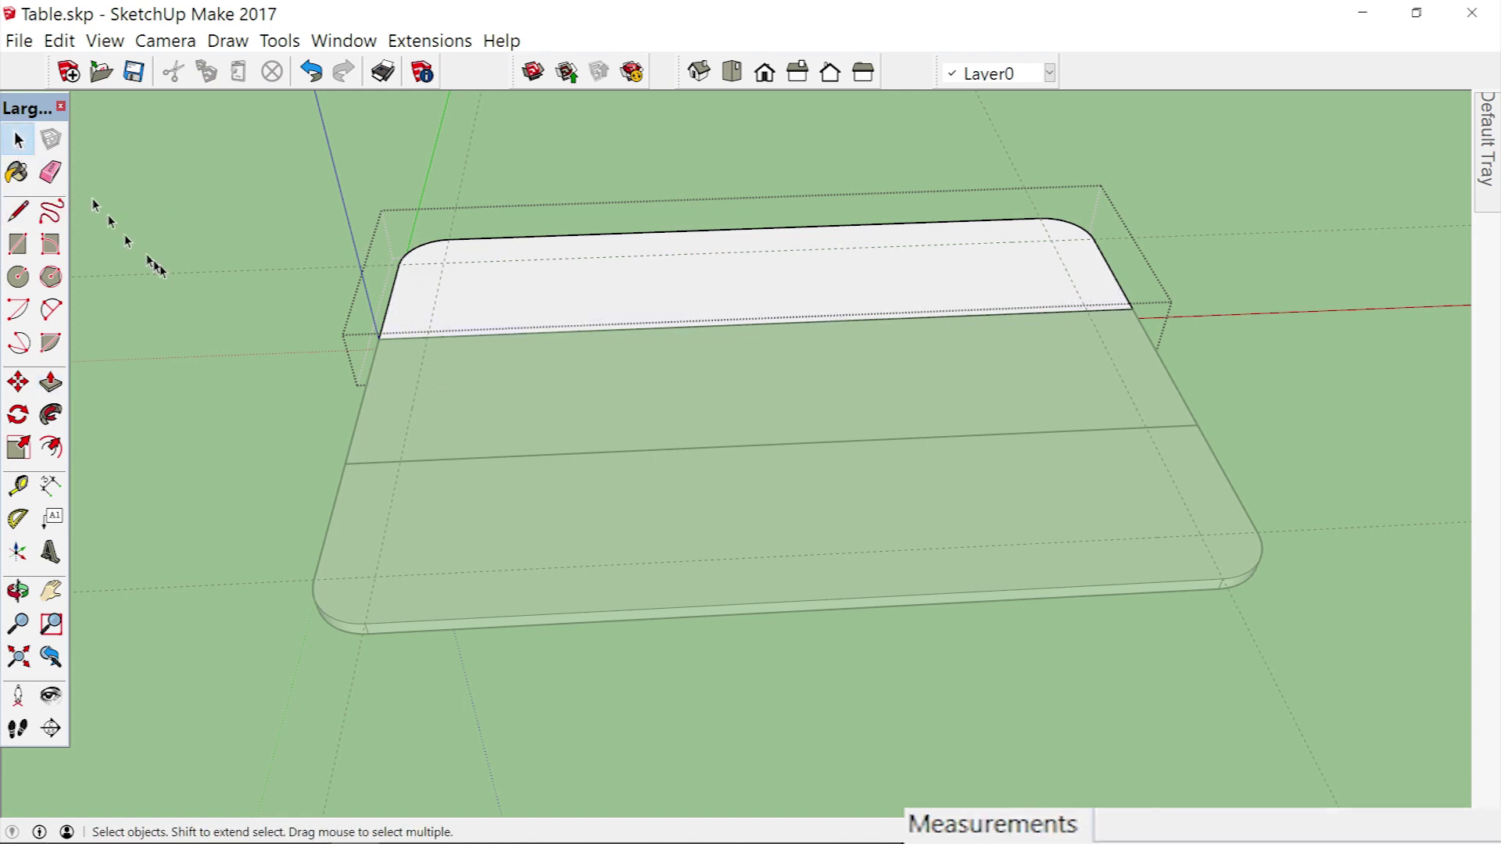
On the tabletop's underside, place guides 4" in from the short edge along the green axis and from the long edge along the red axis.
middle_drag(178, 319, 179, 325)
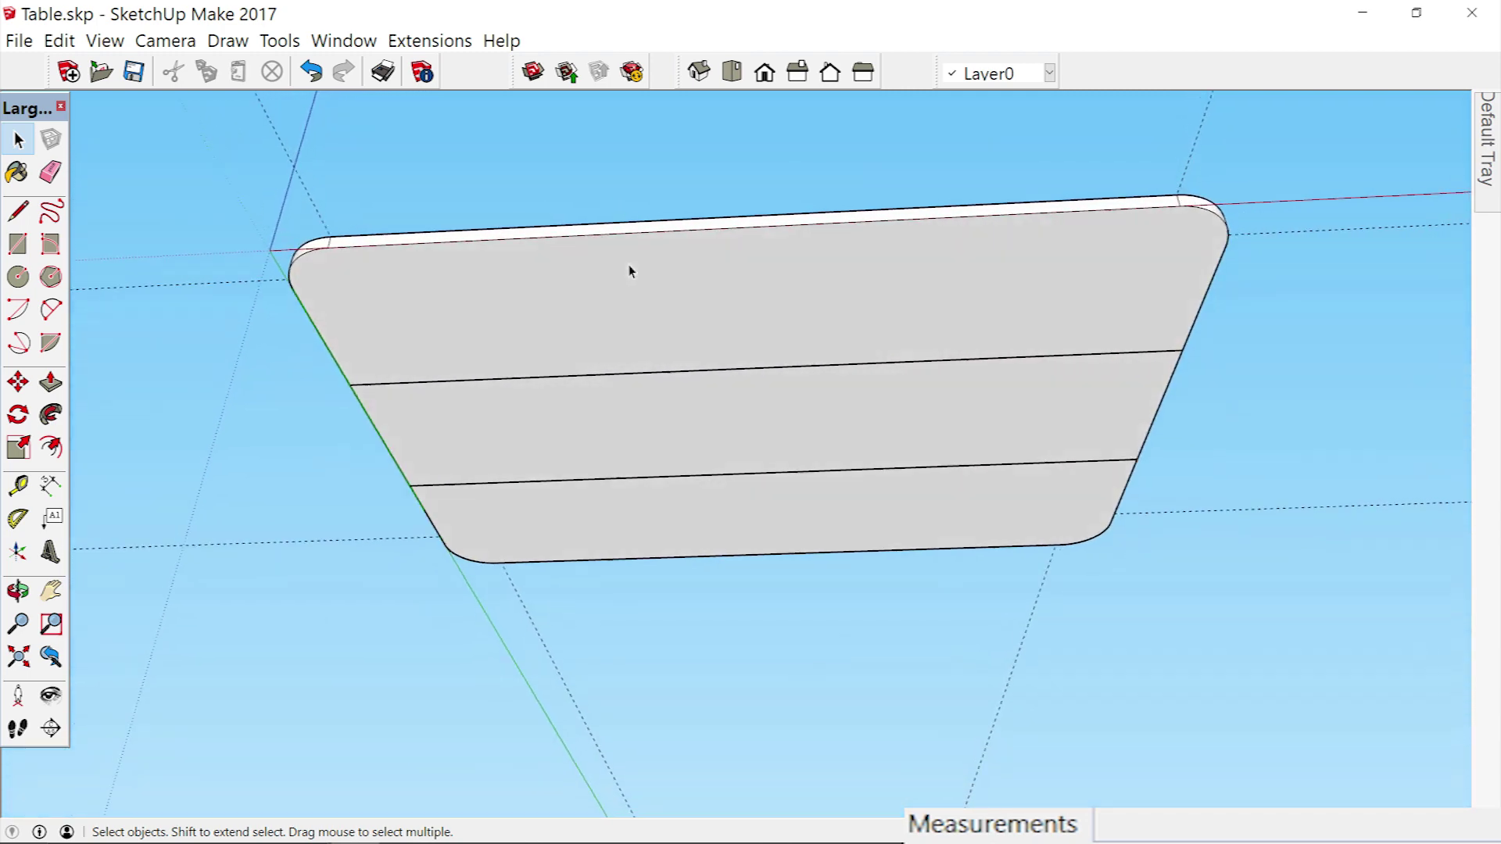
middle_drag(628, 265, 629, 266)
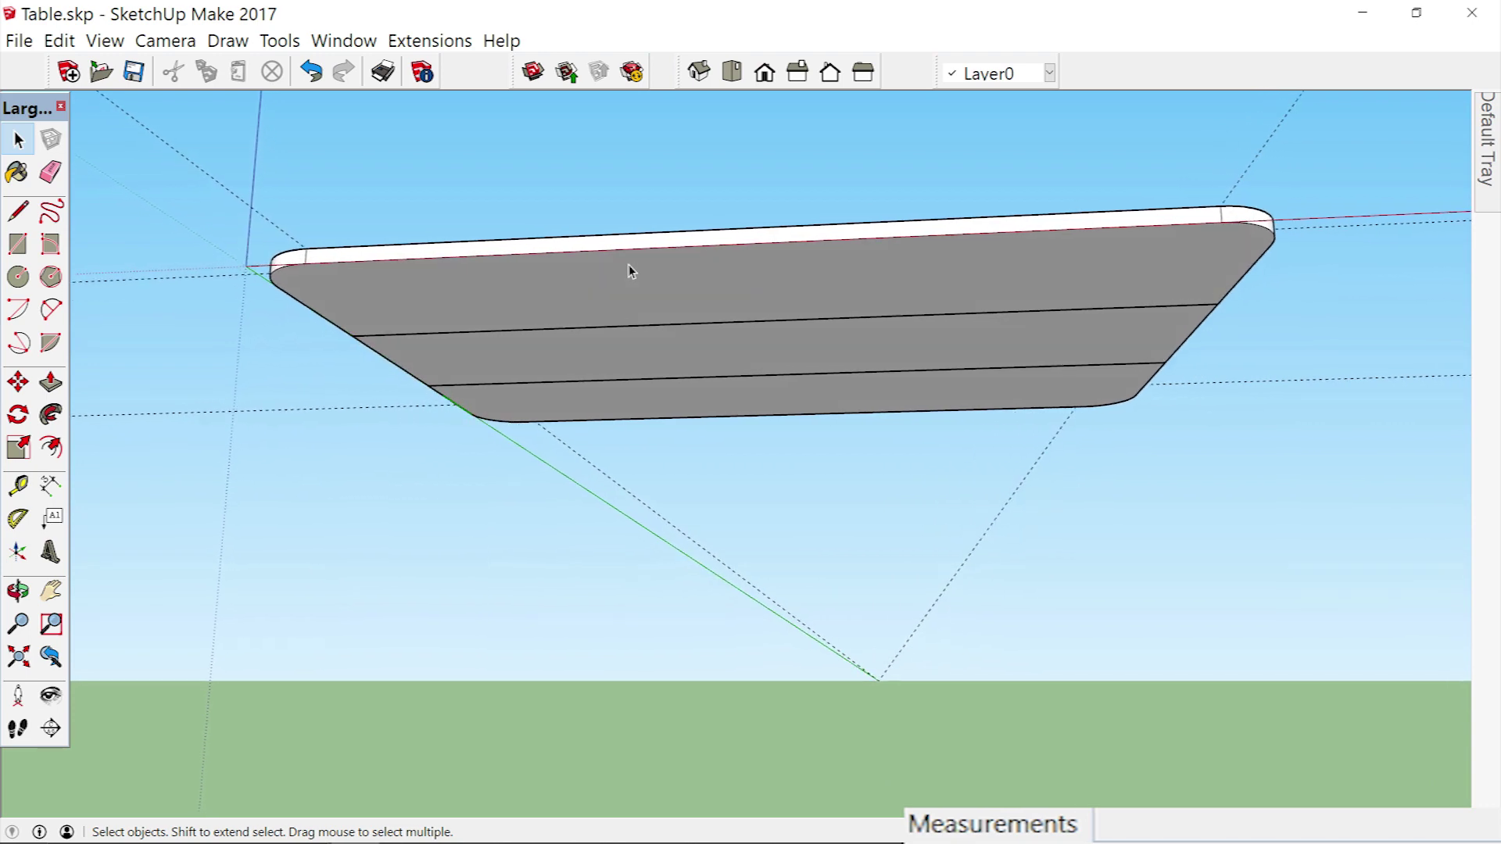
middle_drag(275, 506, 275, 506)
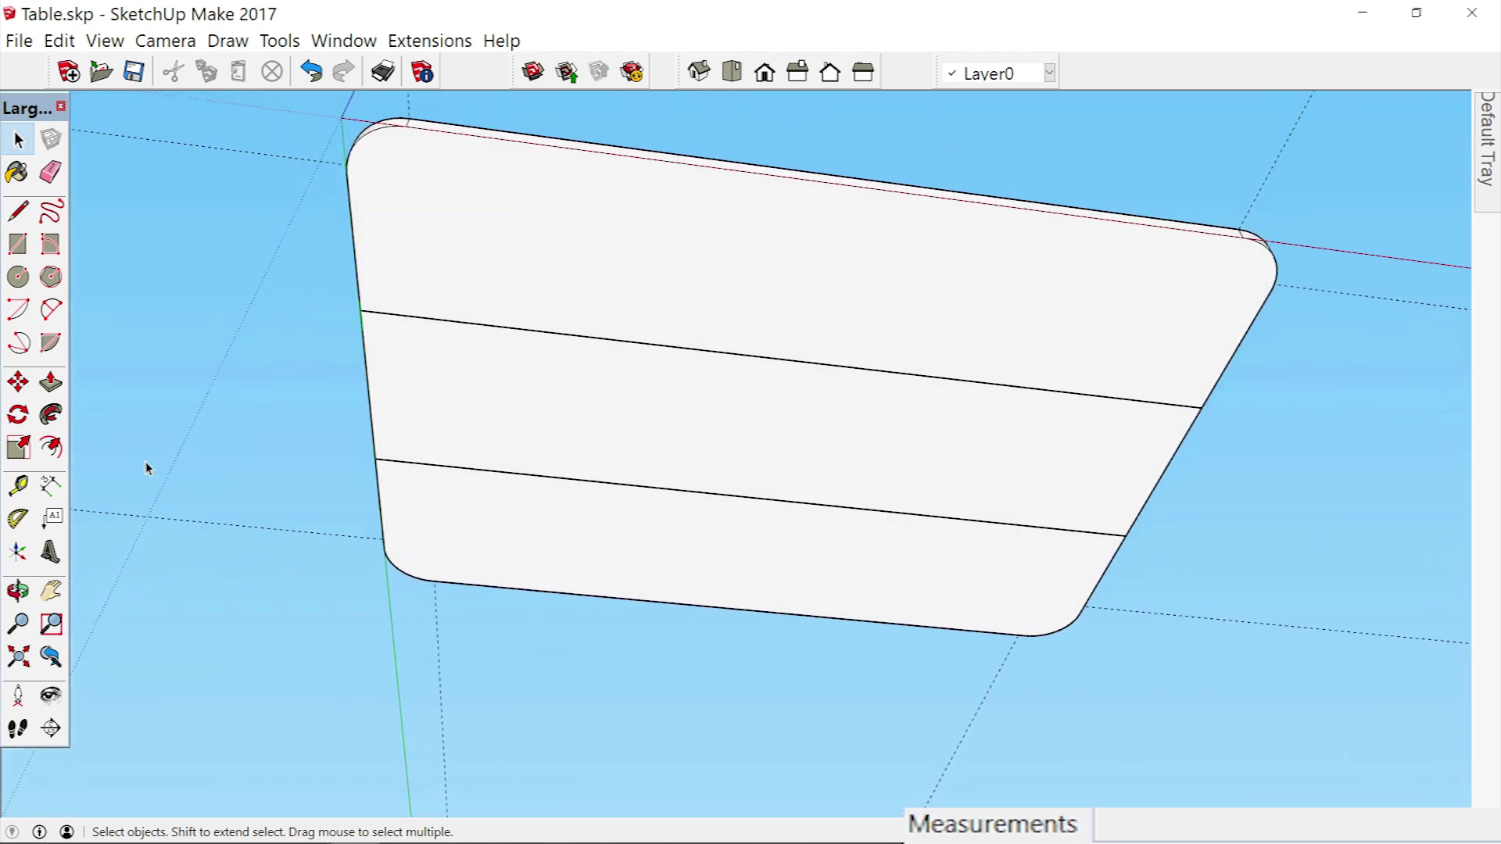
click(20, 491)
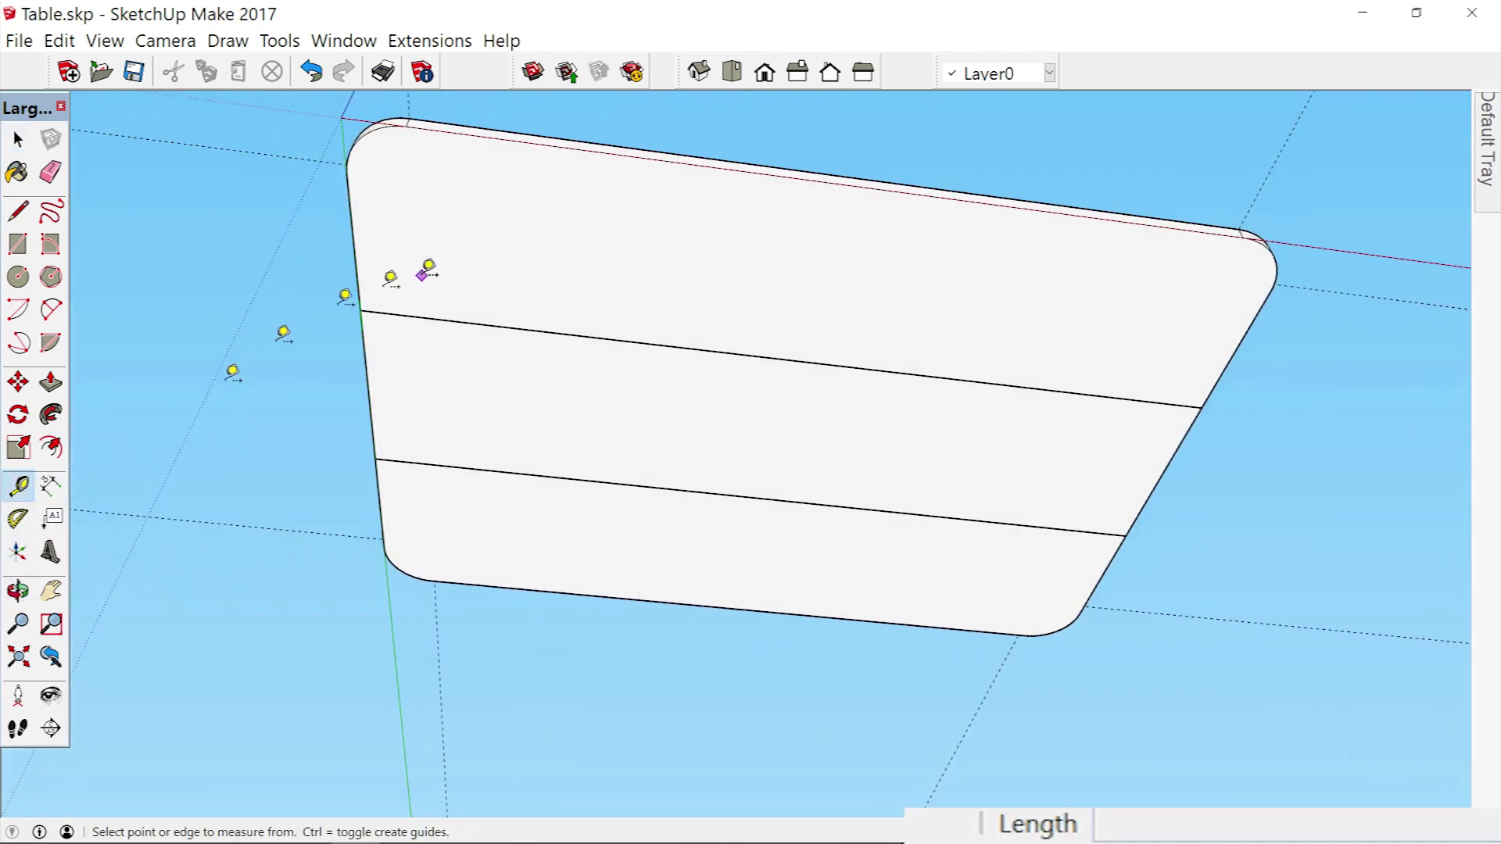
click(357, 275)
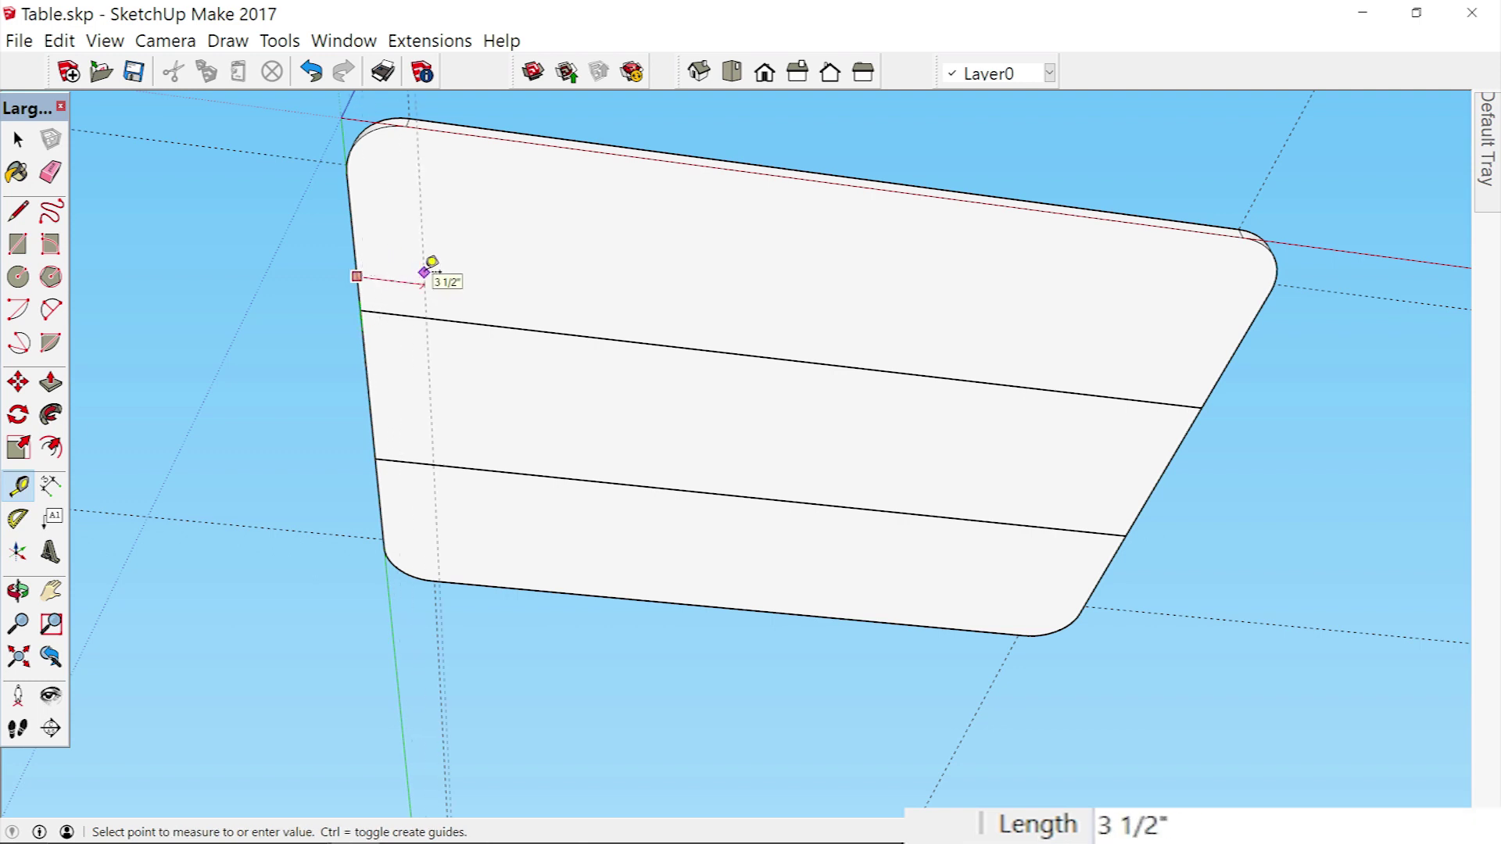
key(Return)
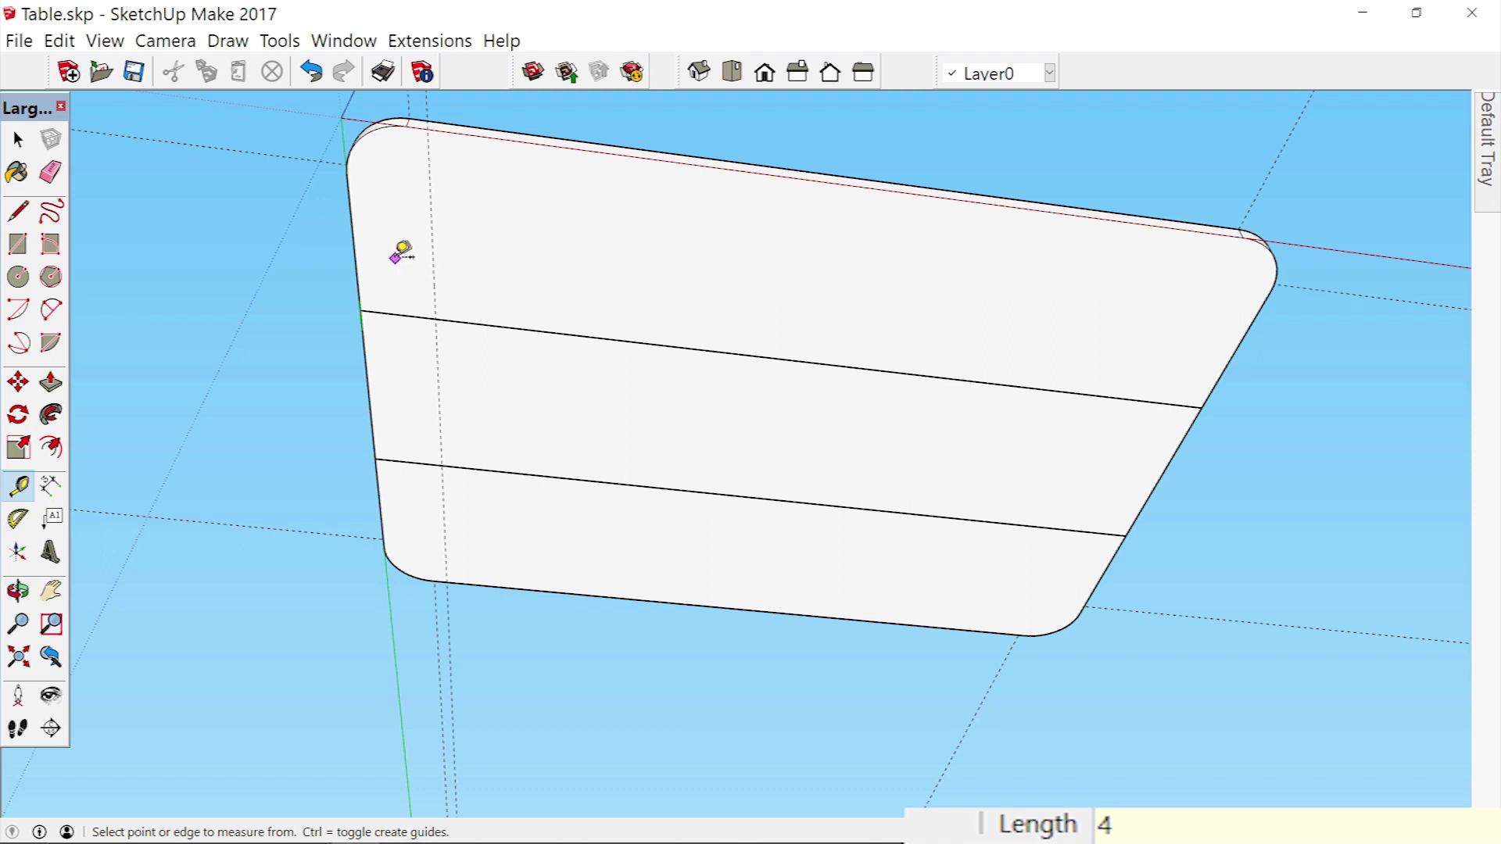
click(711, 166)
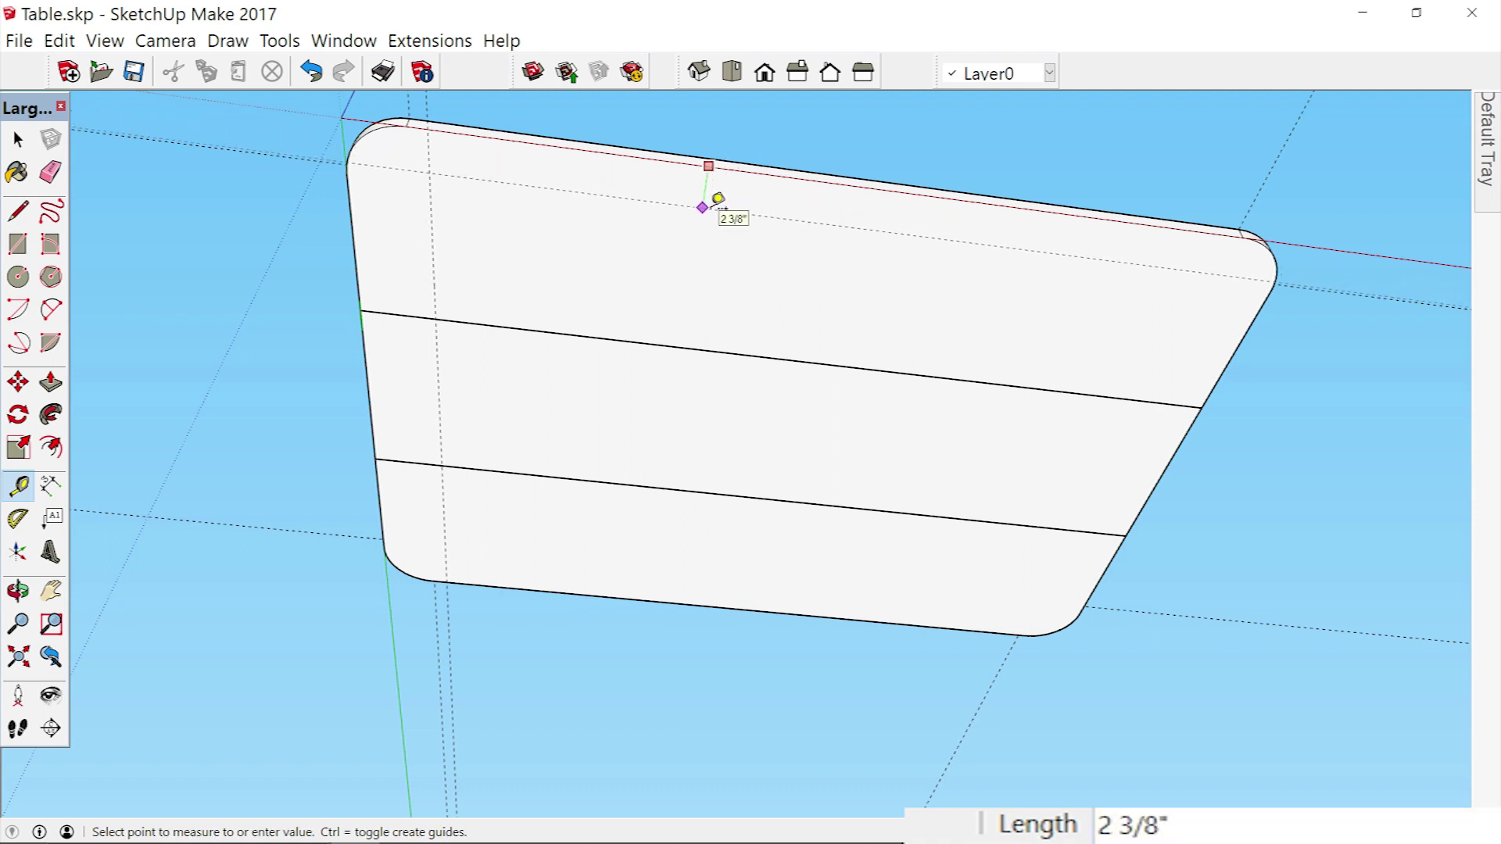
text(4)
key(Return)
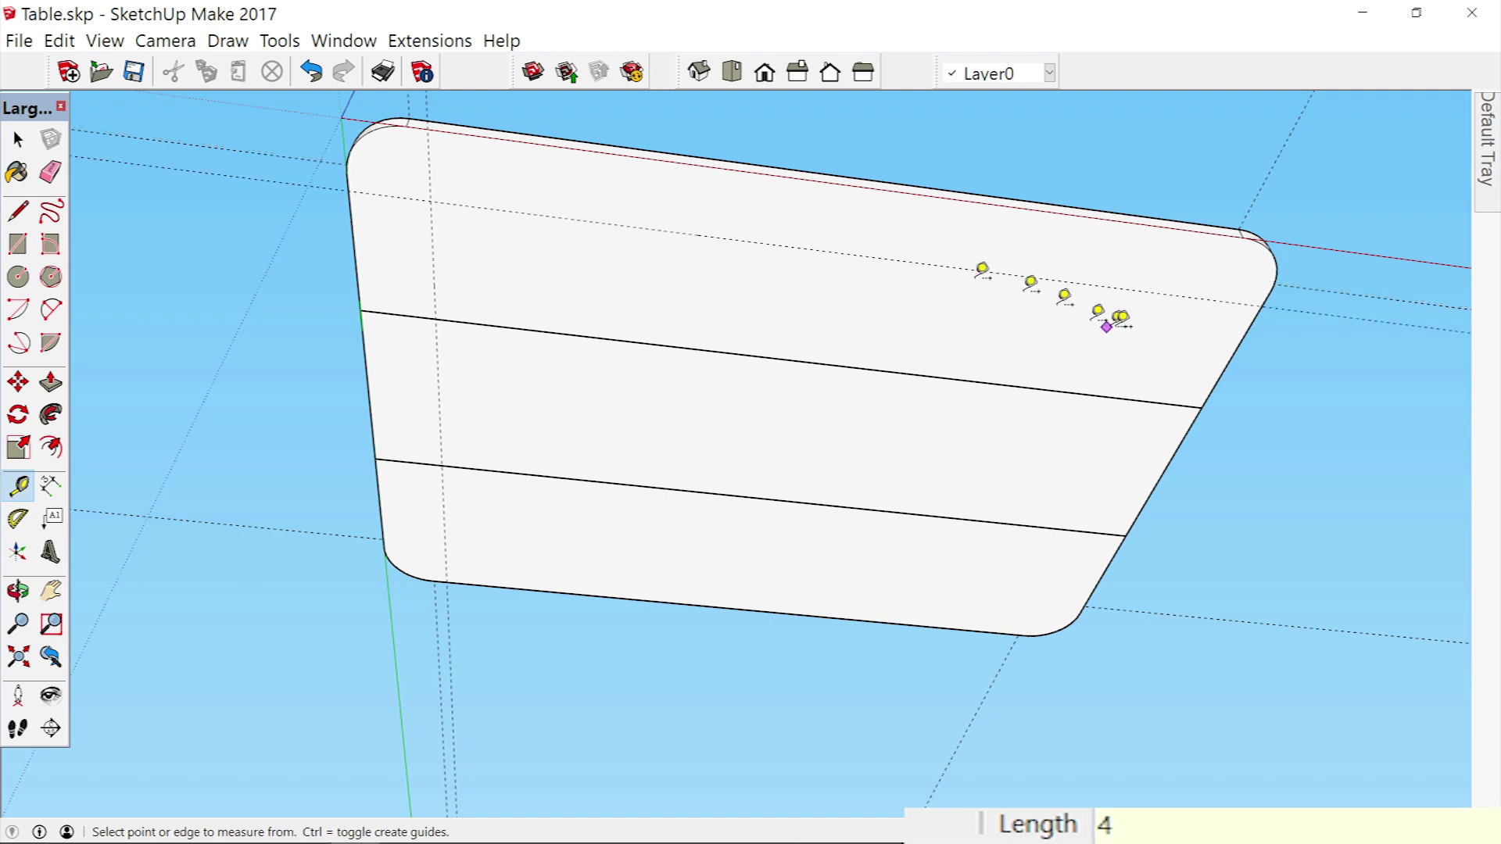
Place guides 4" in from the underside's remaining short edge and remaining long edge.
click(1227, 364)
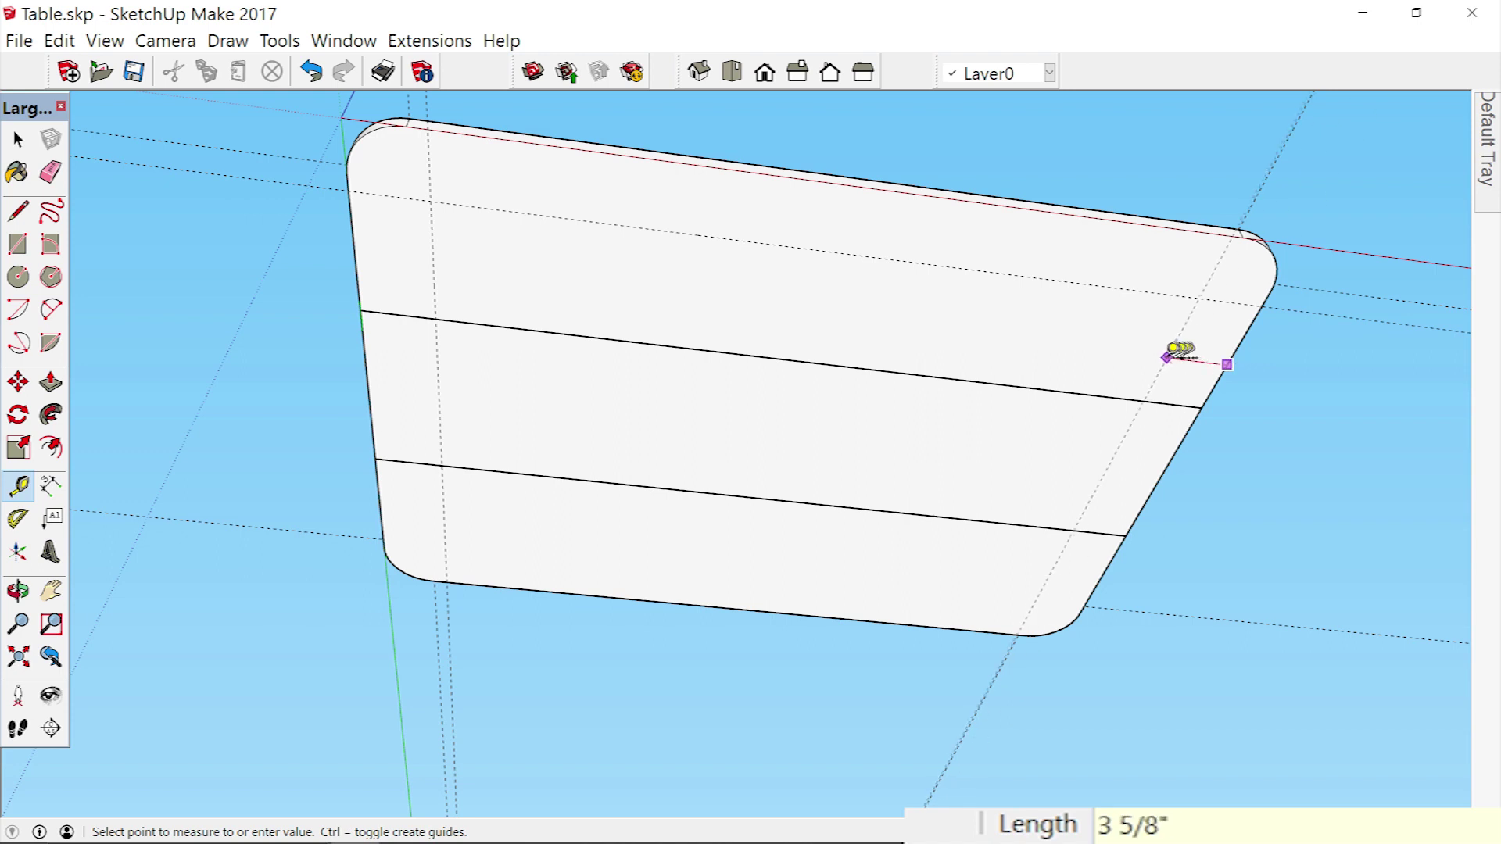
text(4)
key(Return)
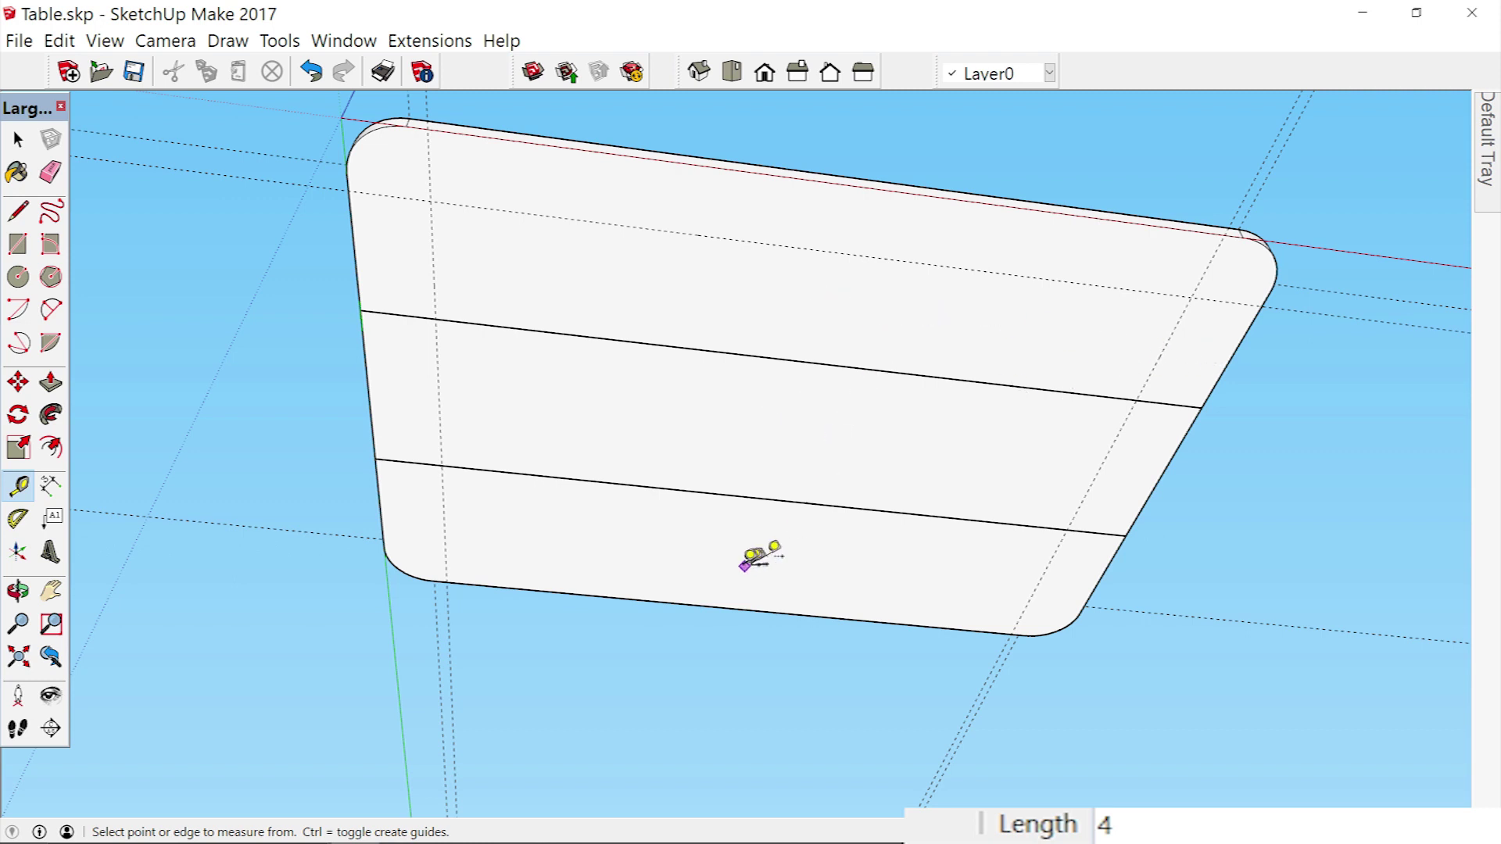
click(674, 602)
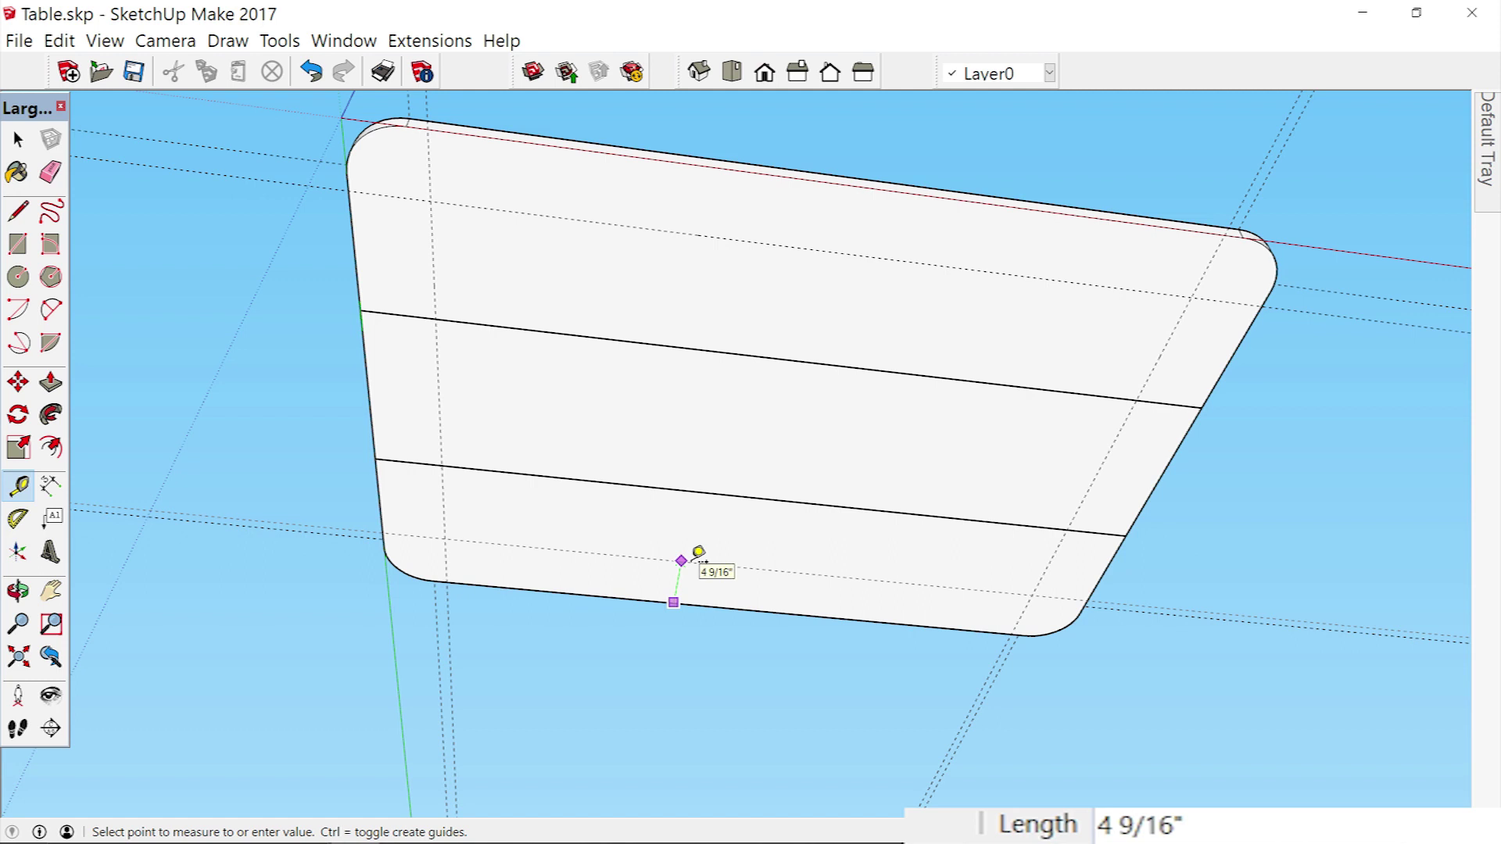
key(Return)
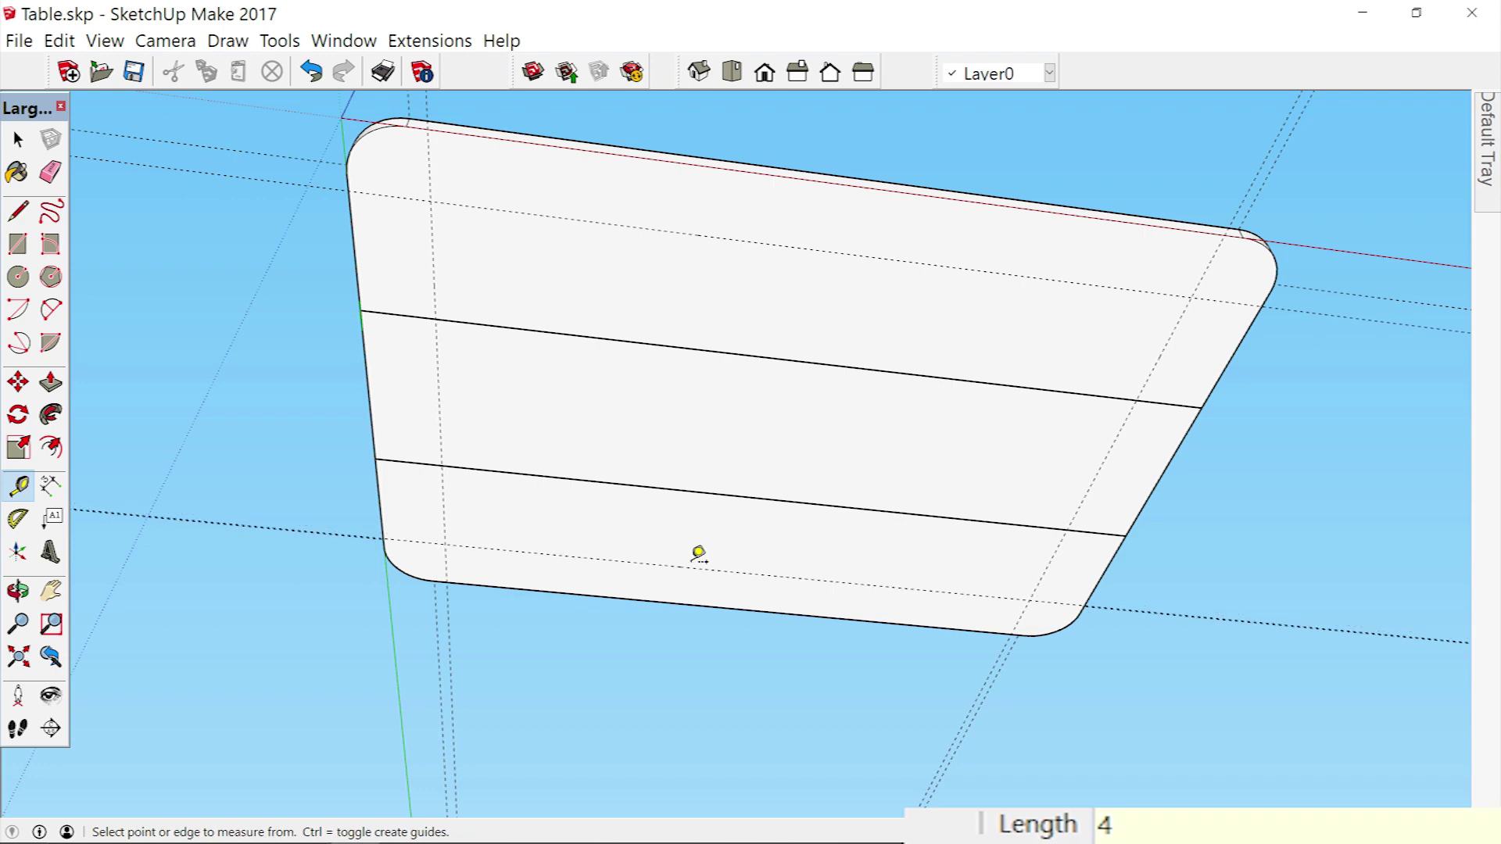
middle_drag(692, 562, 602, 626)
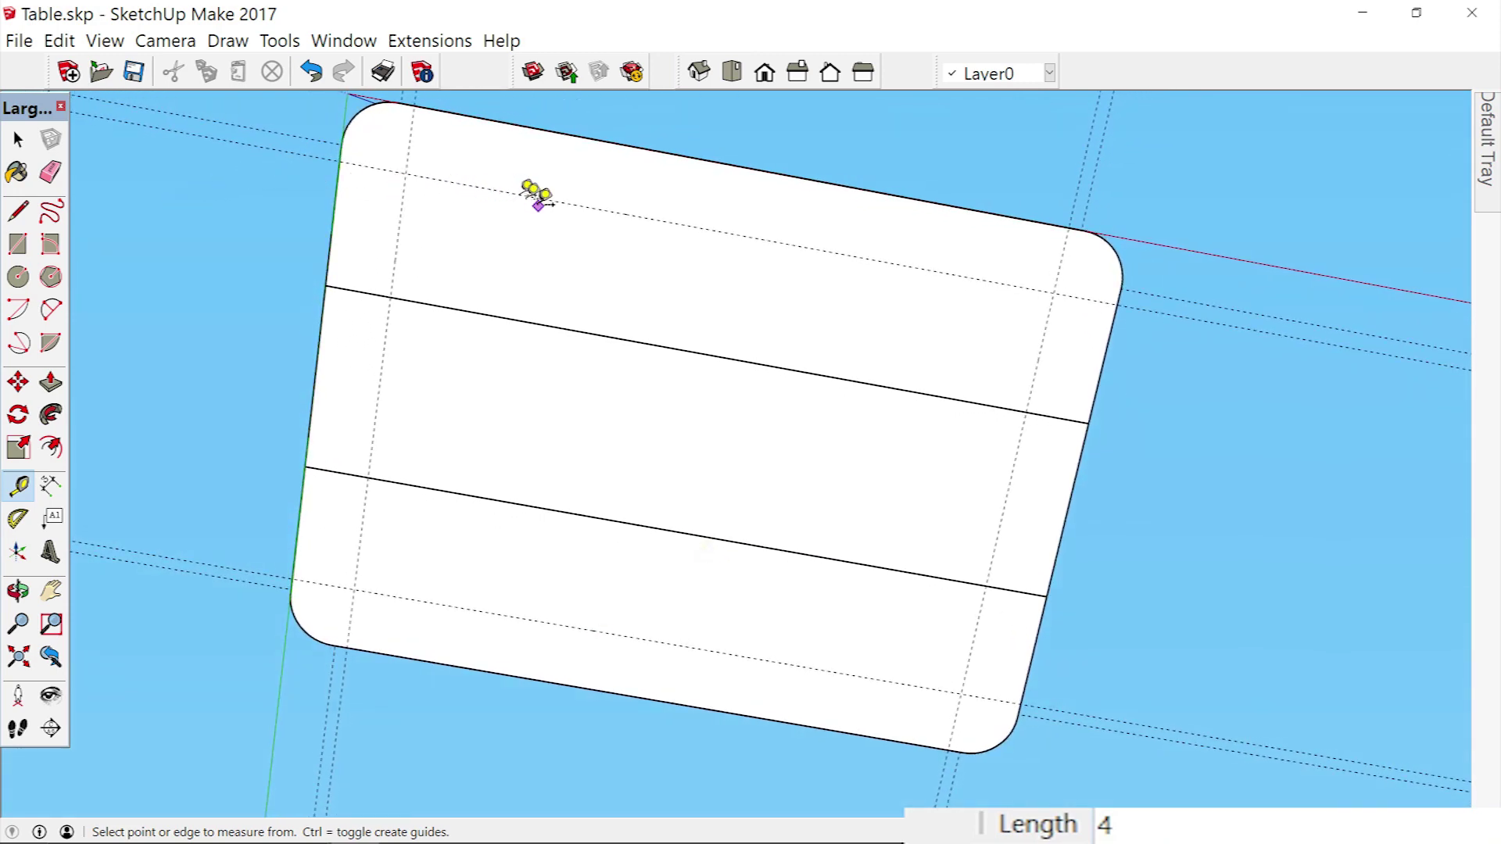
On the tabletop's underside, add guides 3/4" inward from the two inset guides that run along the long edges.
click(582, 192)
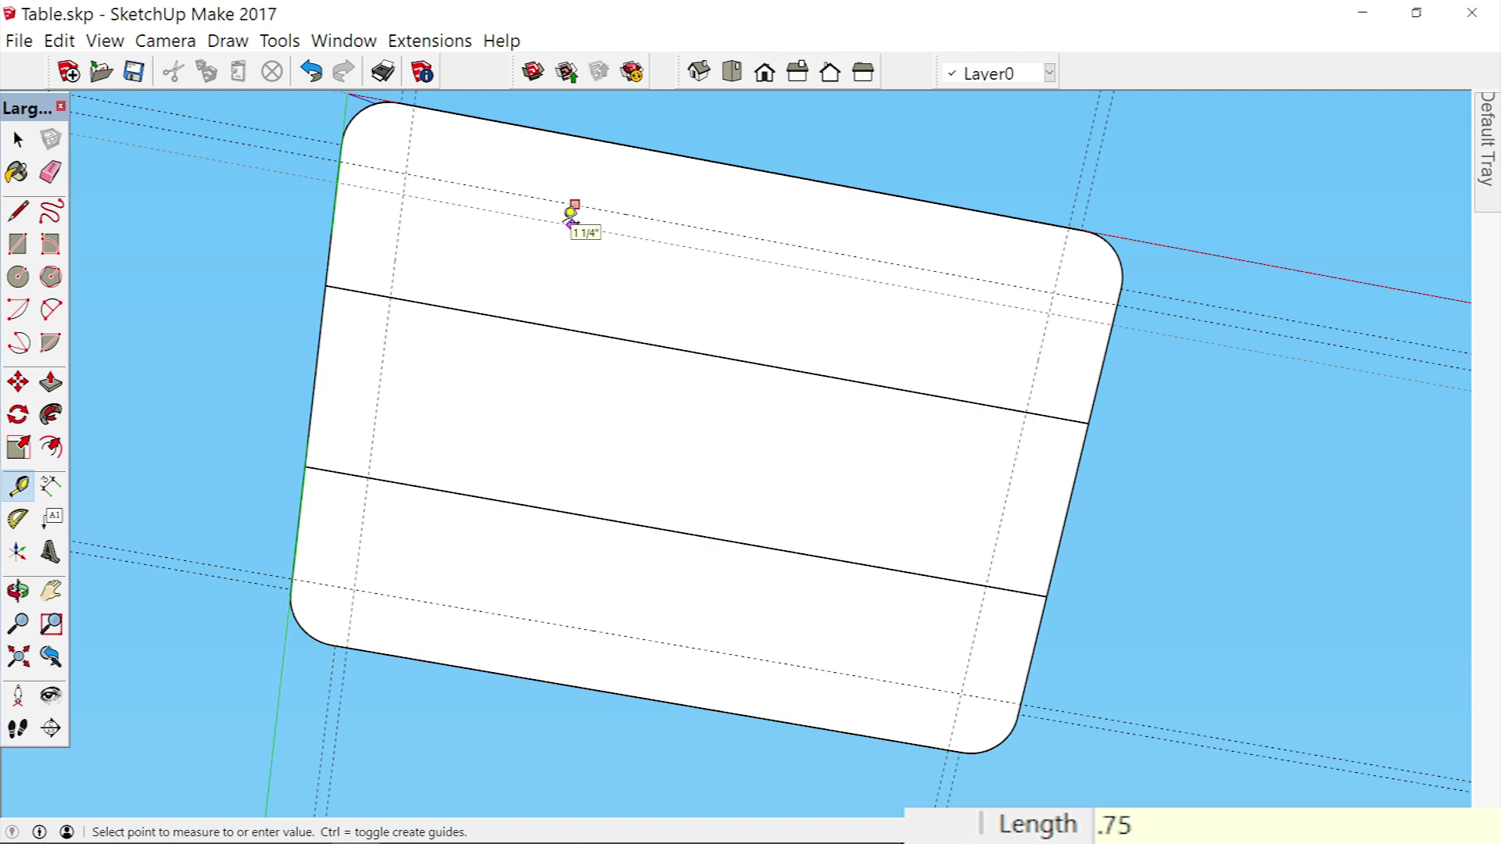
key(Return)
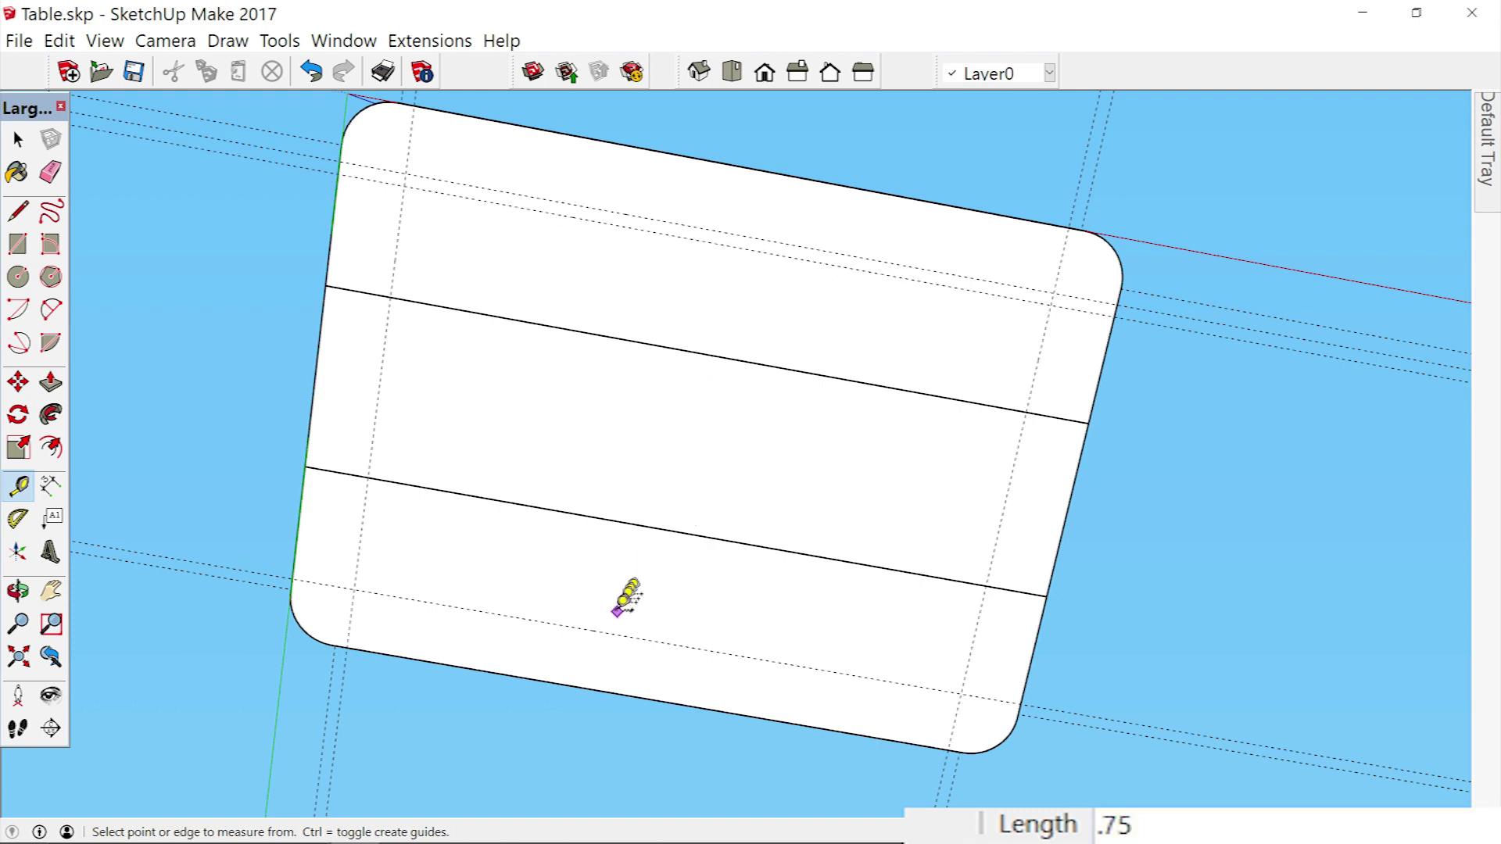
click(611, 631)
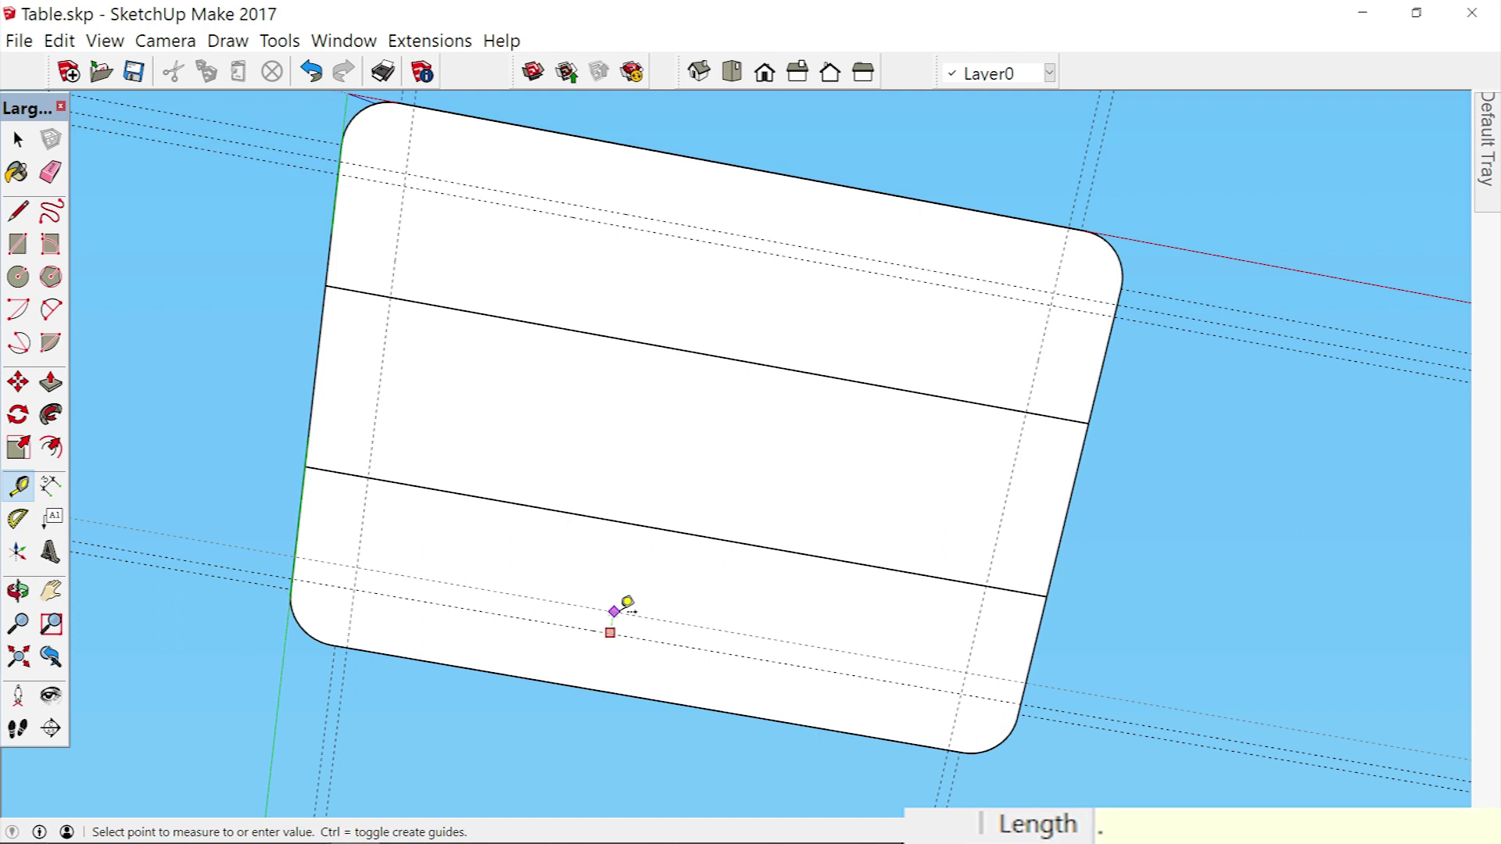
key(Return)
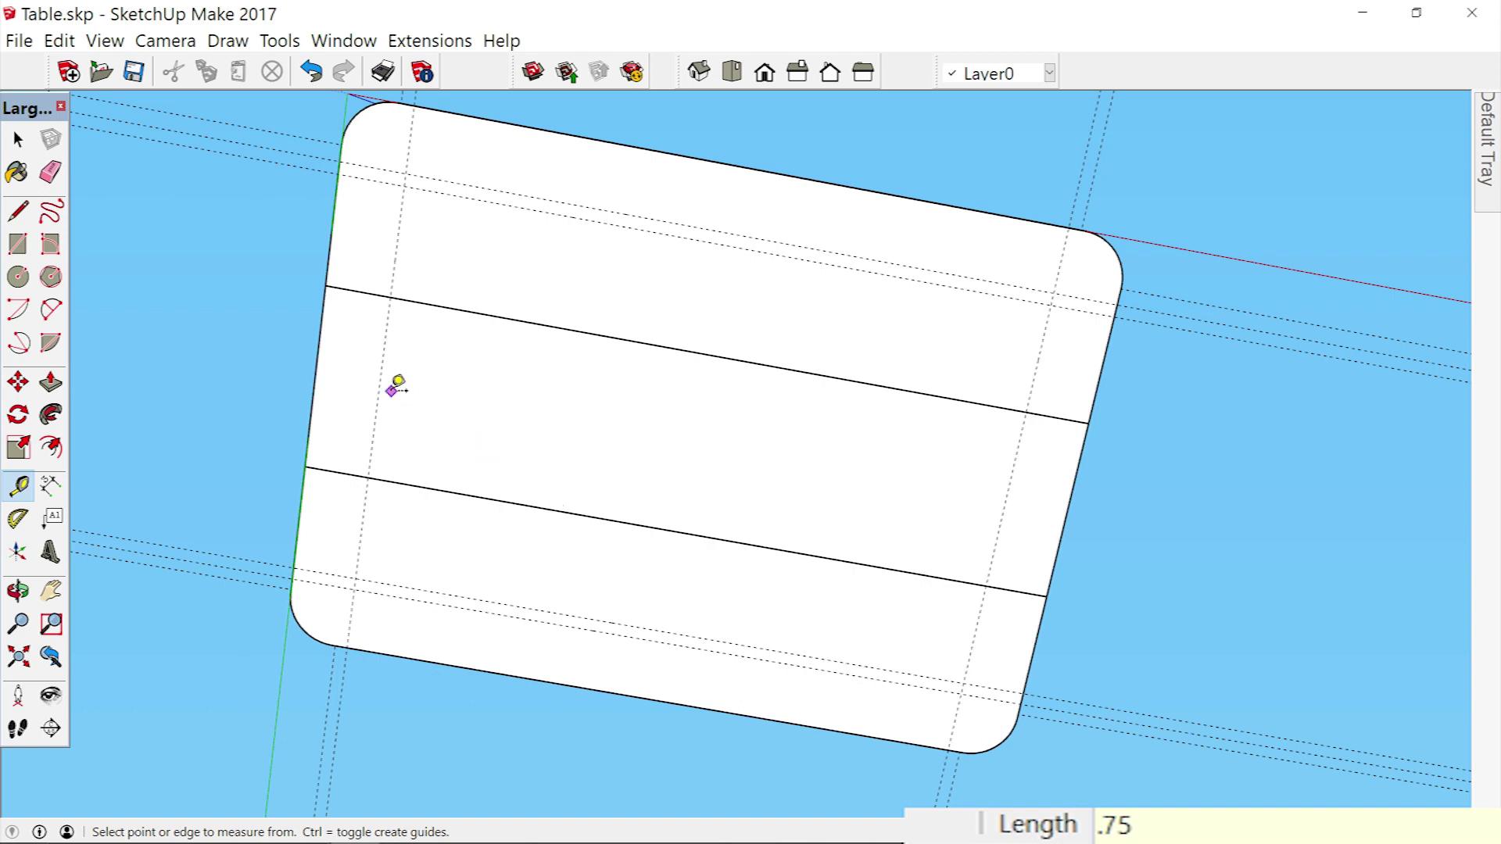
Add guides 3/4" inward from the two inset guides that run along the short edges.
click(389, 393)
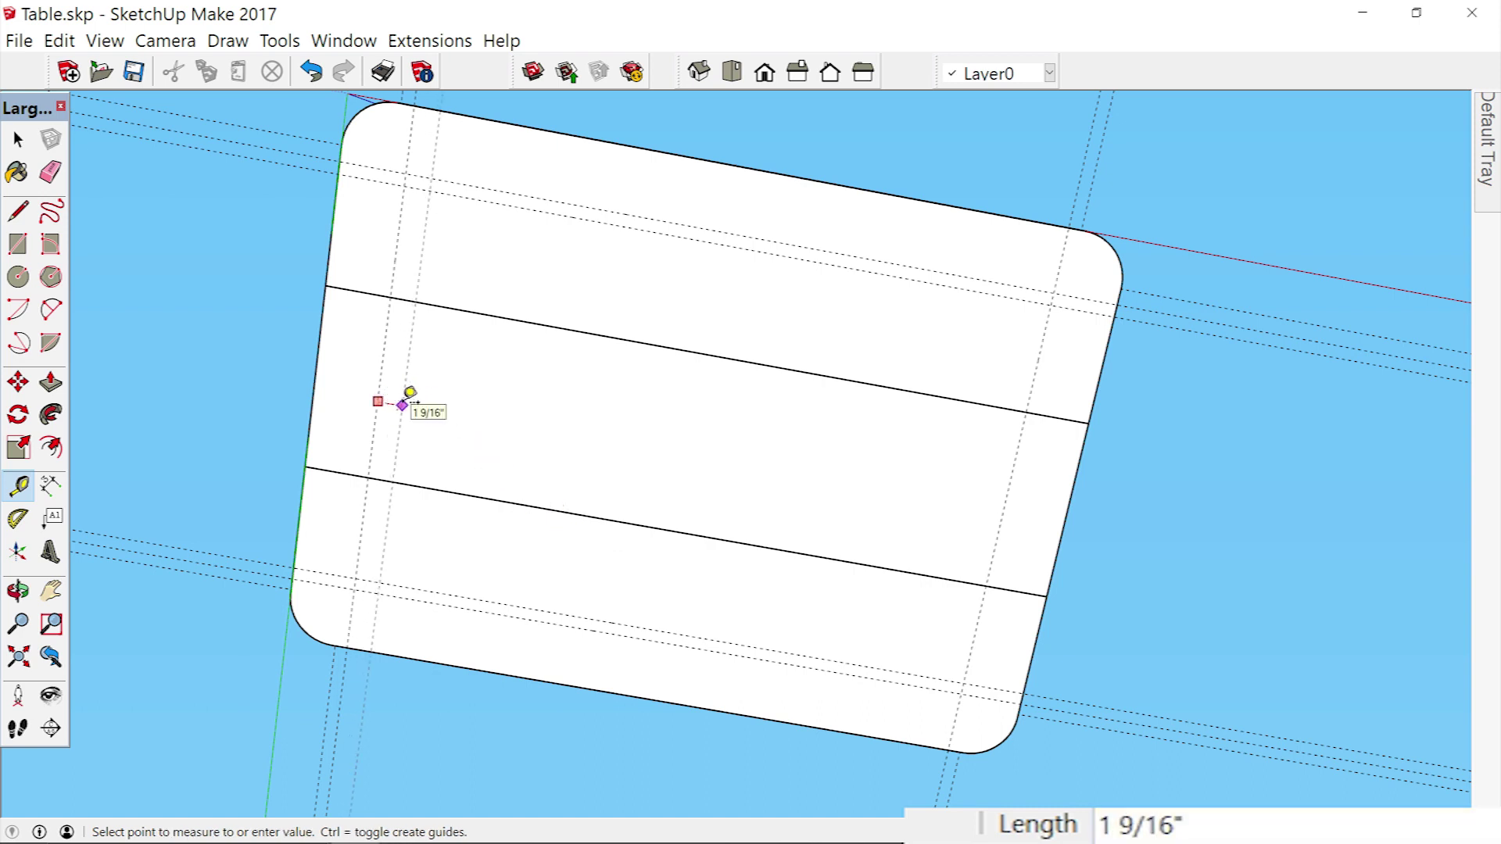
text(.75)
key(Return)
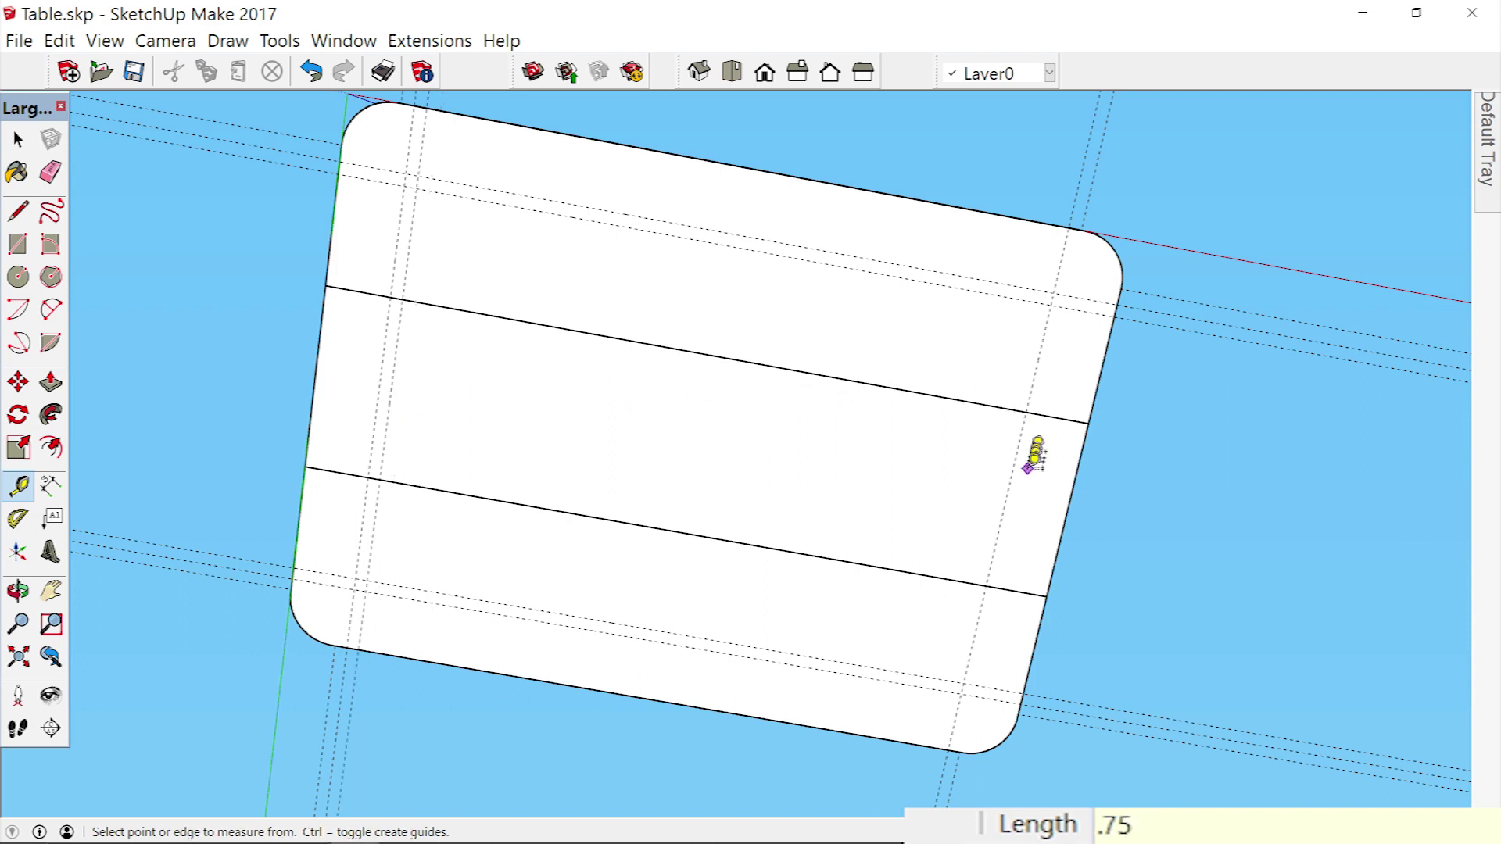
click(1012, 499)
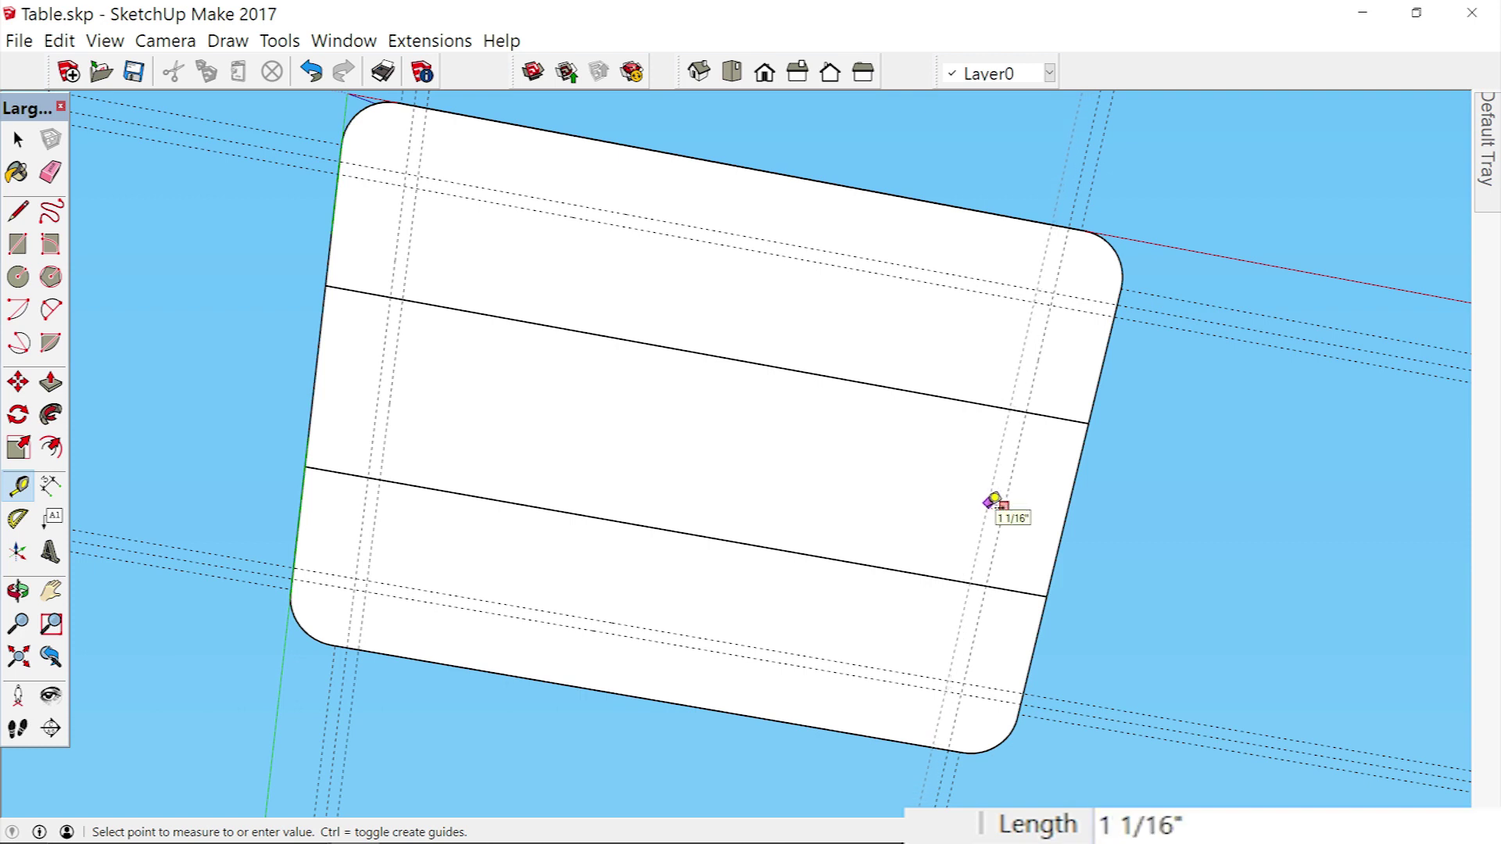
text(.)
key(Return)
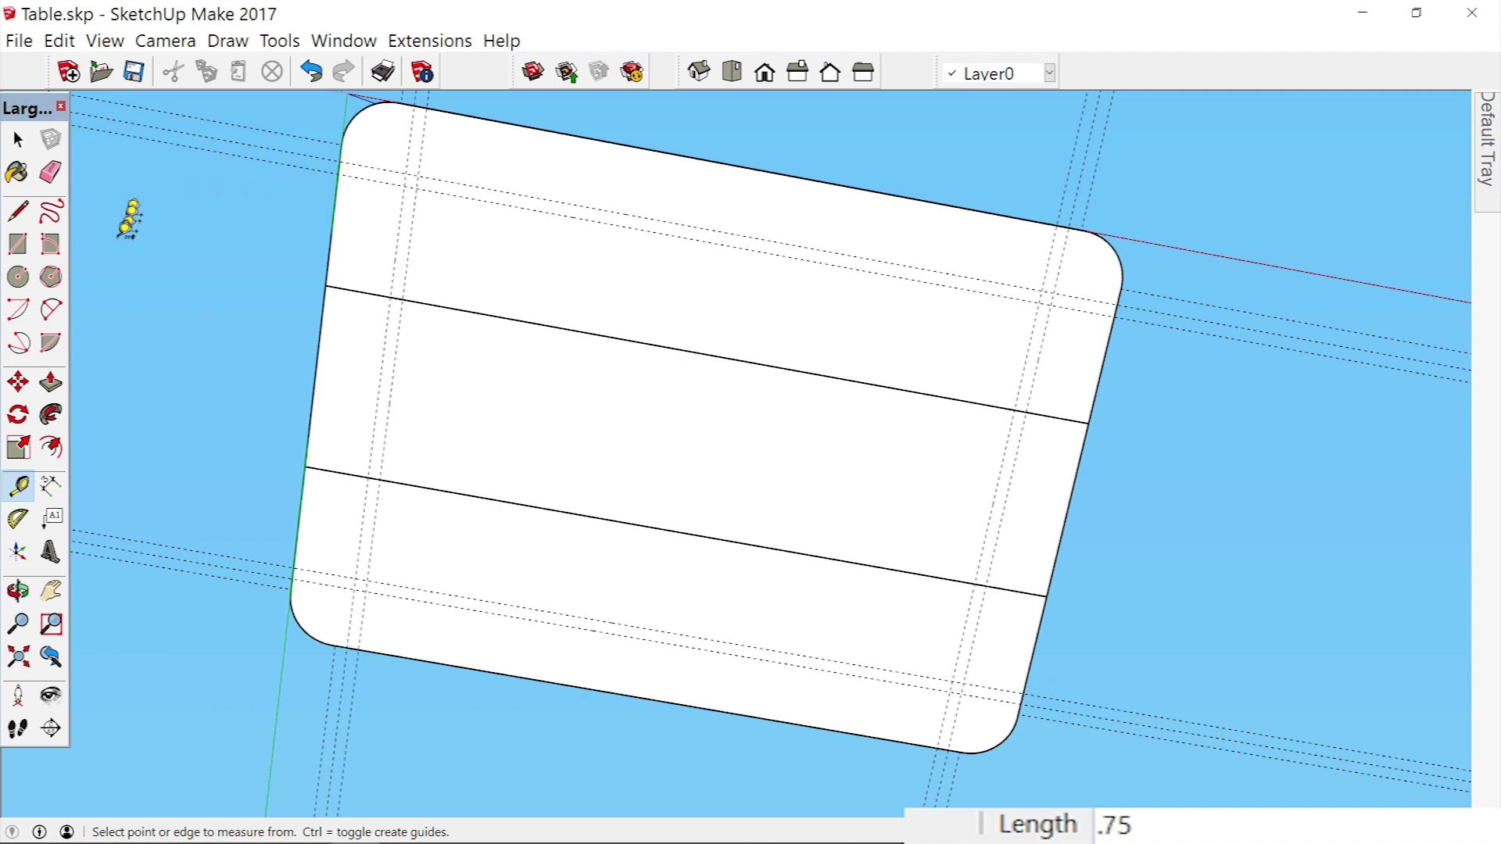
Draw a rectangle for the first long apron between the paired guides near the red axis, spanning between the outer short-side guides.
click(19, 245)
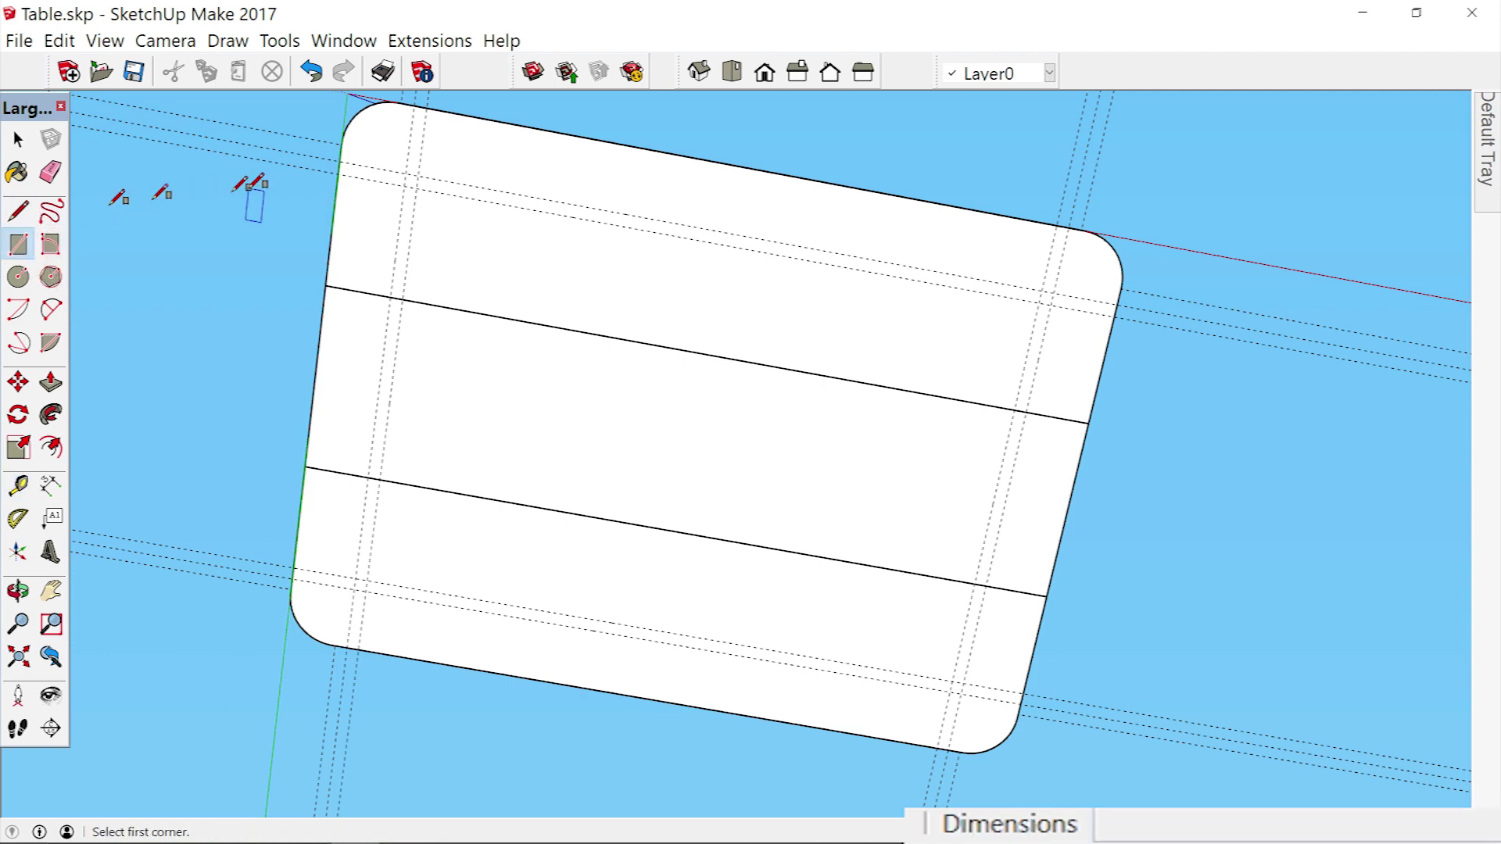
click(405, 175)
scroll(406, 175, up, 5)
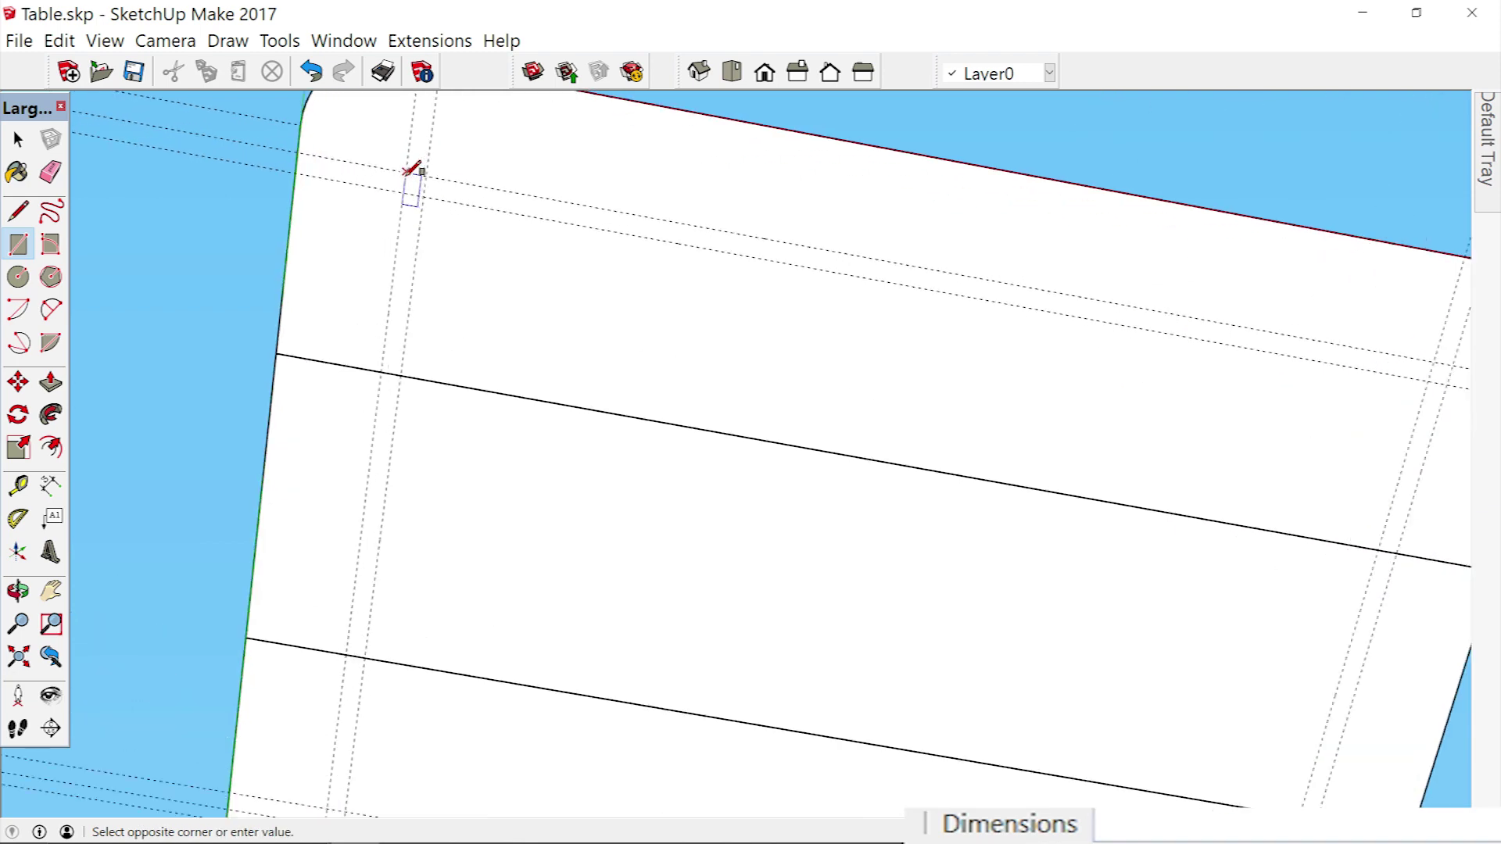
scroll(398, 164, down, 4)
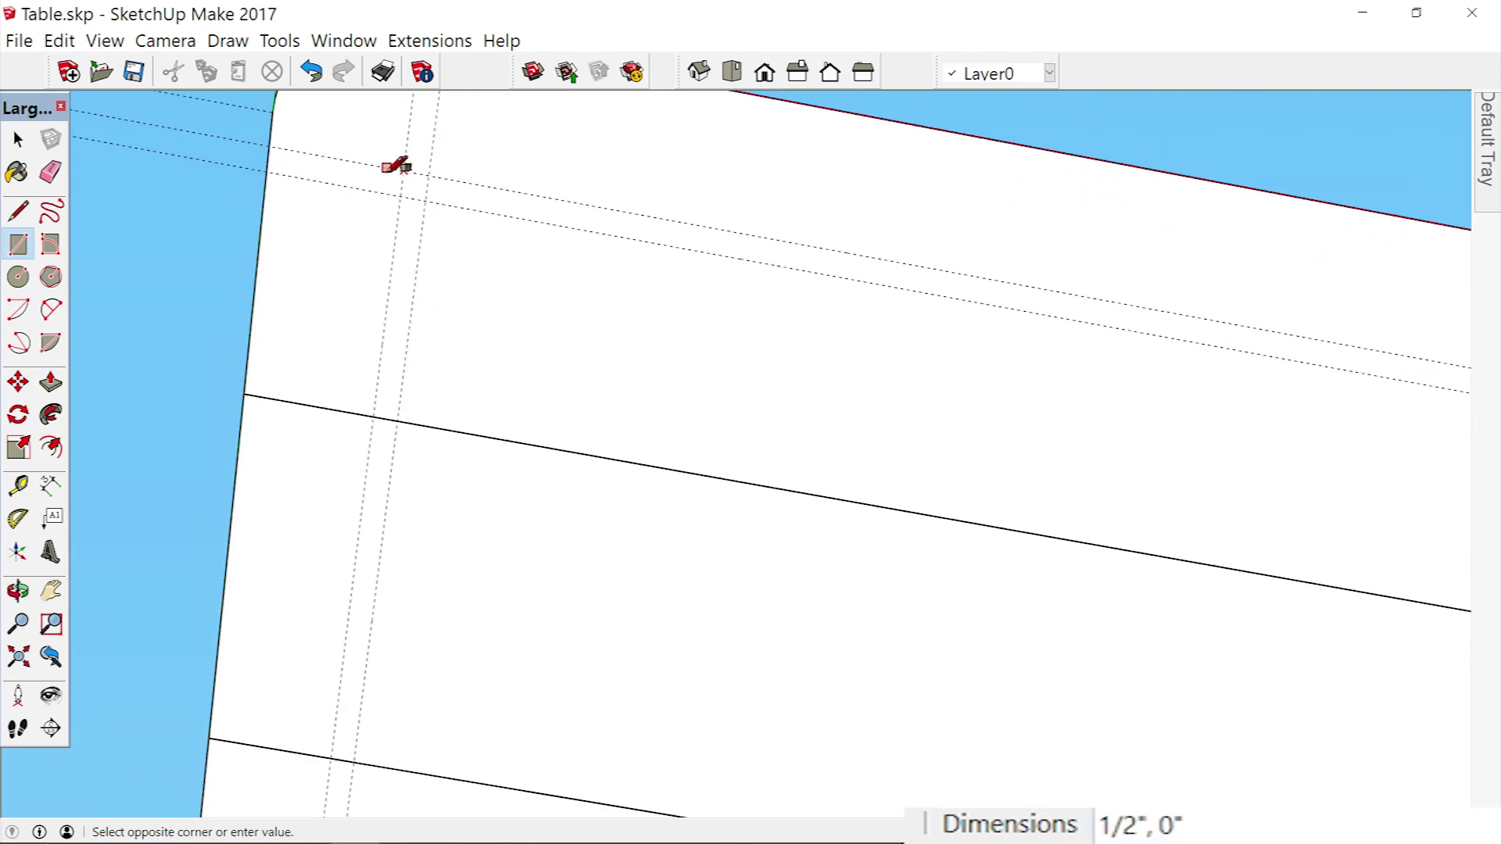
scroll(547, 192, down, 2)
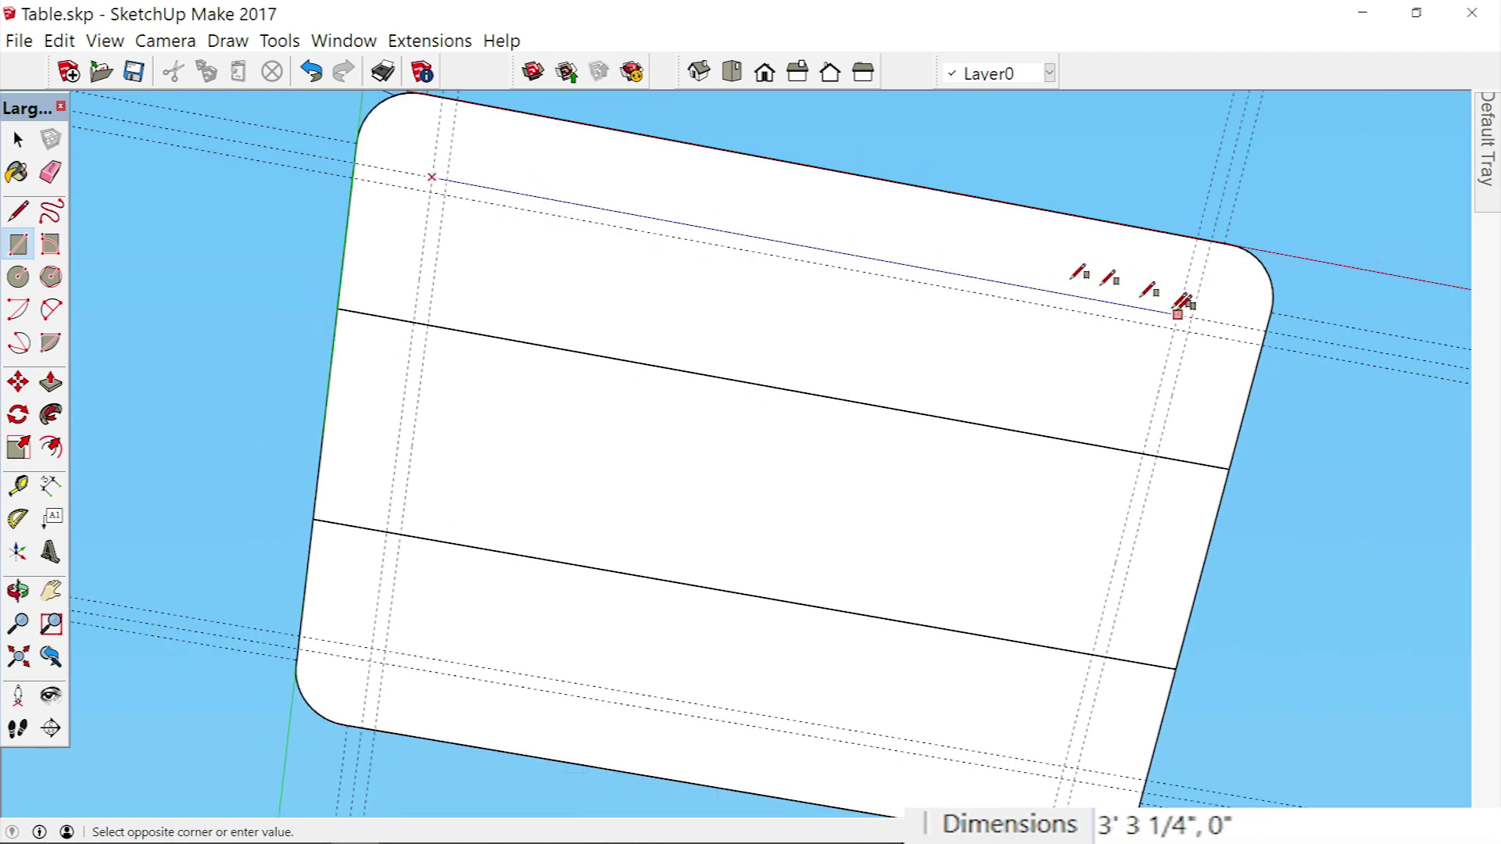
scroll(1188, 313, up, 4)
click(1177, 321)
scroll(1214, 286, down, 3)
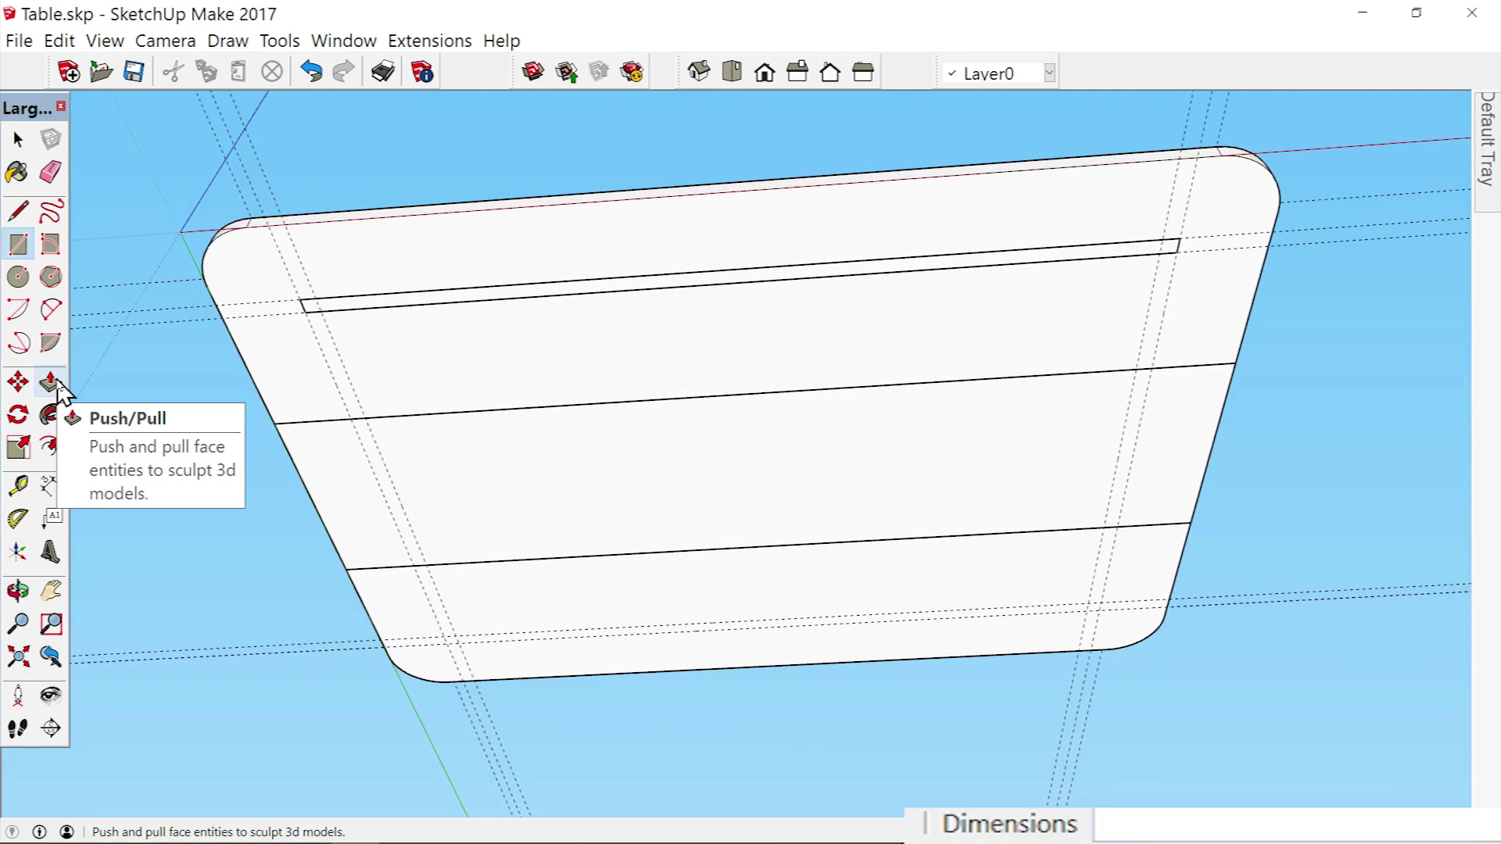
Push/Pull the first long apron's rectangle 5 1/2" out from the underside.
click(55, 382)
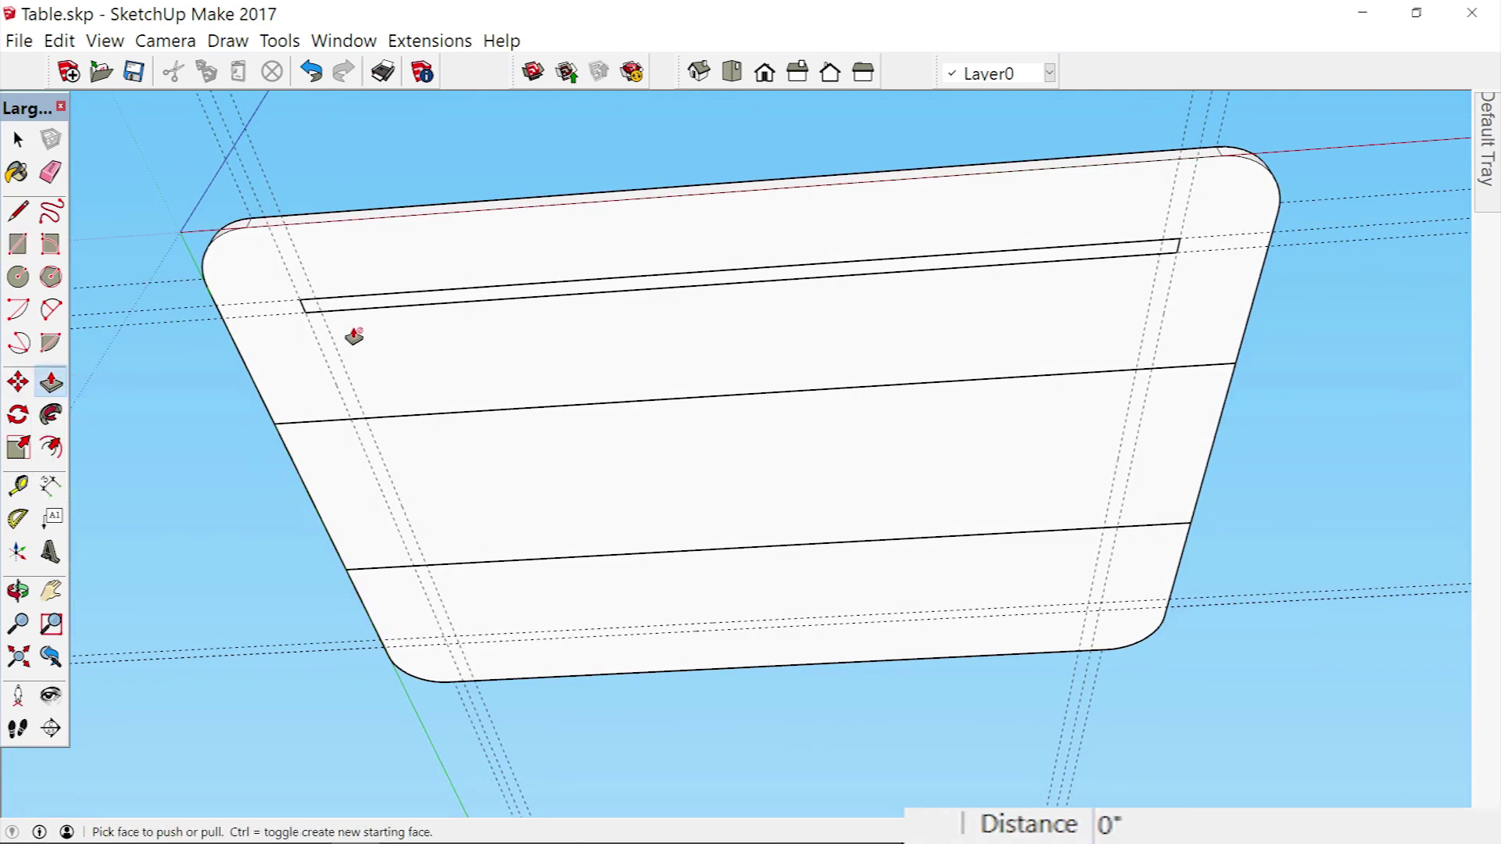
drag(345, 312, 348, 348)
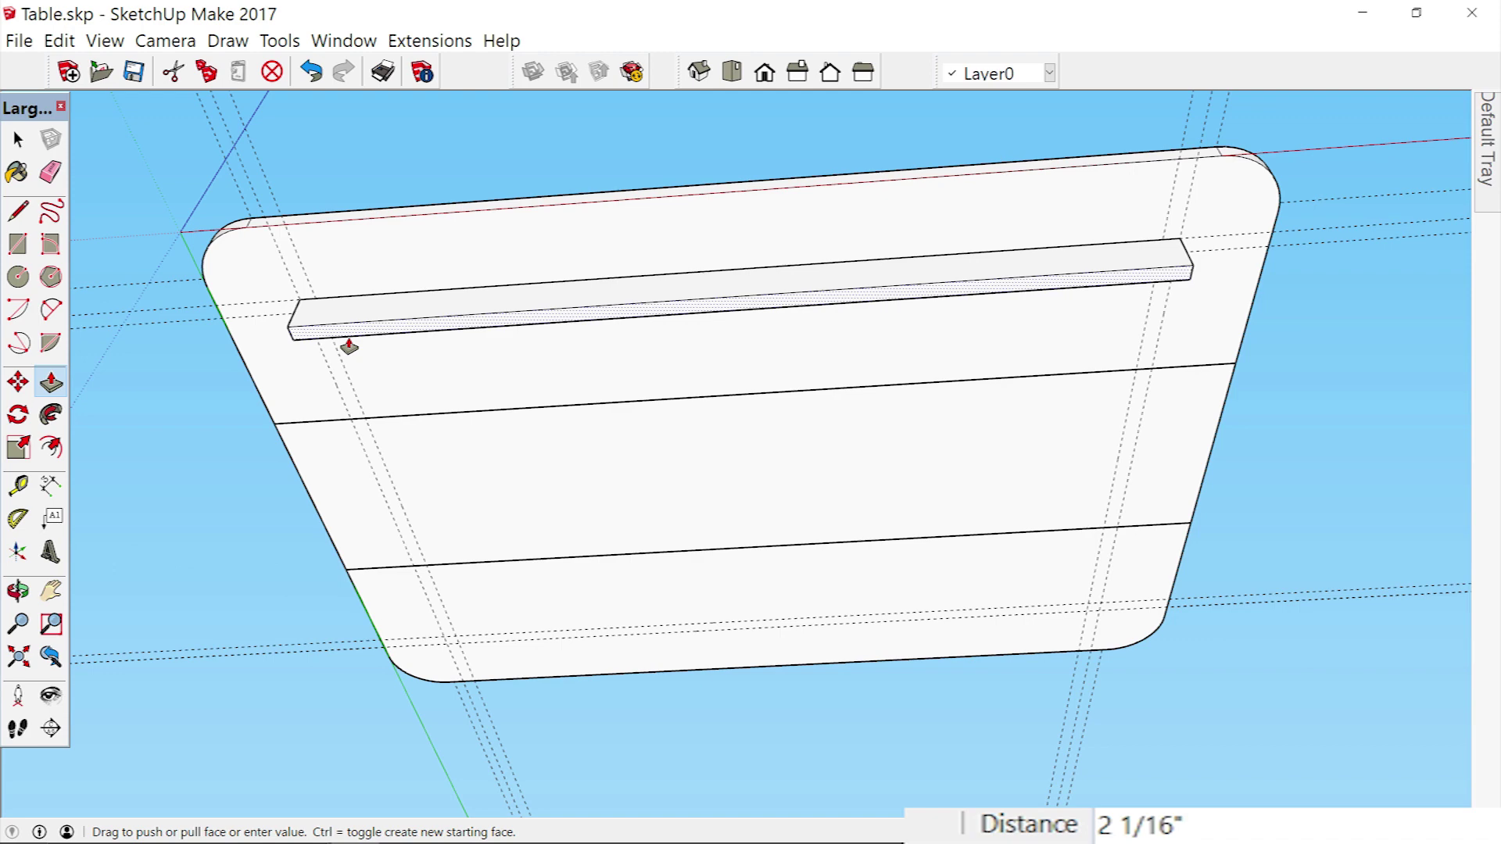
text(5)
key(Return)
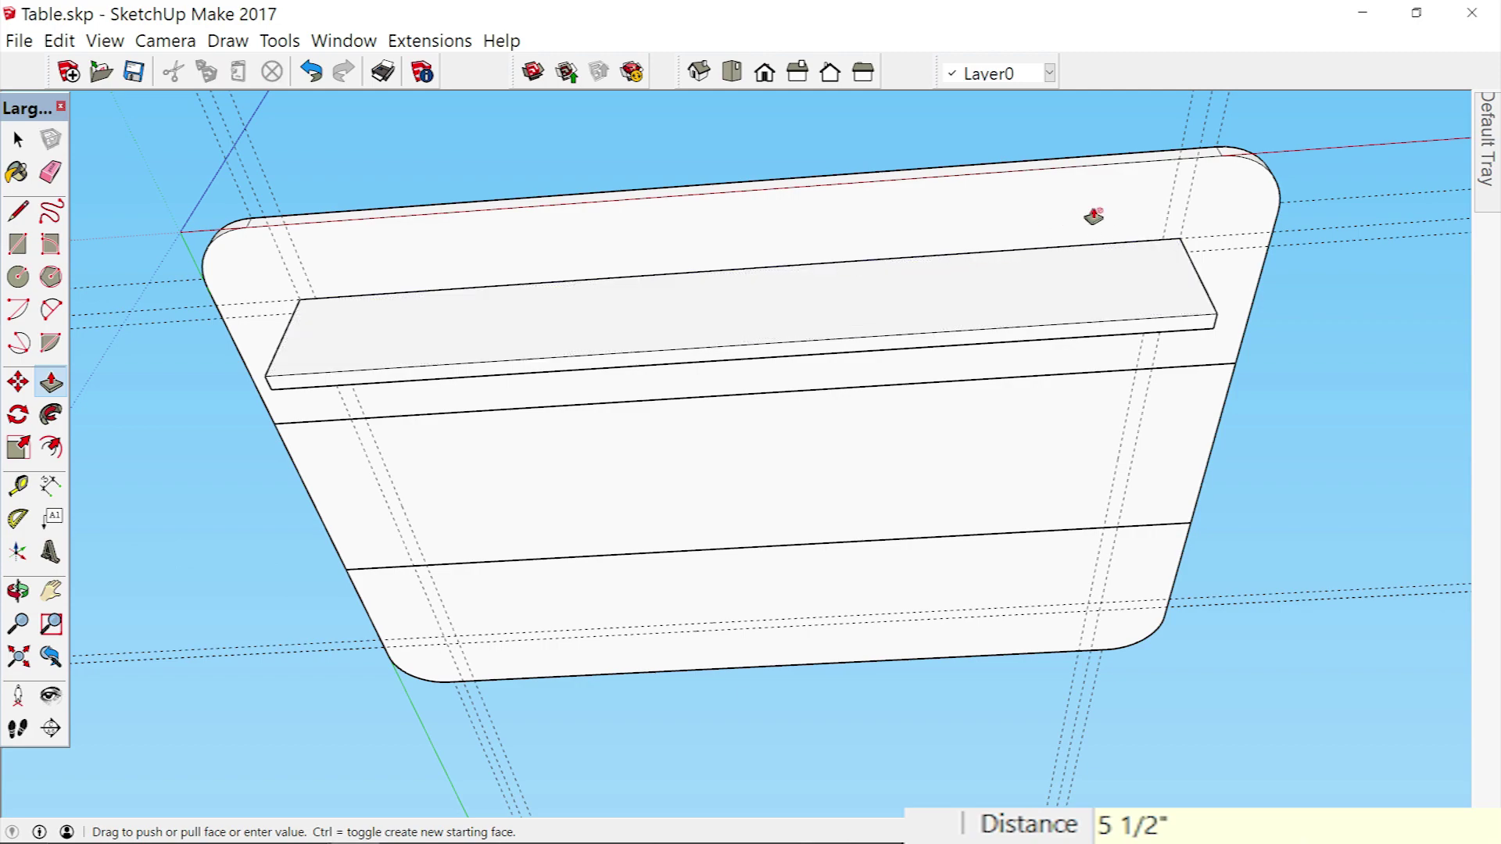
middle_drag(1110, 215, 1110, 215)
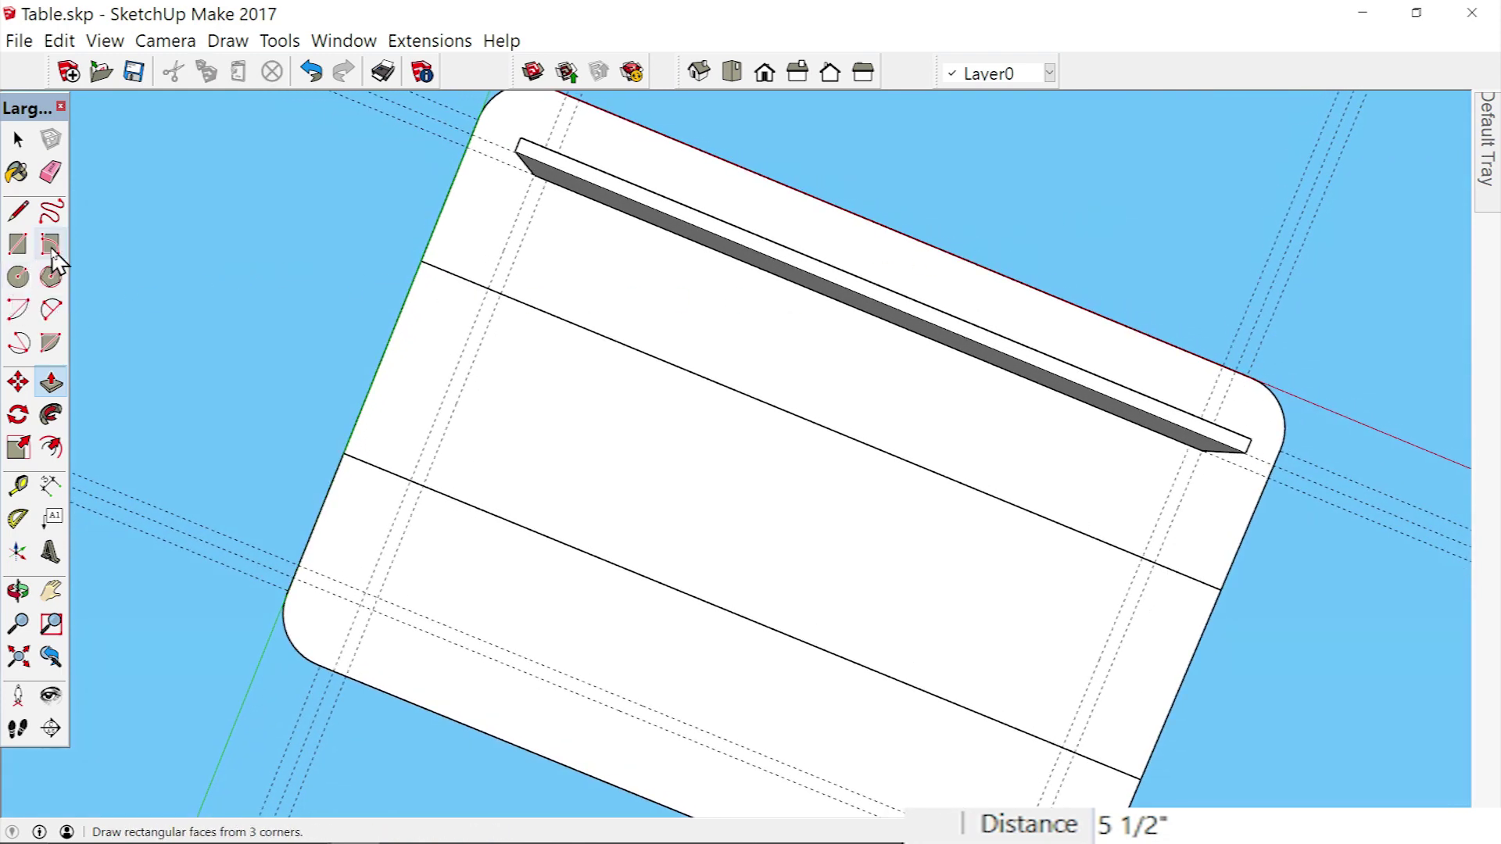
Draw a 3' 4" by 3/4" rectangle for the second long apron between the paired guides along the opposite long edge.
click(18, 244)
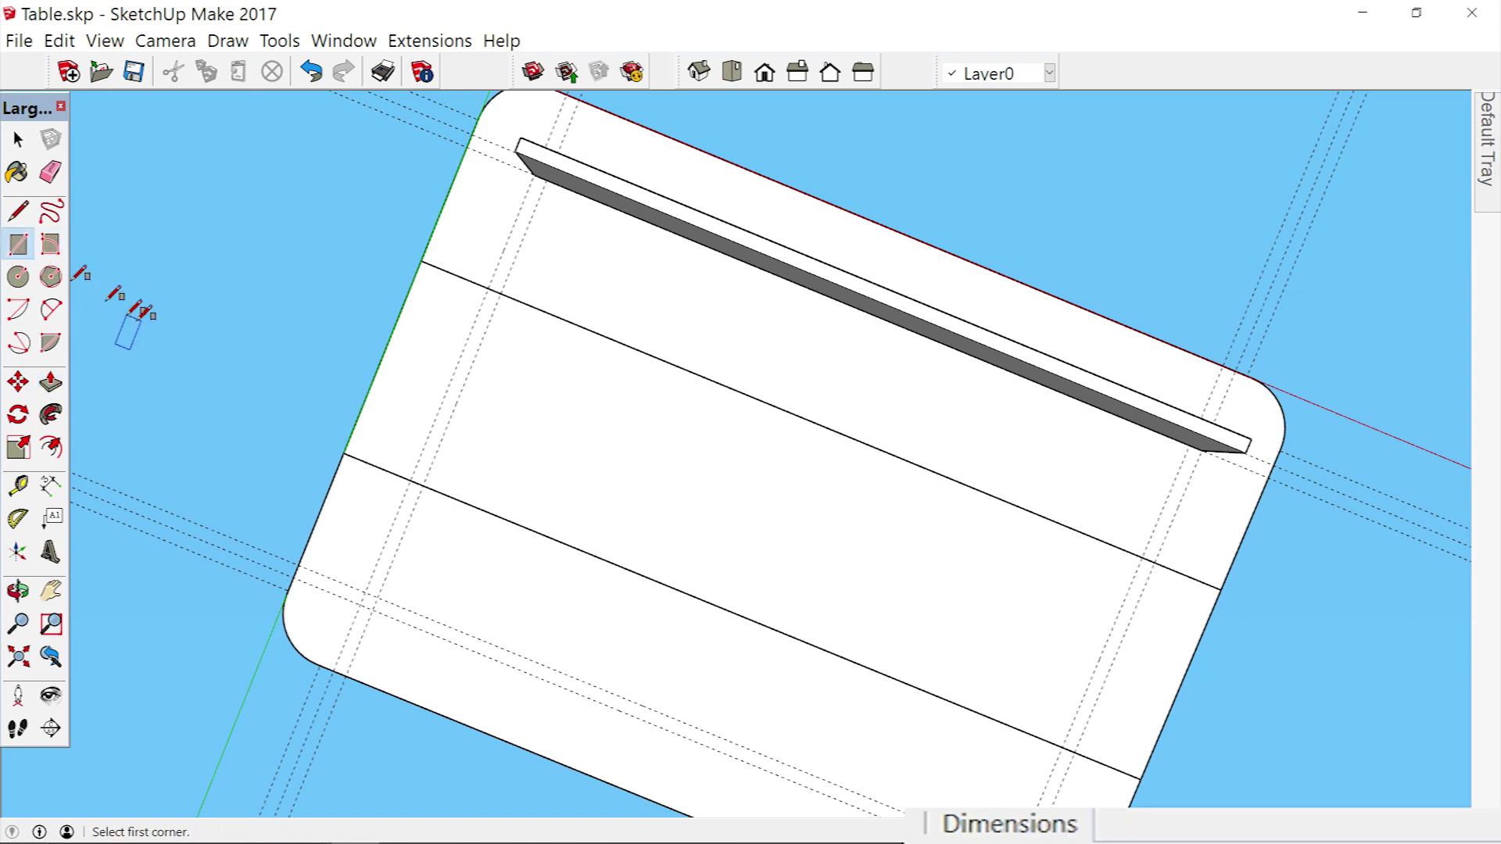
click(365, 592)
scroll(361, 559, down, 3)
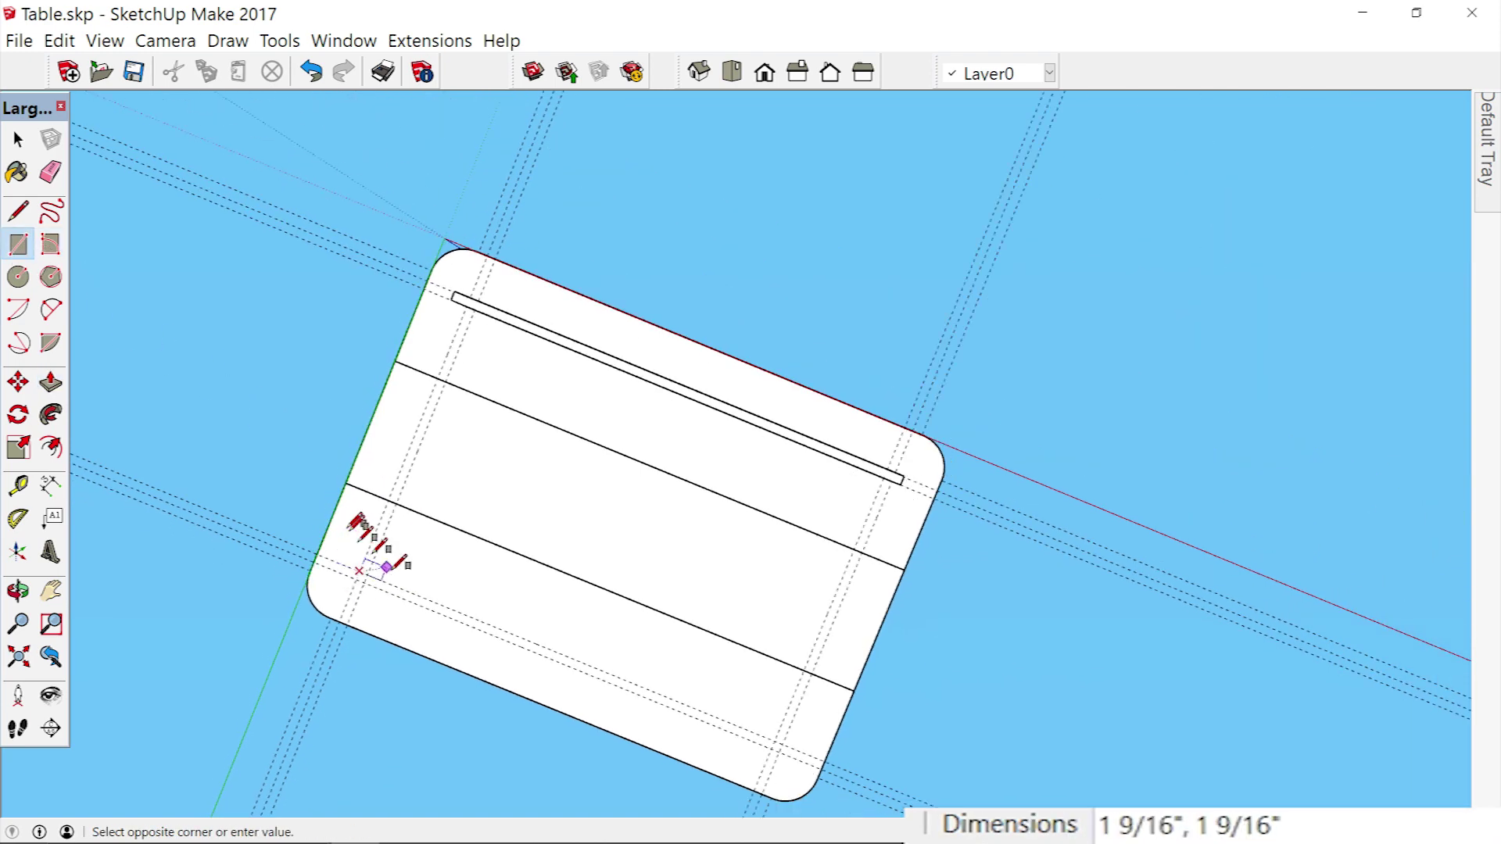
scroll(794, 754, up, 5)
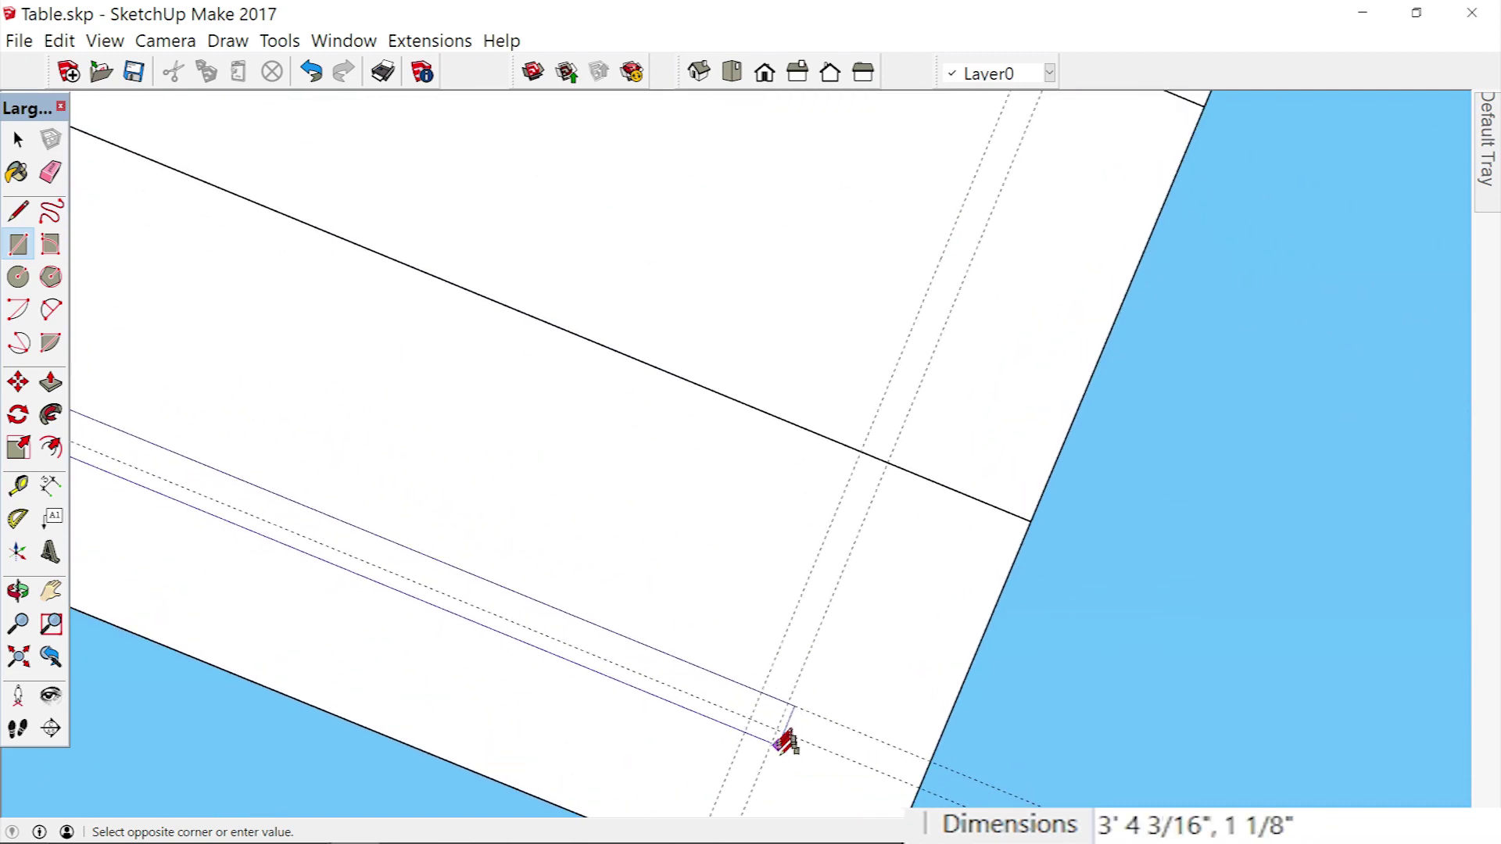
click(781, 727)
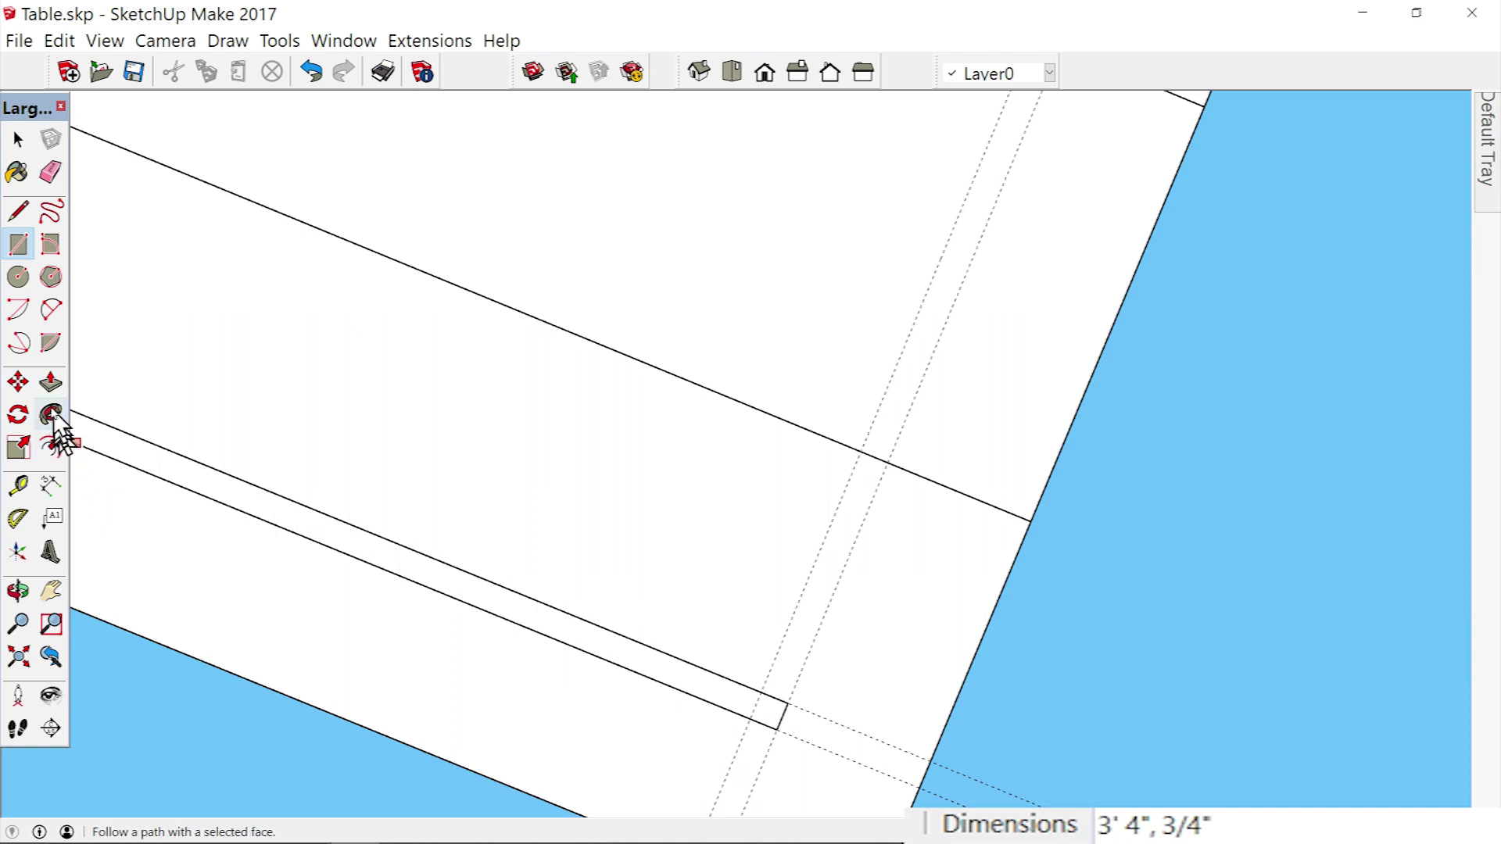
Push/Pull the second long apron's rectangle out 5 1/2", matching the height of the first long apron.
click(50, 382)
click(227, 499)
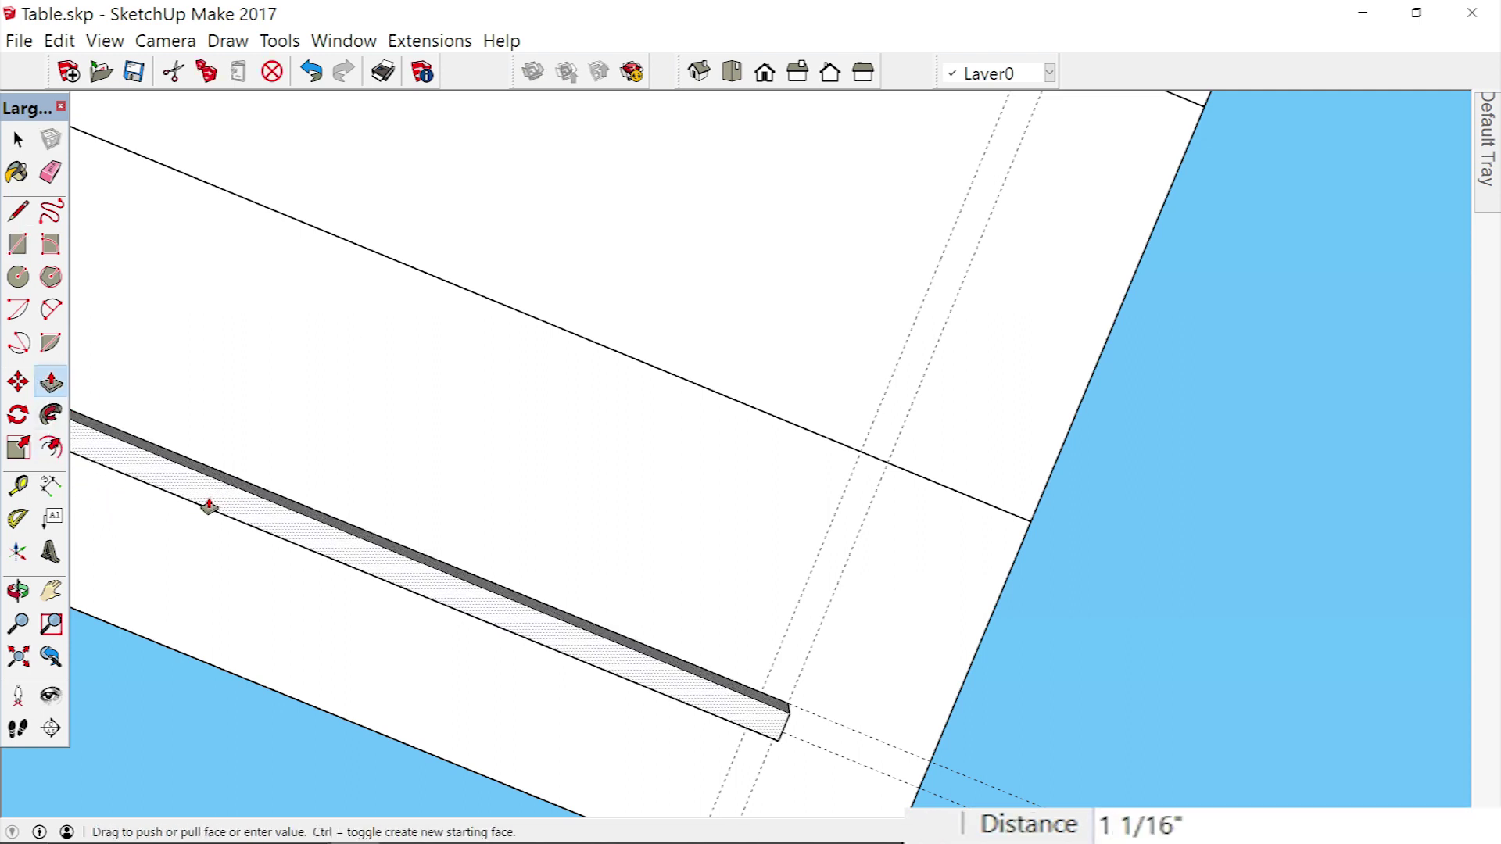
scroll(209, 506, down, 6)
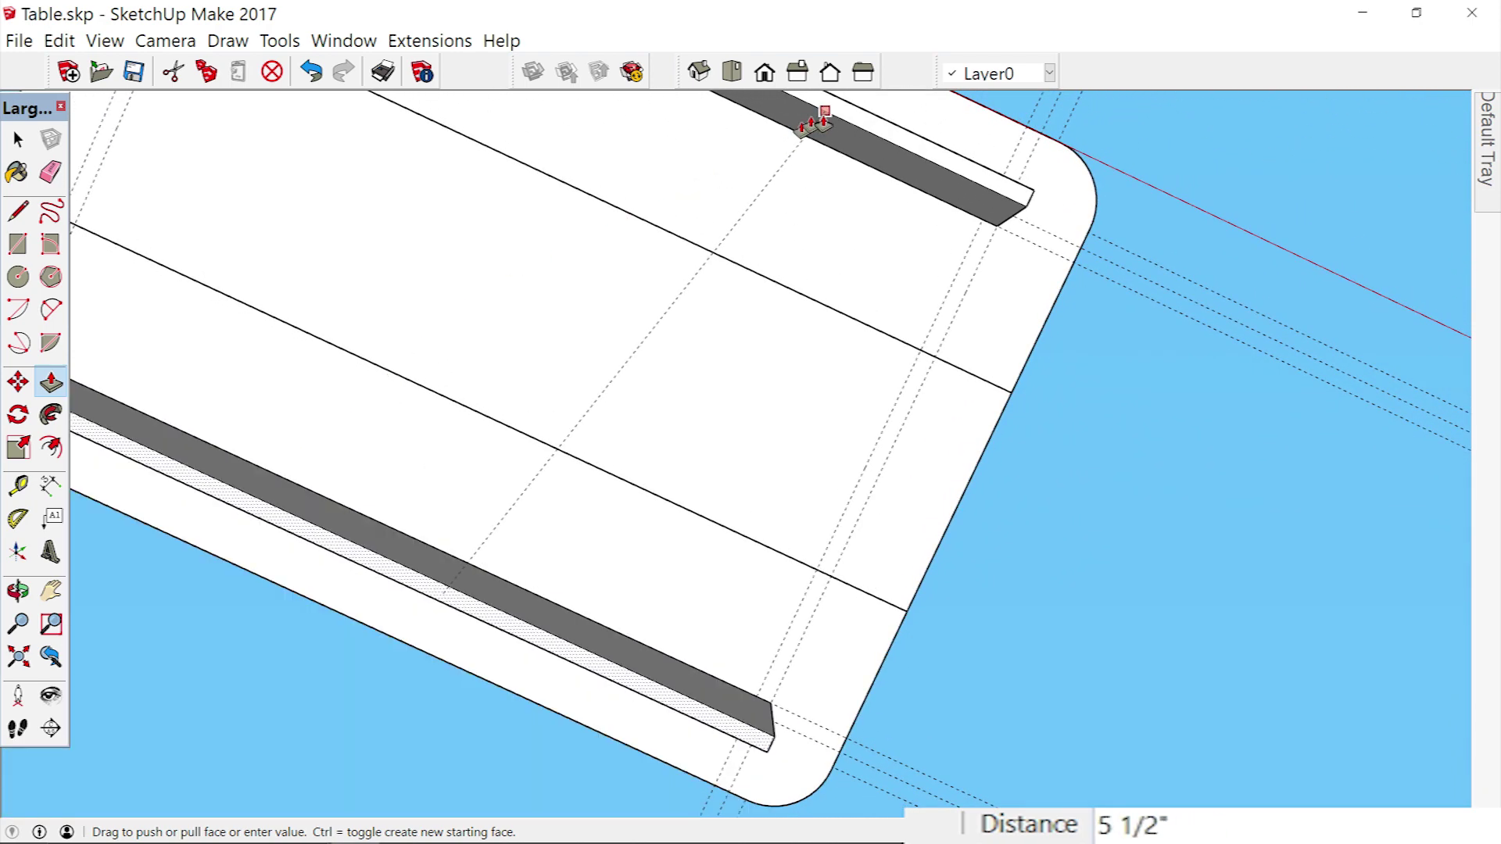
click(826, 117)
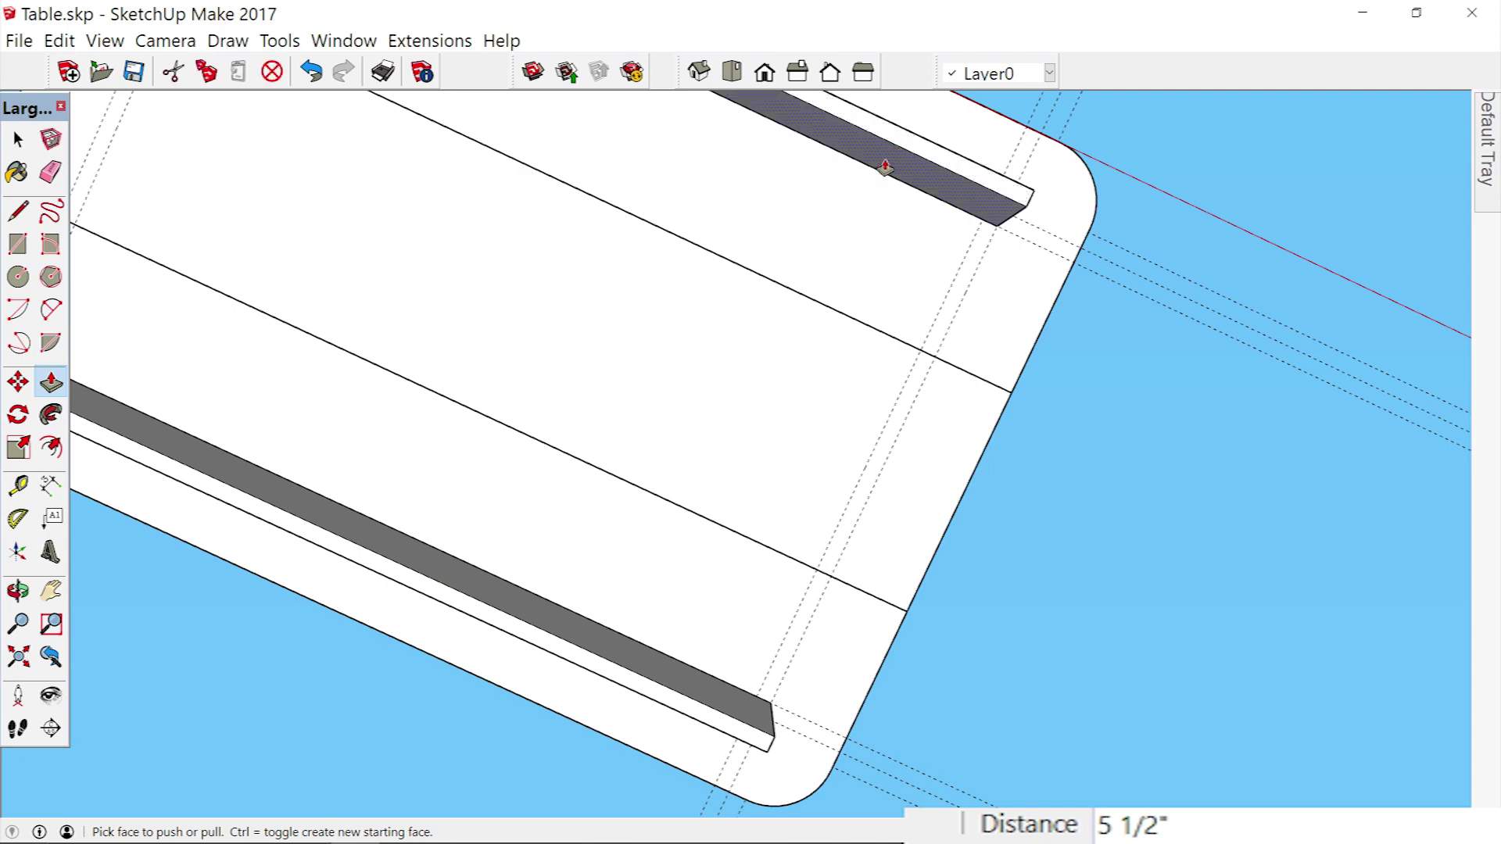
Draw a 2' 1" by 3/4" rectangle between the two long aprons, along the paired guides at the short edge away from the green axis.
scroll(885, 167, down, 5)
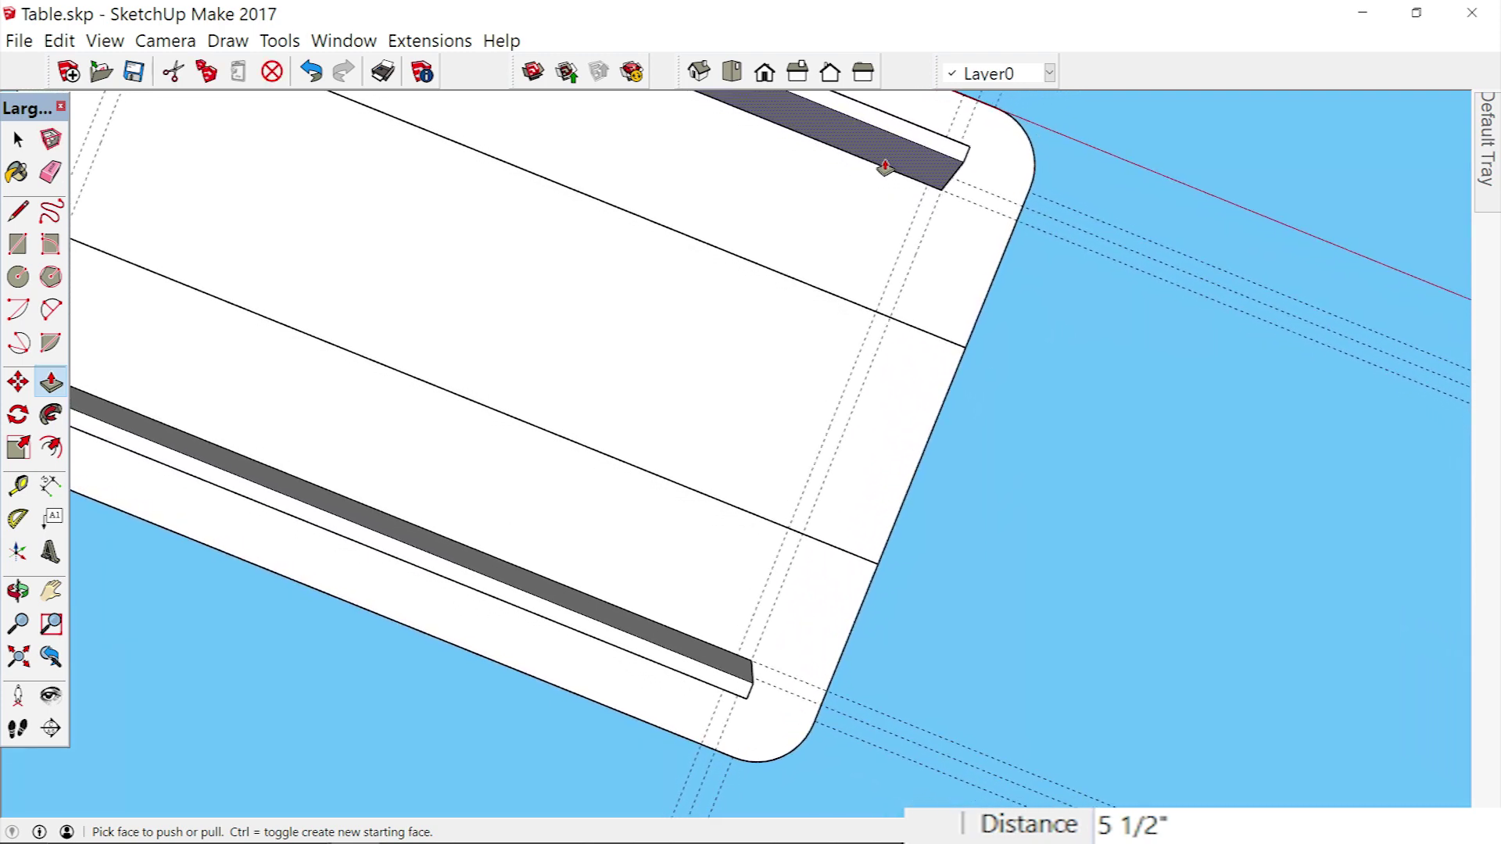
scroll(885, 168, down, 3)
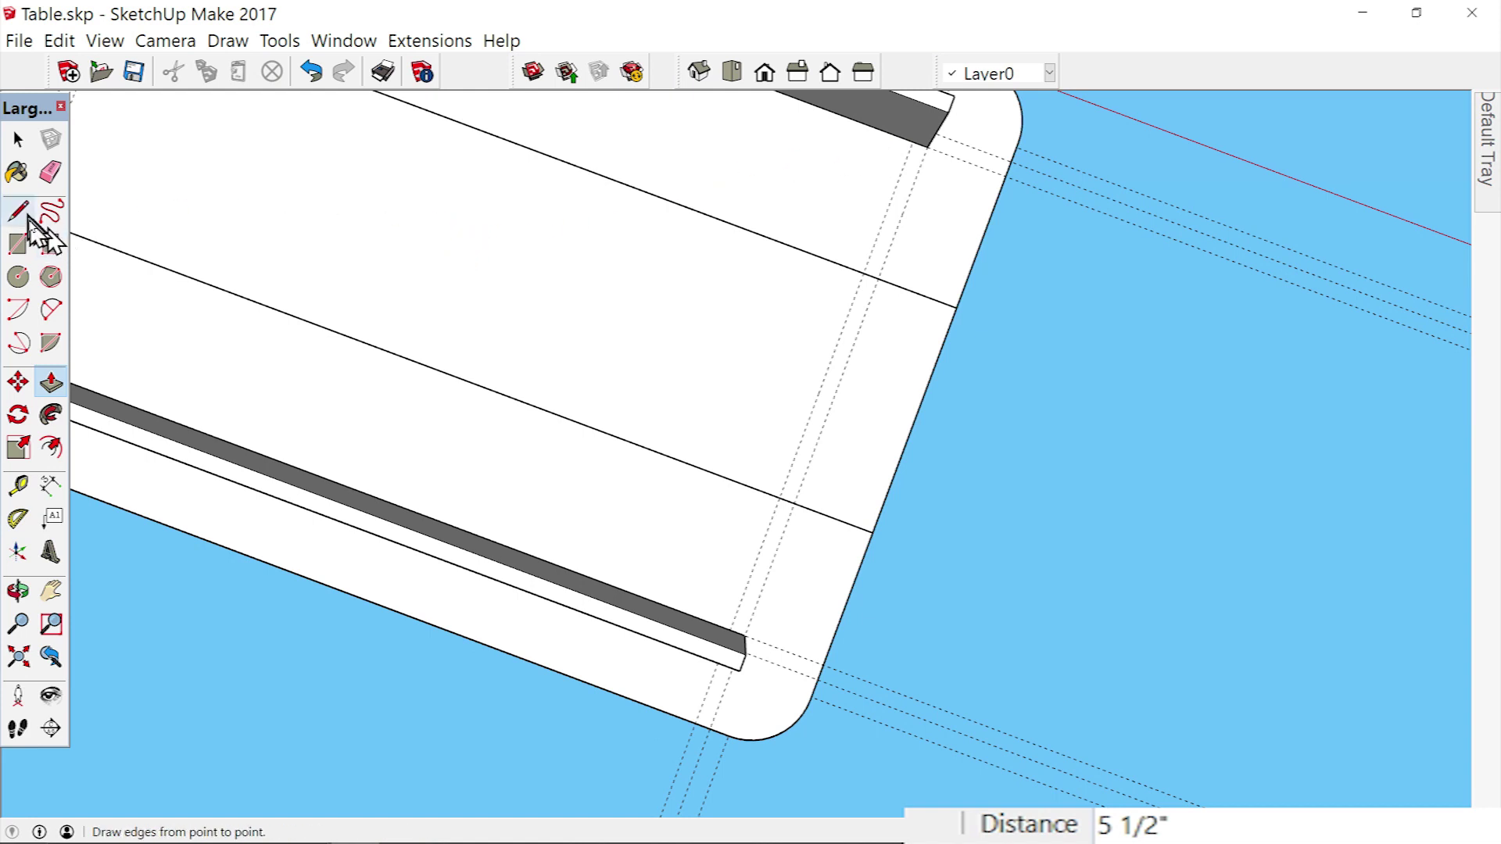
click(18, 244)
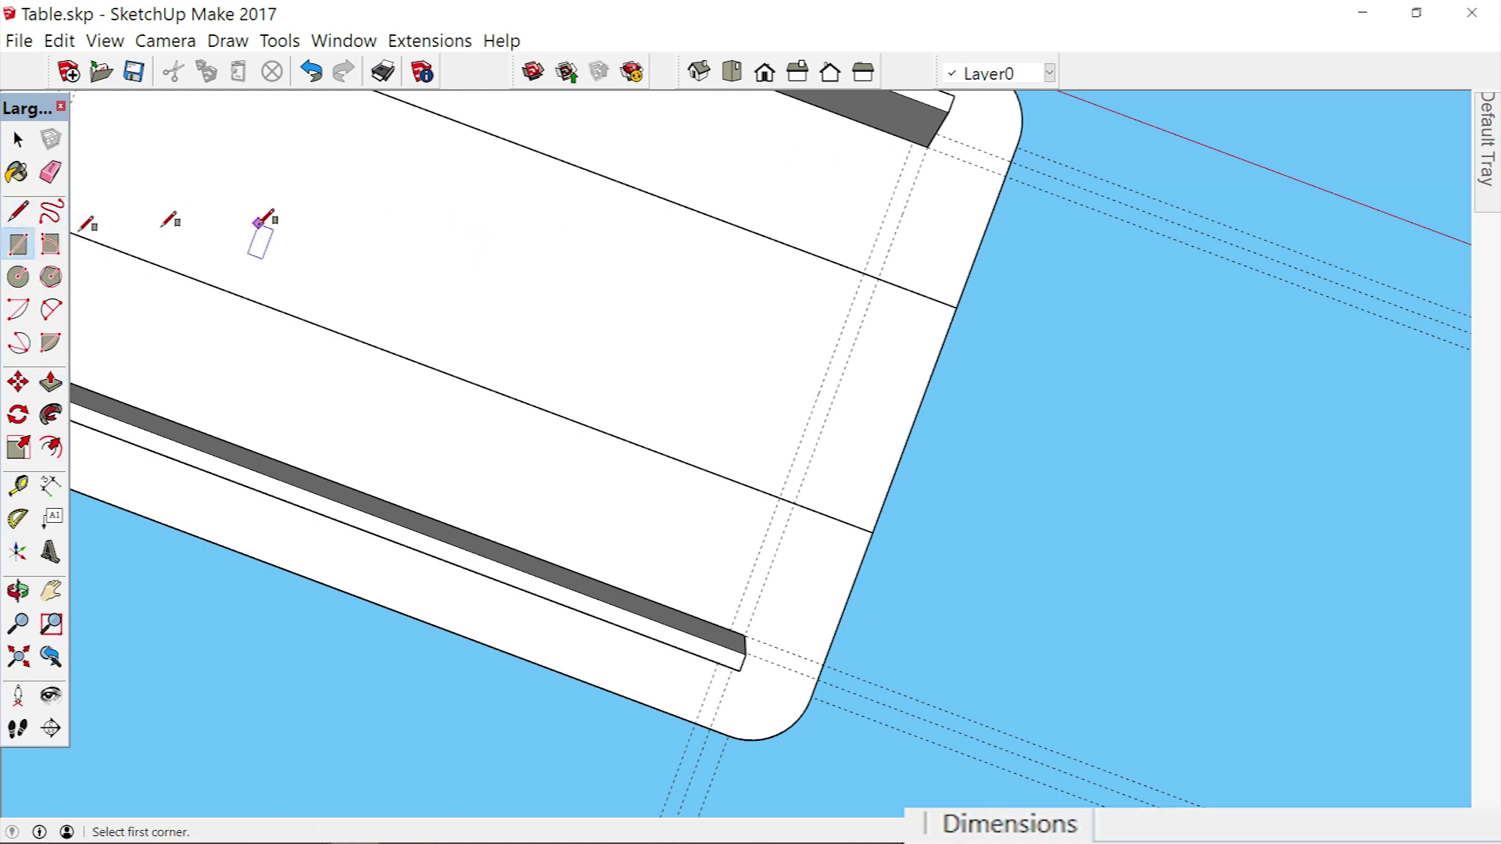
click(915, 141)
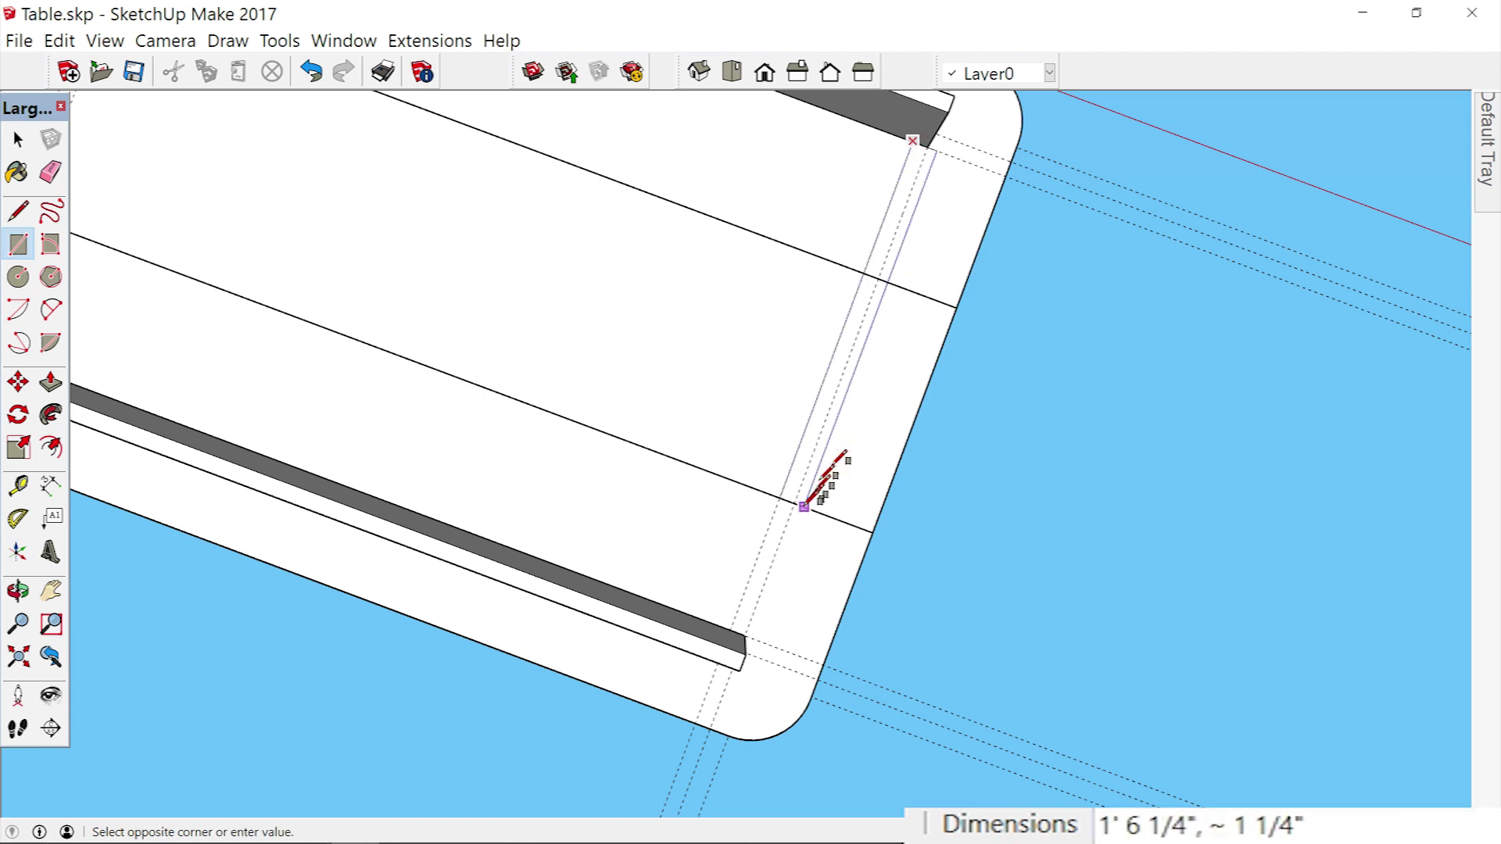
click(747, 628)
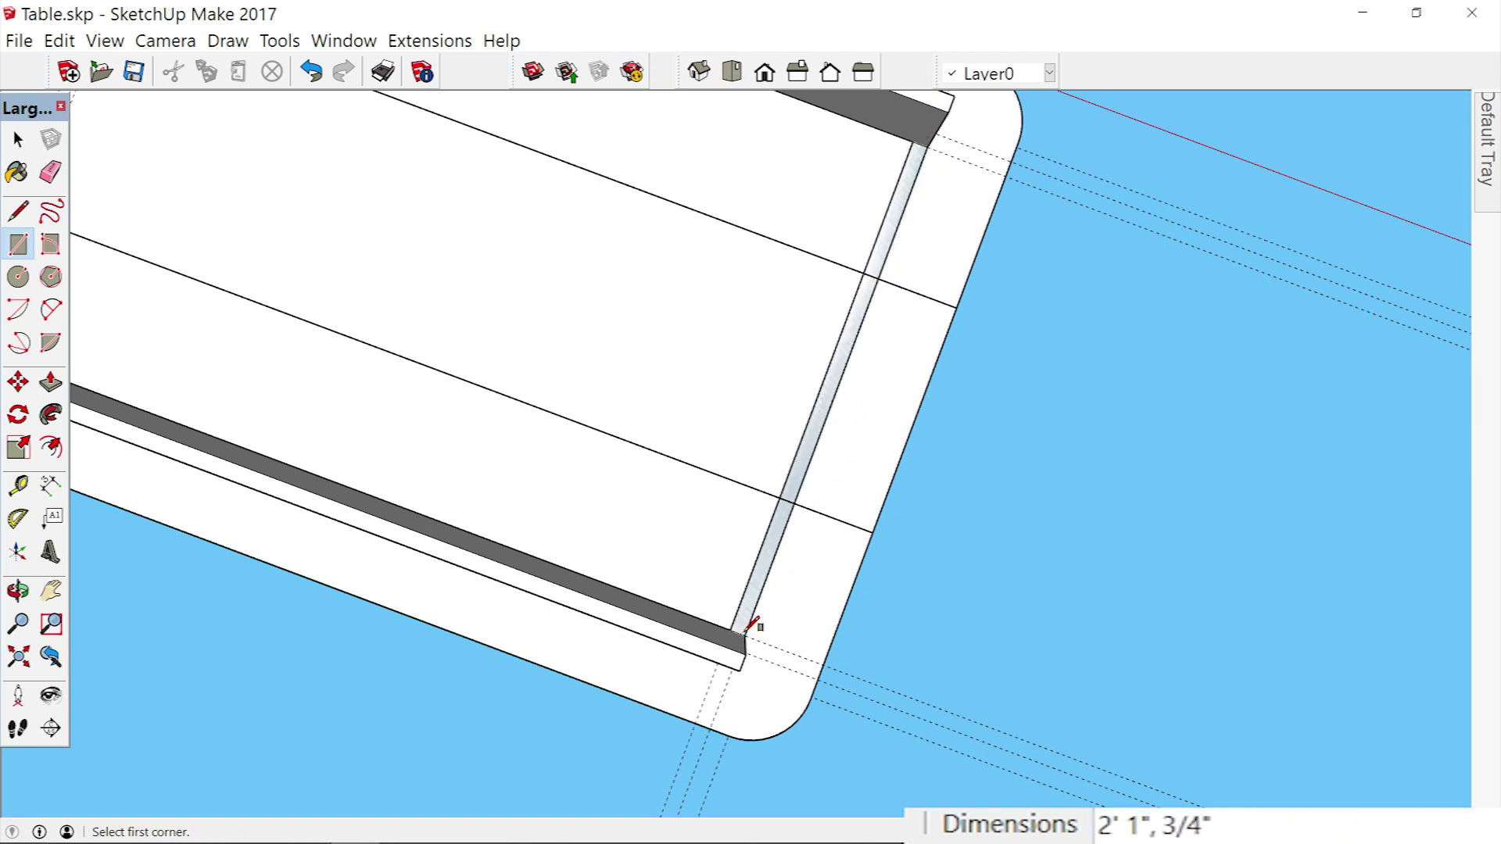
Push/Pull this short apron's rectangle out 5 1/2", level with the long aprons.
click(50, 382)
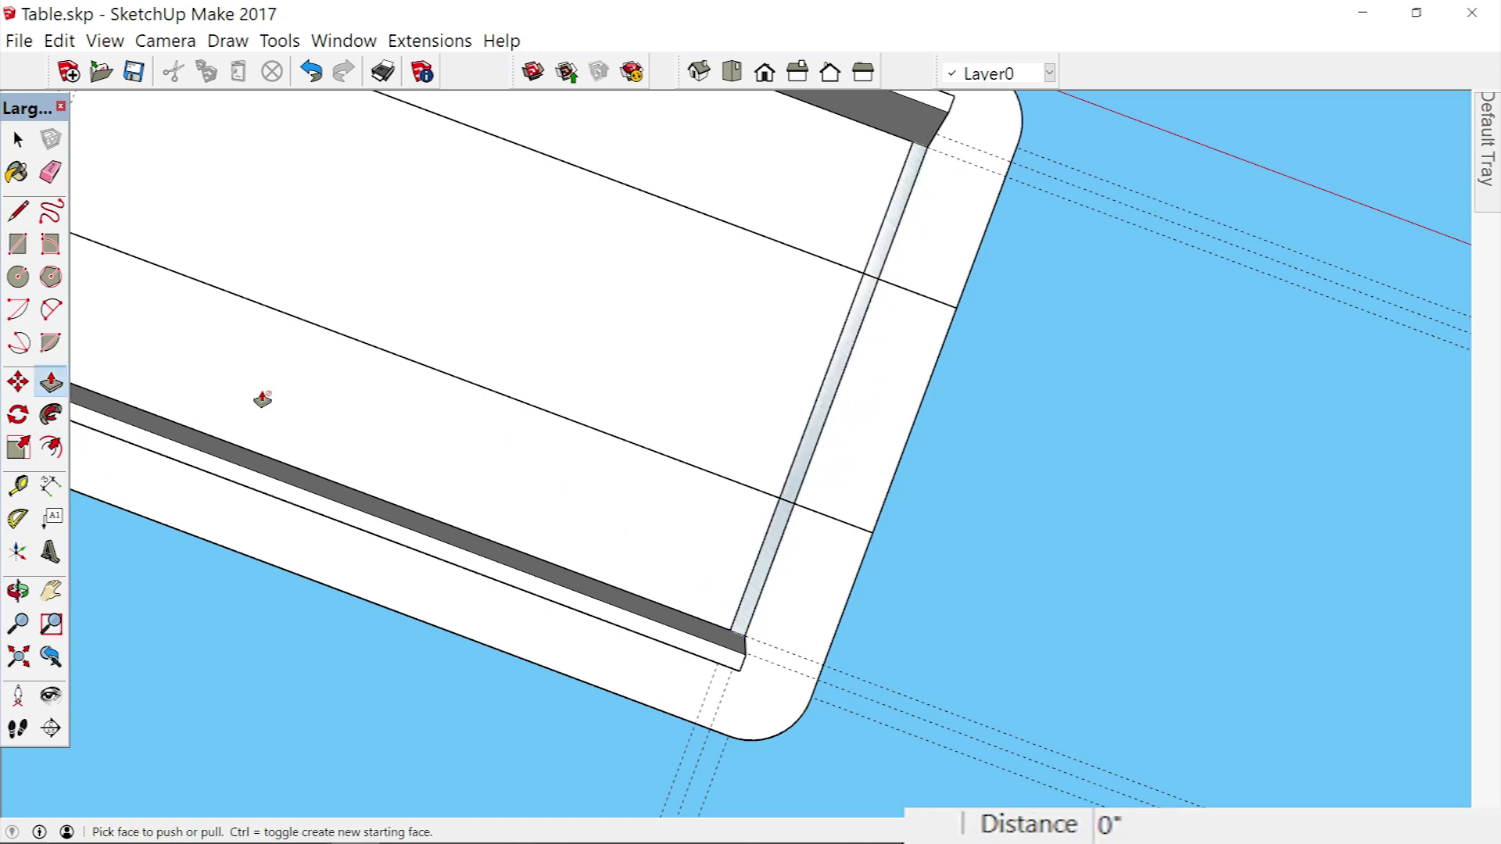
click(777, 521)
drag(774, 526, 575, 609)
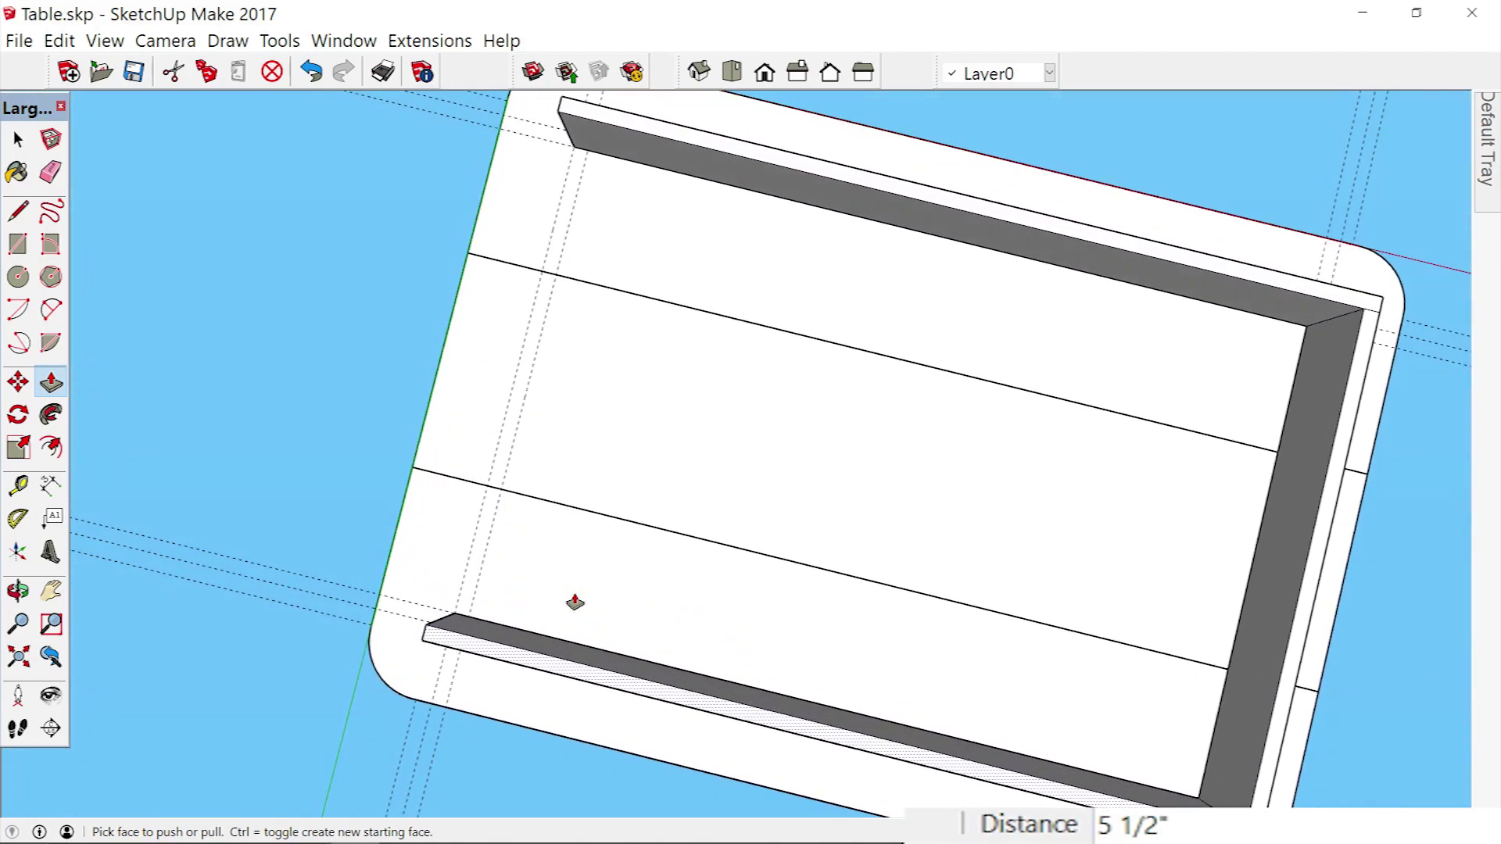
key(ctrl+z)
Draw a 2' 1" by 3/4" rectangle between the long aprons along the paired guides at the short edge near the green axis.
key(r)
scroll(575, 180, up, 4)
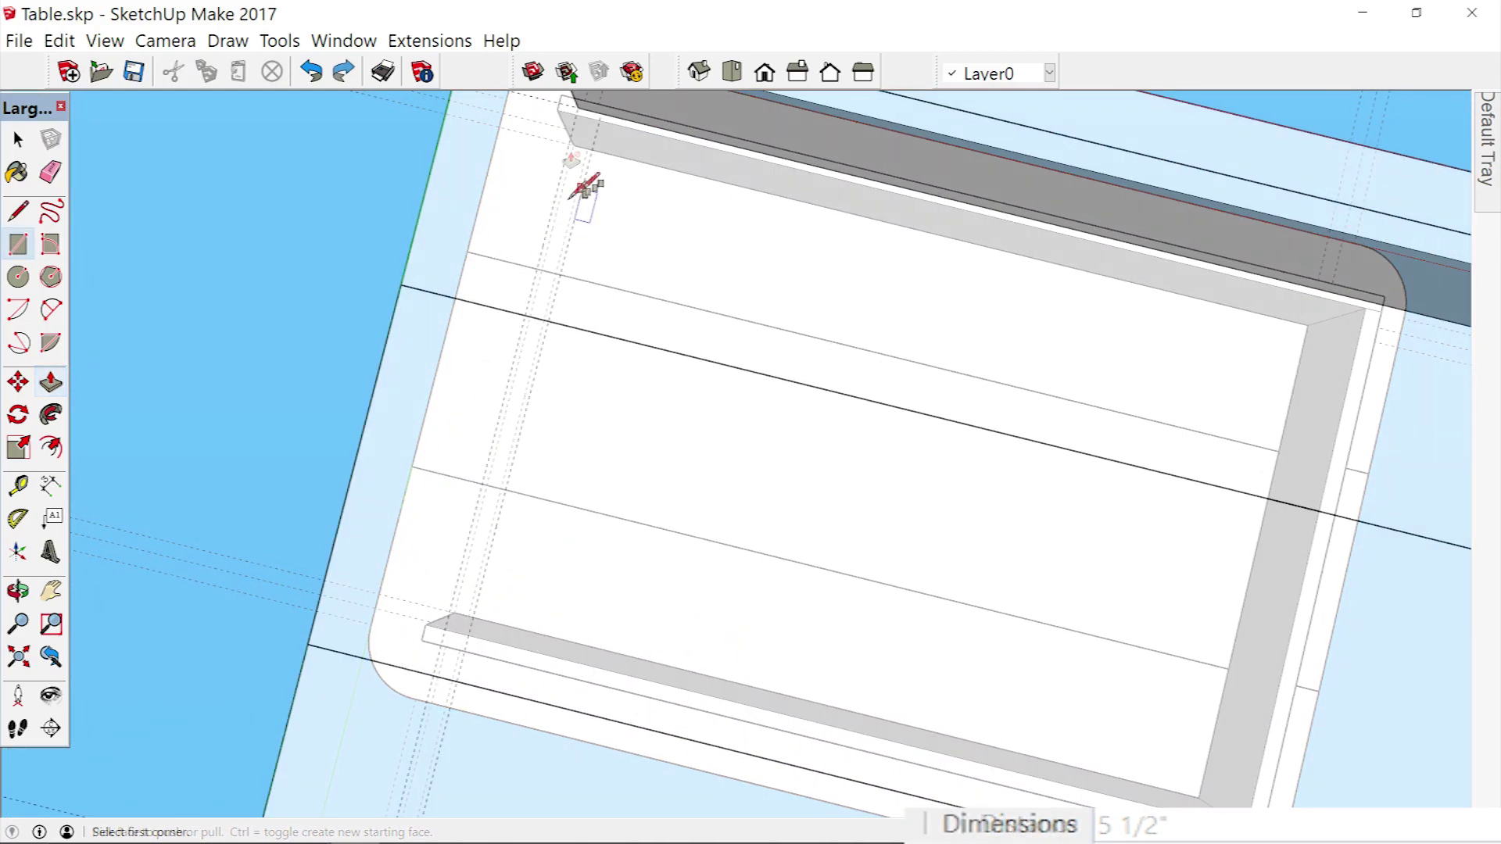
click(578, 106)
scroll(583, 109, down, 4)
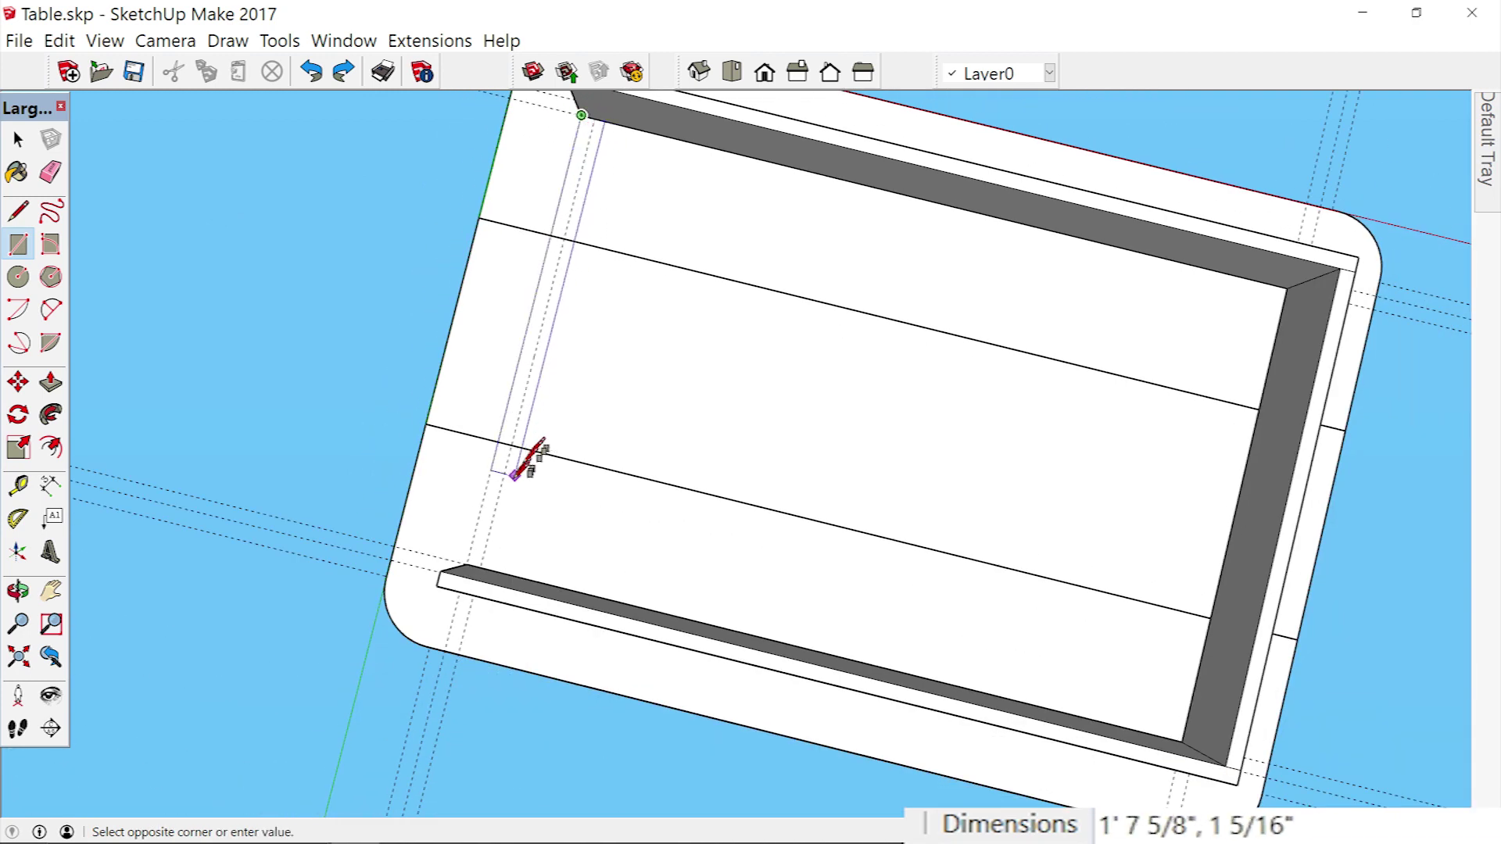
click(483, 564)
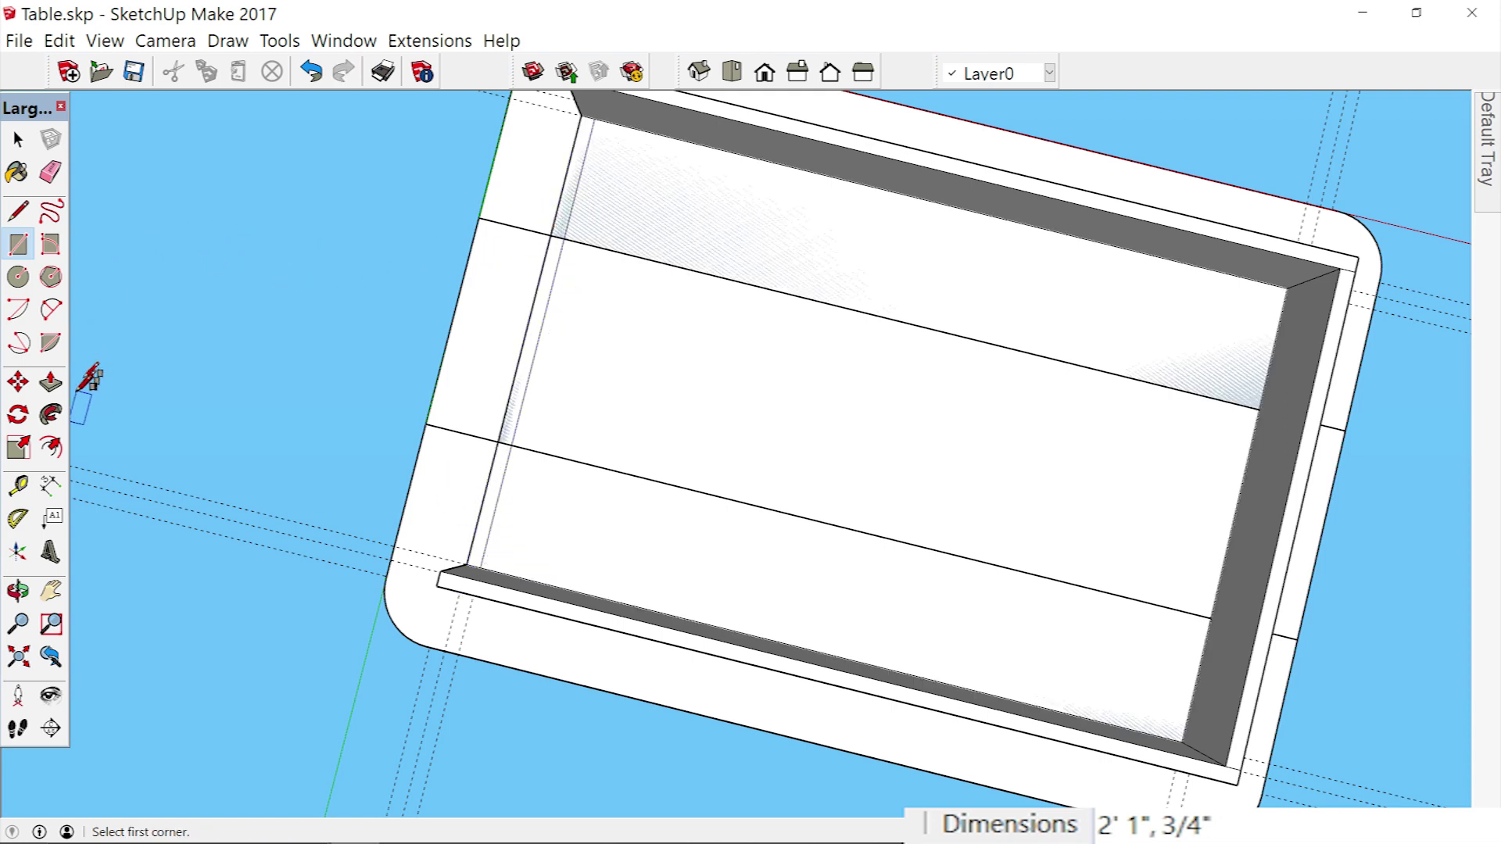
Push/Pull the short apron's rectangle near the green axis out 5 1/2", level with the long aprons.
click(51, 382)
click(526, 363)
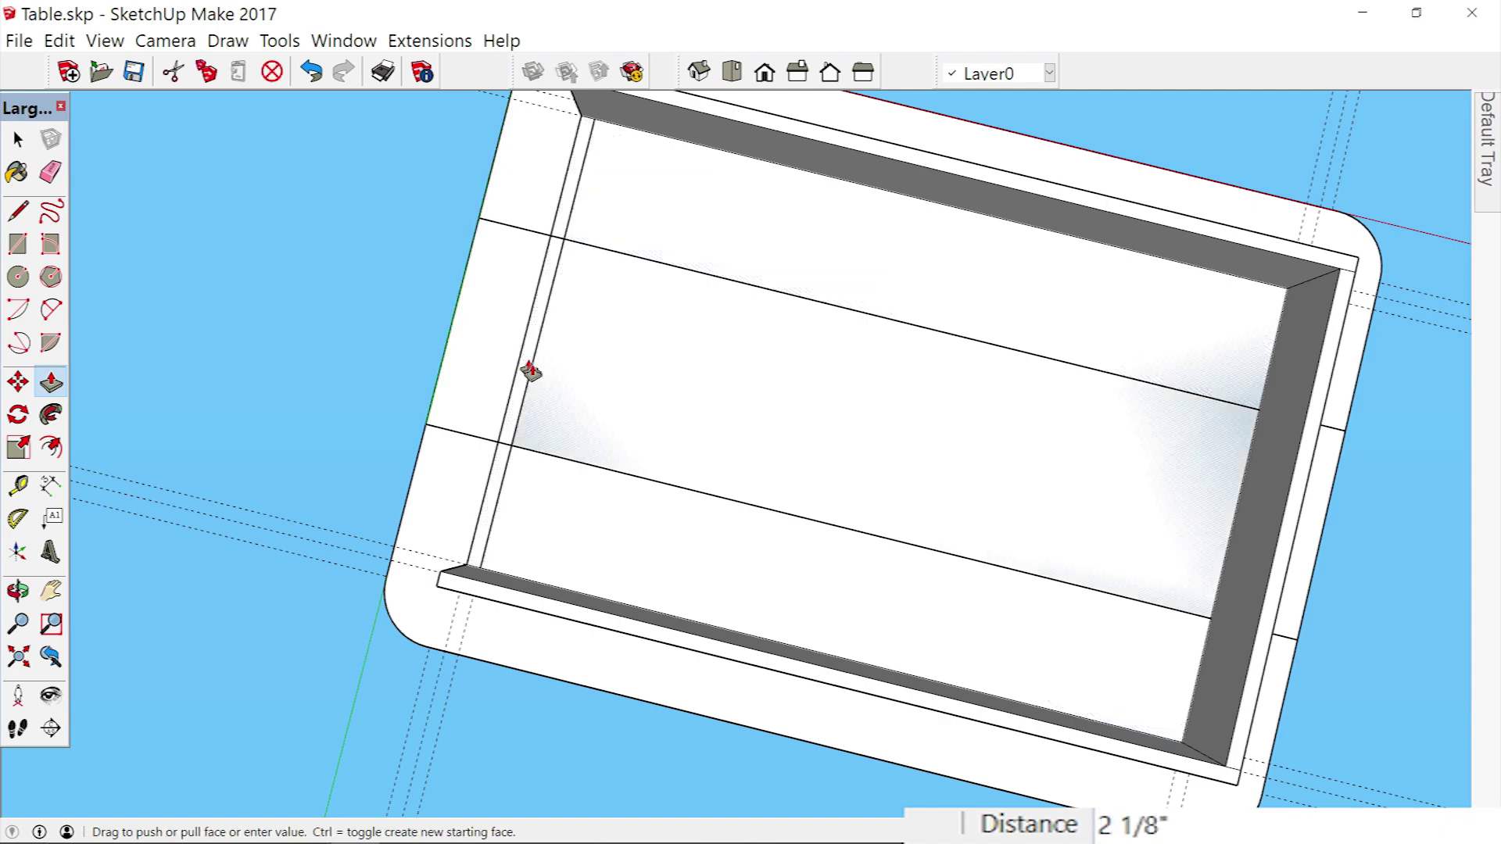
click(485, 600)
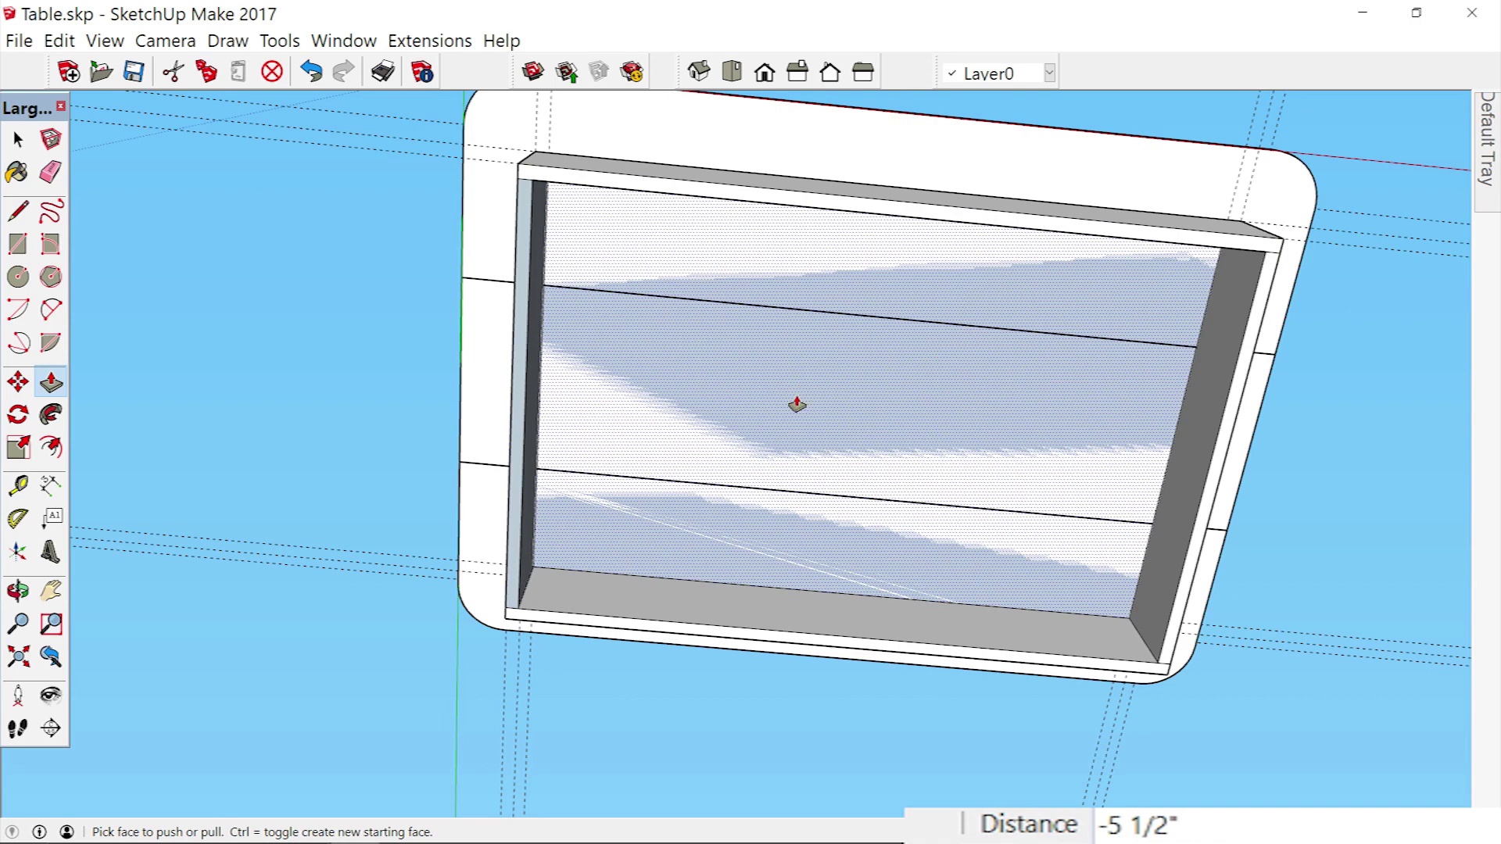
Hide the Top layer and delete the leftover face spanning the inside of the apron frame.
mouse_move(1487, 172)
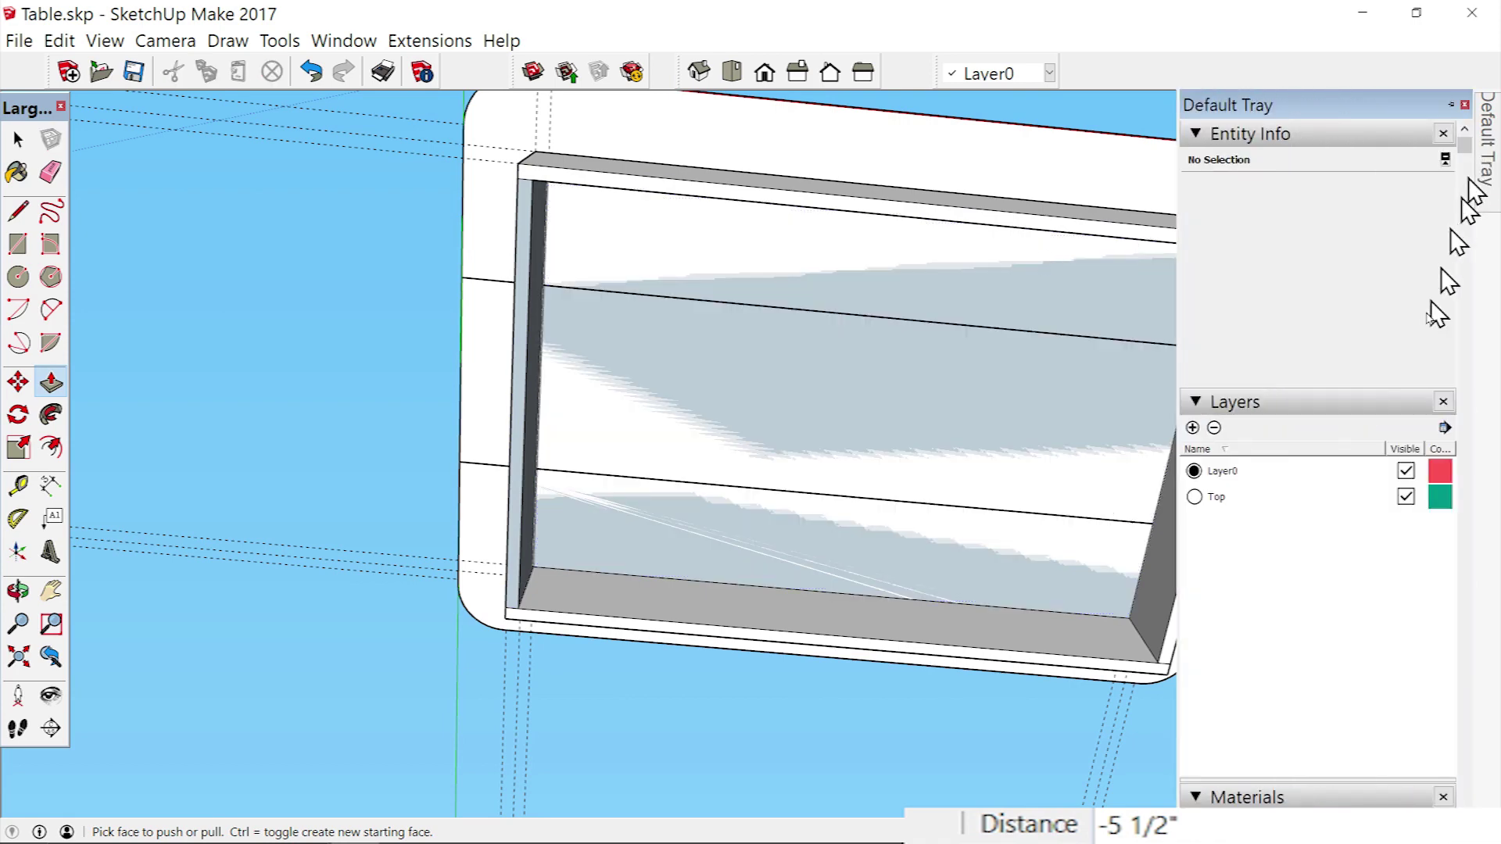
click(1404, 499)
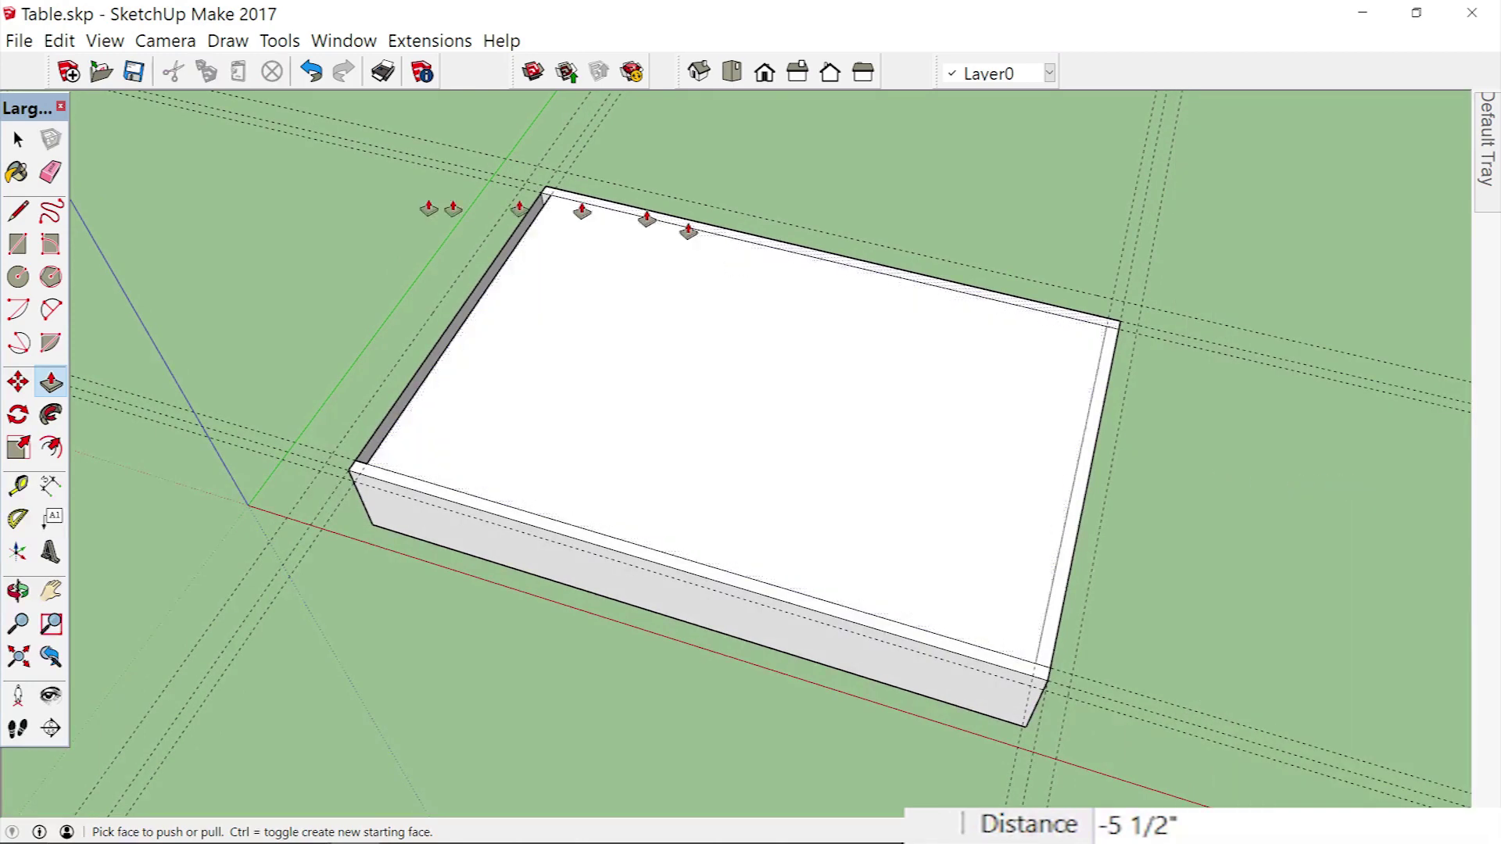
click(18, 140)
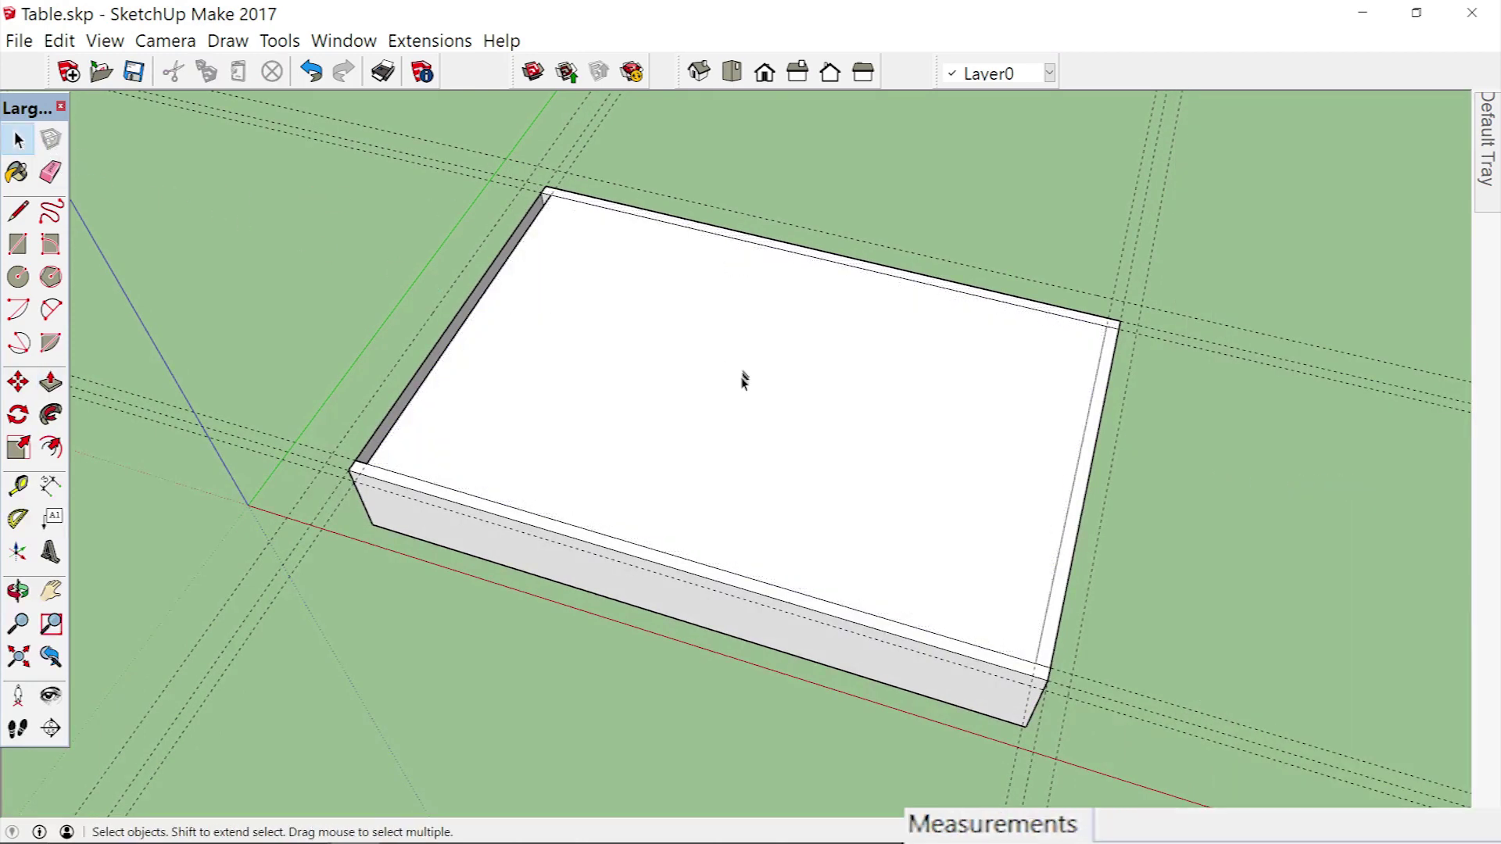
click(743, 381)
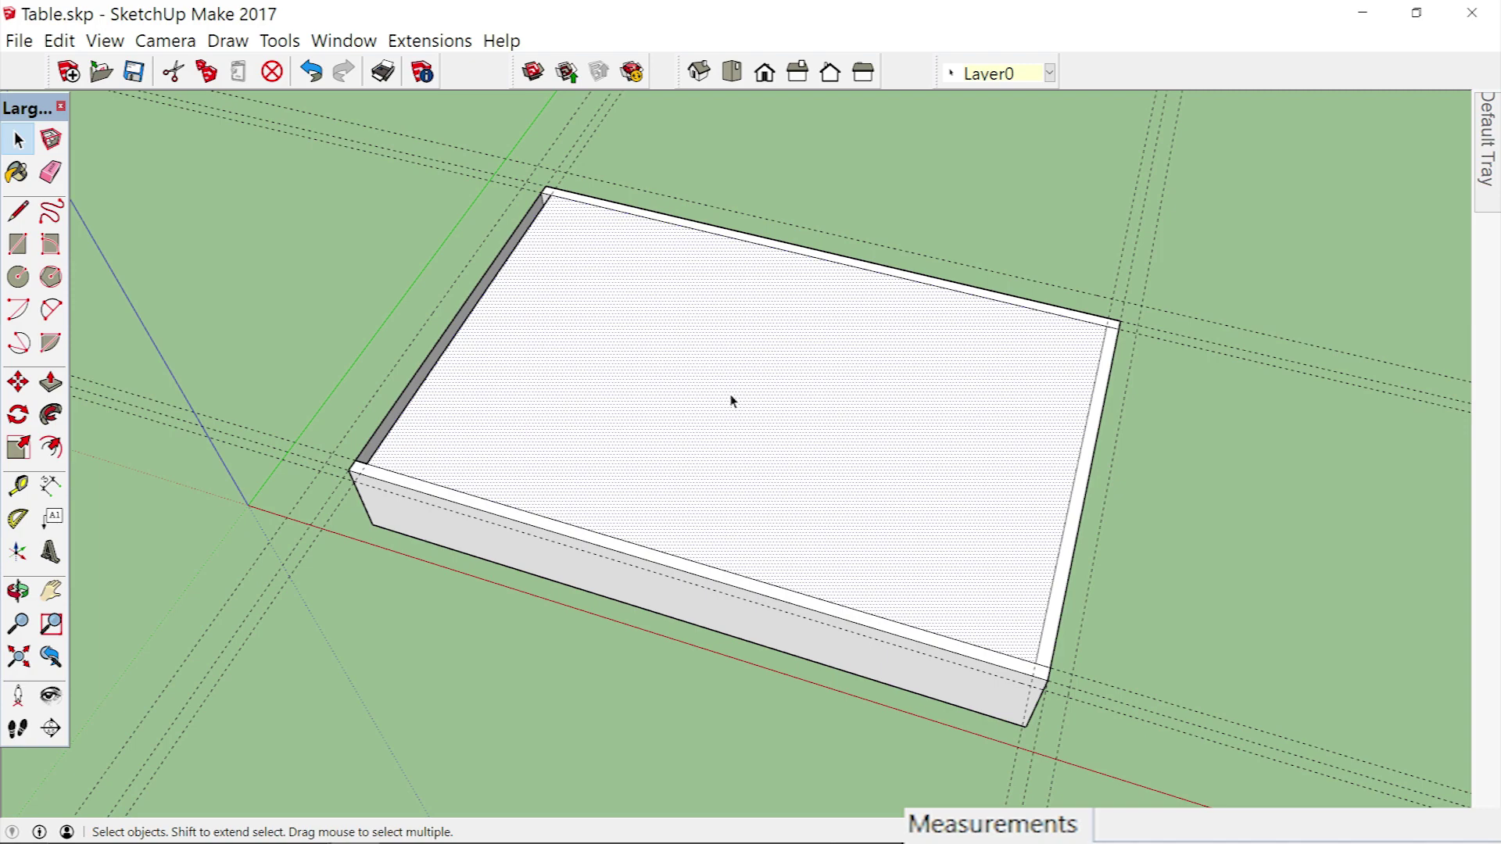
key(Delete)
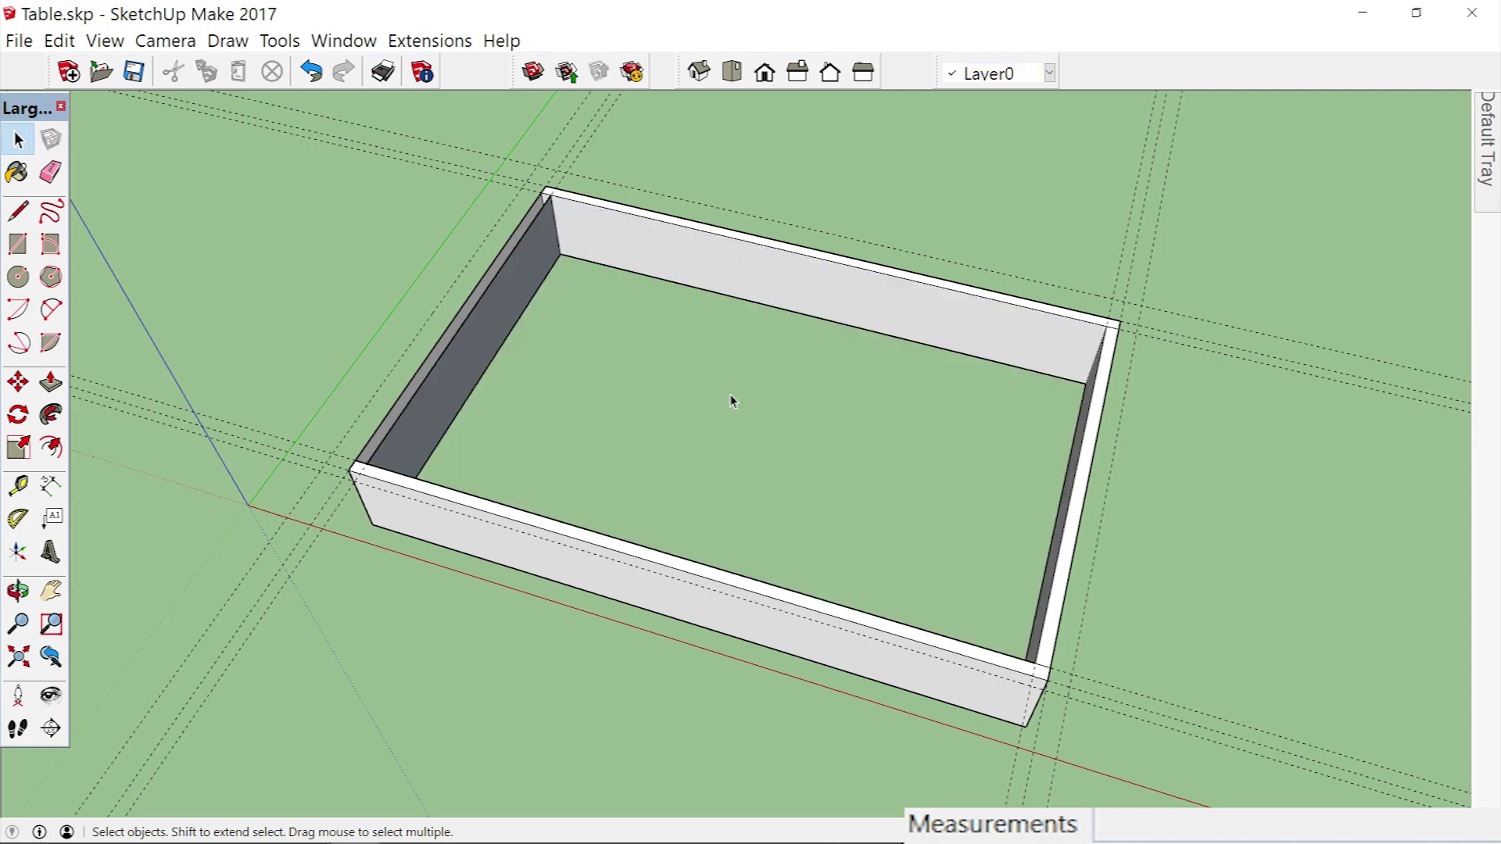
Draw a 3/4" line across the short apron's upper end at the corner nearest the origin to close its missing top face.
scroll(730, 400, up, 4)
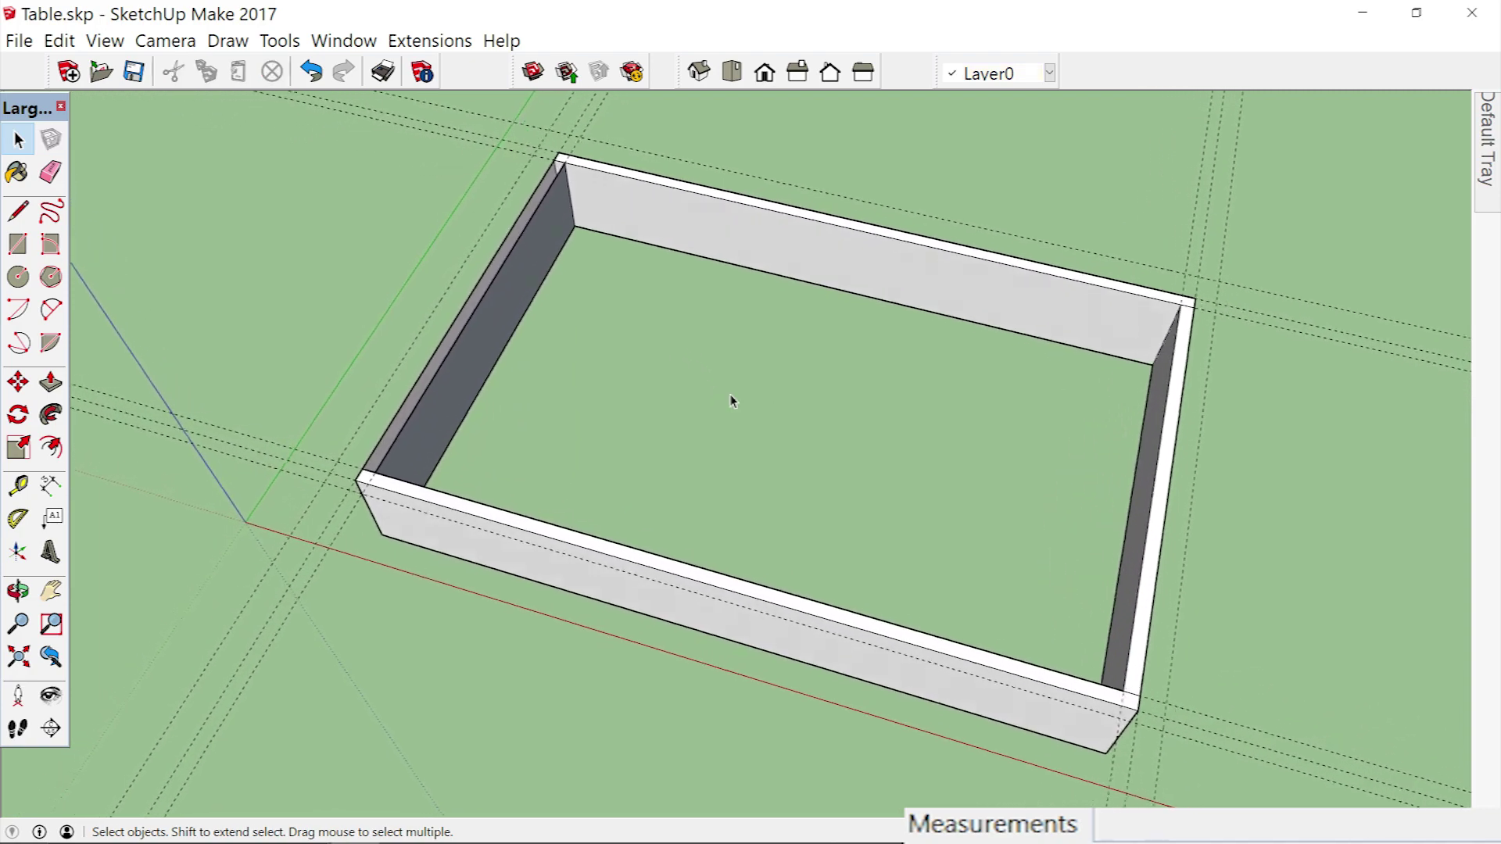
scroll(730, 401, up, 5)
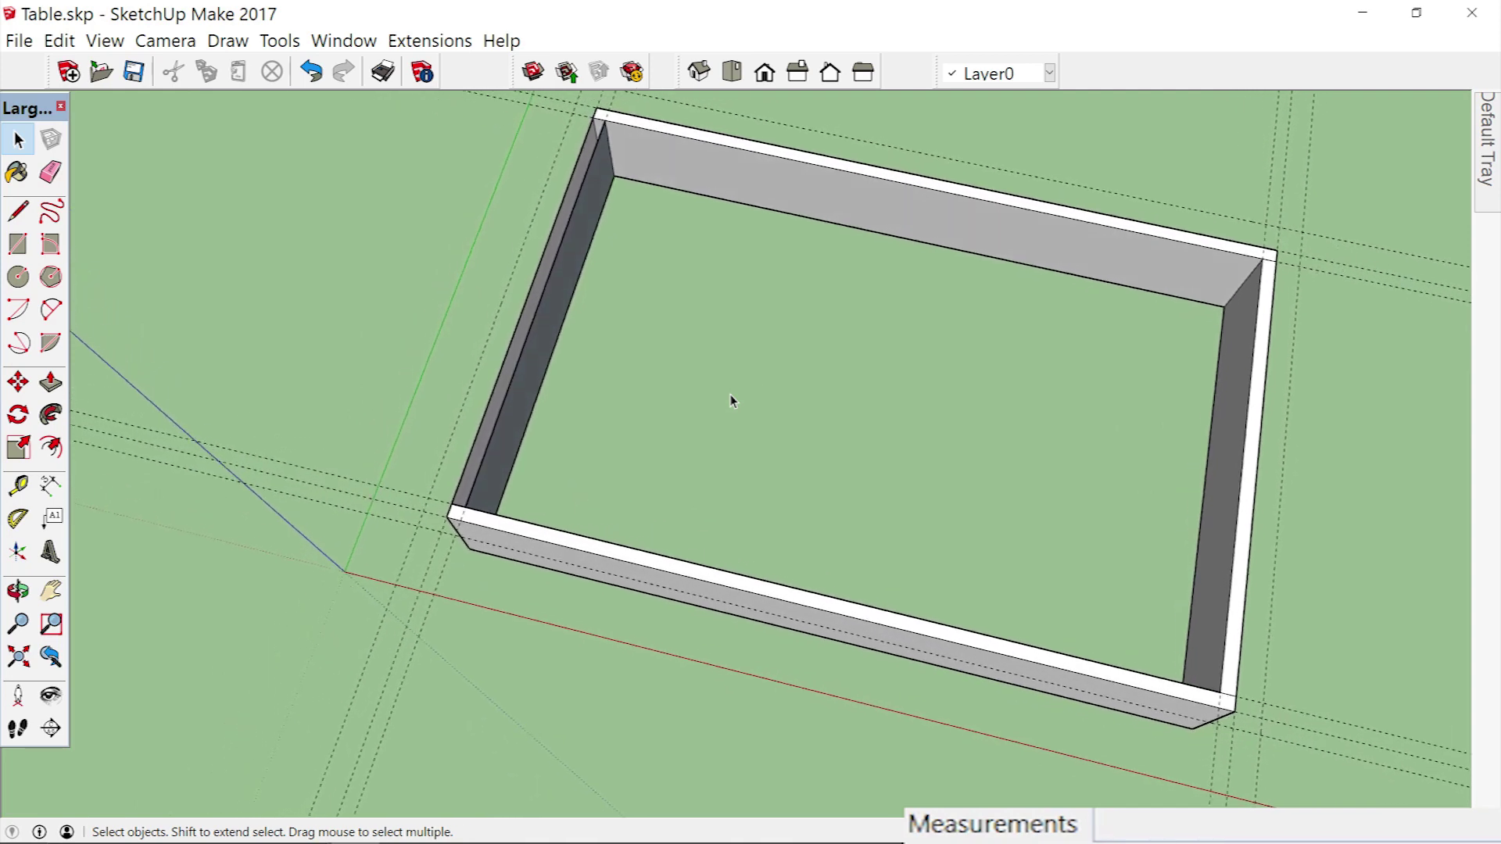
scroll(730, 397, up, 5)
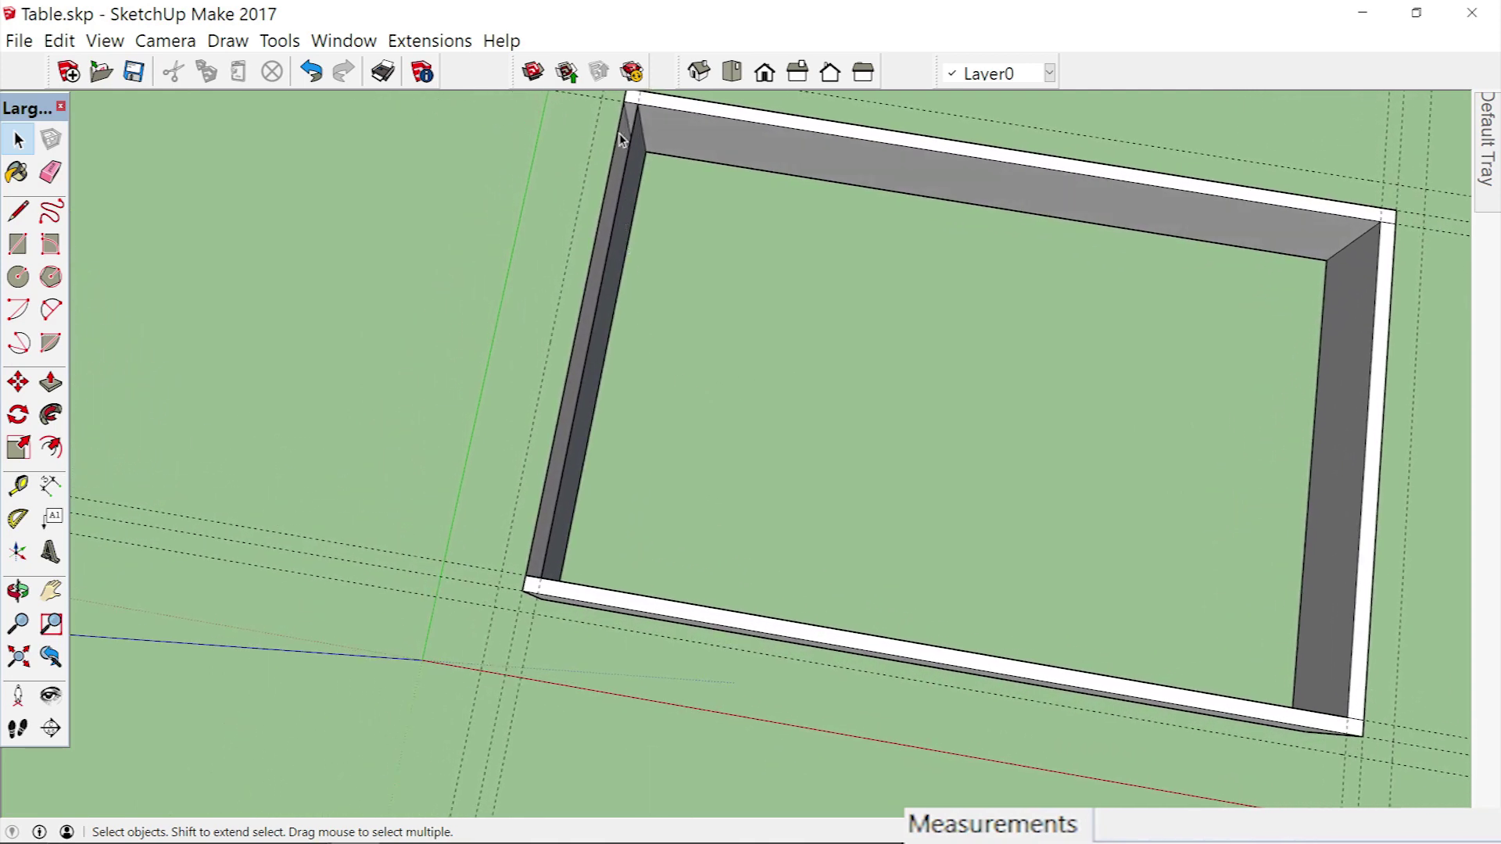
scroll(492, 637, up, 5)
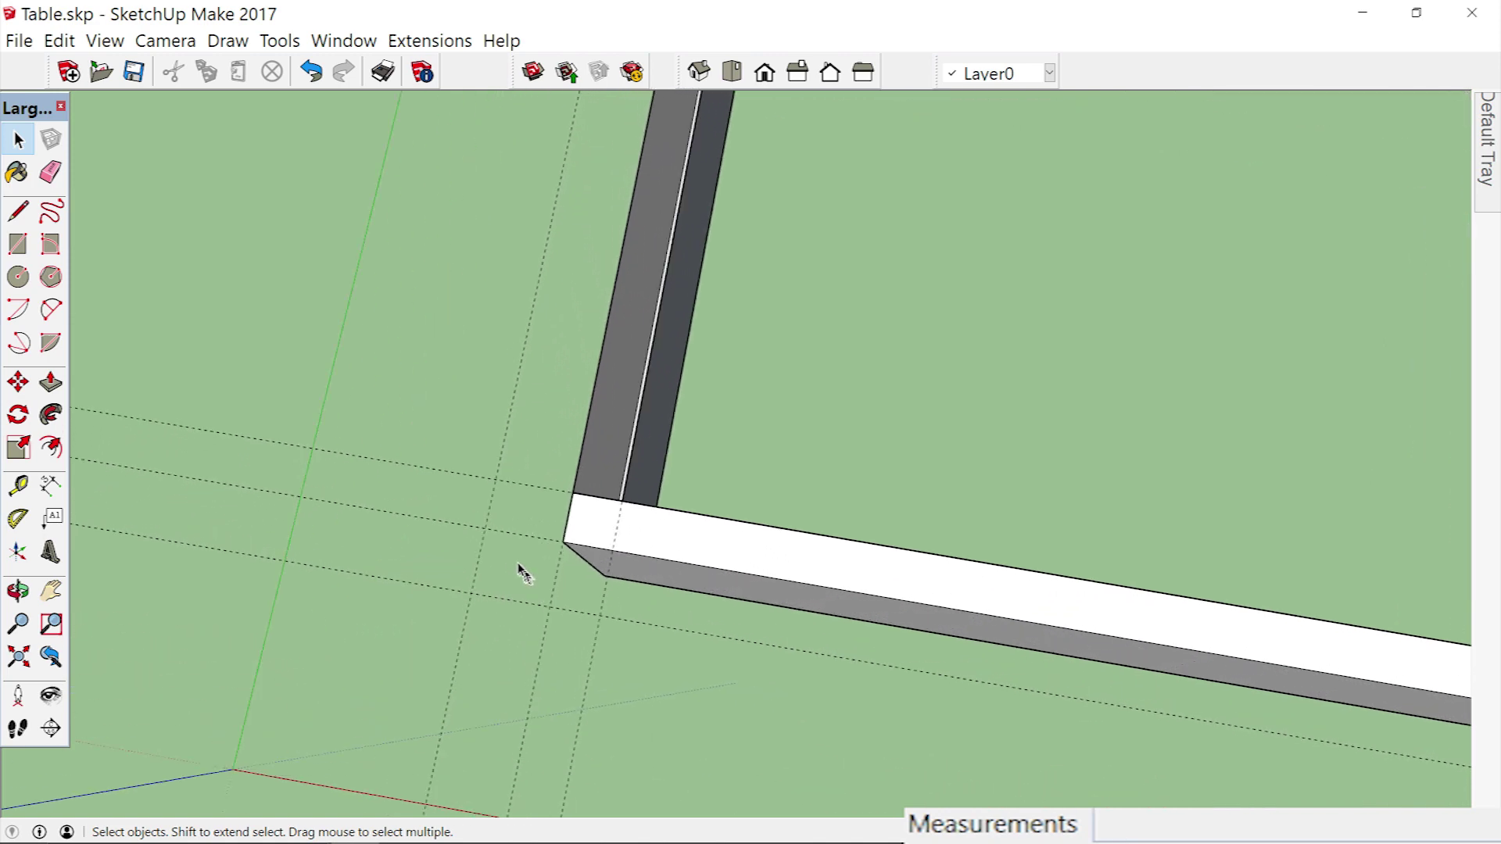
click(17, 211)
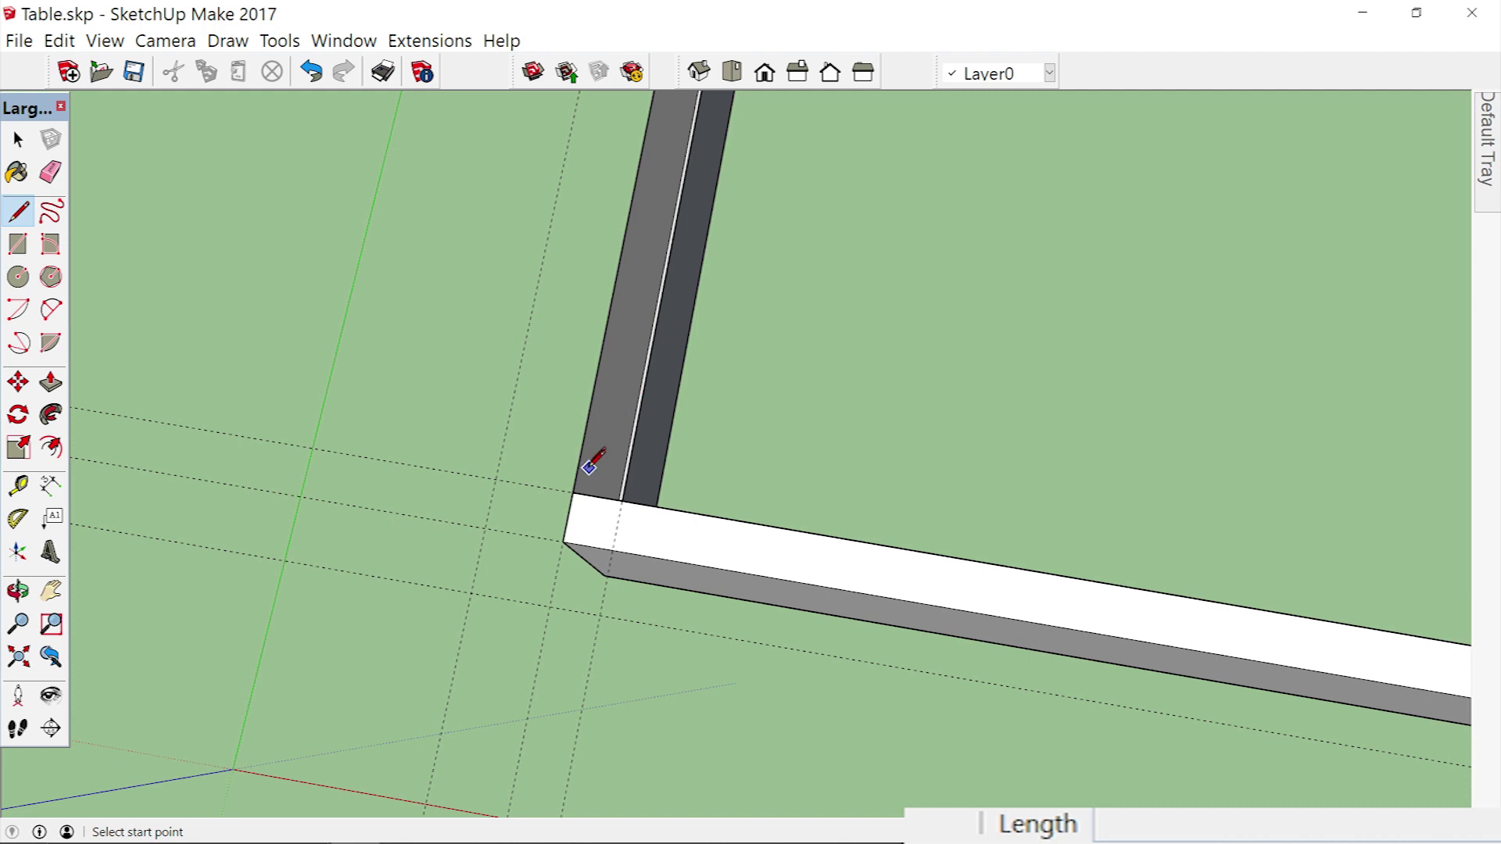
click(572, 492)
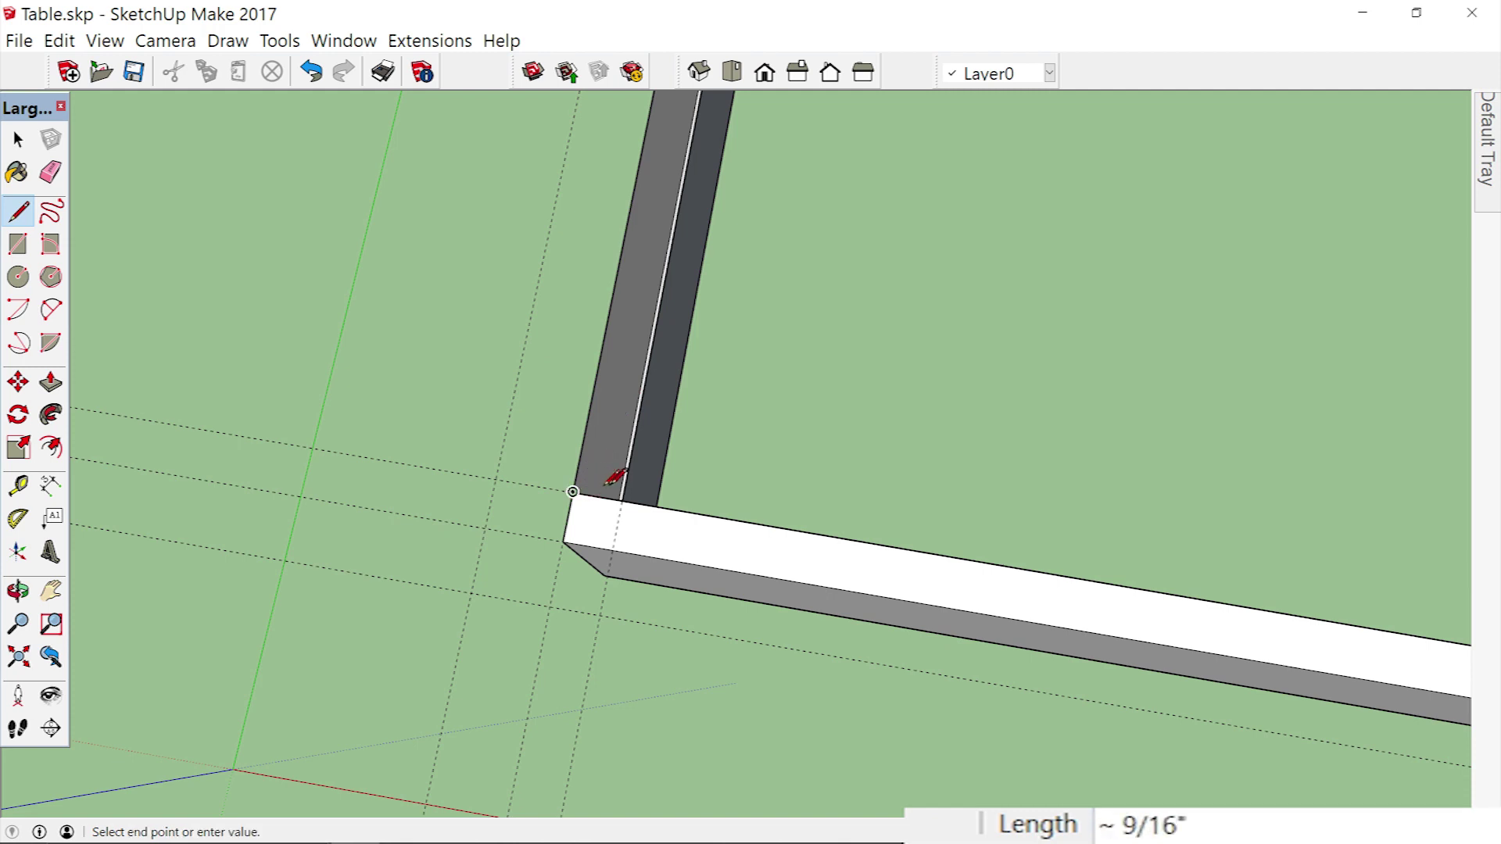
click(623, 499)
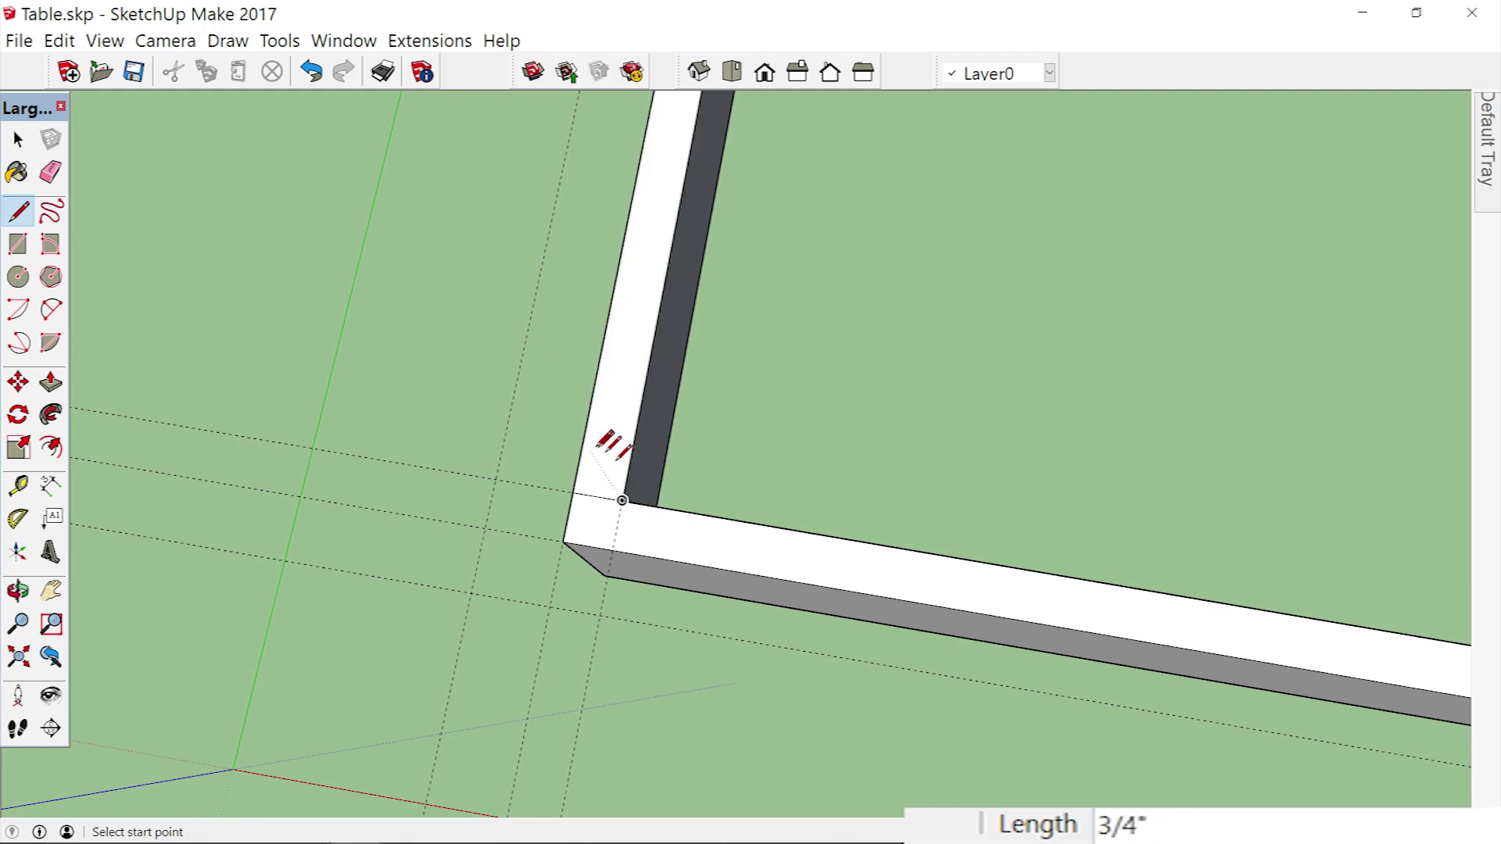
Reverse the wrongly oriented underside face of the short apron near the green axis.
scroll(594, 469, down, 6)
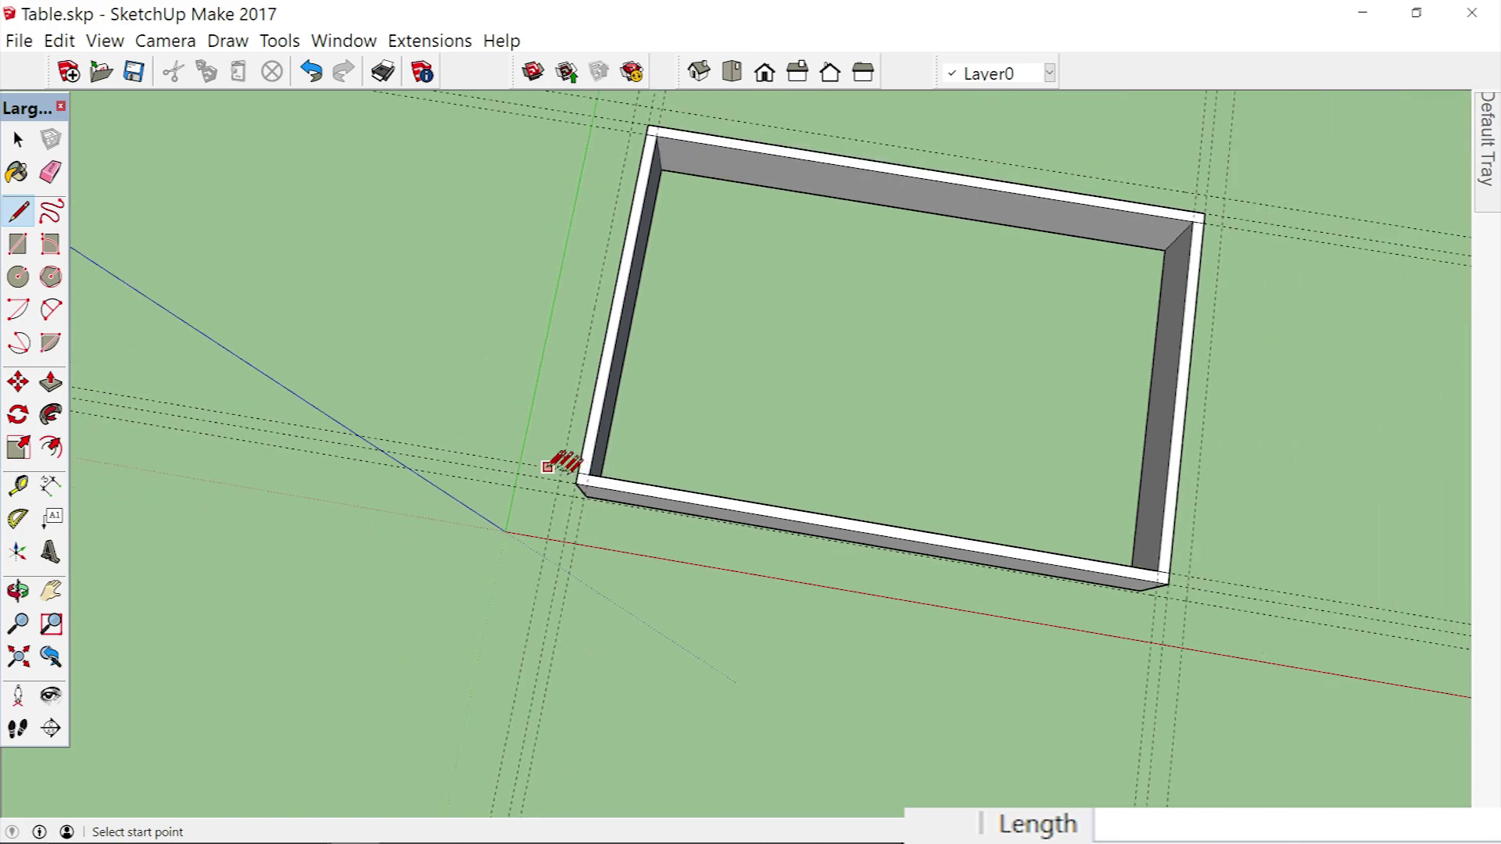
mouse_move(548, 467)
middle_down()
mouse_move(544, 273)
mouse_move(553, 469)
middle_up()
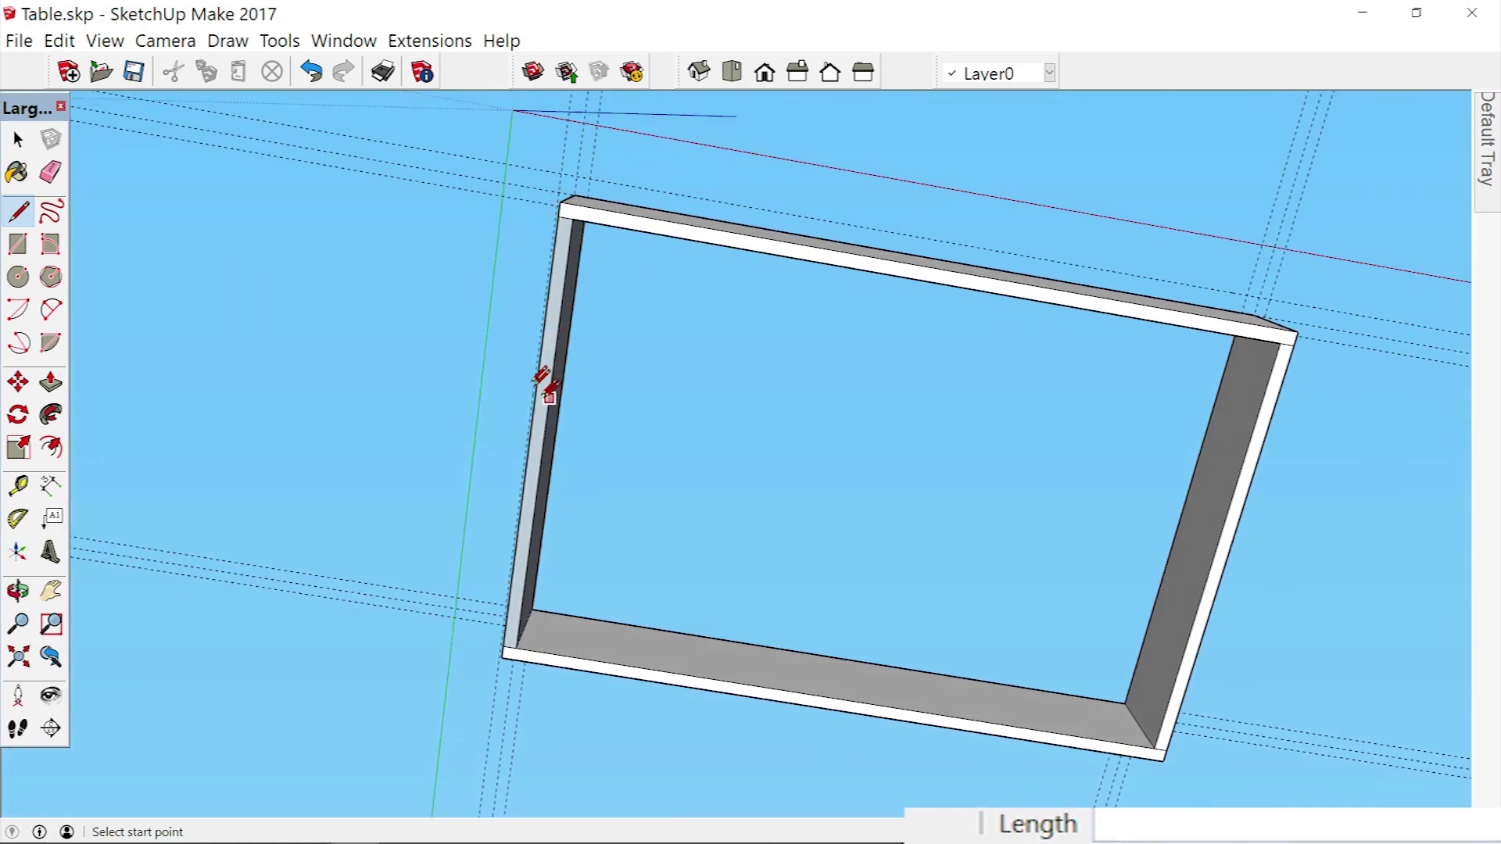
scroll(547, 383, up, 3)
scroll(562, 402, down, 2)
click(18, 139)
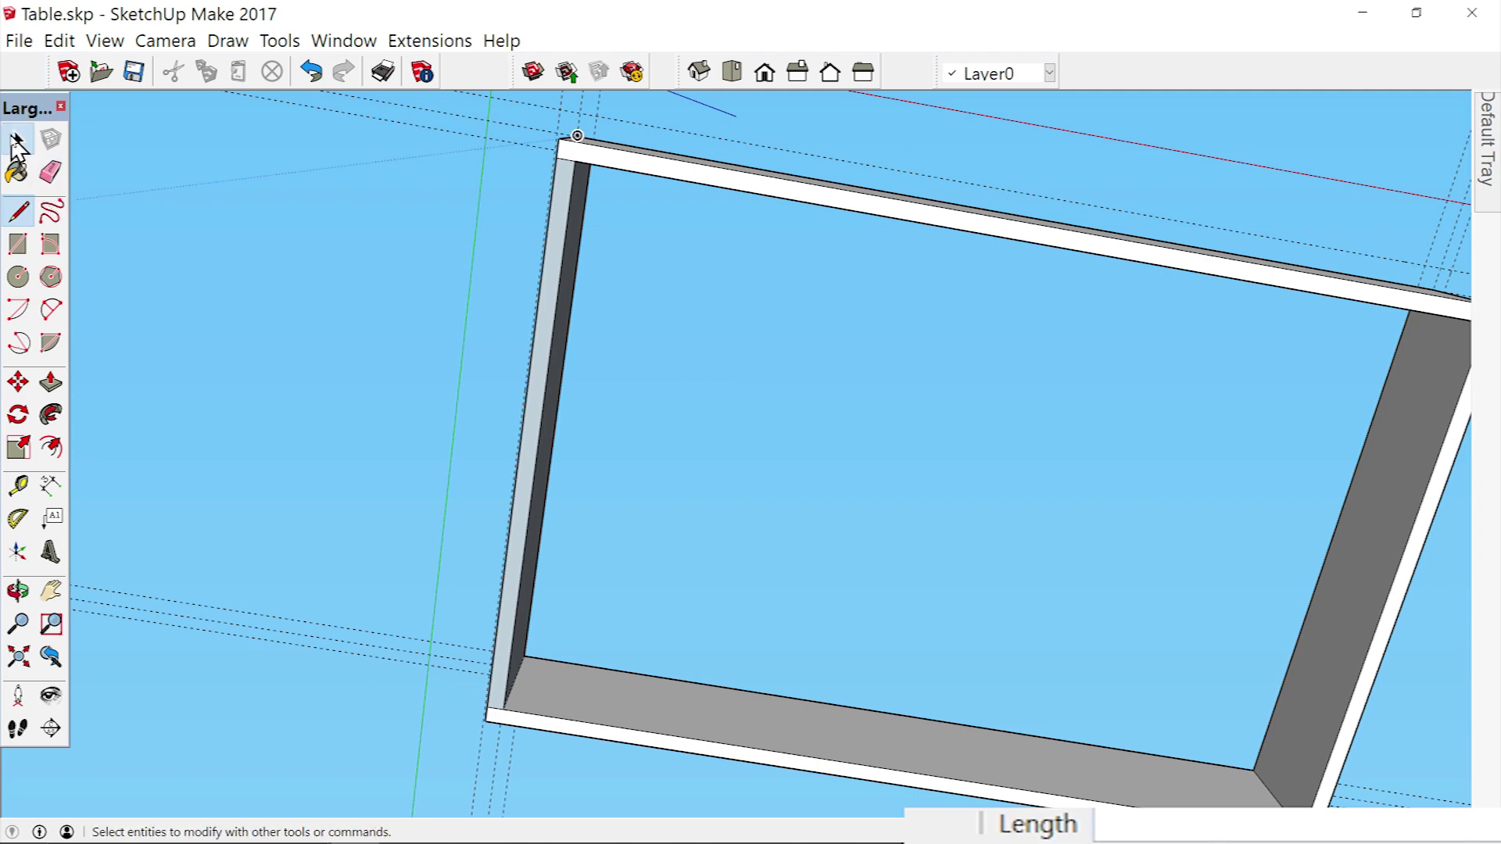
right_click(534, 402)
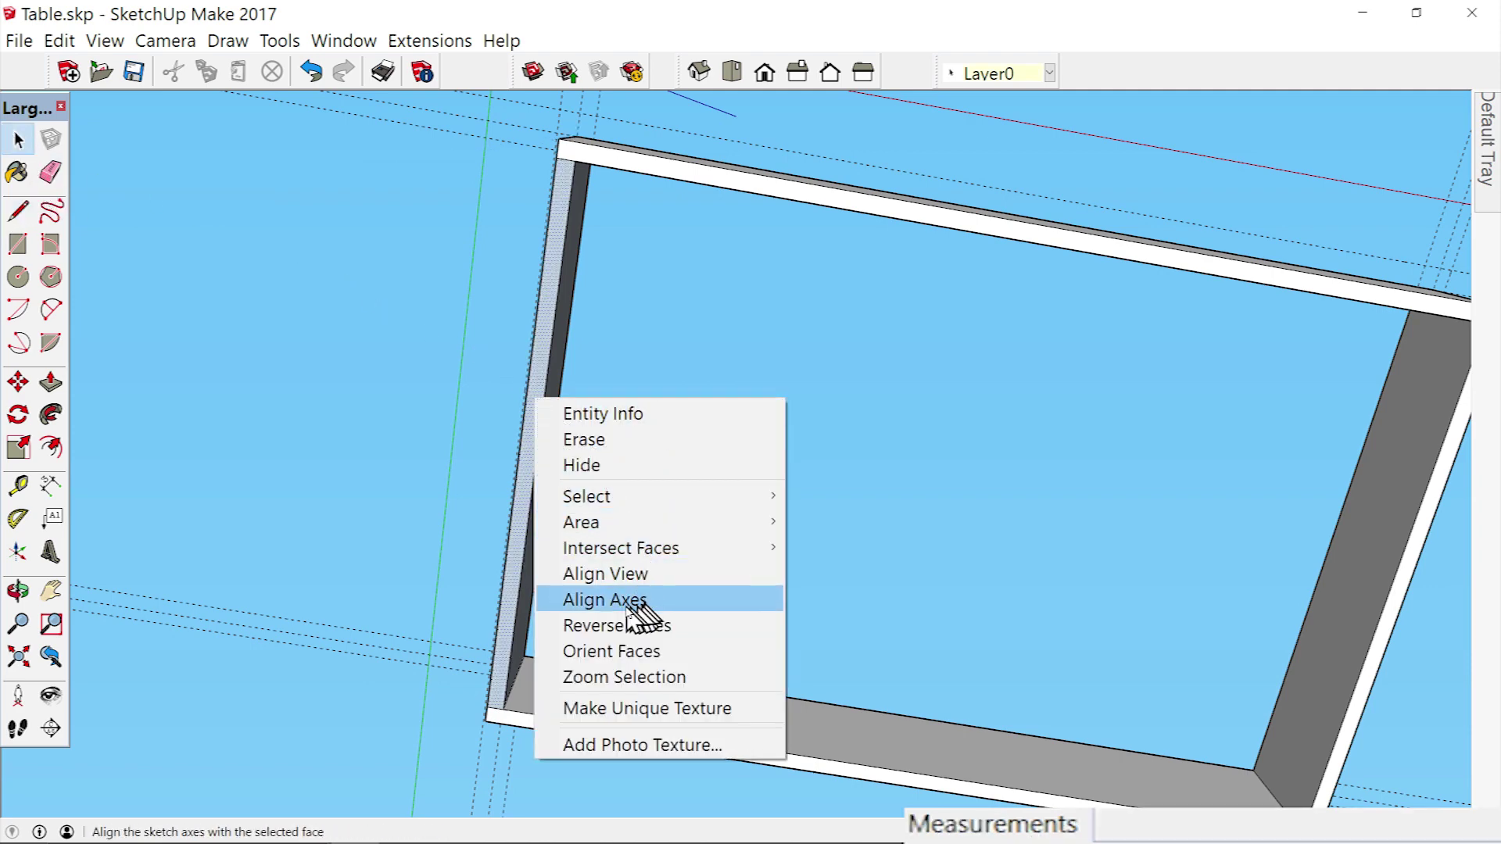
click(604, 627)
Delete all guides from the model.
middle_drag(479, 421, 480, 422)
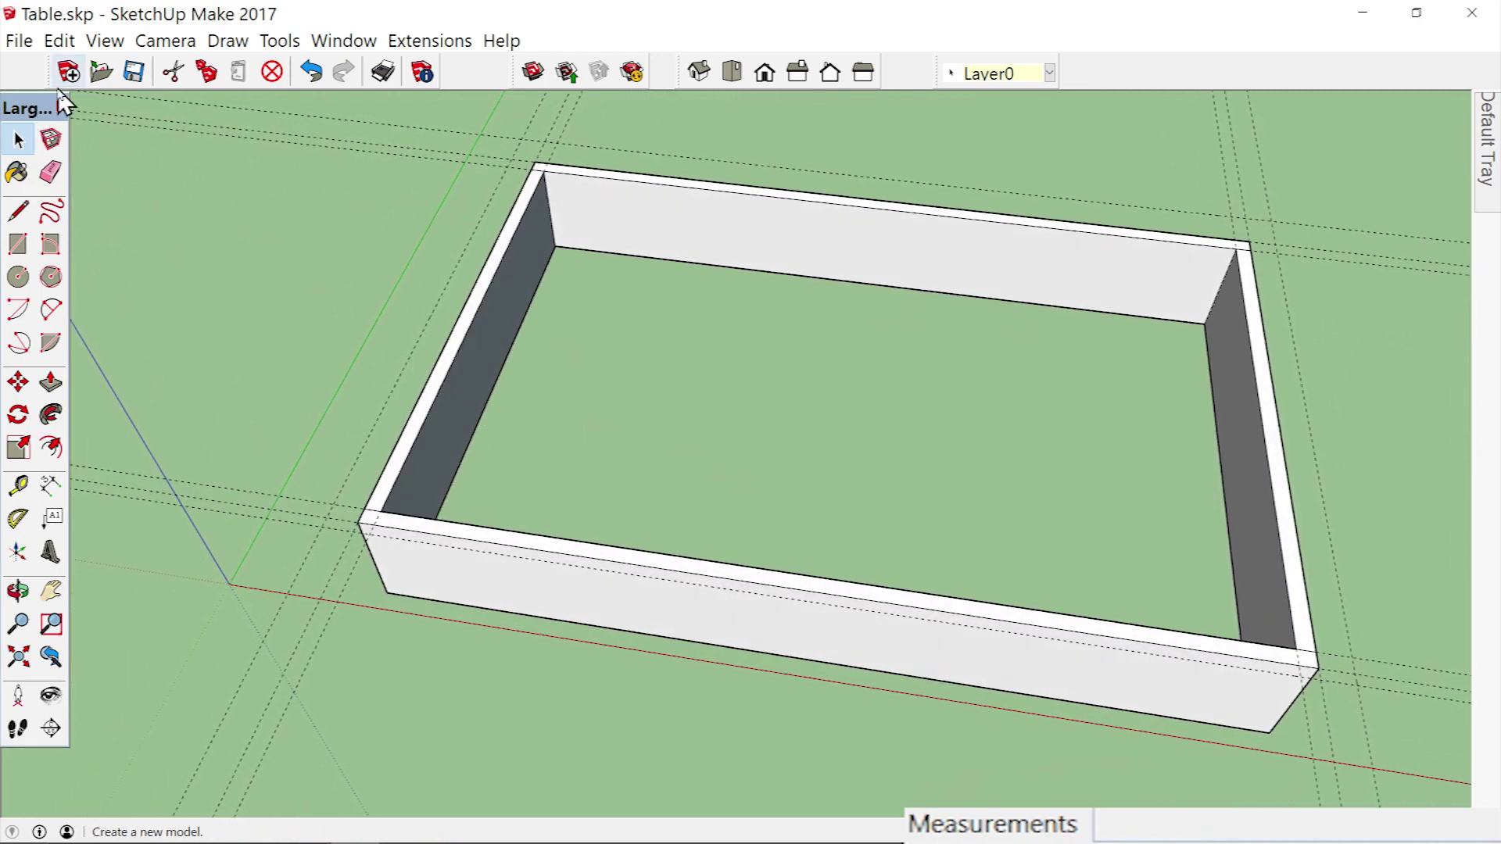
click(60, 40)
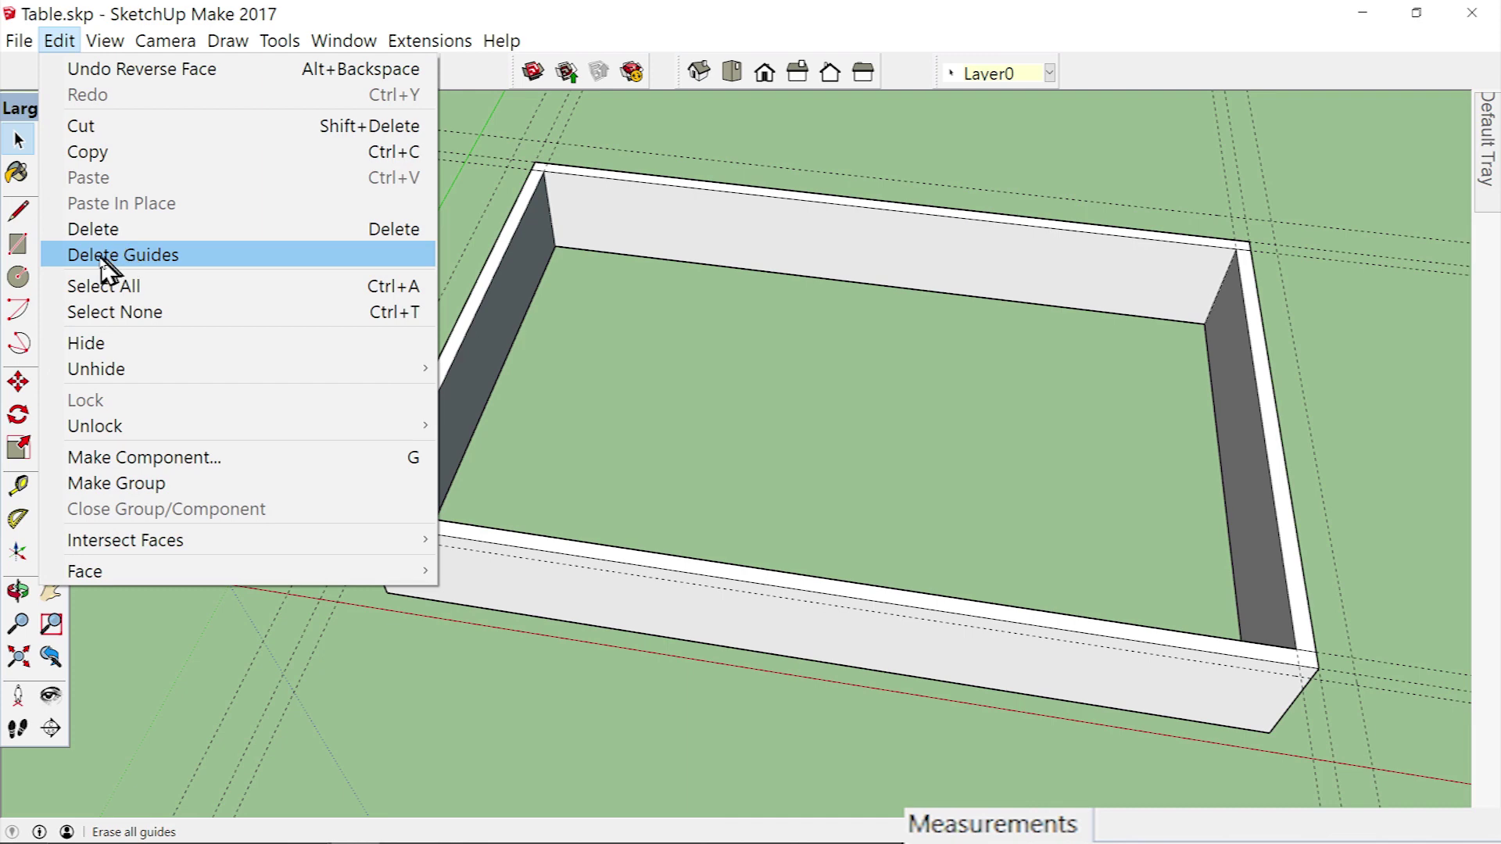
click(107, 258)
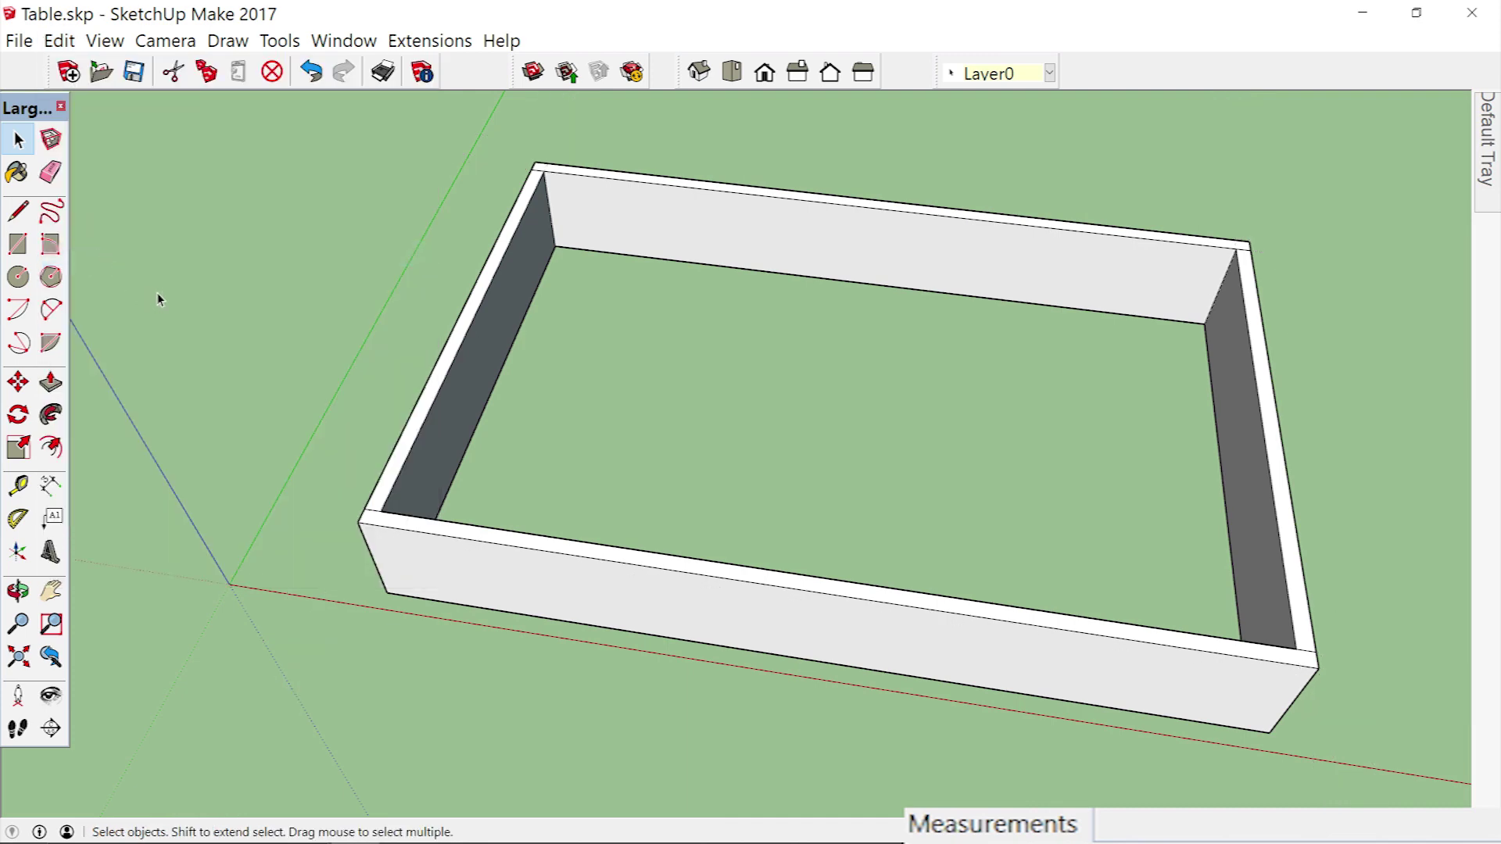
Select the whole apron frame and make it a group.
scroll(160, 300, down, 2)
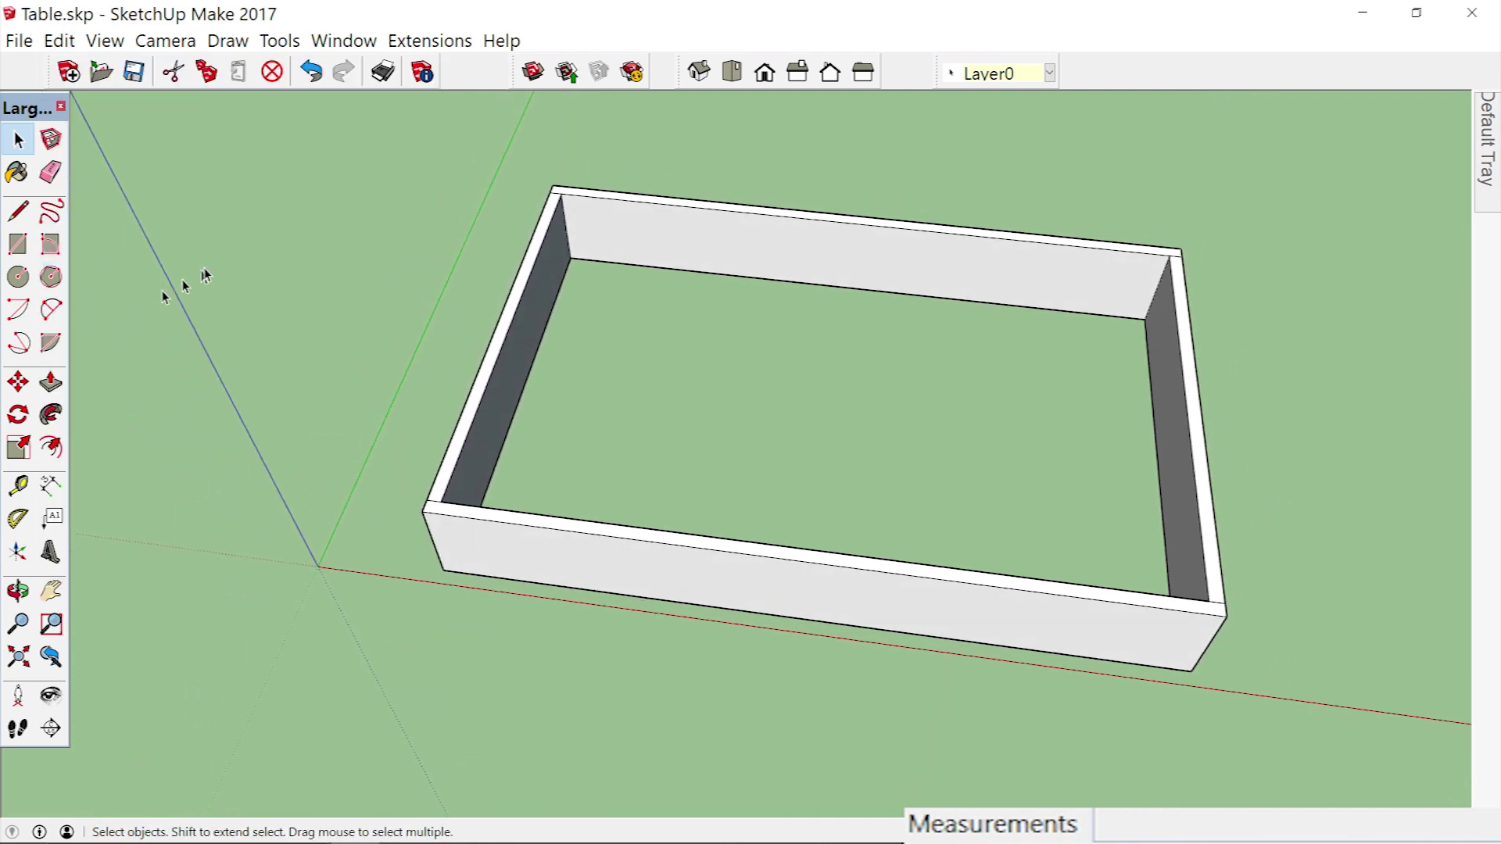
drag(431, 130, 1007, 520)
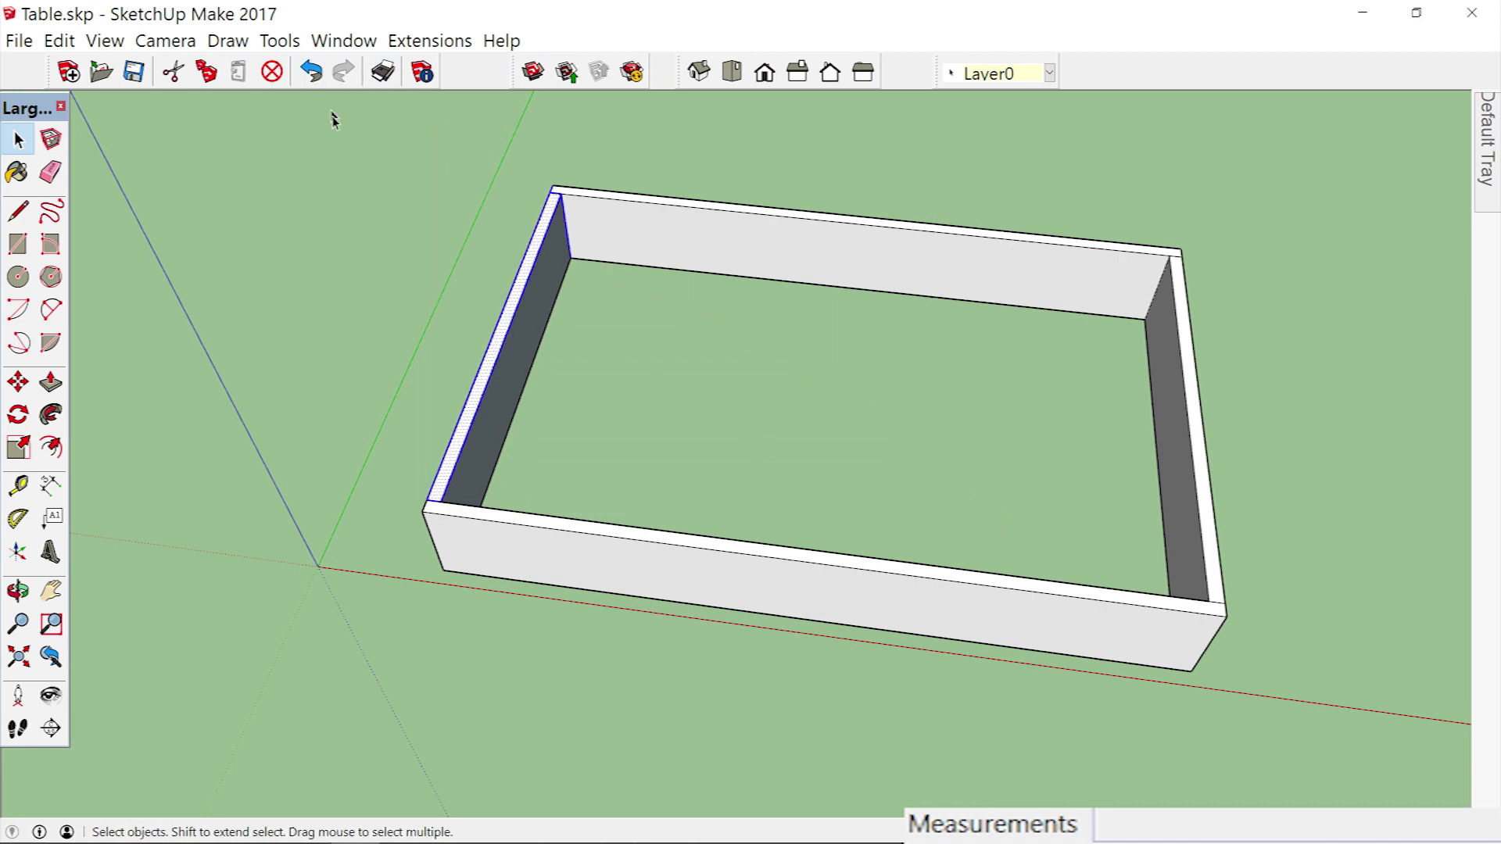
drag(346, 140, 1279, 743)
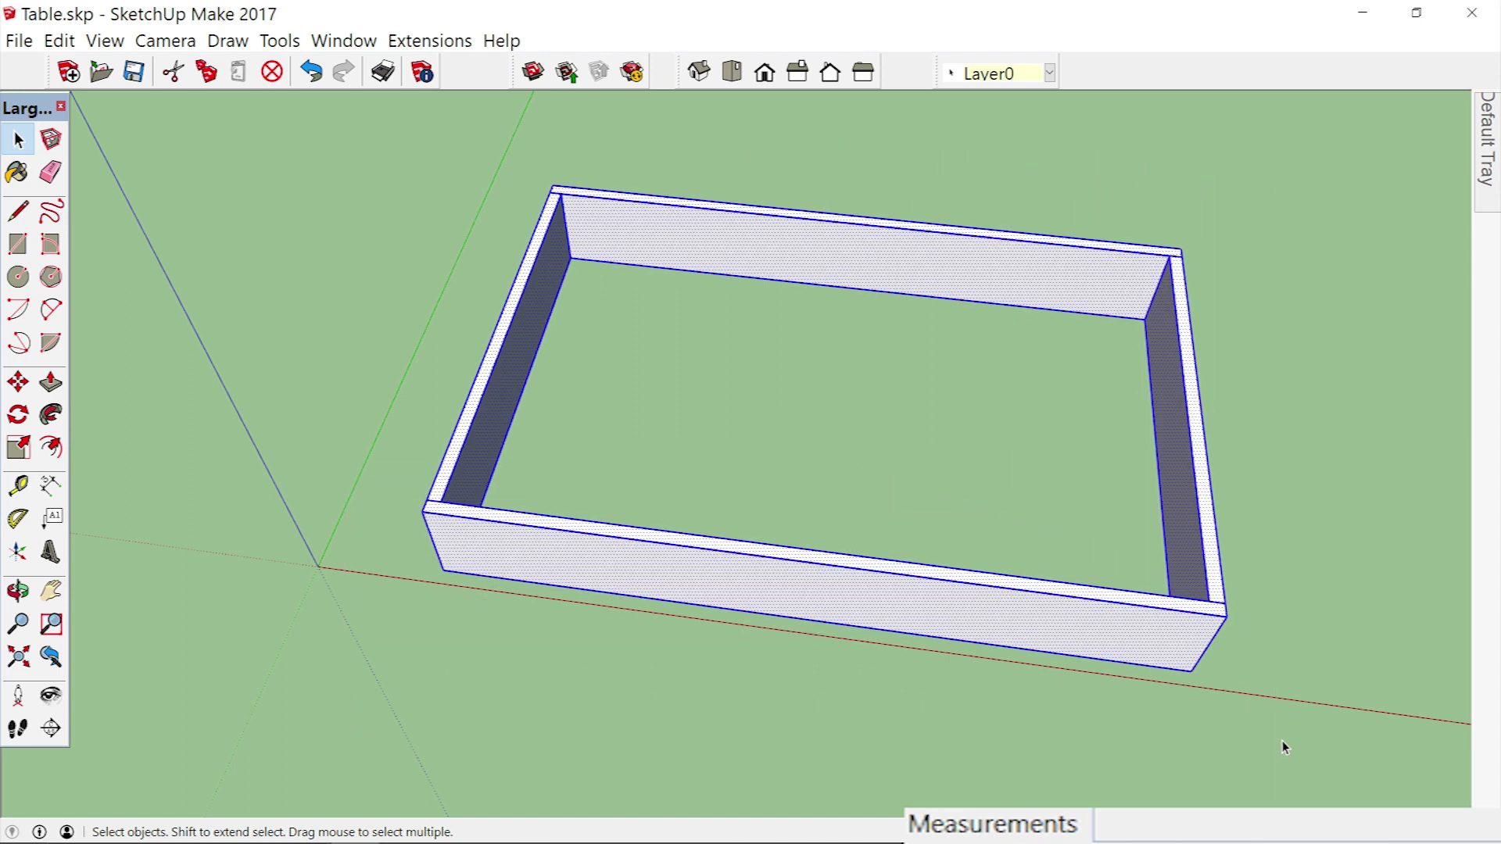
right_click(966, 616)
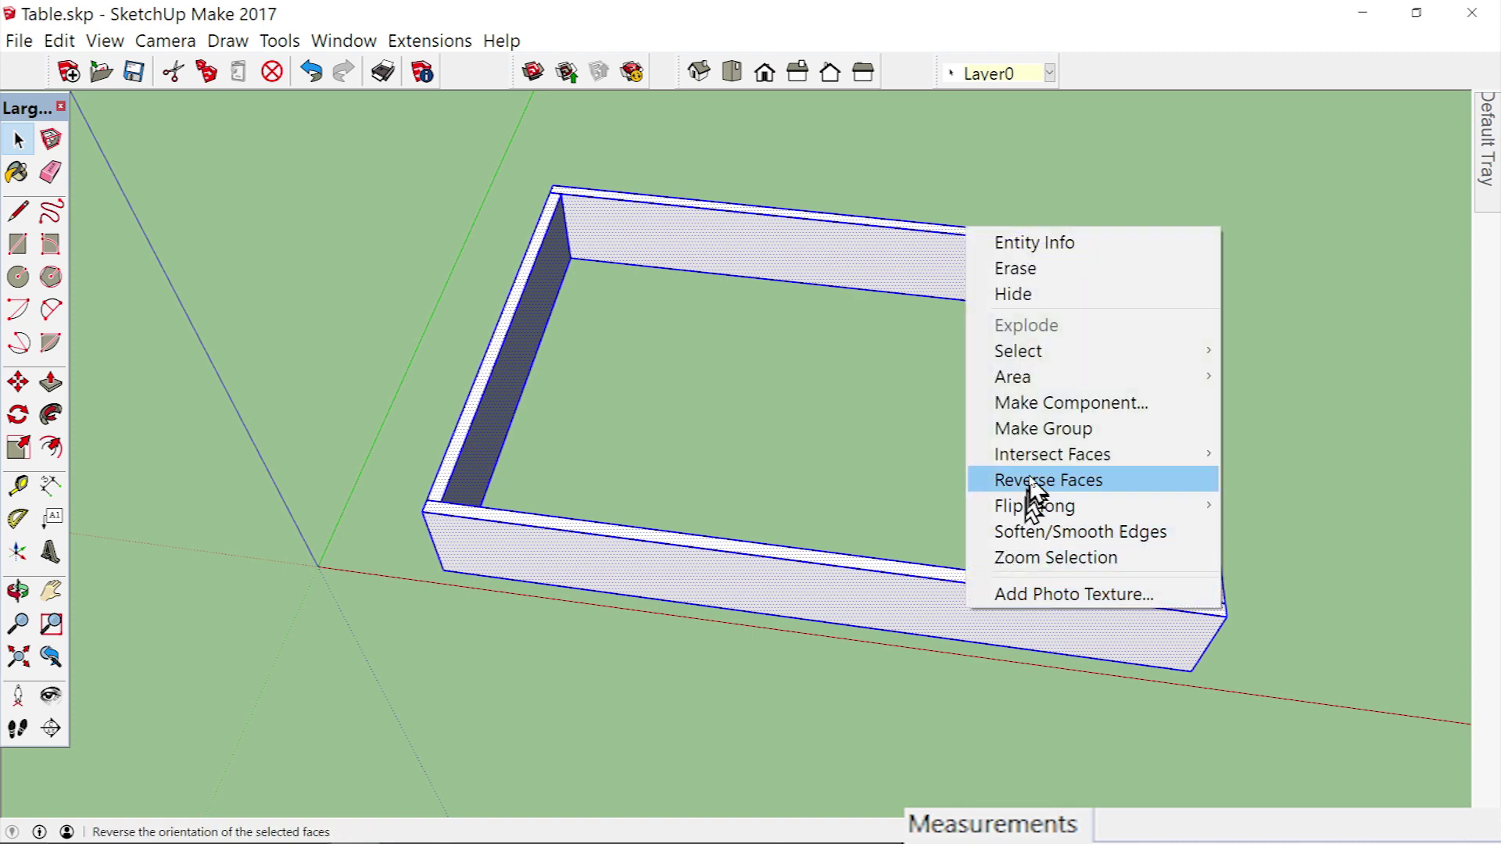
click(1033, 442)
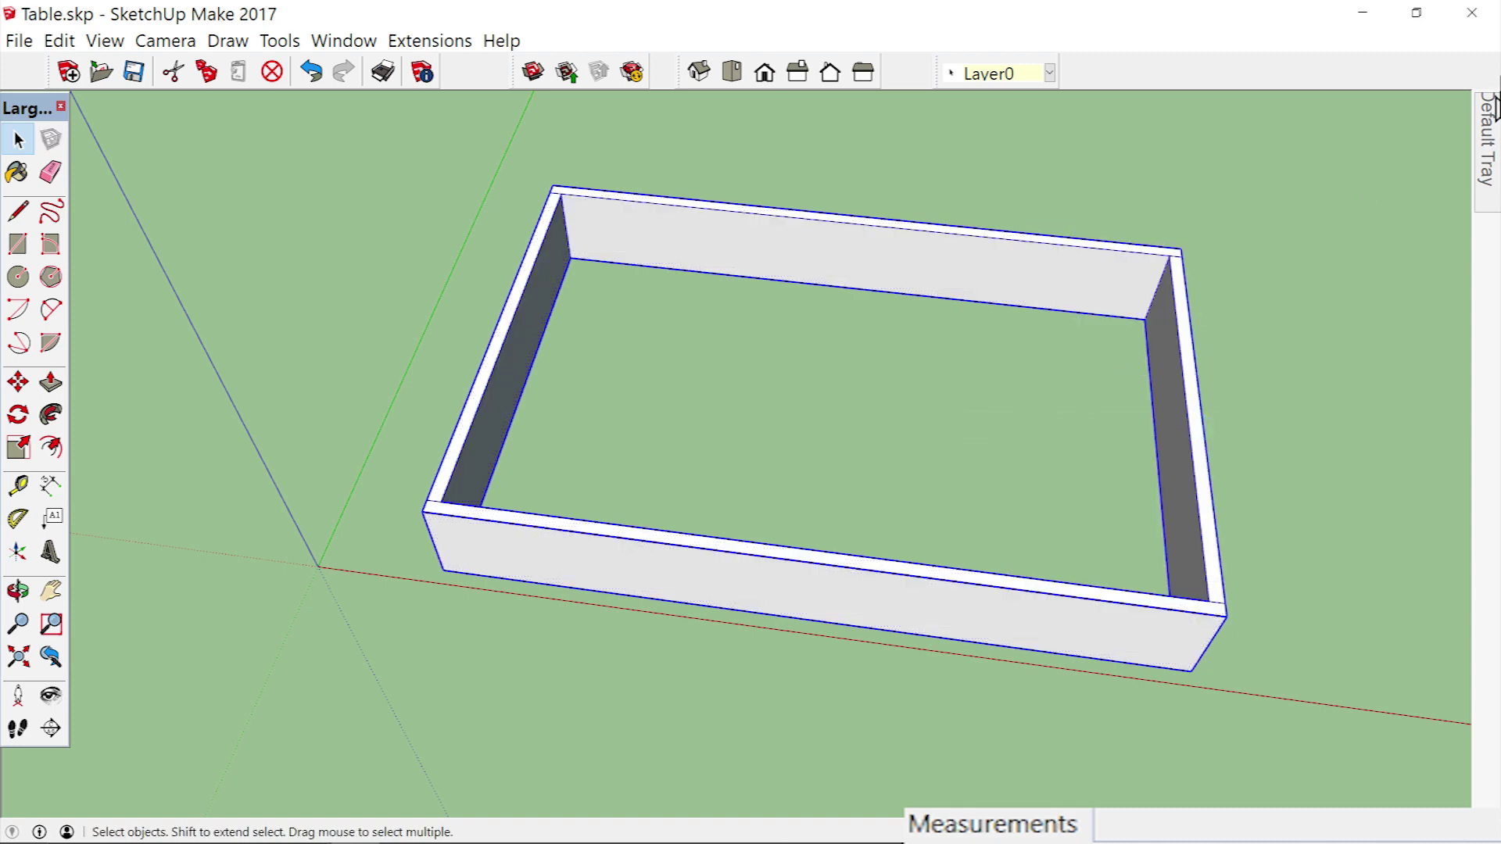
Add a layer named Apron and assign the apron frame group to it.
mouse_move(1488, 141)
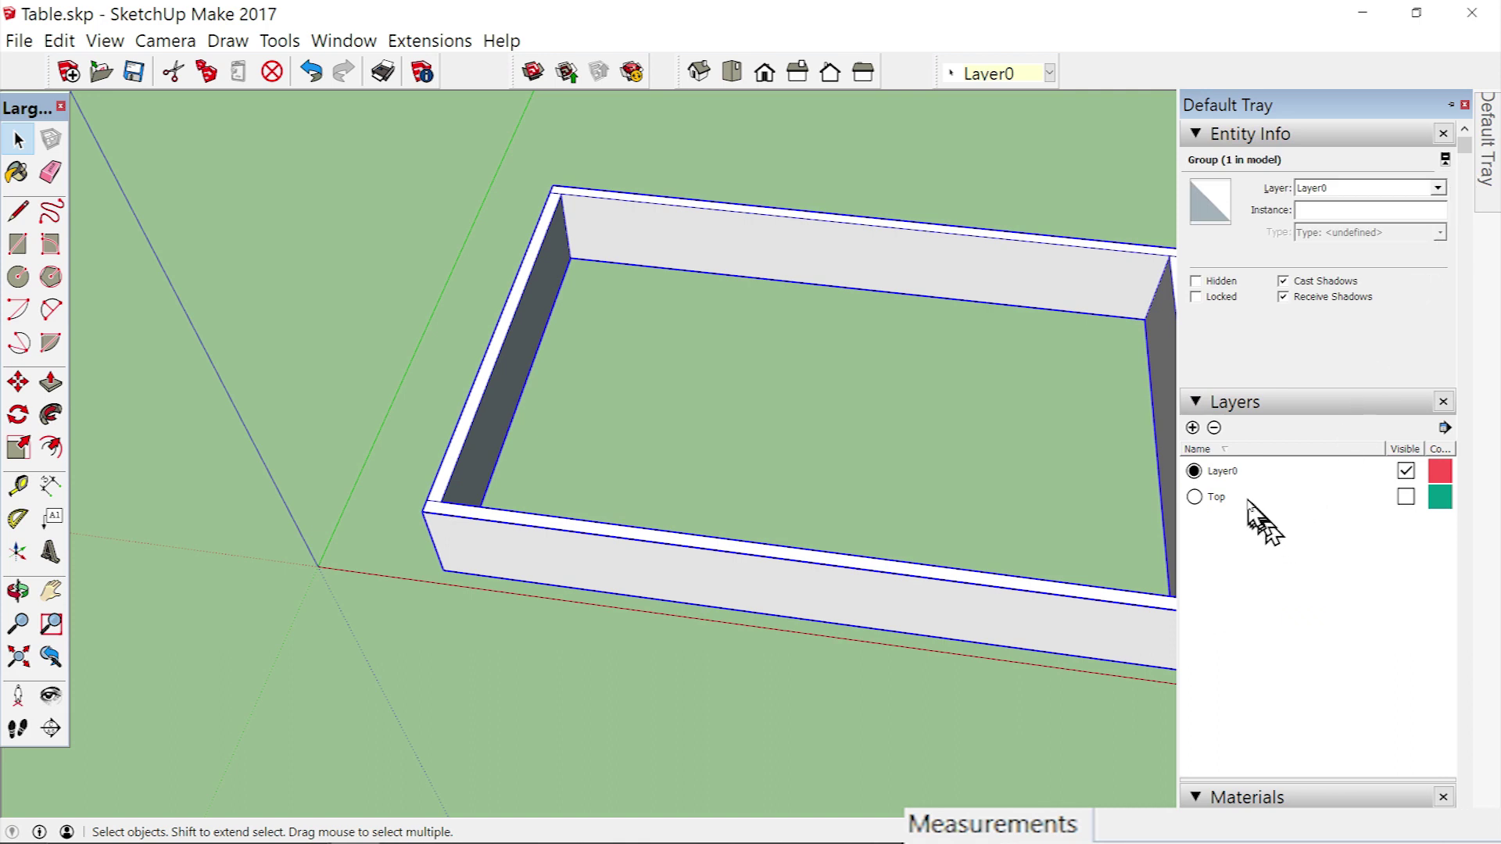
click(1192, 428)
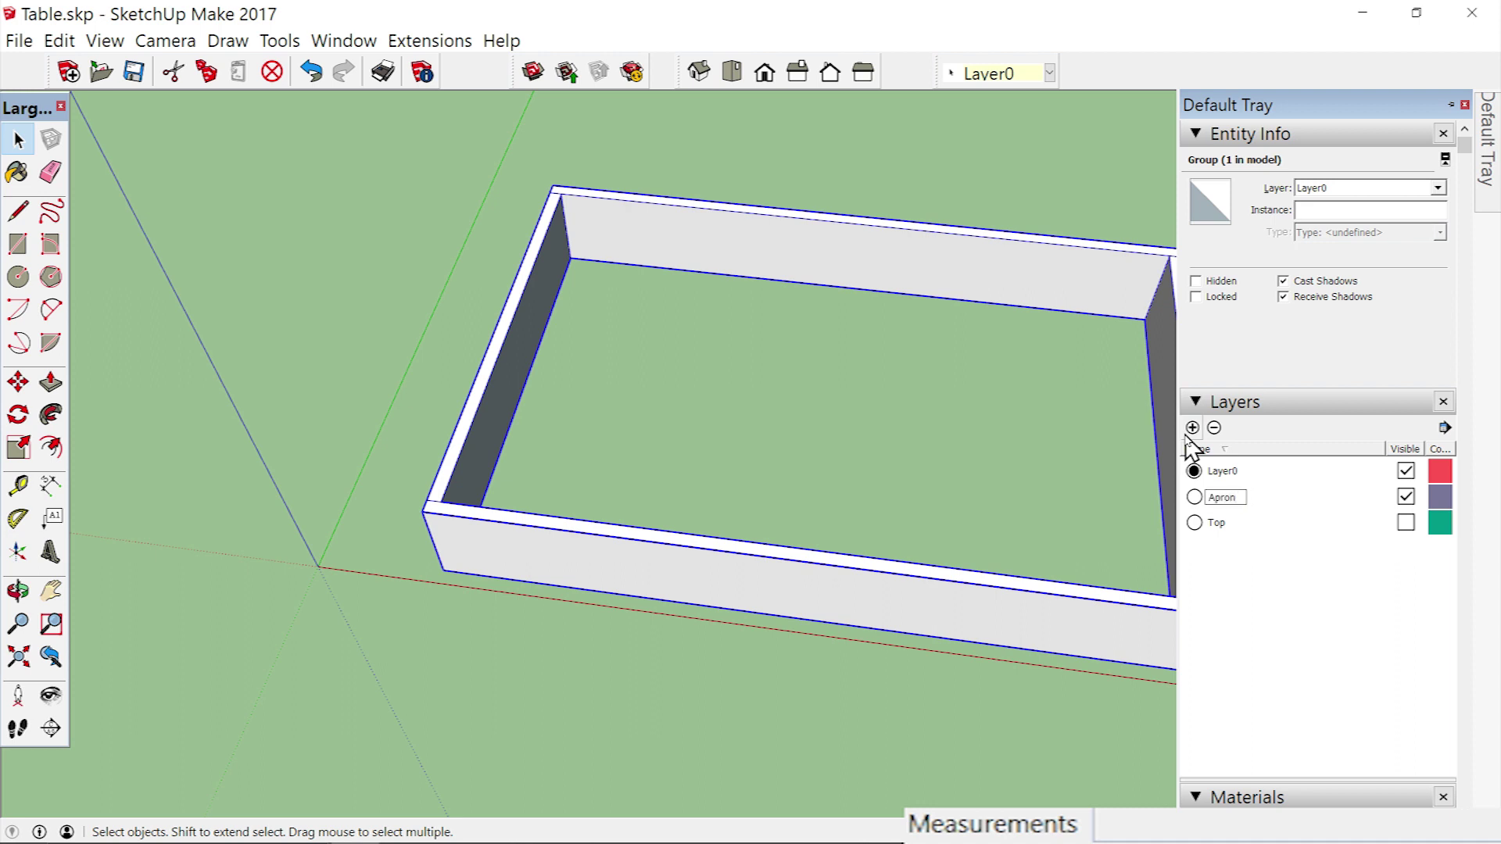
click(1437, 190)
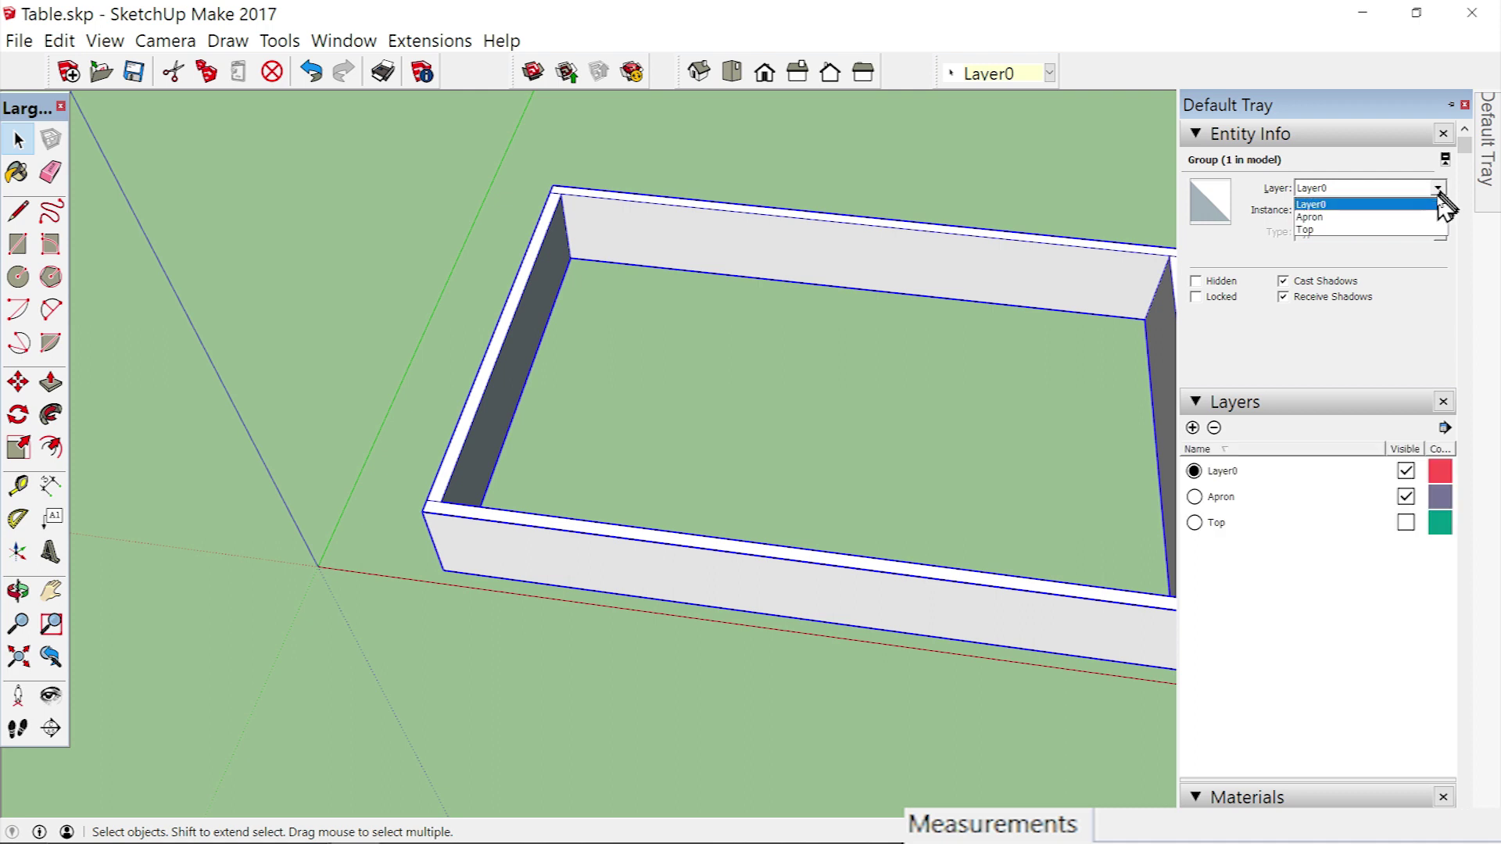
click(1329, 216)
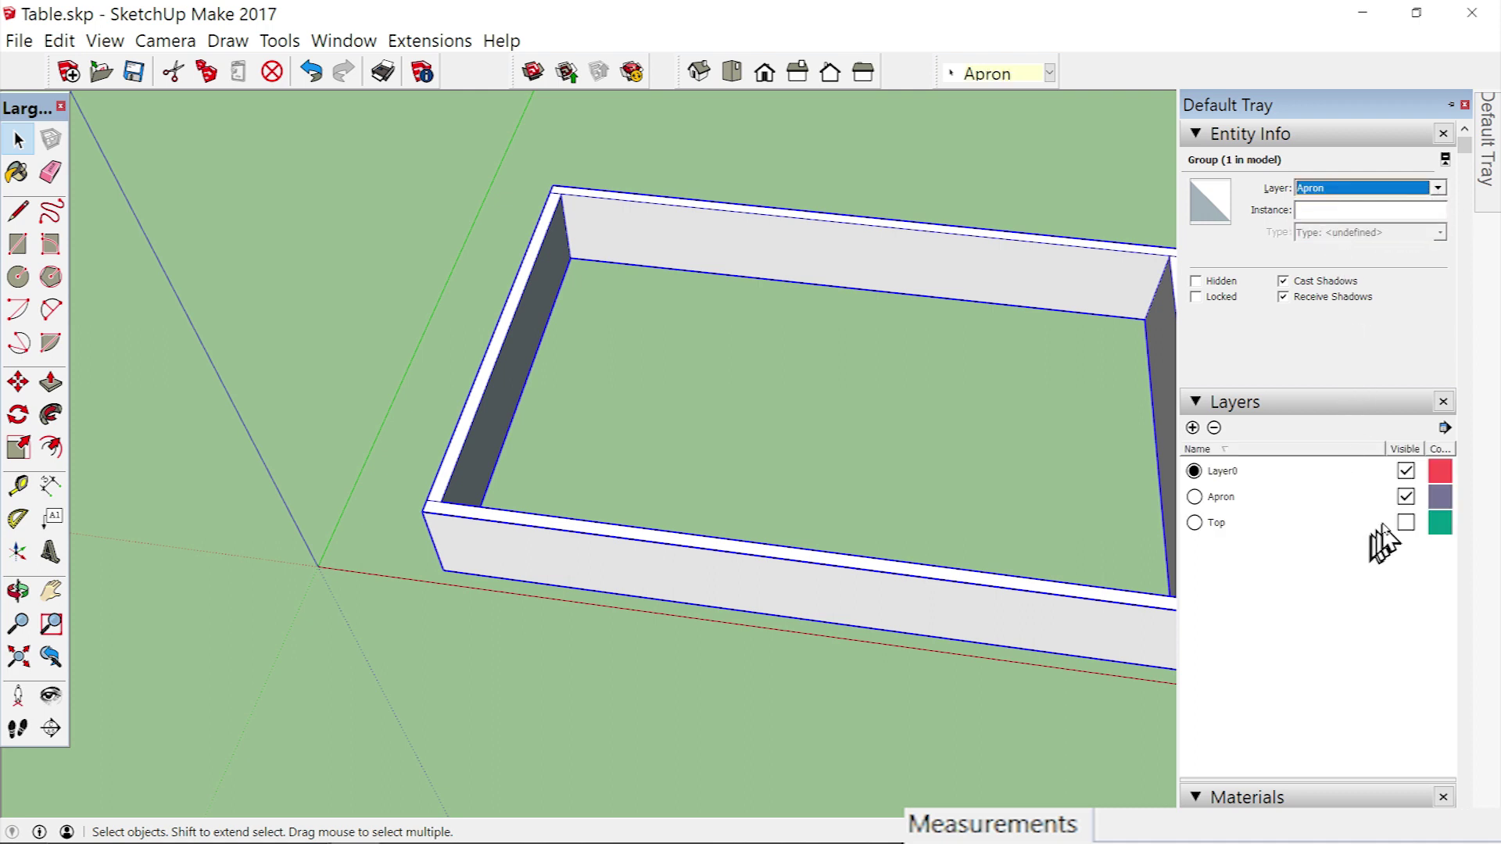
Check the Apron layer by turning it off and on, and make the Top layer visible again.
click(1406, 497)
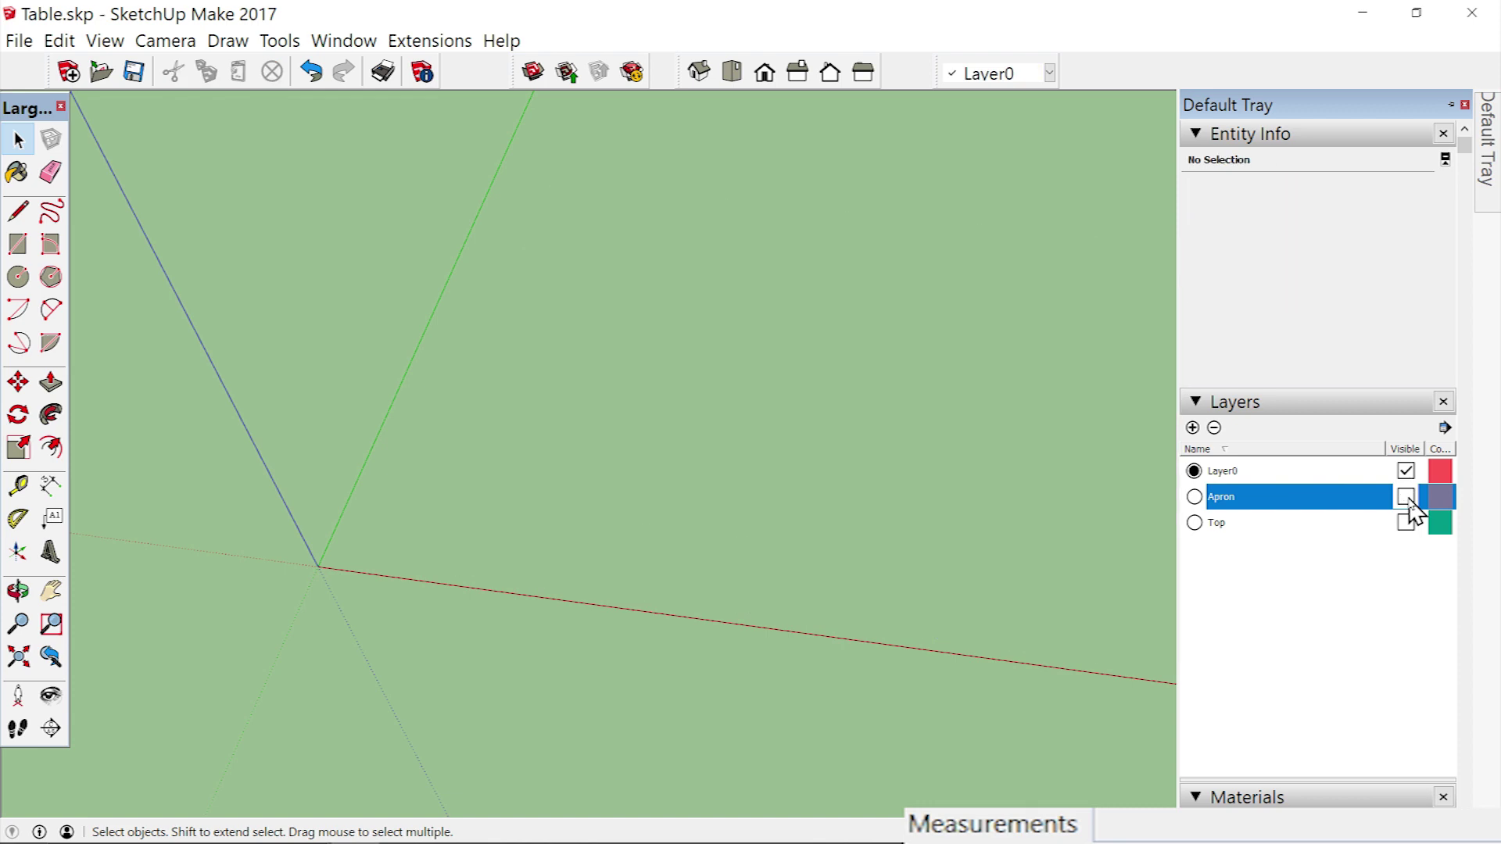
click(1407, 497)
click(1405, 523)
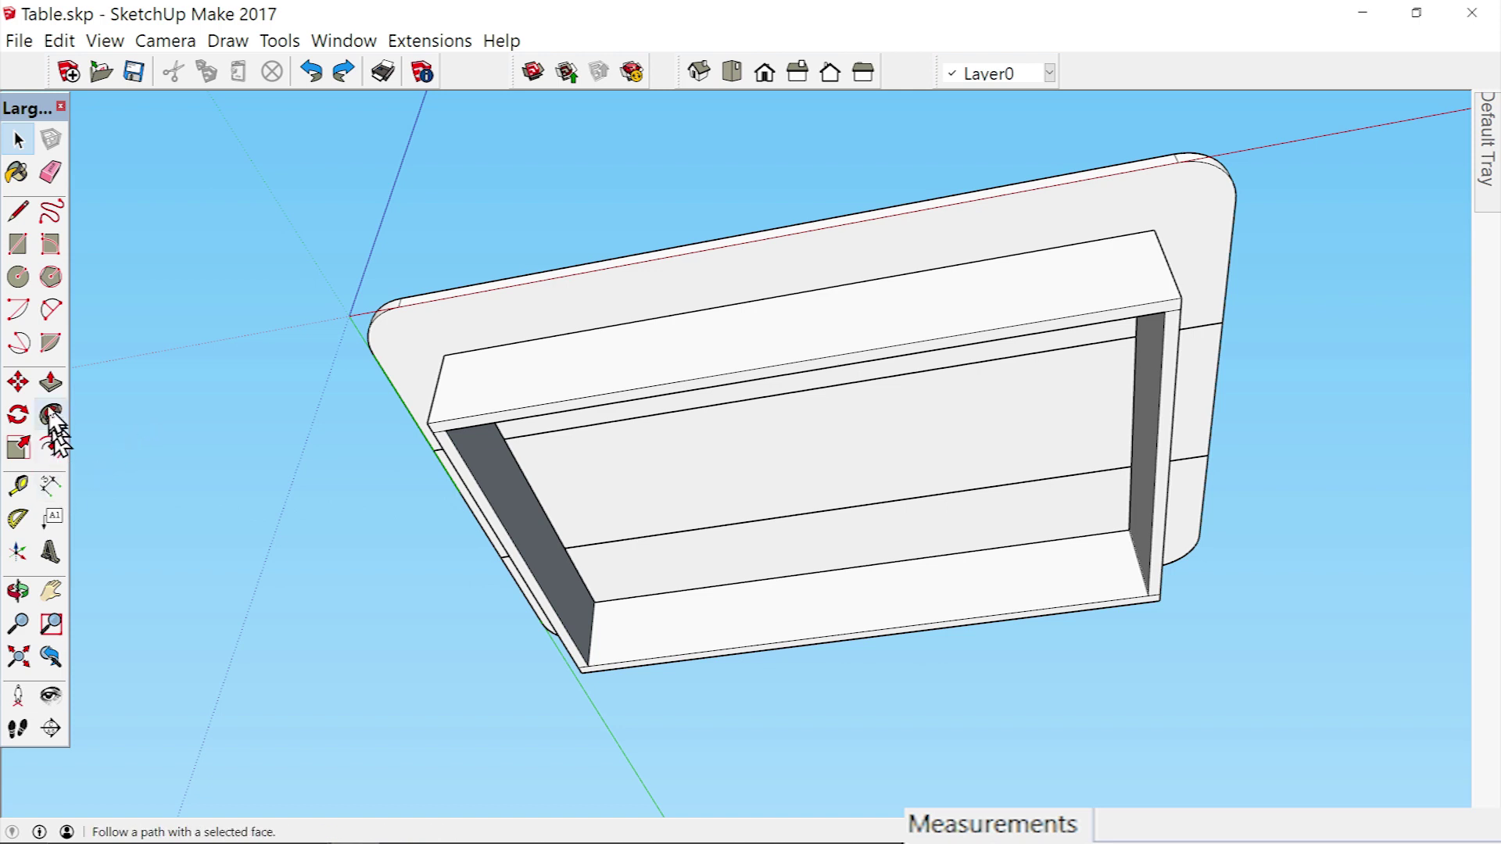
Draw a 3" by 3" square on the tabletop's underside at the front inside corner of the apron.
click(18, 244)
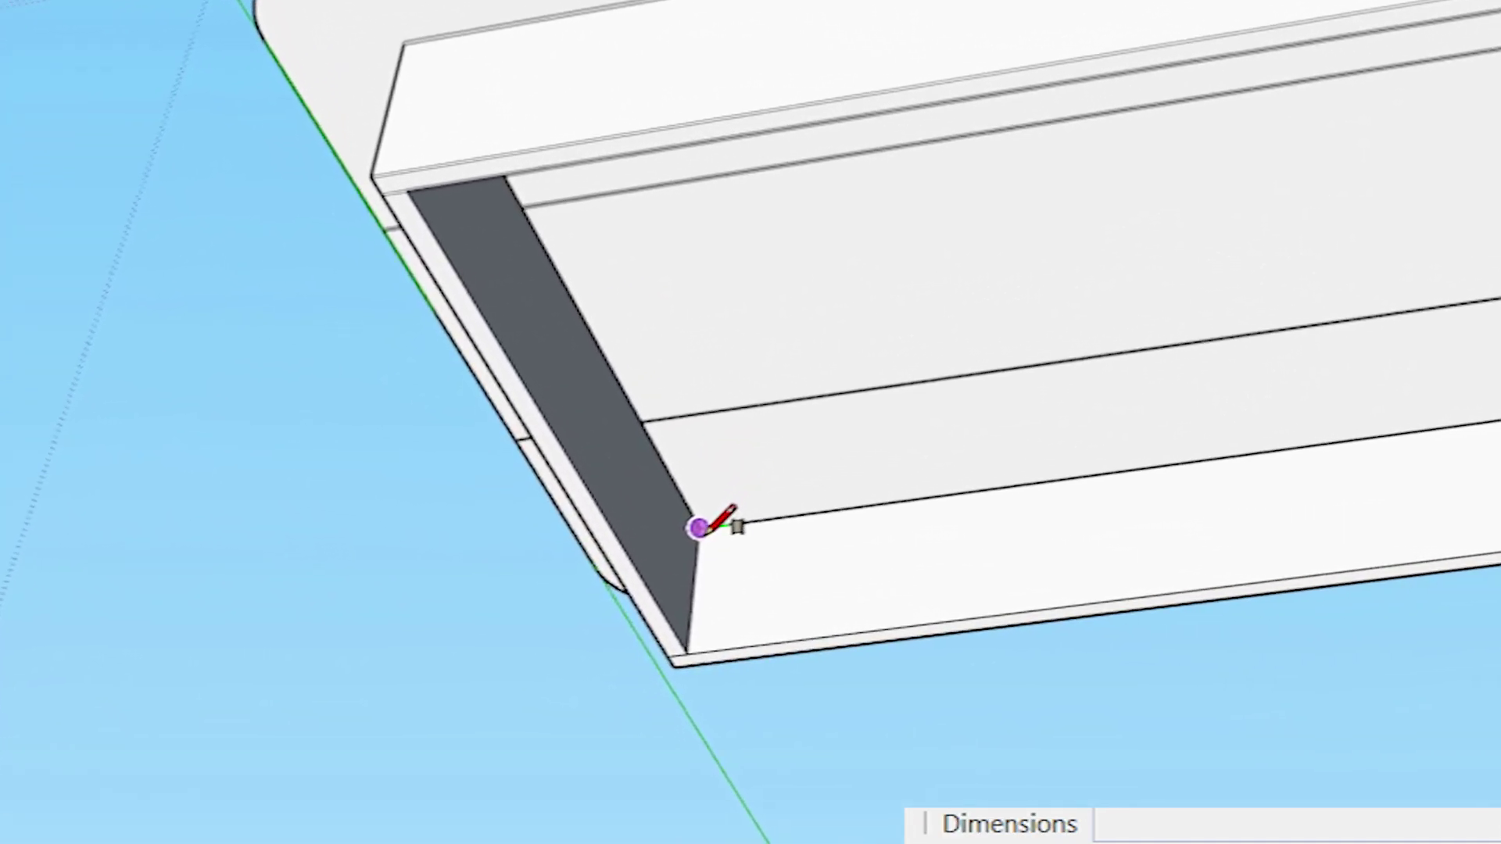
click(701, 530)
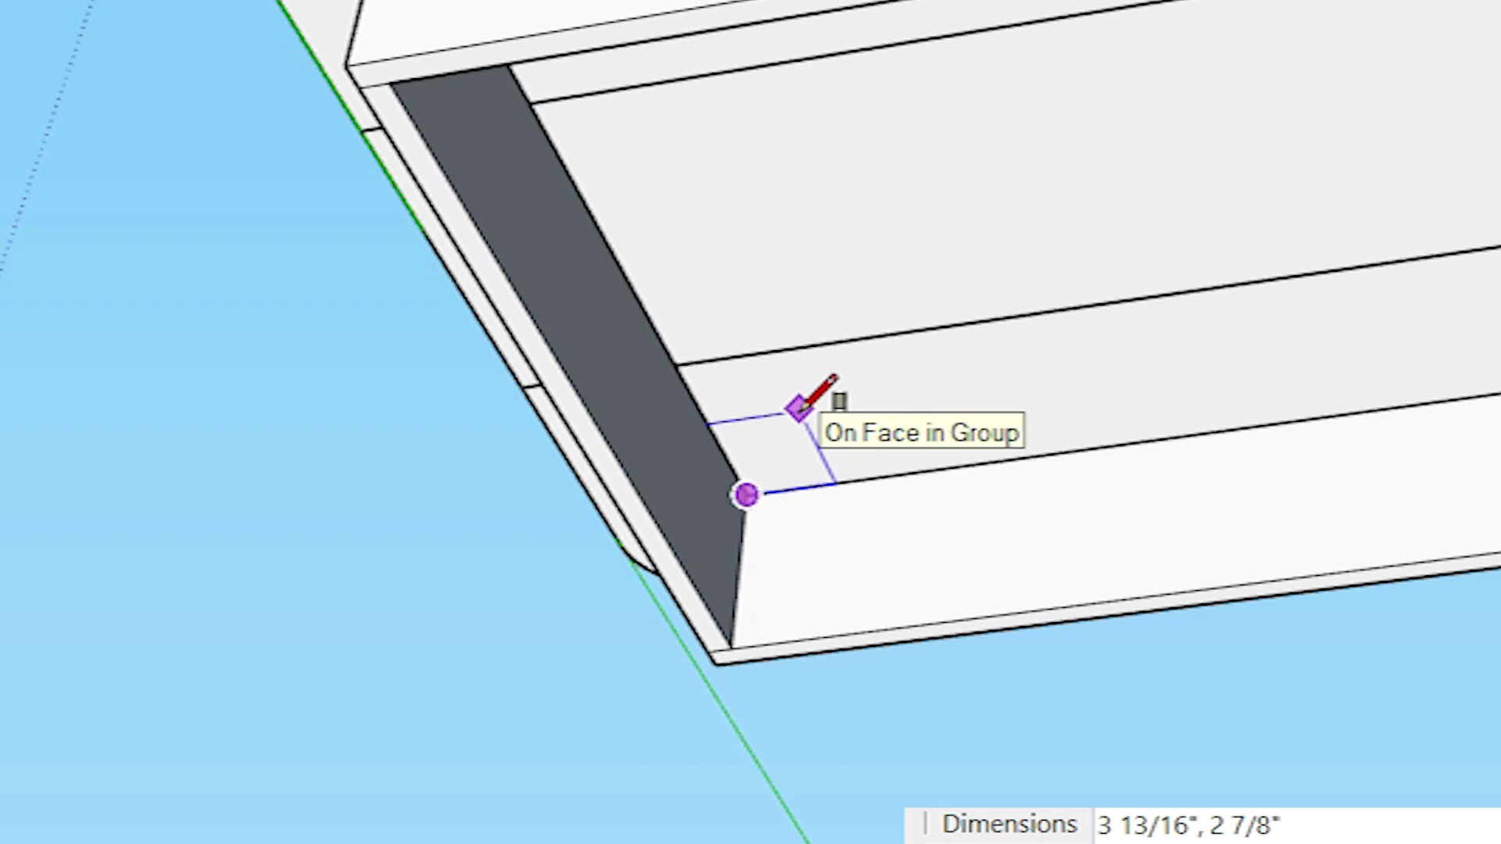
text(3,3)
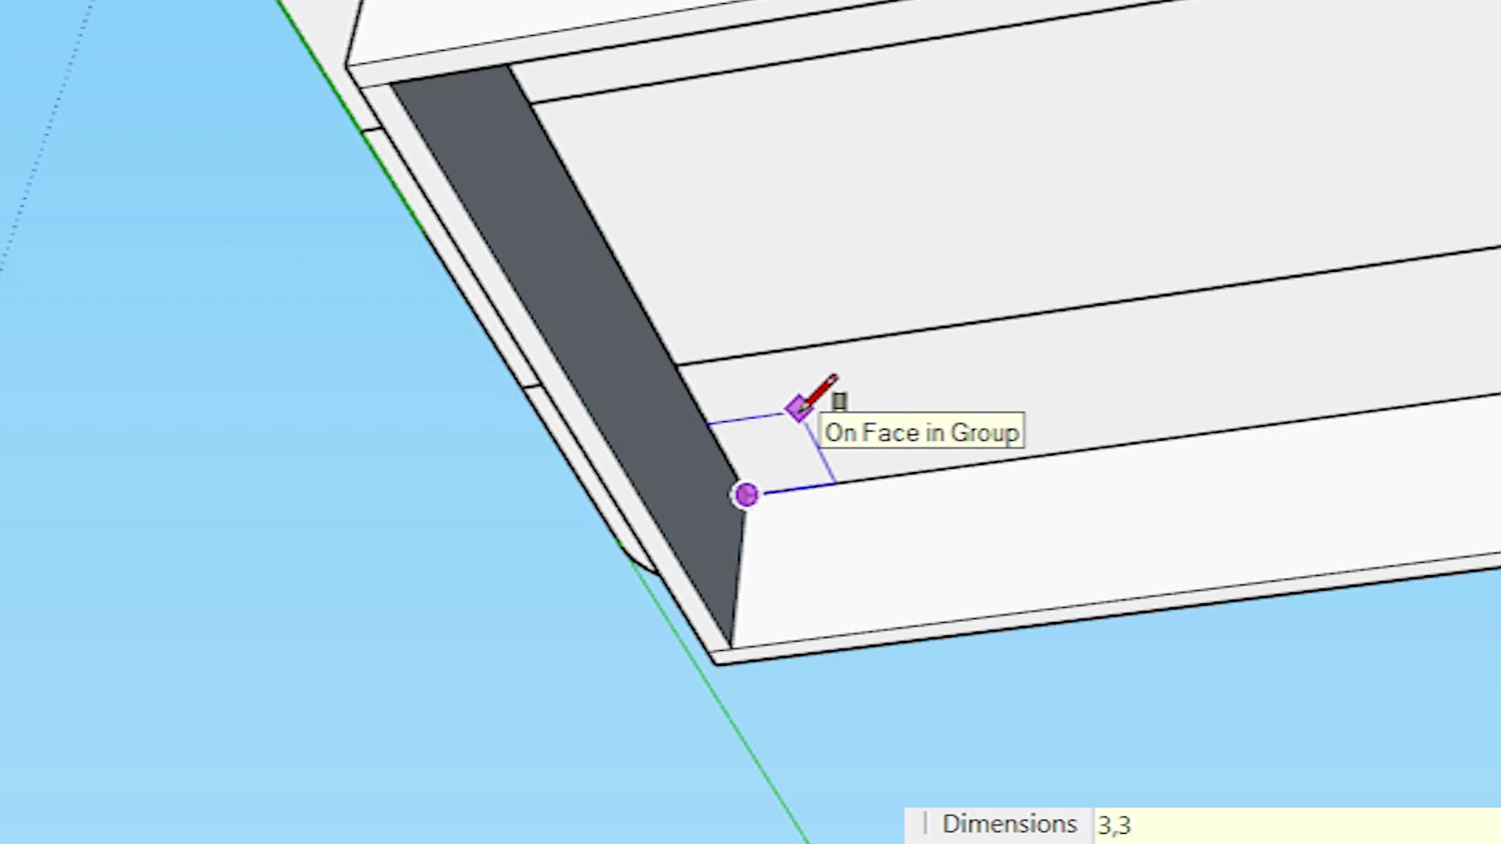
key(Return)
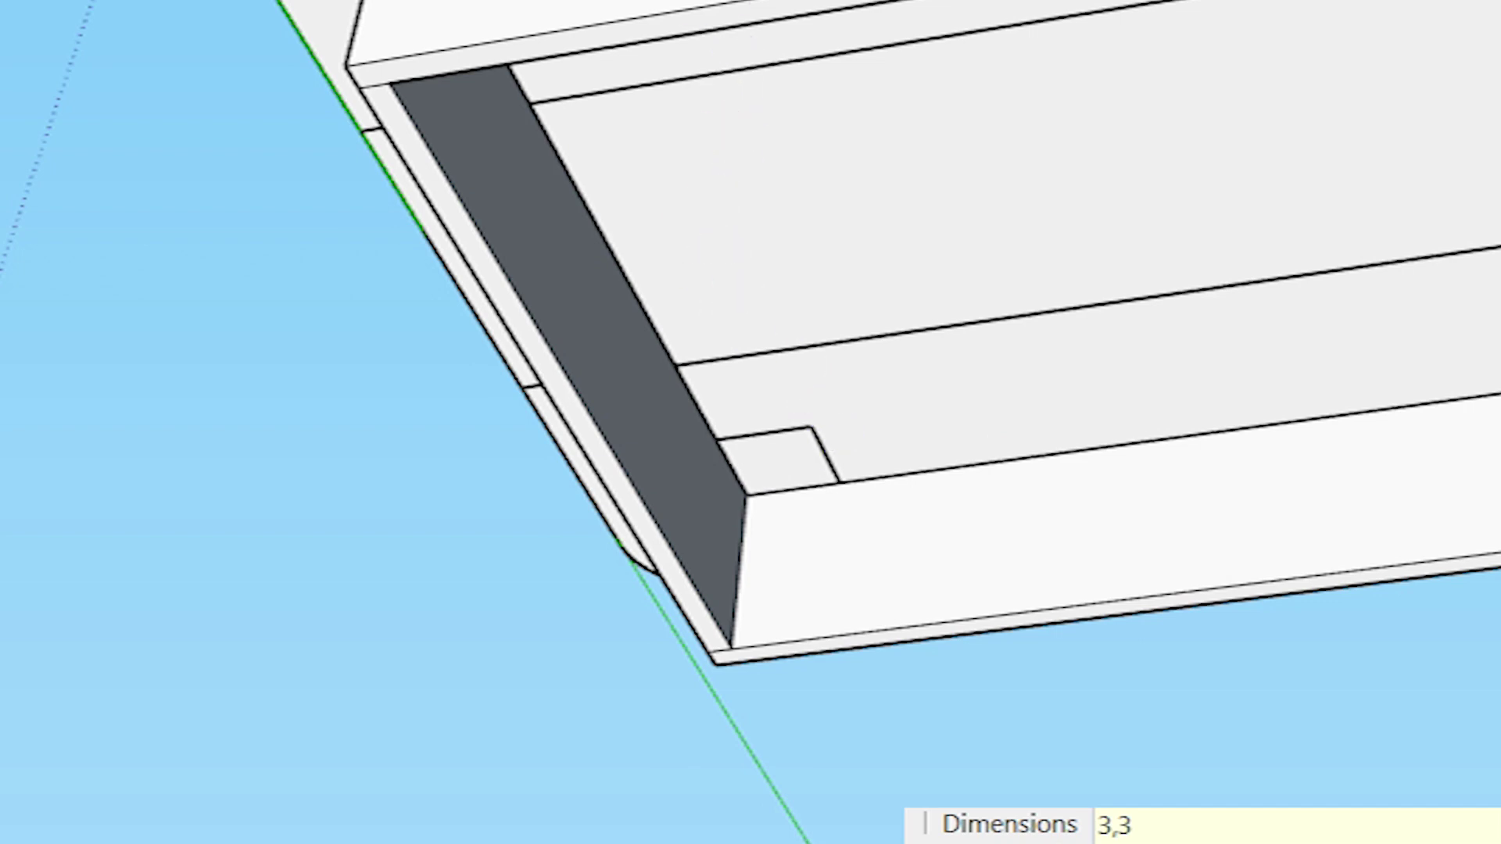
Push/Pull the 3" square down 34" to form the table leg.
key(p)
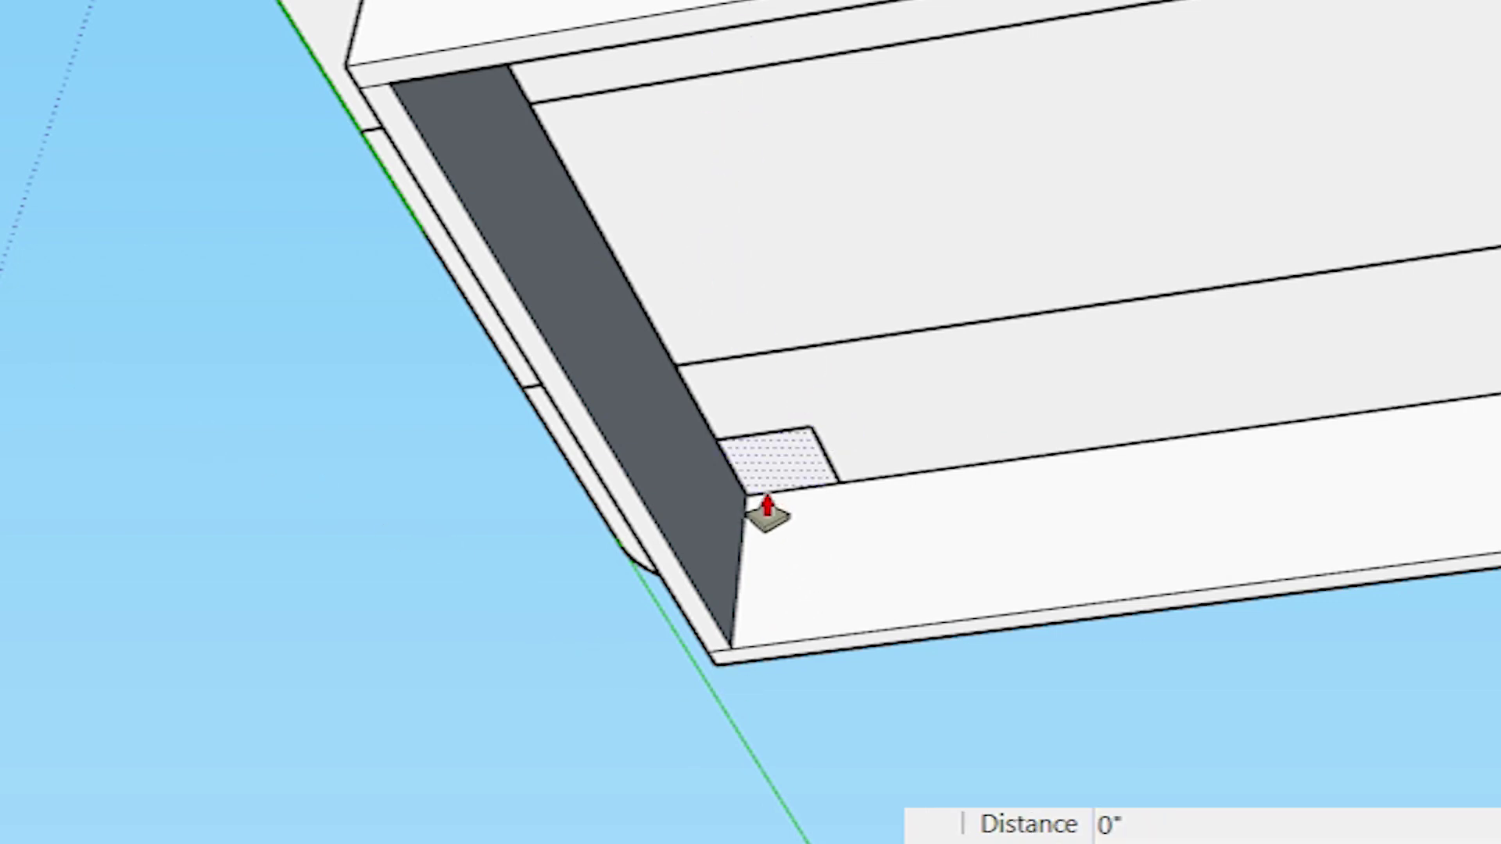
click(770, 481)
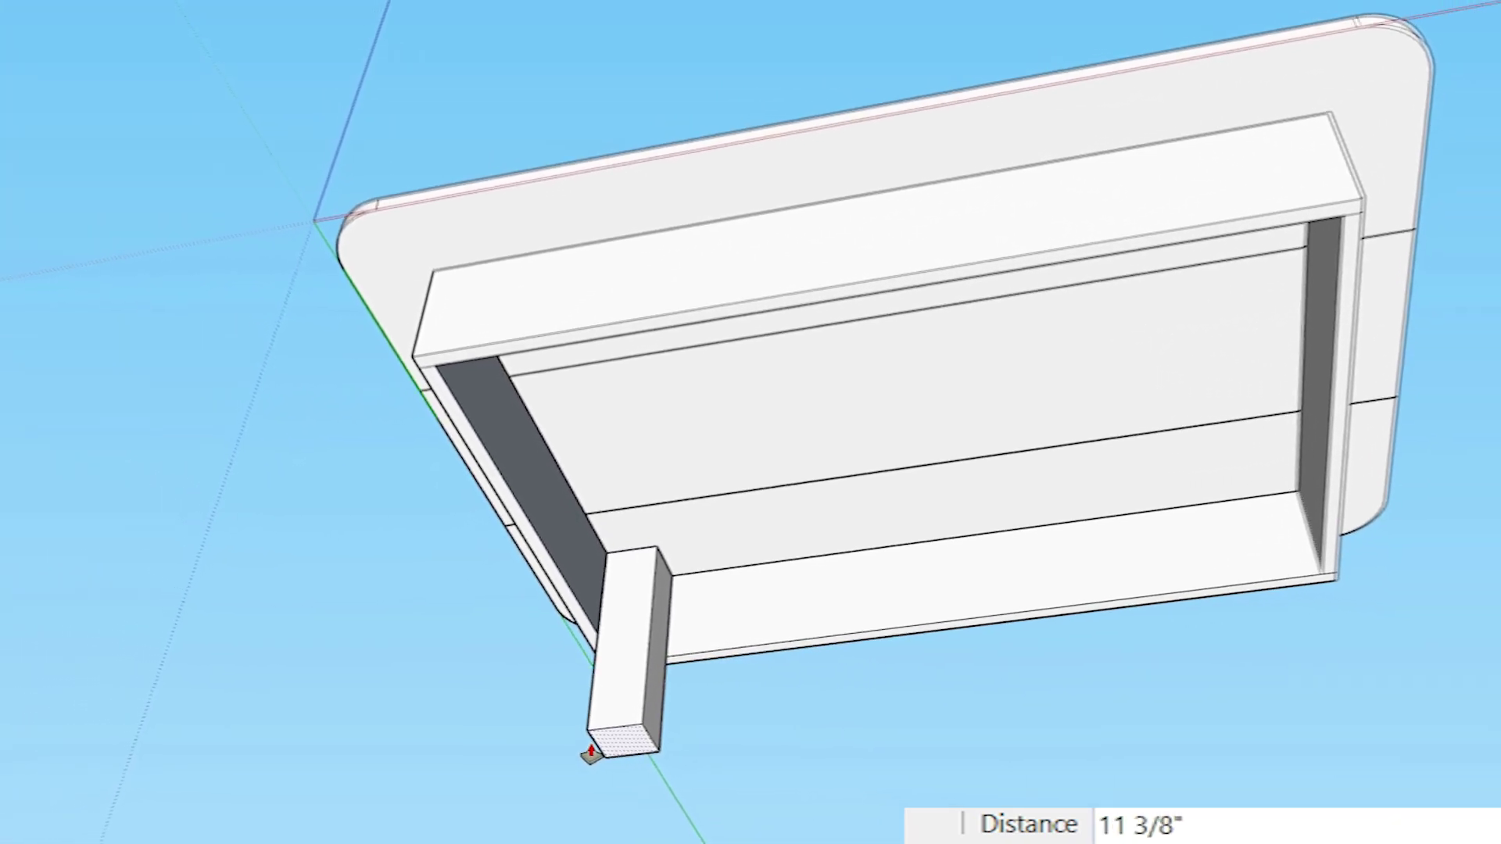
text(3)
text(4)
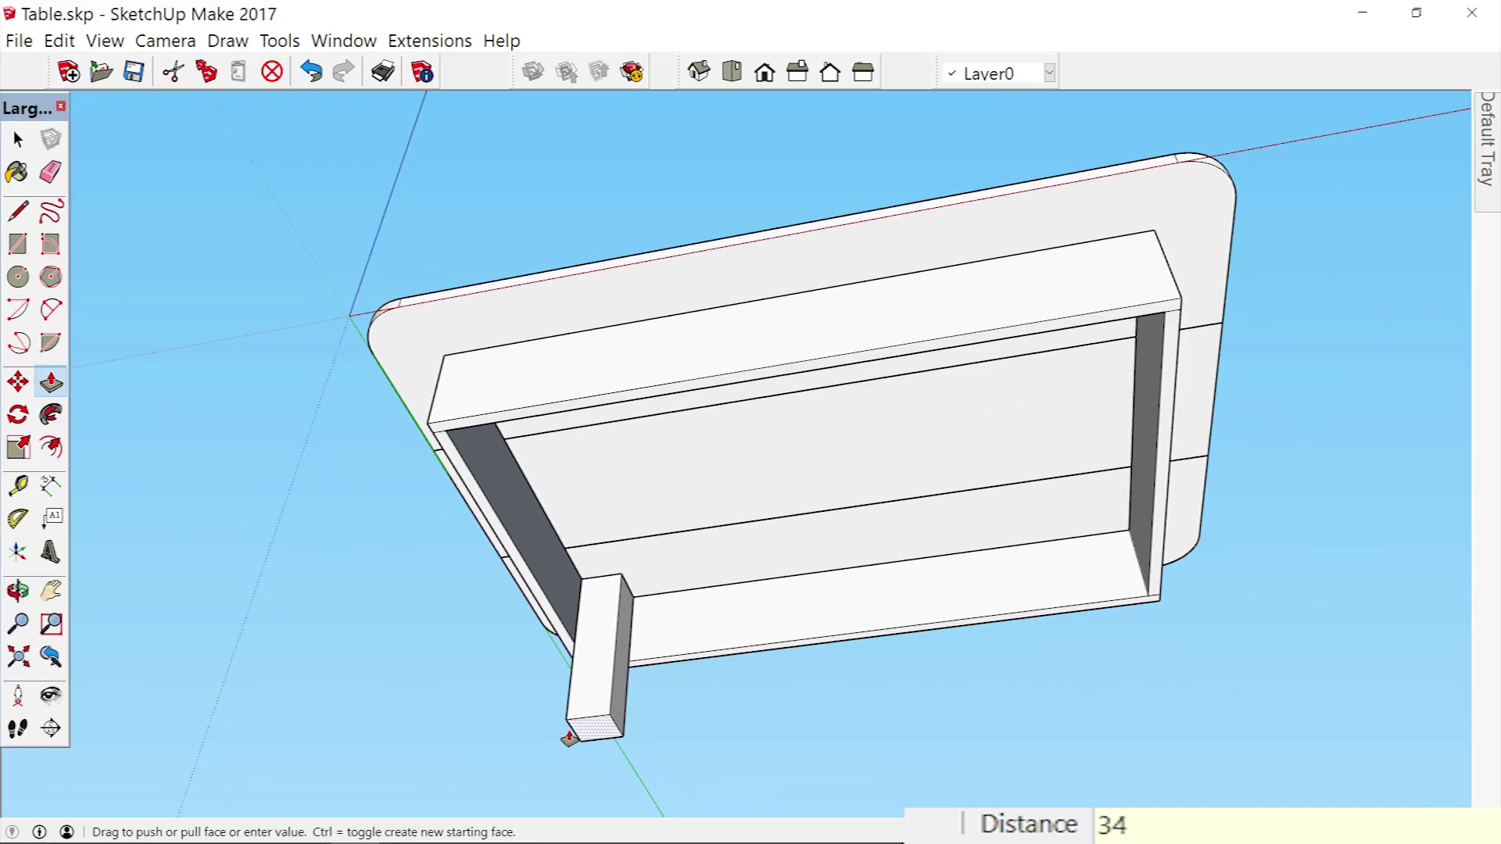
key(Return)
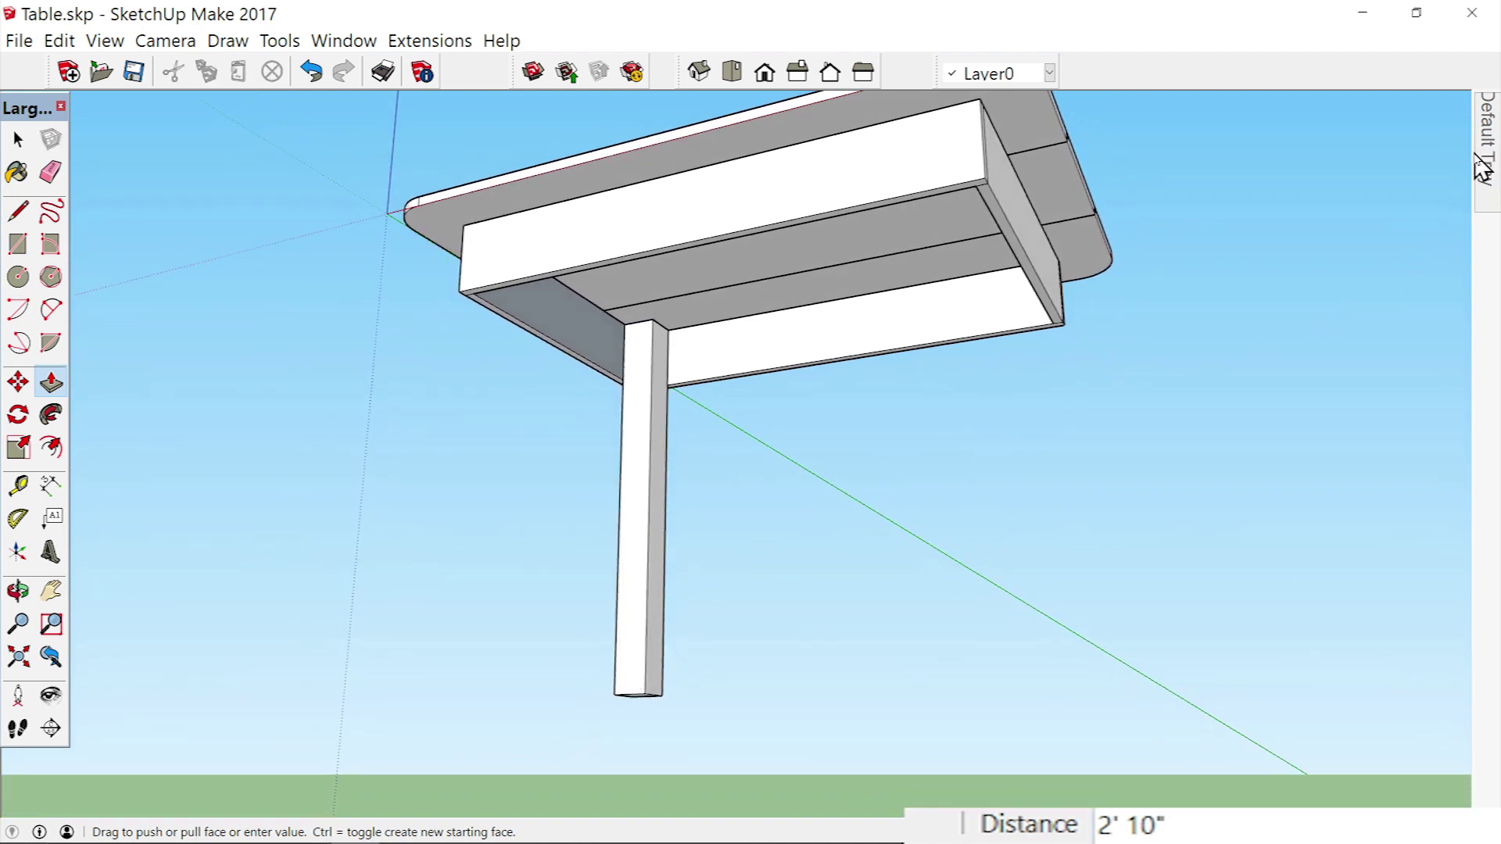
Hide the Apron and Top layers to isolate the leg.
mouse_move(1486, 168)
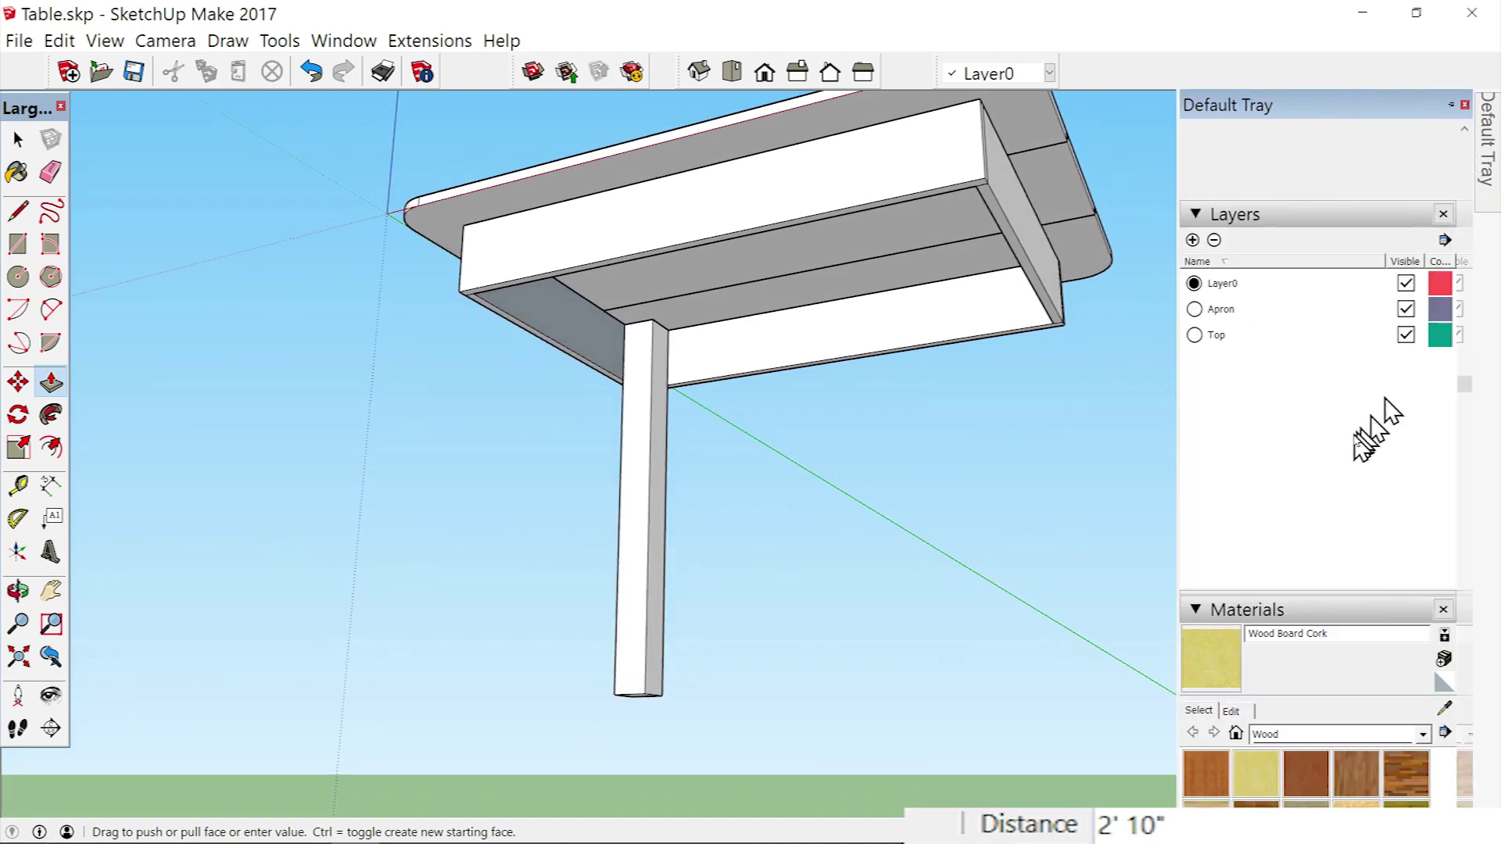
click(1406, 309)
click(1407, 336)
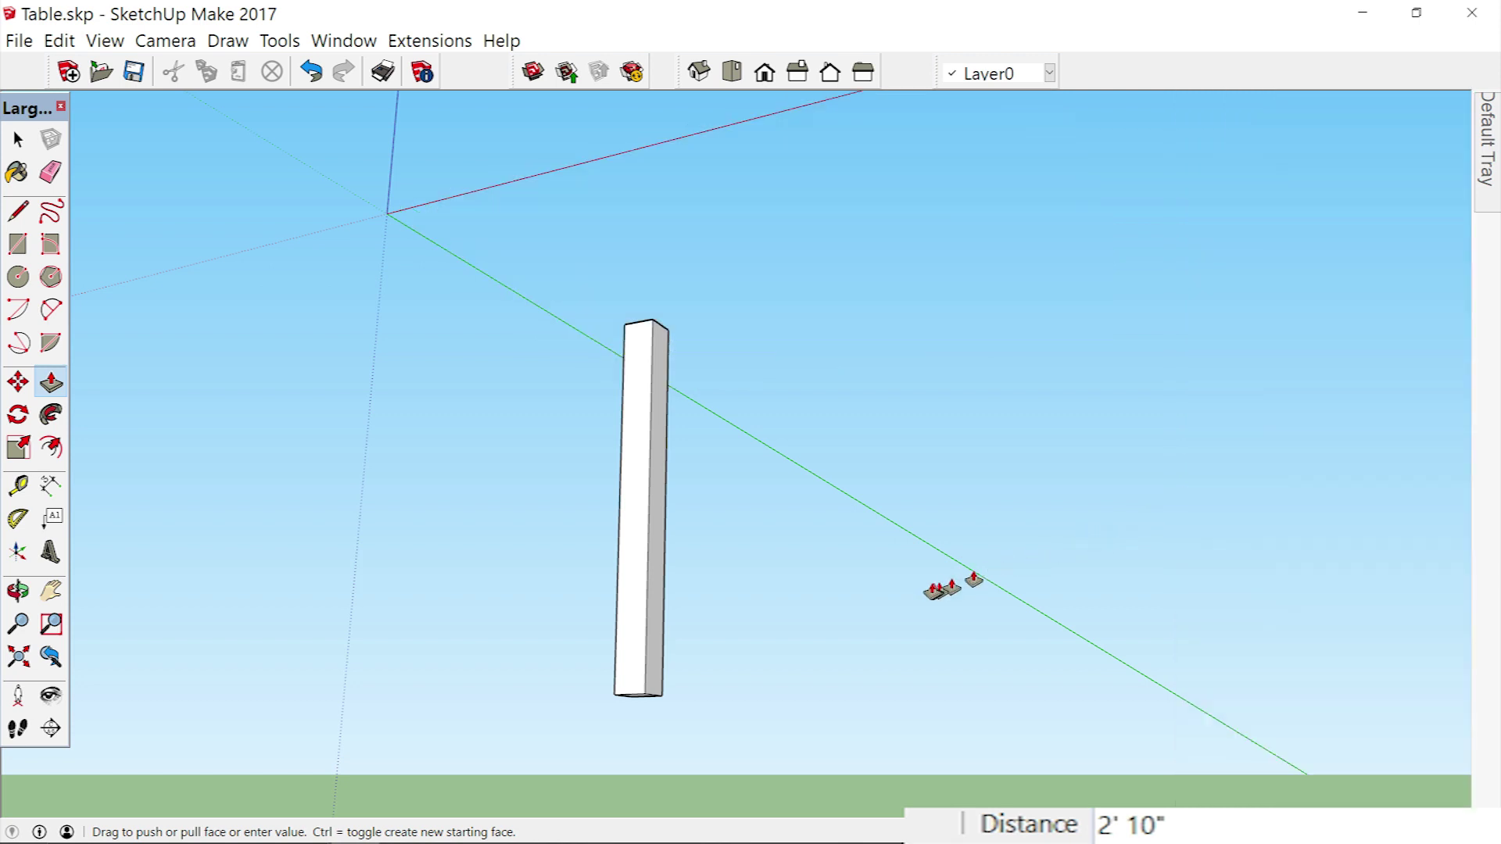
middle_drag(551, 370, 551, 369)
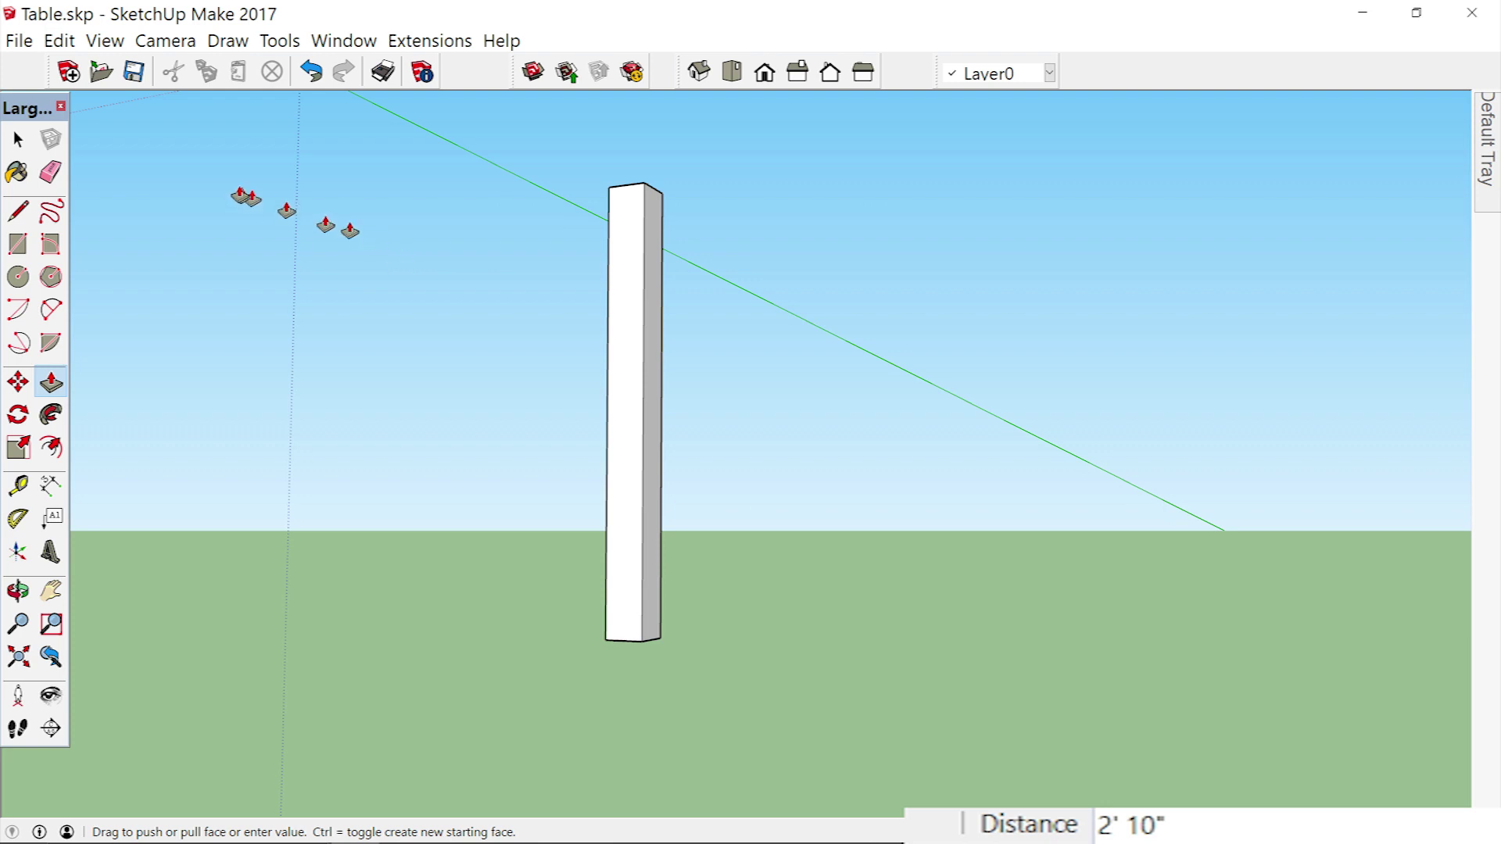
Select the whole leg and make it a group.
click(18, 141)
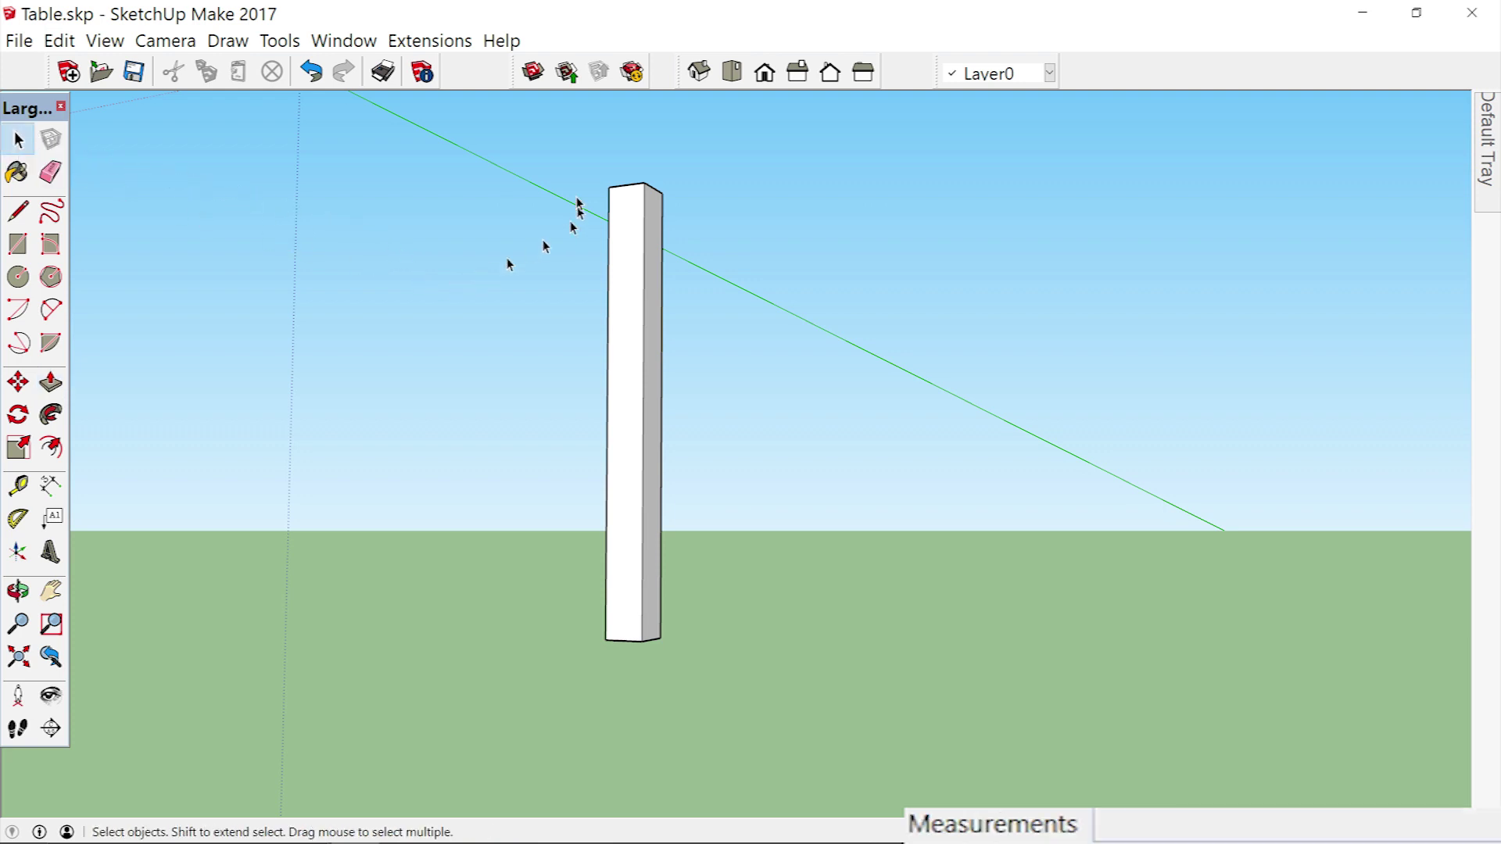
drag(560, 213, 740, 699)
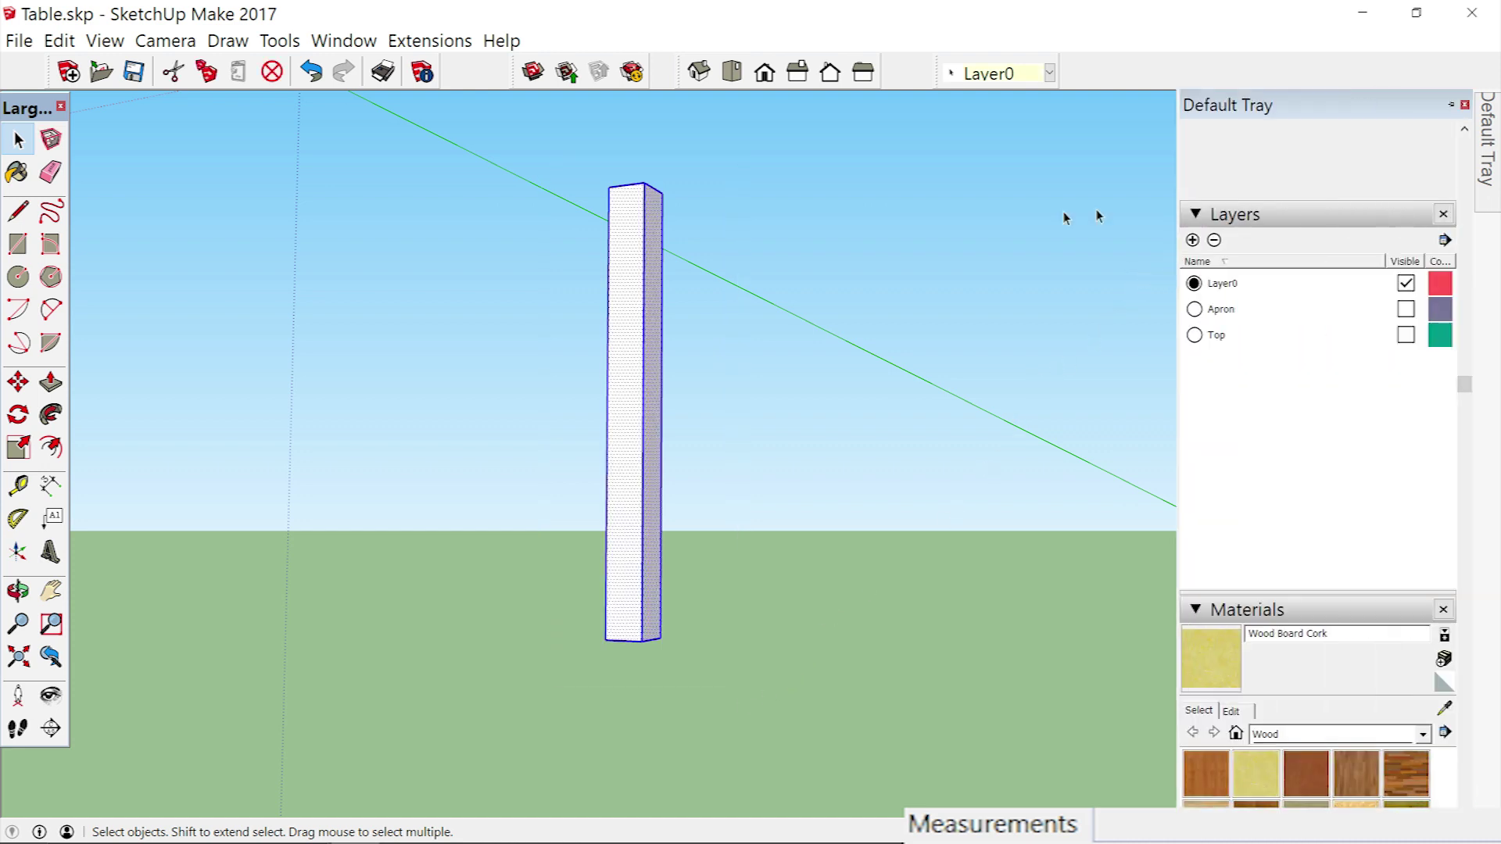
right_click(632, 381)
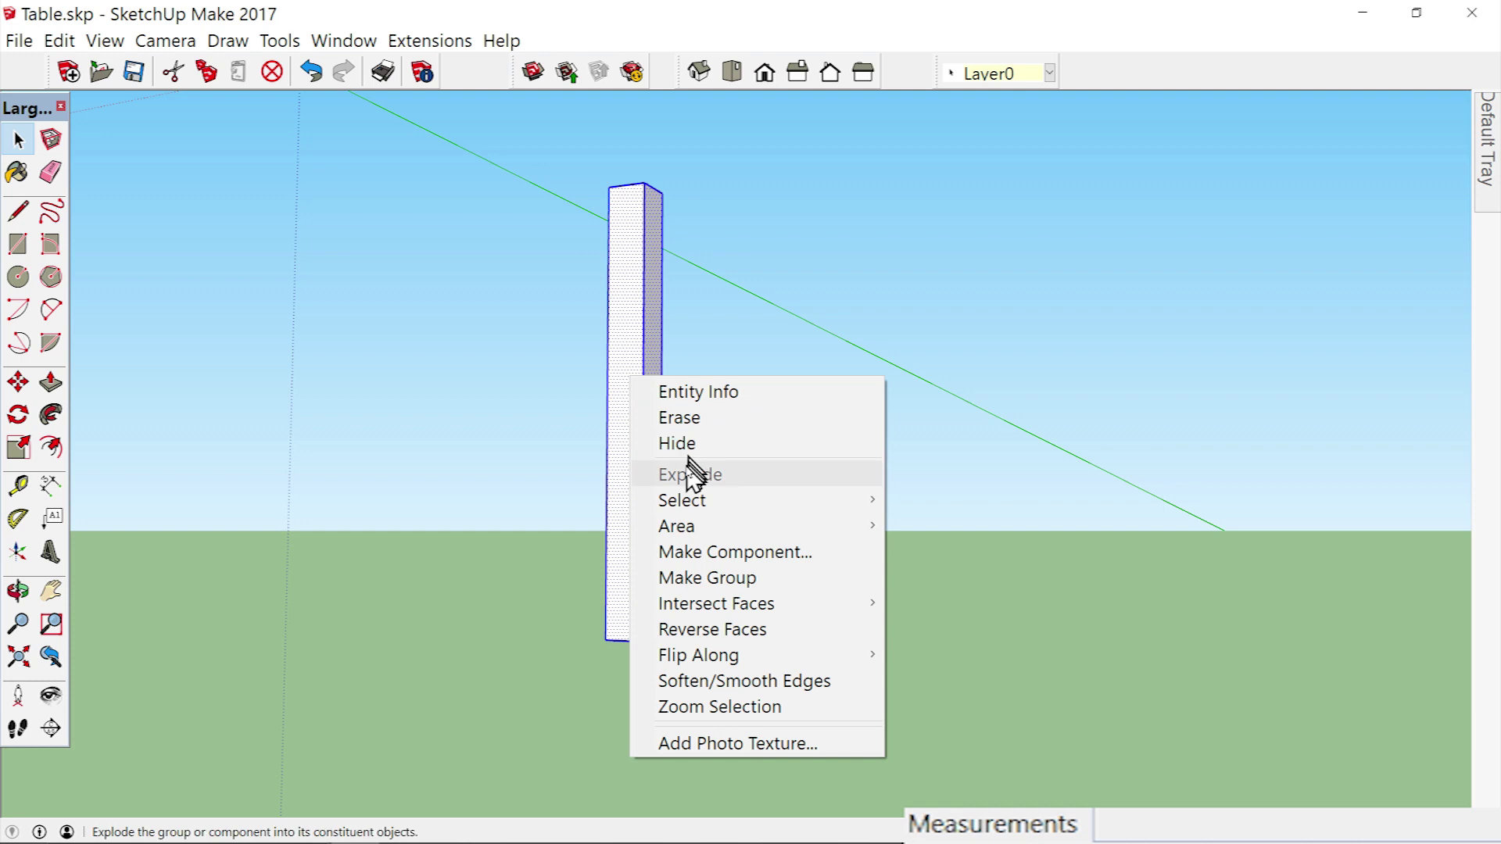
click(667, 577)
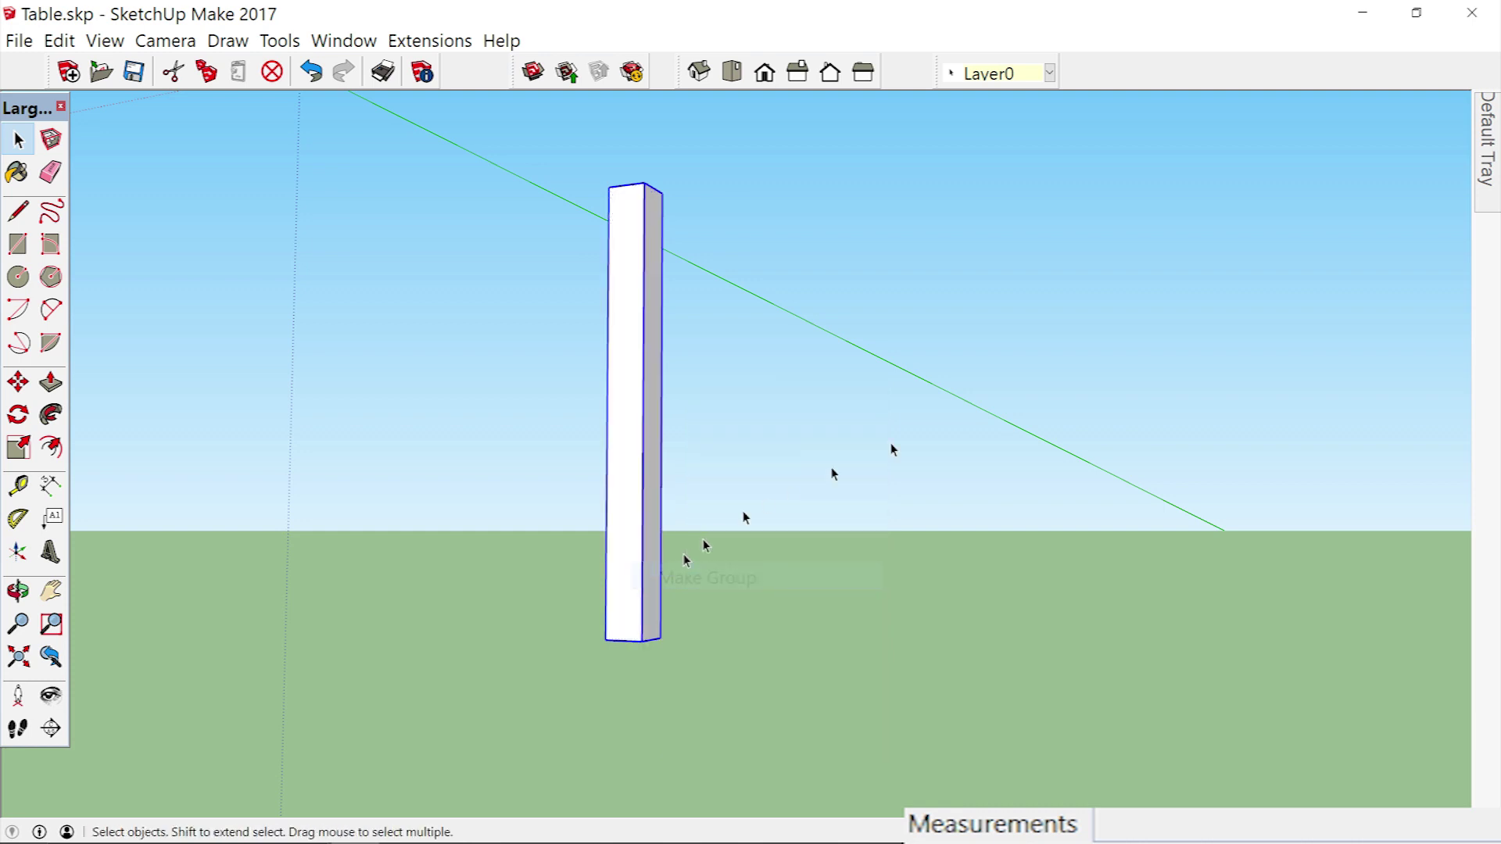
Add a layer named Leg, assign the leg group to it, and check the layer by turning it off and on.
mouse_move(1482, 164)
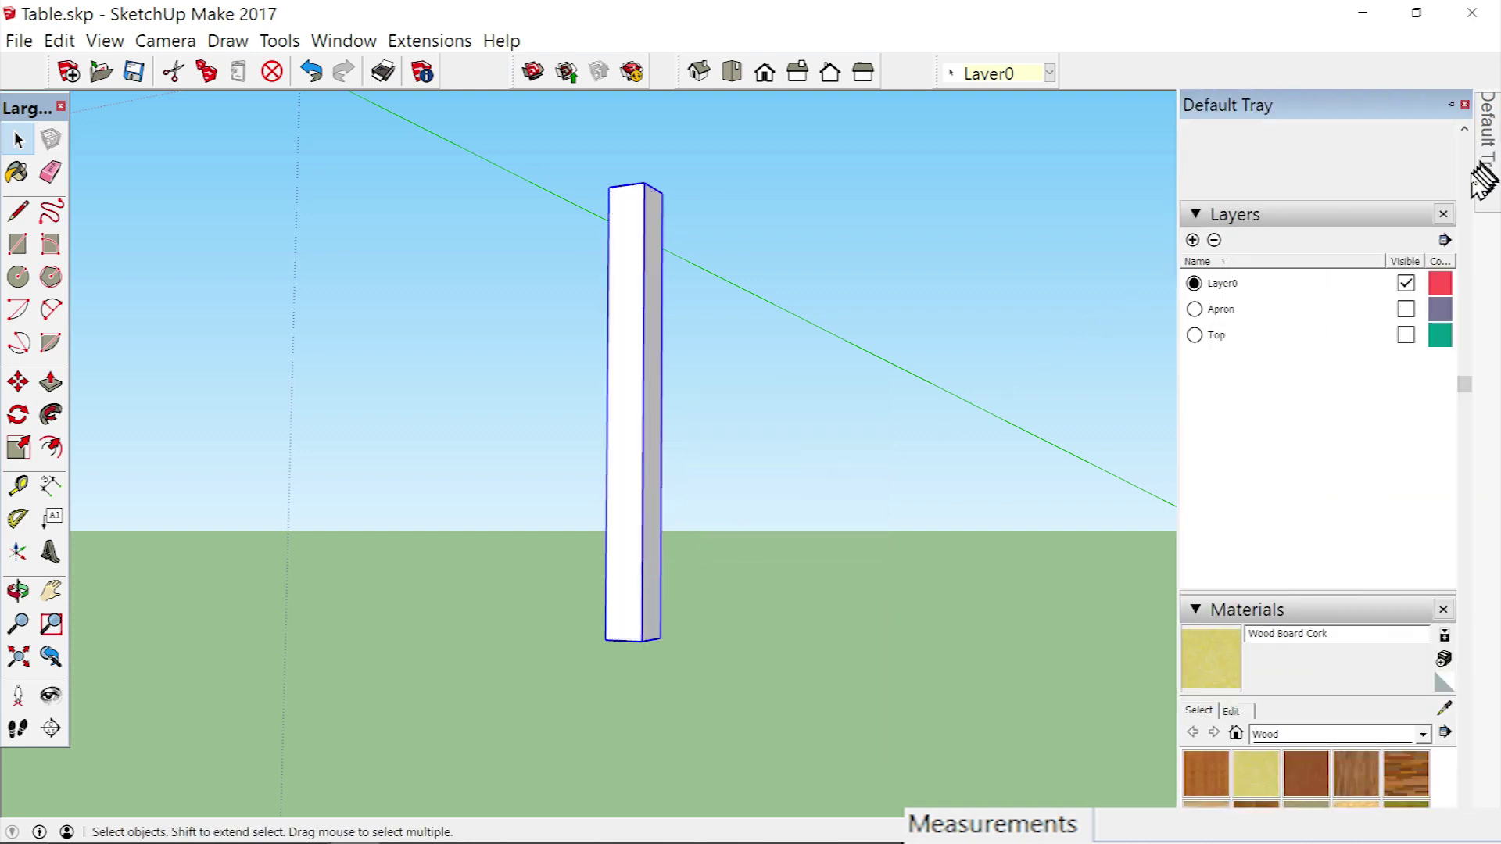
click(1192, 241)
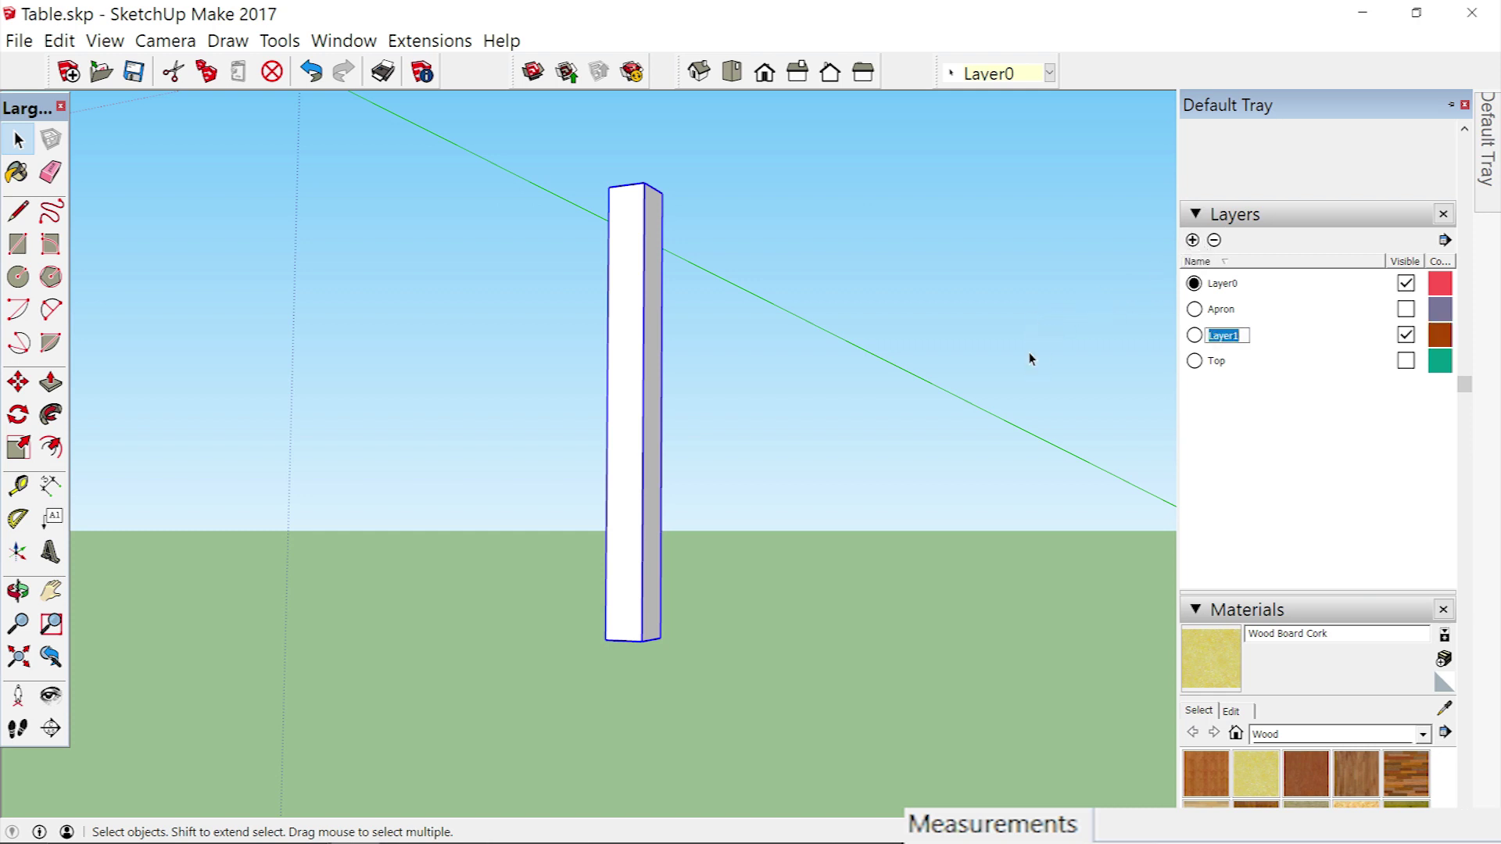
text(Leg)
scroll(1302, 391, up, 3)
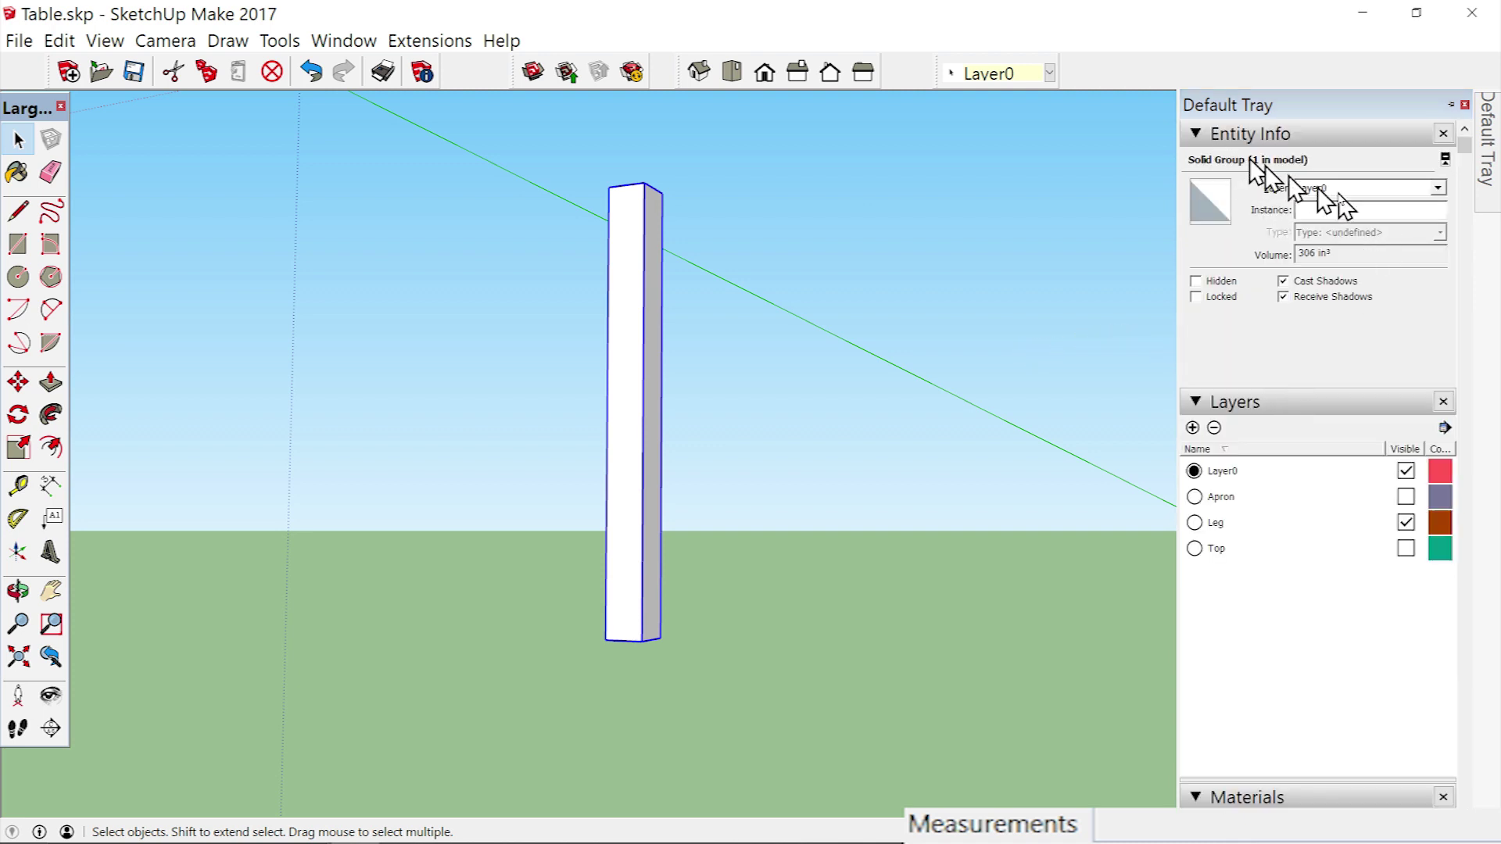
click(1438, 188)
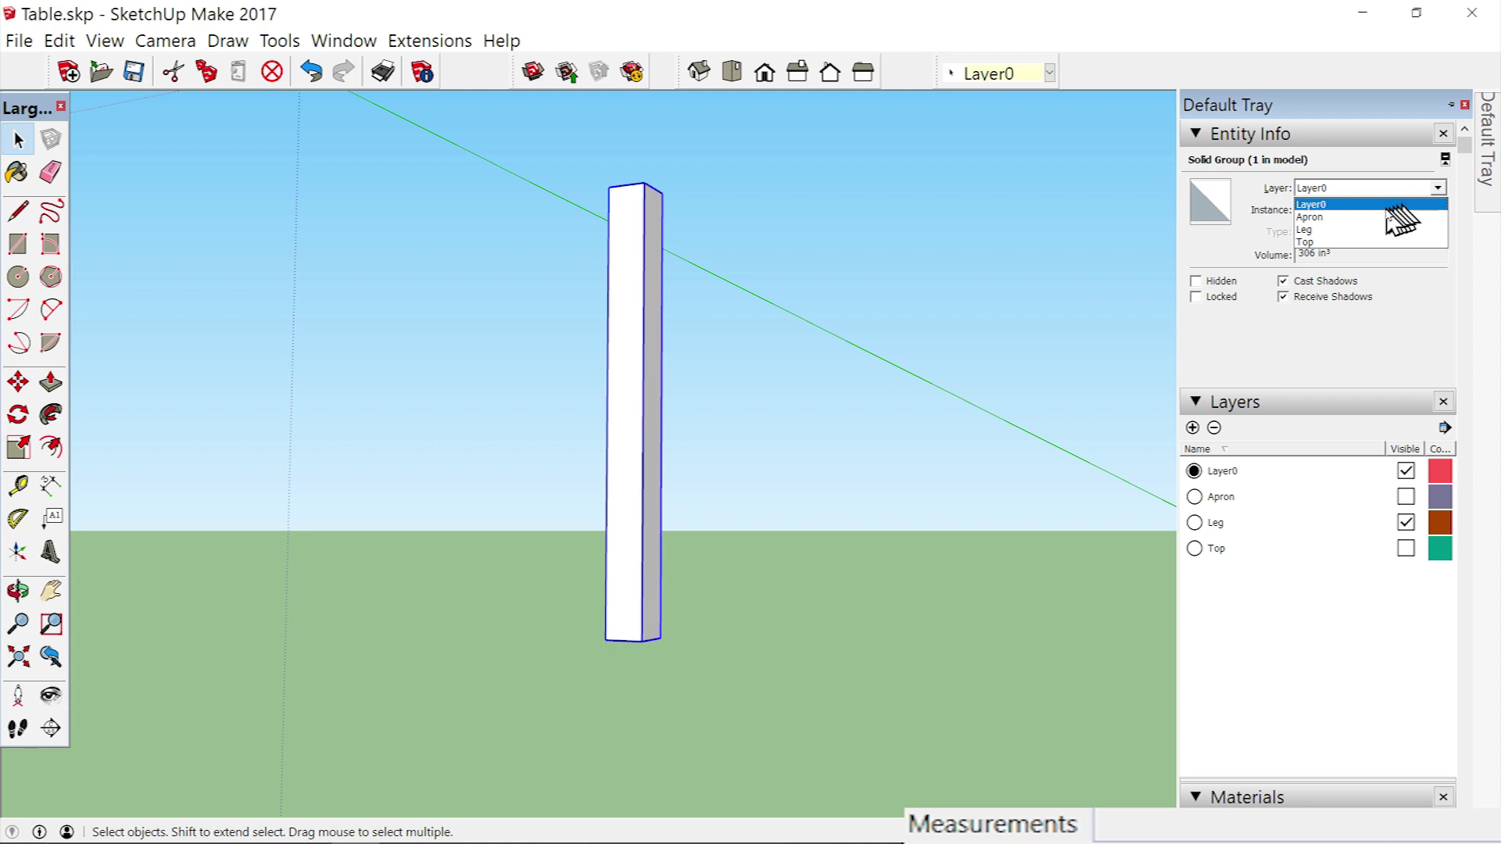
click(1314, 231)
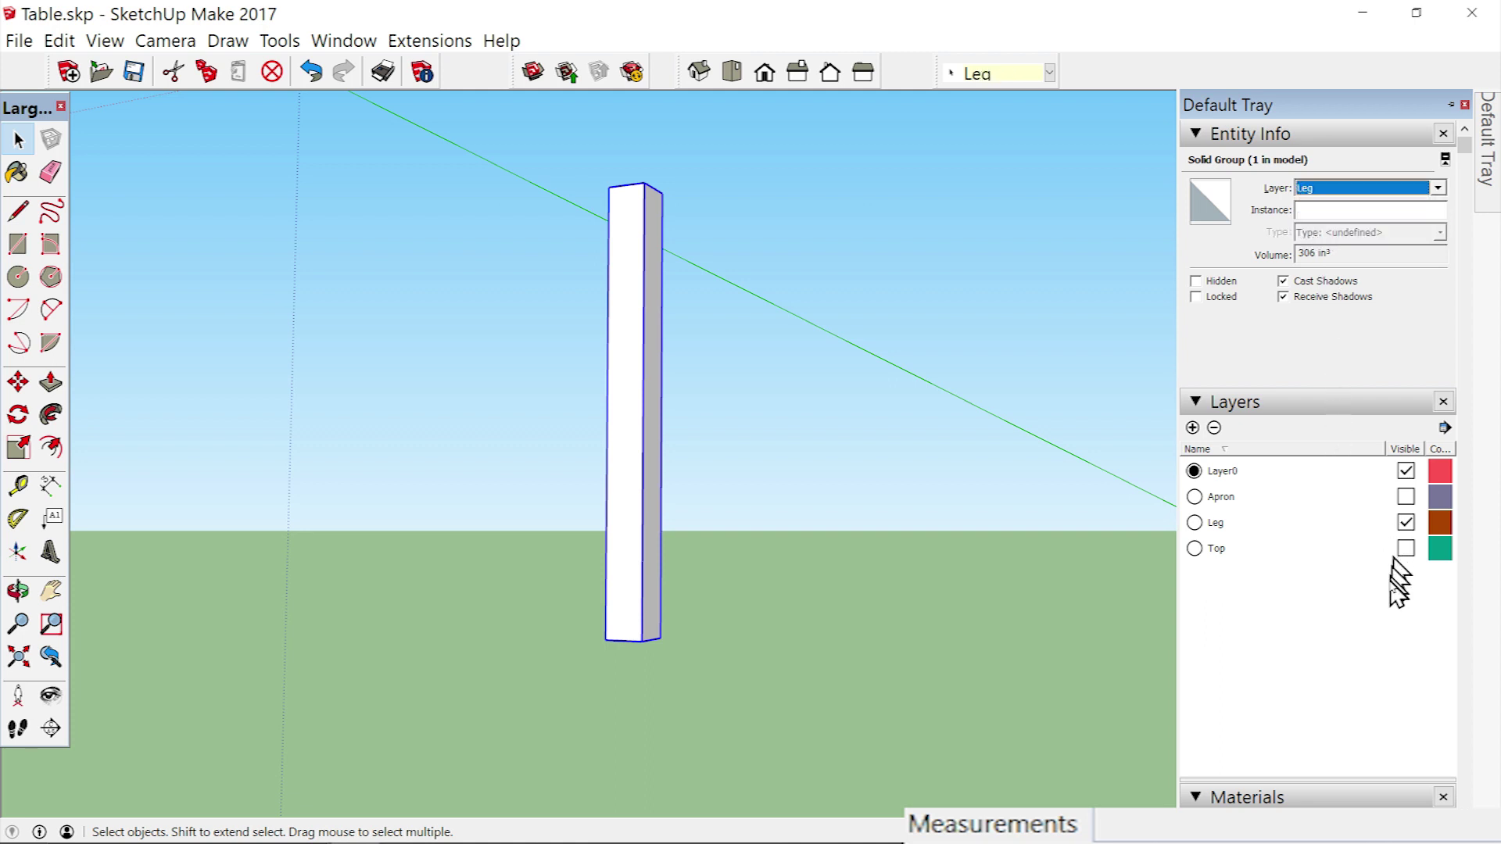
click(1407, 524)
click(1407, 523)
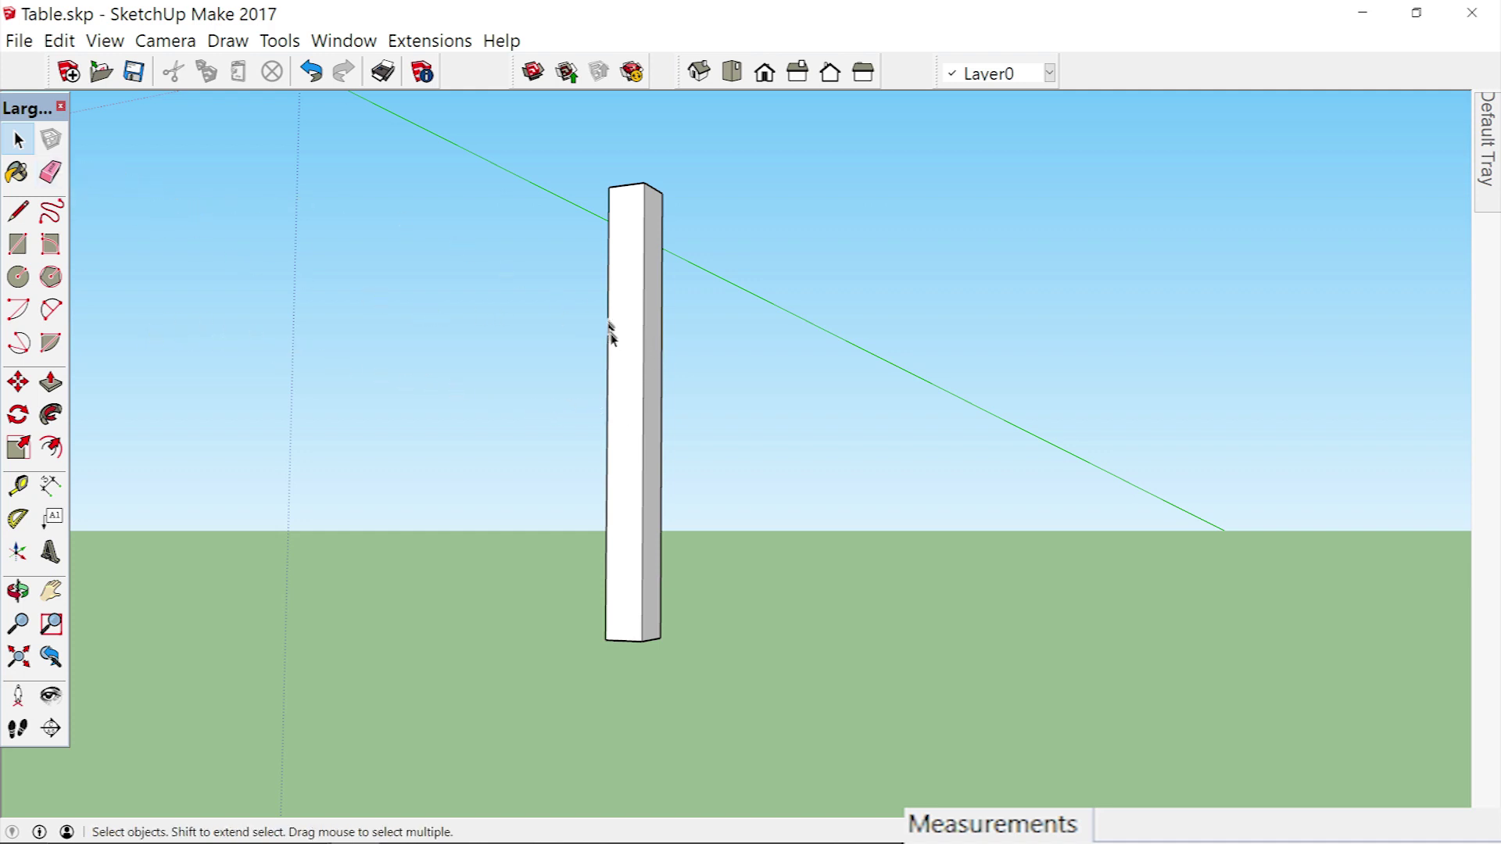
Inside the leg group, place guides 24" above the leg's bottom edge and 1" in from the face's inner vertical edge.
double_click(623, 397)
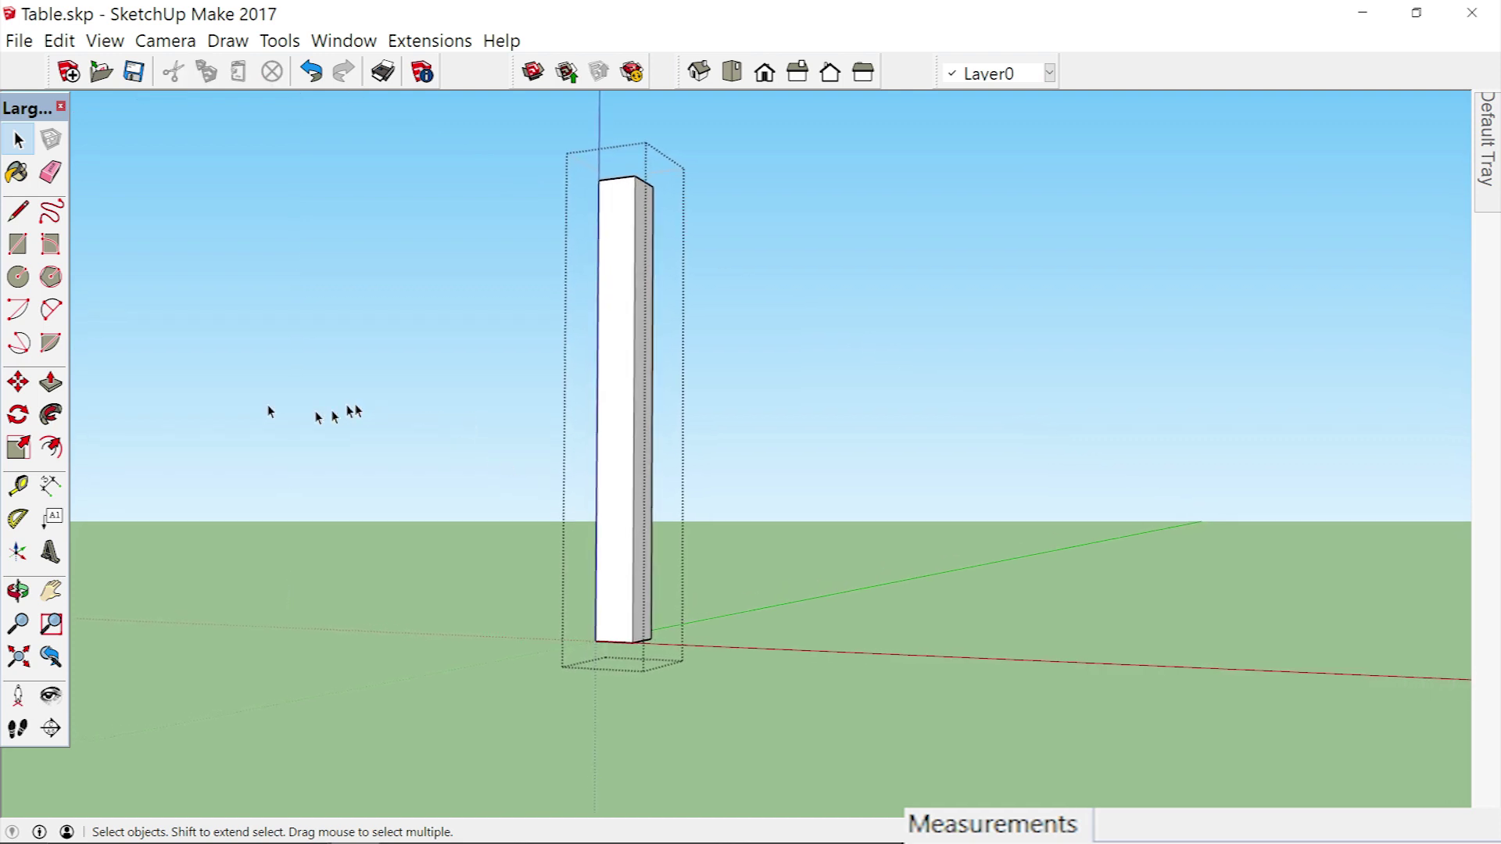
click(19, 491)
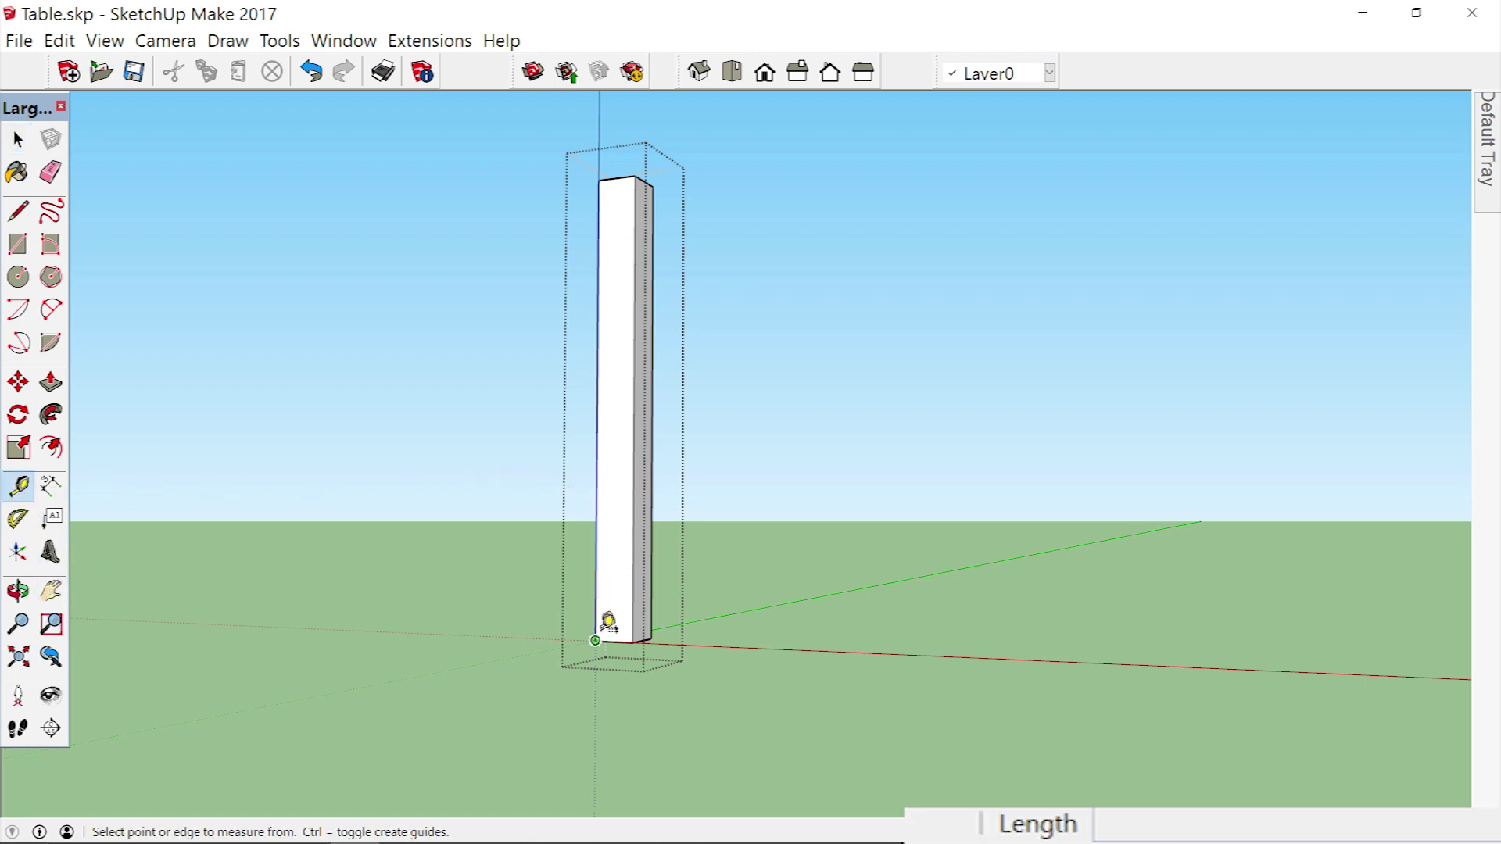
scroll(618, 626, up, 2)
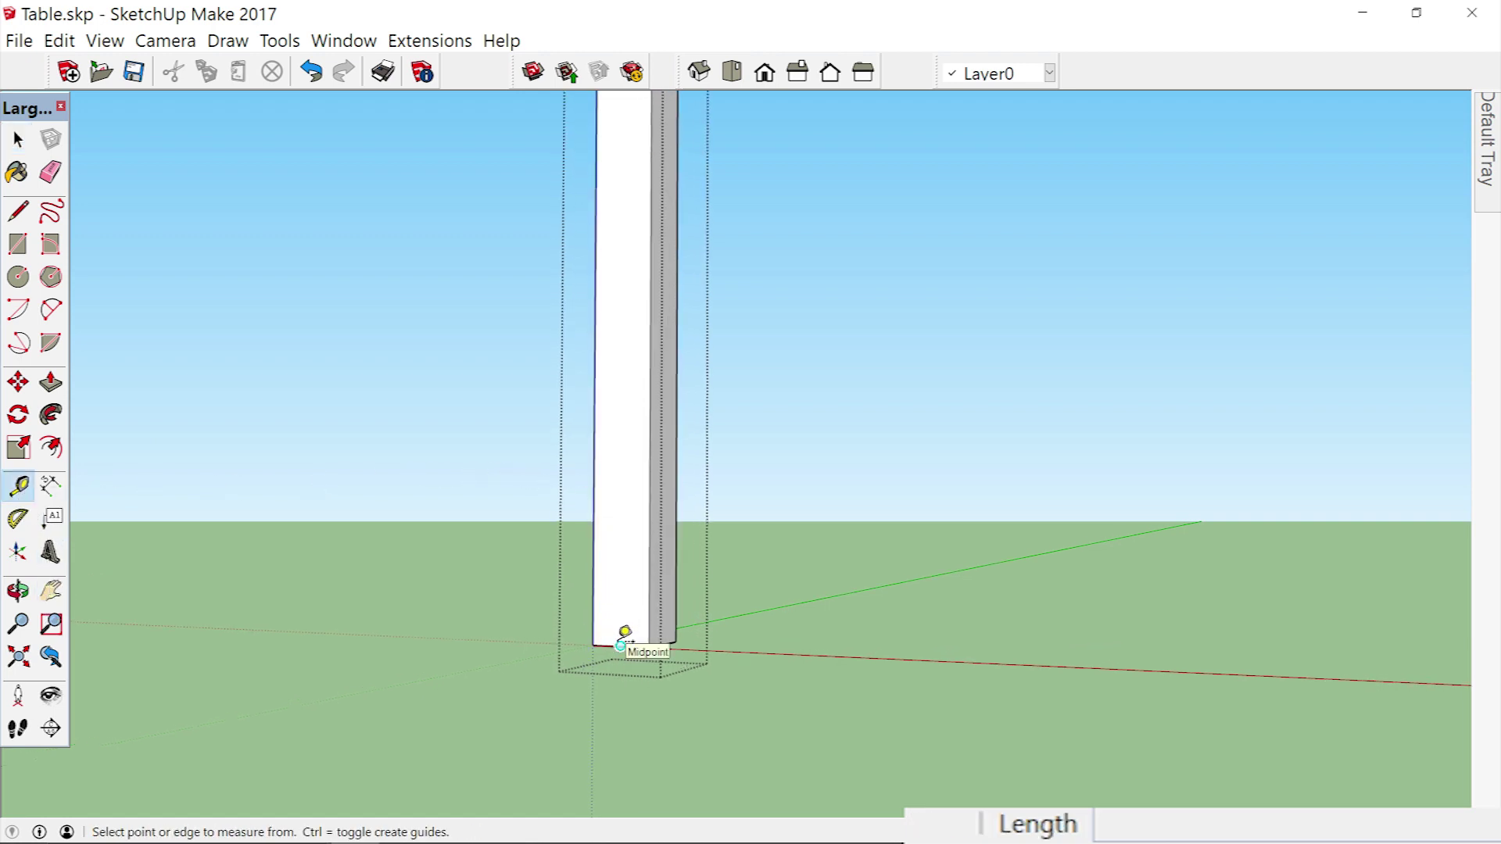
click(620, 645)
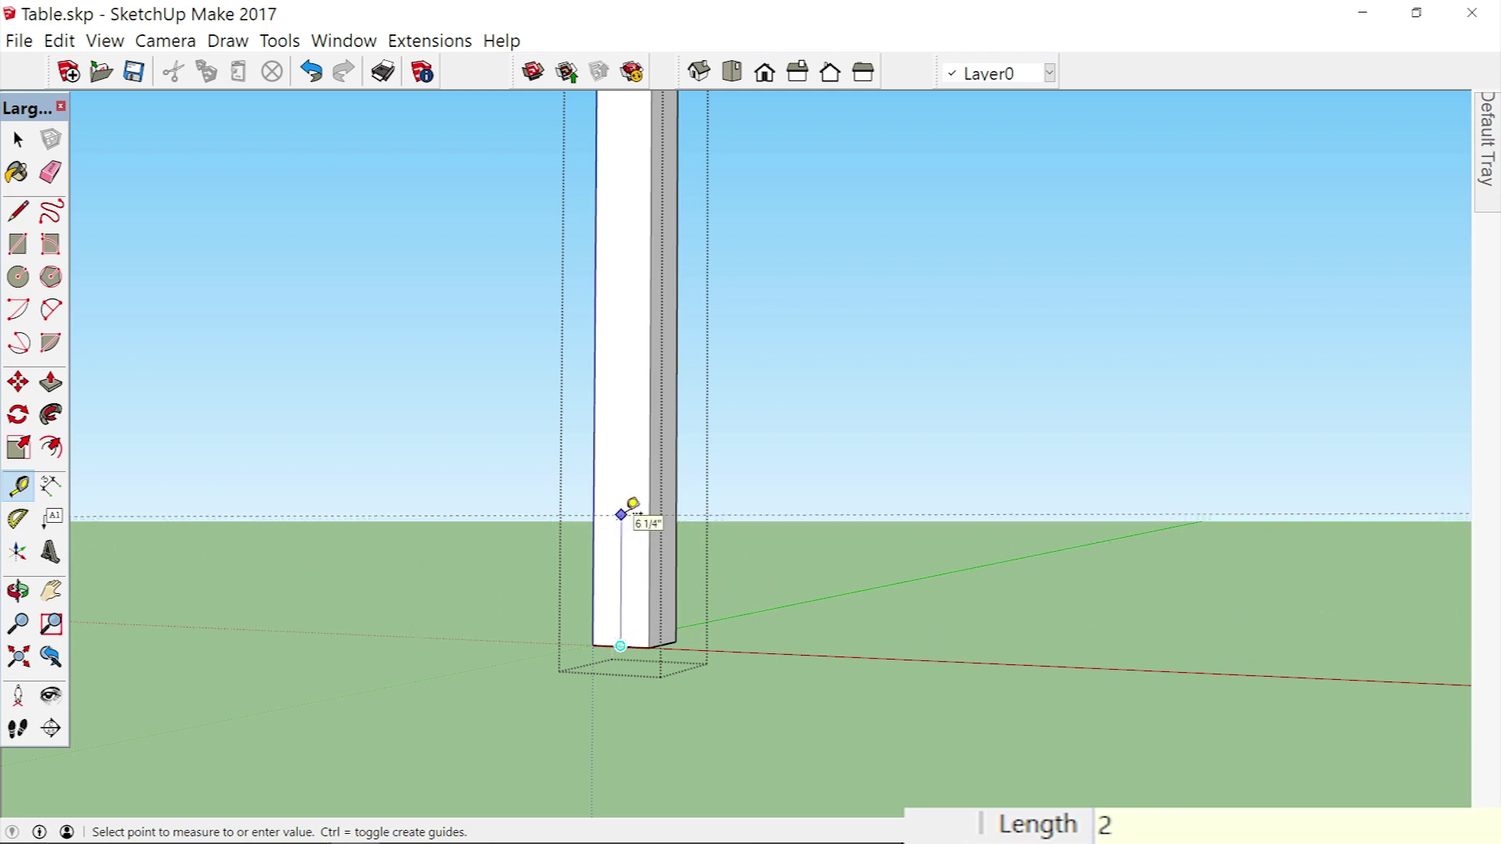
key(Return)
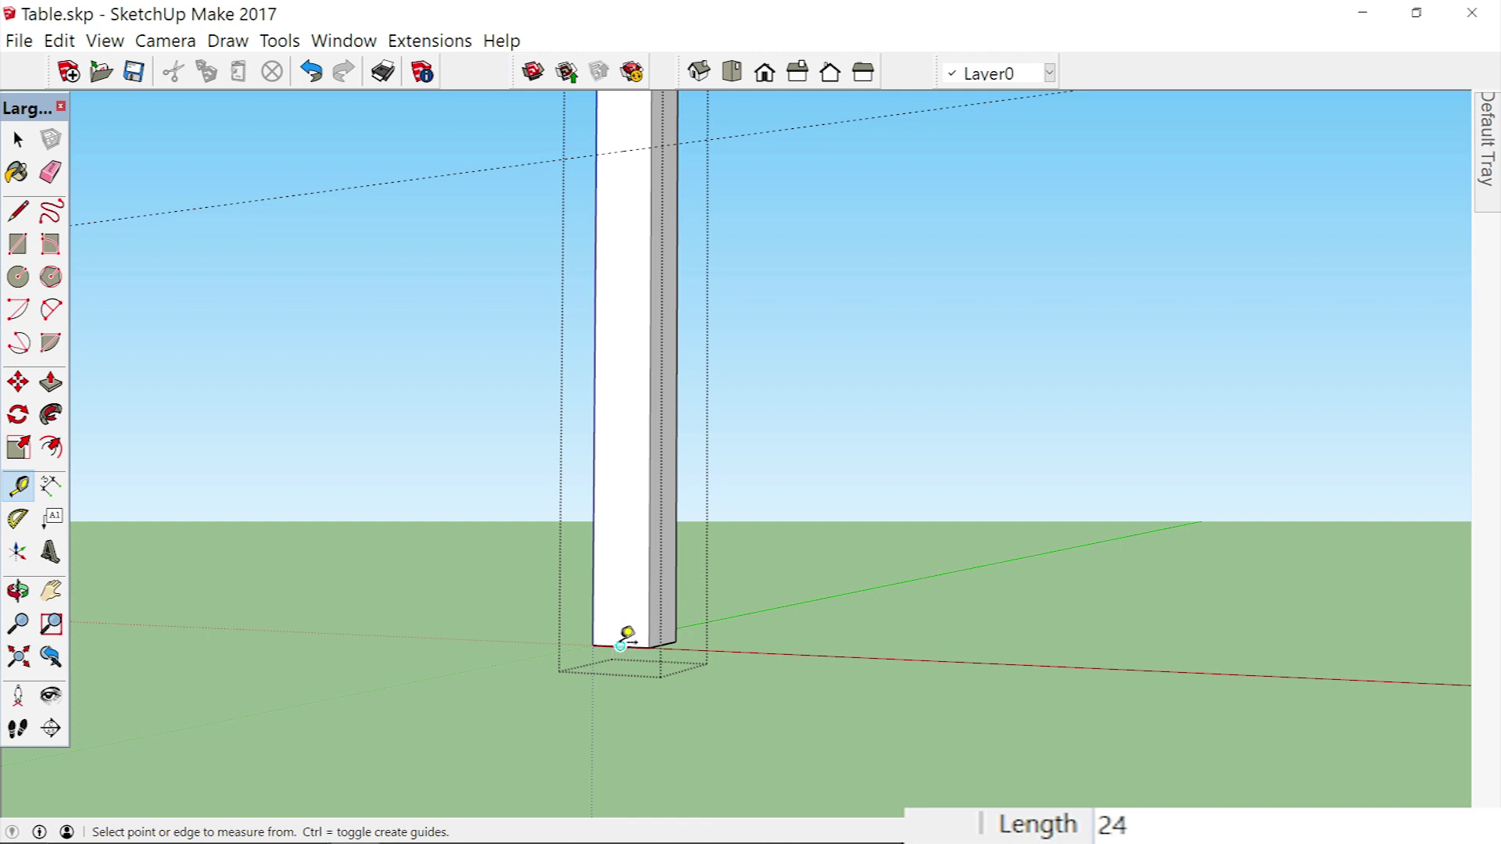
click(660, 551)
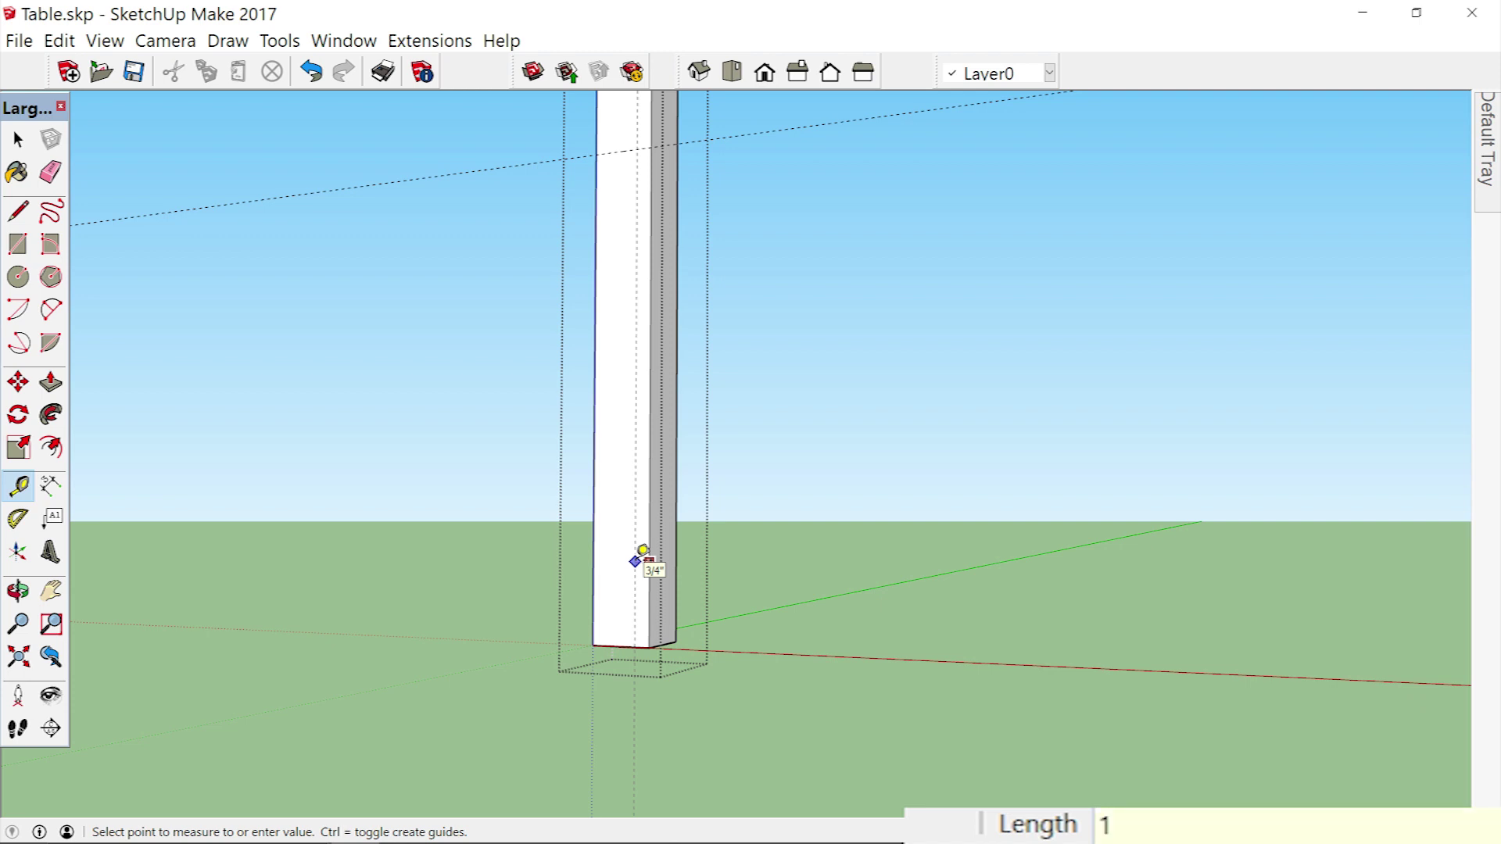
key(Return)
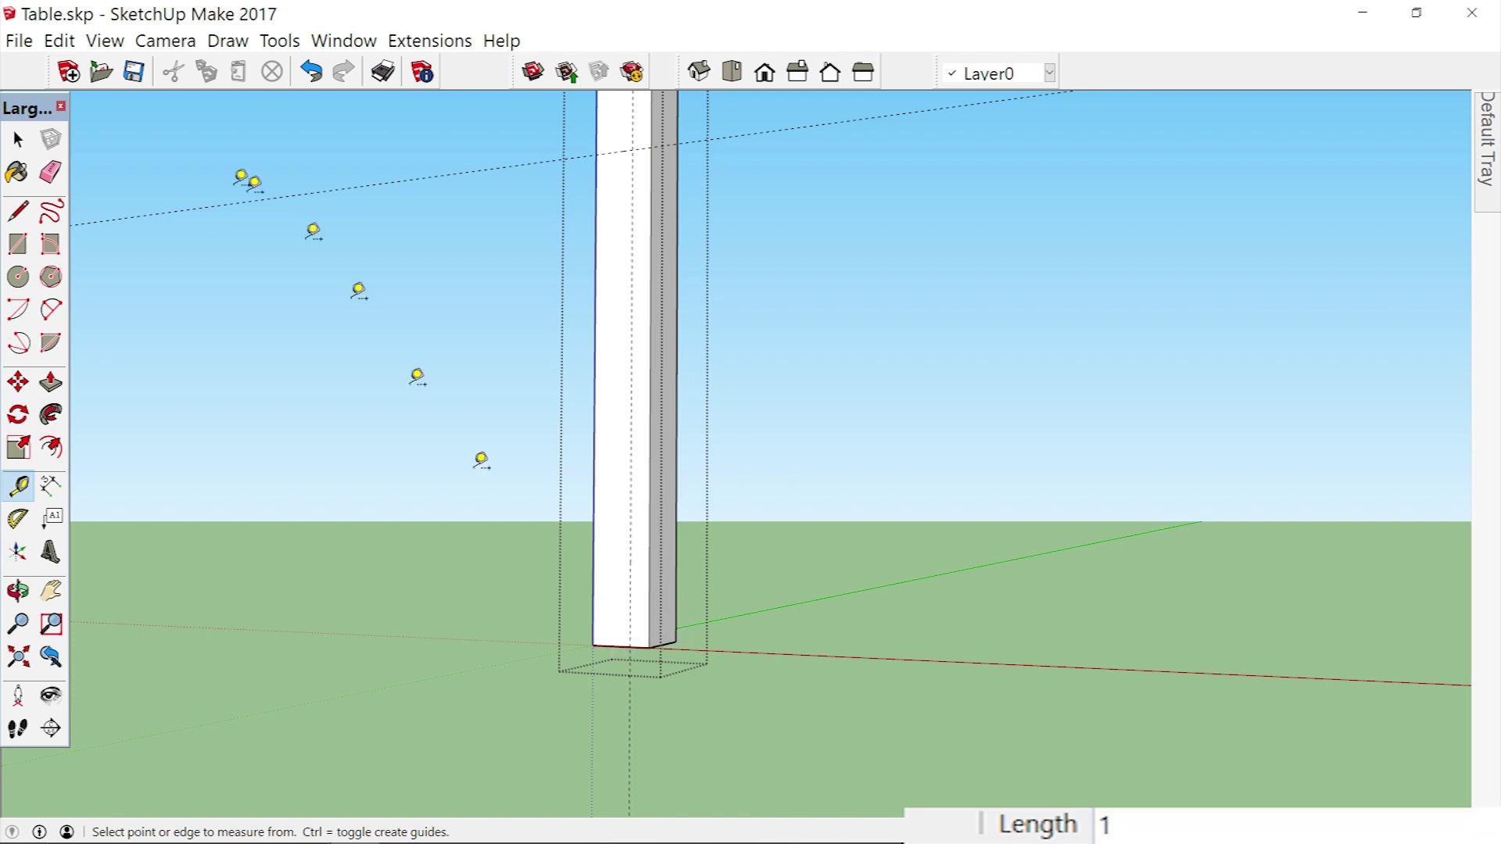
Draw the taper line from where the 24" guide meets the leg's vertical edge to the 1" guide on the bottom edge.
click(18, 211)
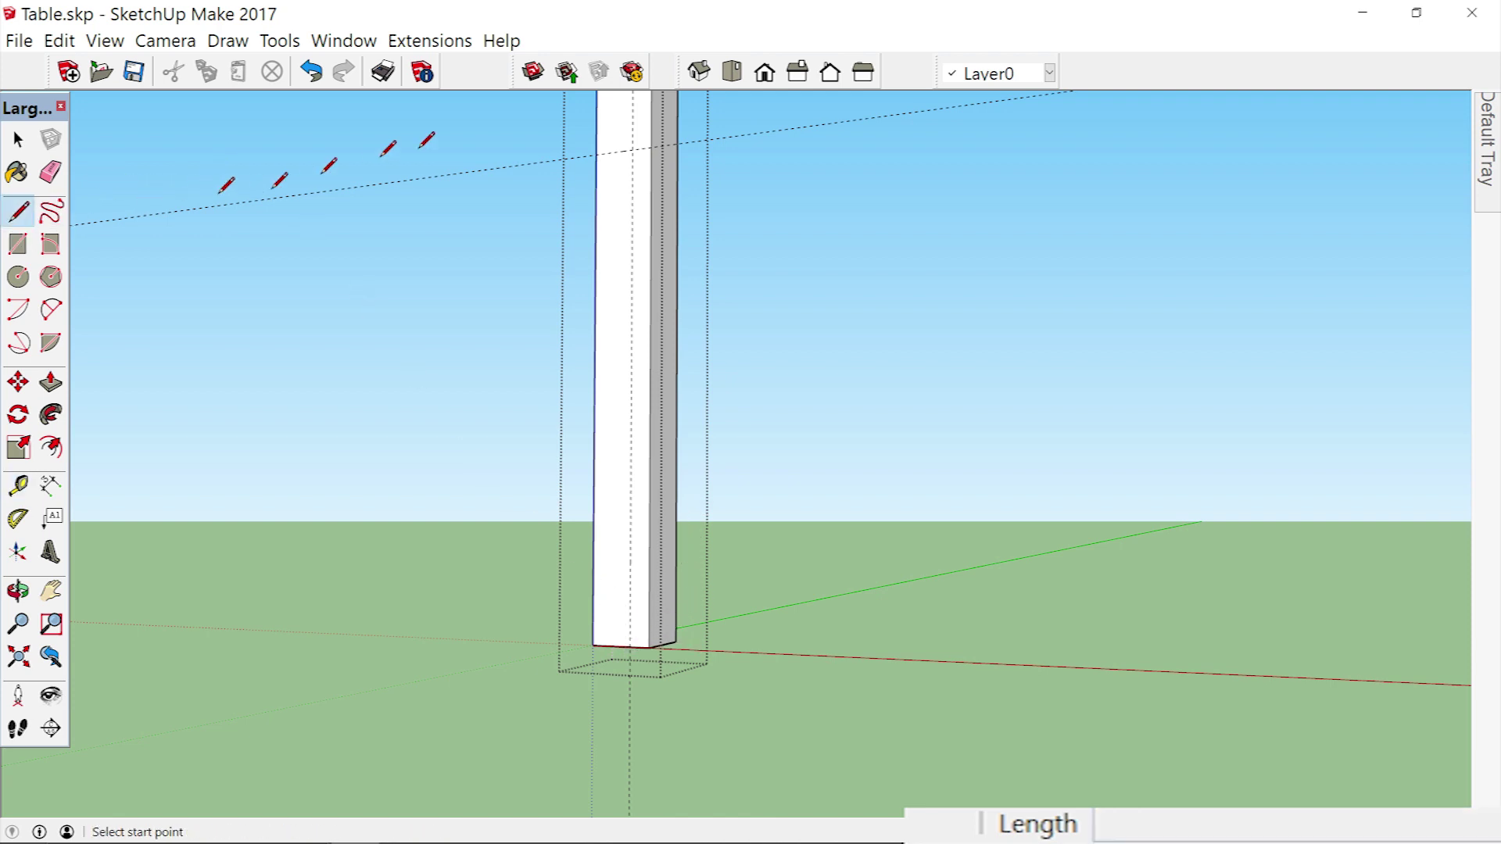
click(651, 146)
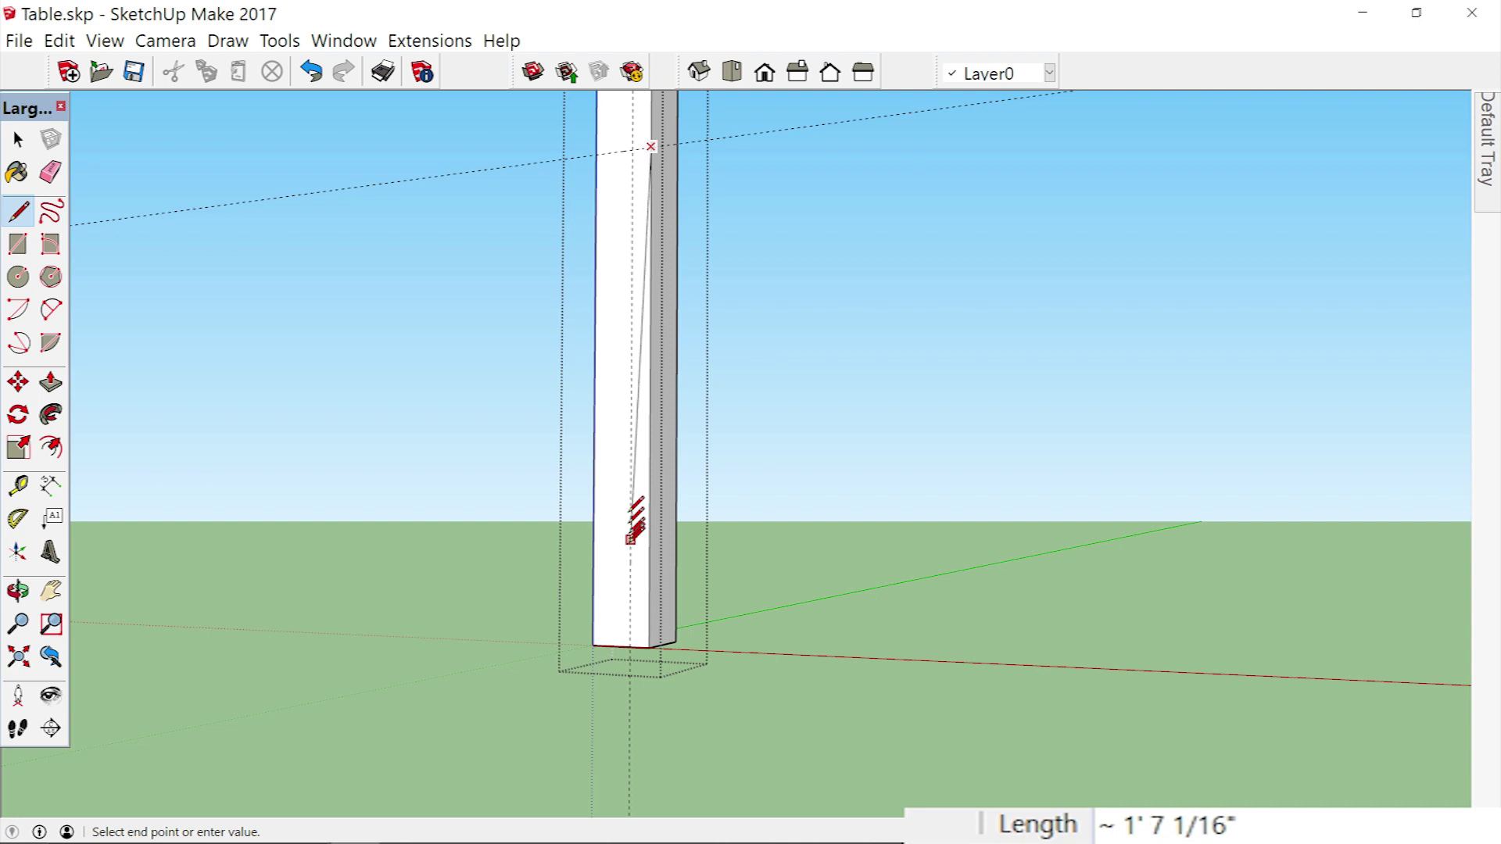
click(649, 645)
scroll(639, 642, up, 3)
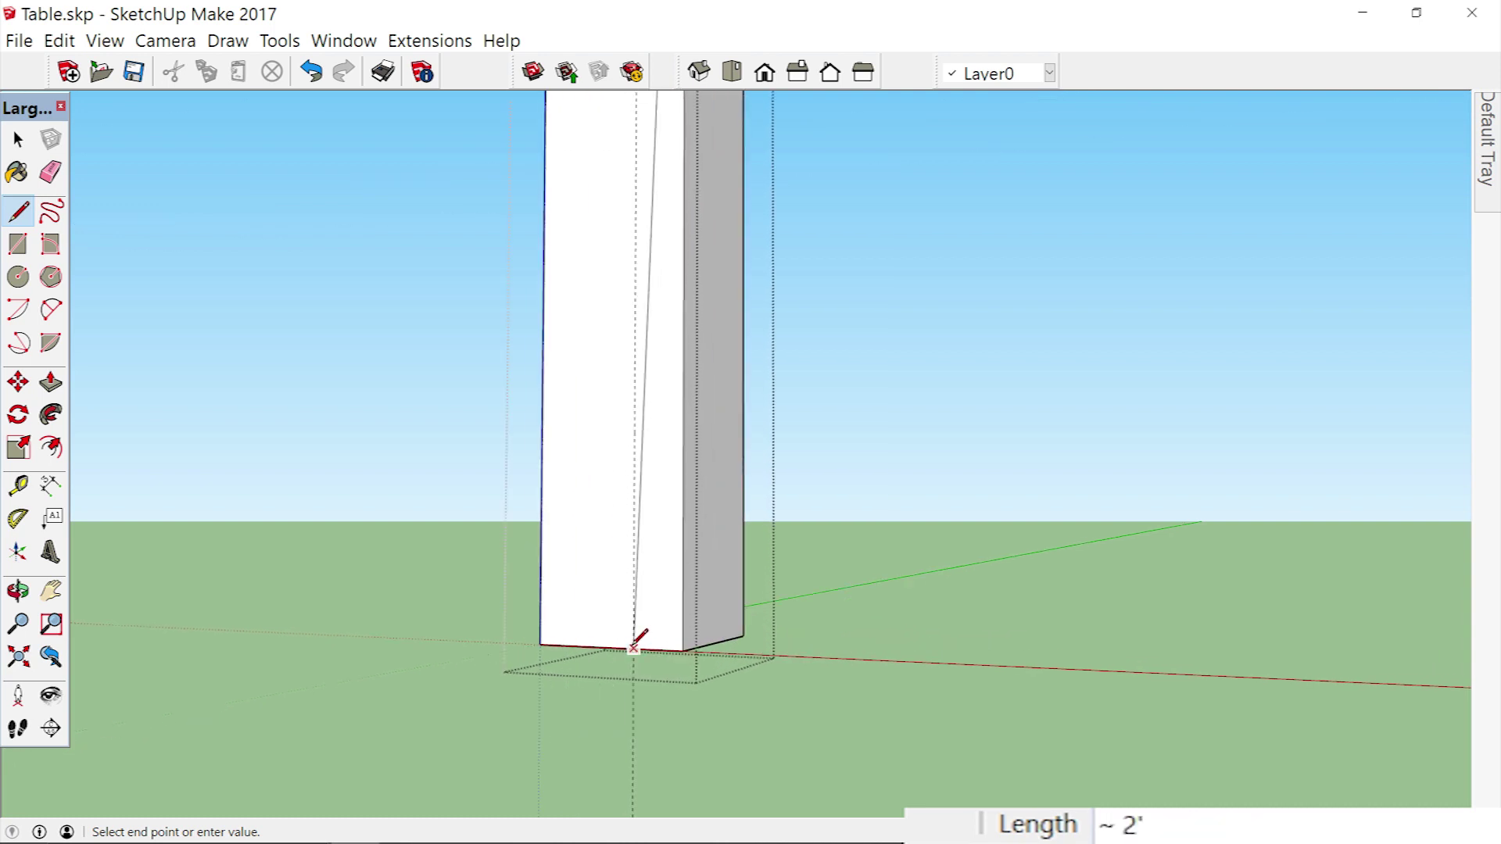
click(634, 647)
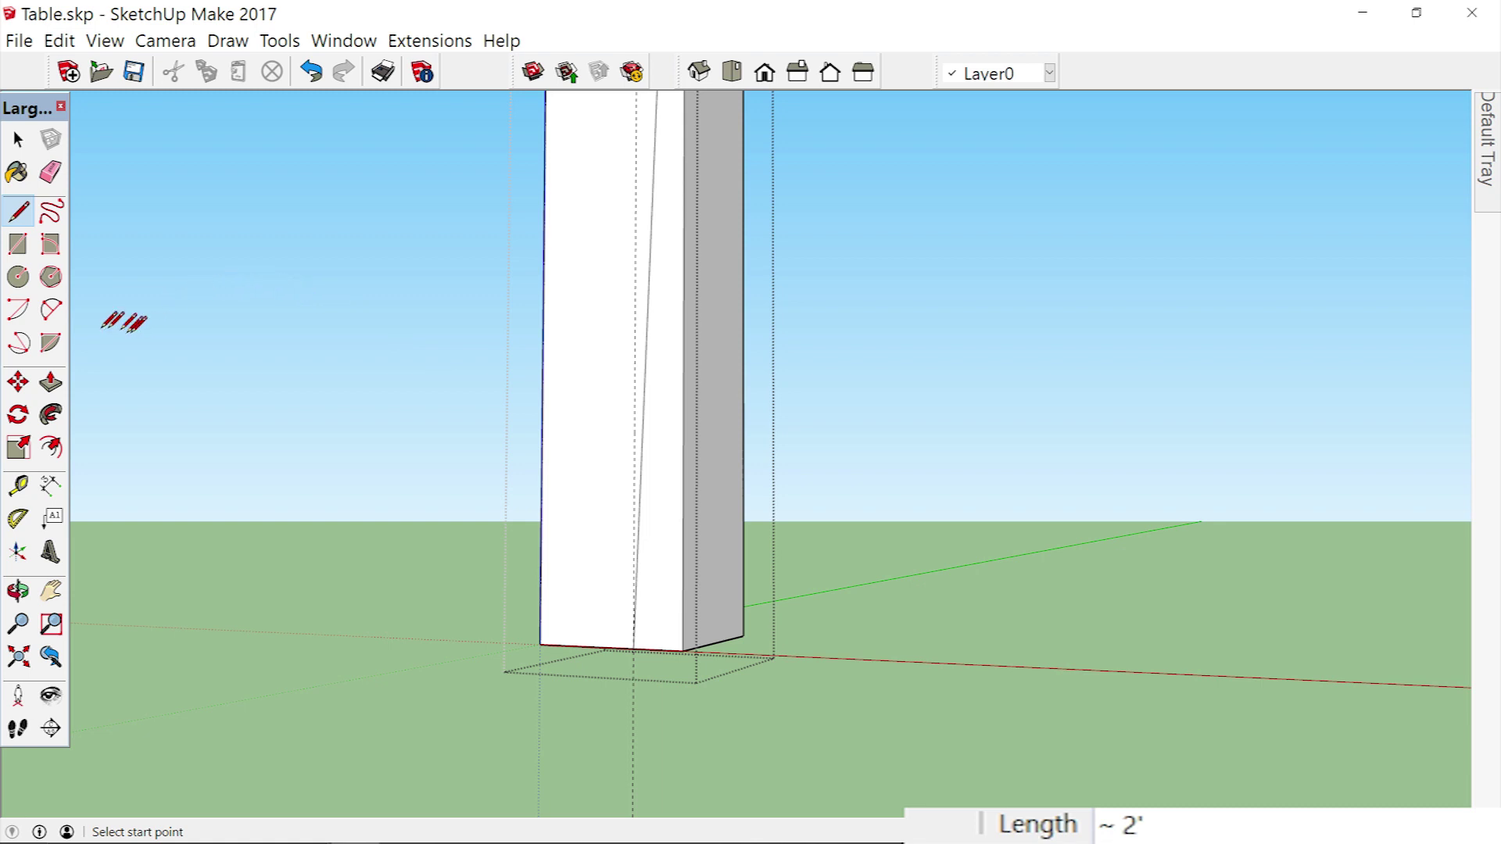
Push the narrow tapered face back 3" through the leg to cut away the wedge.
click(51, 387)
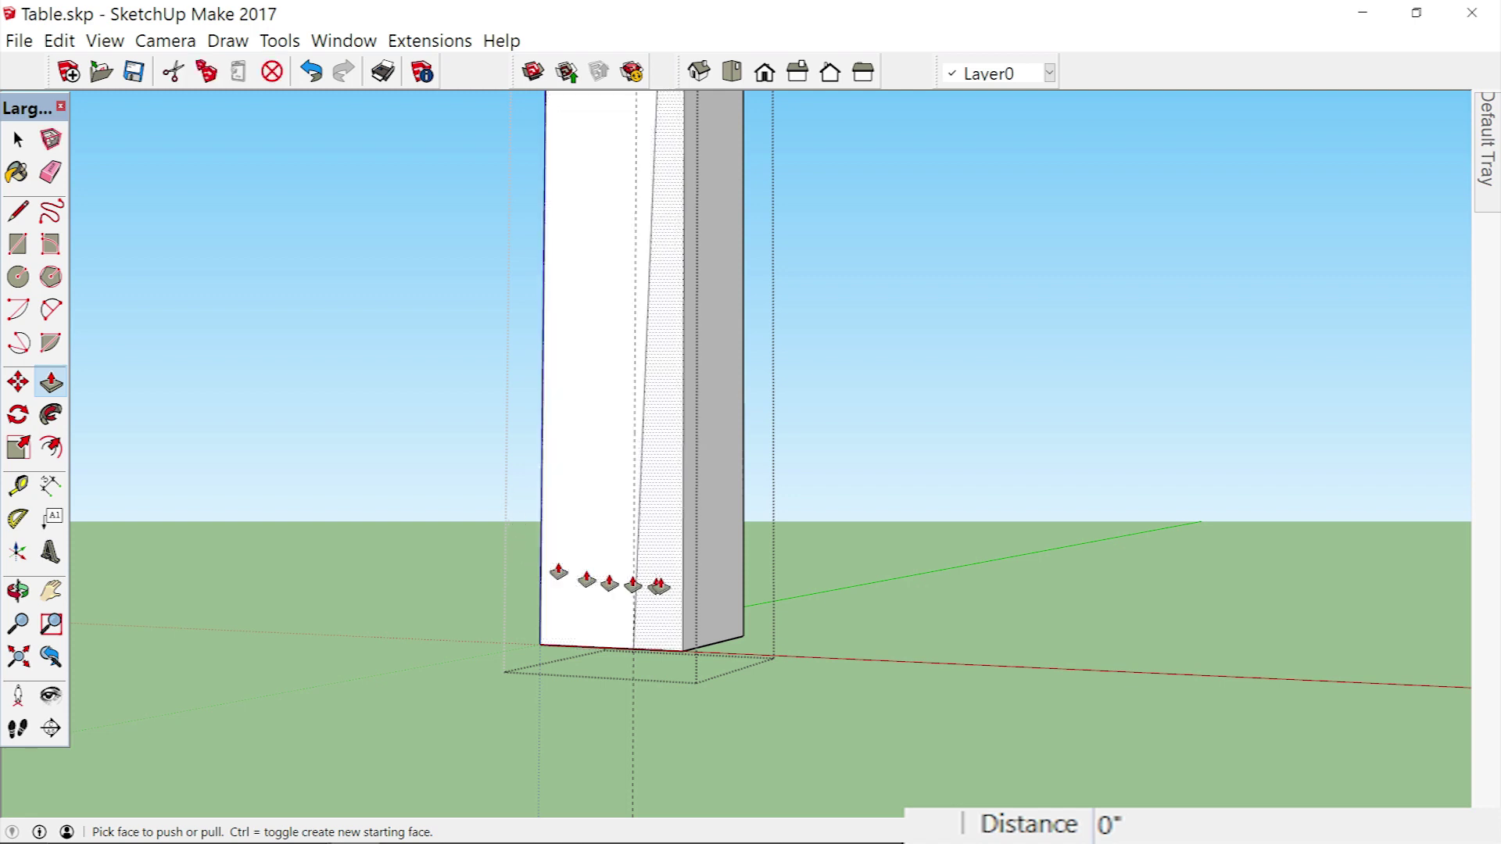
drag(660, 582, 727, 576)
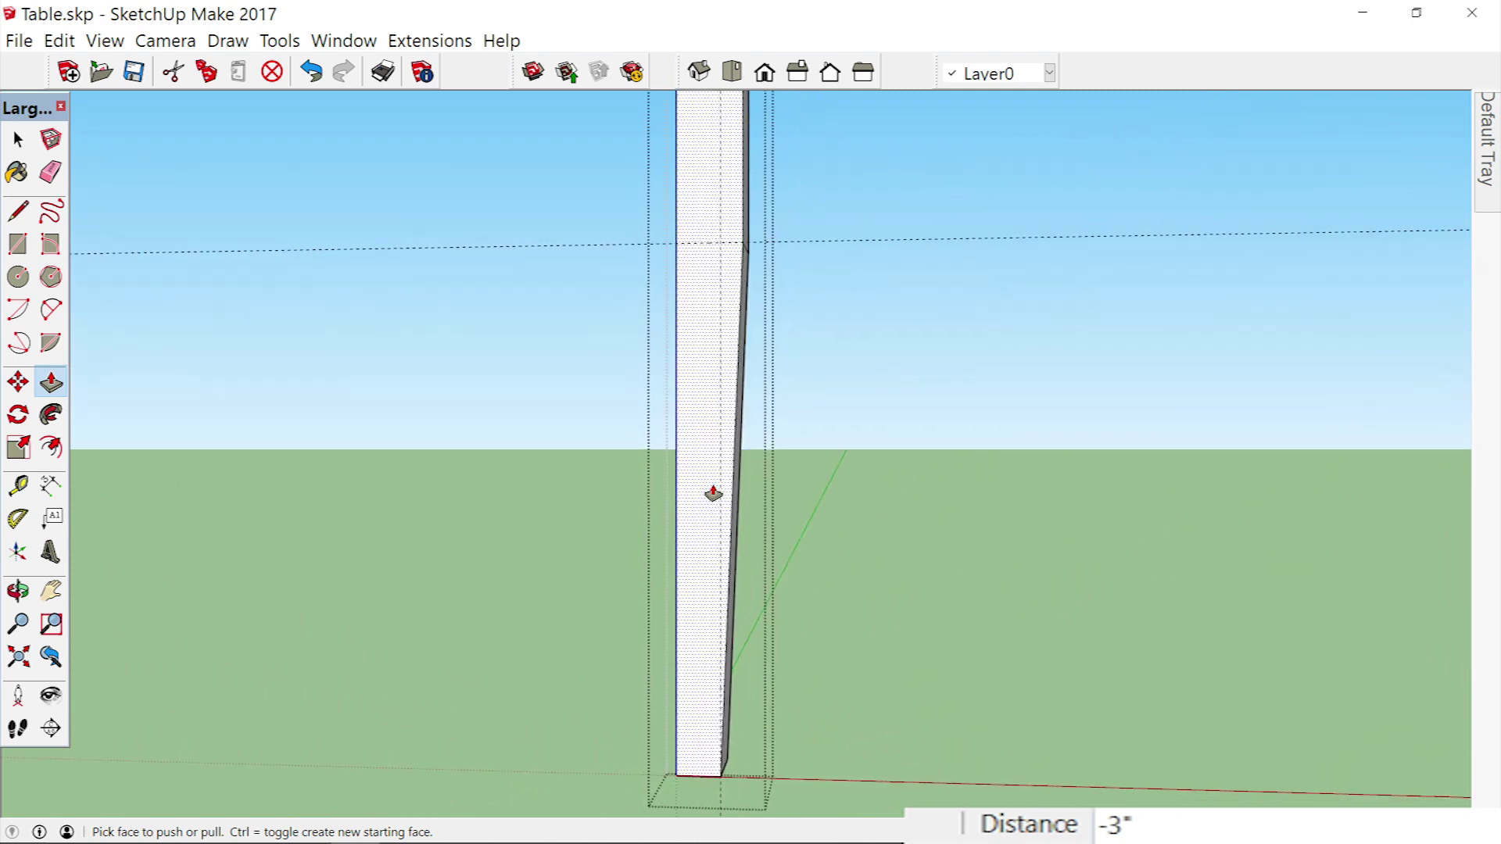
click(718, 310)
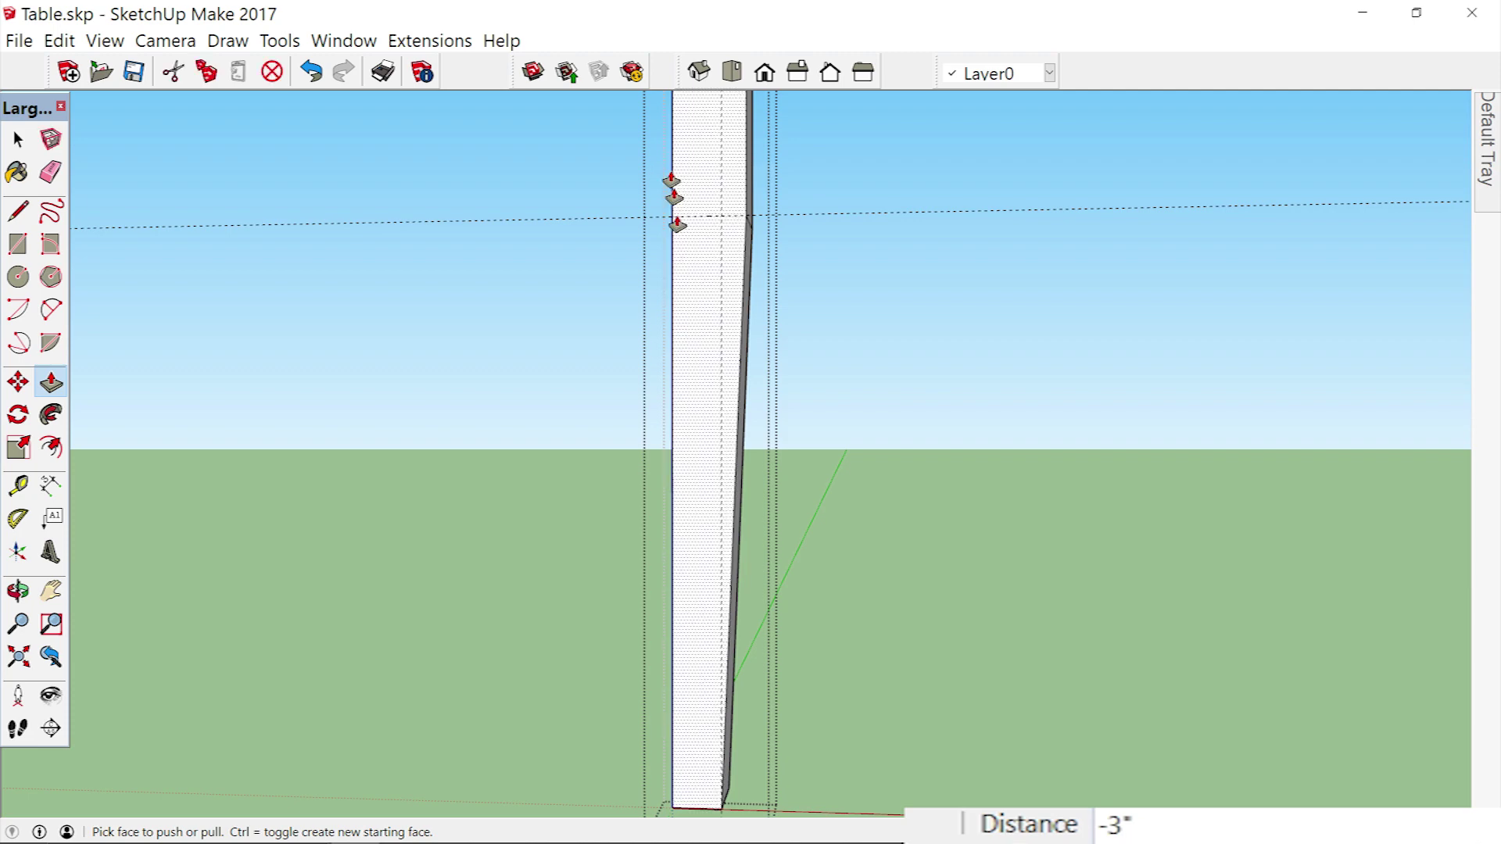
Place a vertical guide 1" in from the inner vertical edge of the leg's adjacent untapered face.
scroll(698, 704, down, 3)
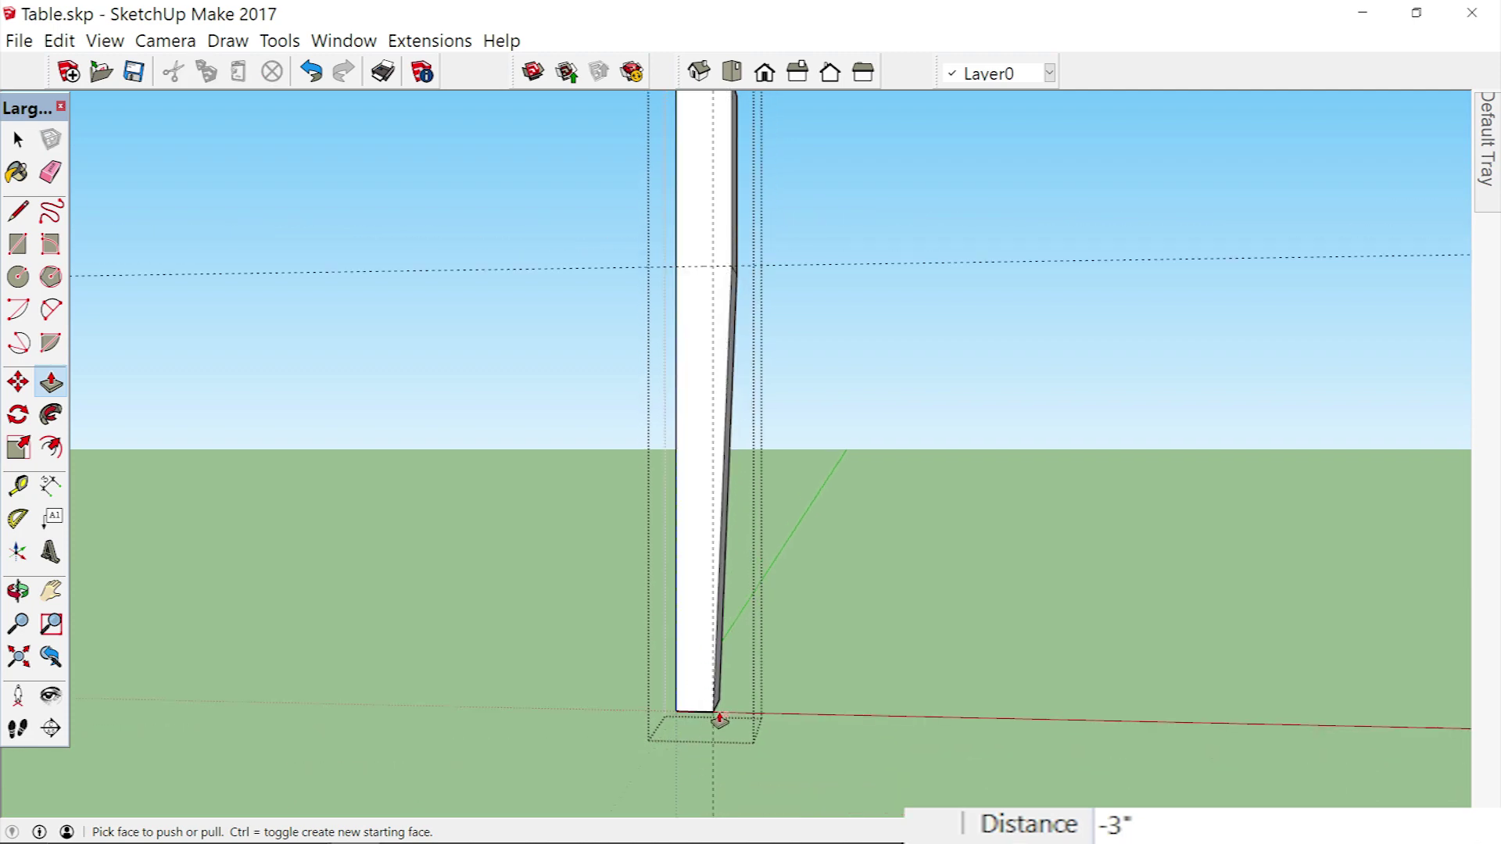
click(714, 715)
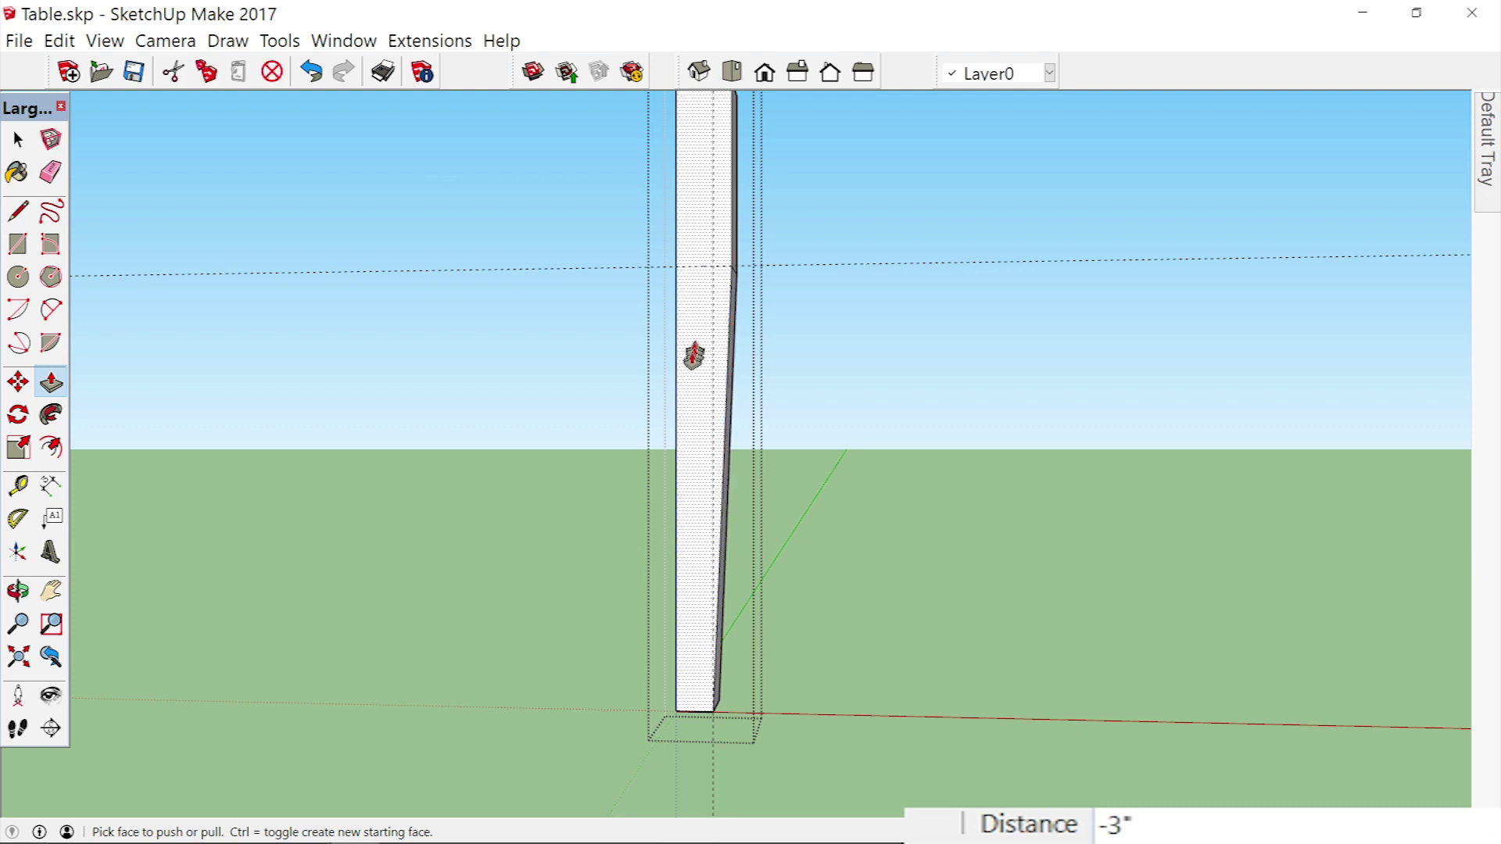
middle_drag(688, 464, 688, 464)
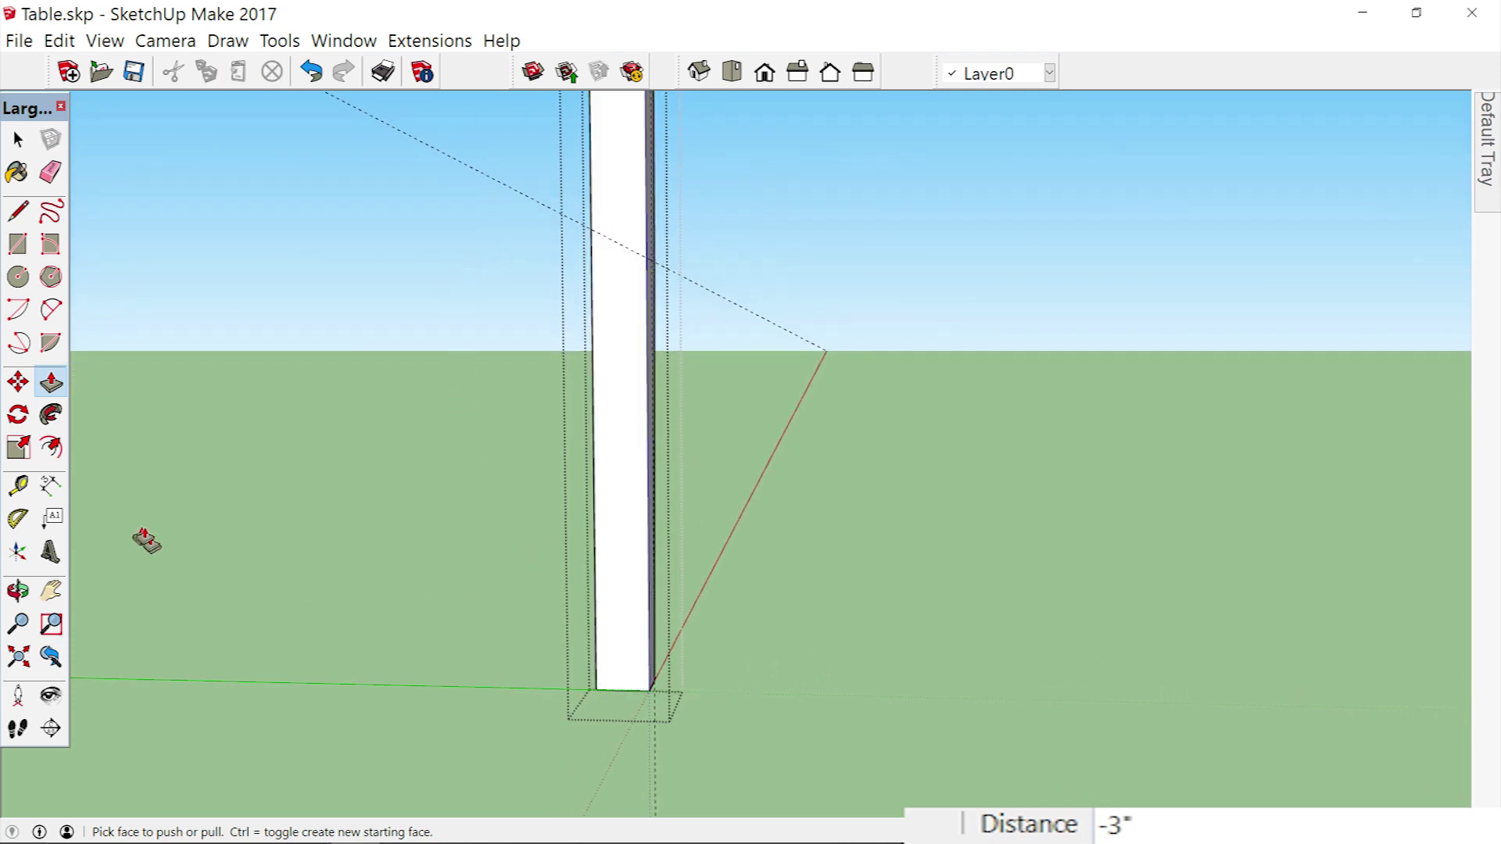
click(18, 486)
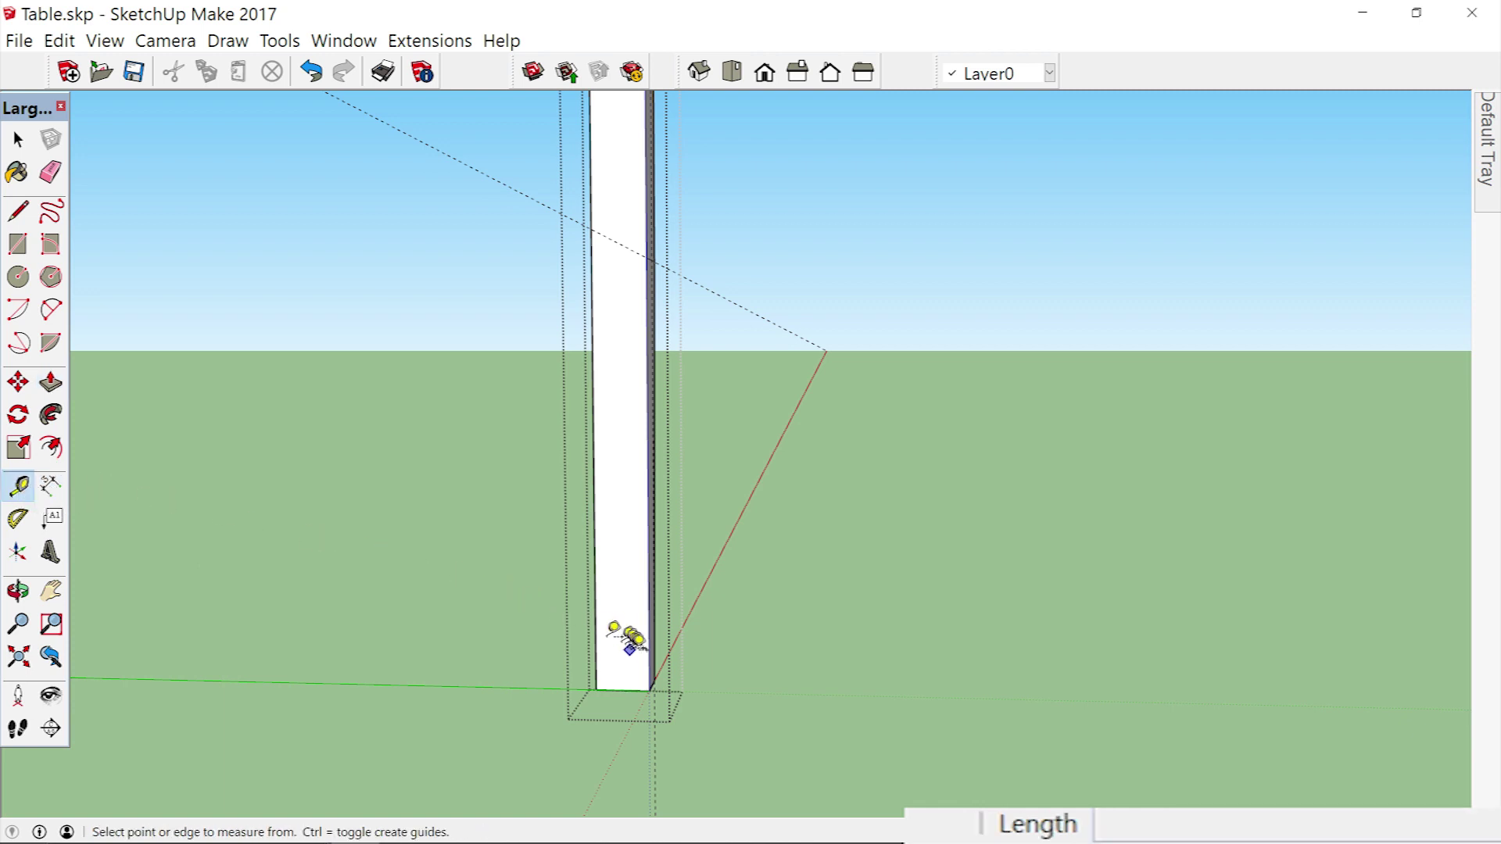
click(652, 658)
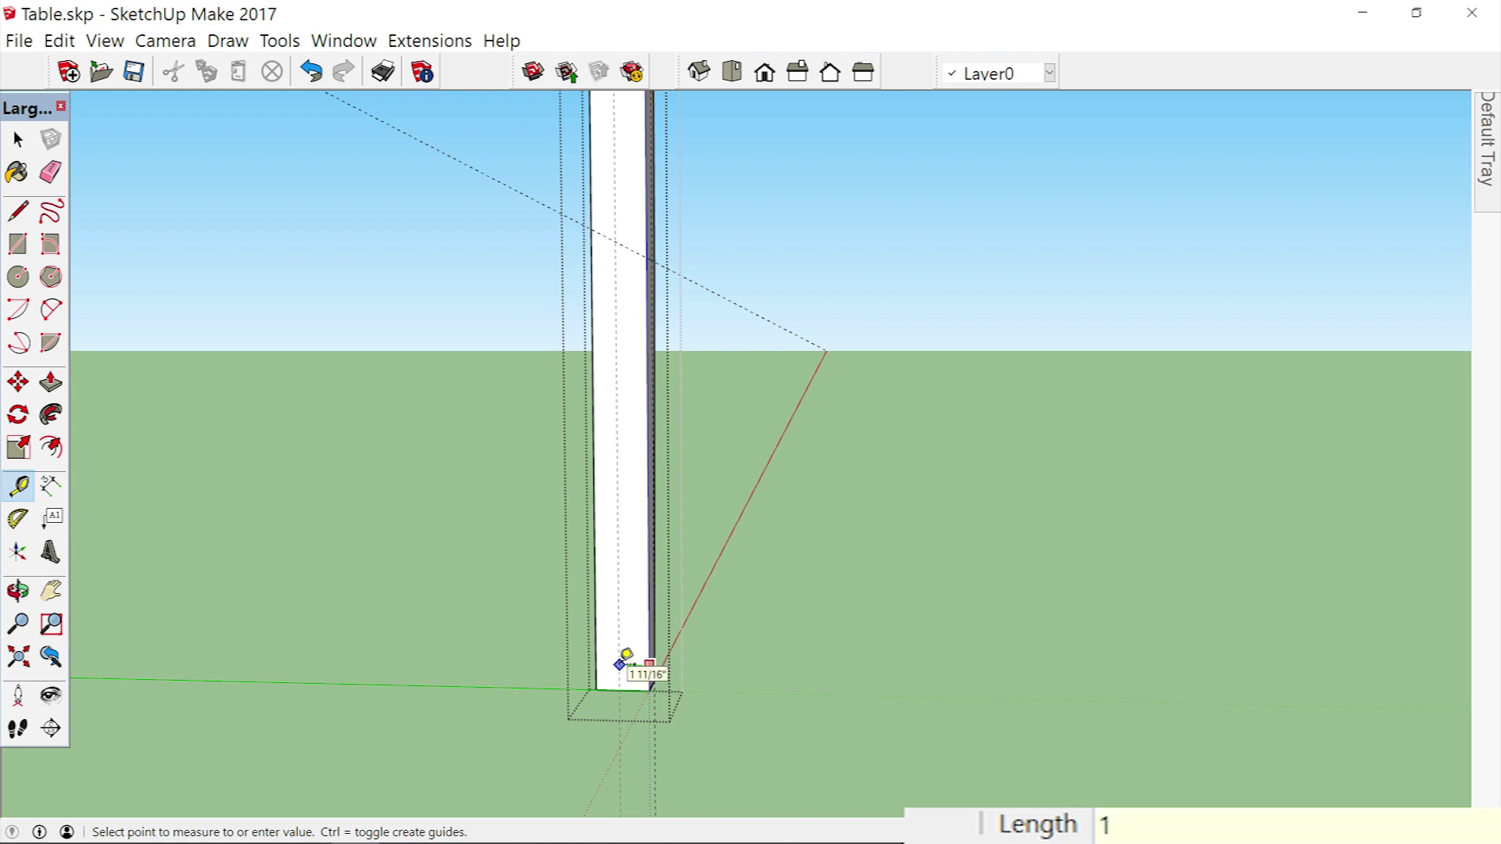
click(626, 656)
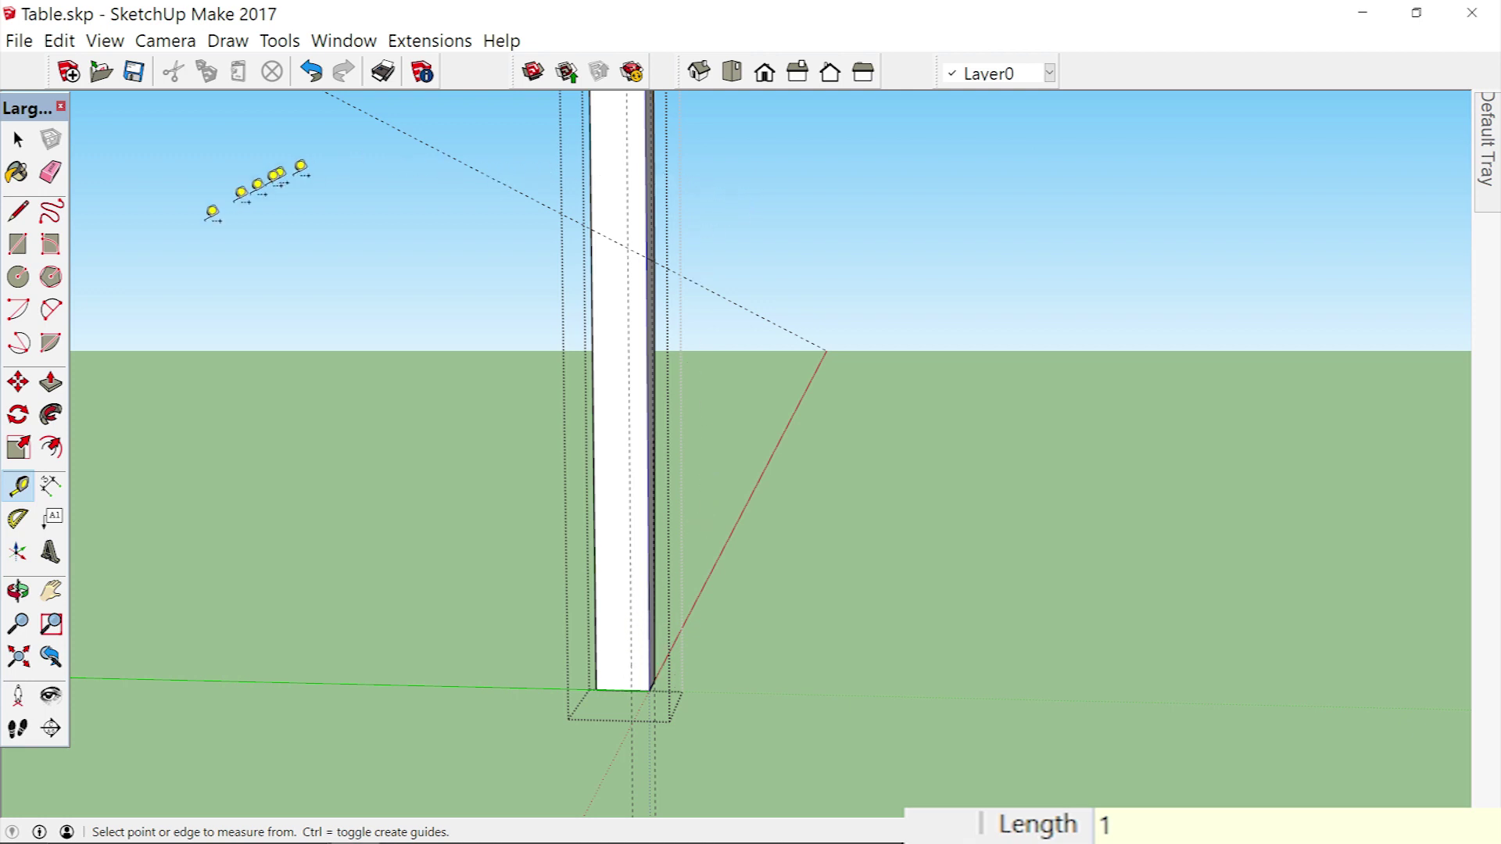
Draw the second taper line from the 24" guide's intersection with the vertical edge to the 1" guide on this face's bottom edge.
click(19, 210)
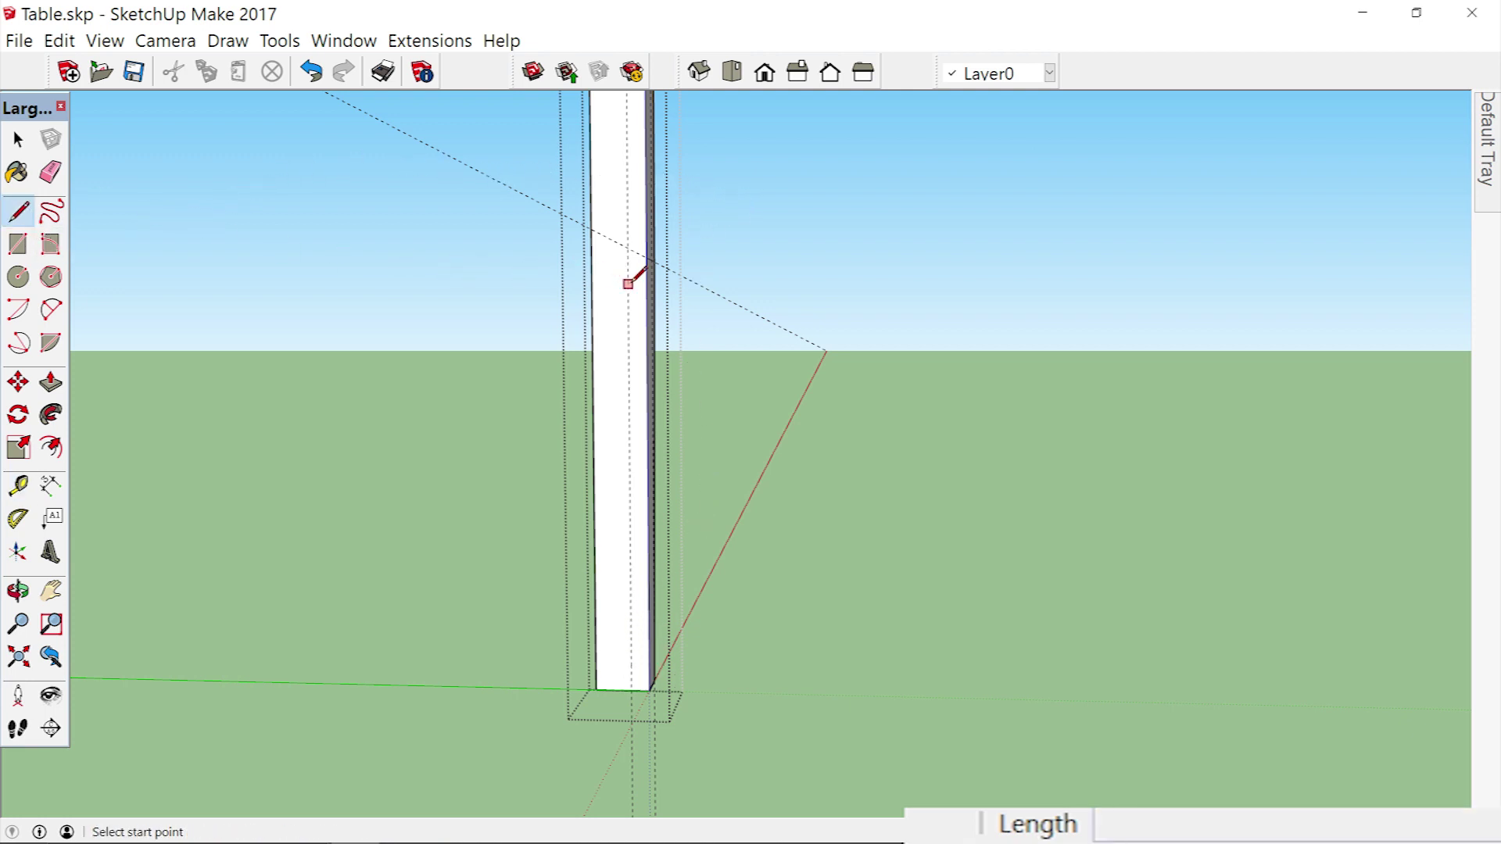
scroll(633, 283, up, 2)
scroll(633, 283, up, 1)
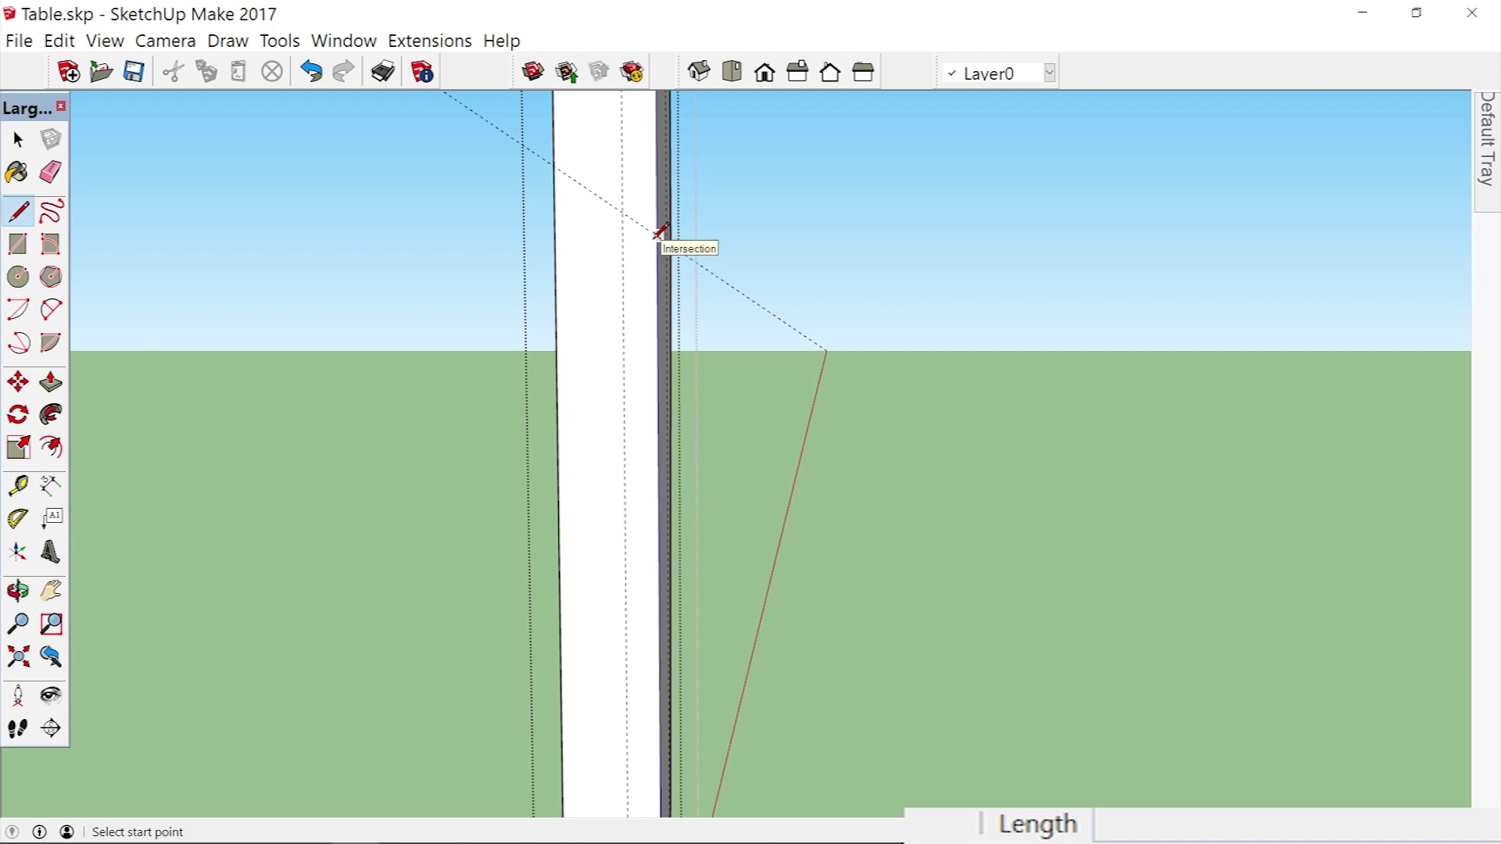
click(658, 232)
scroll(658, 232, down, 3)
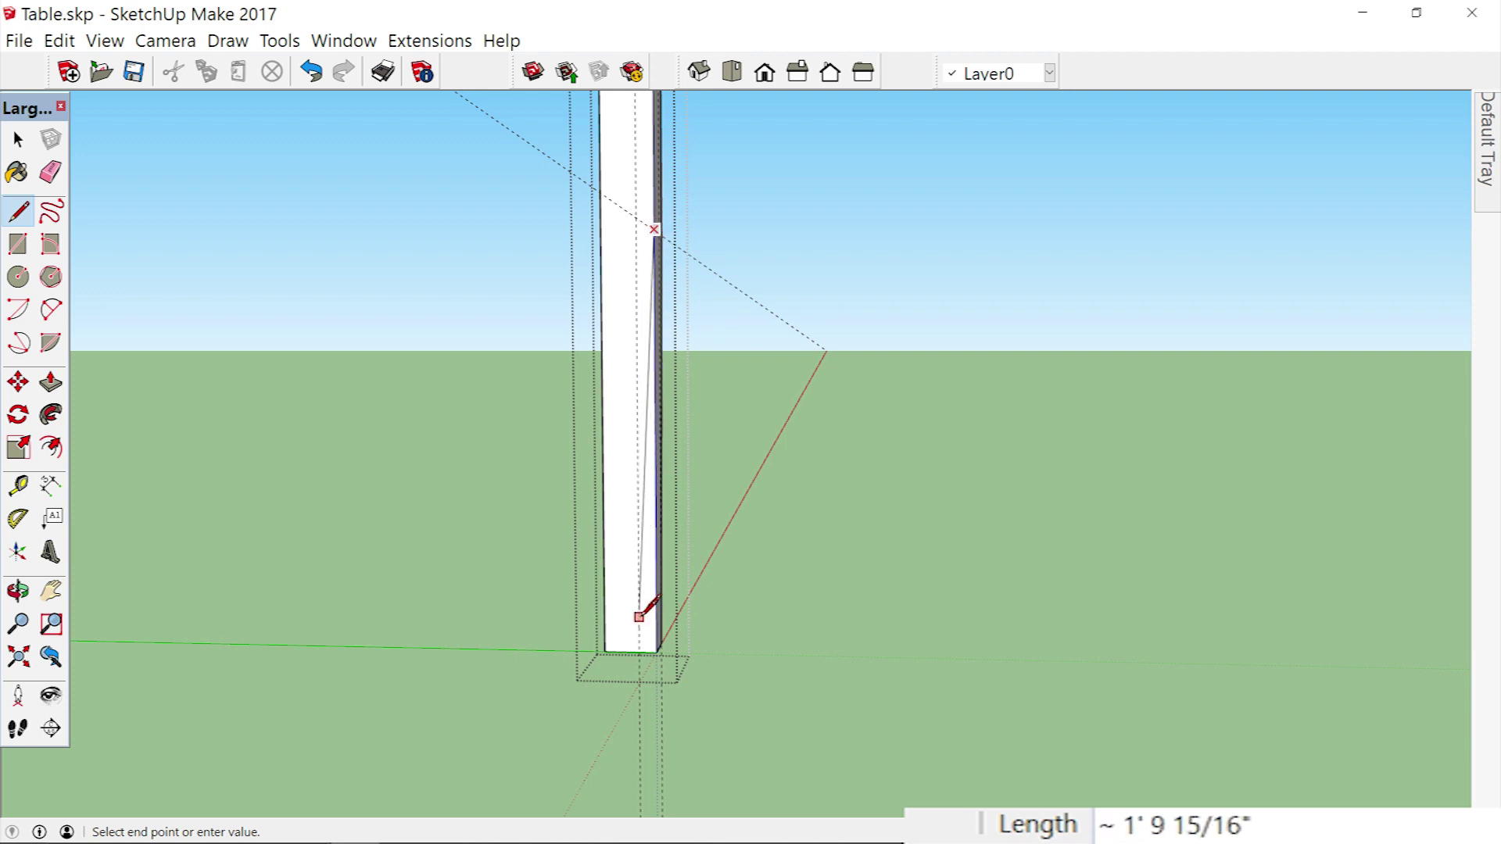
click(646, 652)
scroll(650, 641, up, 2)
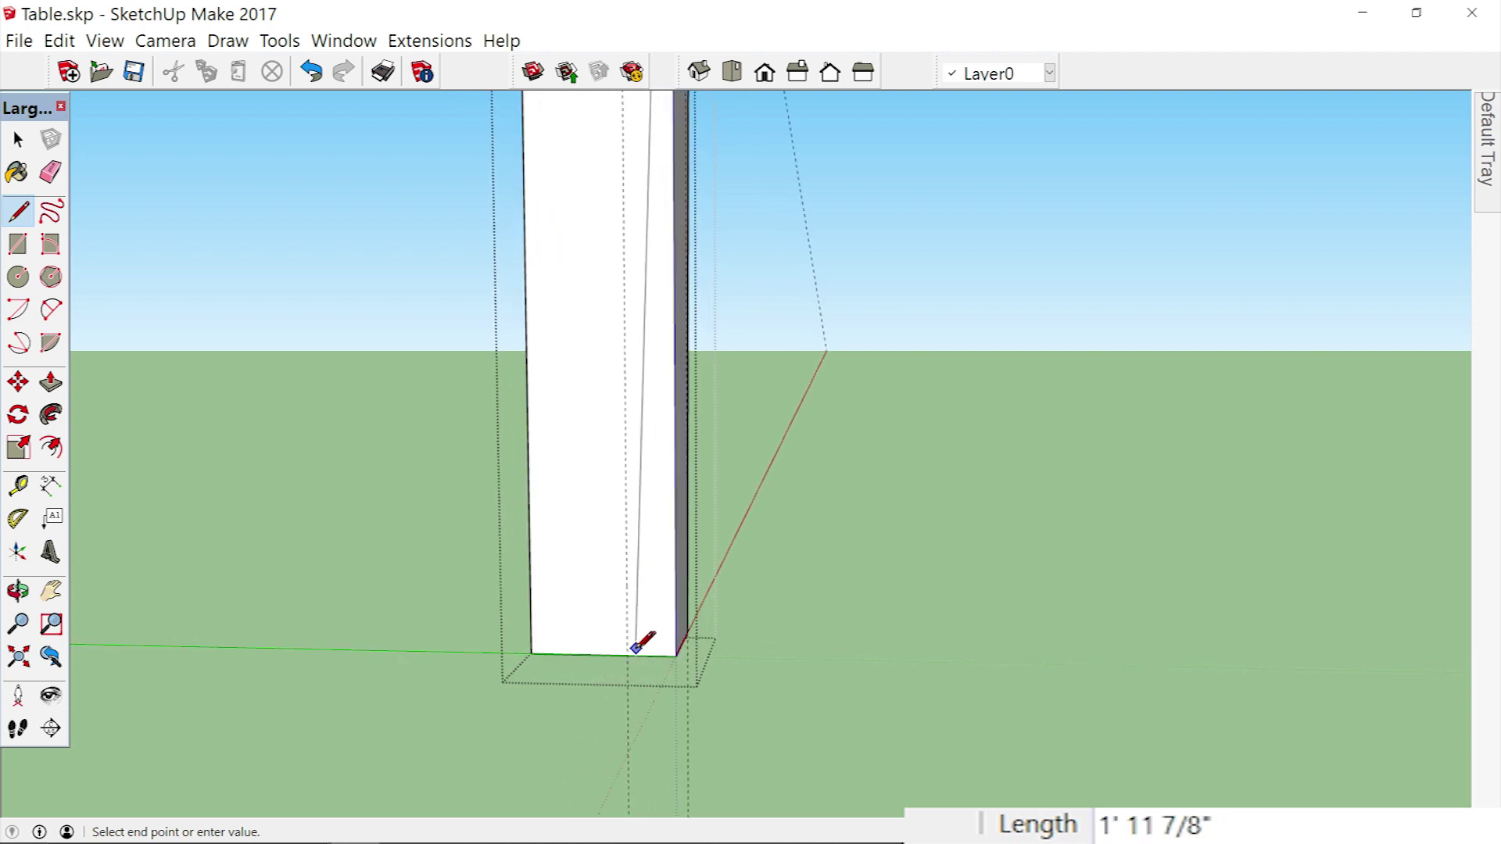
click(628, 655)
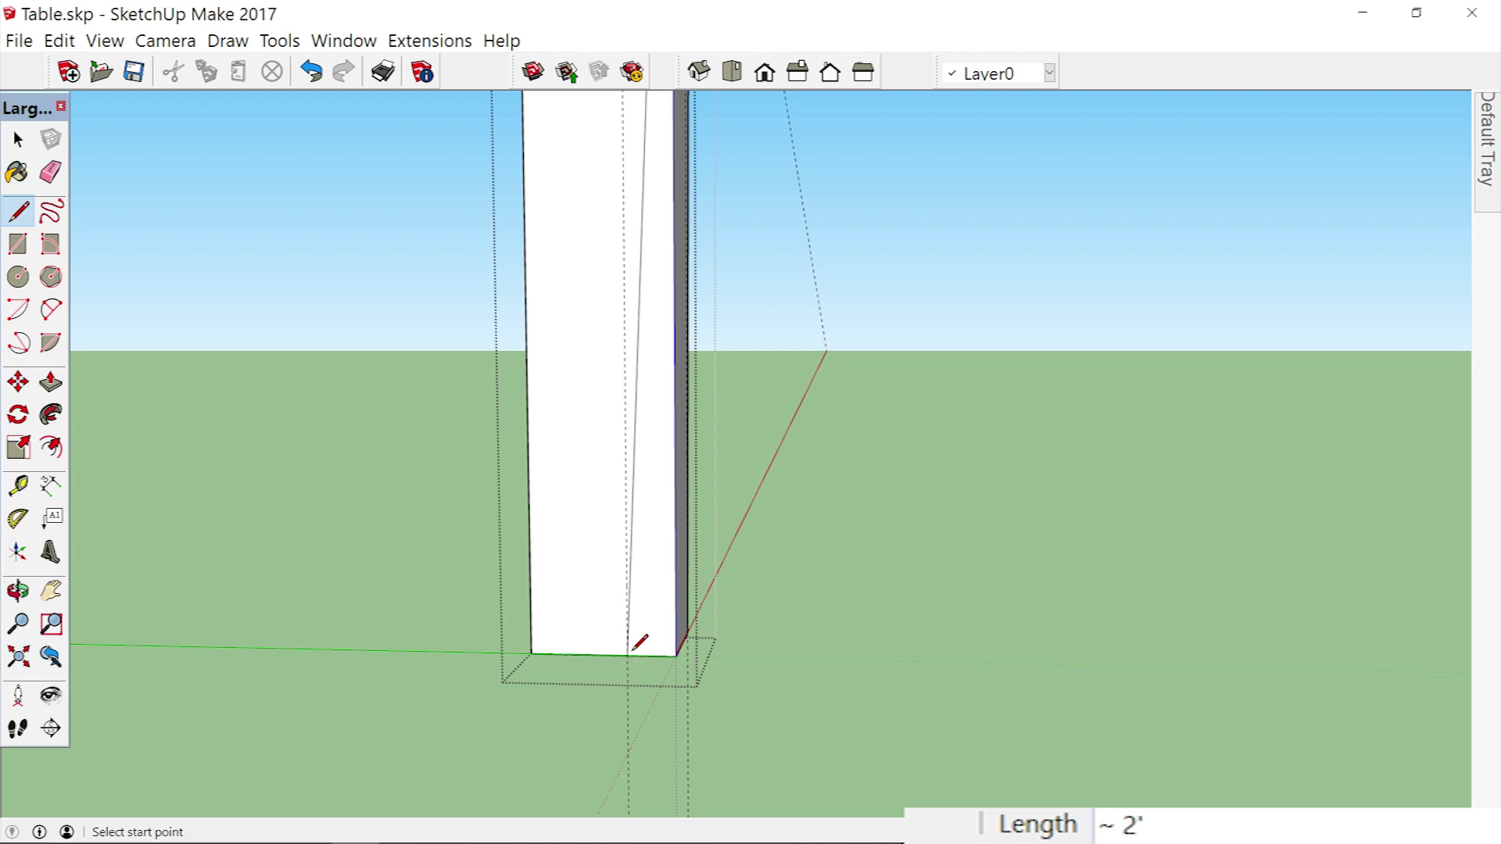
Draw a 2" line across the leg's bottom face from the taper line's lower end, parallel to the red axis.
middle_drag(633, 650, 626, 551)
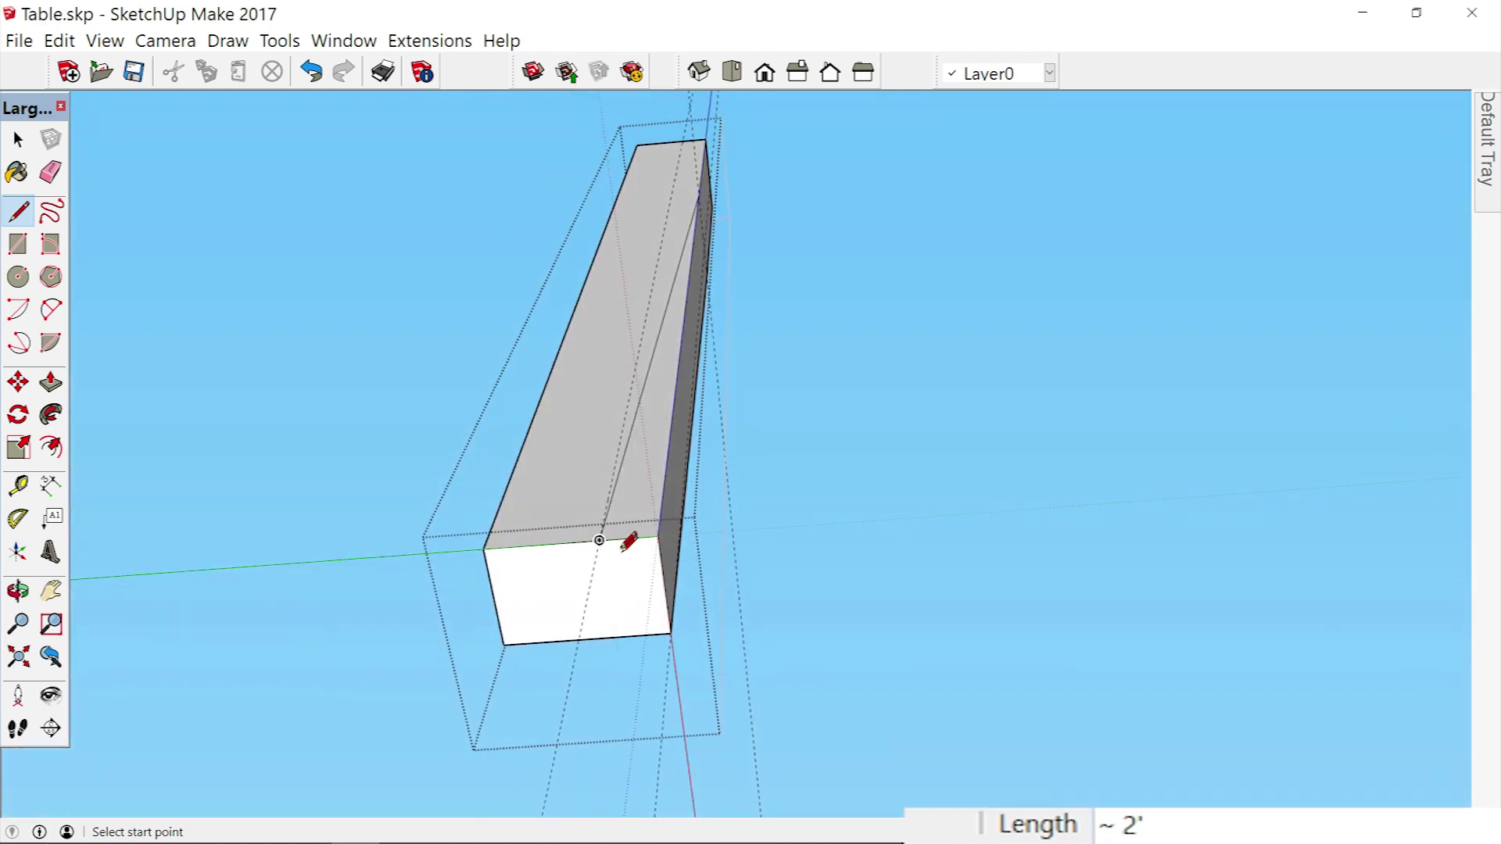
click(600, 540)
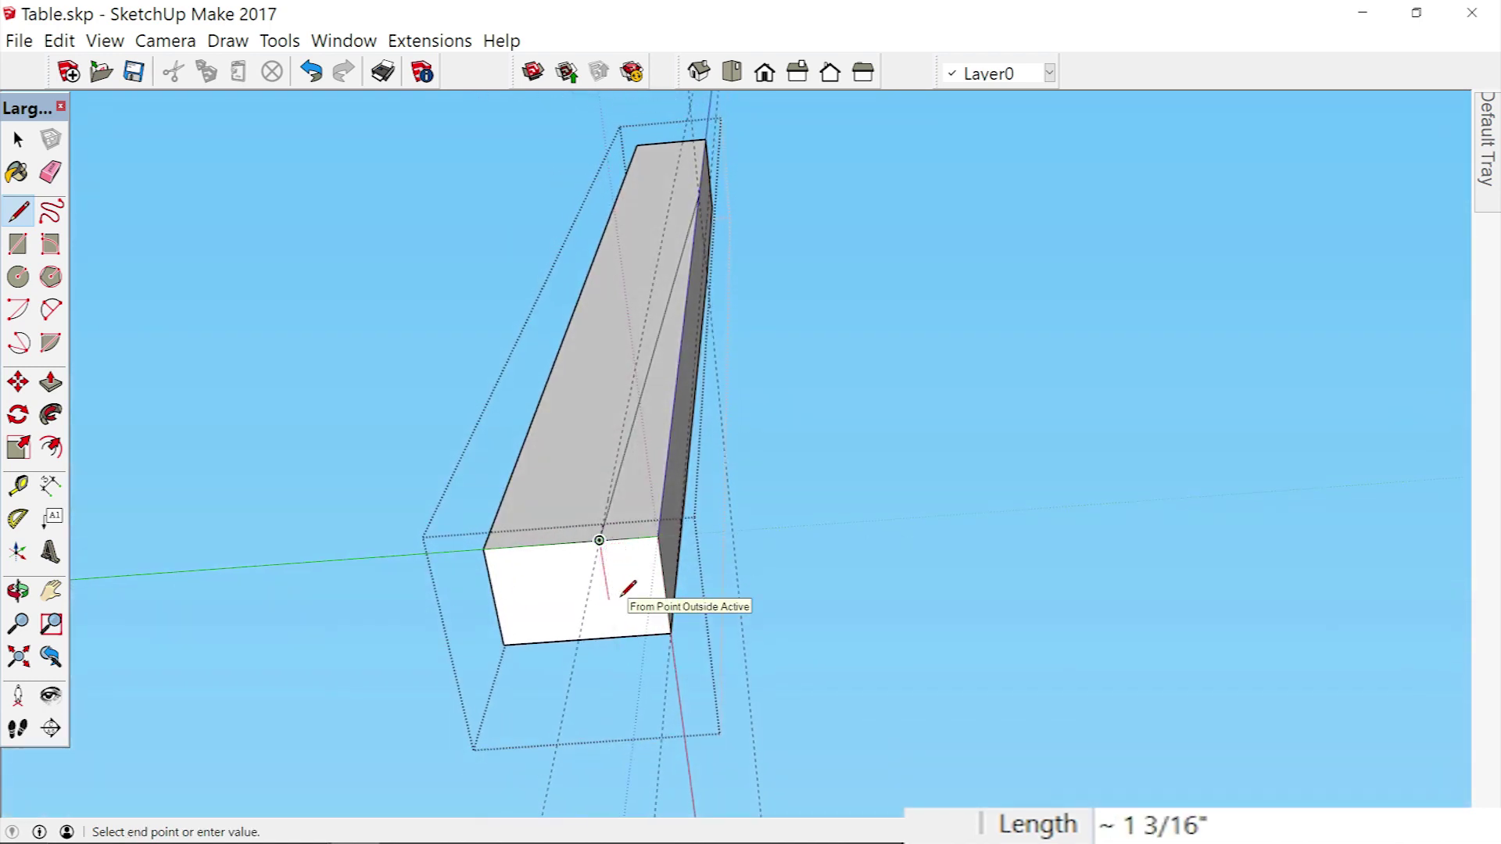
key(shift)
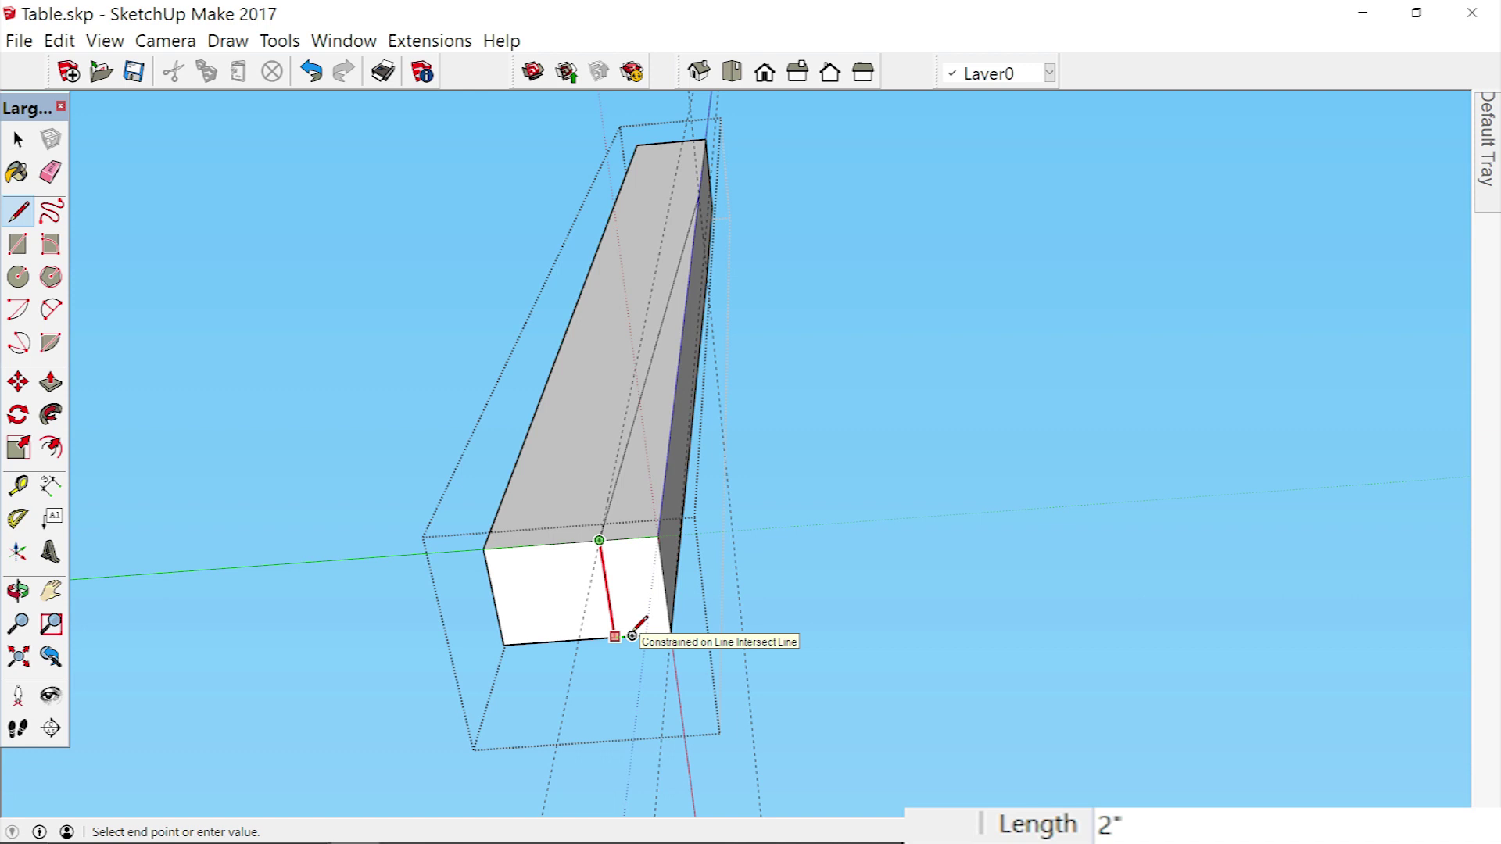
click(633, 632)
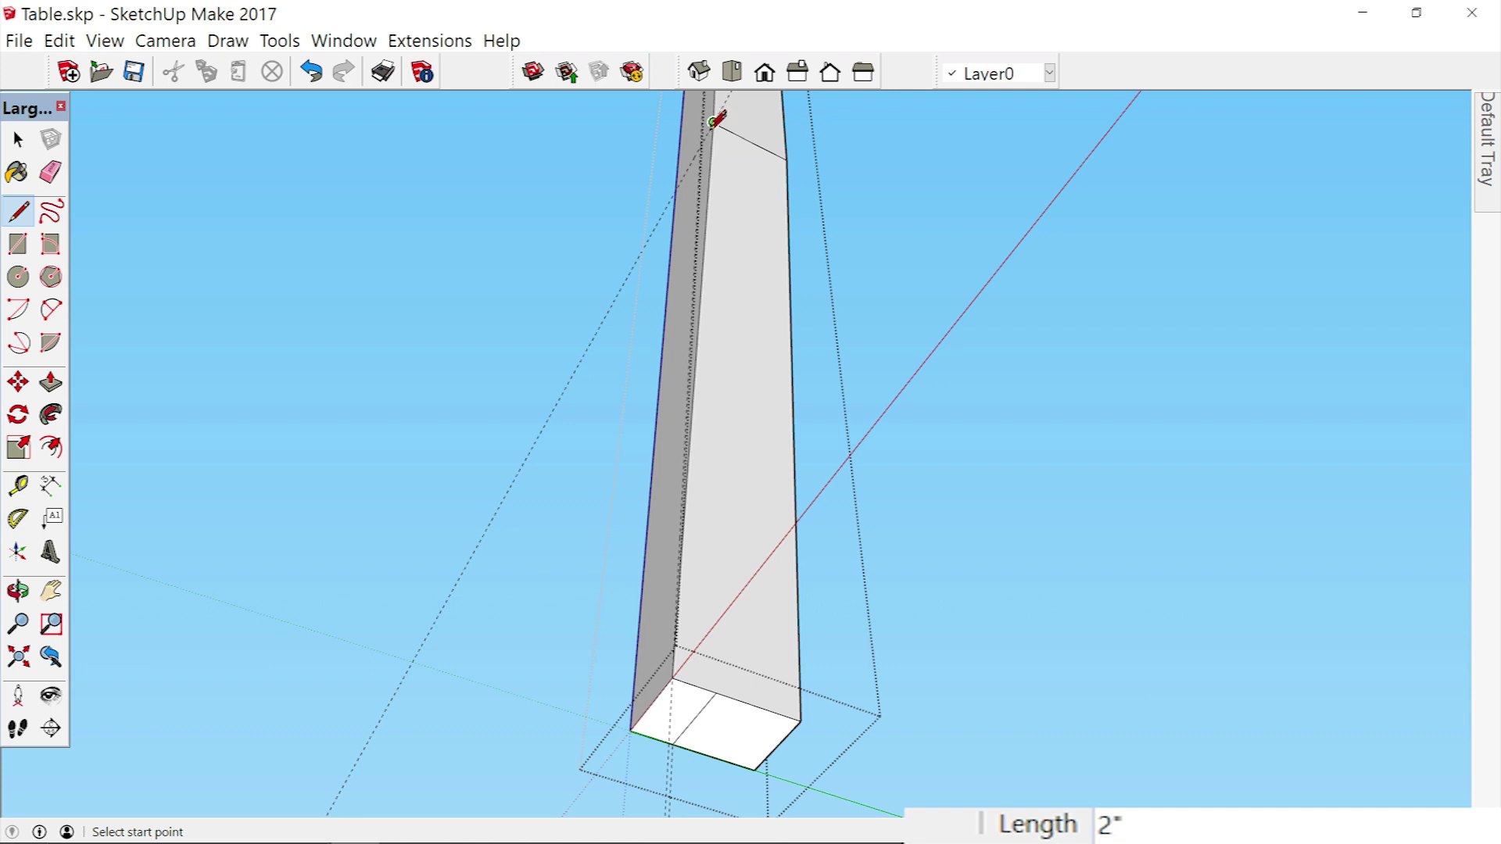
Draw a line down the sloped face from its upper inner corner at 24" to the end of the bottom face's cross line.
scroll(712, 121, up, 5)
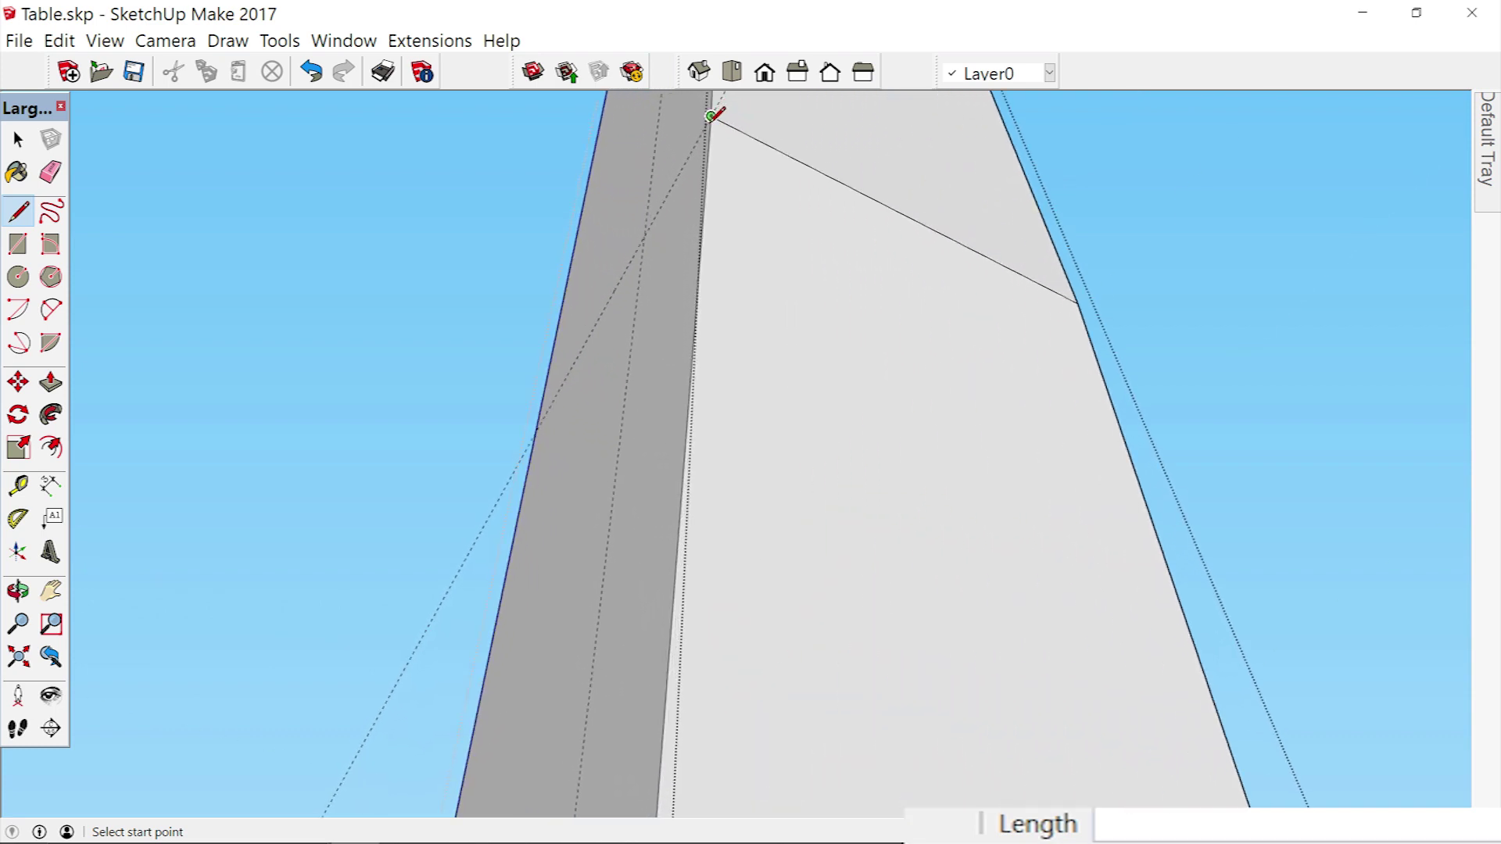
scroll(713, 118, down, 3)
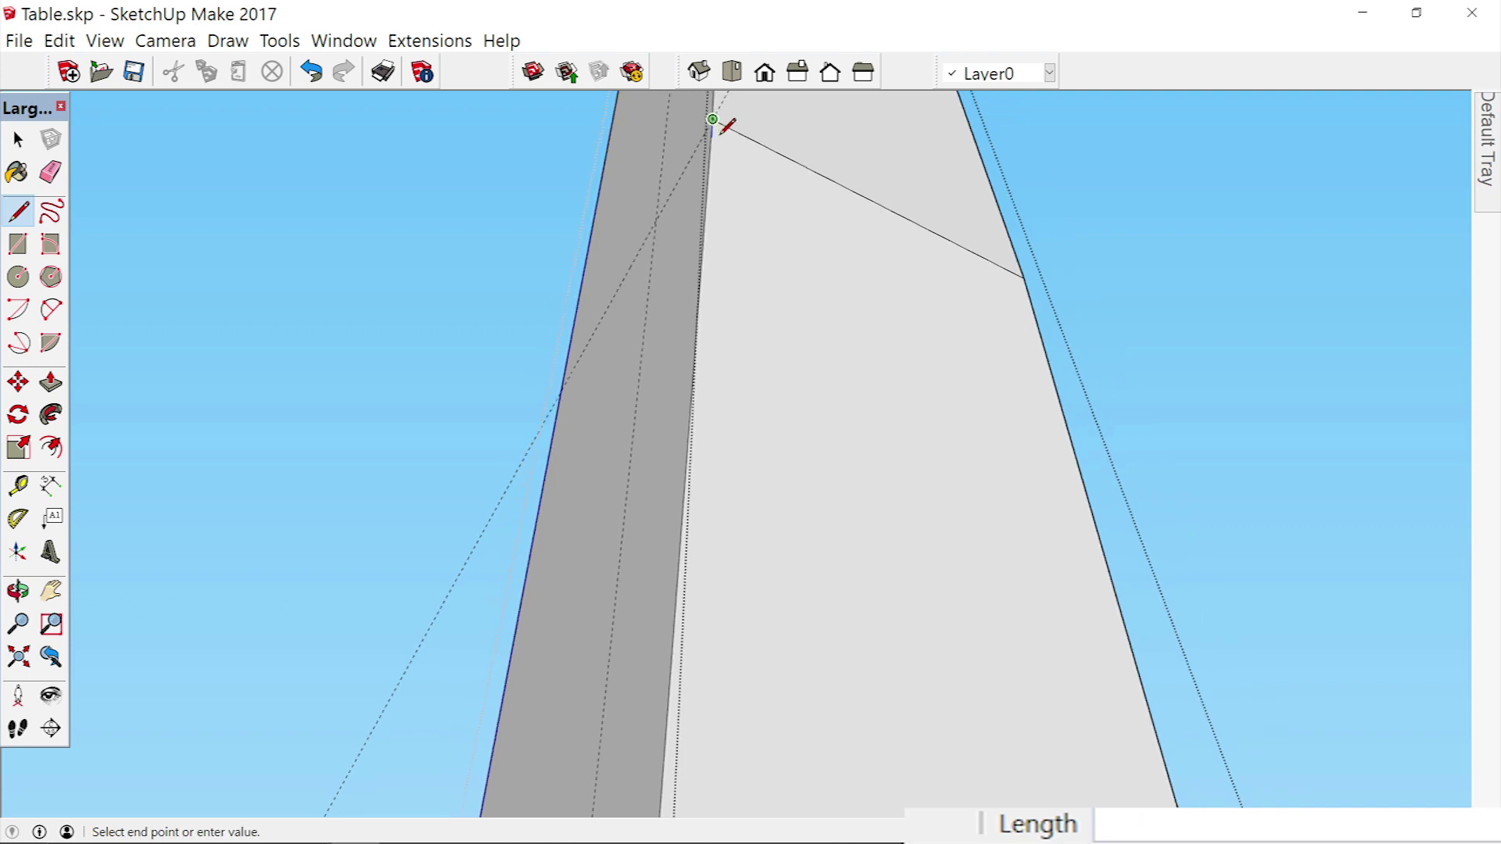
click(711, 125)
scroll(703, 273, down, 2)
scroll(703, 271, down, 4)
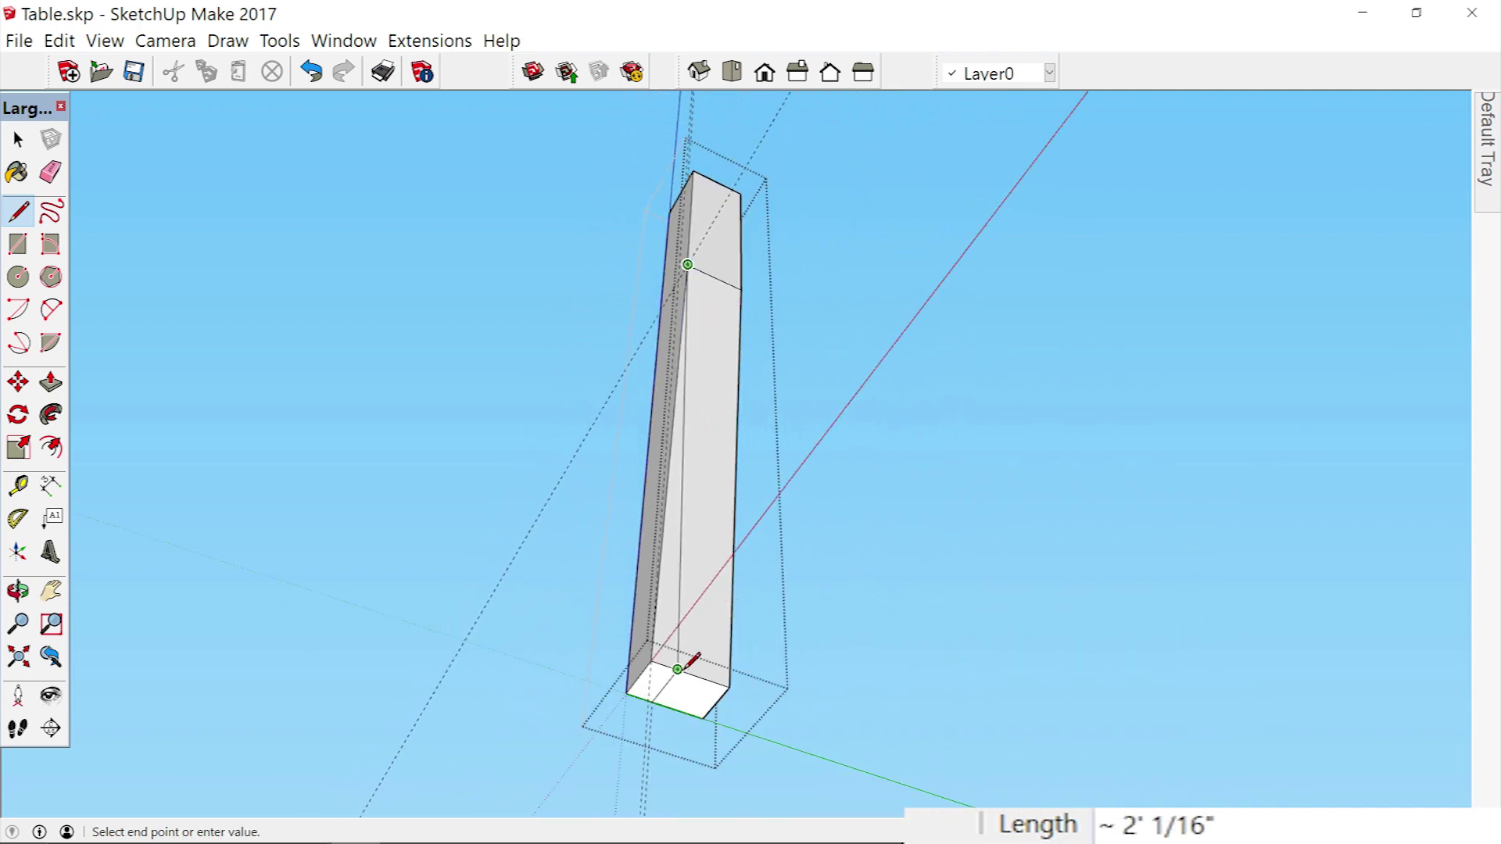
scroll(677, 670, up, 2)
click(677, 670)
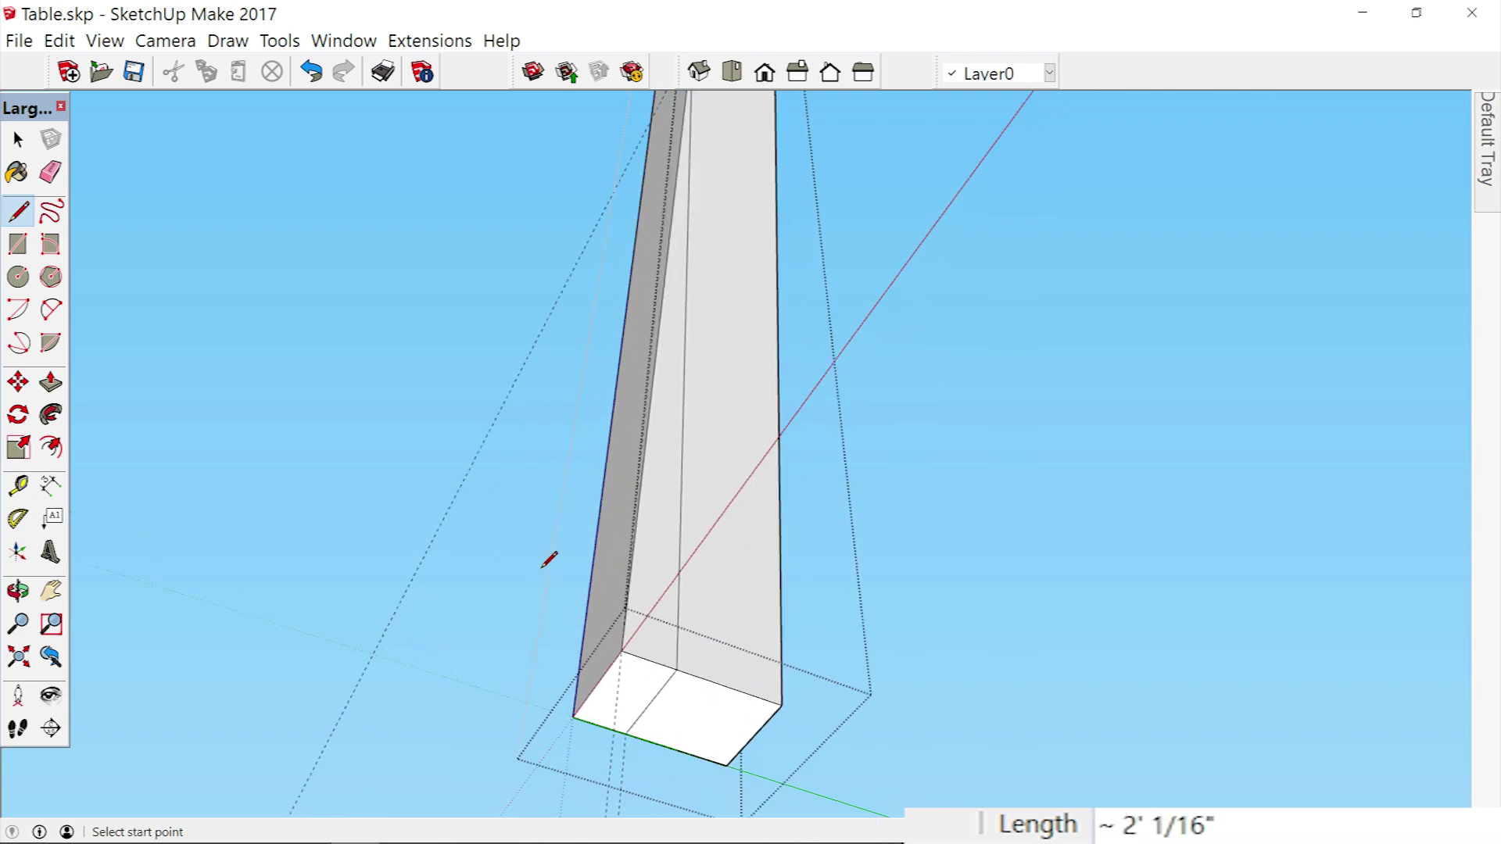
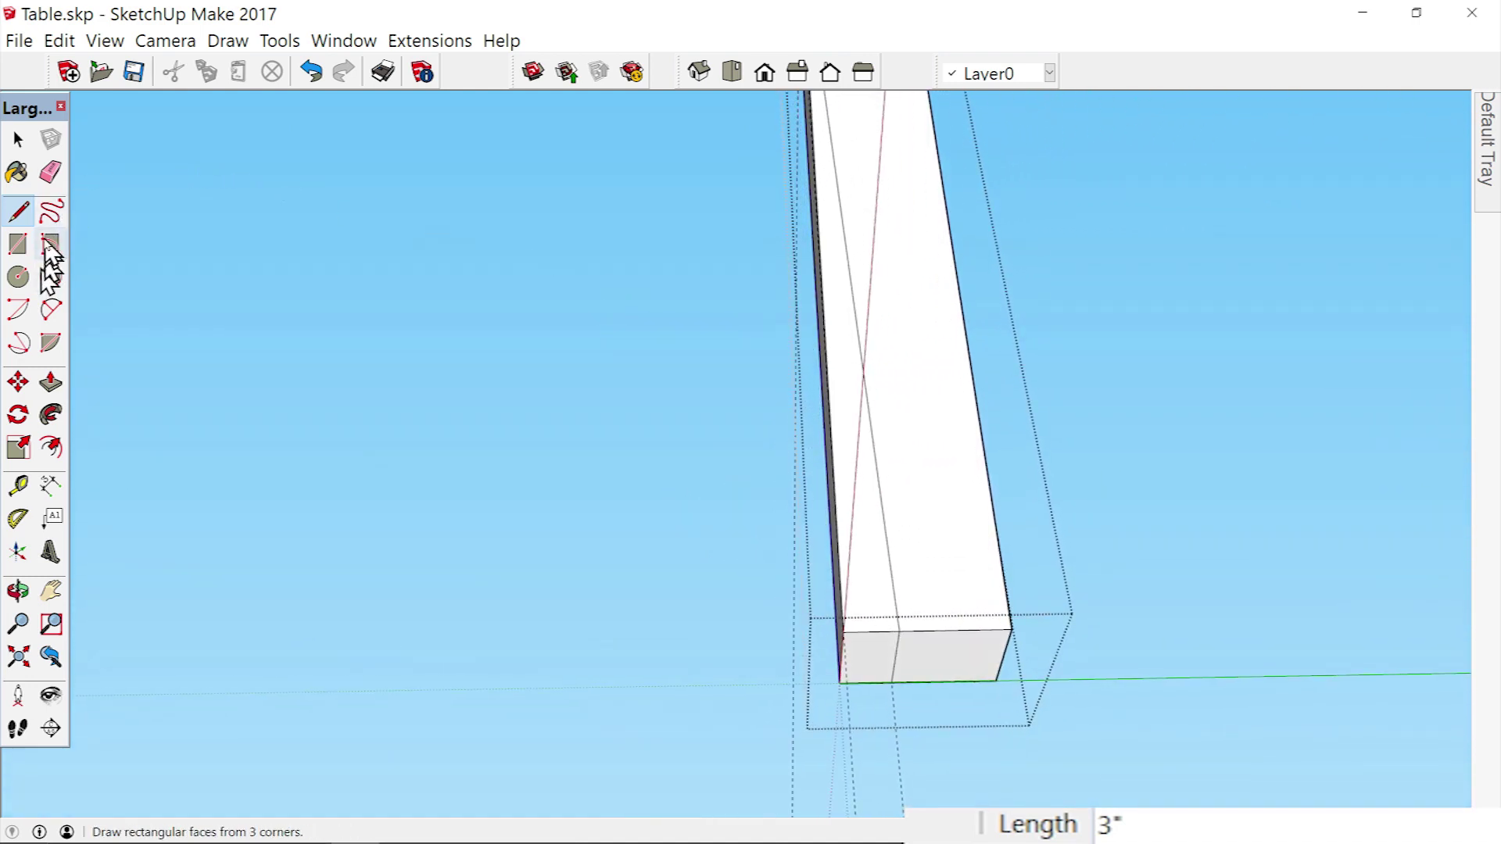
Erase the leftover edges of the second wedge so only the leg tapered on two sides remains.
click(50, 172)
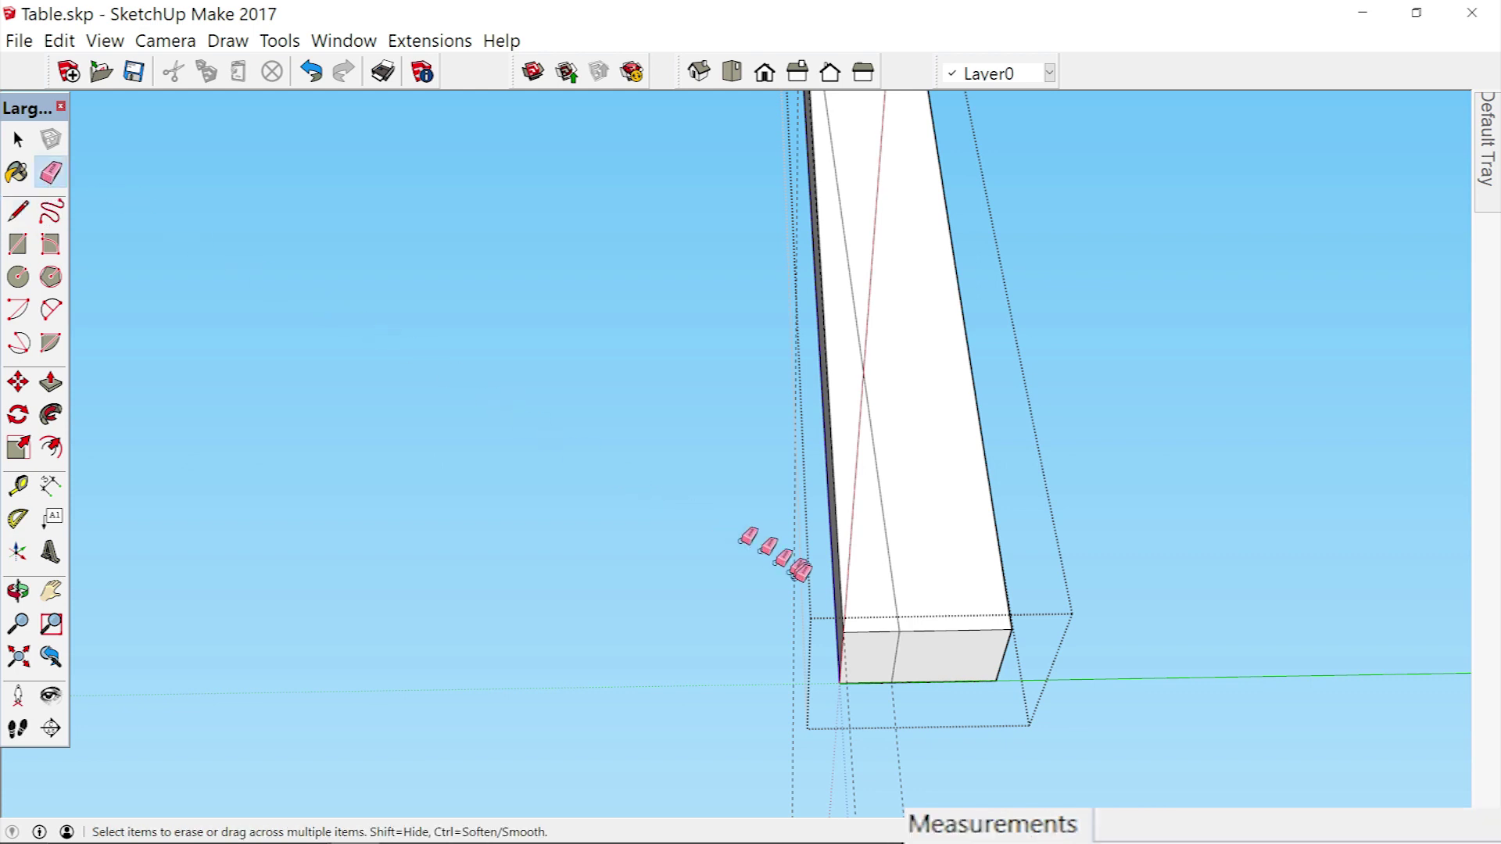
click(847, 641)
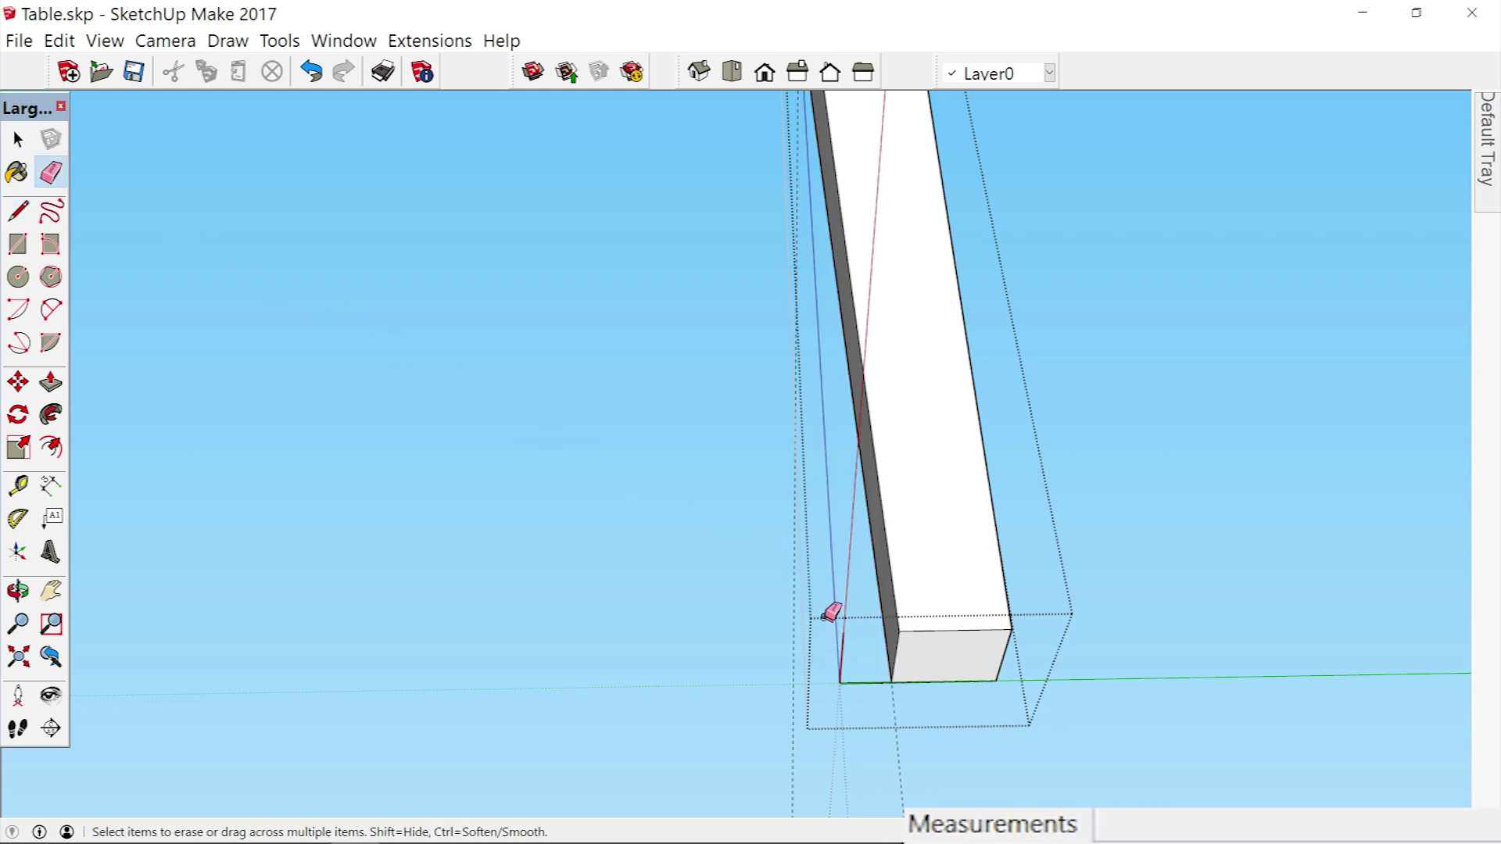
drag(832, 625, 854, 681)
middle_drag(808, 670, 809, 670)
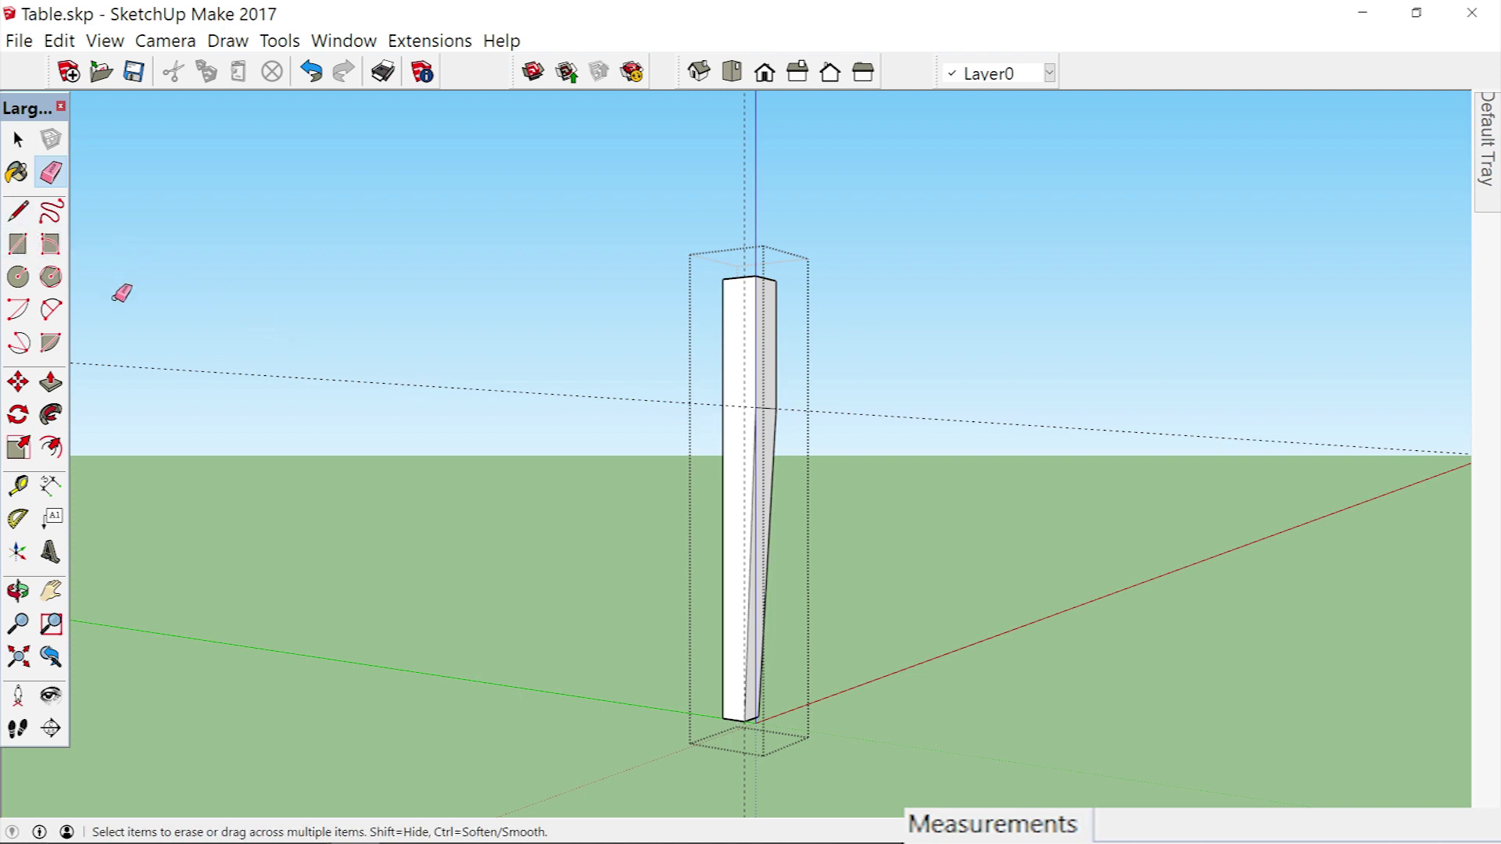
Close the leg group and delete all guides from the model.
click(17, 141)
click(17, 143)
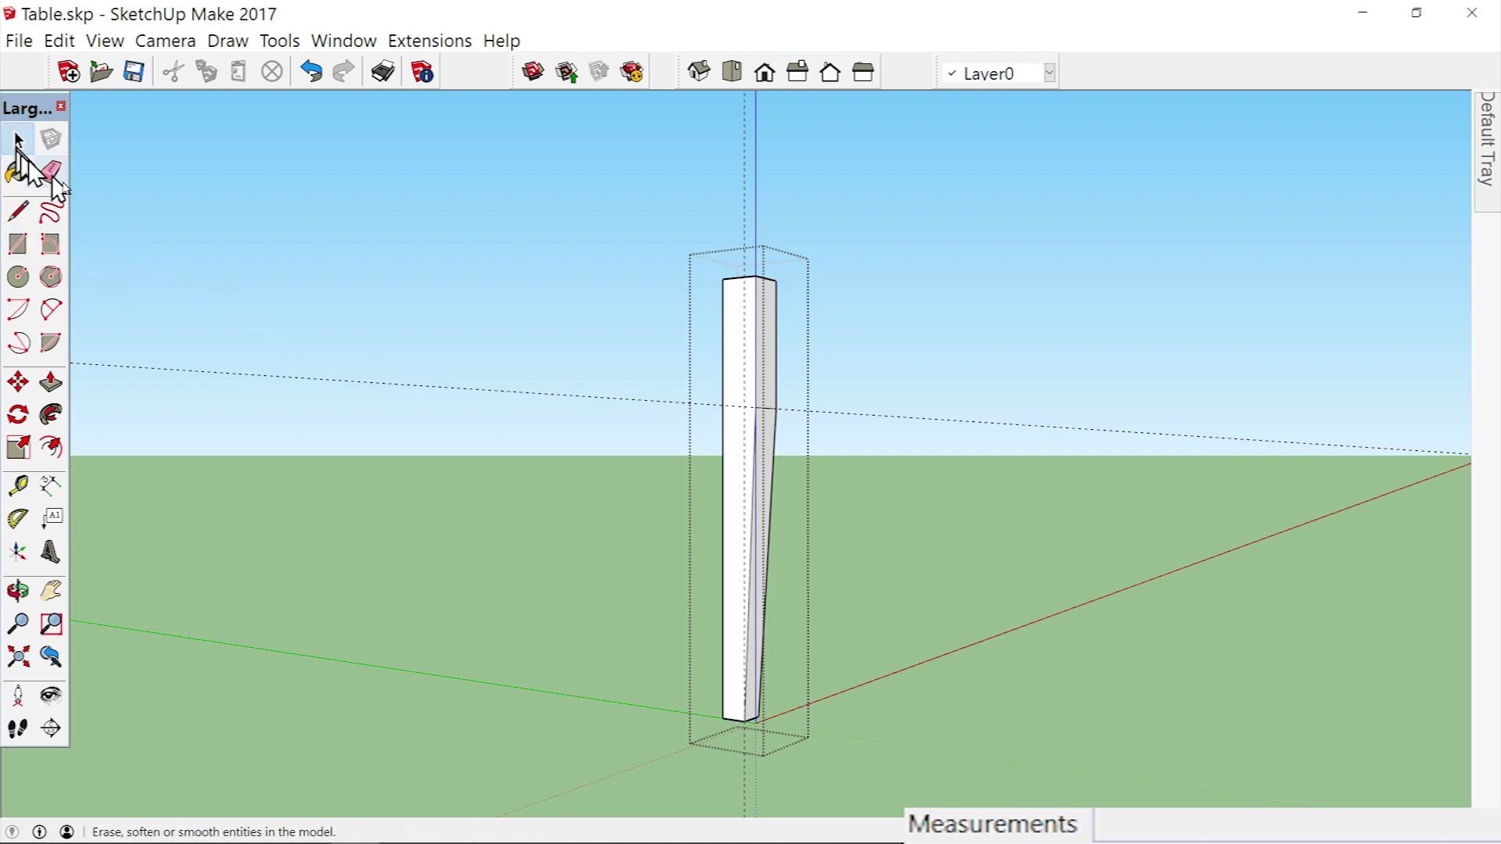
click(331, 325)
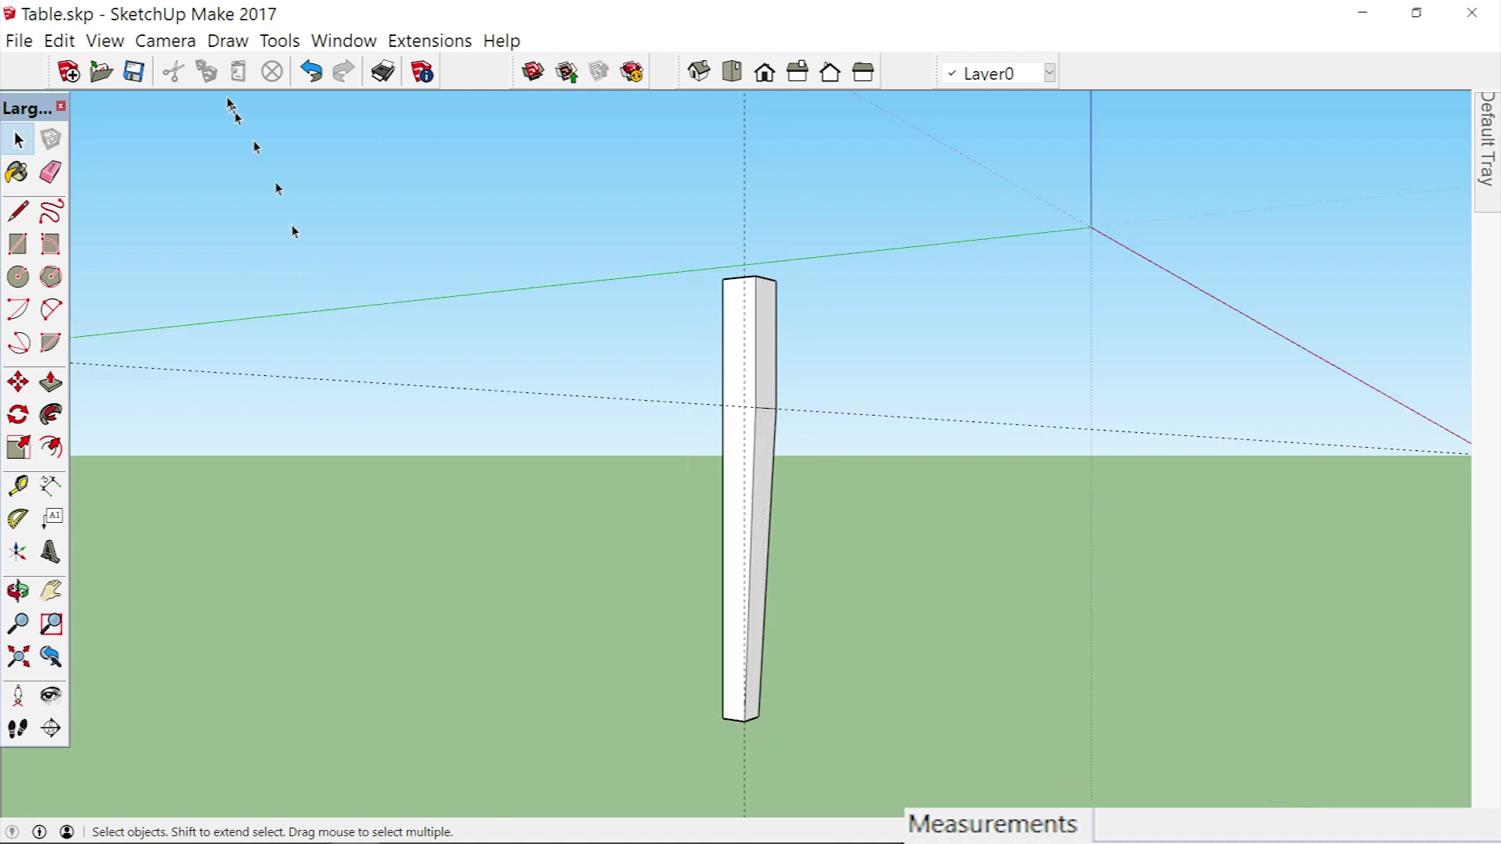
click(59, 41)
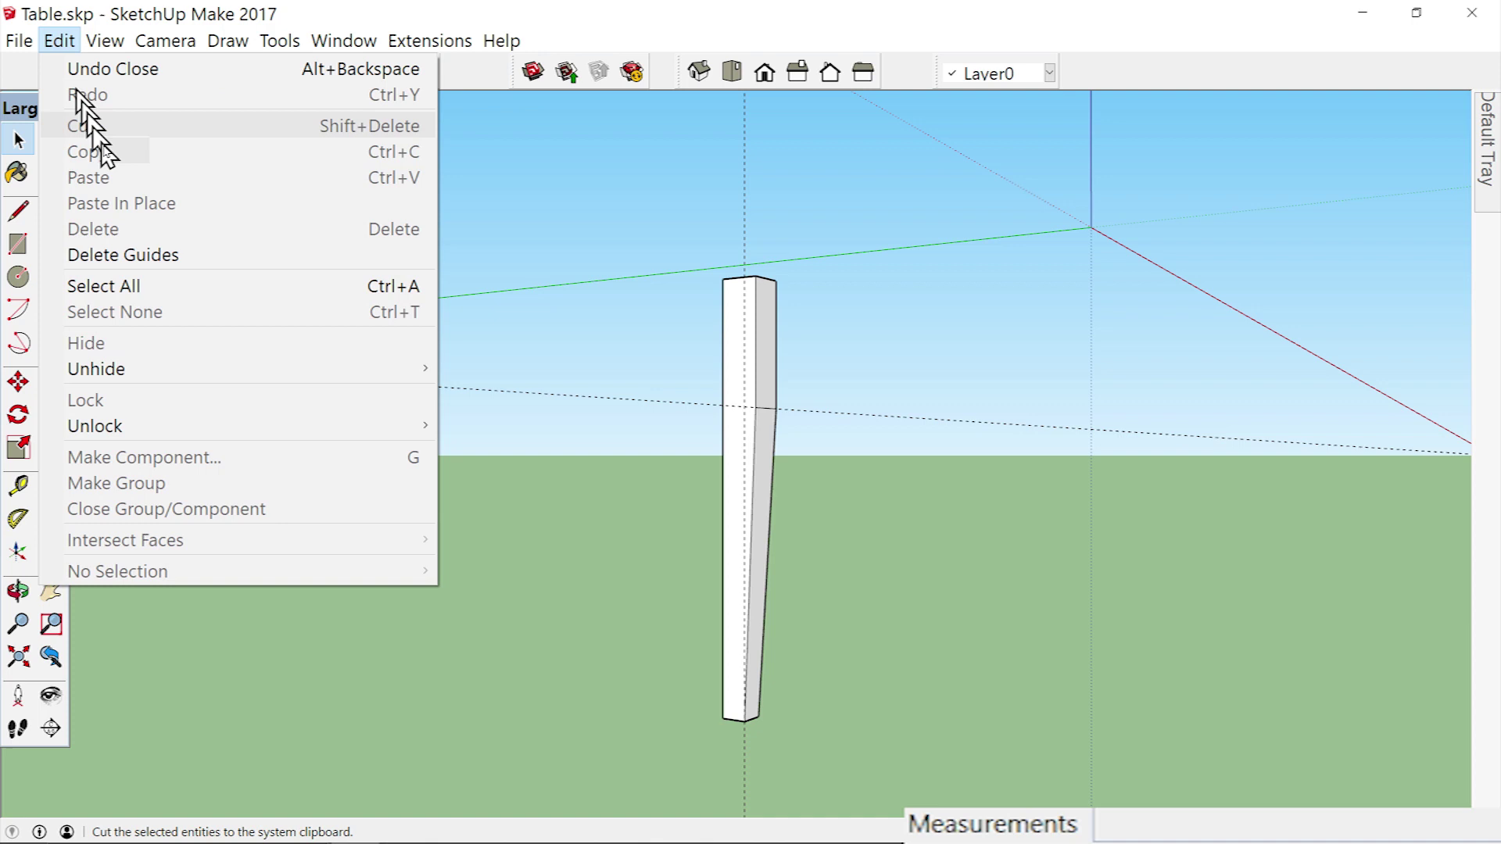
click(103, 254)
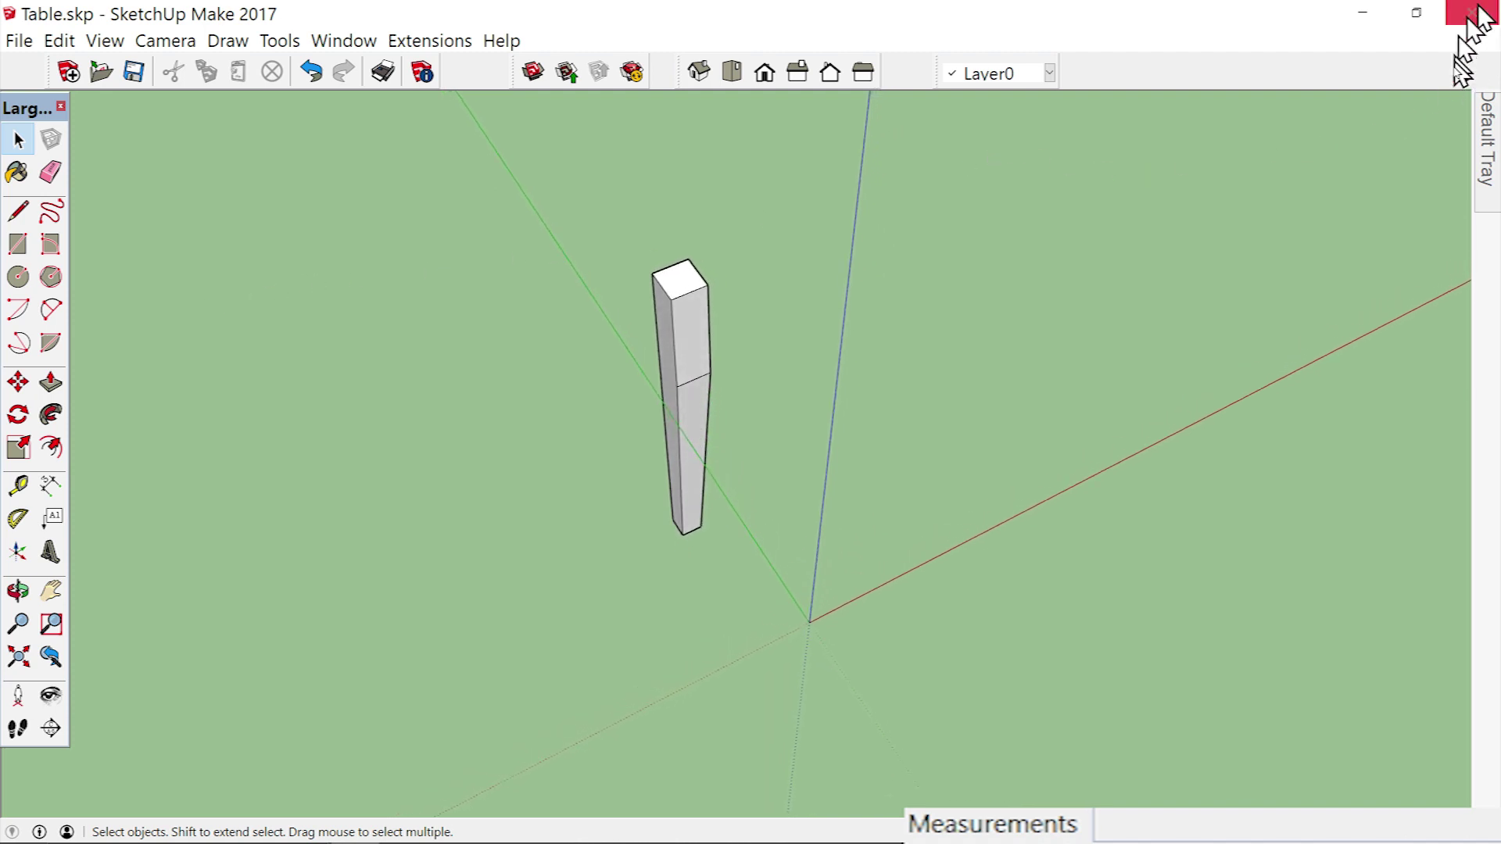
Turn the Apron layer's visibility on.
mouse_move(1484, 174)
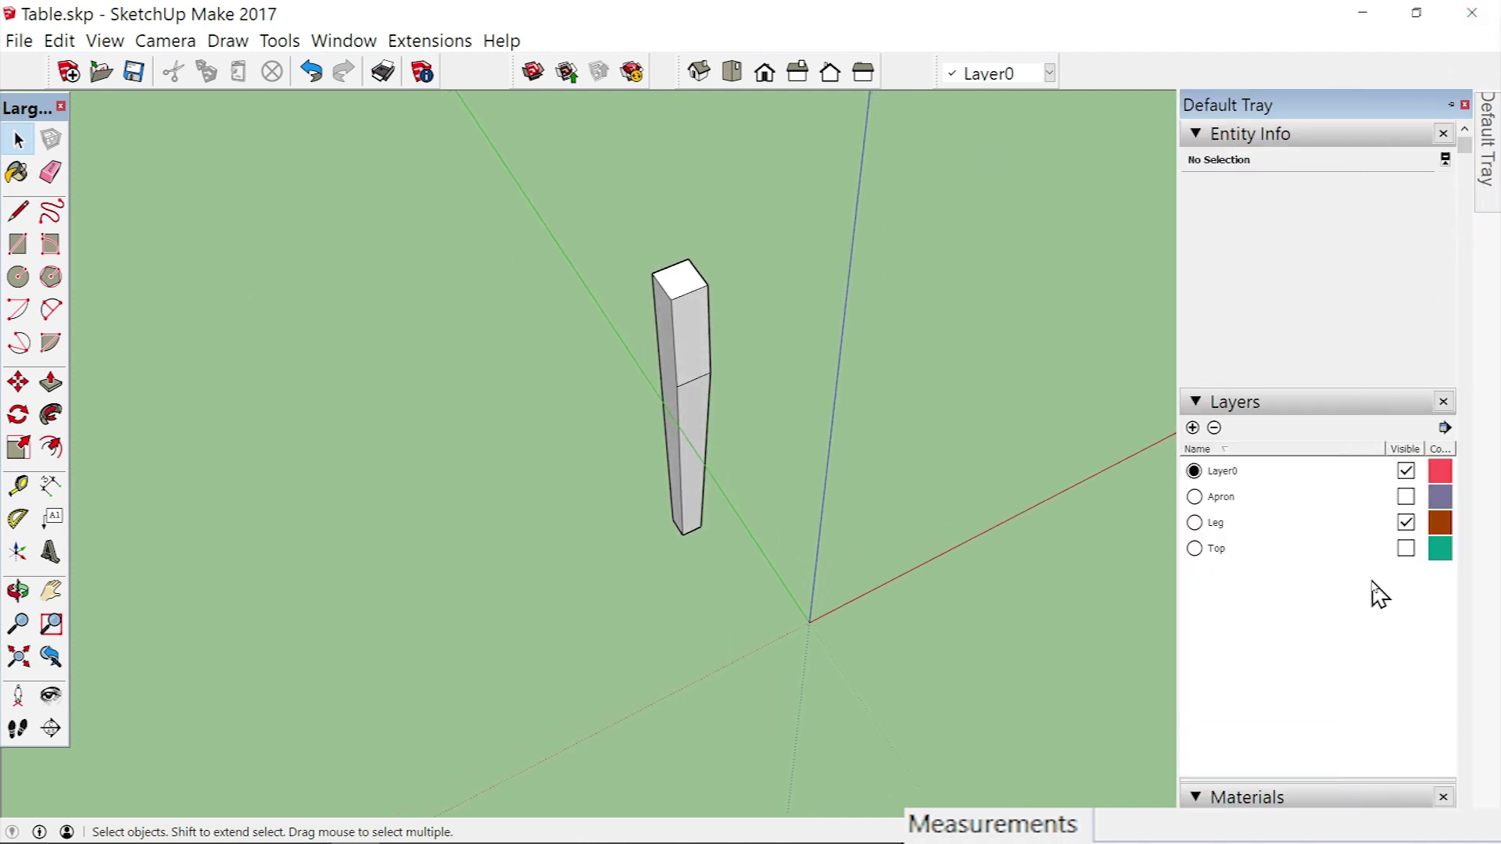
click(1406, 496)
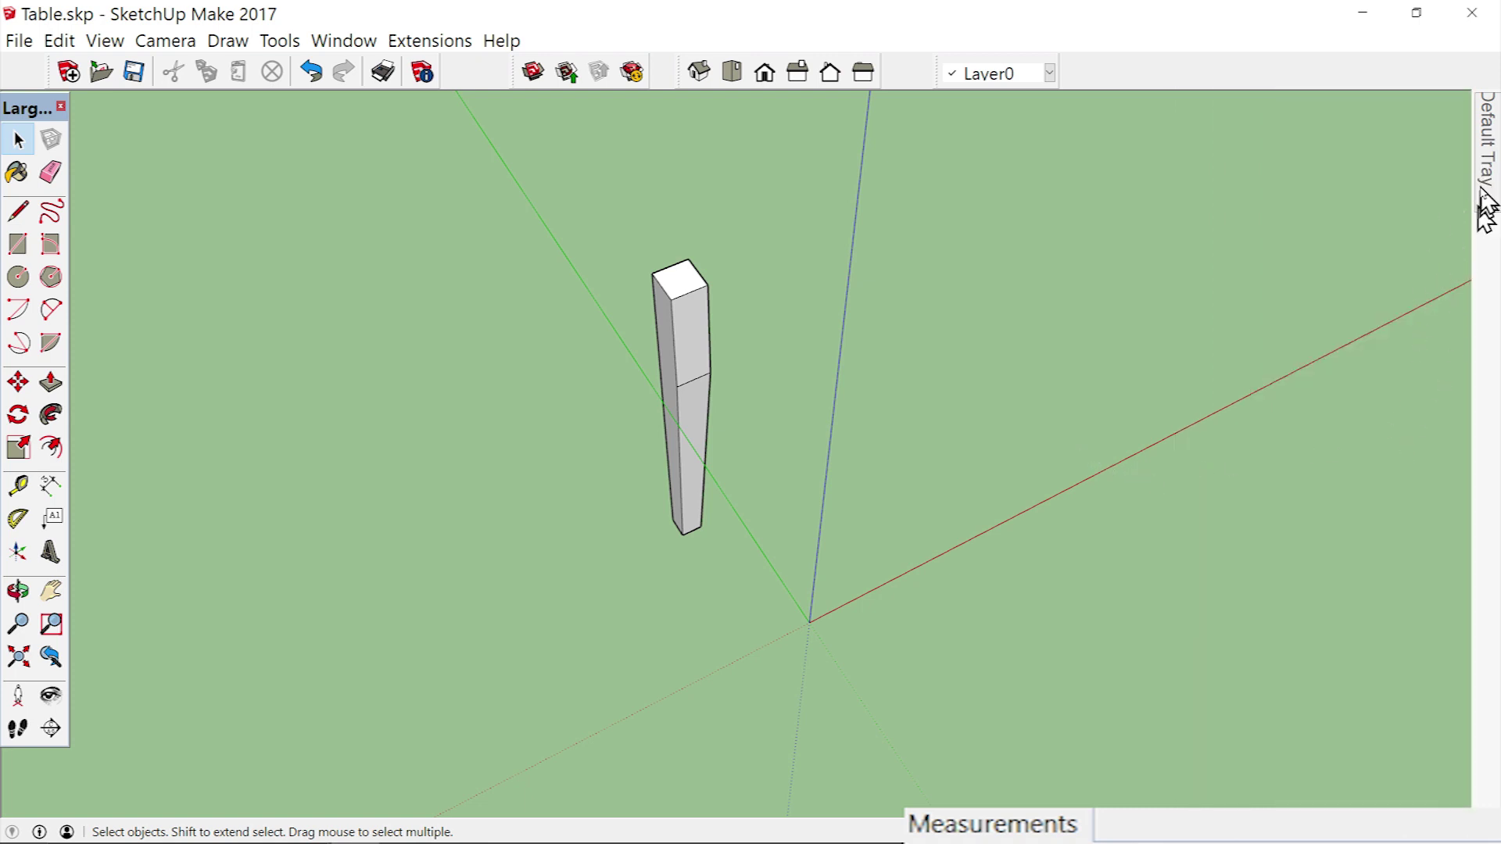
mouse_move(1481, 199)
click(1407, 498)
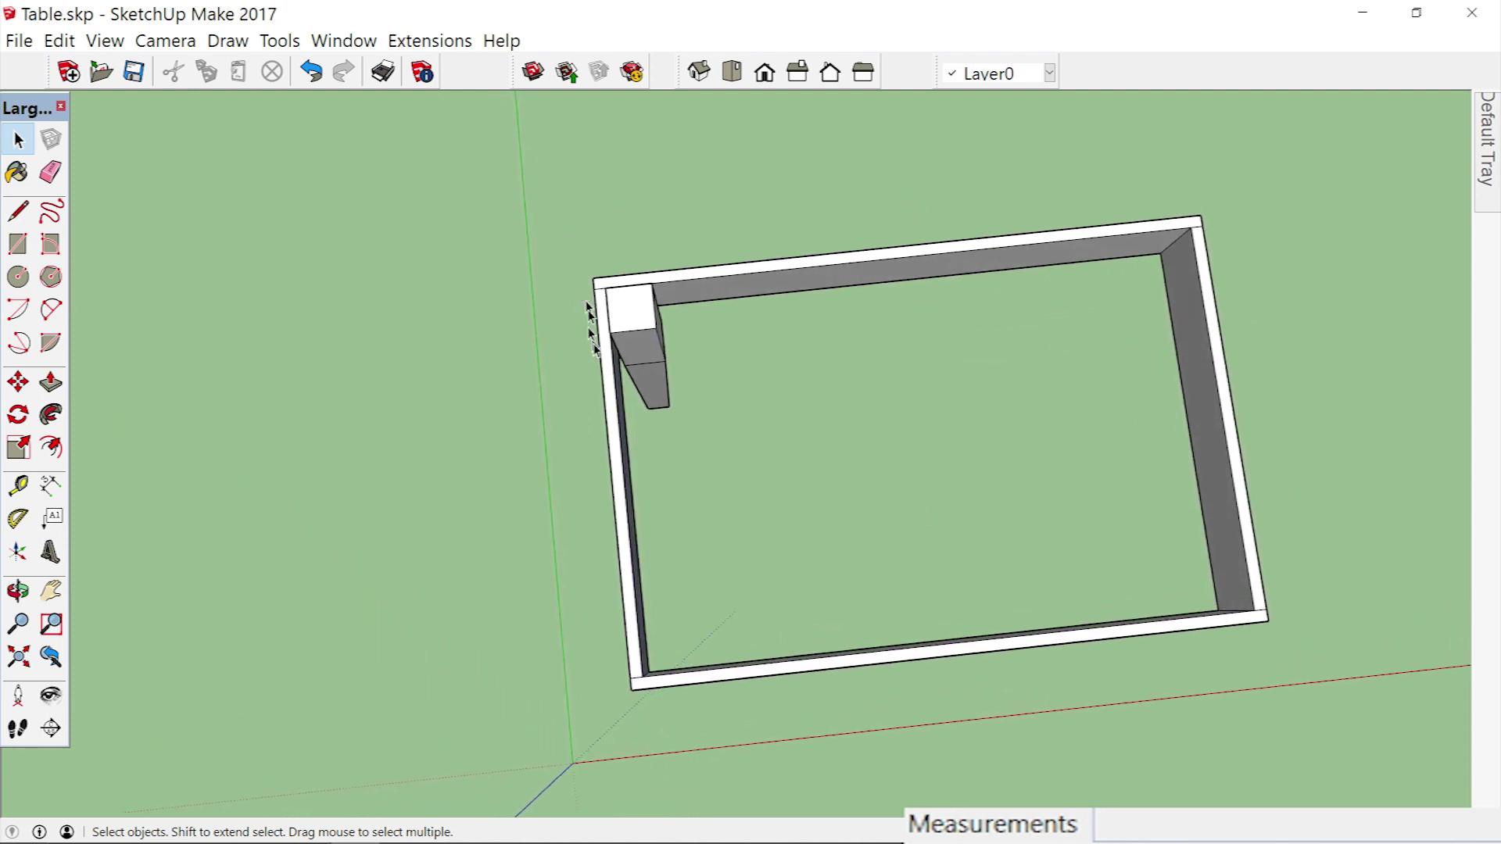
Make a copy of the leg rotated 90° in the horizontal plane about its outer top corner.
click(640, 319)
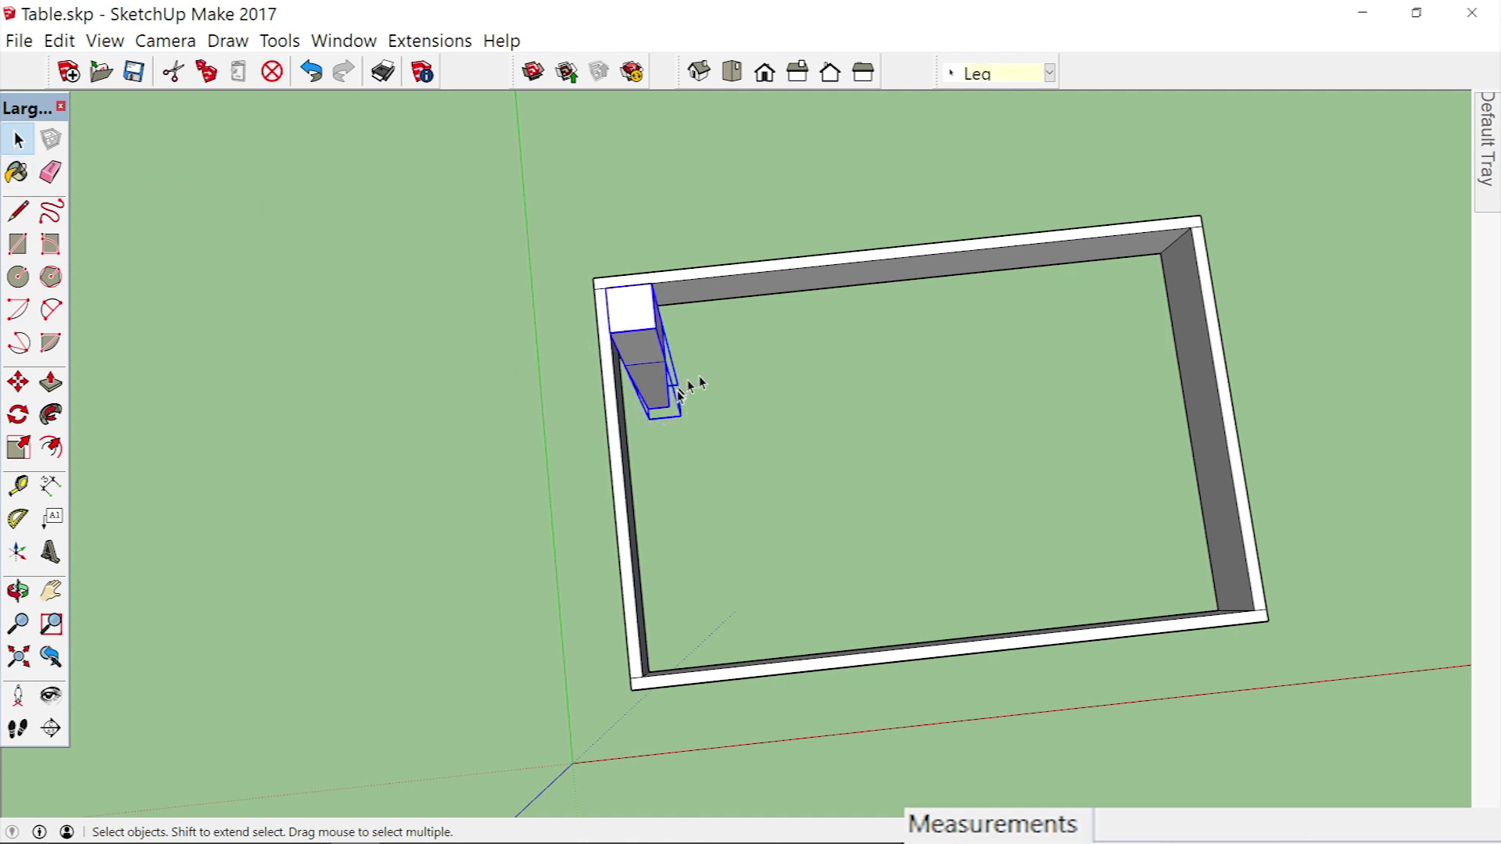
scroll(603, 288, up, 3)
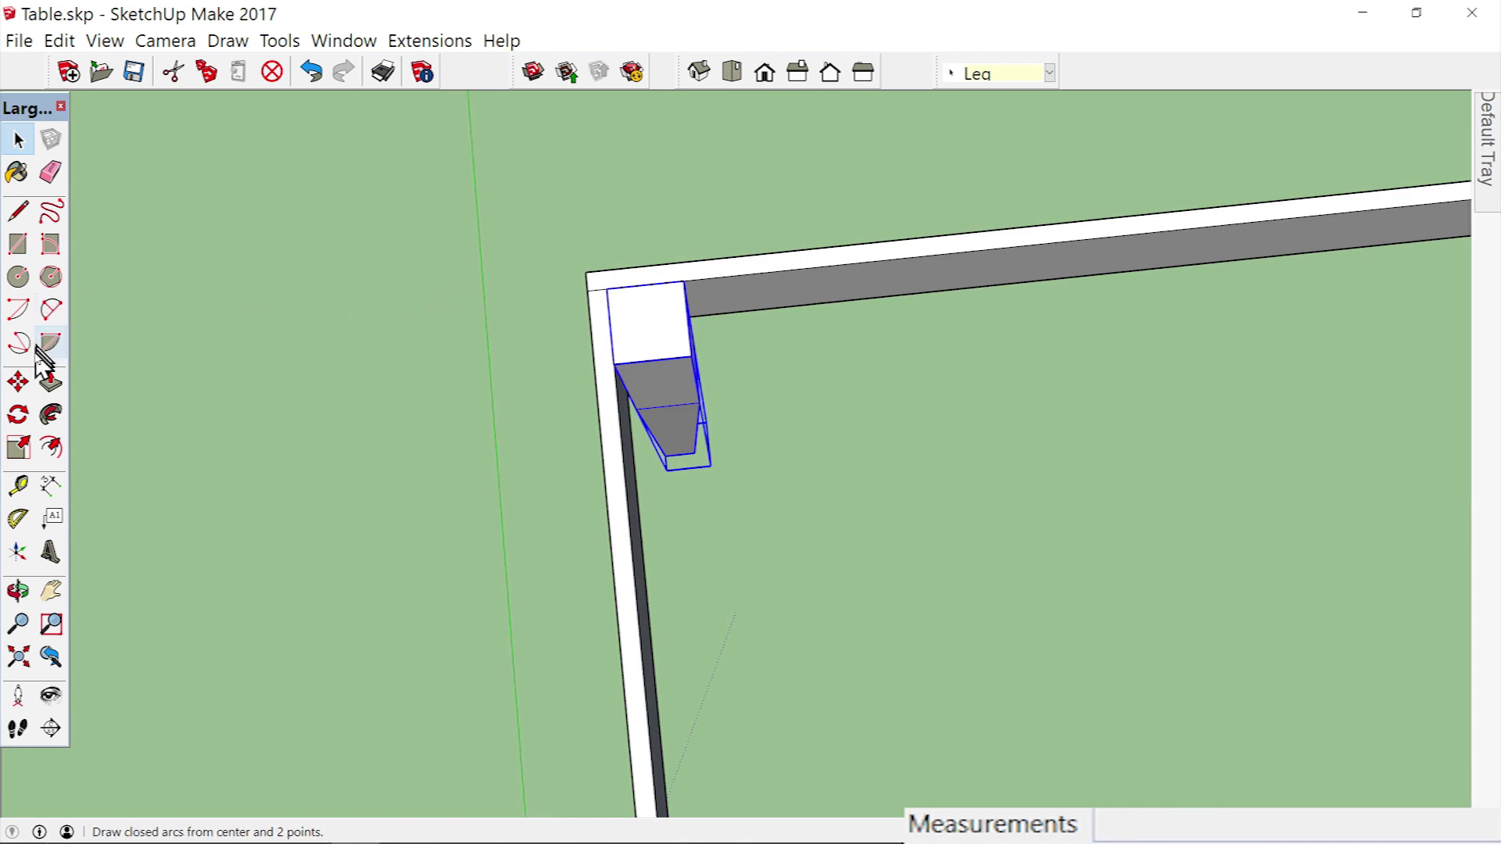
click(19, 415)
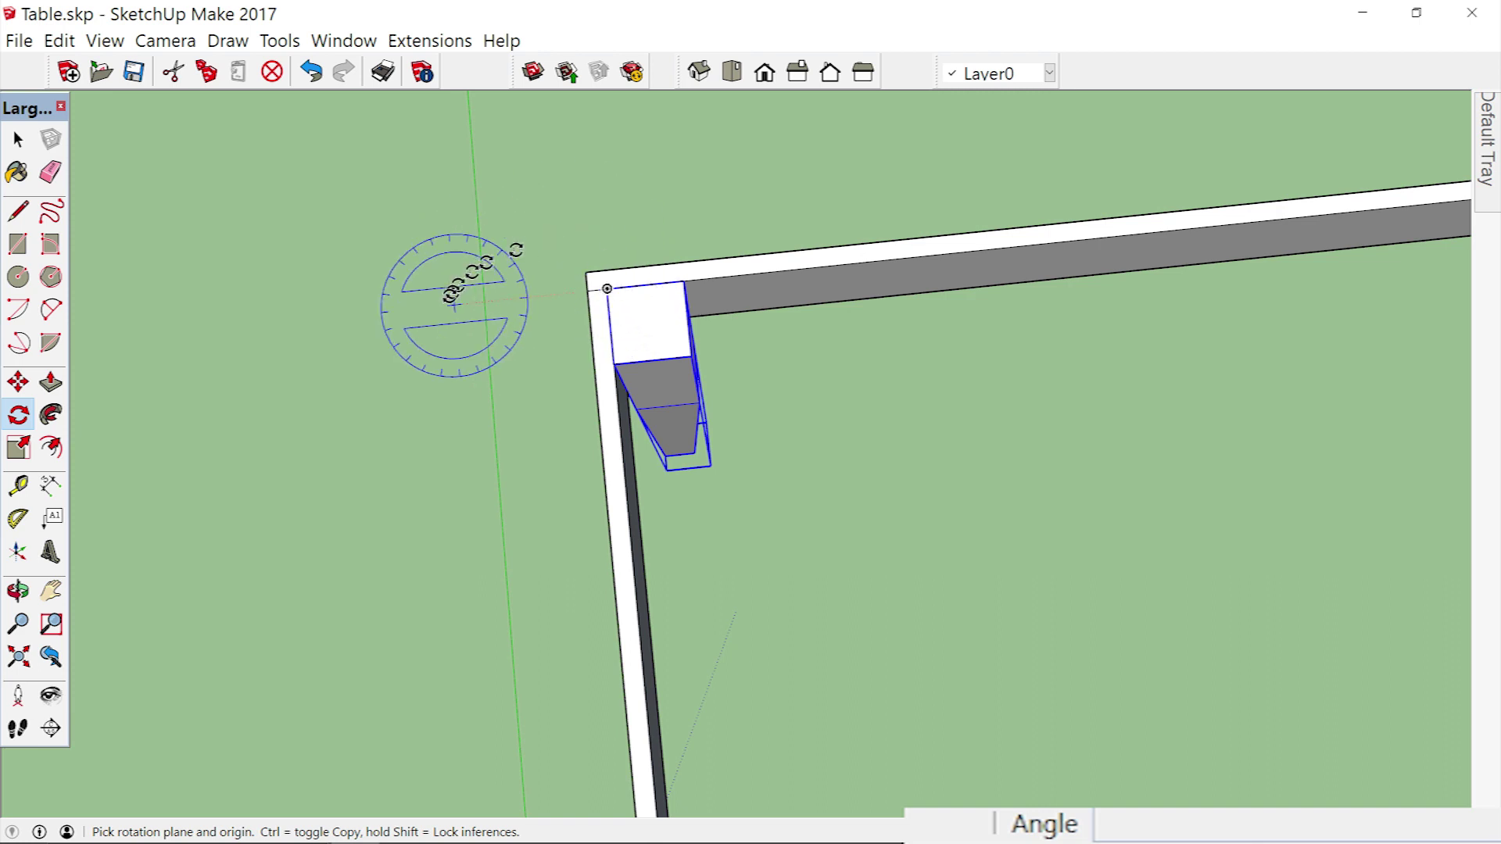
click(608, 291)
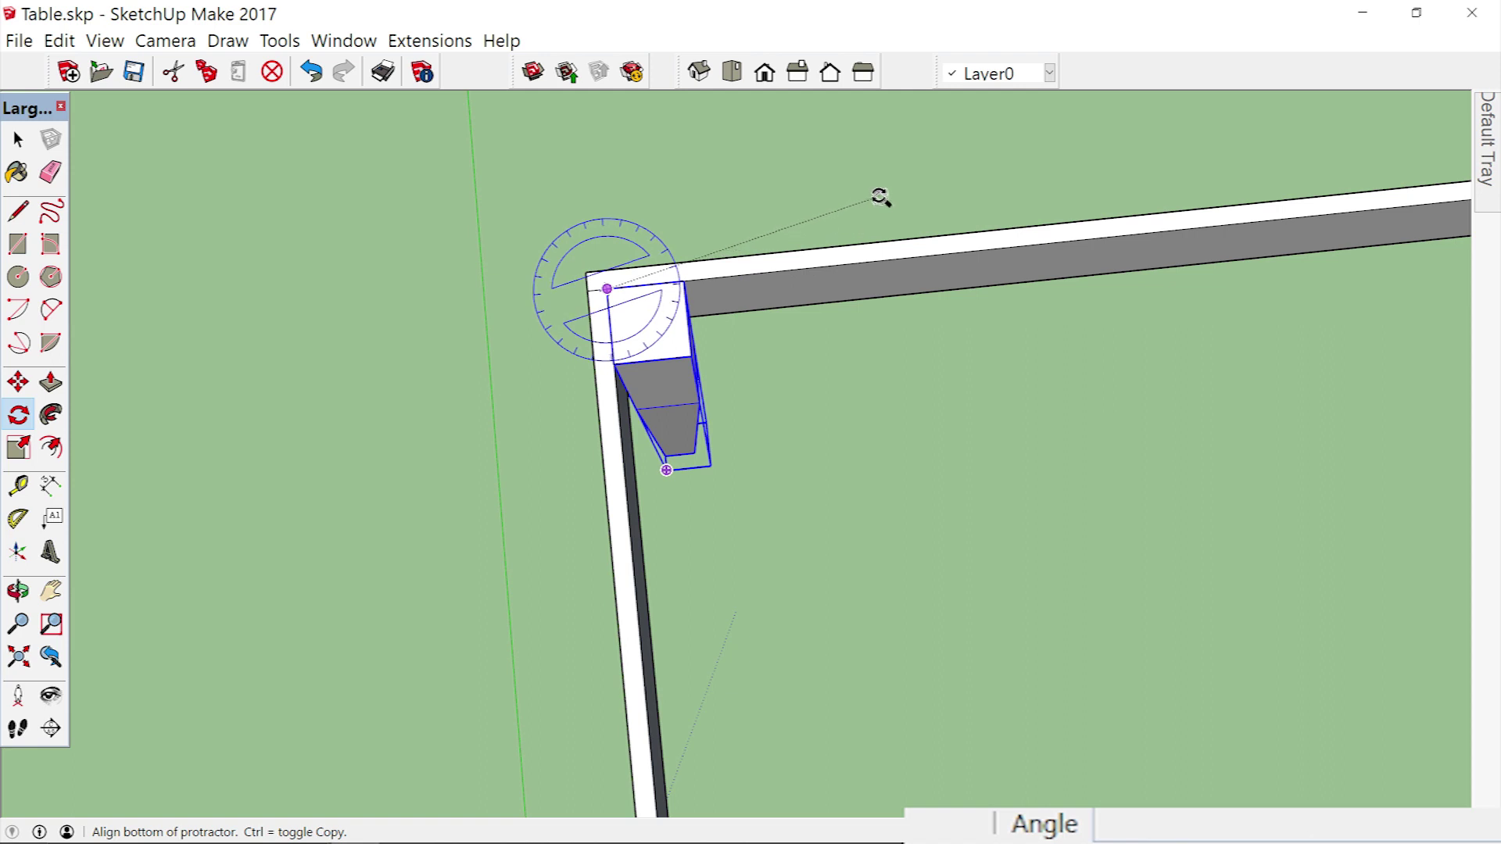
click(313, 312)
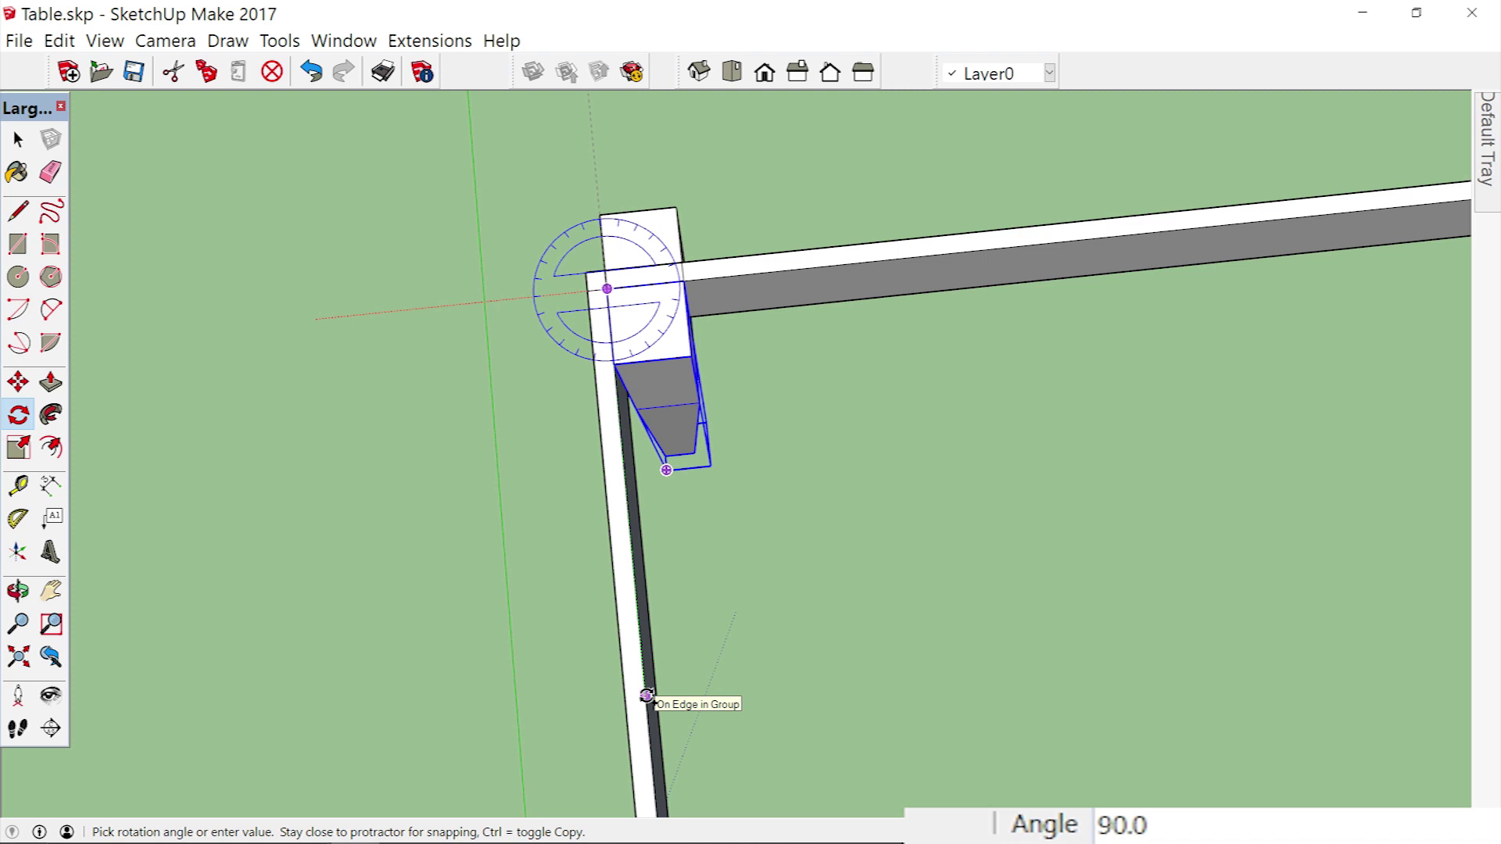
click(646, 695)
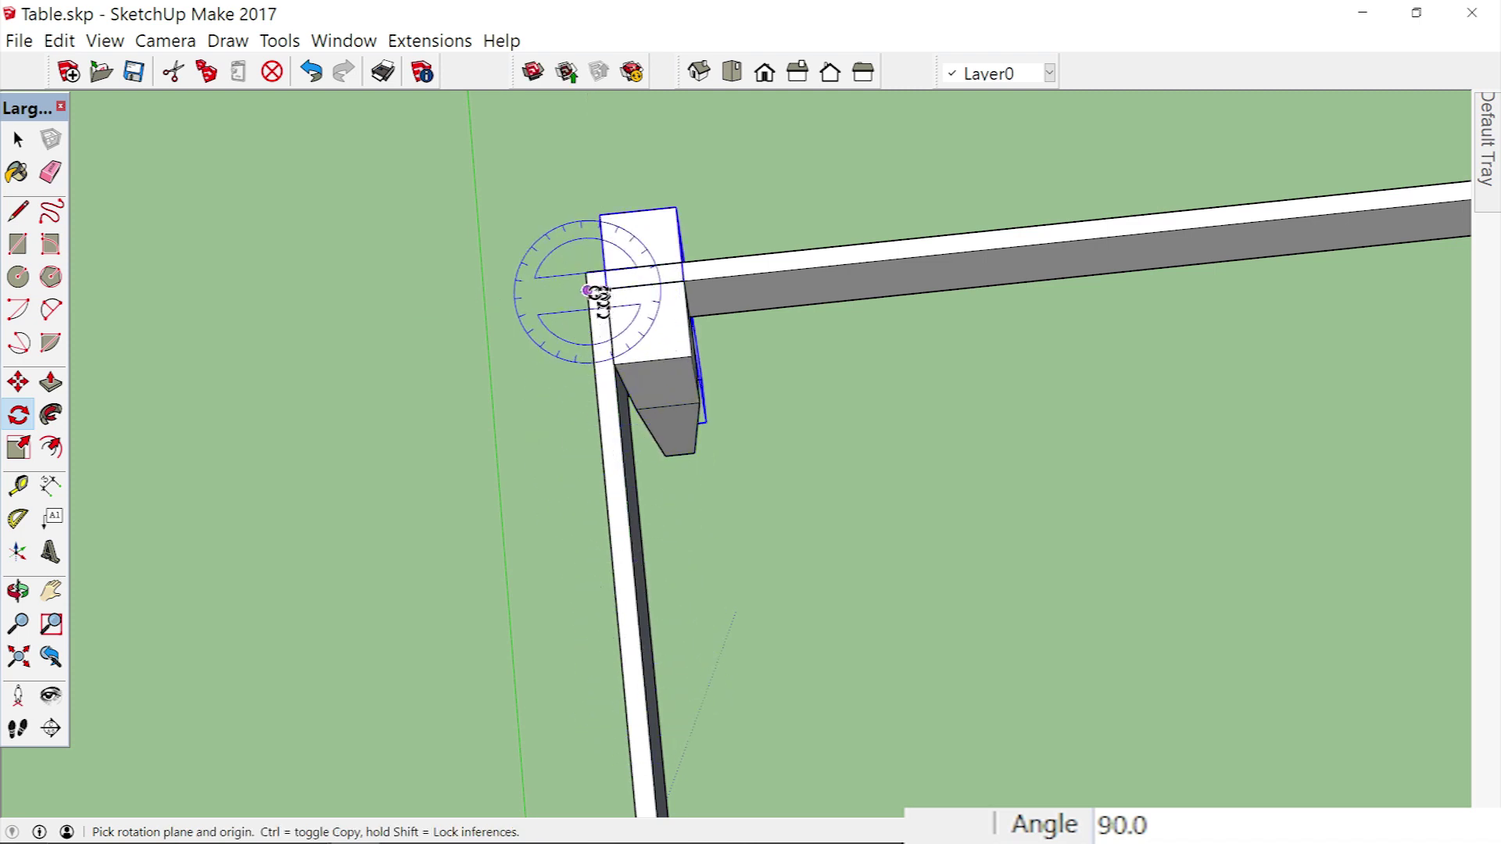
Move the rotated leg copy 2' 1" along the short apron board into the inner corner nearest the origin.
middle_drag(532, 286, 531, 286)
mouse_move(532, 285)
middle_down()
mouse_move(547, 286)
mouse_move(528, 291)
middle_up()
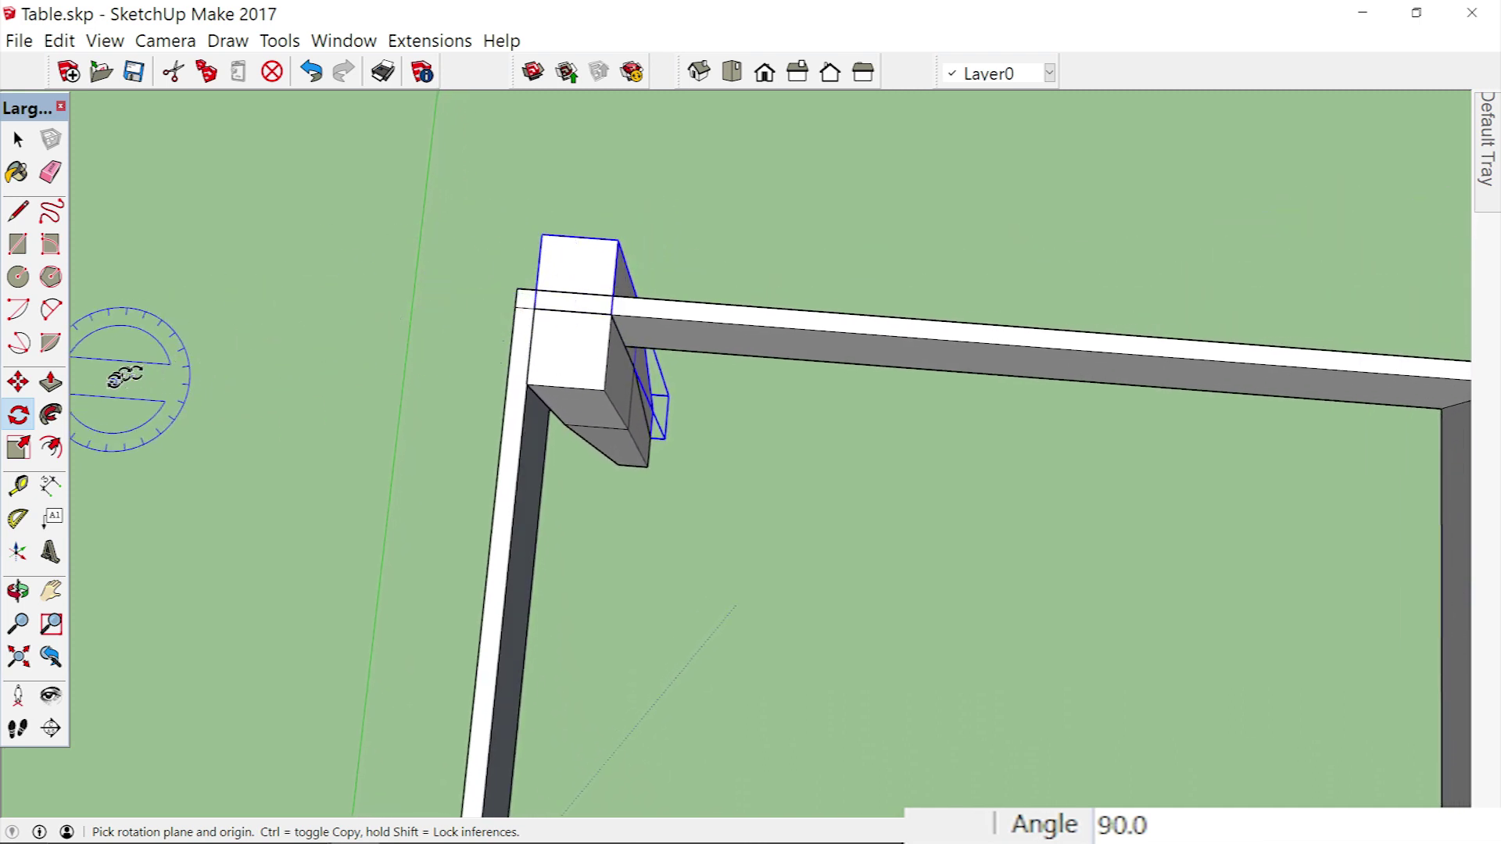
click(17, 383)
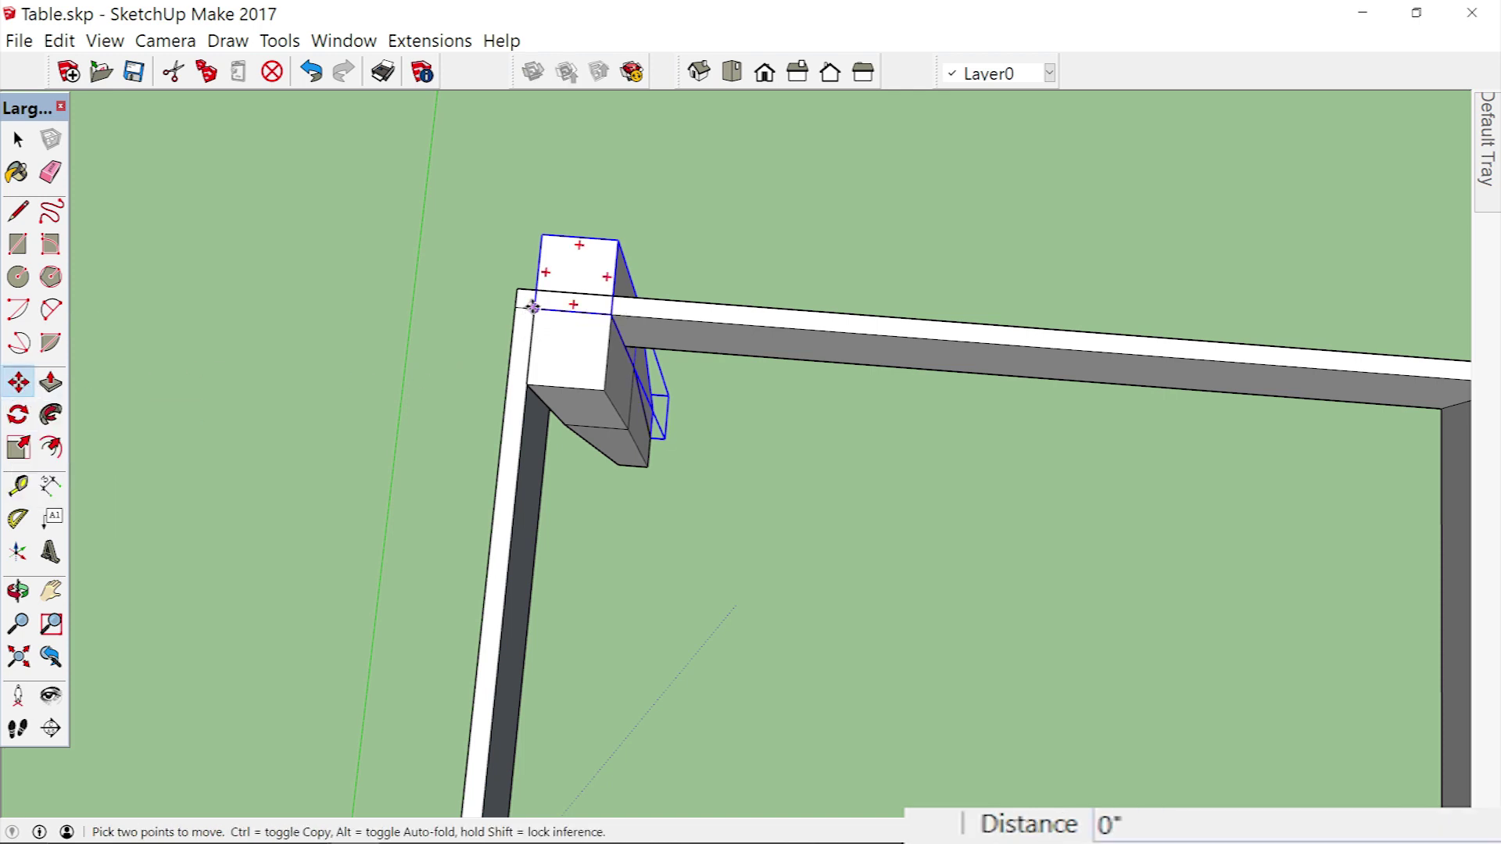
click(532, 308)
scroll(617, 462, down, 3)
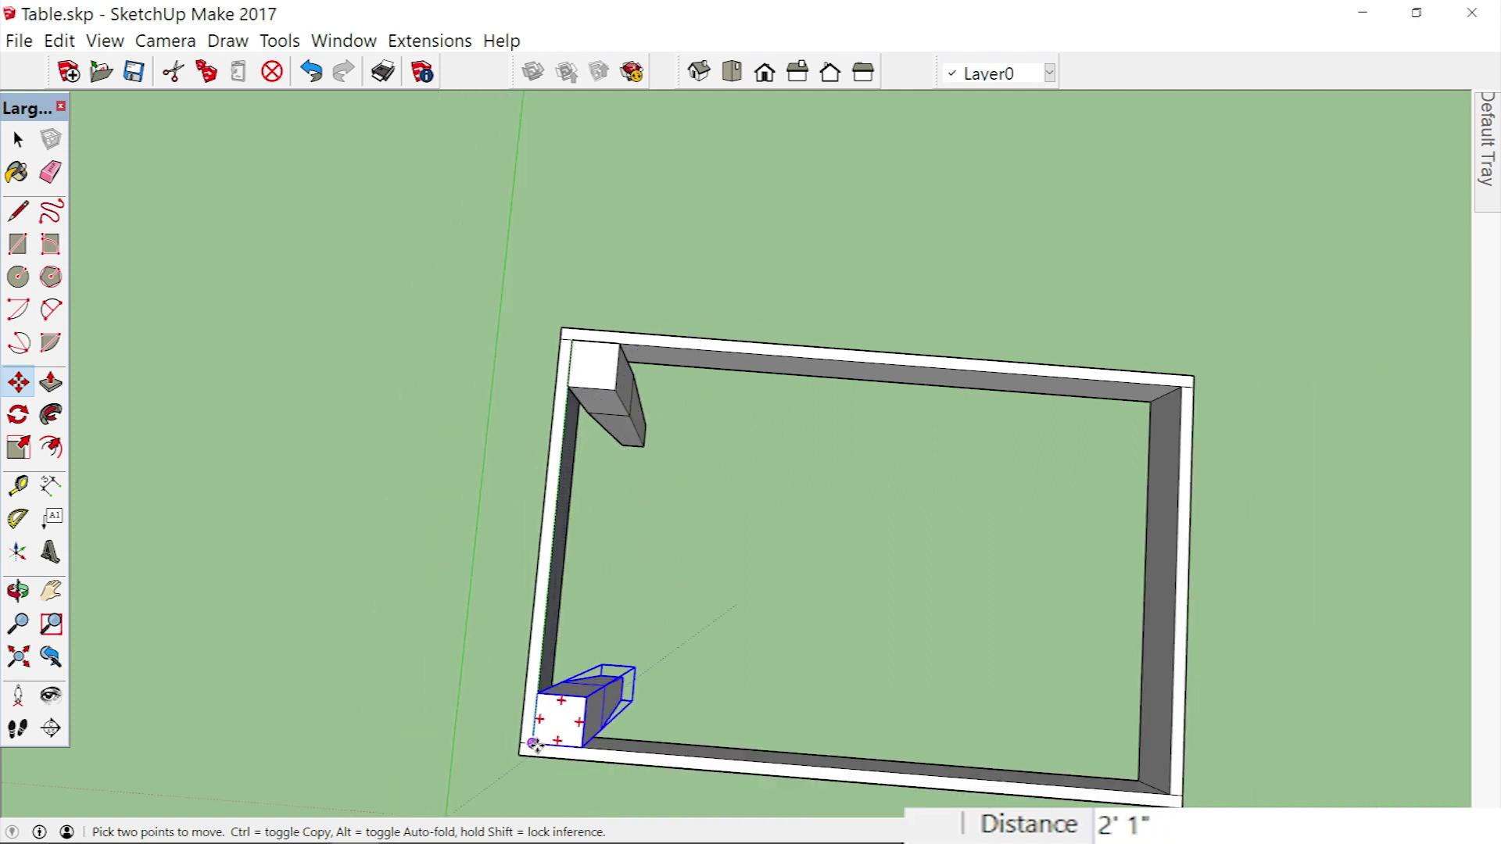
scroll(532, 743, up, 3)
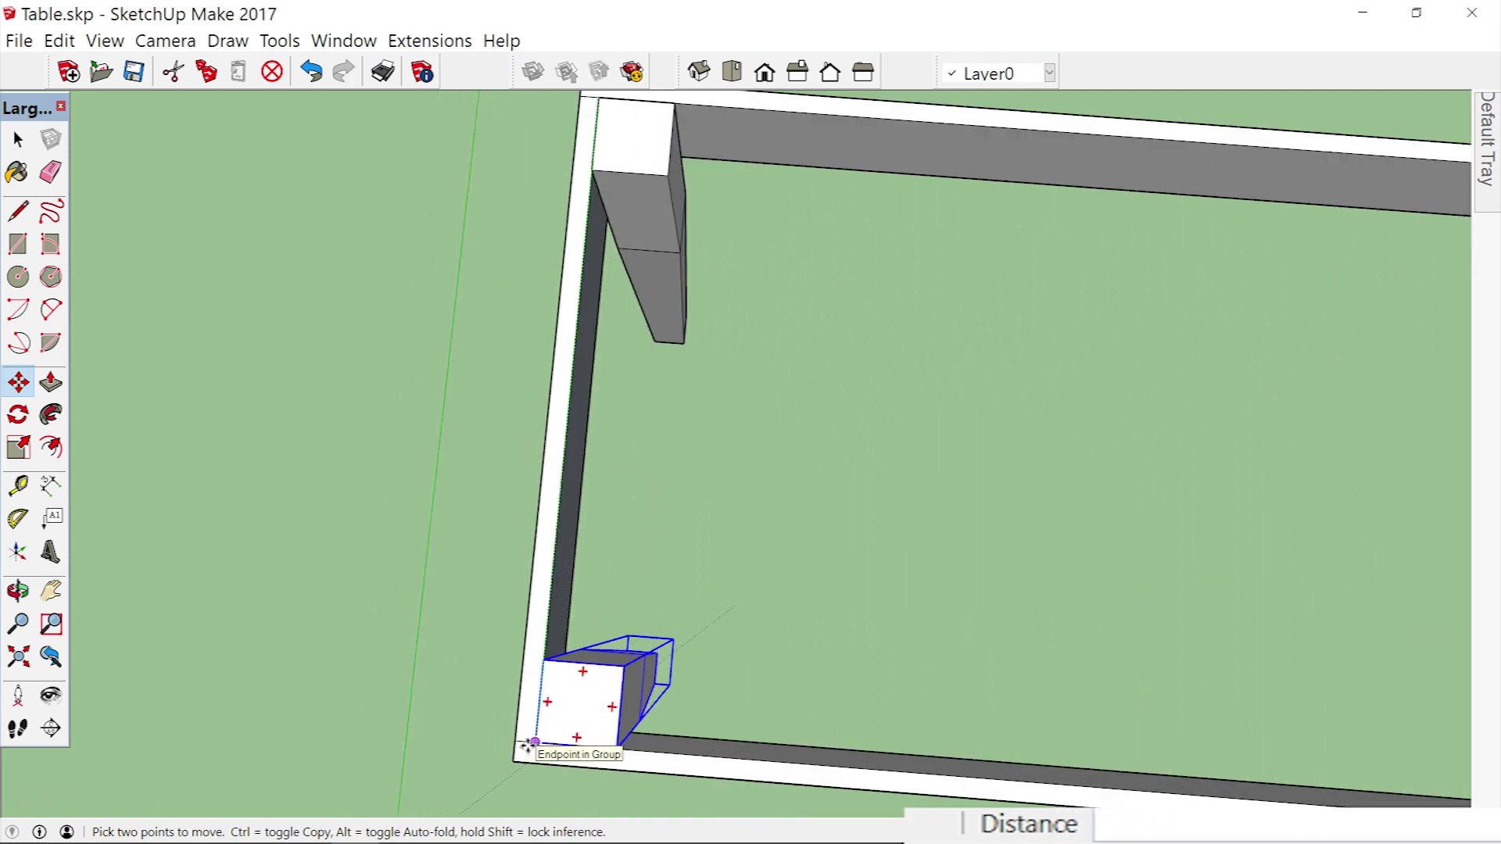
click(535, 741)
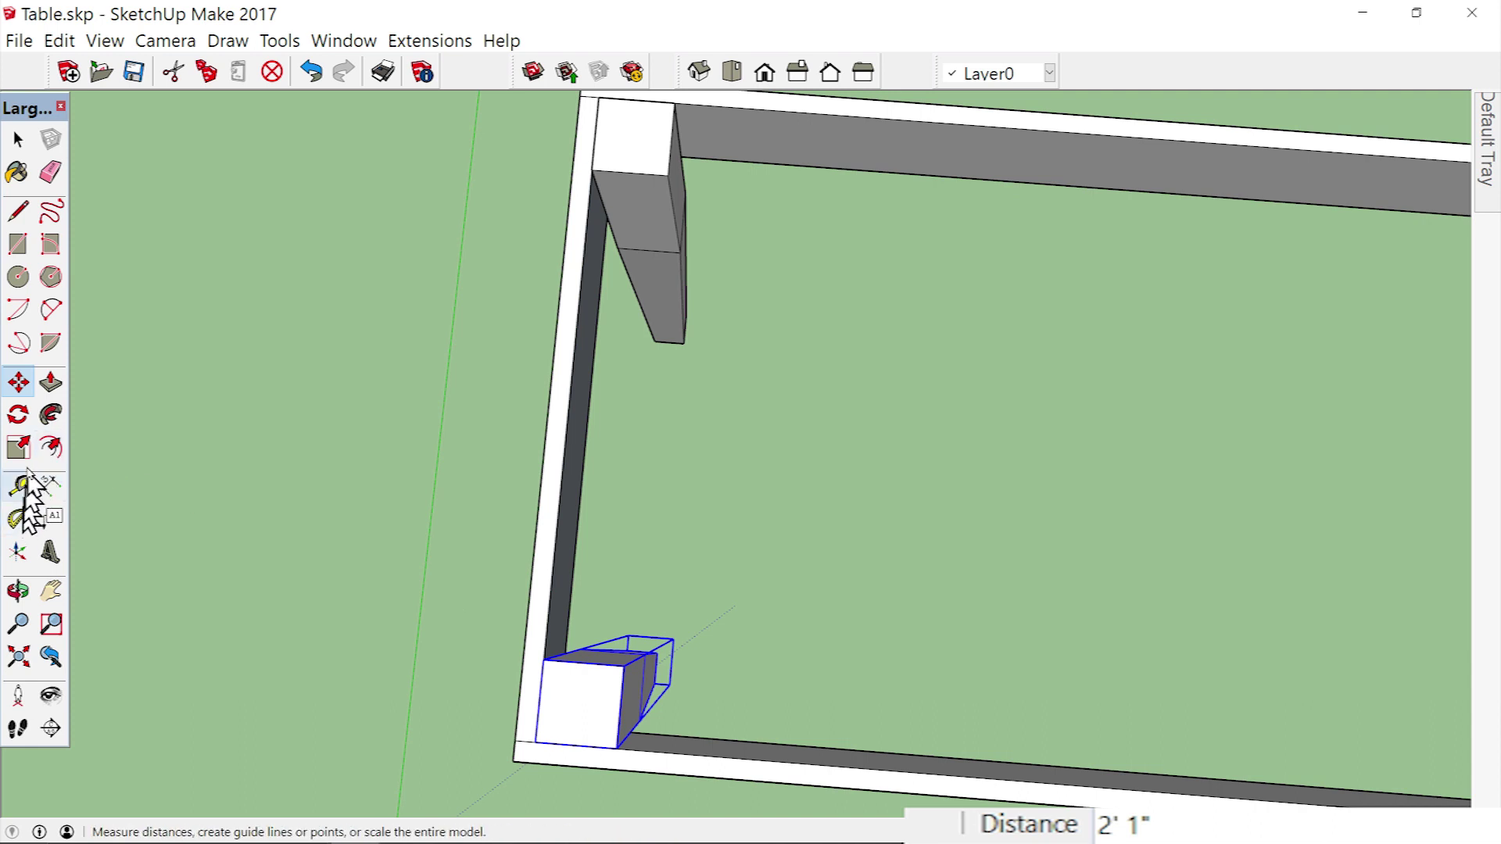
Make a 90° rotated copy of the second leg about its outer top corner beside the origin.
click(17, 416)
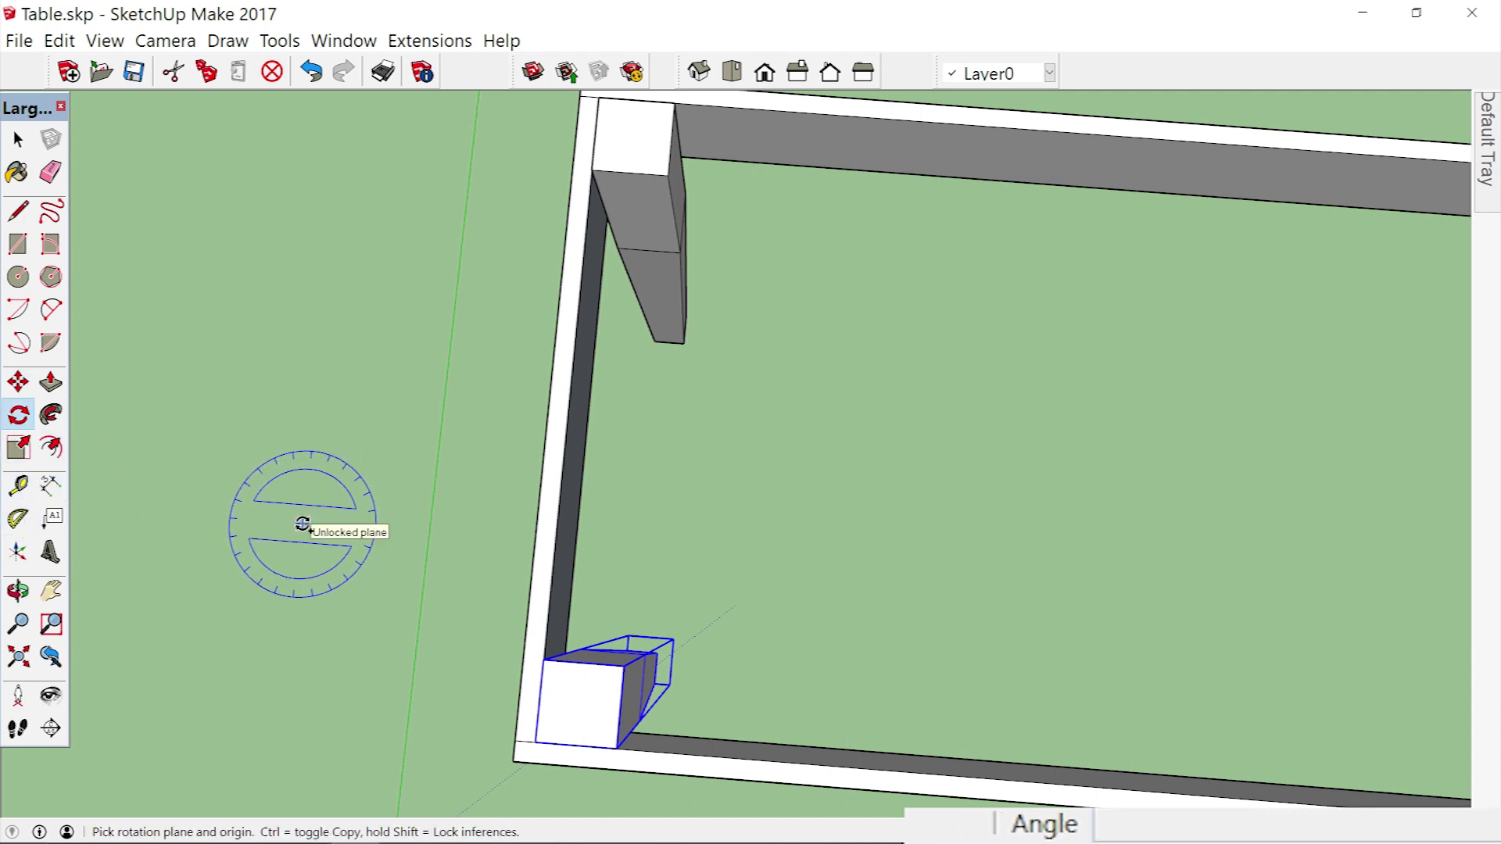
click(534, 741)
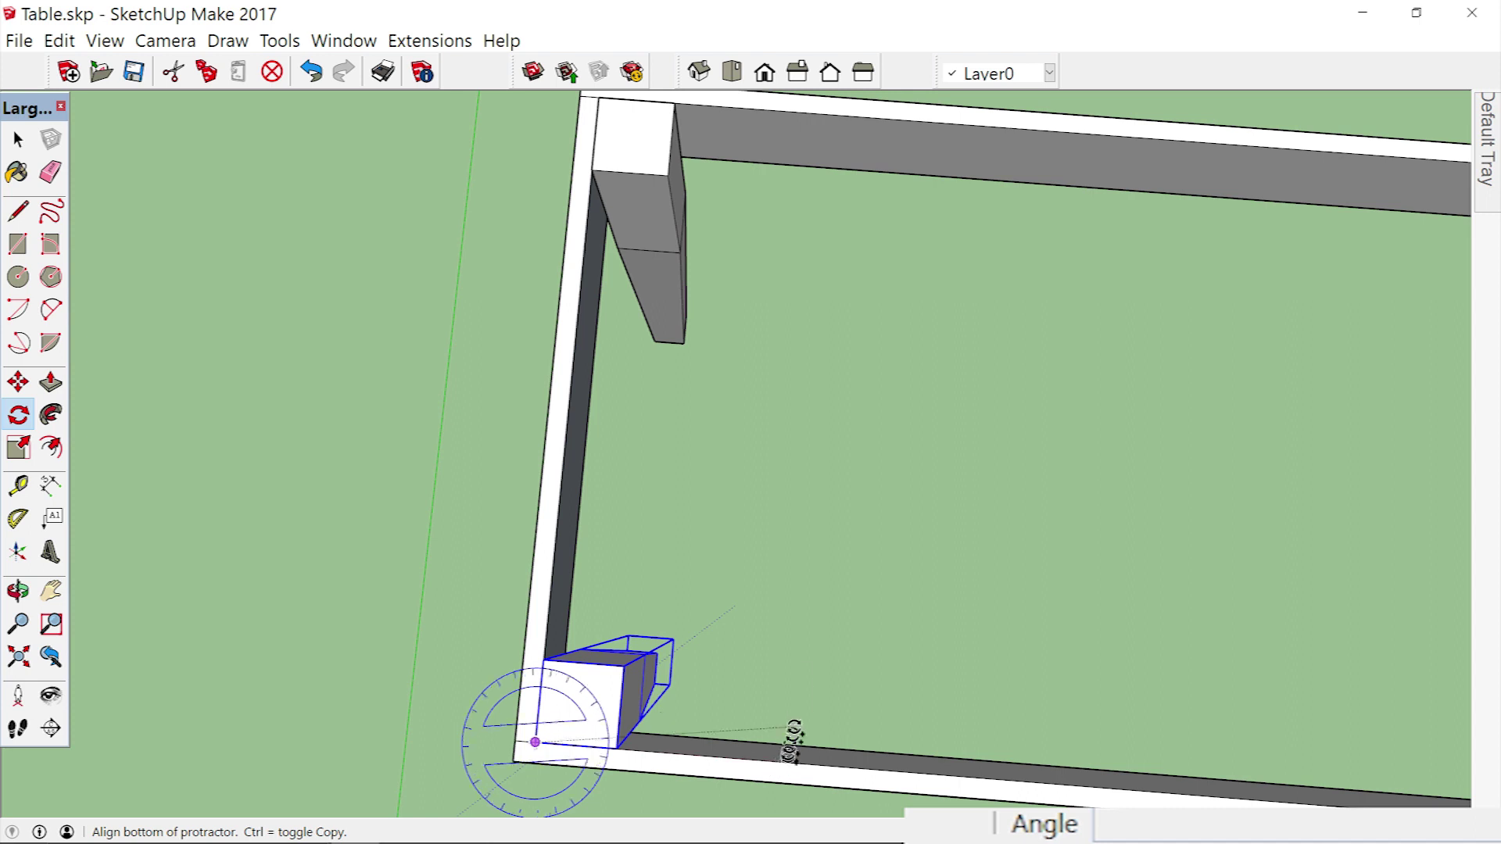
scroll(757, 543, down, 3)
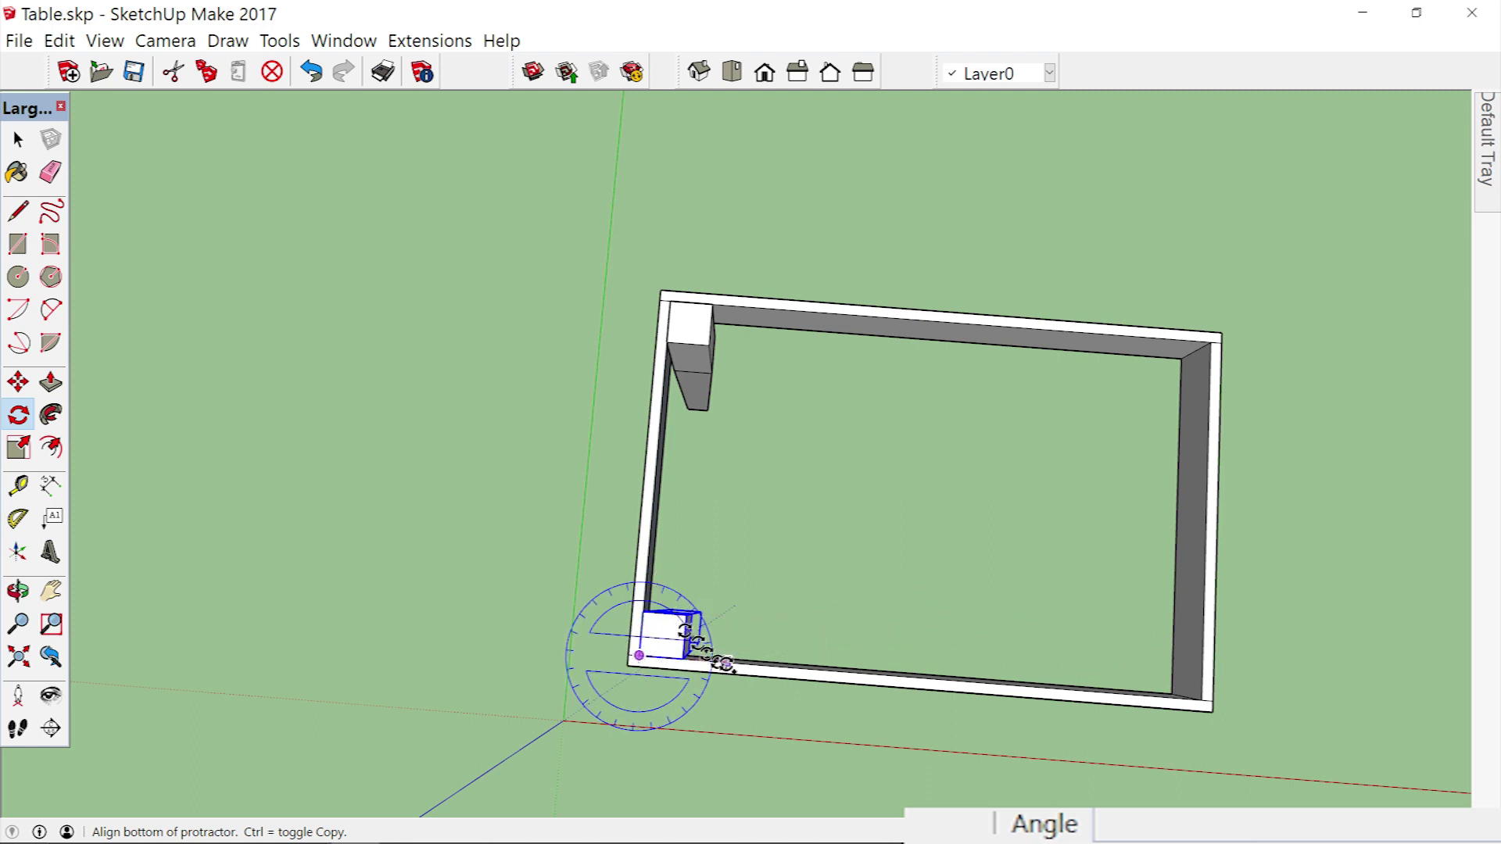
scroll(780, 665, up, 4)
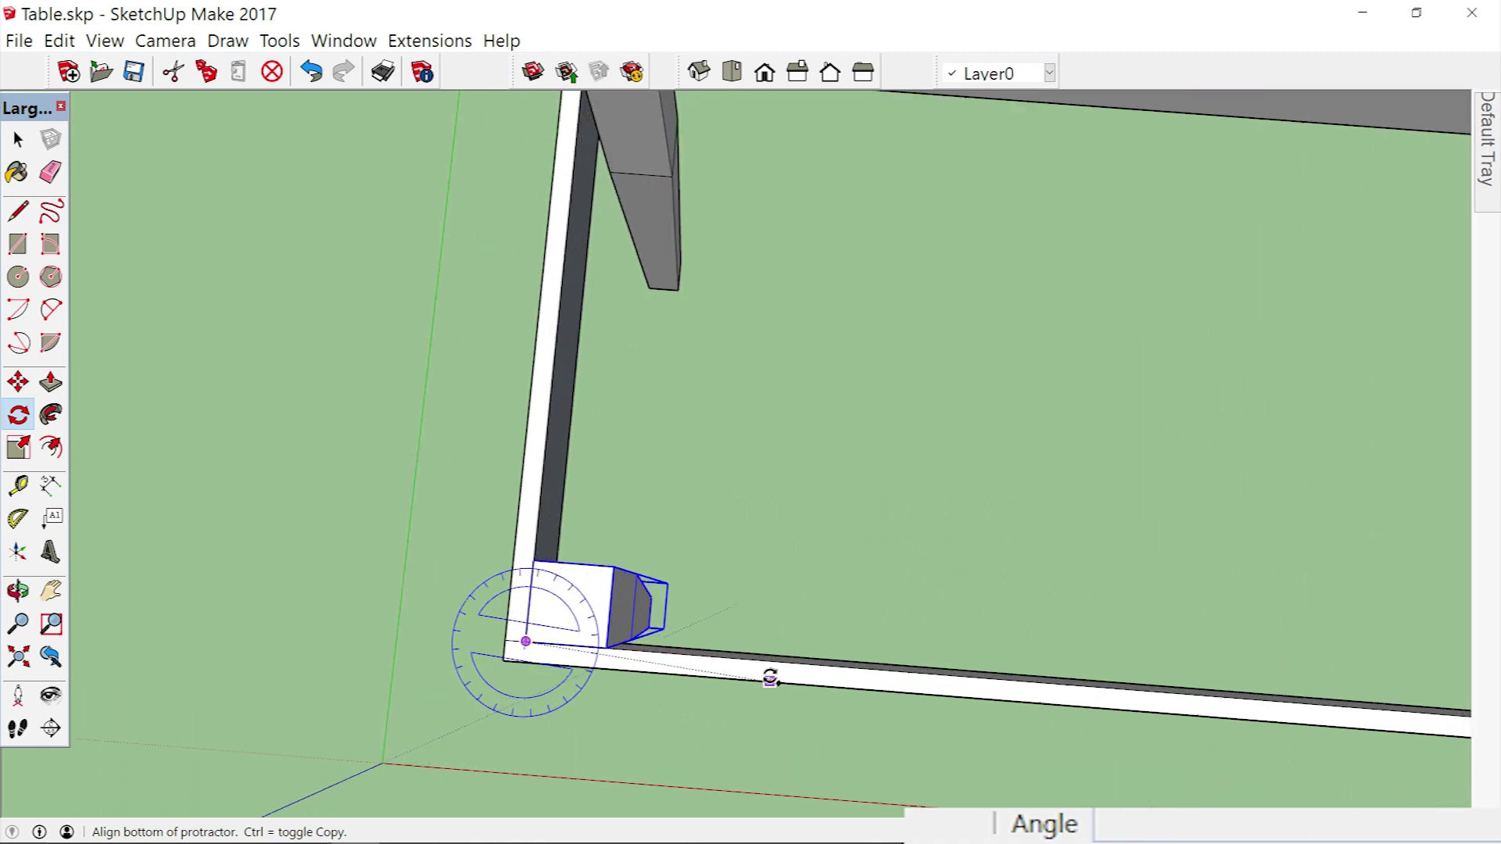
click(771, 661)
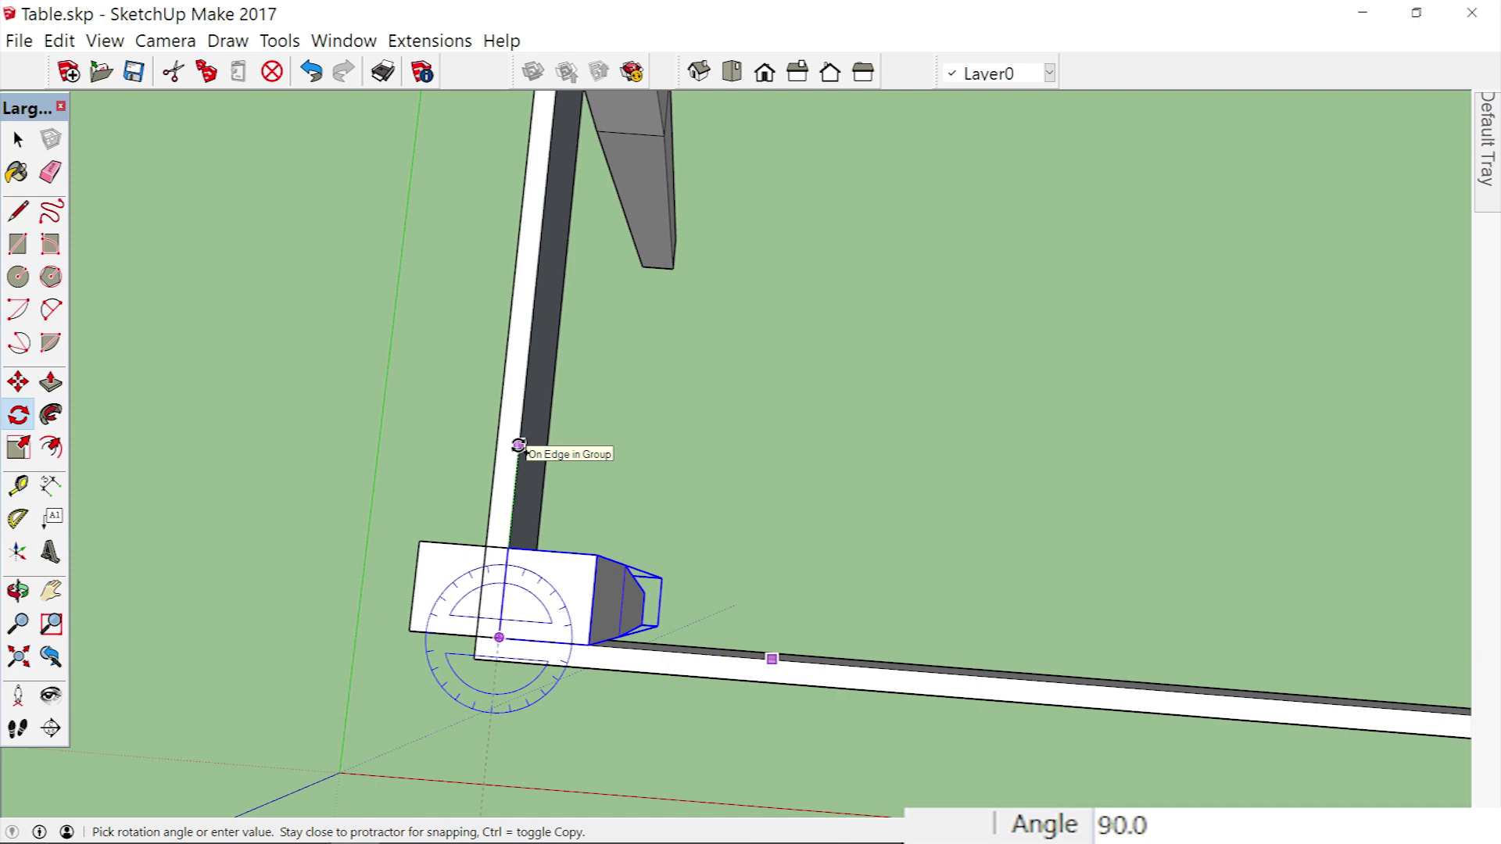
click(518, 445)
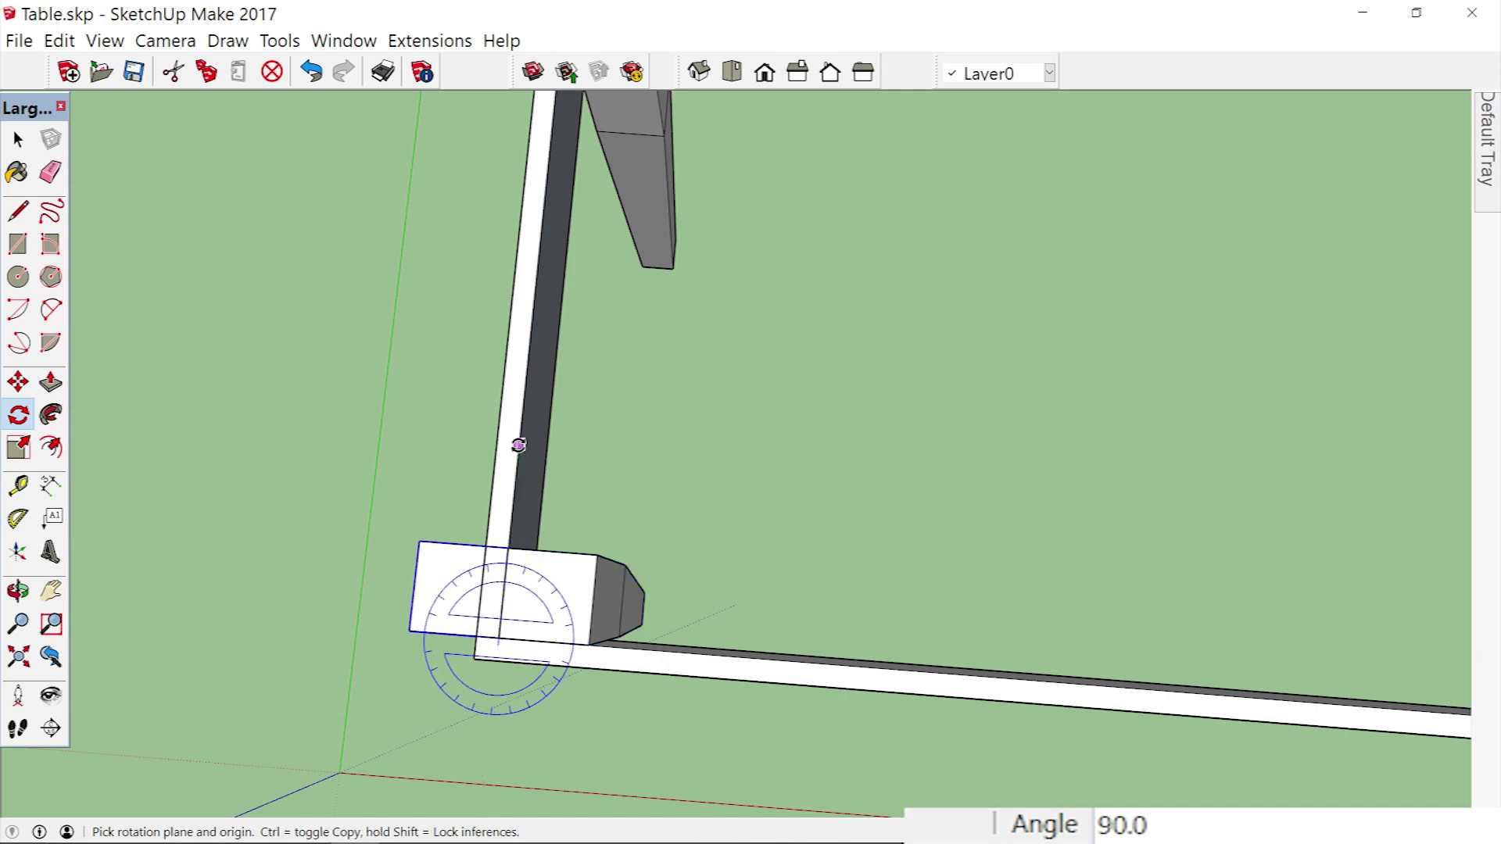
Move the third leg along the long front apron board into the inner corner at its far end on the red axis side.
click(19, 385)
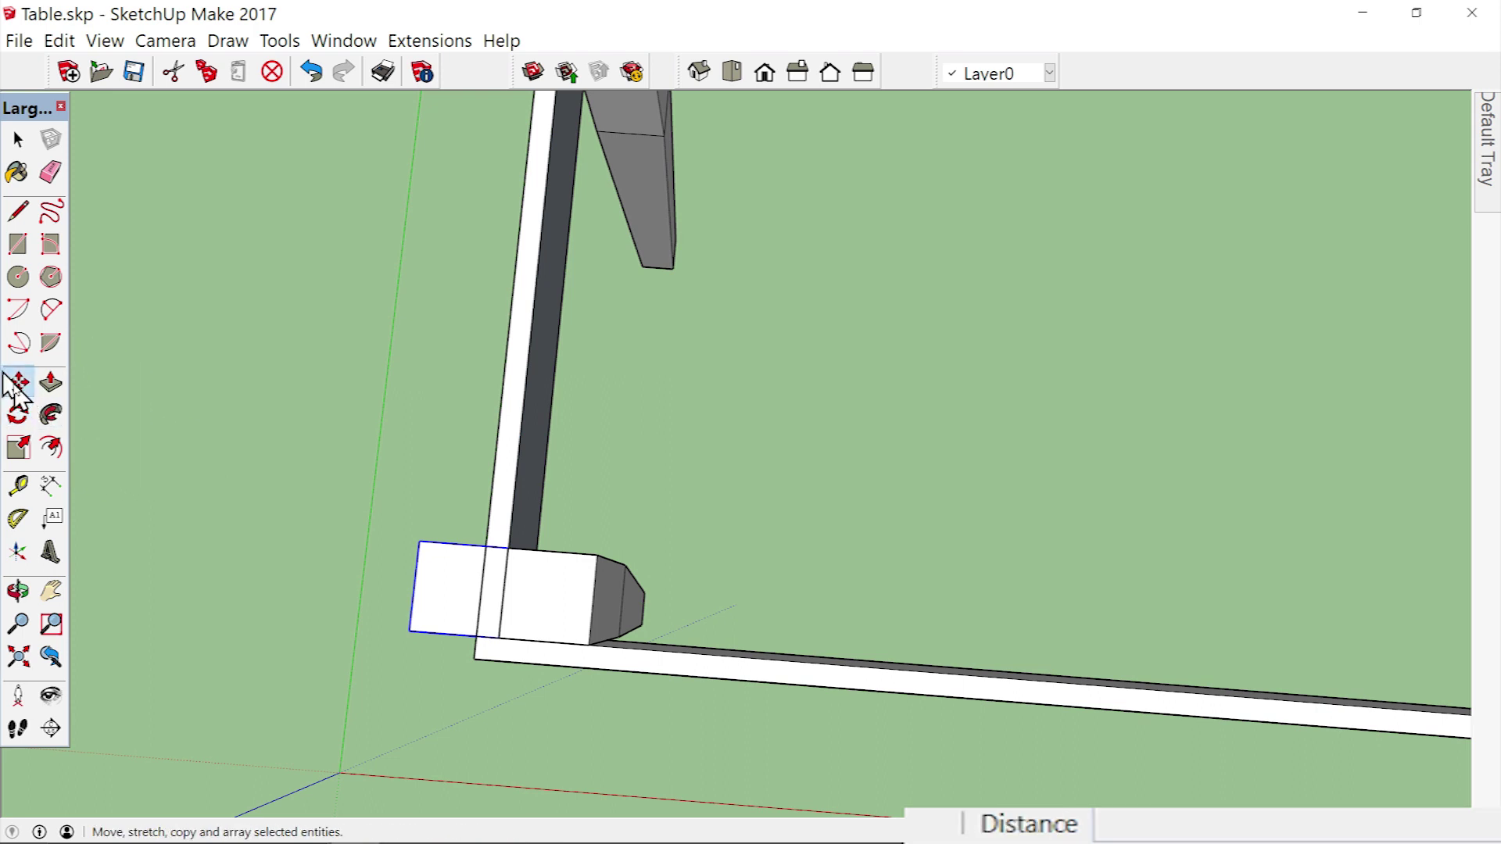
click(498, 640)
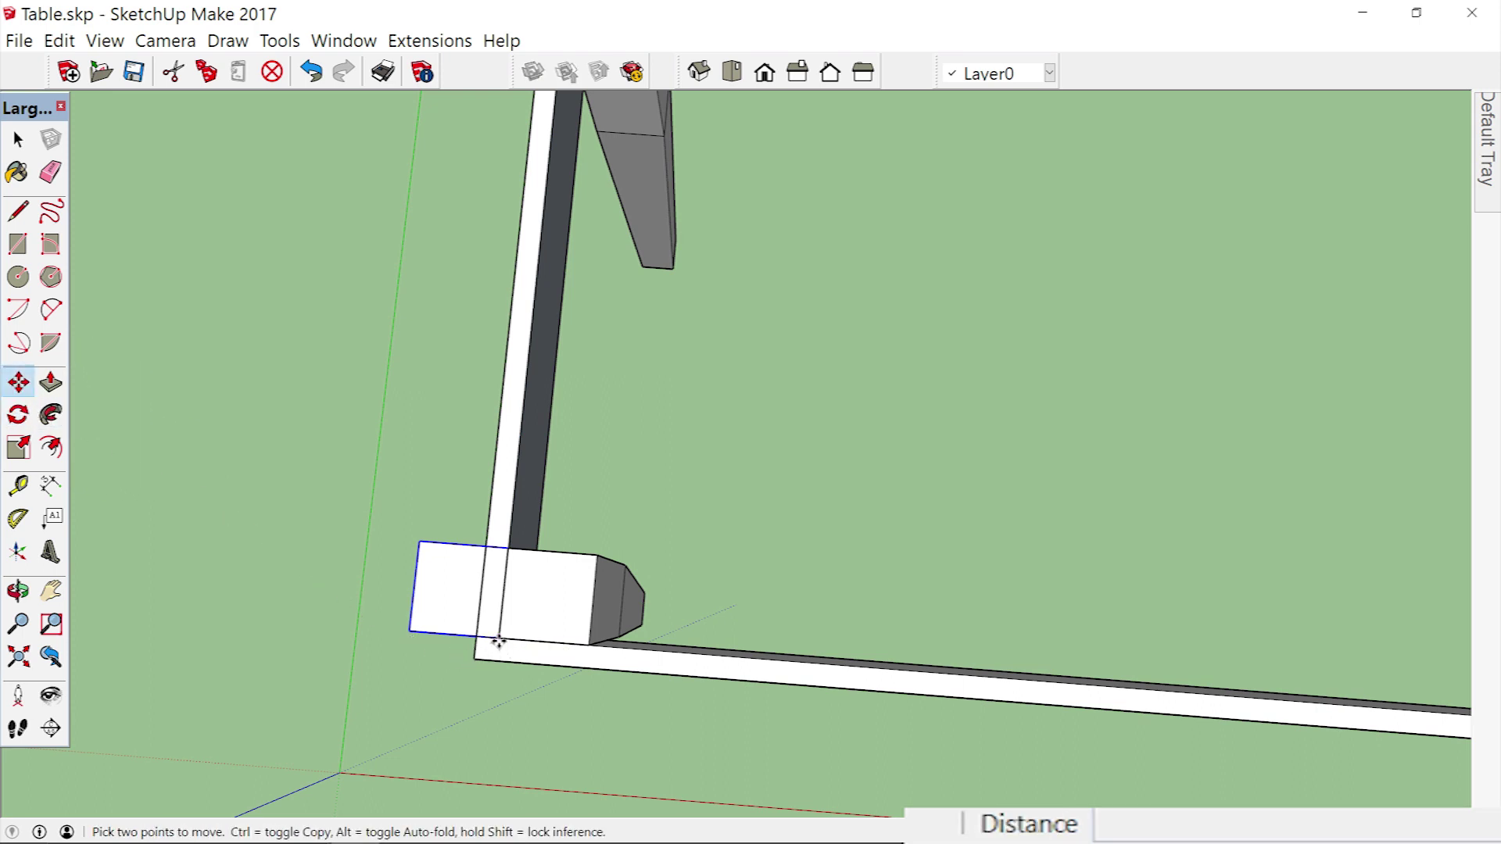
scroll(614, 539, down, 2)
scroll(541, 519, down, 2)
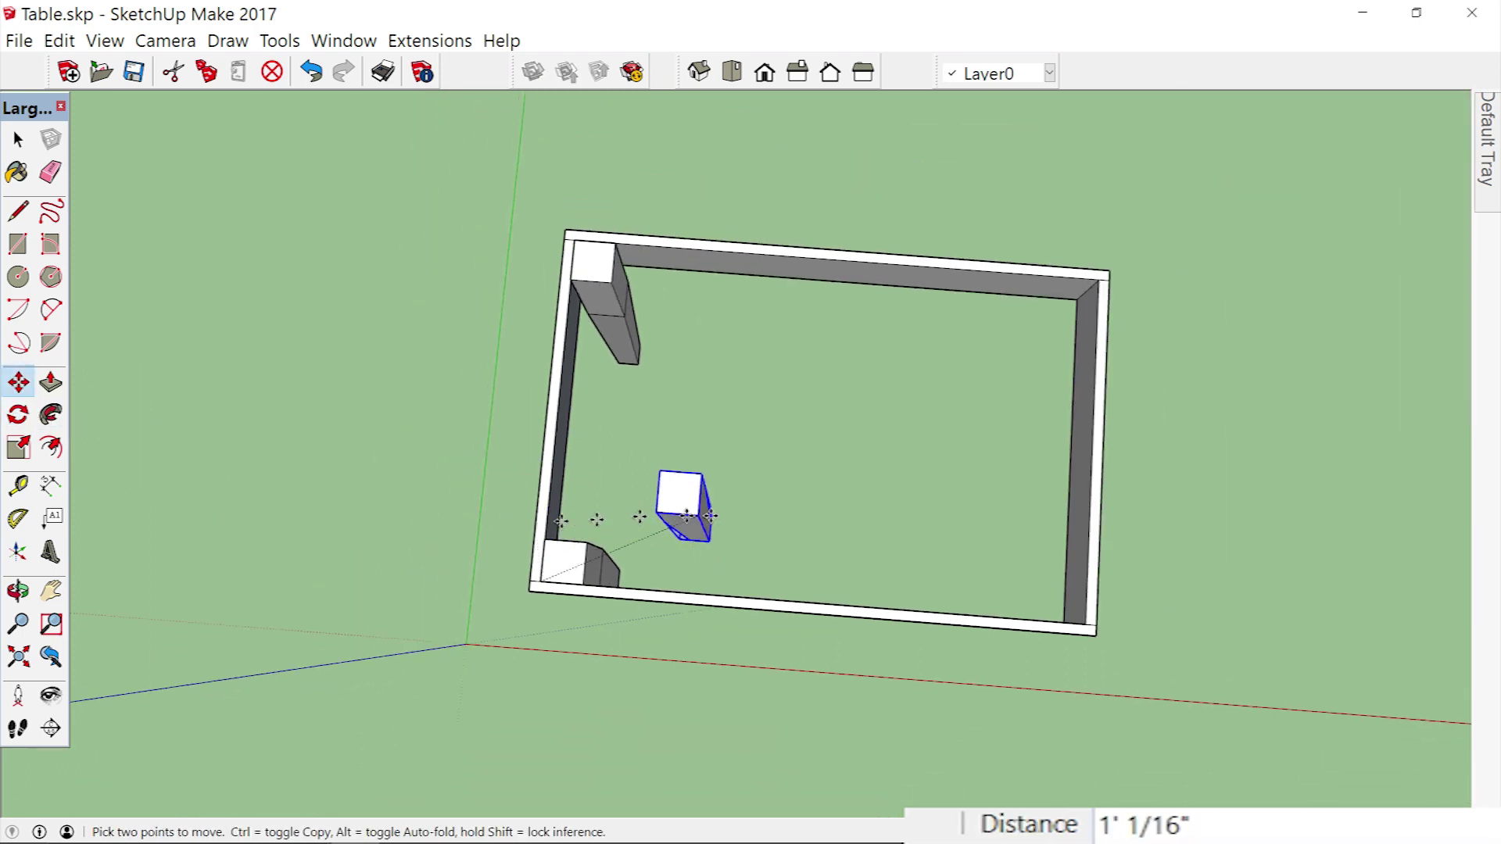
scroll(1079, 621, up, 3)
scroll(1079, 626, up, 2)
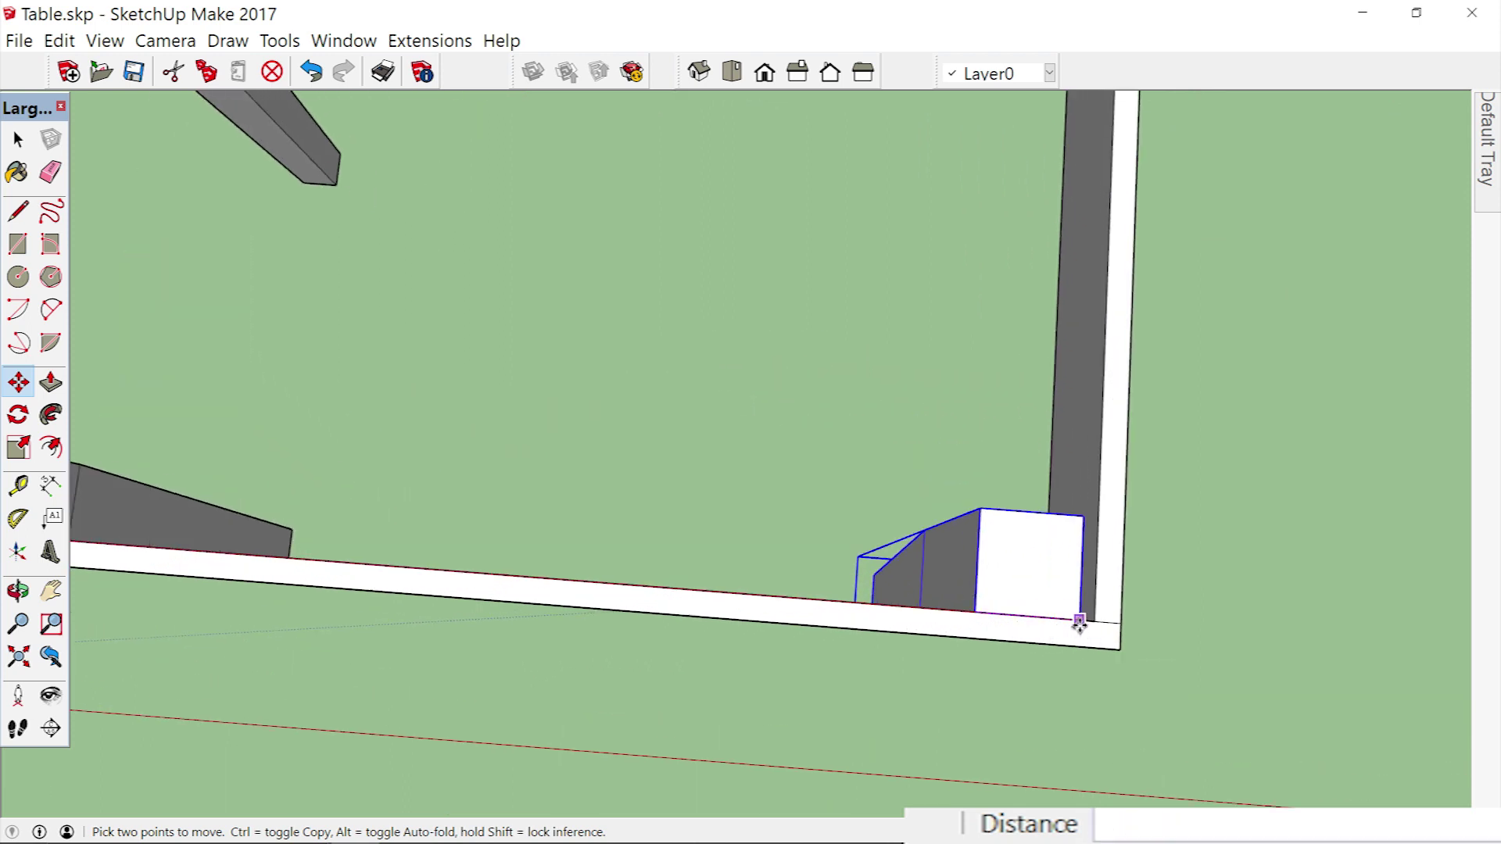
click(1098, 619)
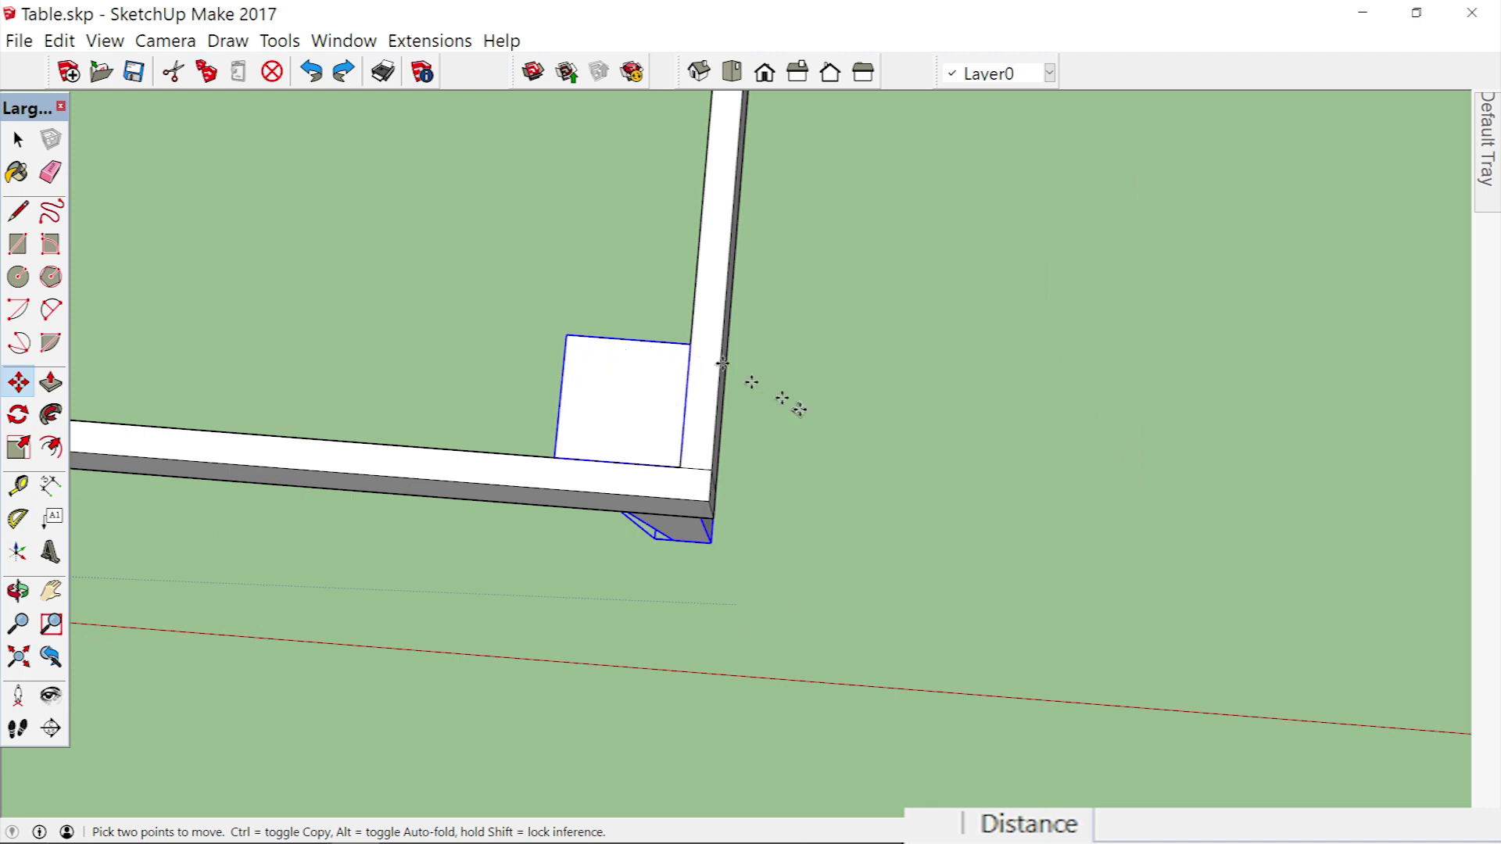
Make a 90° rotated copy of the third leg about its outer top corner.
scroll(823, 461, down, 5)
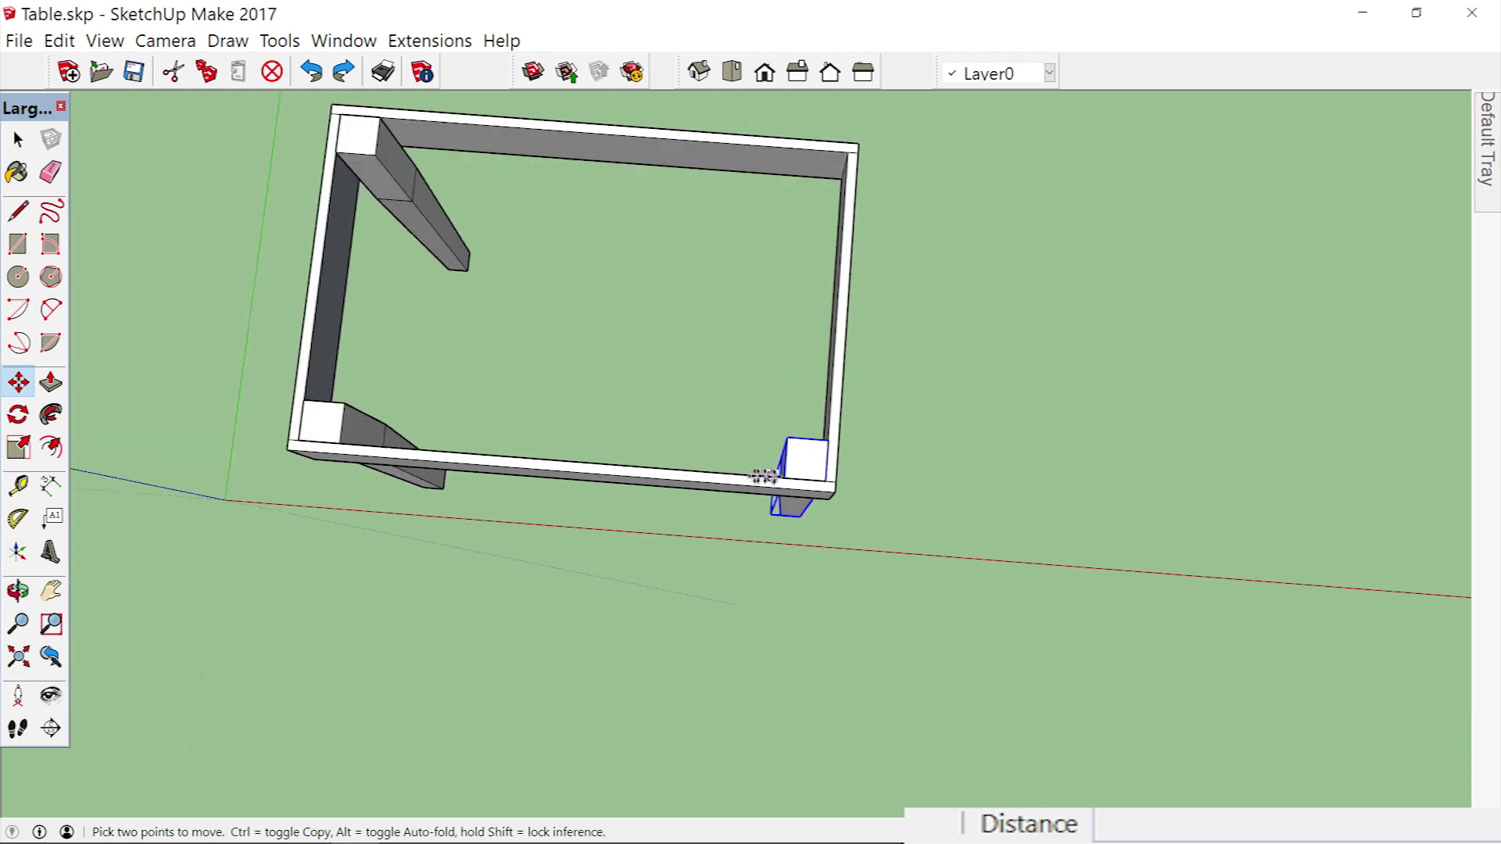
scroll(774, 473, up, 4)
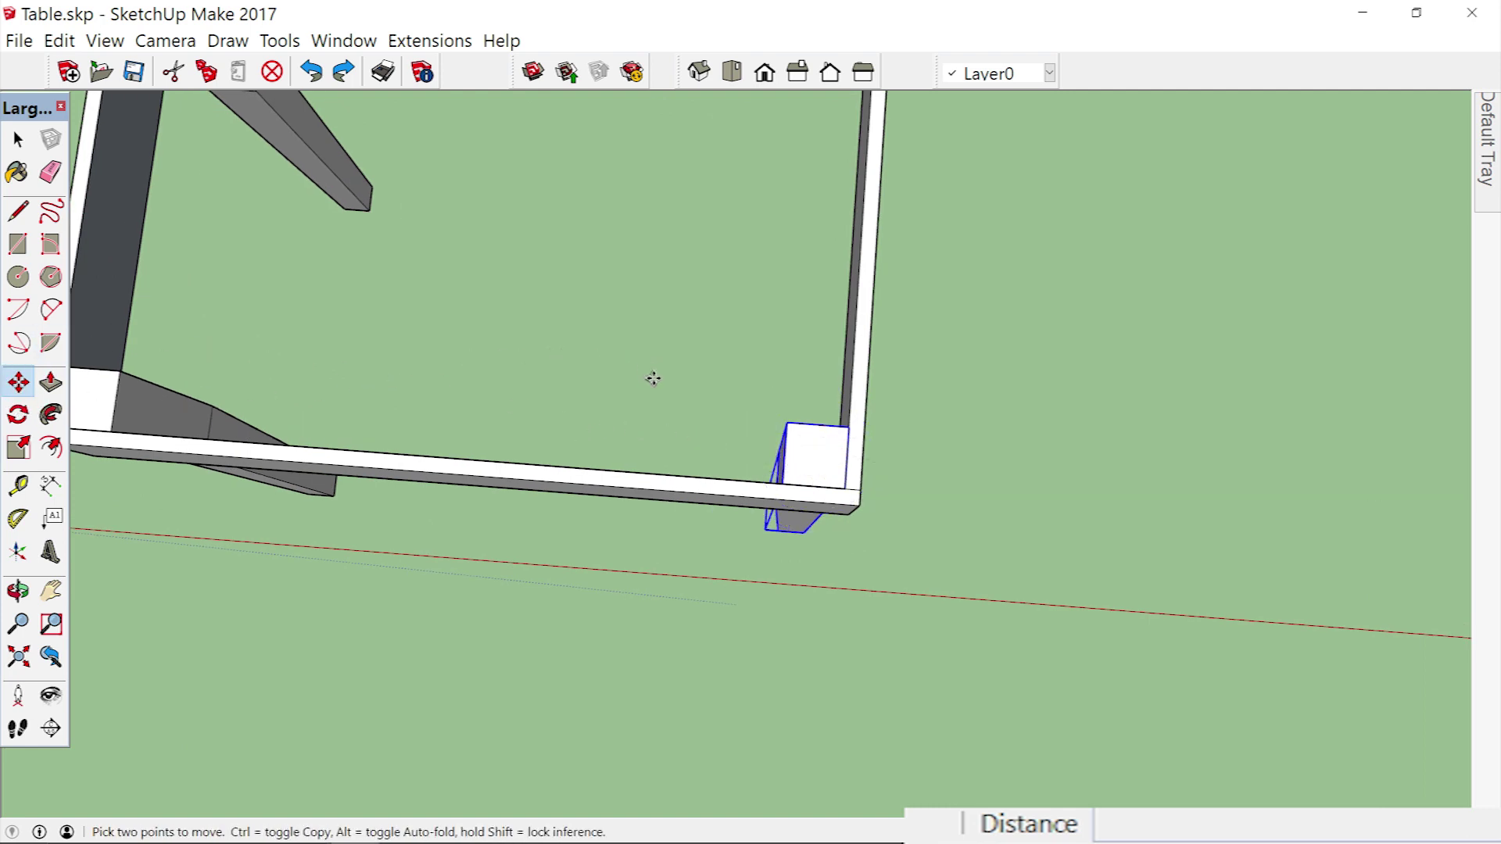
click(18, 415)
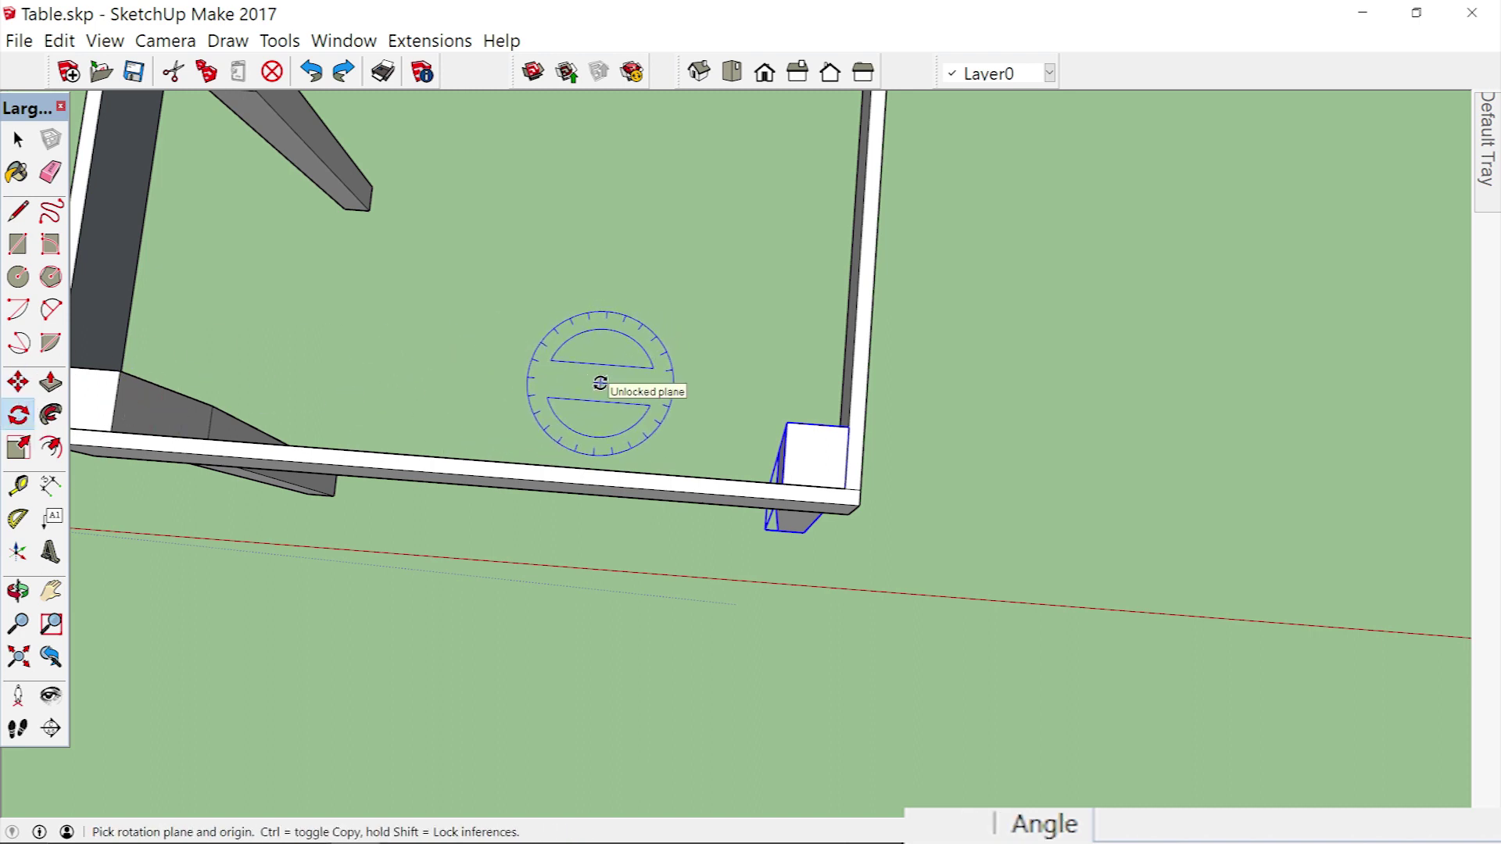
click(845, 489)
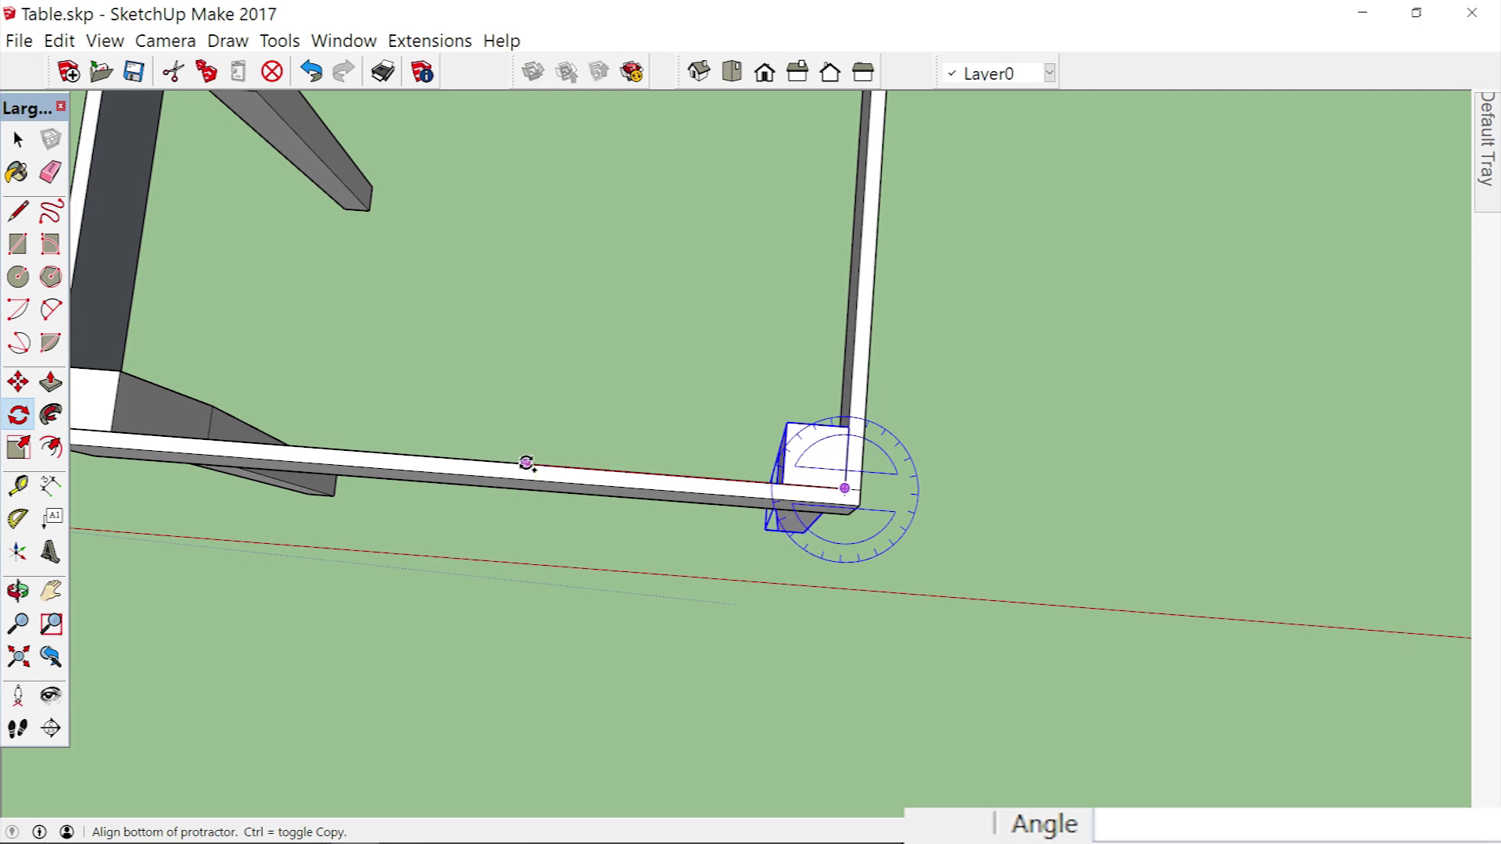
click(526, 463)
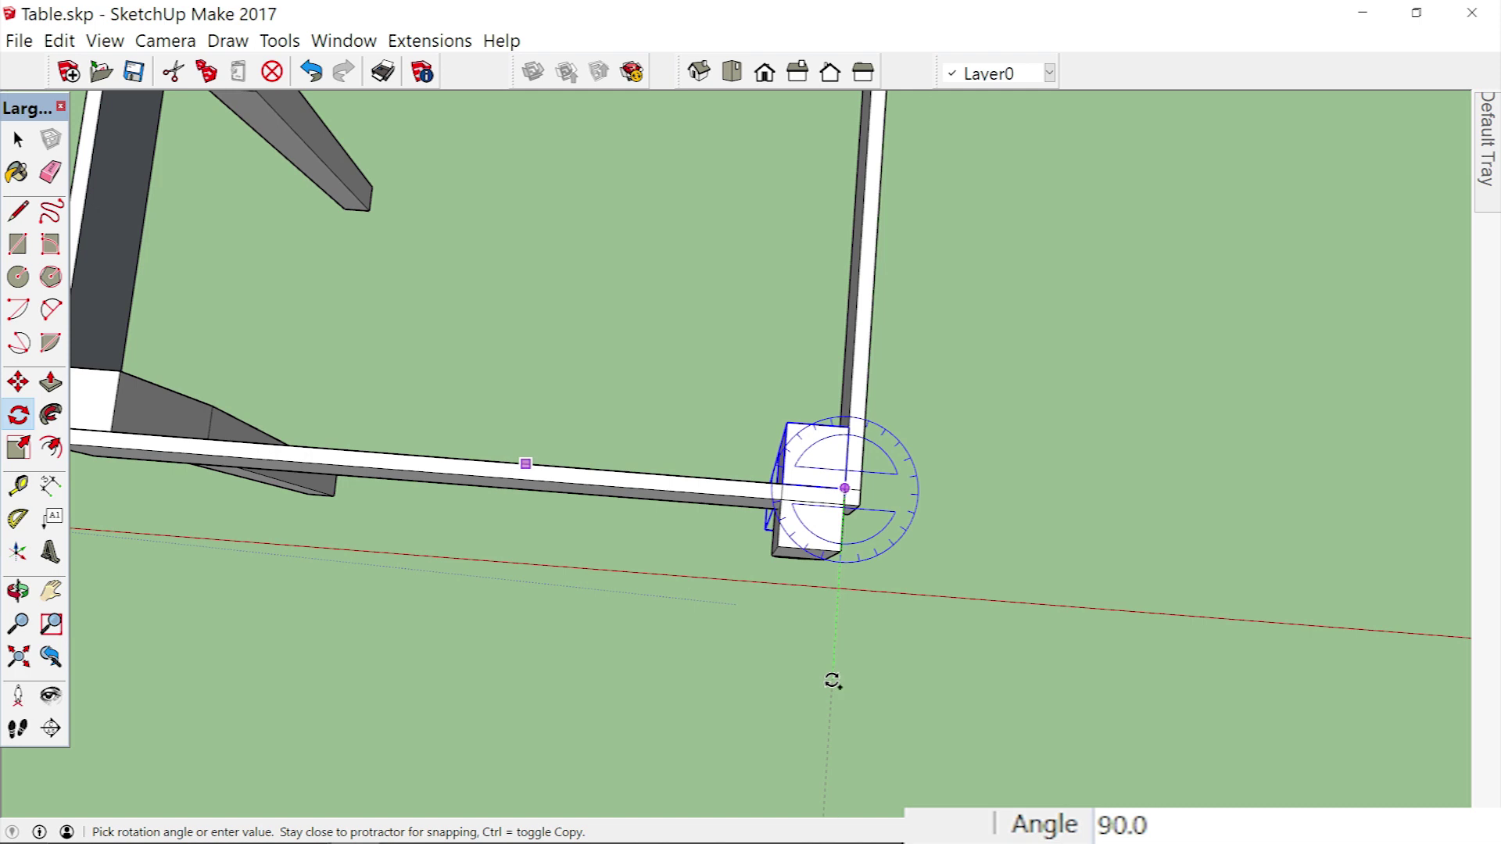
click(827, 685)
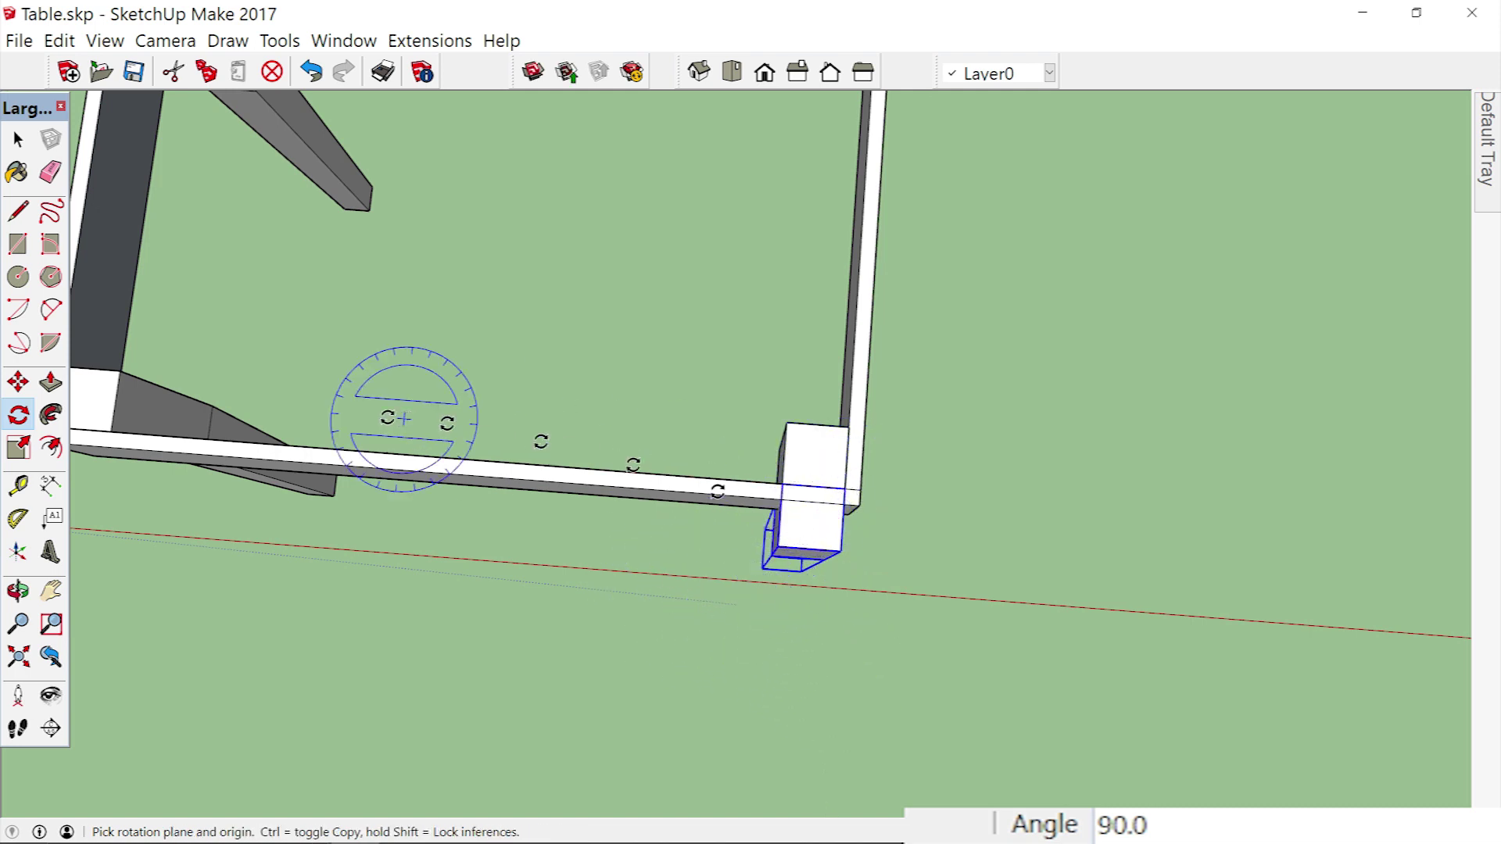
Move the fourth leg along the short apron board into the last empty inner corner, diagonal to the origin, and clear the selection.
click(18, 381)
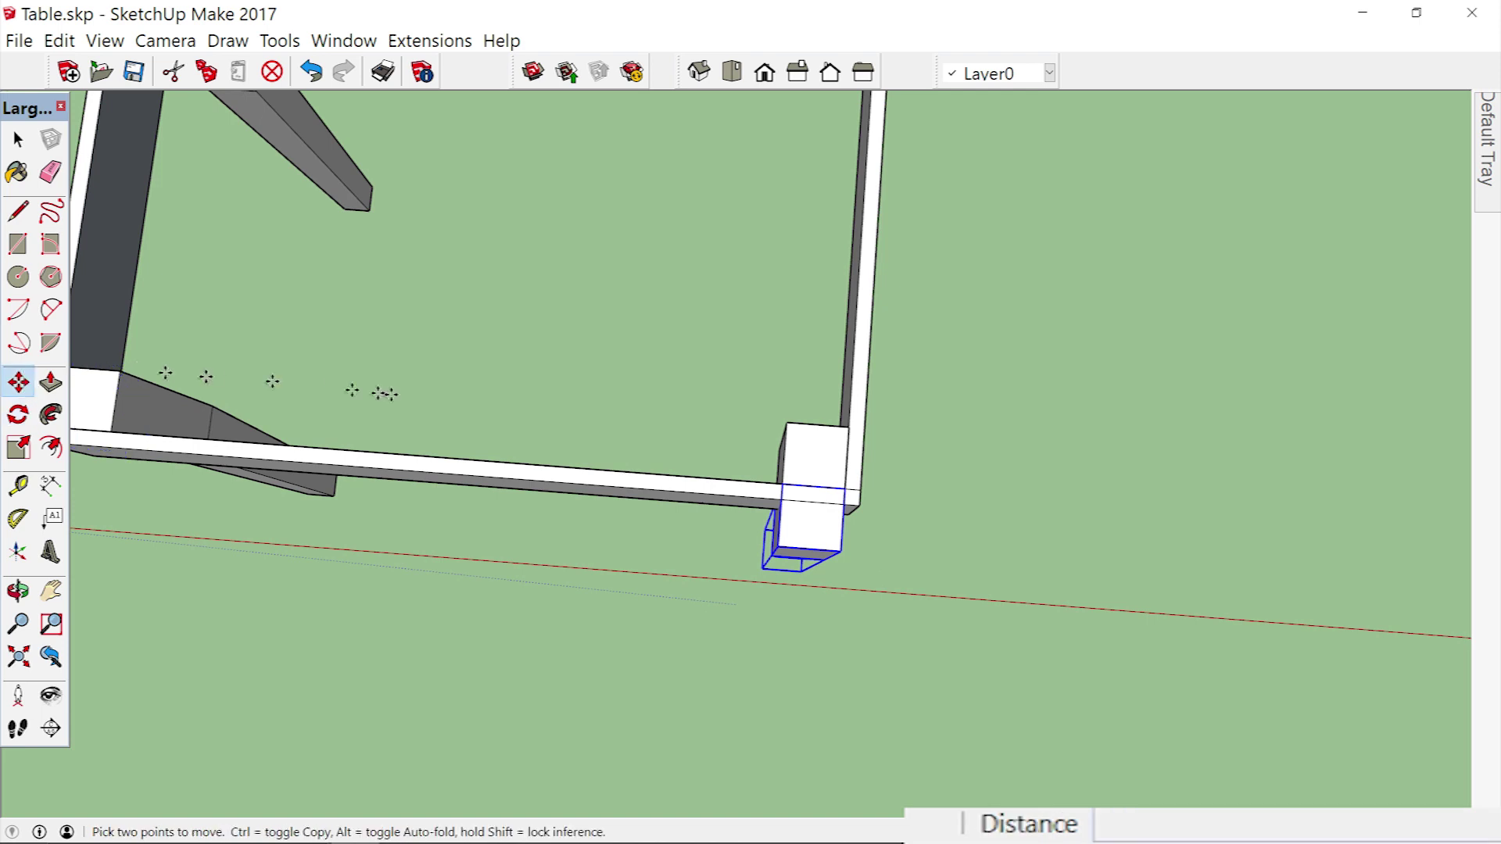
click(844, 489)
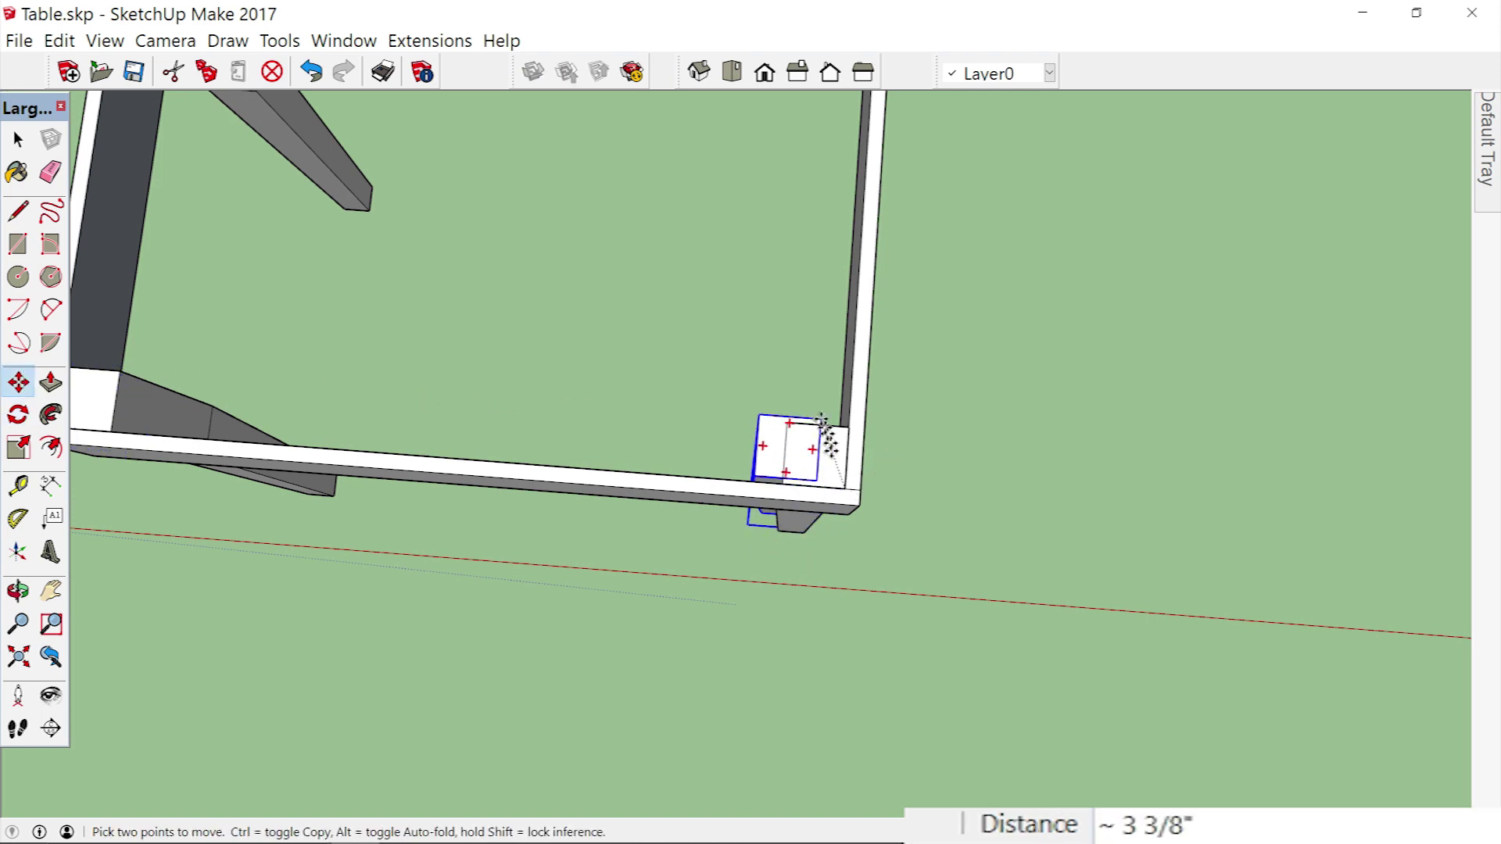
scroll(782, 344, down, 3)
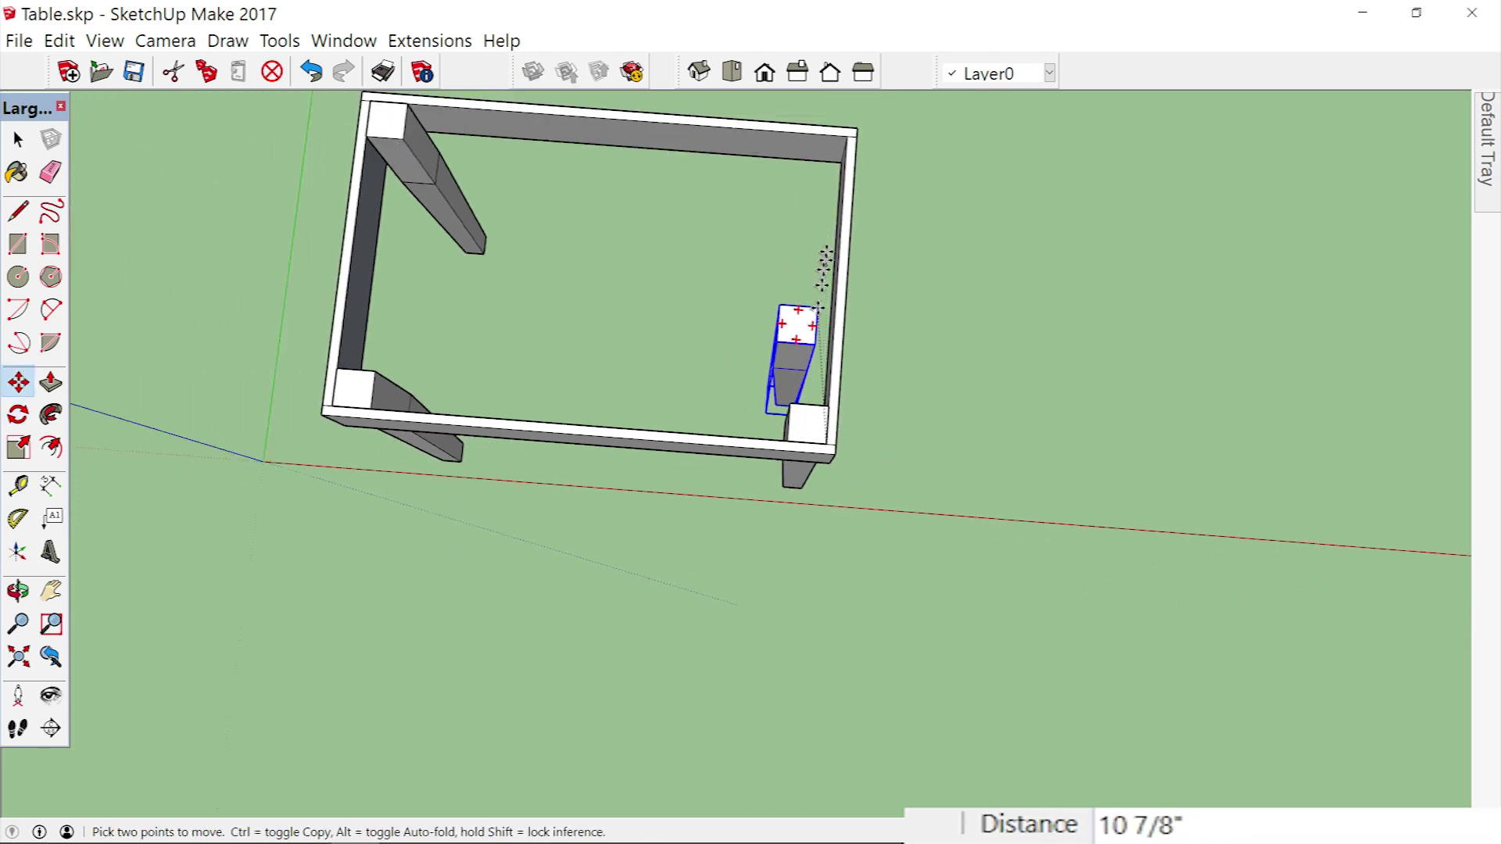
scroll(804, 235, down, 2)
scroll(813, 203, up, 5)
scroll(831, 201, up, 2)
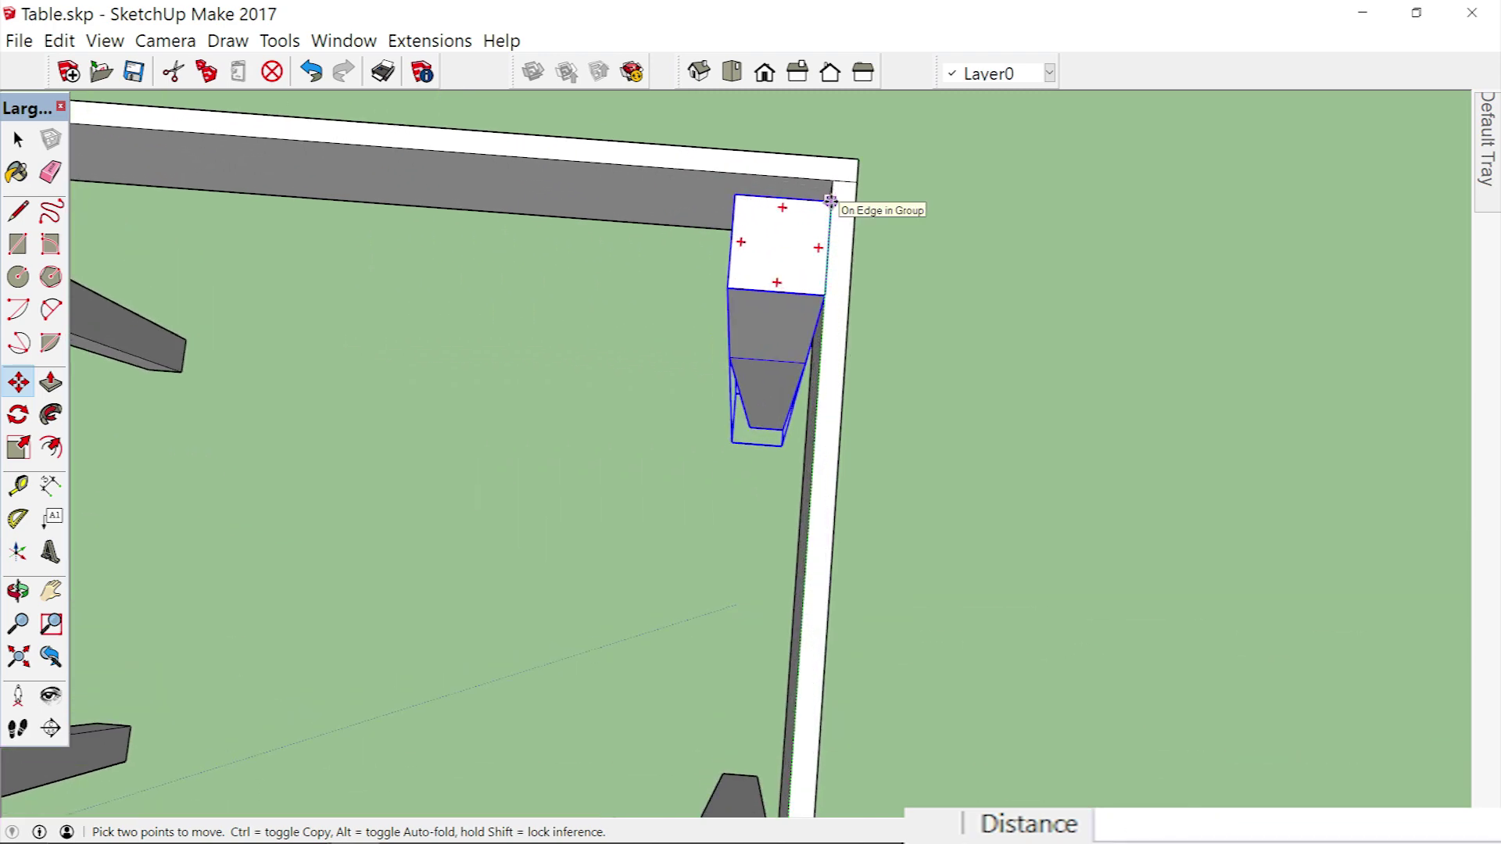
click(835, 194)
scroll(938, 312, down, 5)
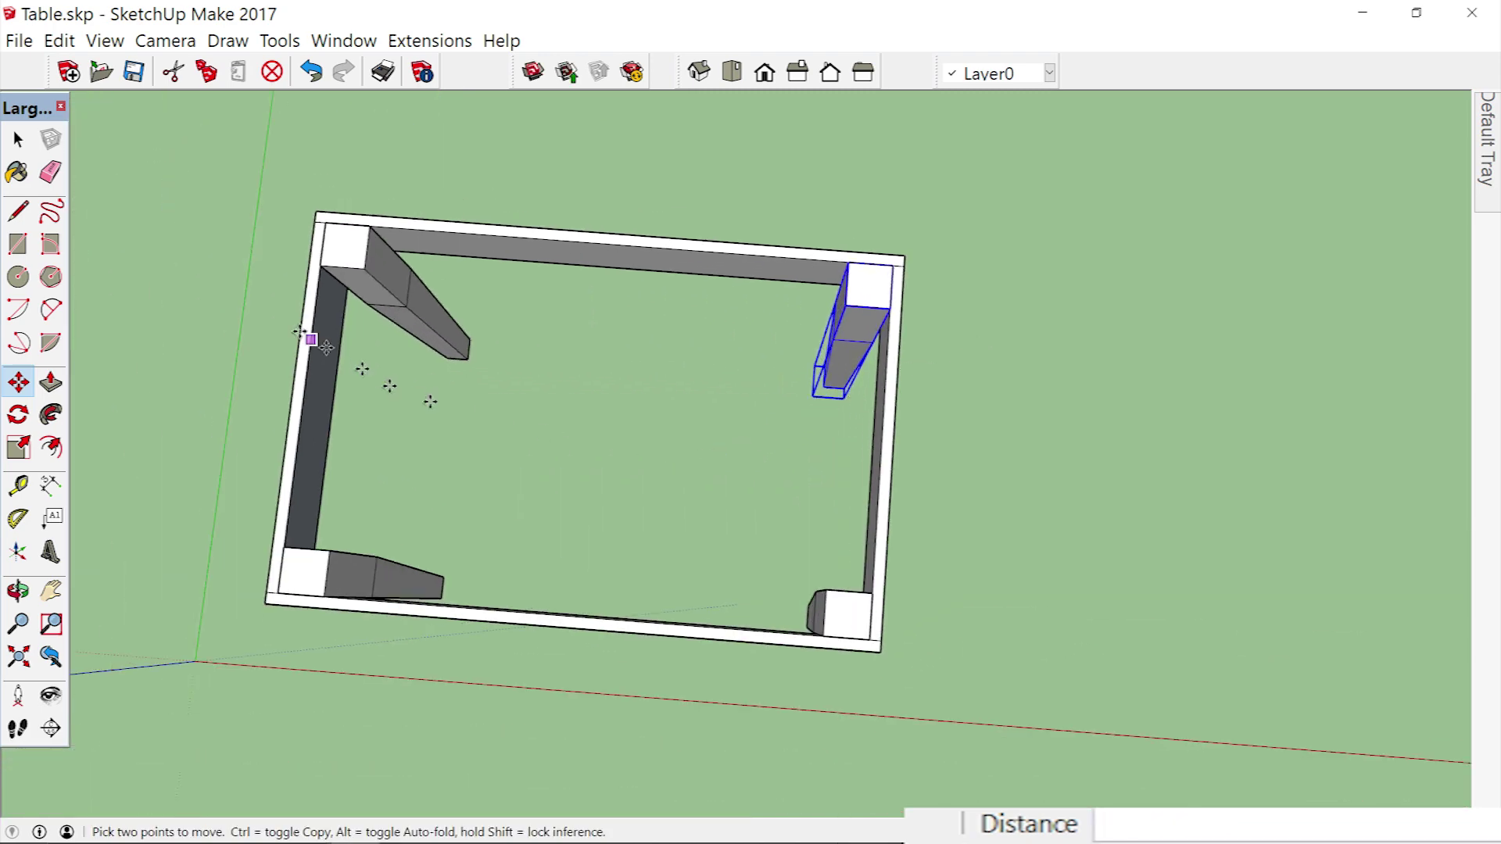
click(18, 139)
click(1096, 446)
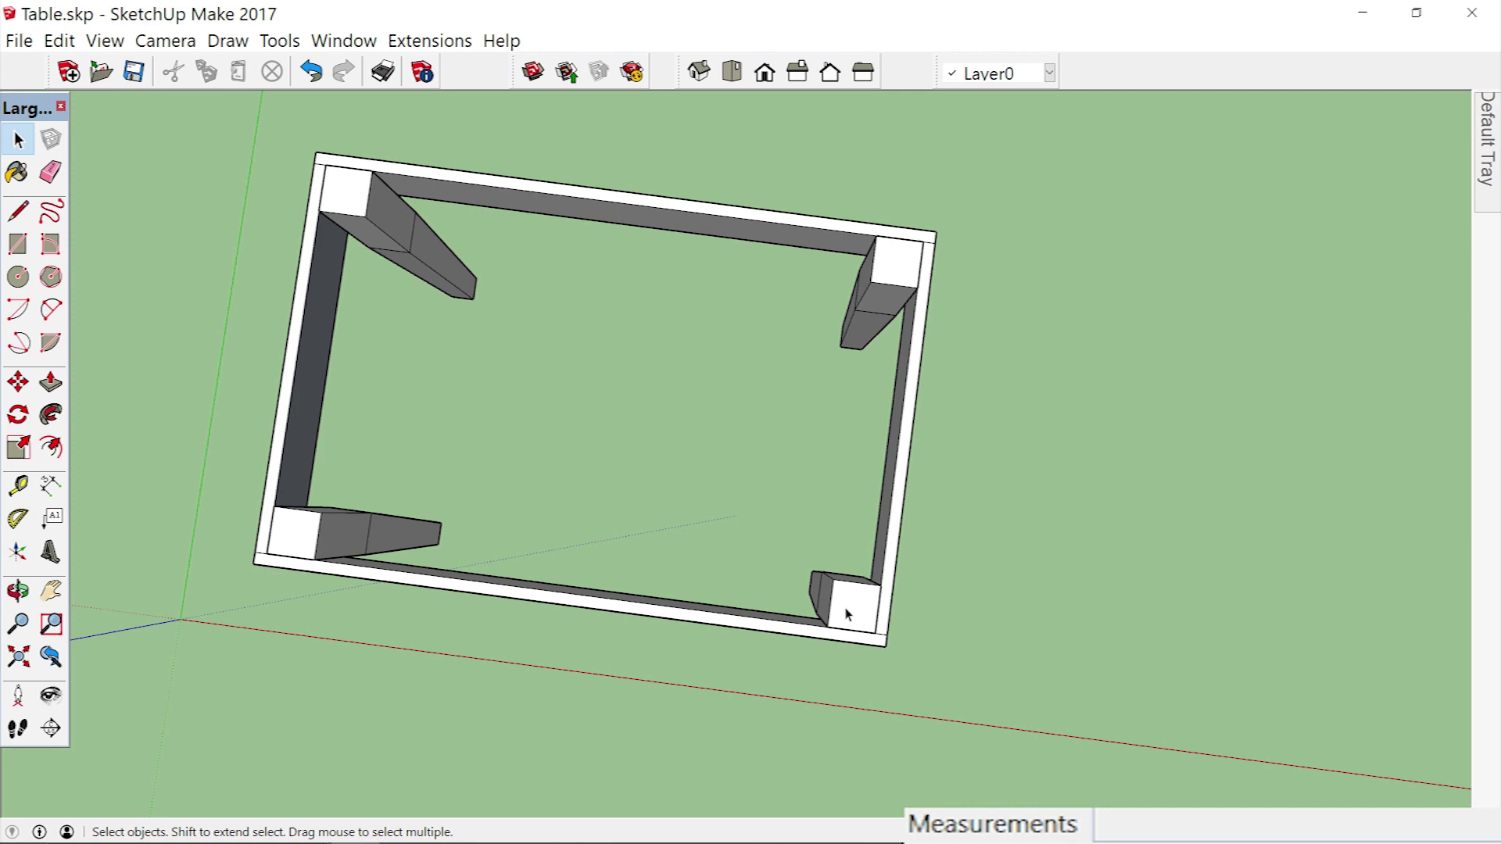
mouse_move(1489, 172)
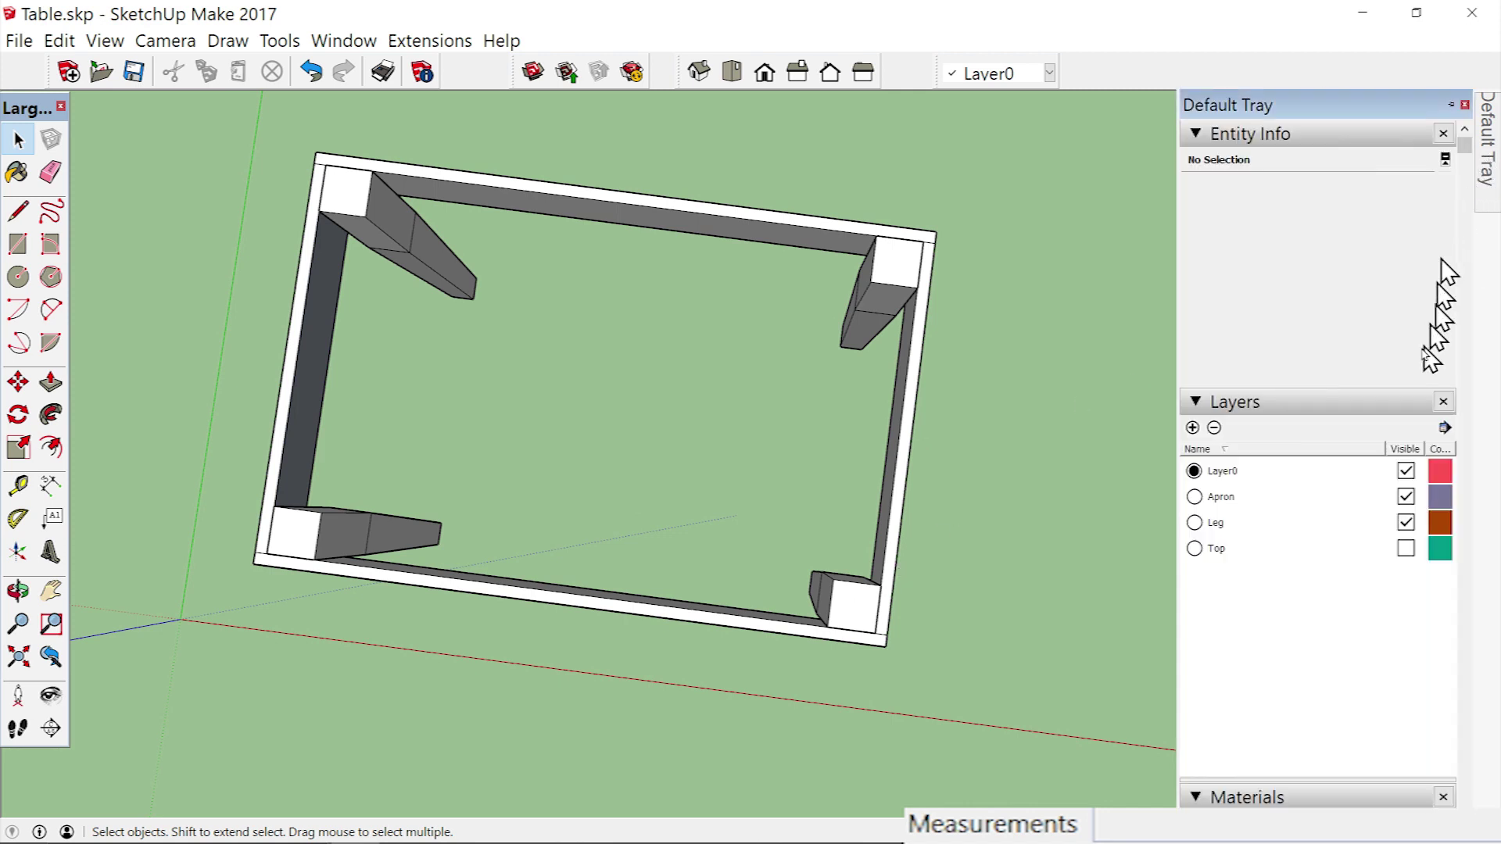
Show the Top layer and soften the edges of the two outer tabletop boards with the rounded corners.
click(1406, 547)
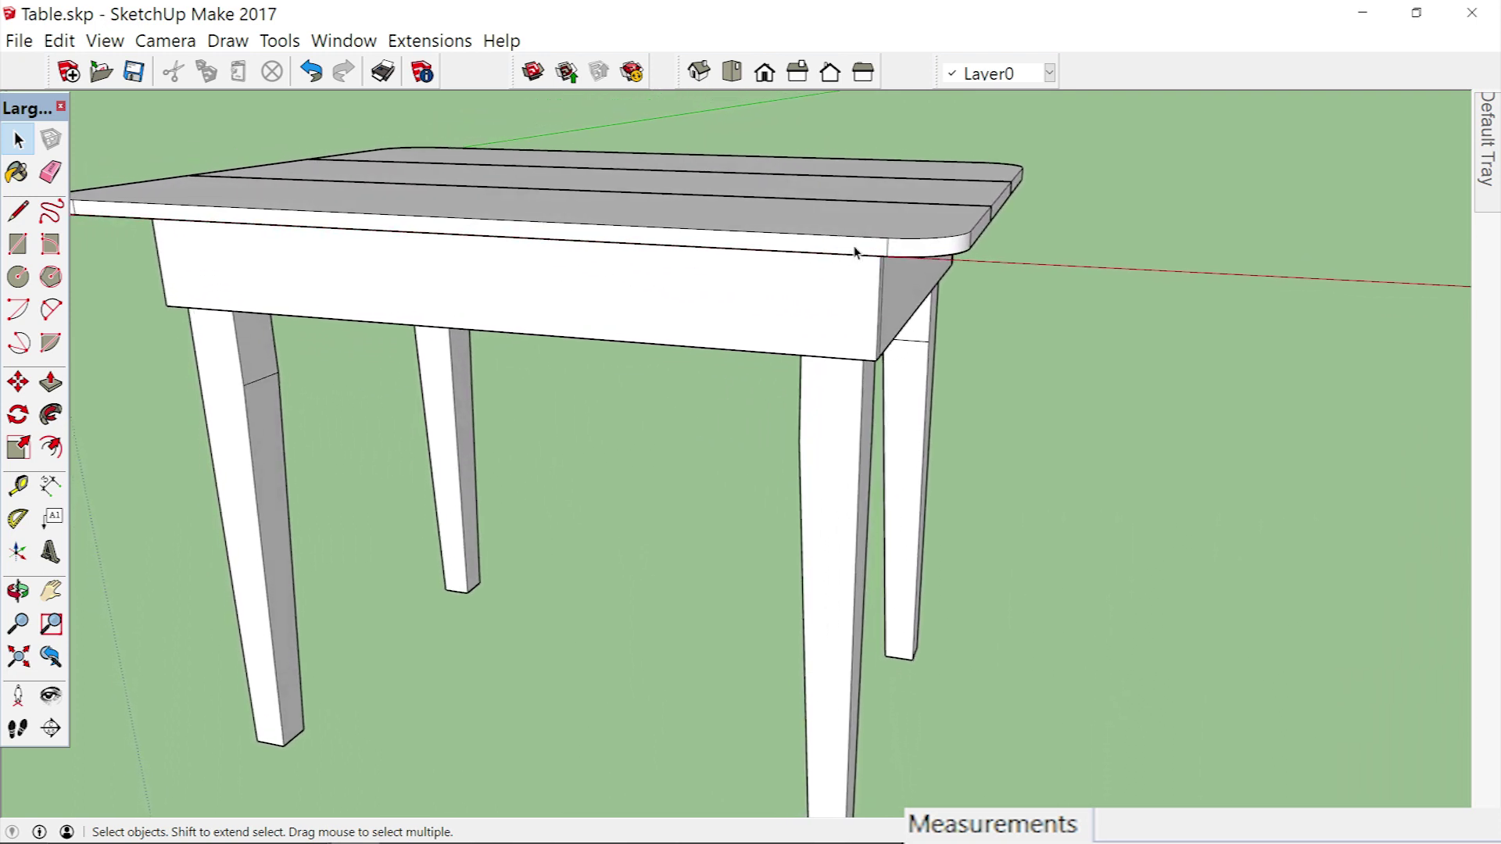
click(855, 252)
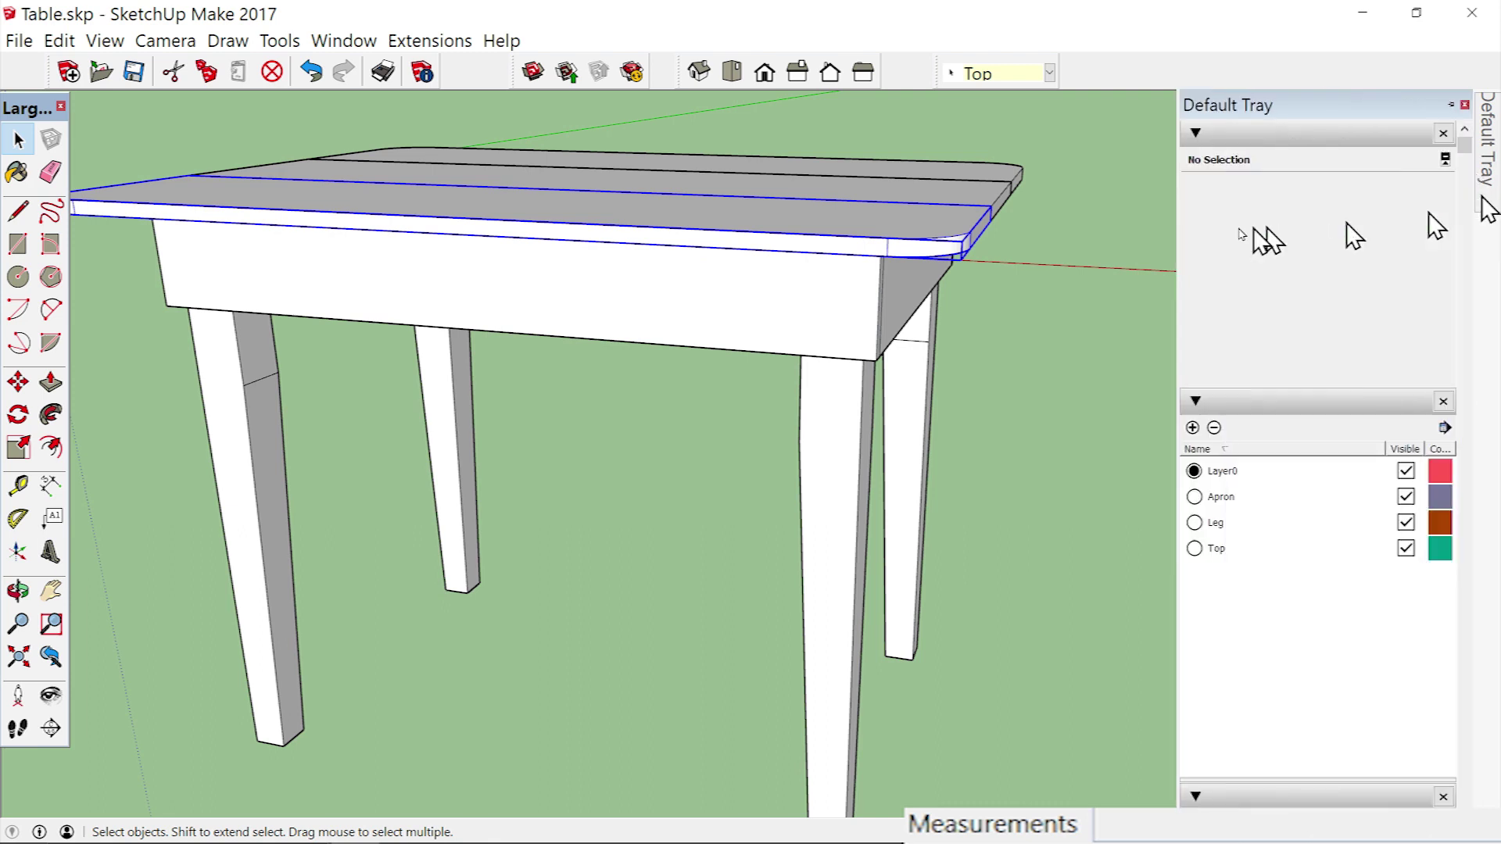
right_click(867, 251)
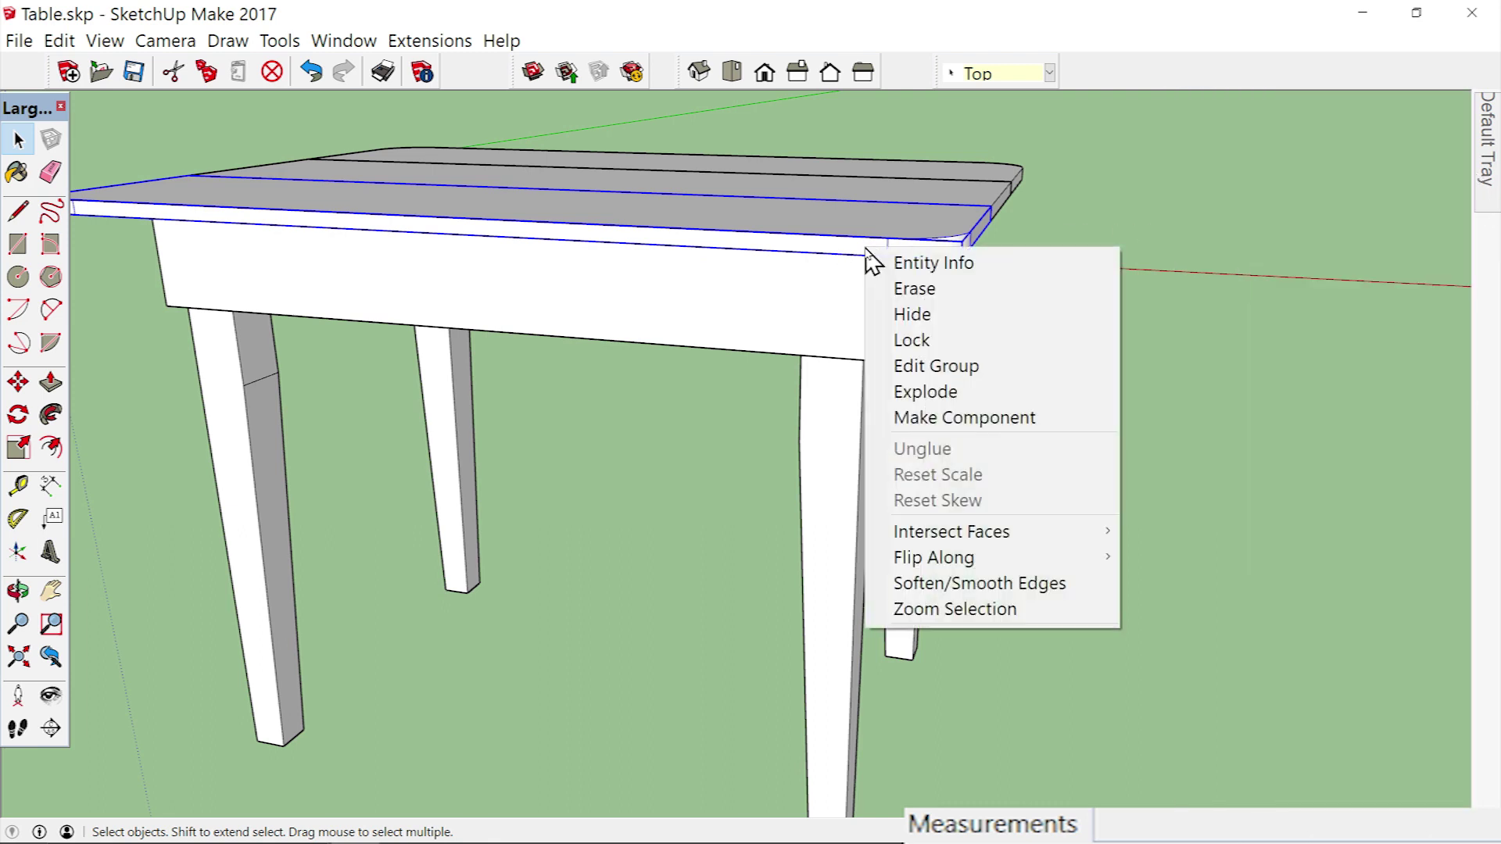
click(986, 584)
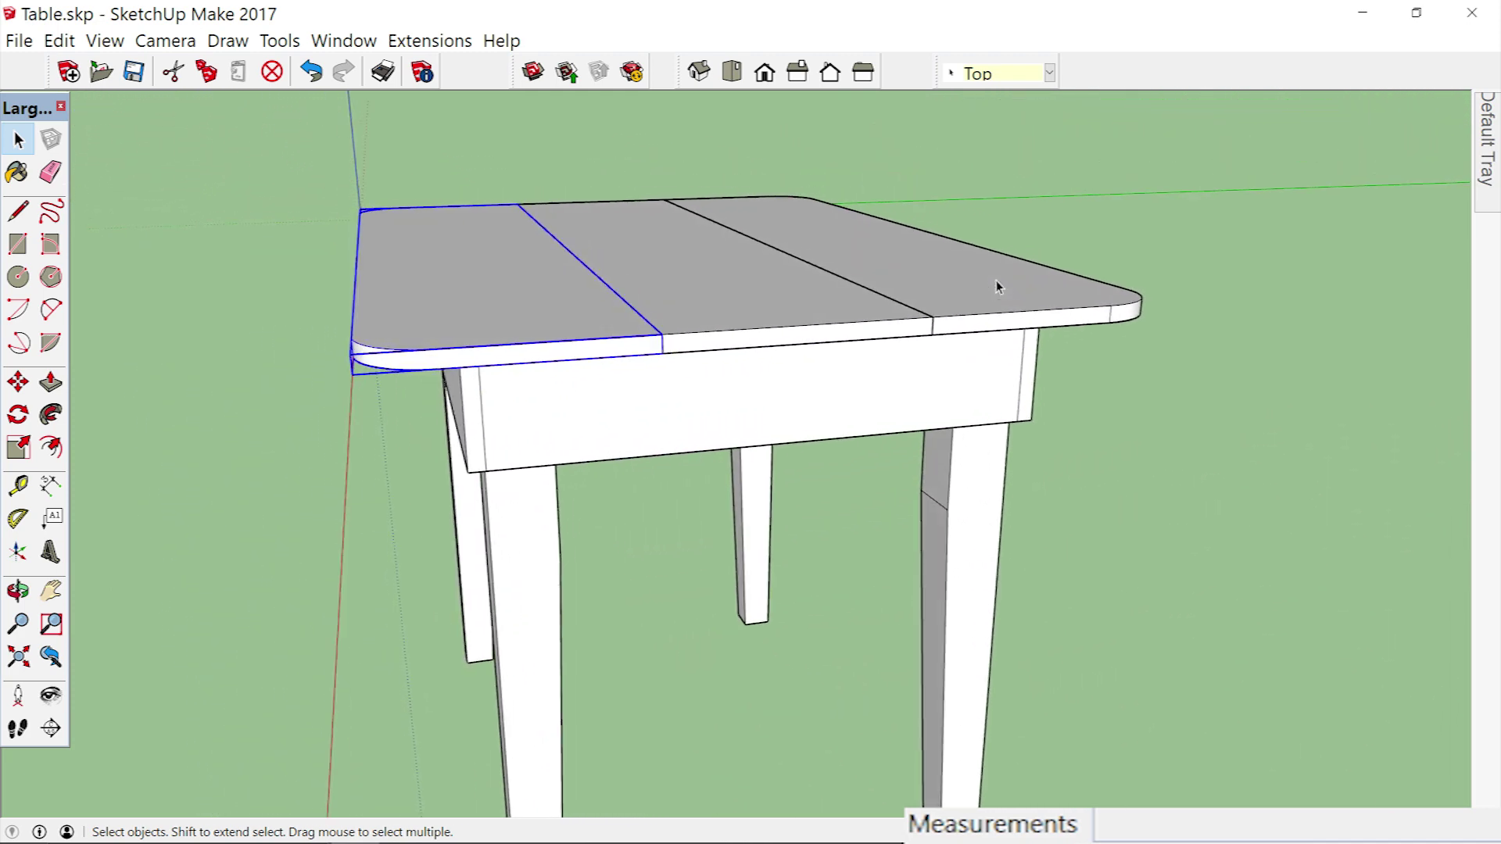
click(1020, 323)
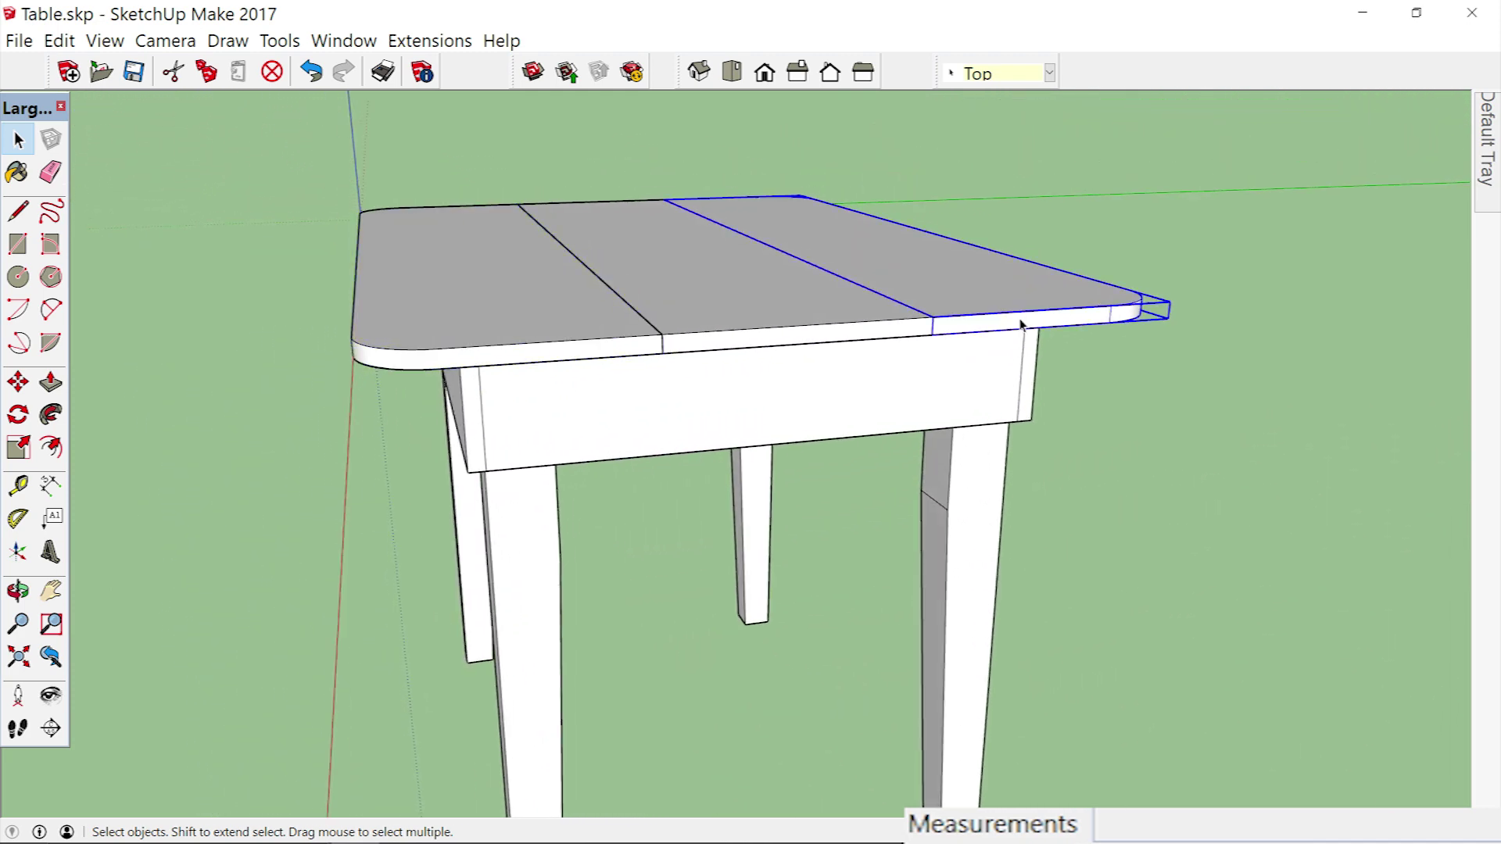
right_click(1020, 323)
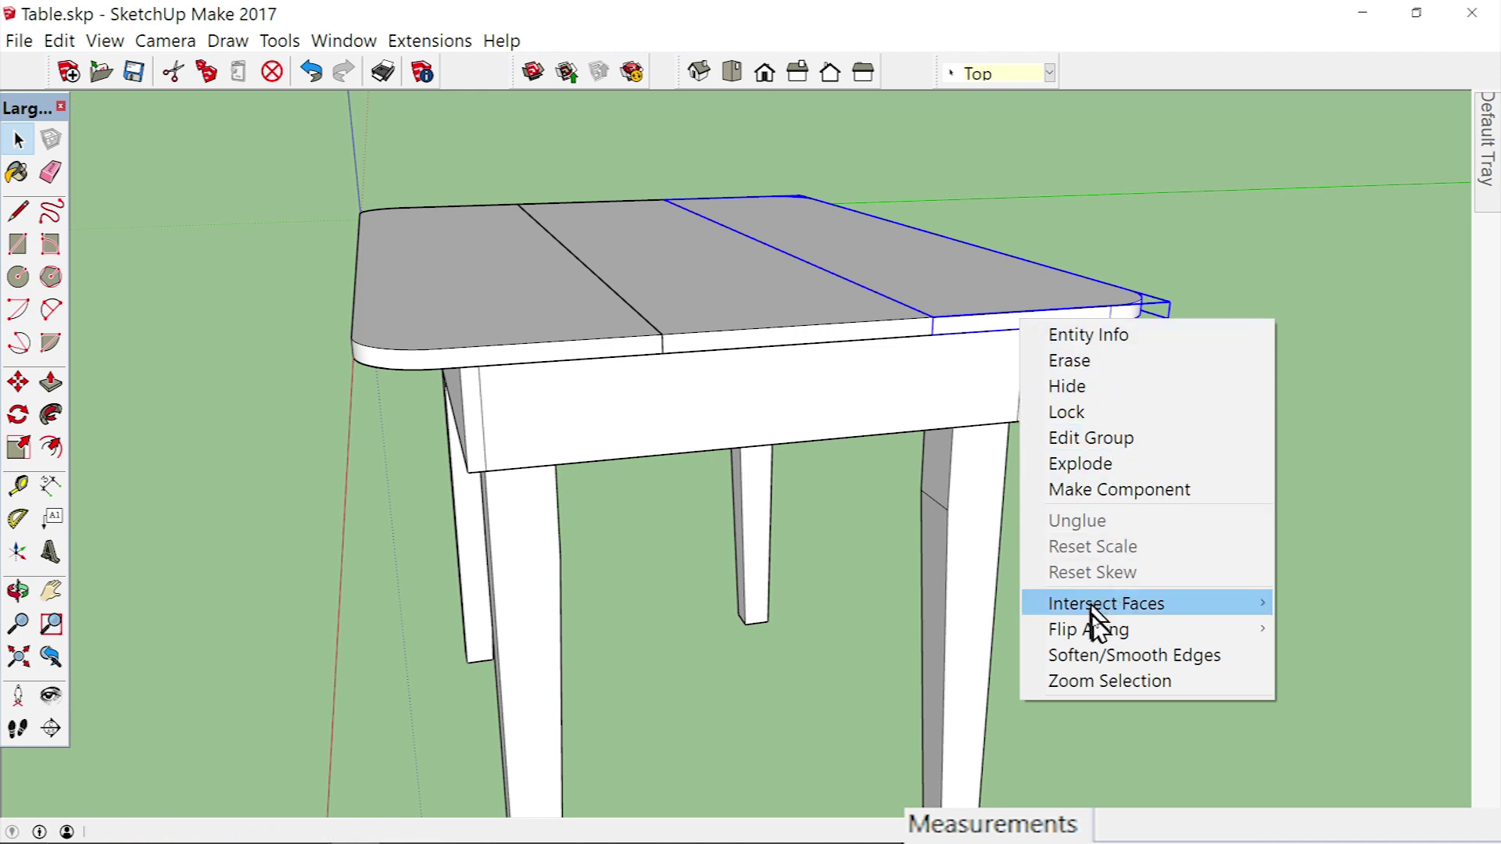
click(1088, 657)
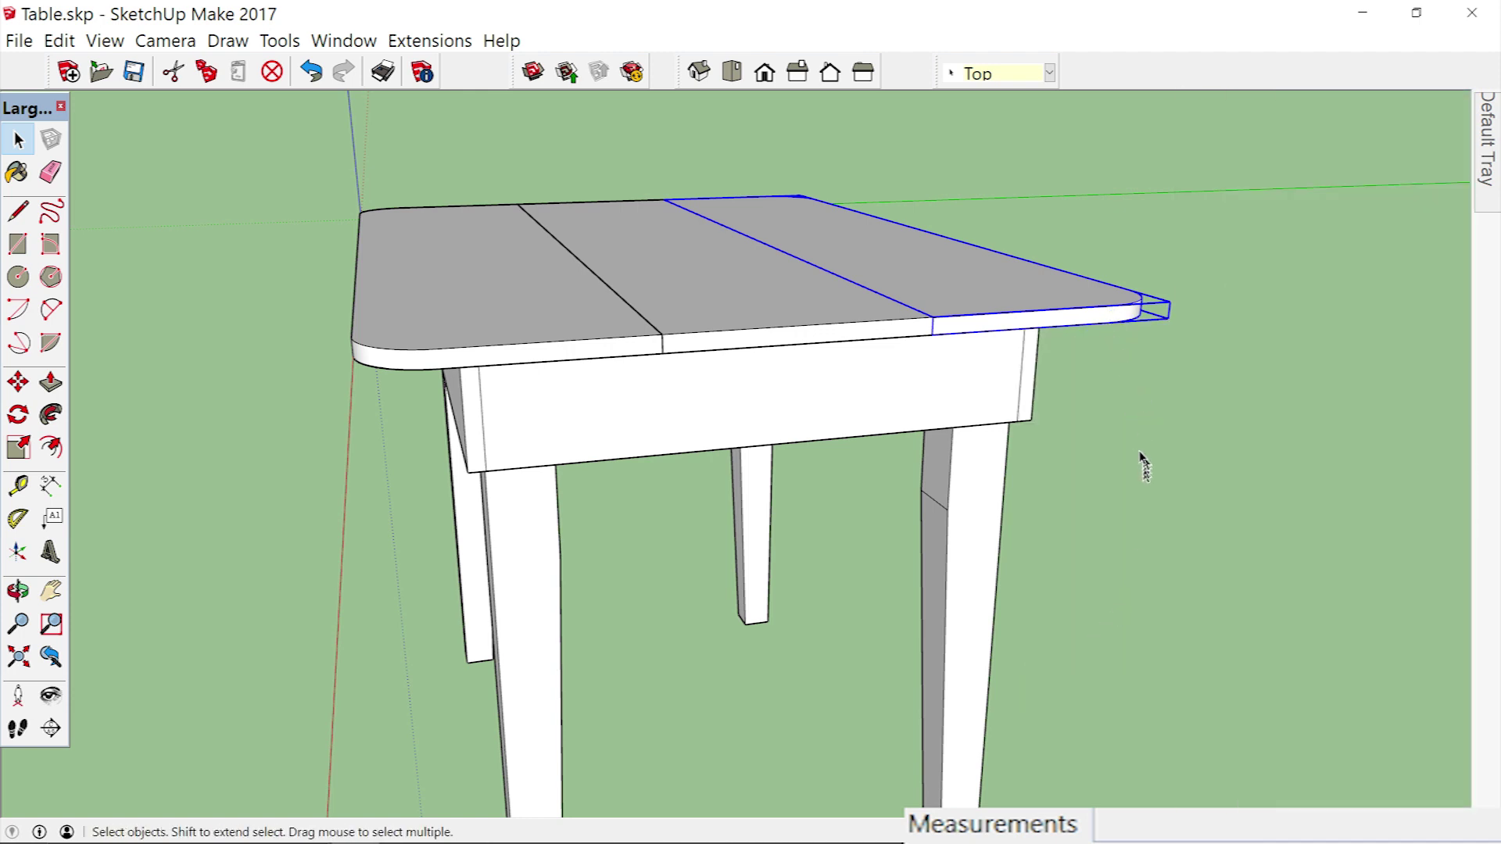
Soften the taper edges on the leg diagonal to the origin and on the leg in the far corner along the green axis.
middle_drag(1136, 436, 1136, 435)
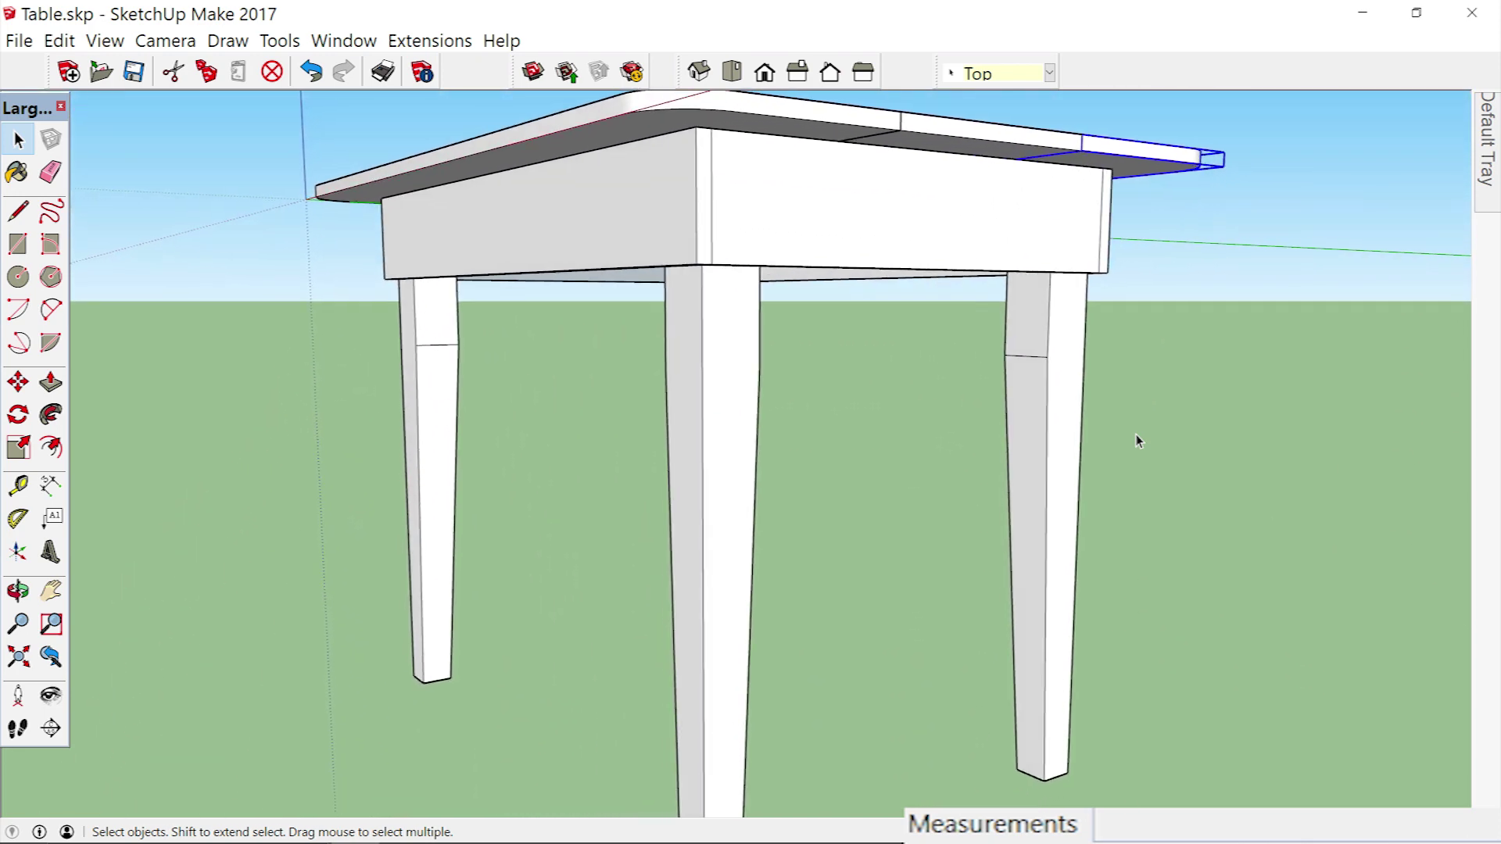
click(1029, 436)
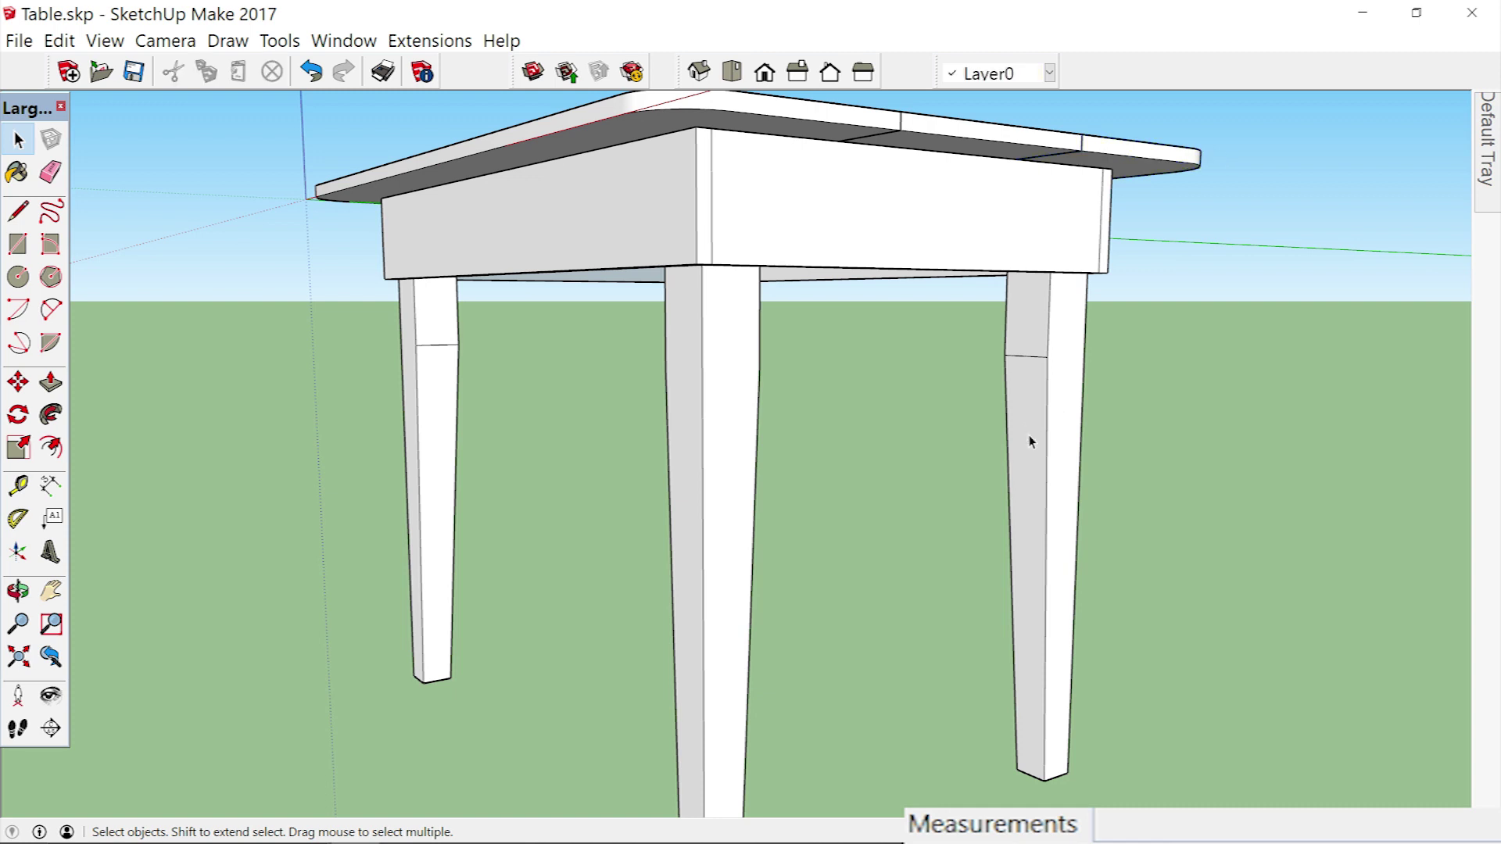
click(1071, 427)
right_click(1069, 425)
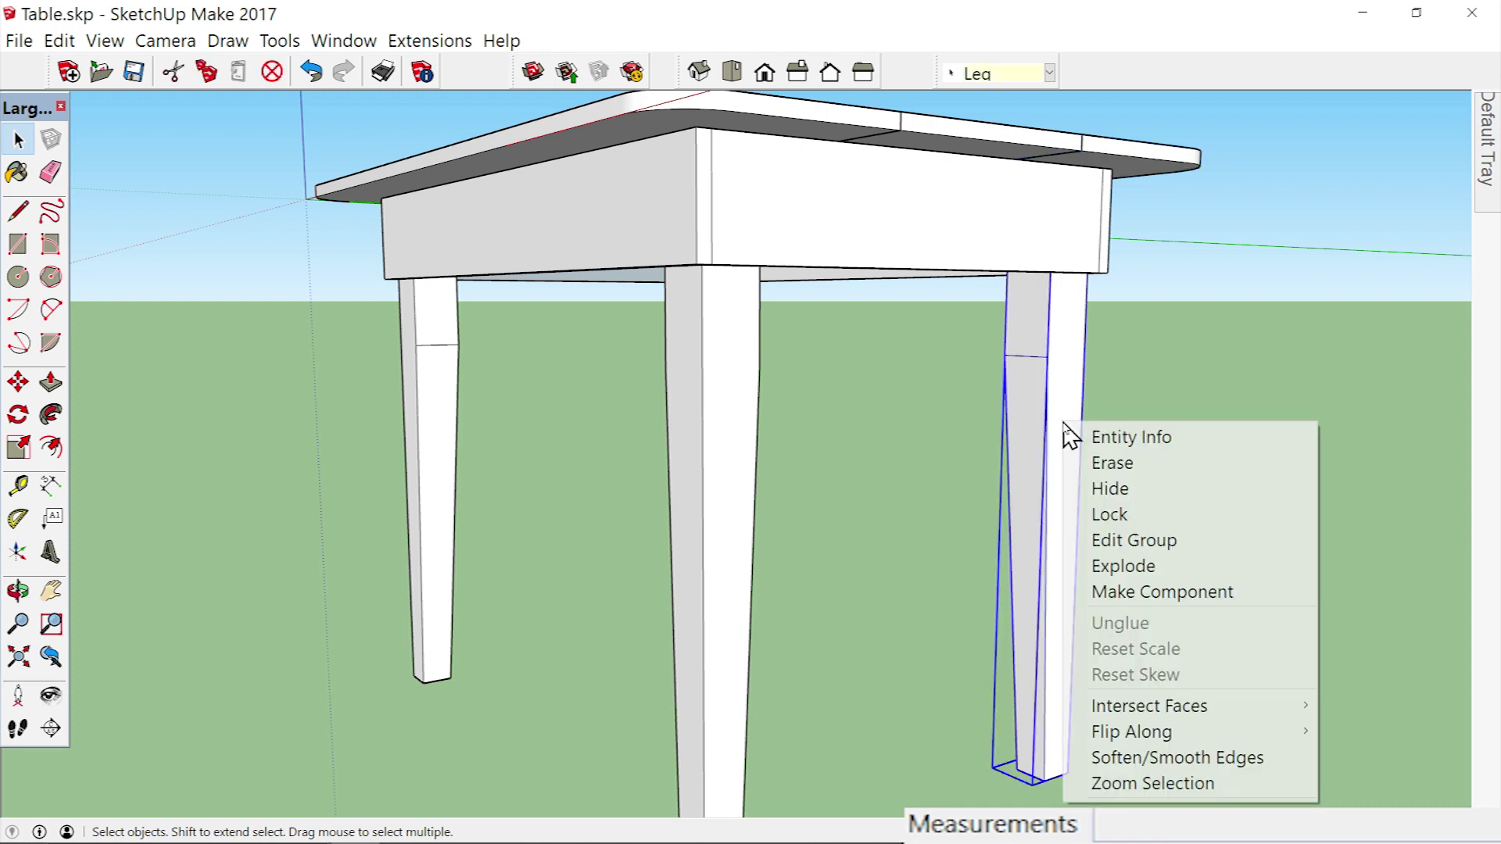
click(1116, 762)
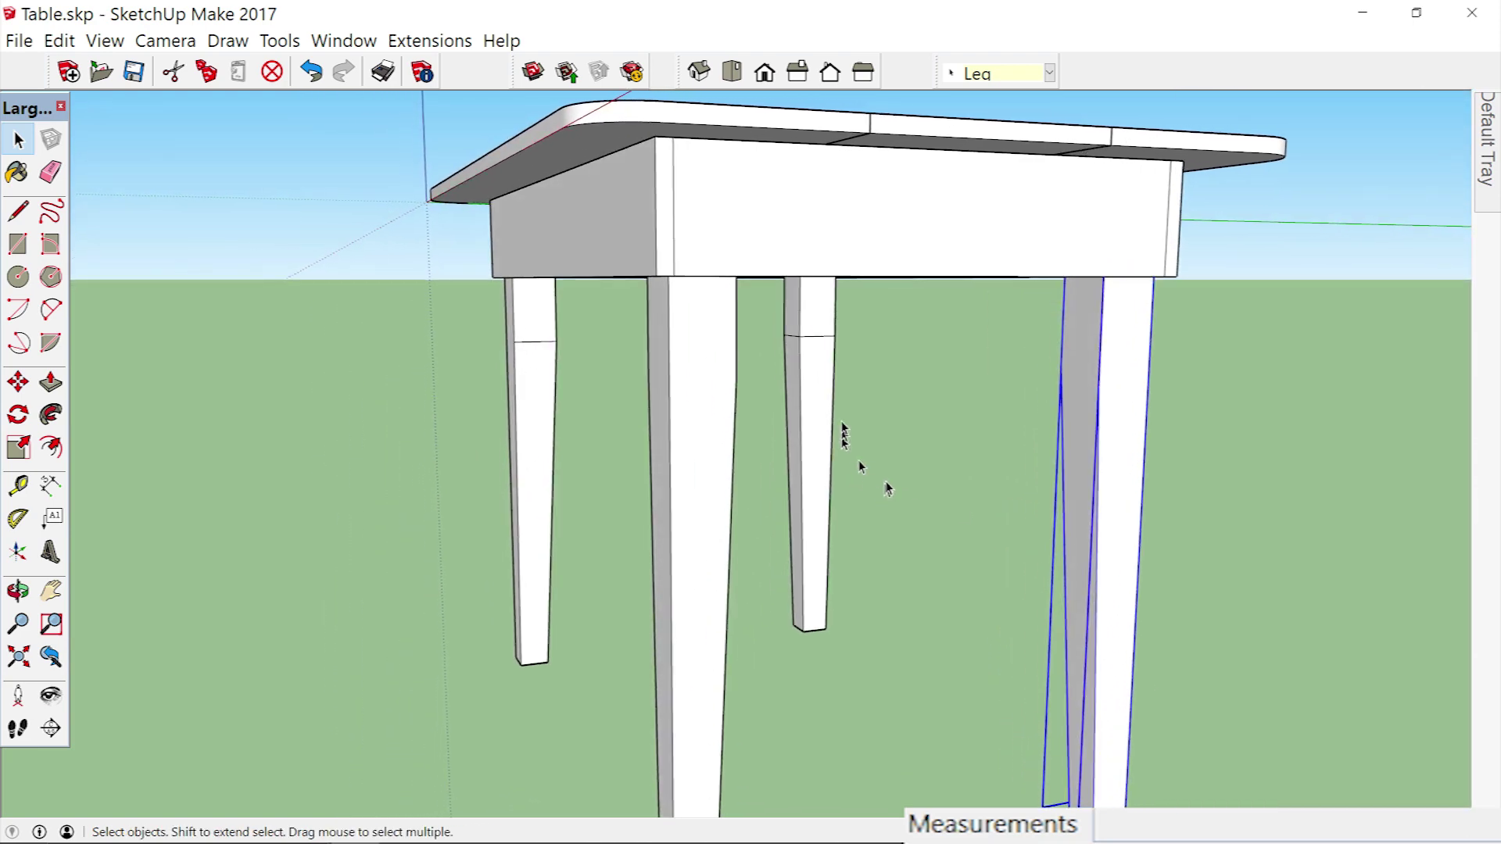
click(817, 397)
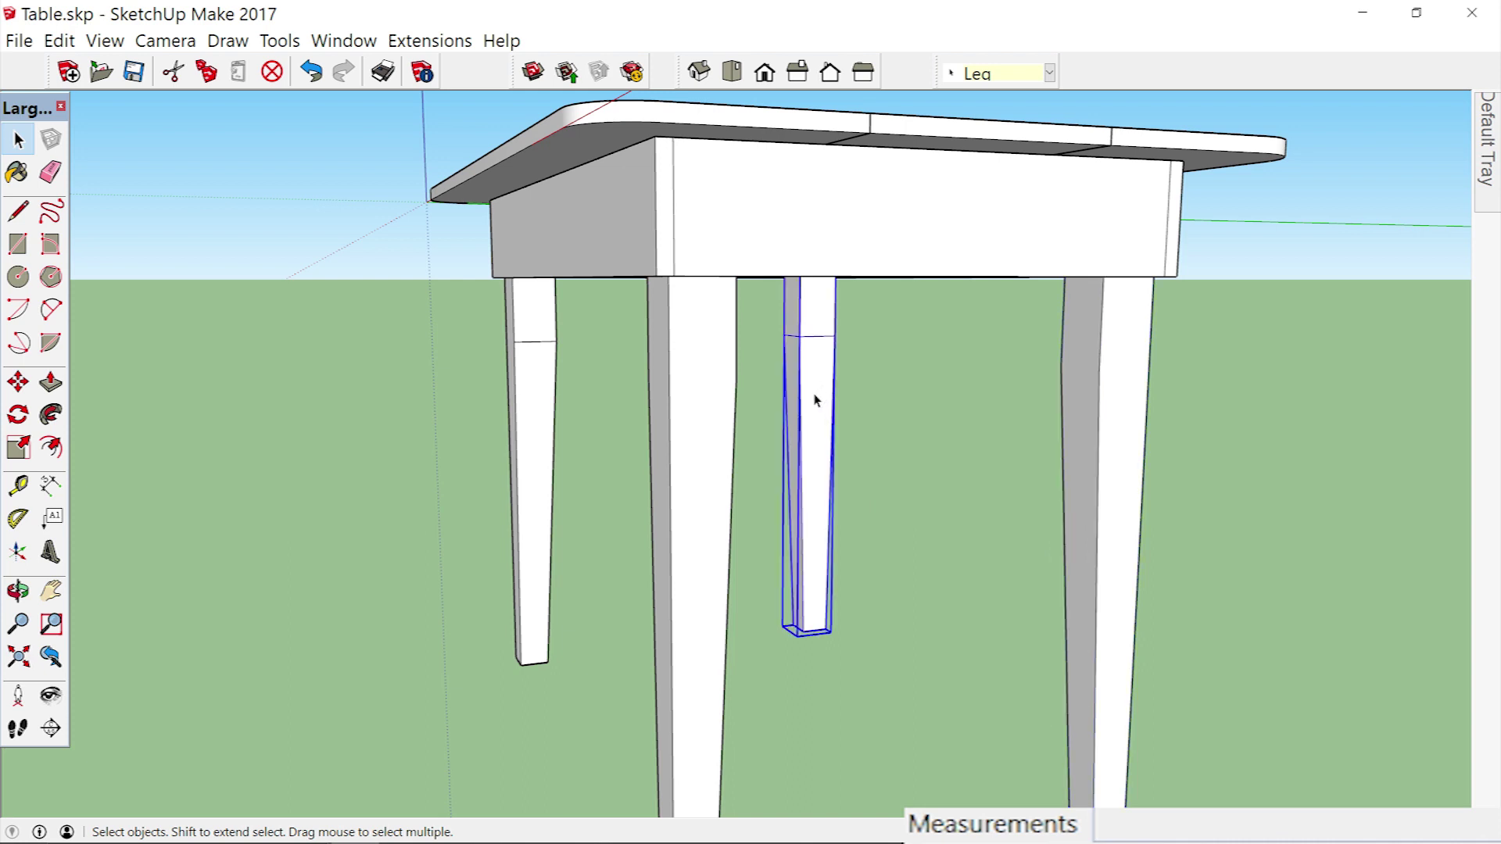
right_click(815, 400)
click(870, 730)
Soften the taper edges on the two remaining legs along the red-axis side and clear the selection.
click(544, 439)
right_click(542, 435)
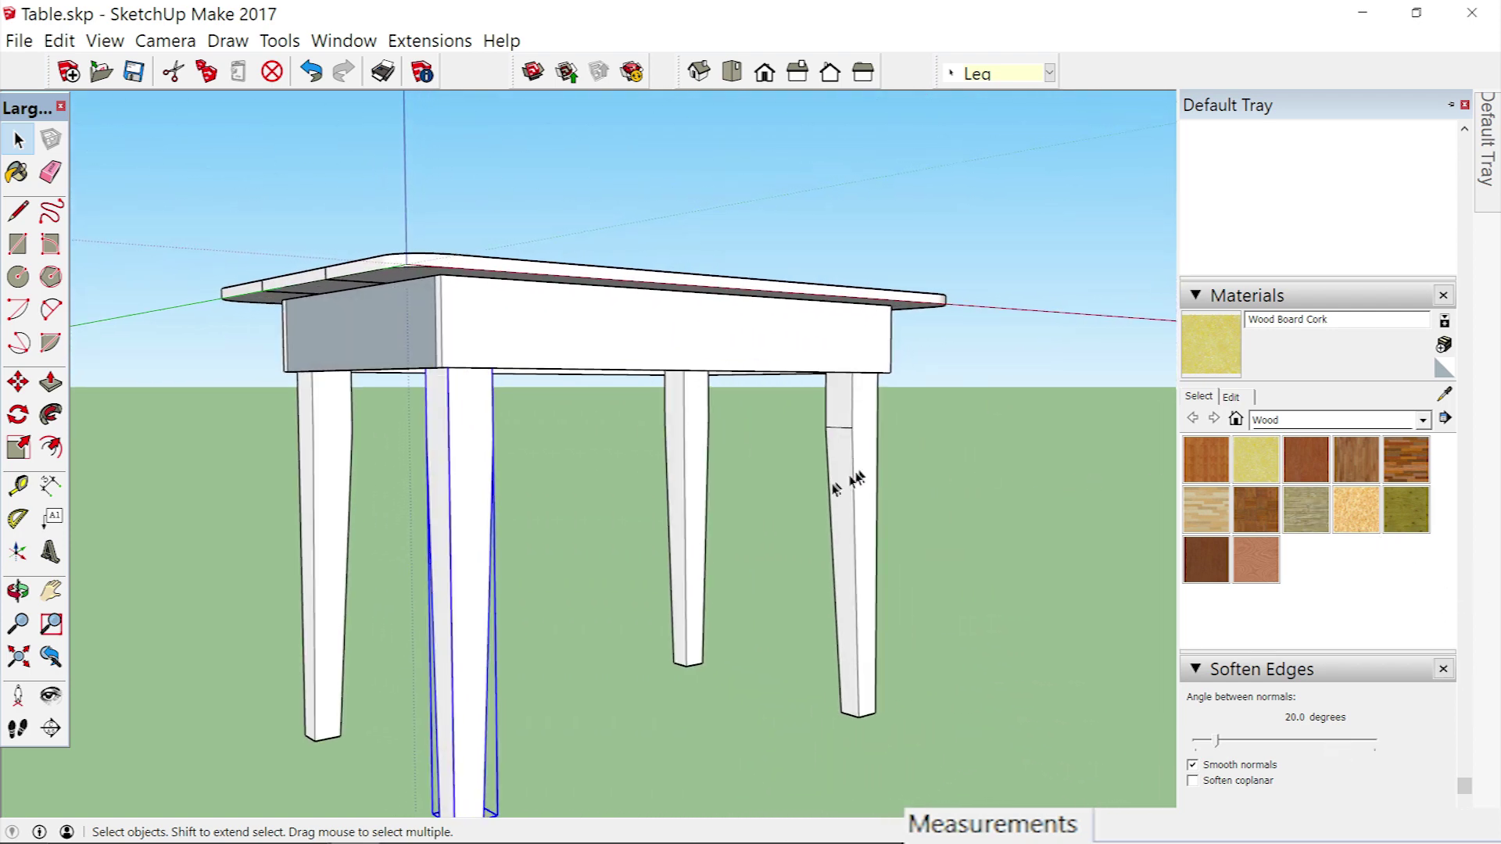
click(852, 498)
right_click(852, 498)
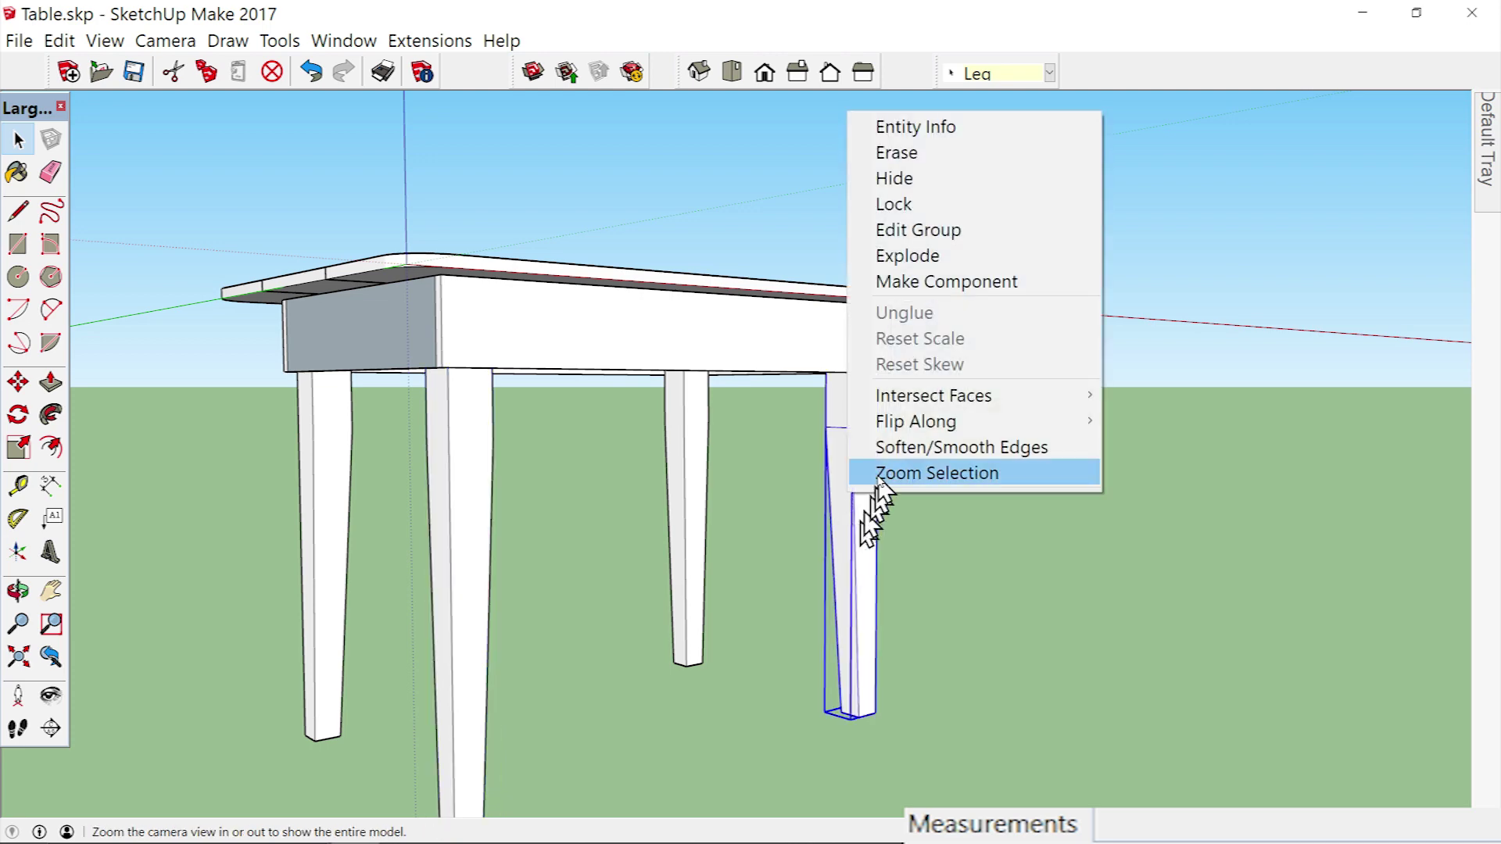
click(883, 446)
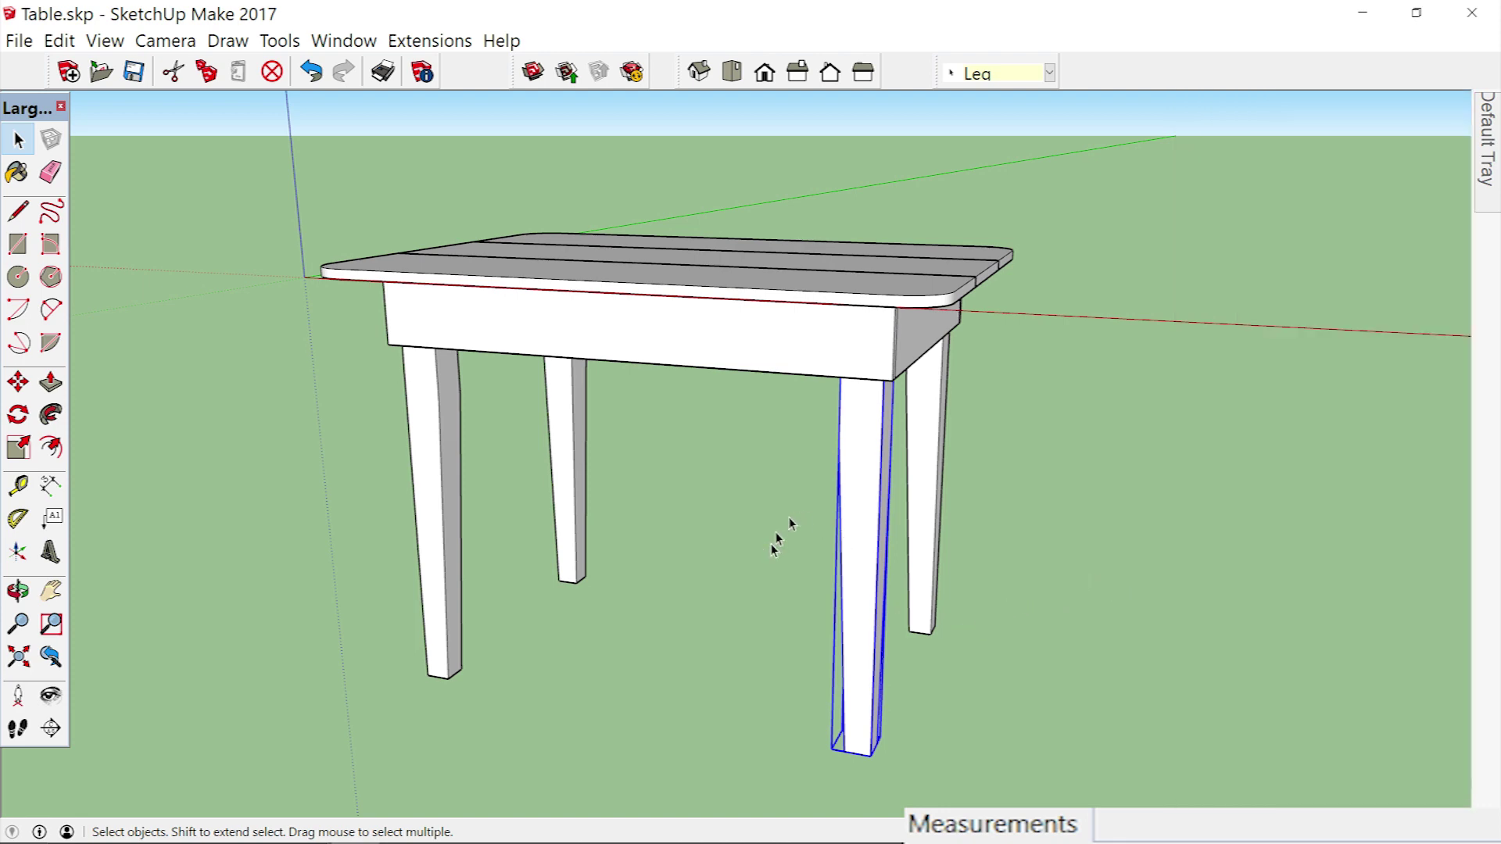
click(743, 507)
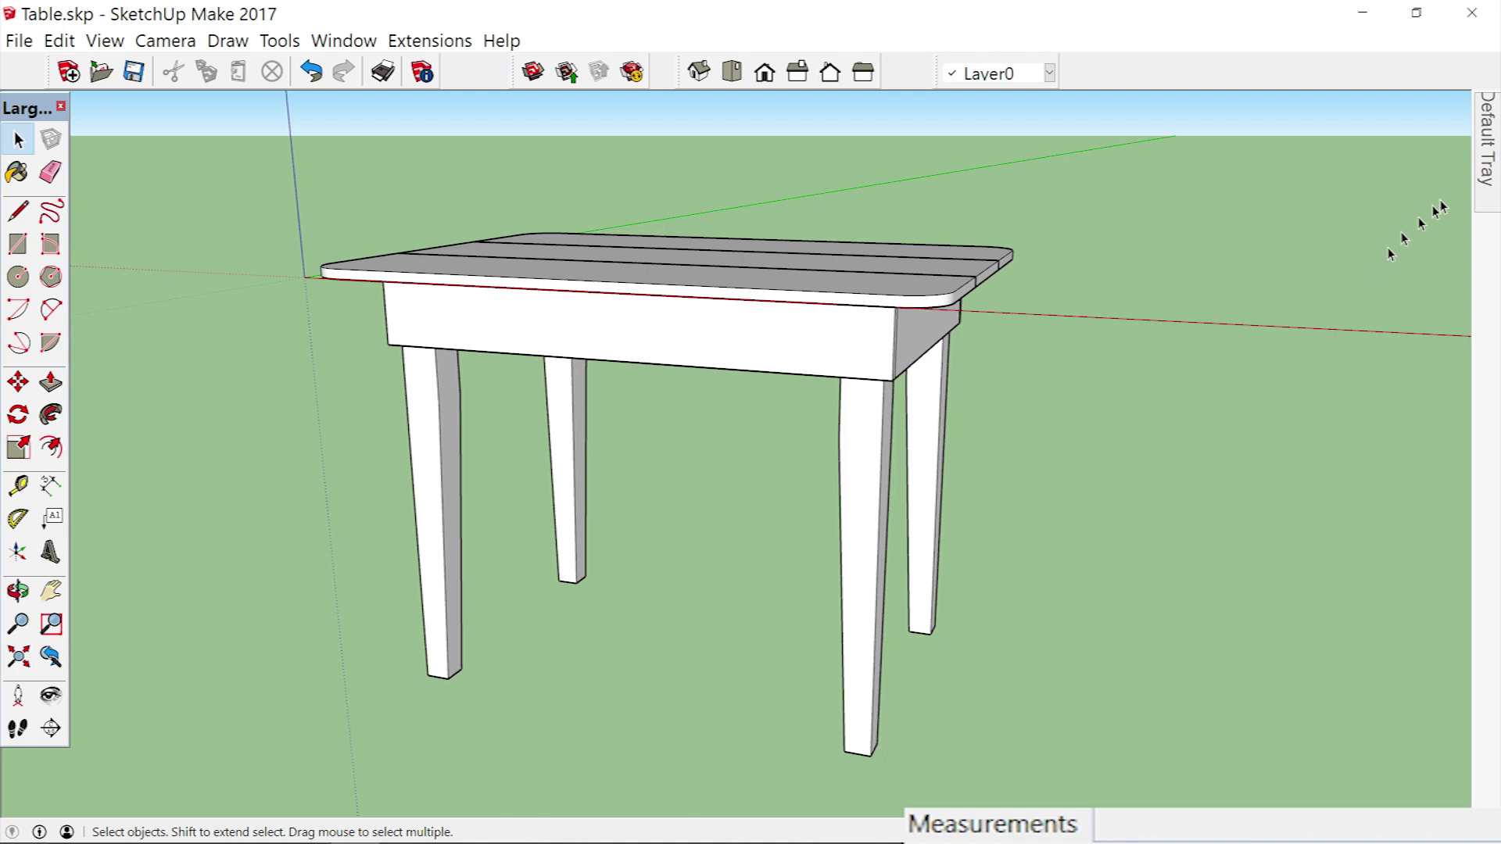
Paint all three tabletop boards with Wood Board Cork from the Wood materials.
mouse_move(1485, 170)
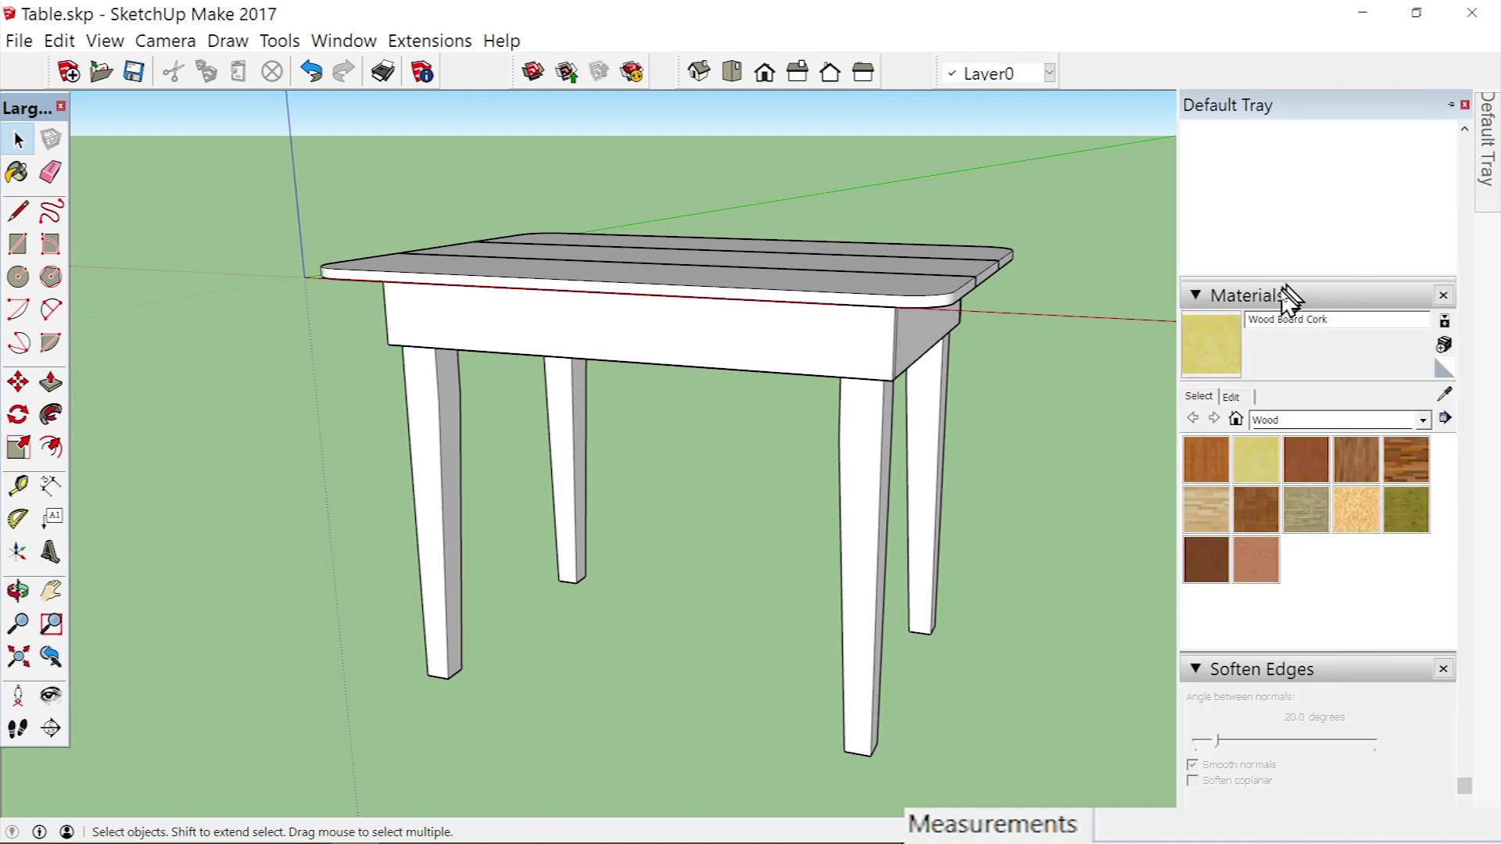
click(1422, 423)
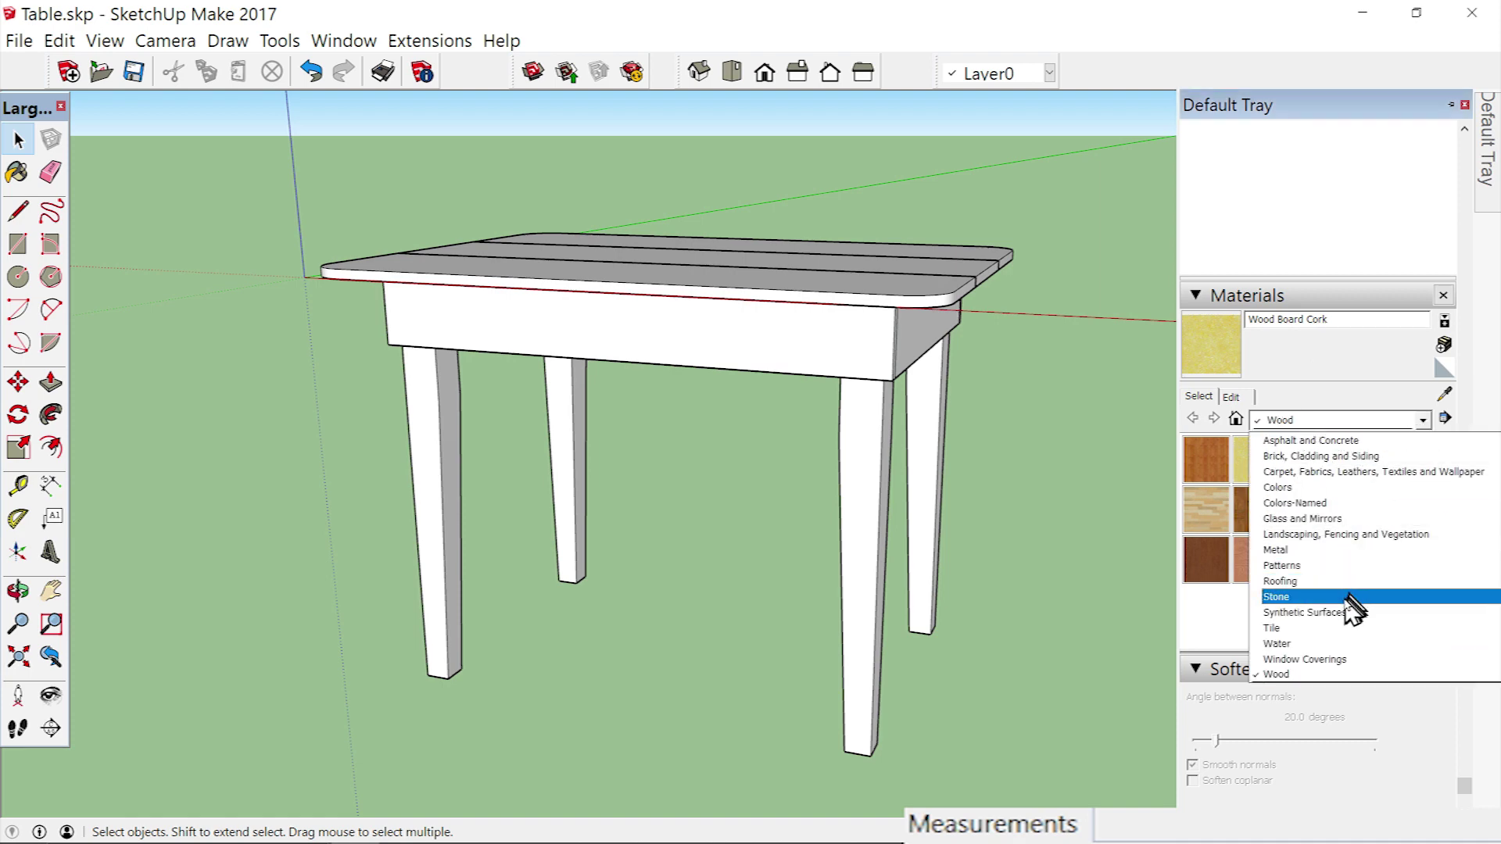
click(1281, 674)
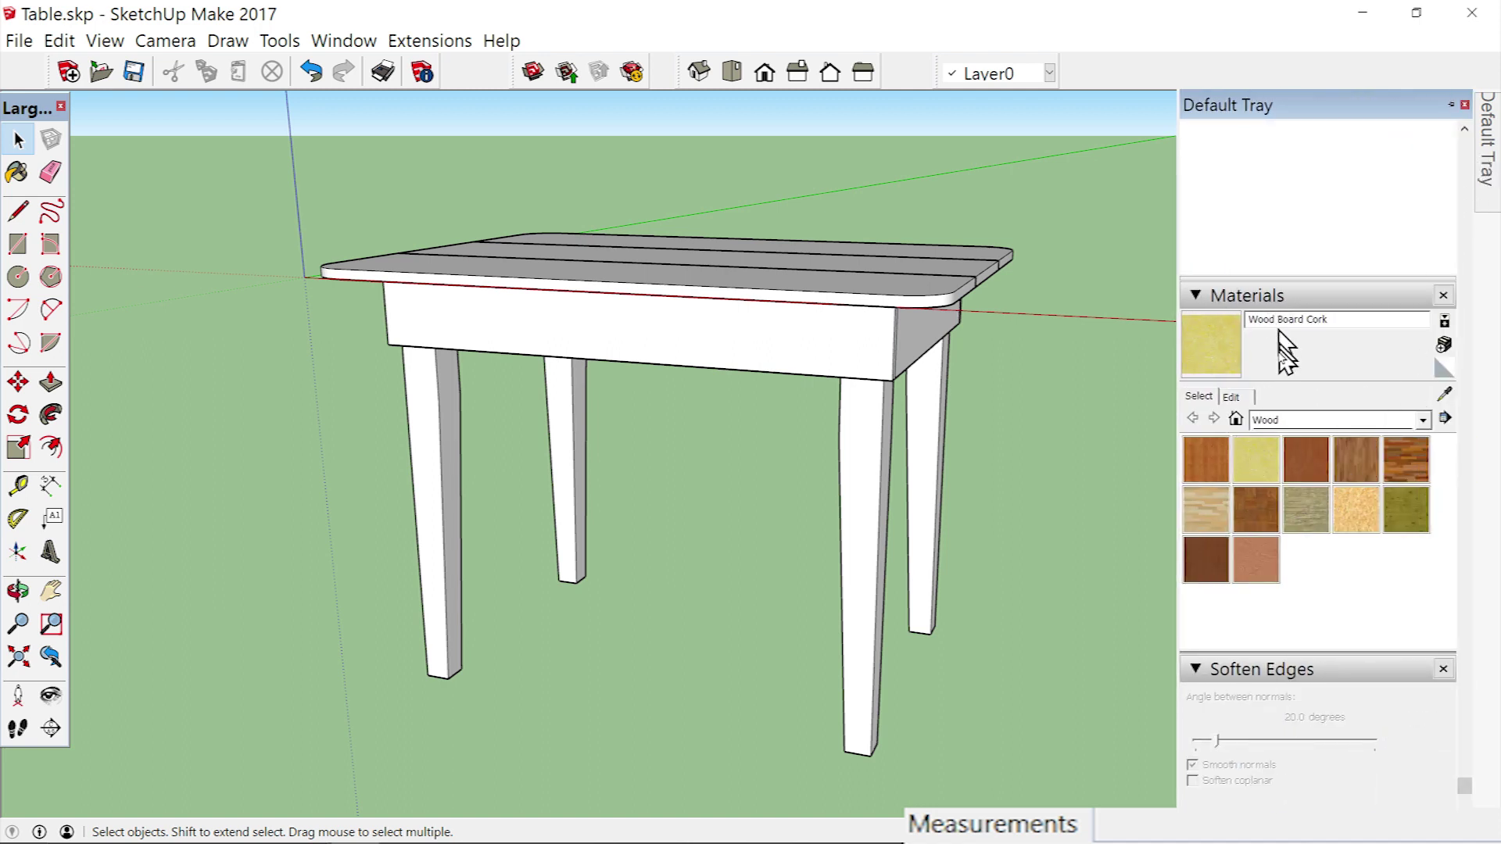
click(1259, 451)
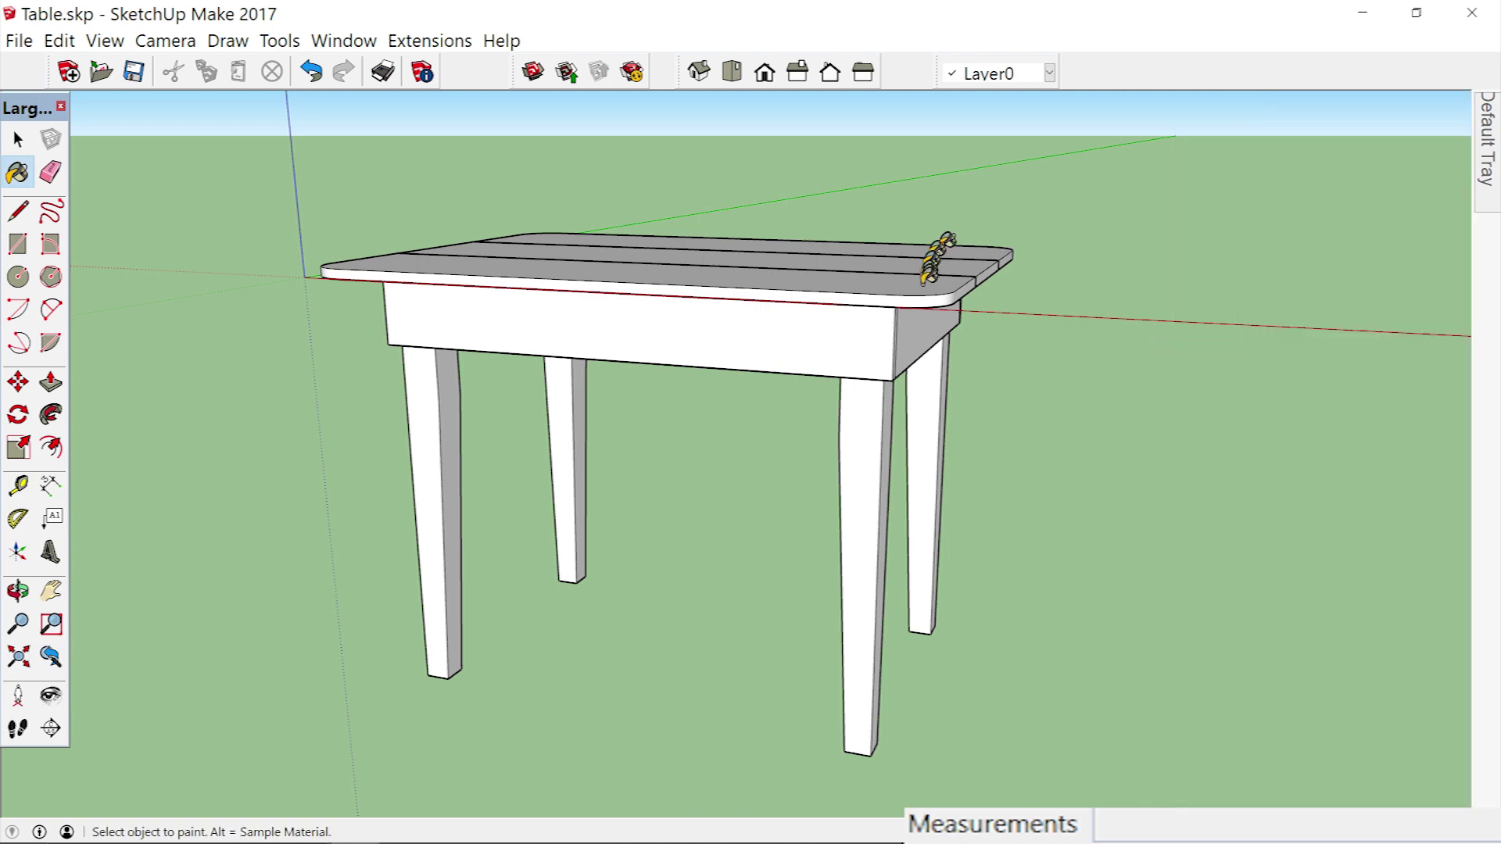
middle_drag(907, 291, 907, 291)
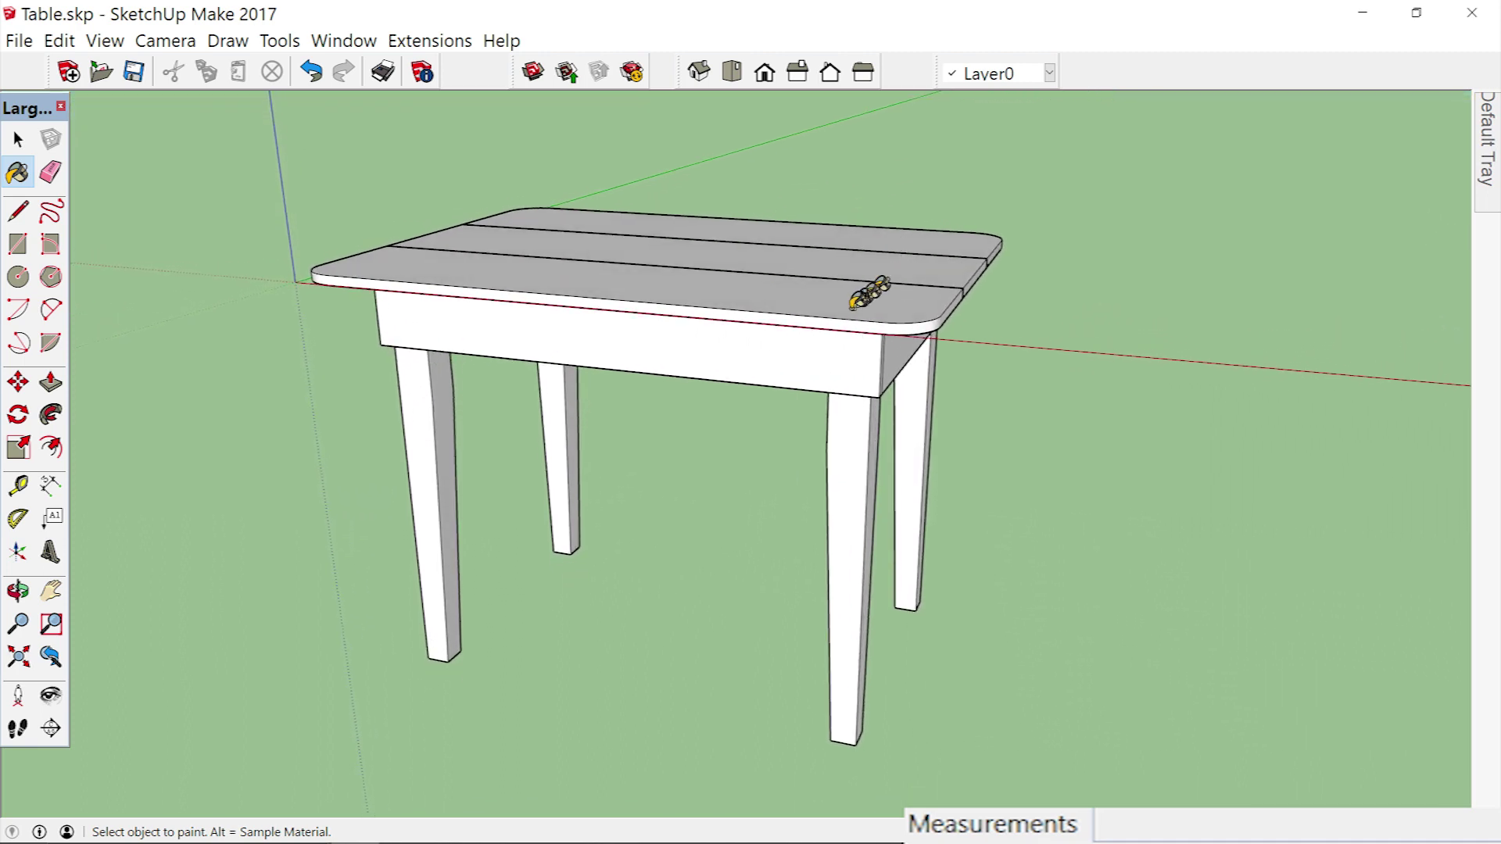
click(857, 293)
click(872, 247)
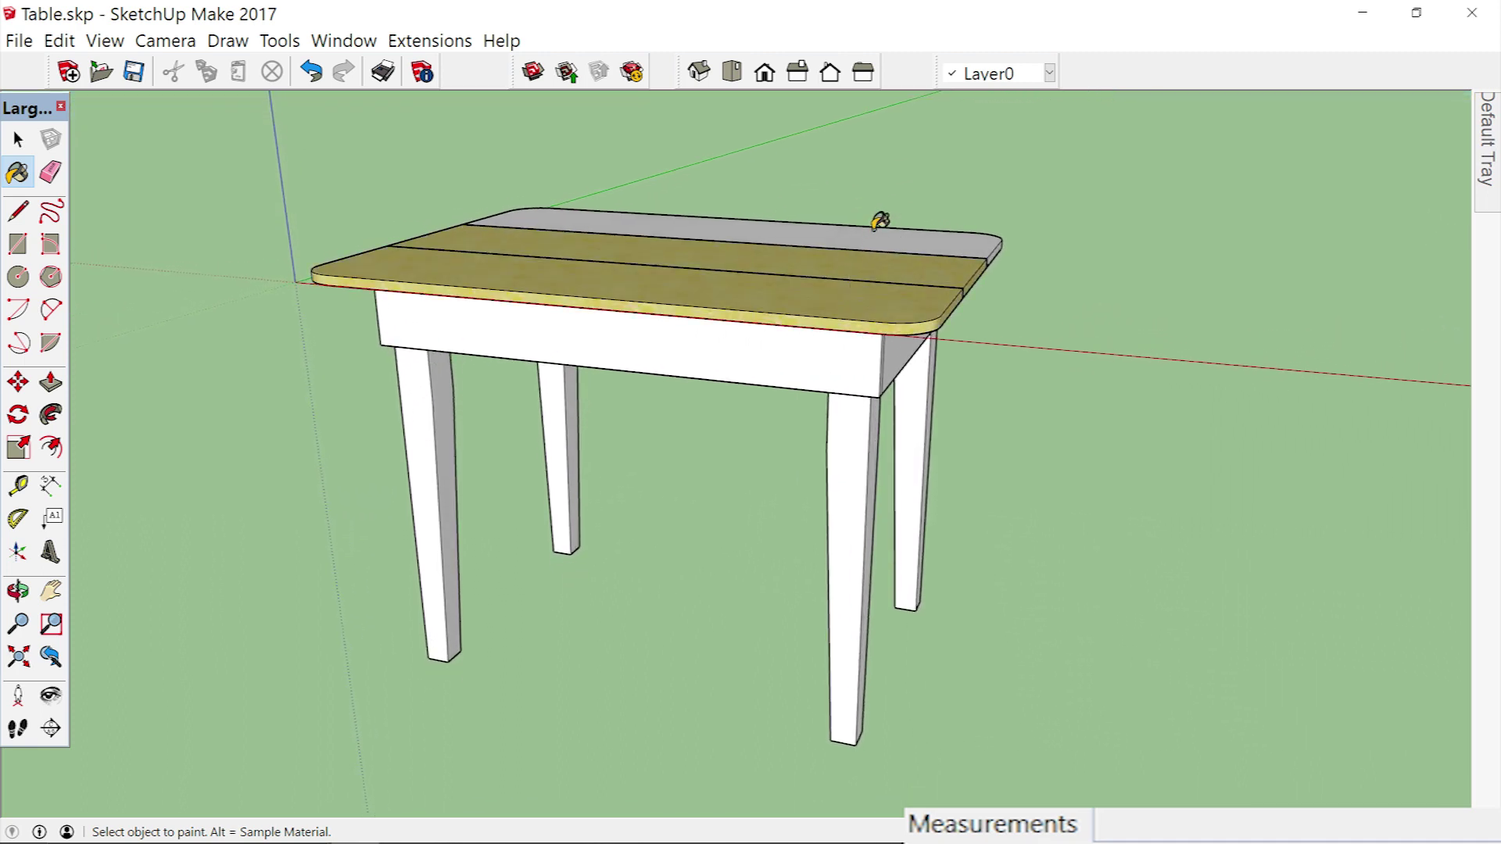
click(877, 222)
Paint the grouped apron frame and all four legs with Wood Board Cork.
middle_drag(879, 222, 878, 224)
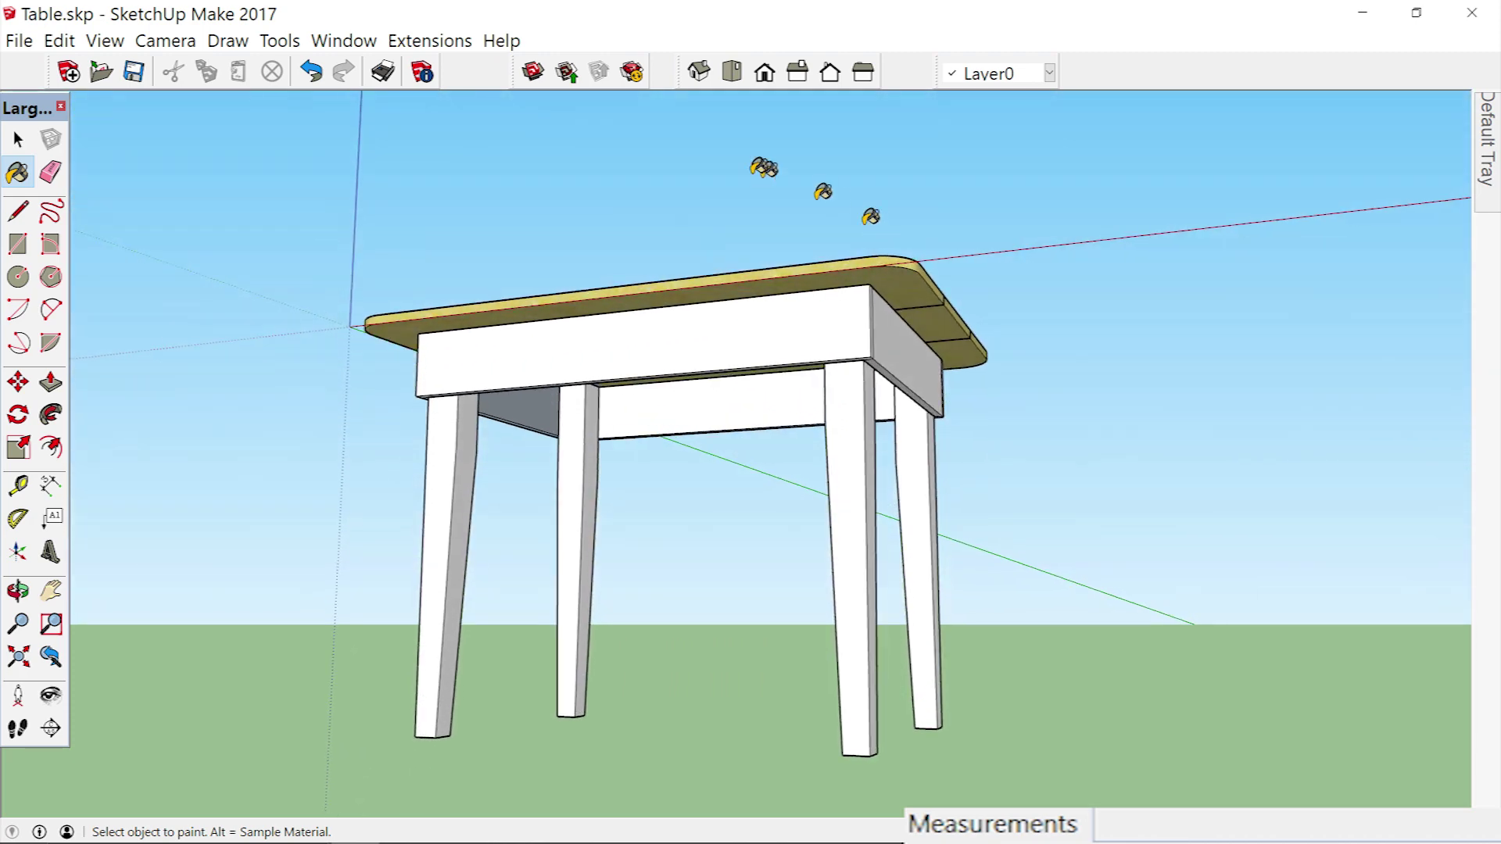
click(750, 313)
middle_drag(750, 312, 751, 313)
click(843, 407)
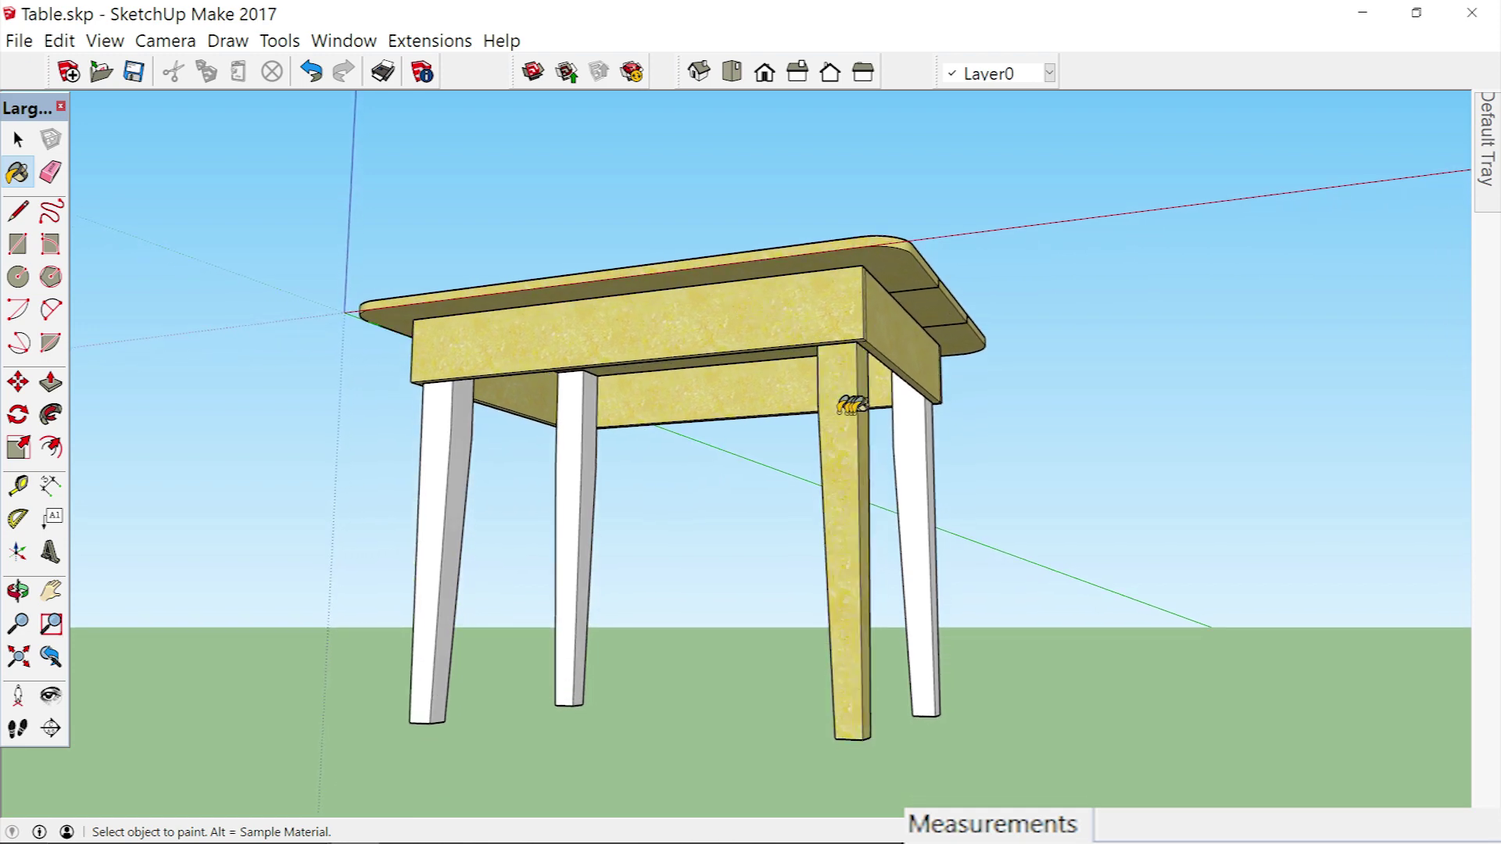
click(921, 426)
click(577, 443)
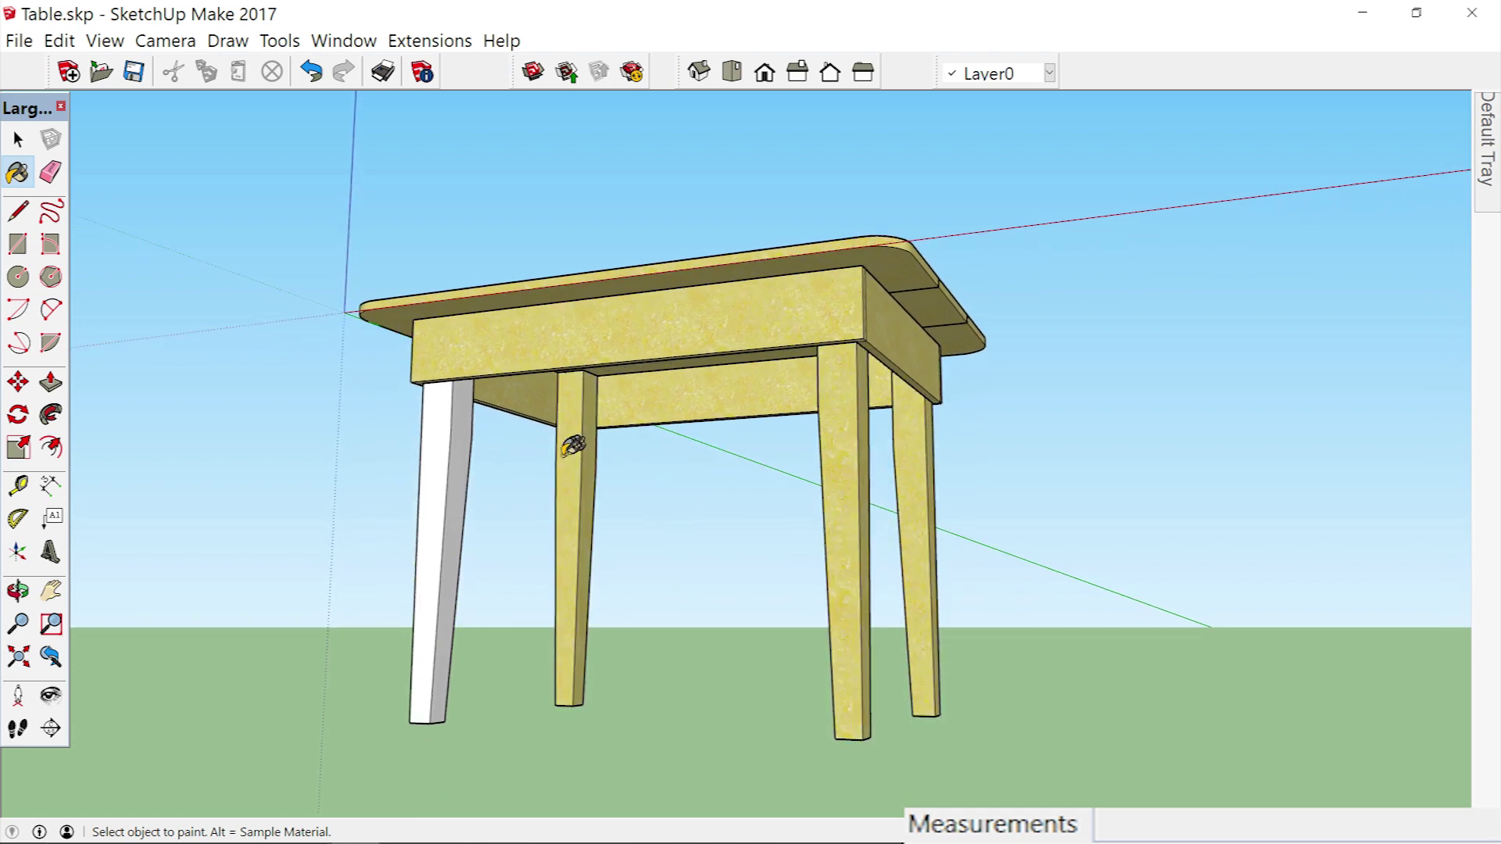
click(447, 470)
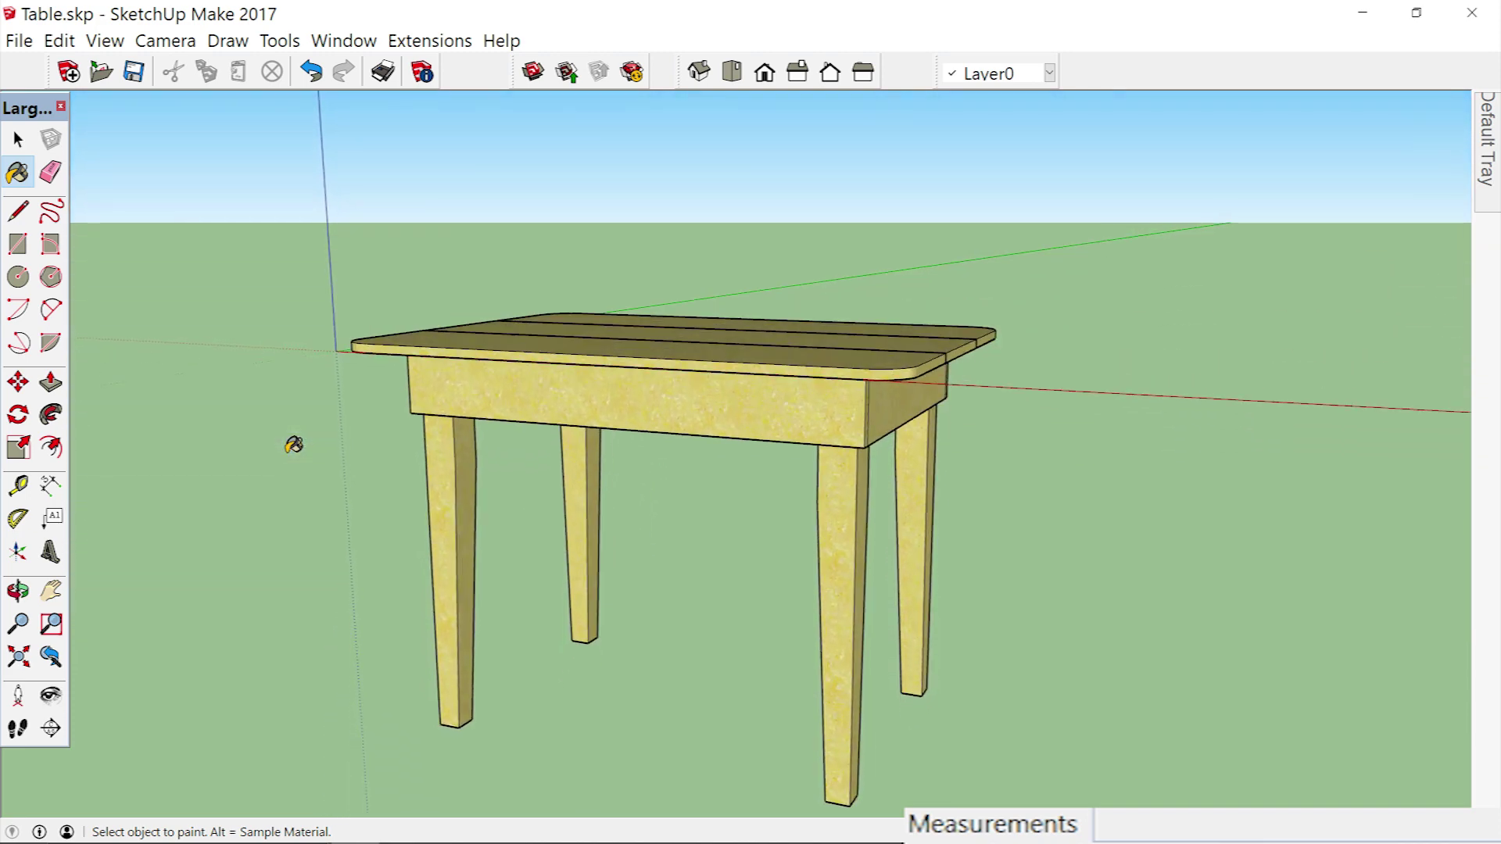
Delete all guides in the model.
click(59, 40)
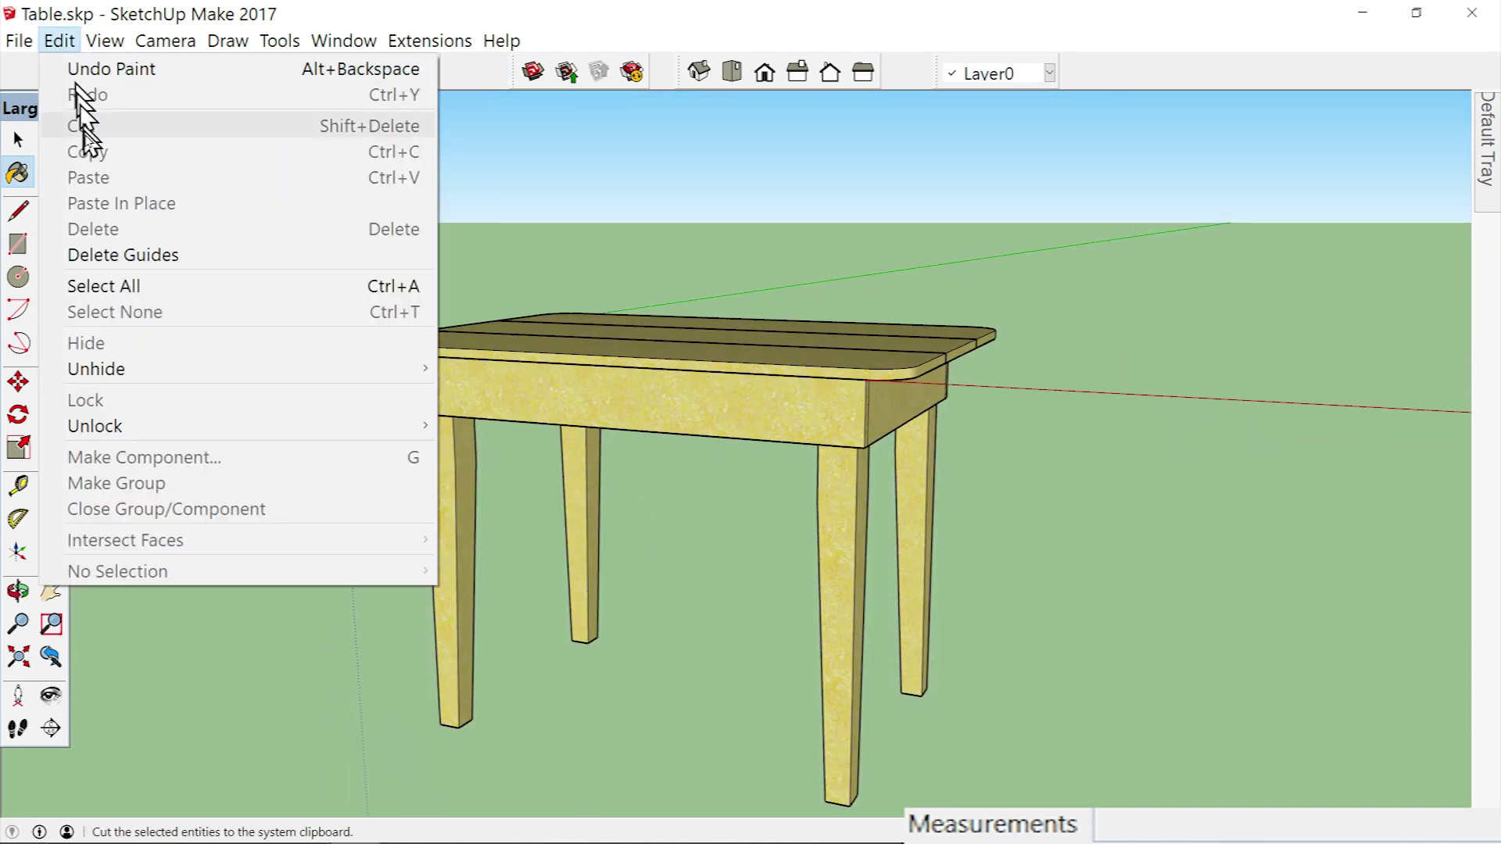
click(90, 254)
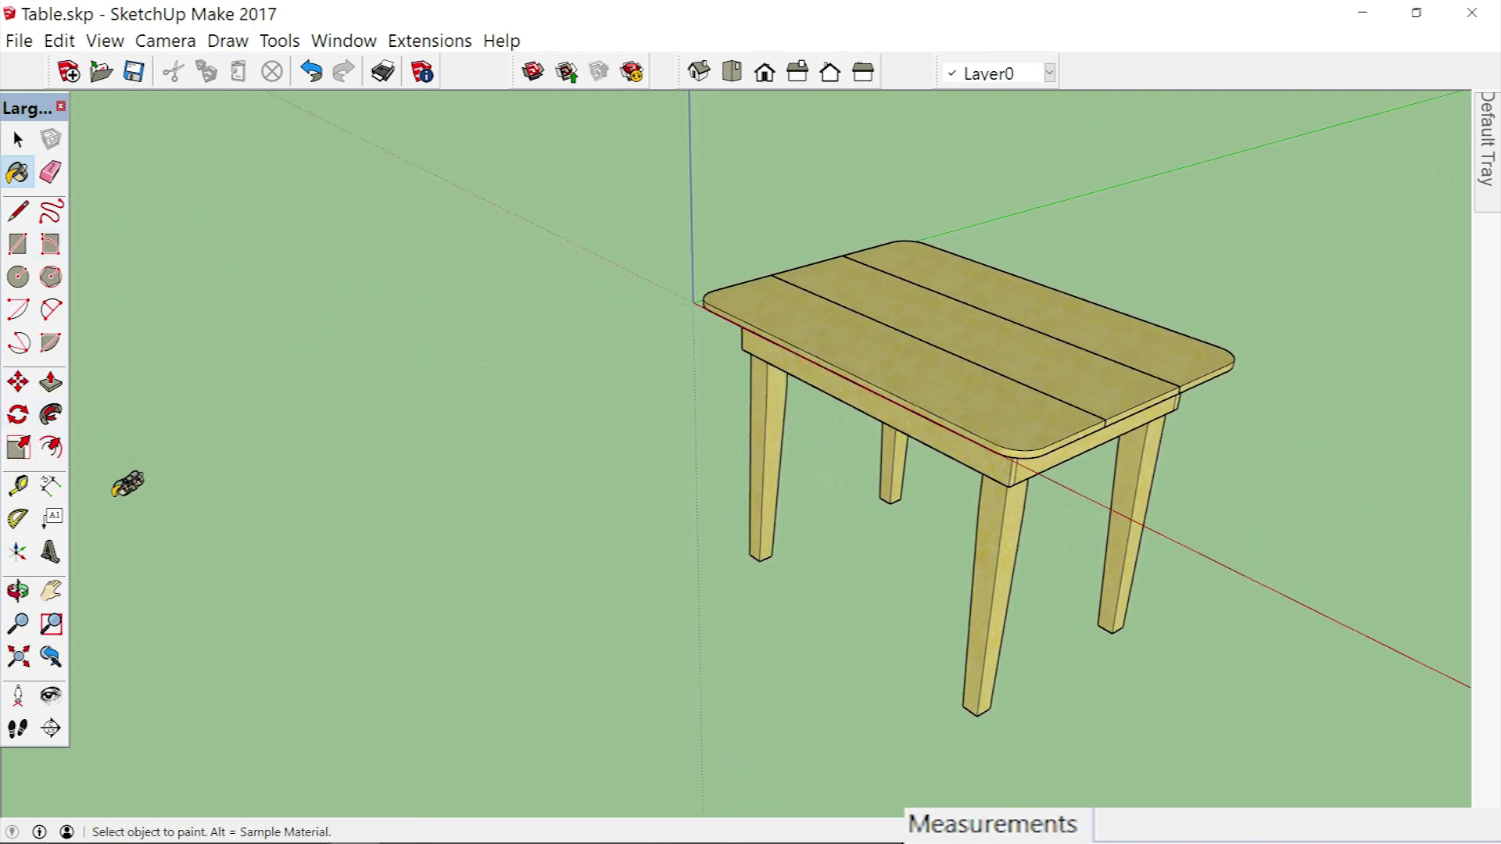
Start the Dimension tool and hide the Apron and Top layers, leaving only the legs for dimensioning.
click(50, 486)
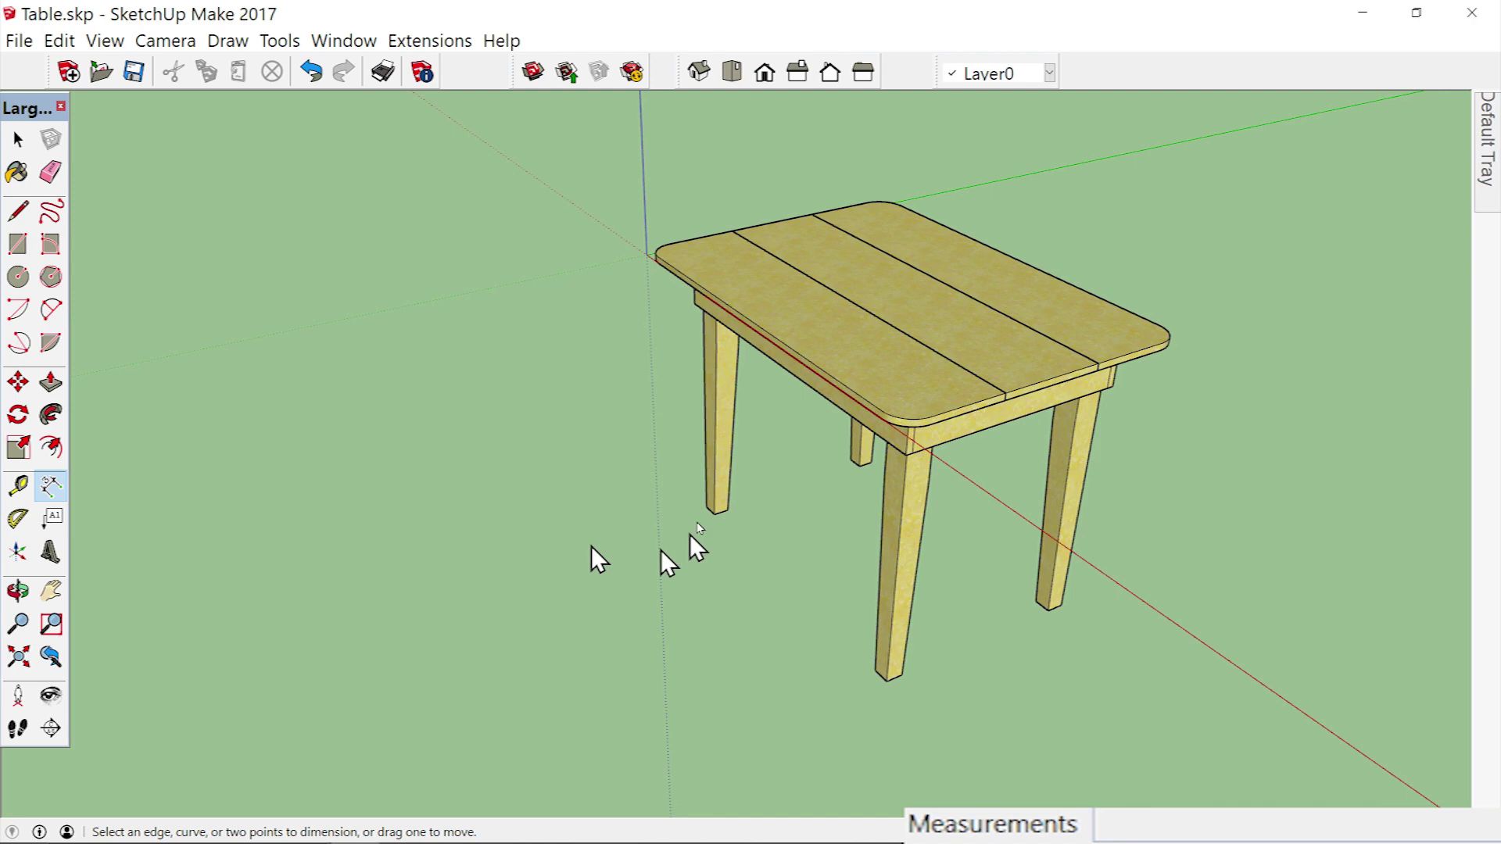
mouse_move(1483, 156)
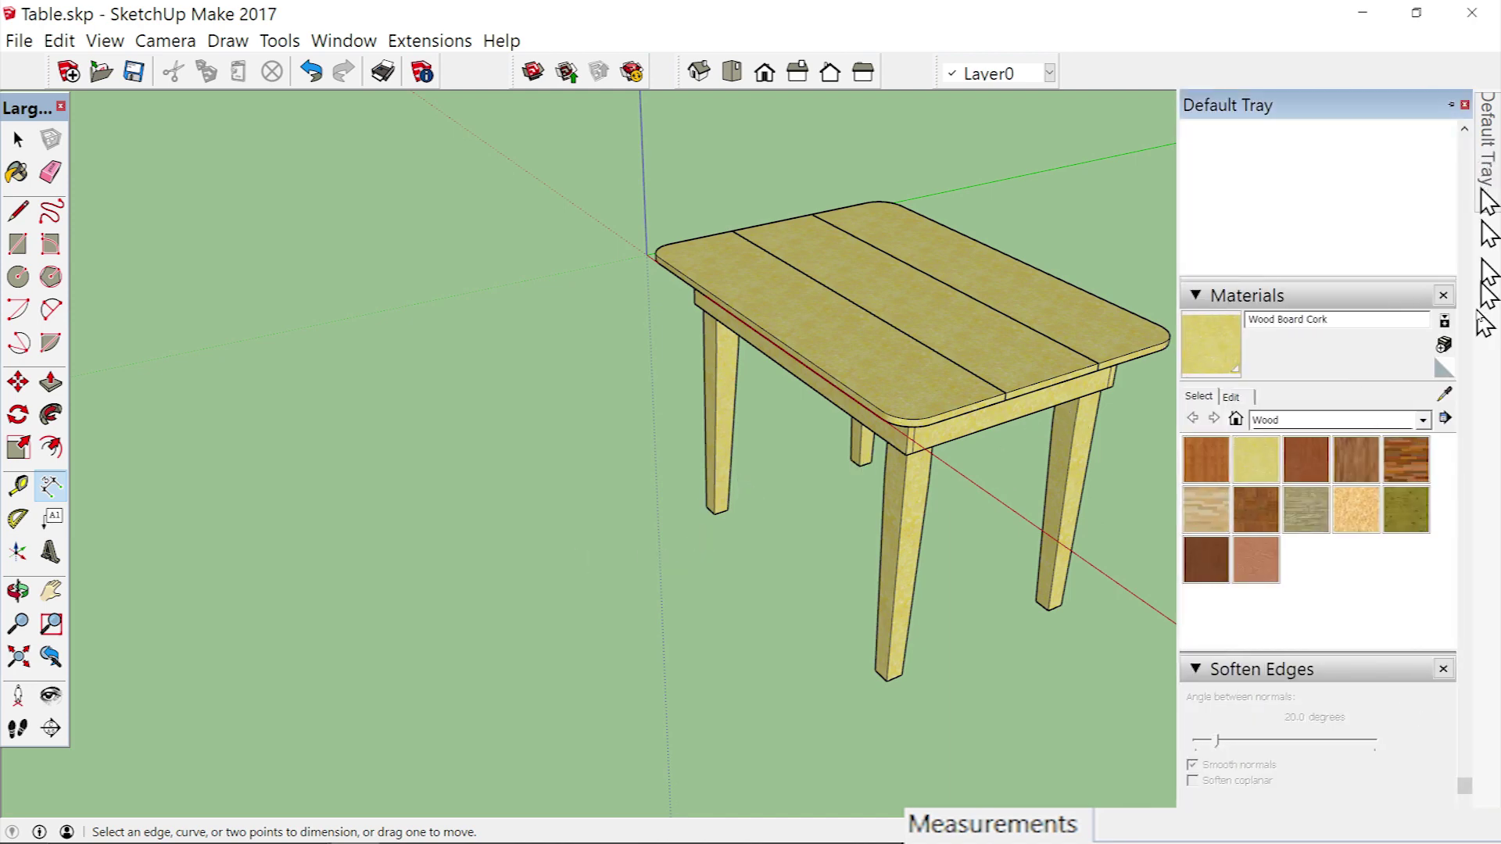
scroll(1387, 302, up, 5)
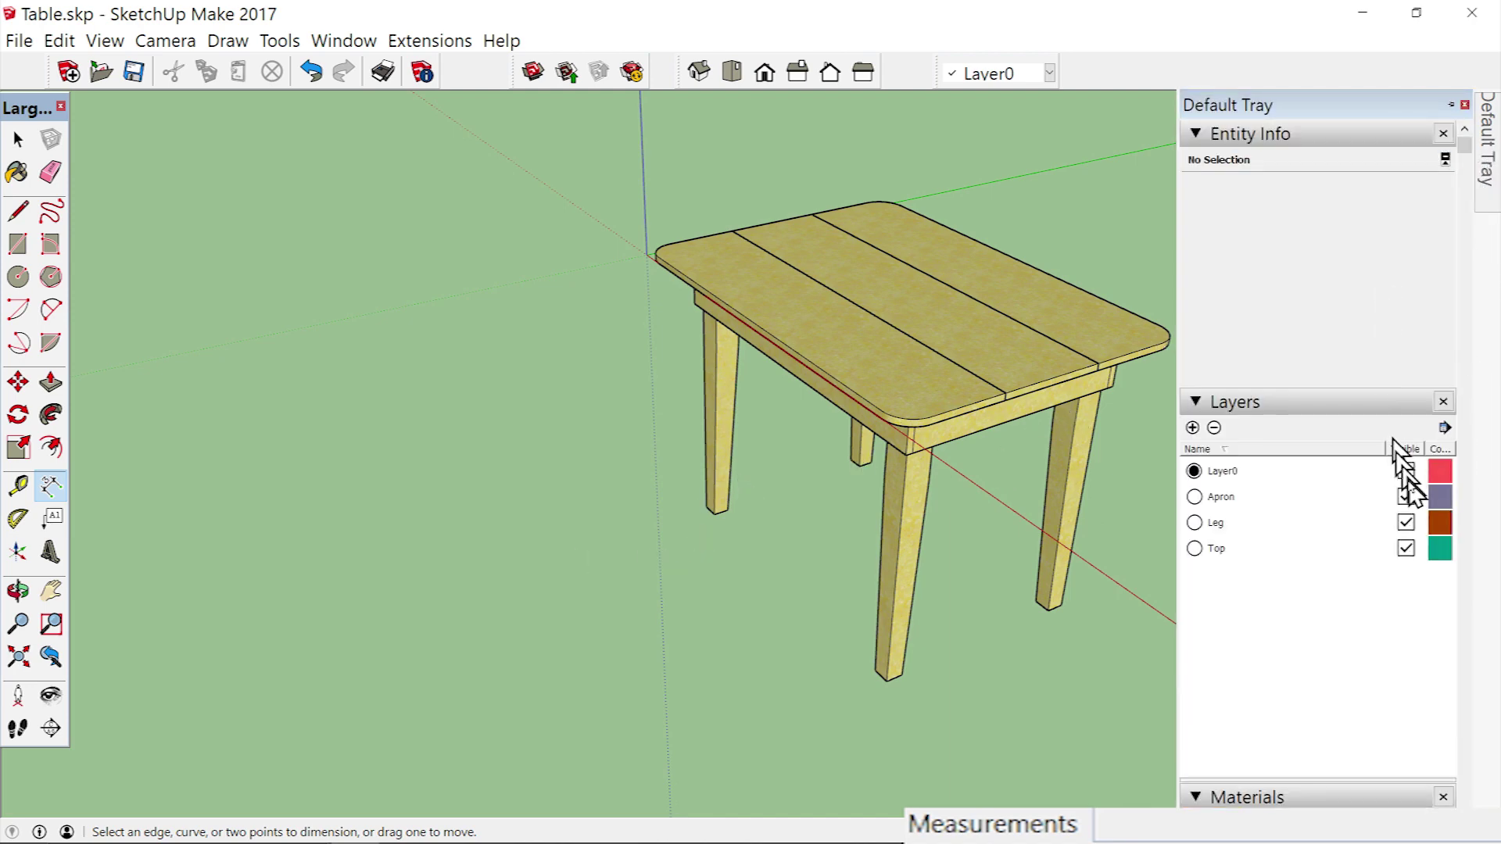
click(1405, 497)
click(1406, 549)
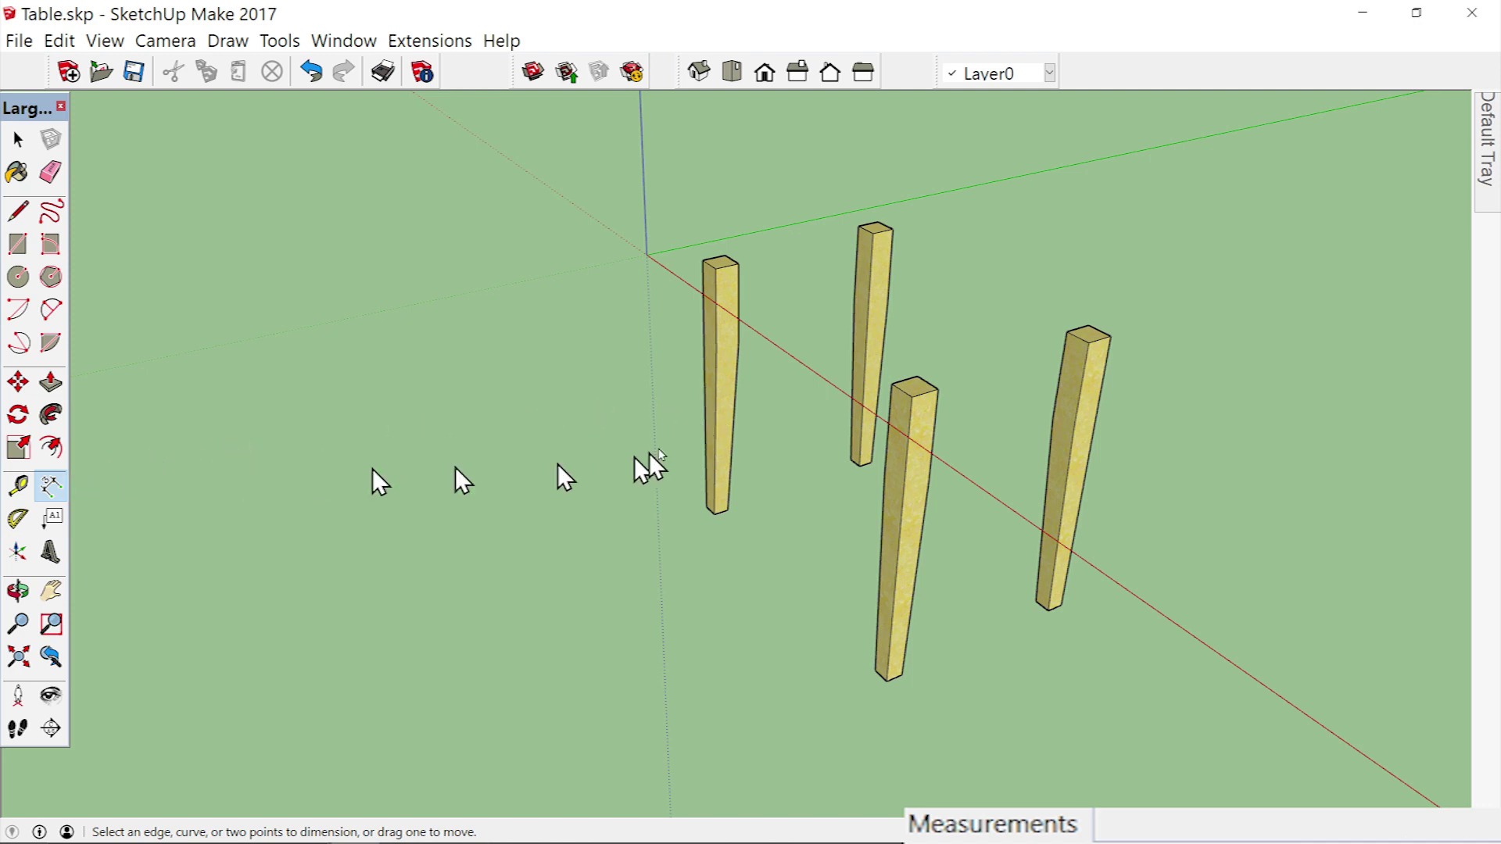
Dimension the nearest leg's full height from its top corner to its foot, placing the dimension beside the leg.
click(913, 398)
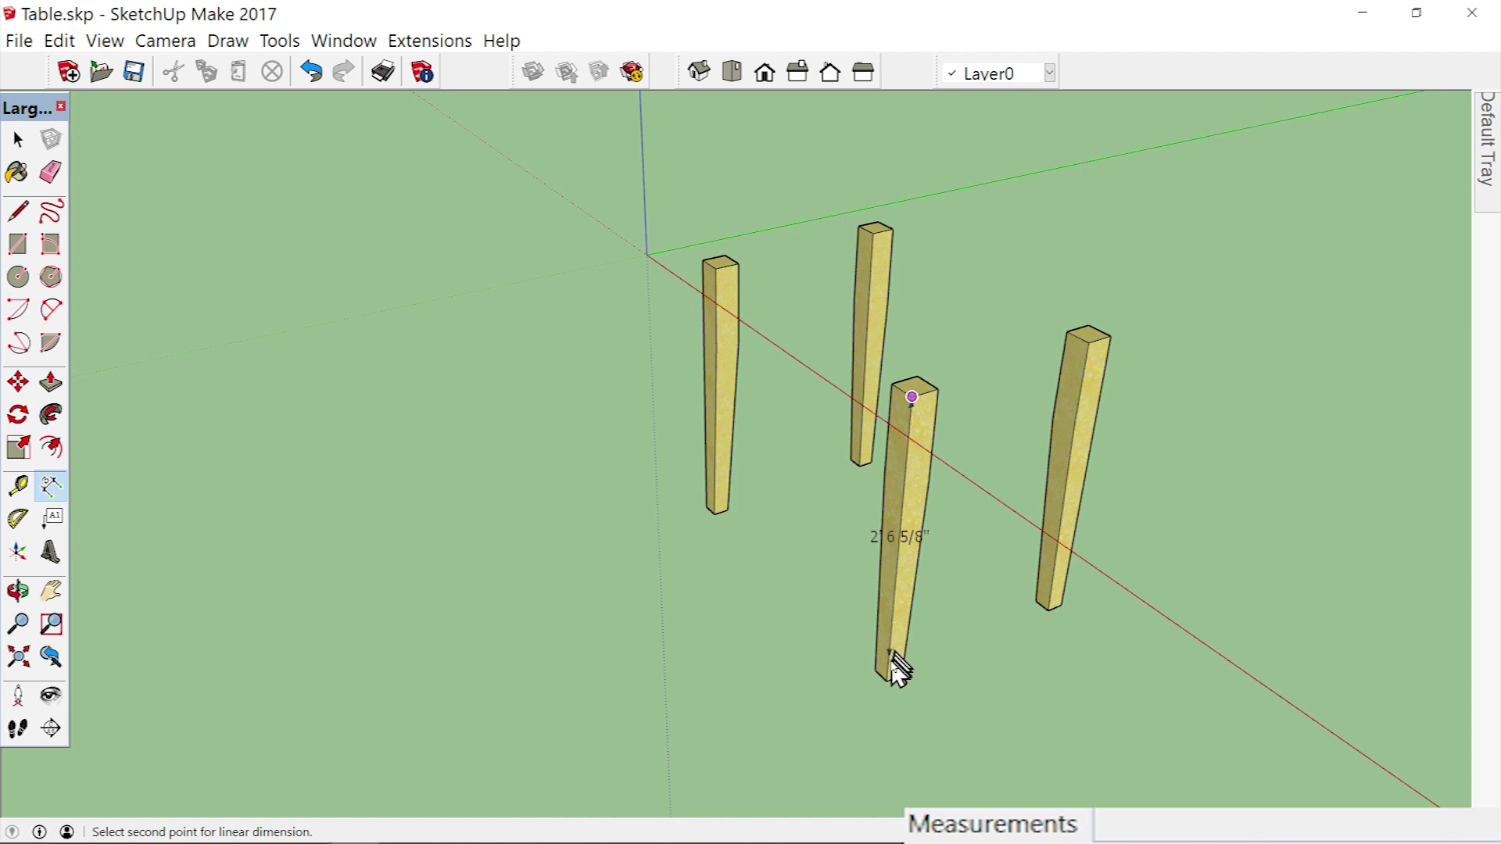
click(887, 682)
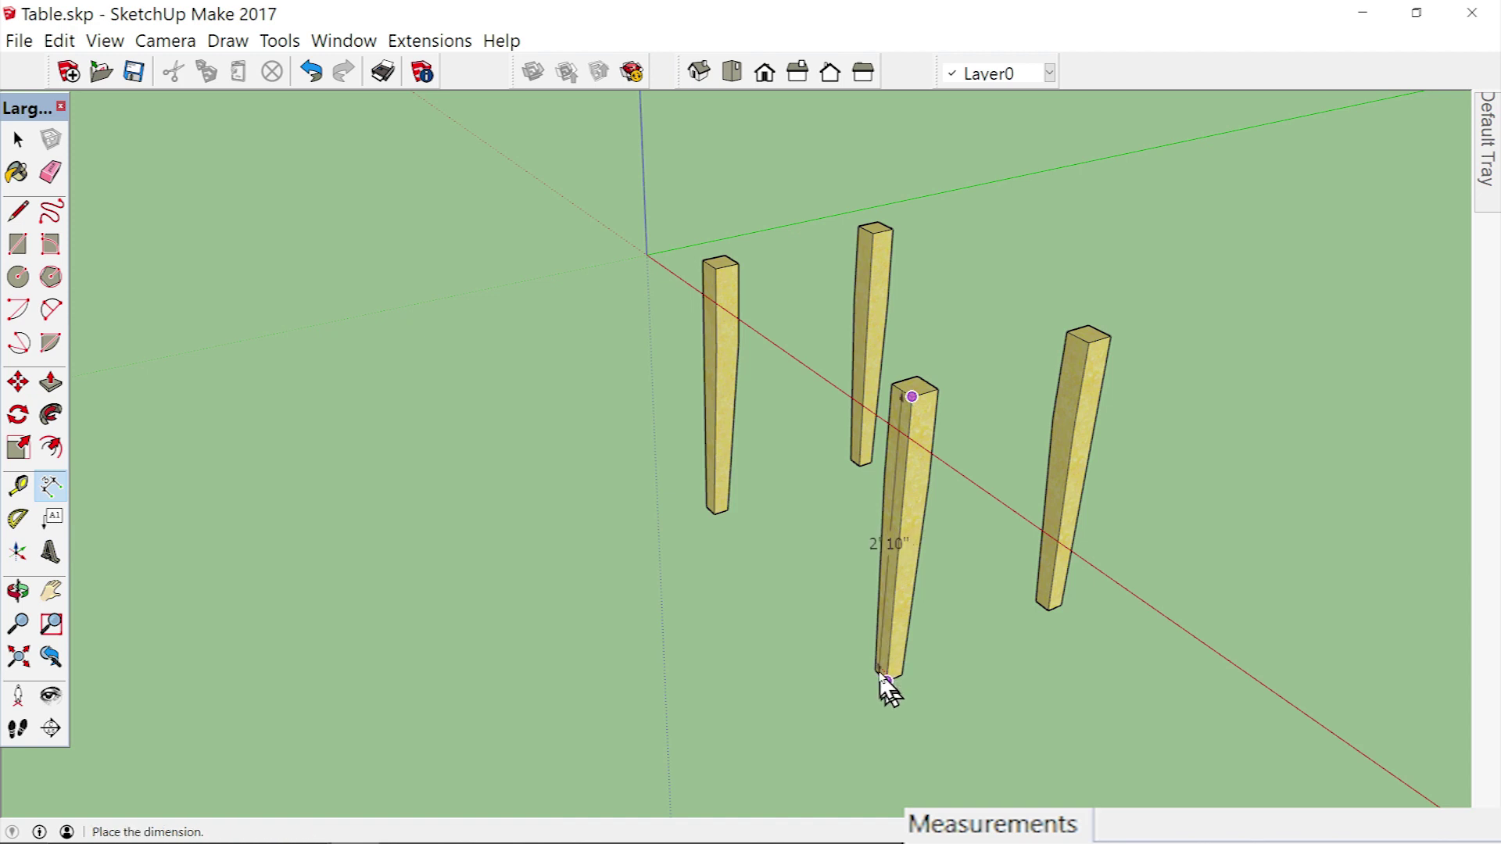
click(834, 657)
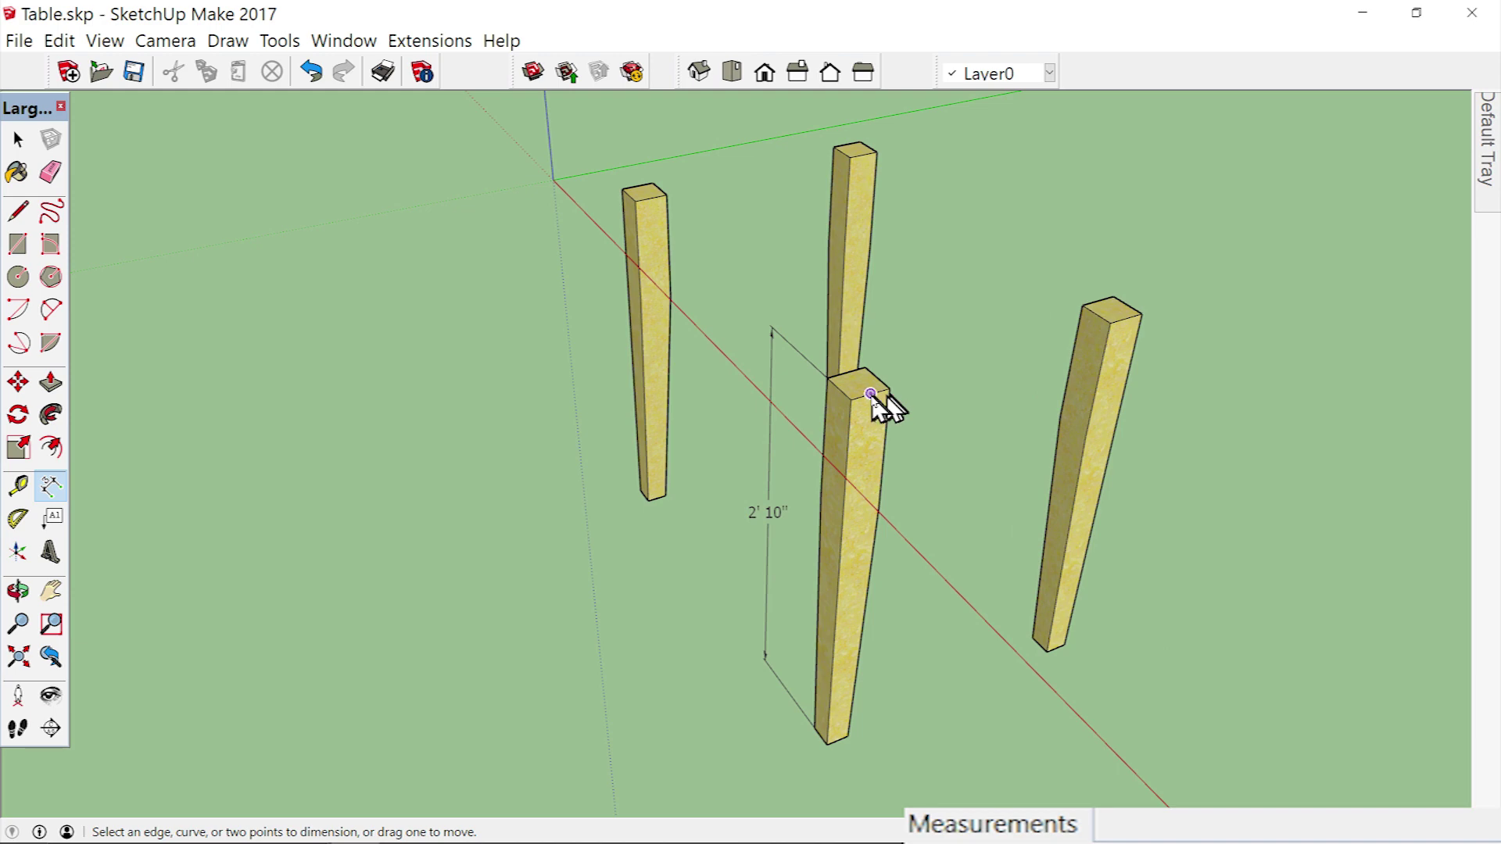
Dimension one top edge of the nearest leg between its two corners, placing the dimension outside the leg.
click(853, 401)
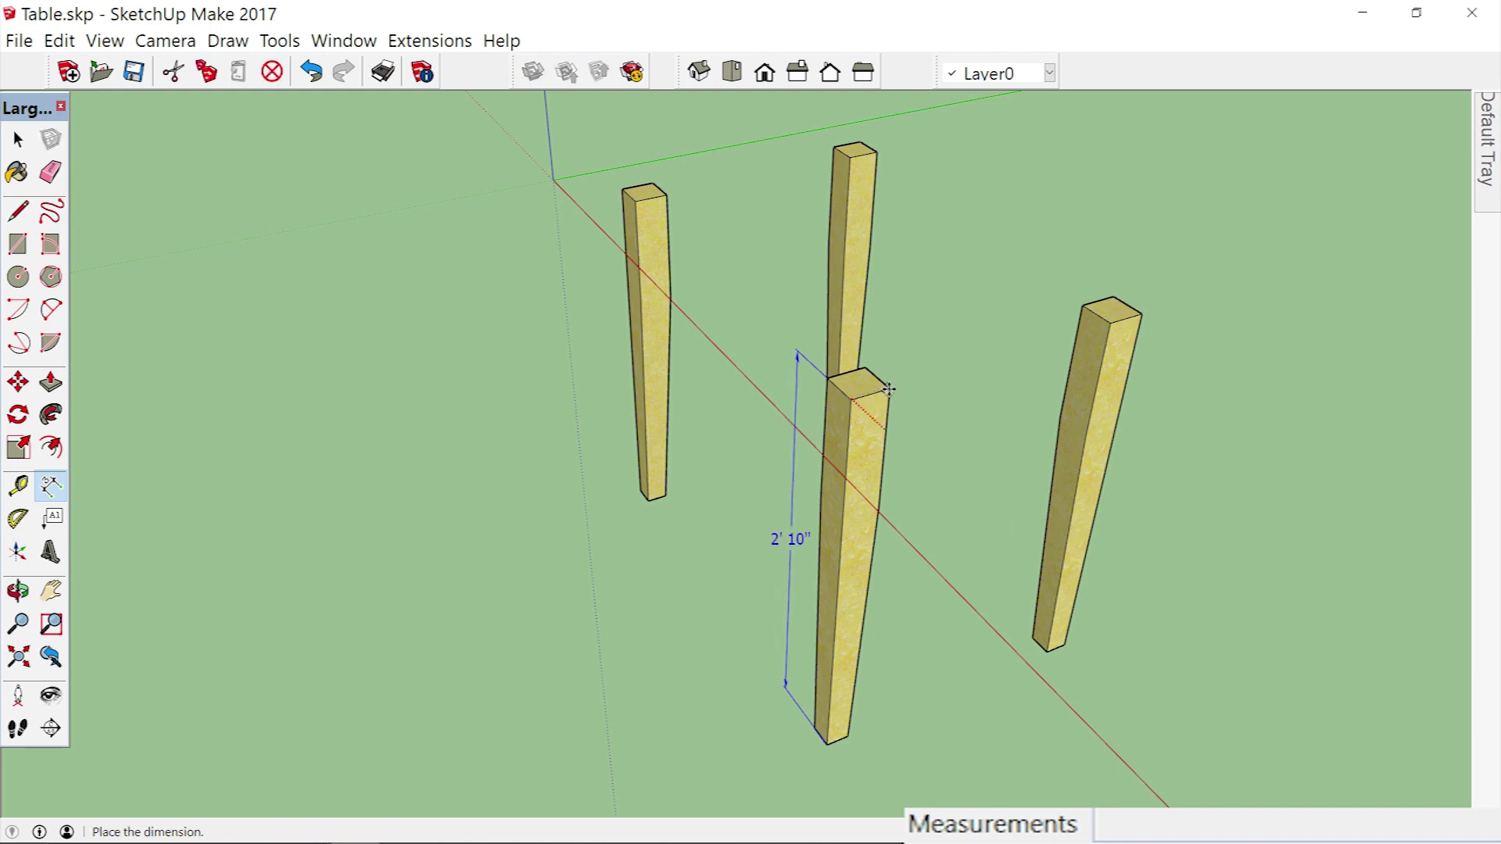
click(860, 396)
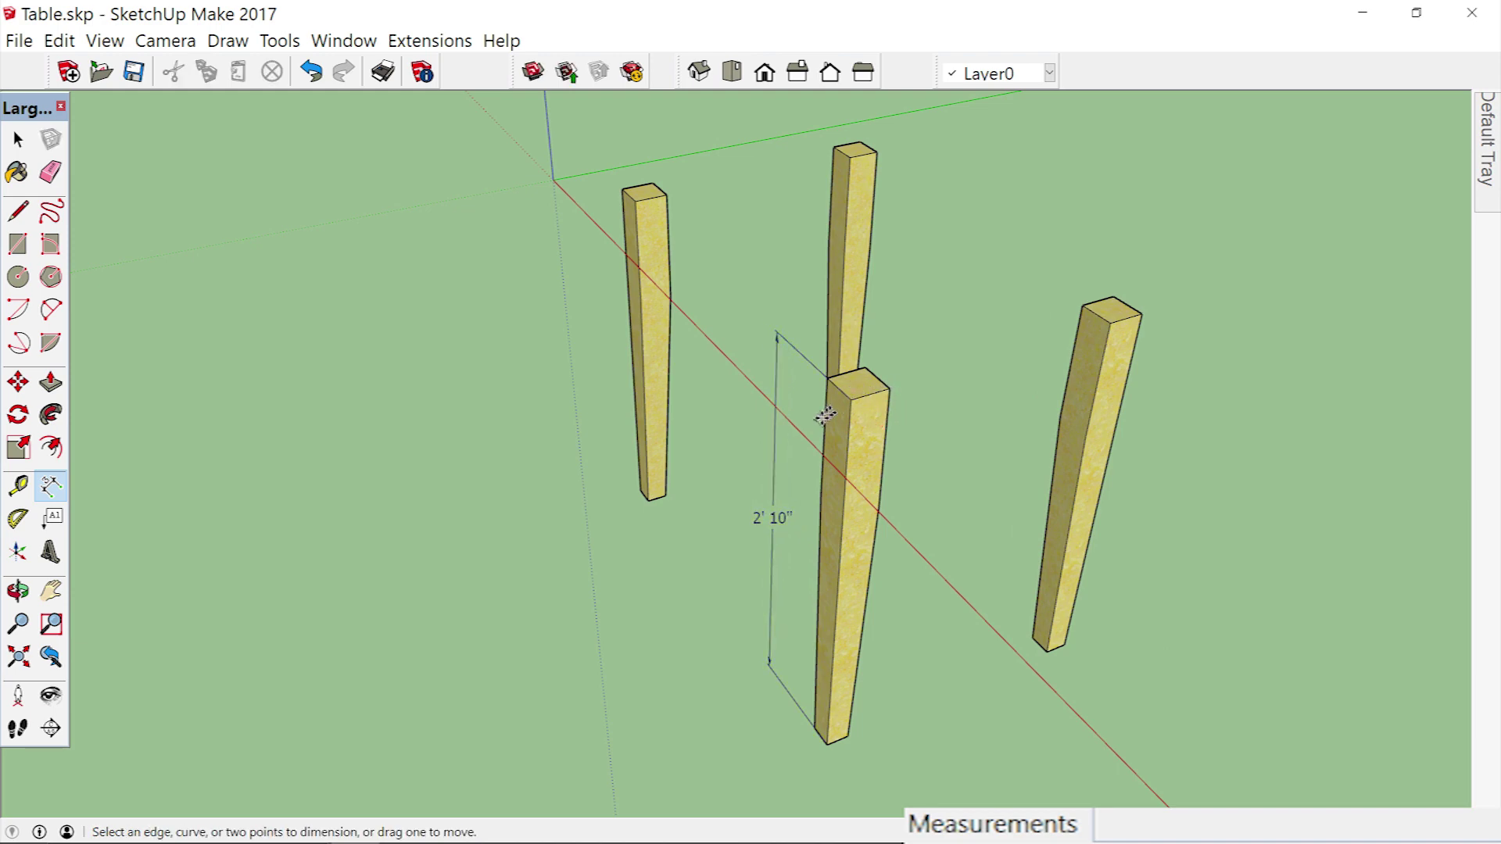
click(890, 390)
click(850, 400)
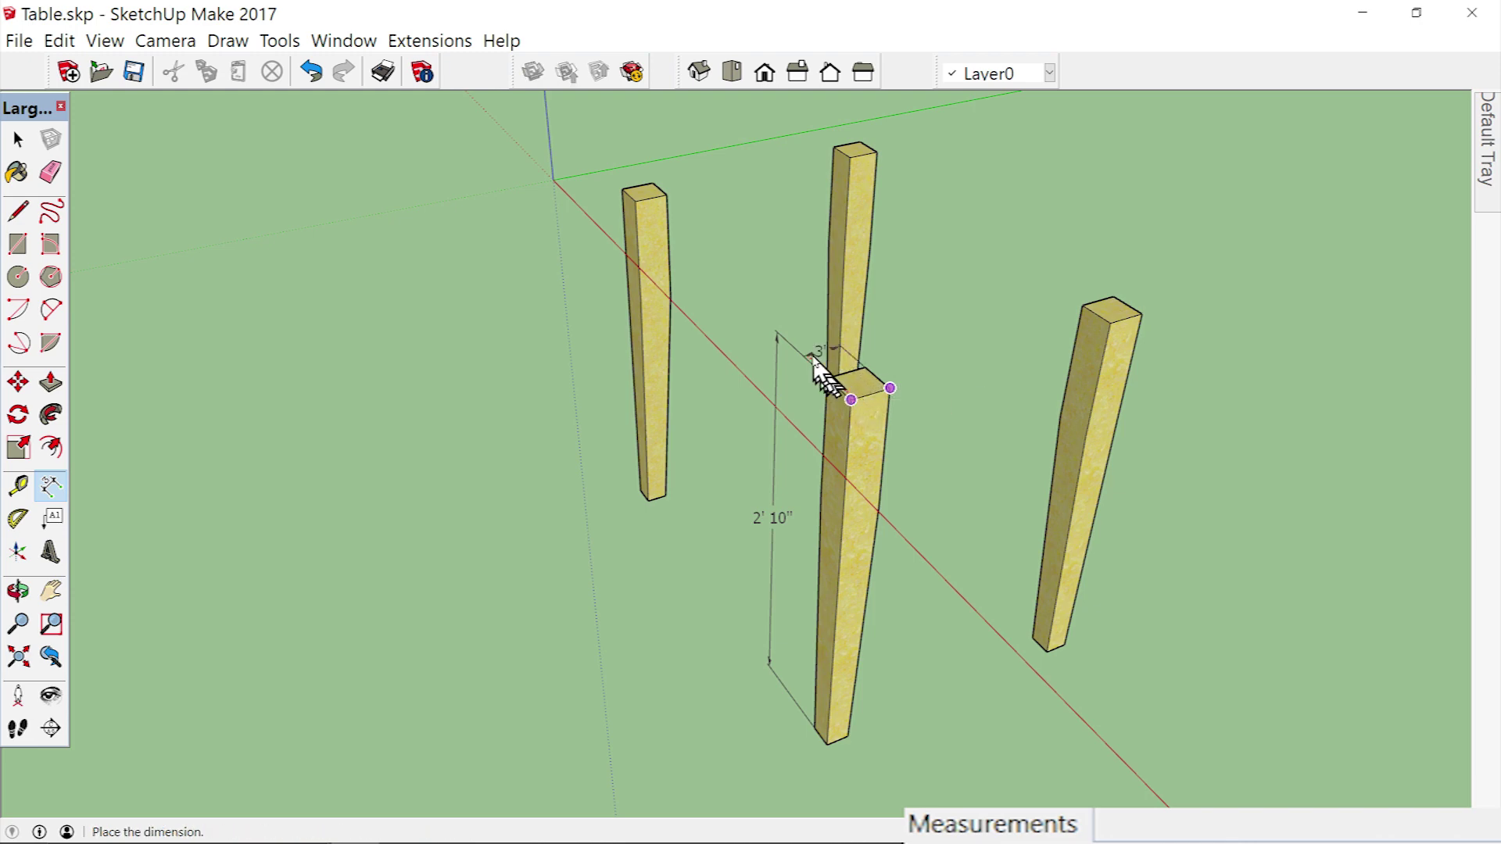
click(914, 490)
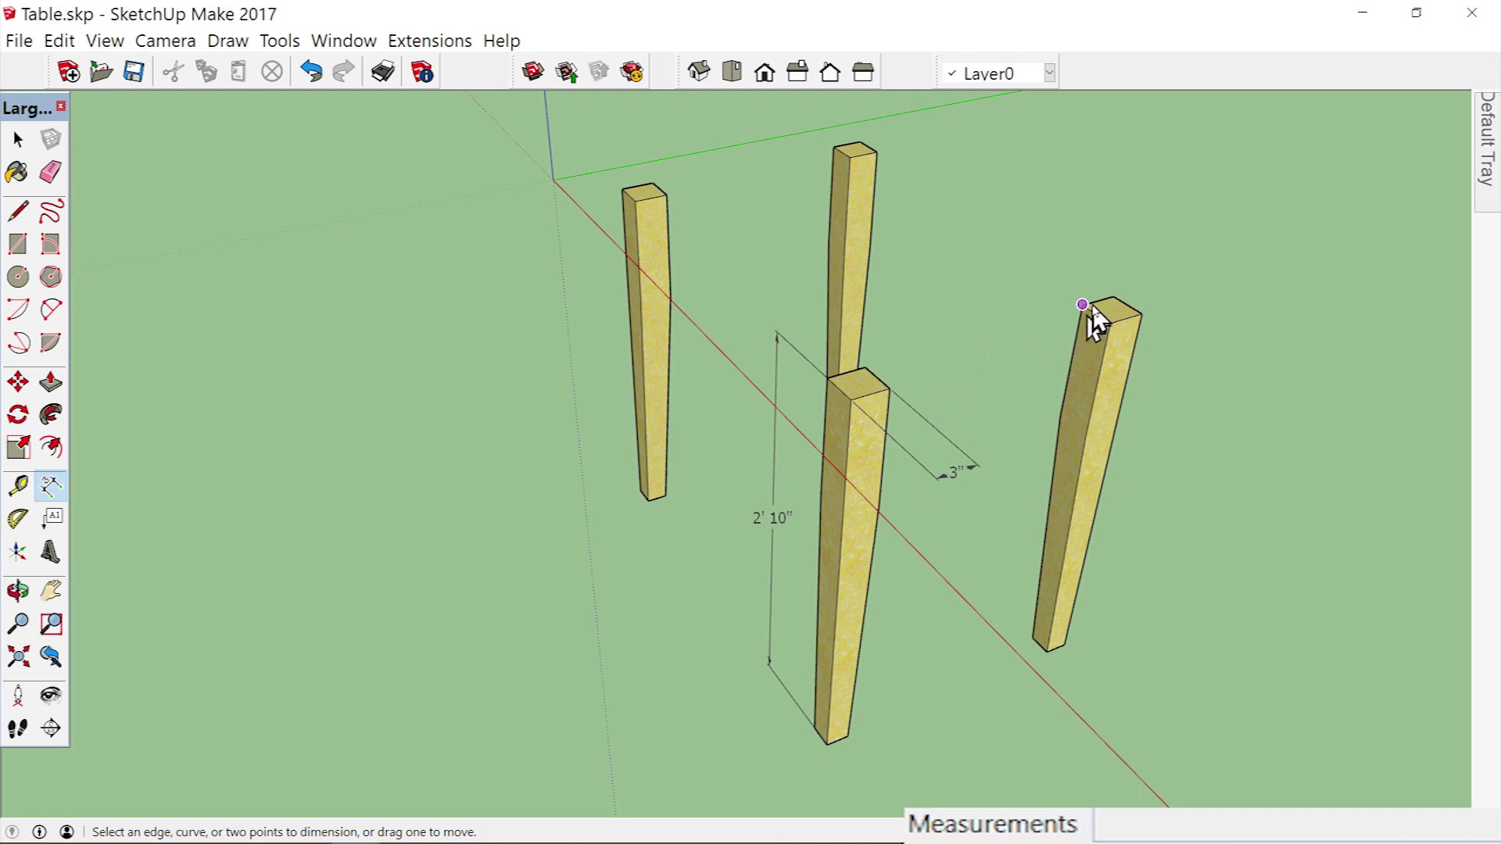
Dimension the adjacent top edge of the nearest leg, placing the dimension on the side of the leg's height dimension.
click(839, 386)
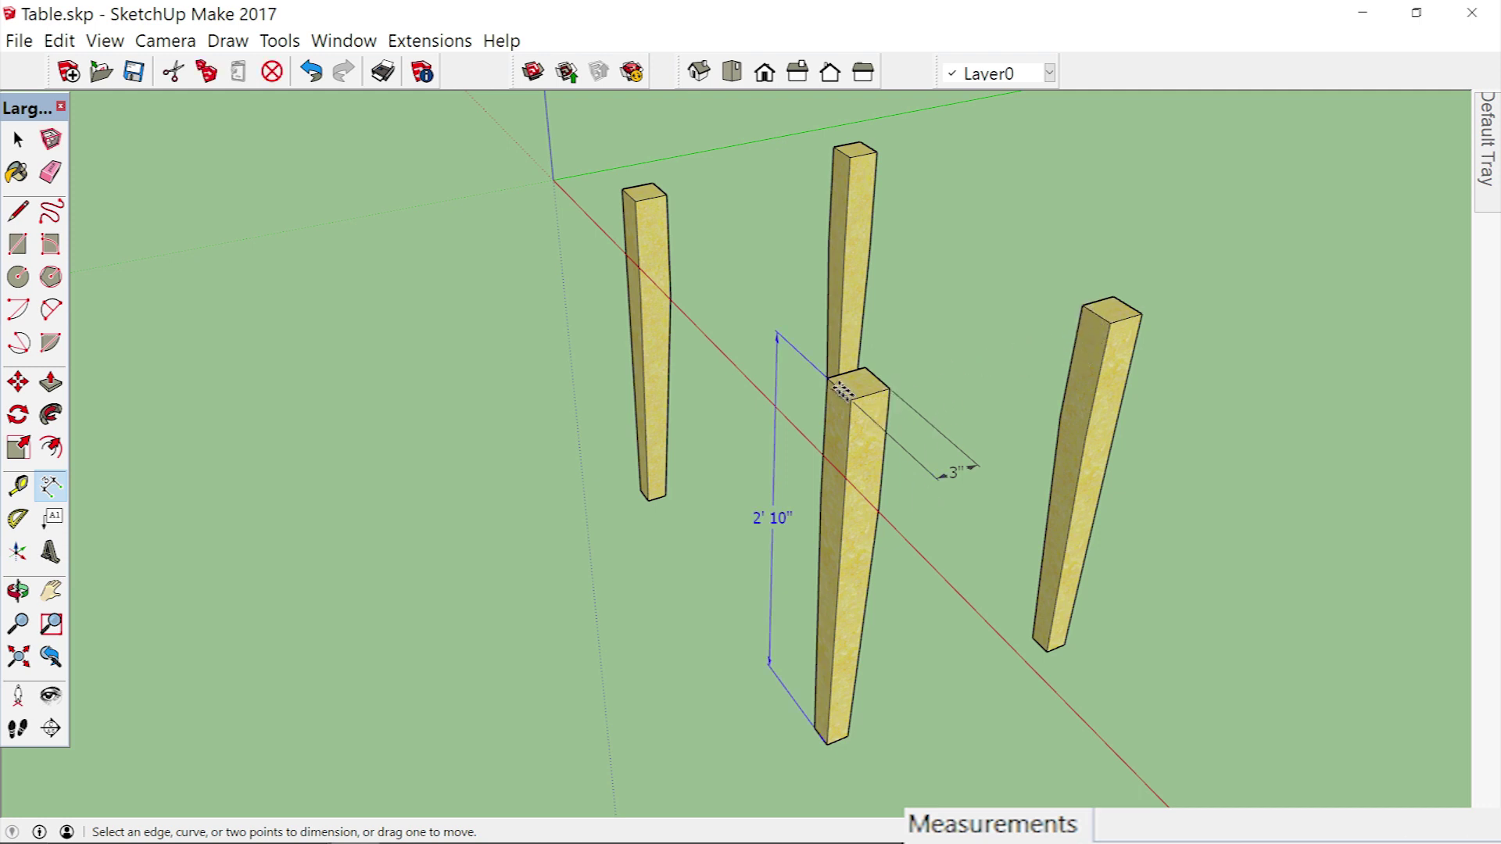
click(828, 379)
click(851, 401)
click(774, 461)
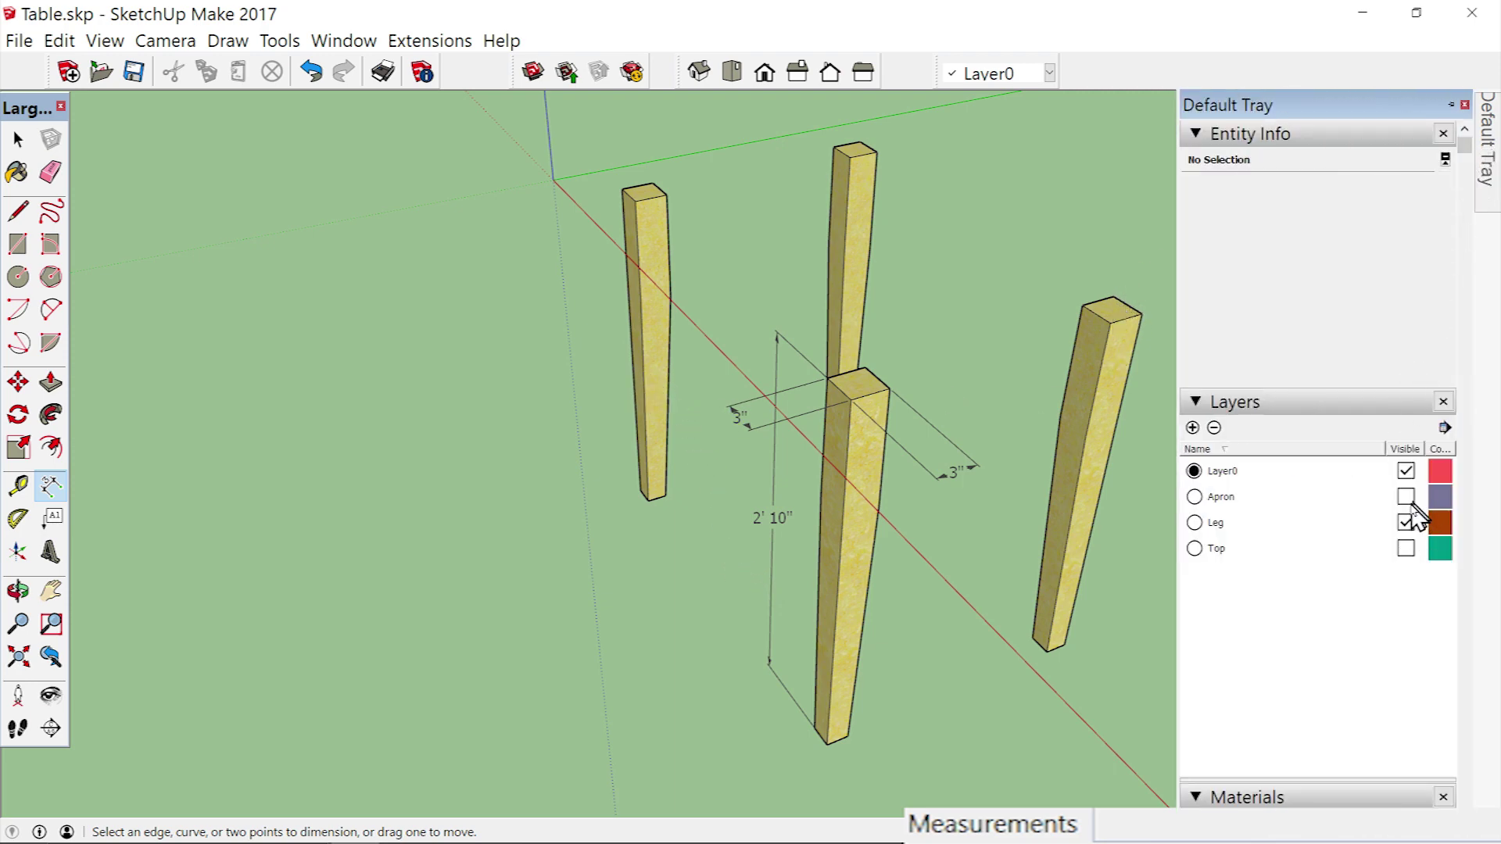
Show the Apron layer and dimension the length and height of the short apron board at the origin end.
click(1406, 496)
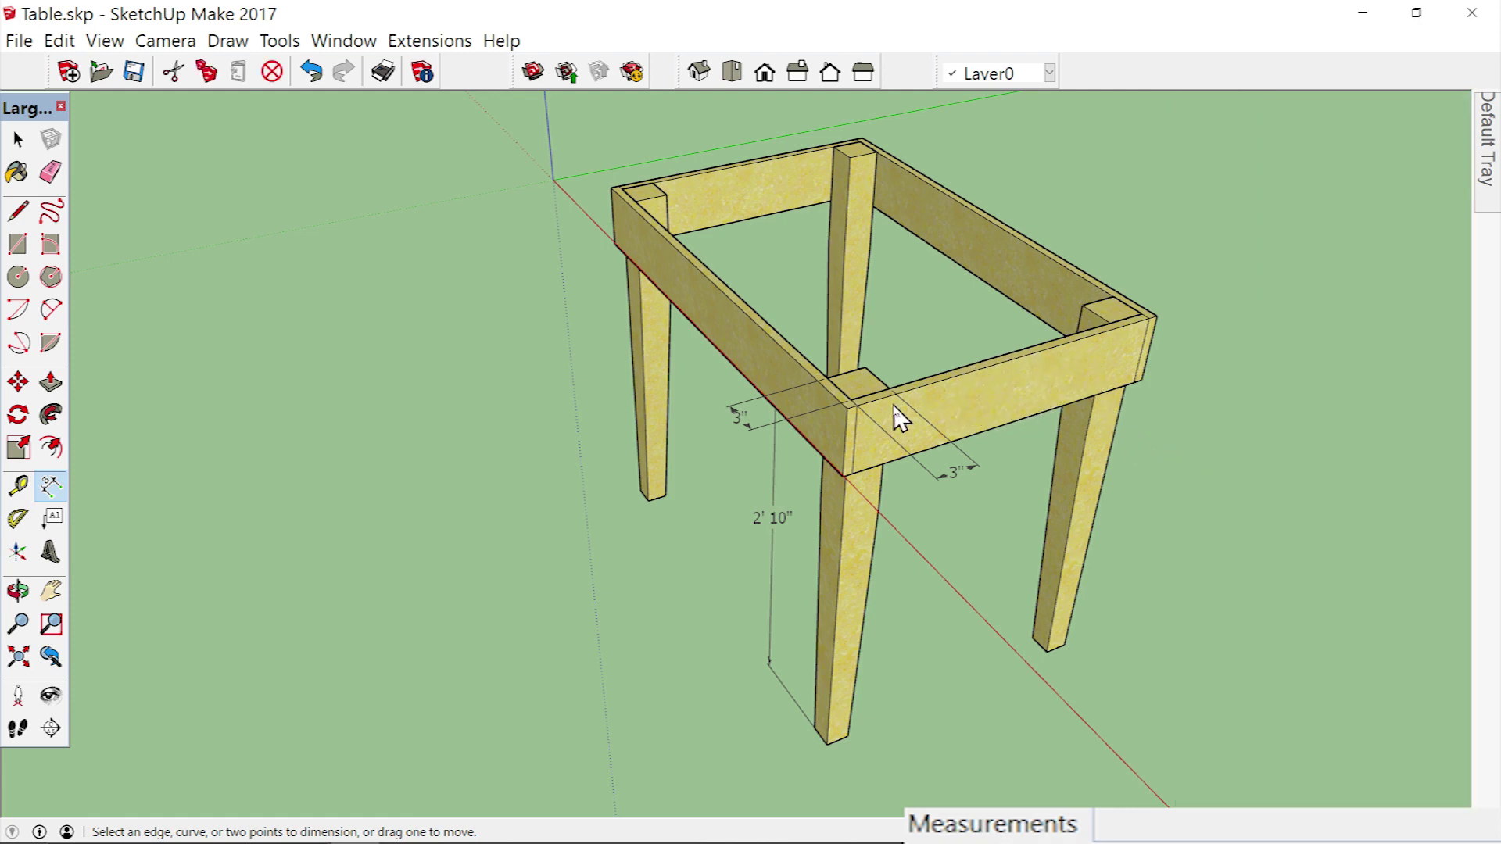
scroll(900, 420, up, 4)
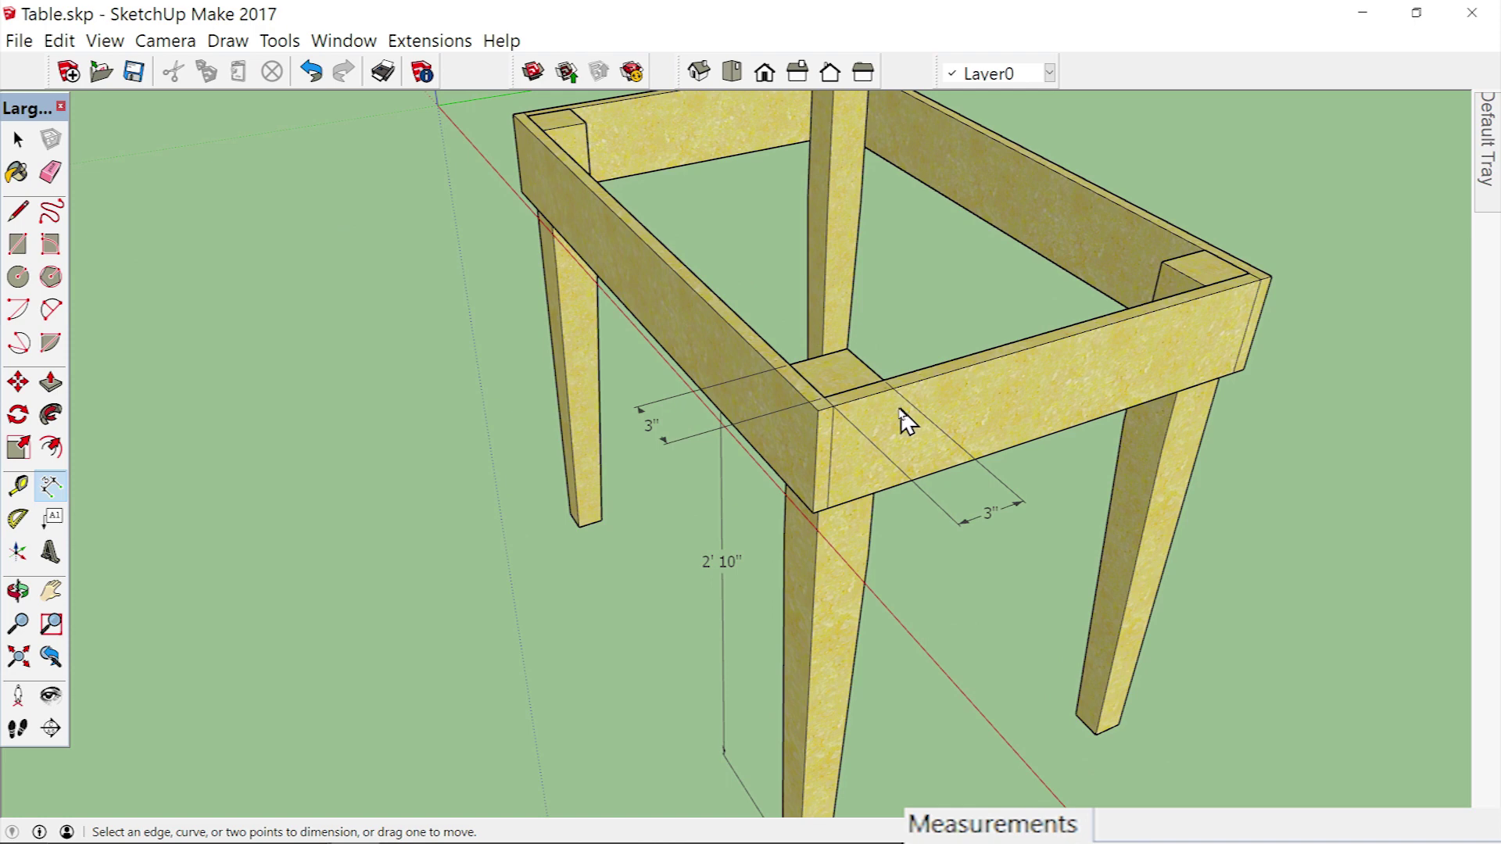
scroll(905, 401, down, 4)
mouse_move(840, 456)
middle_down()
mouse_move(1008, 461)
mouse_move(844, 467)
middle_up()
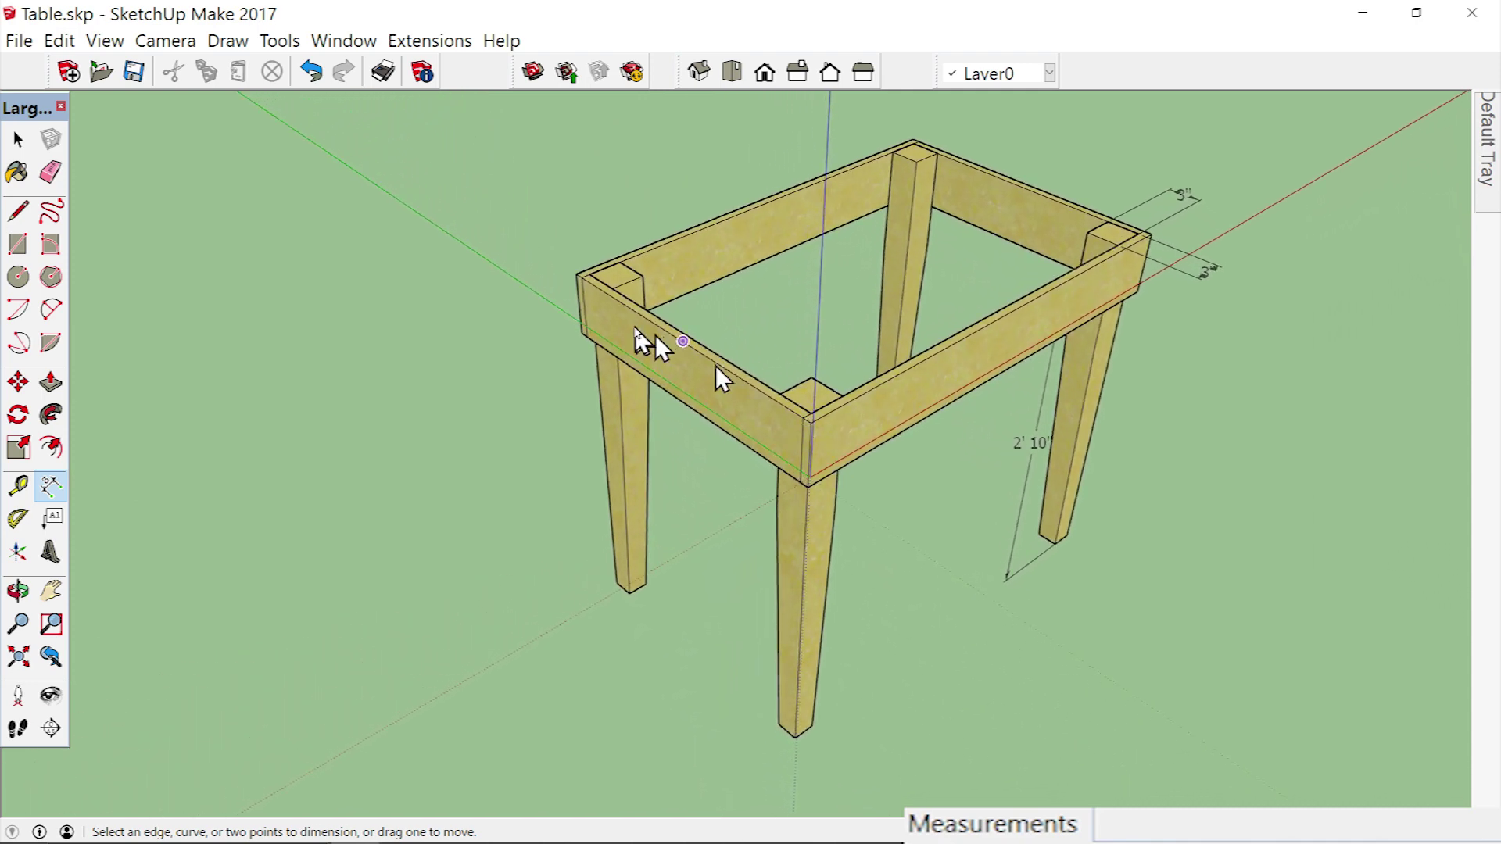
scroll(594, 301, up, 2)
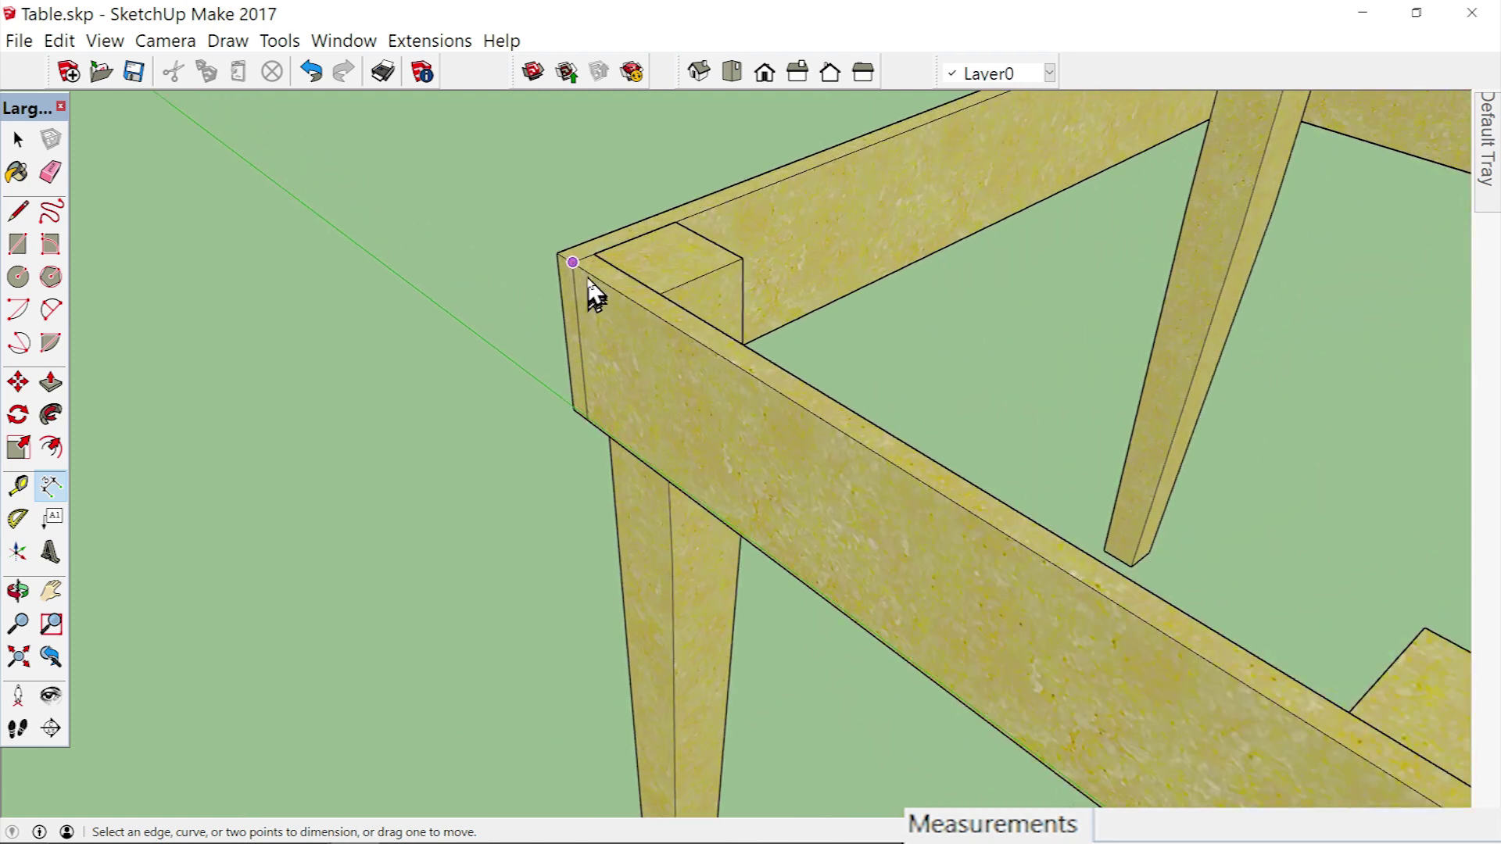
click(573, 262)
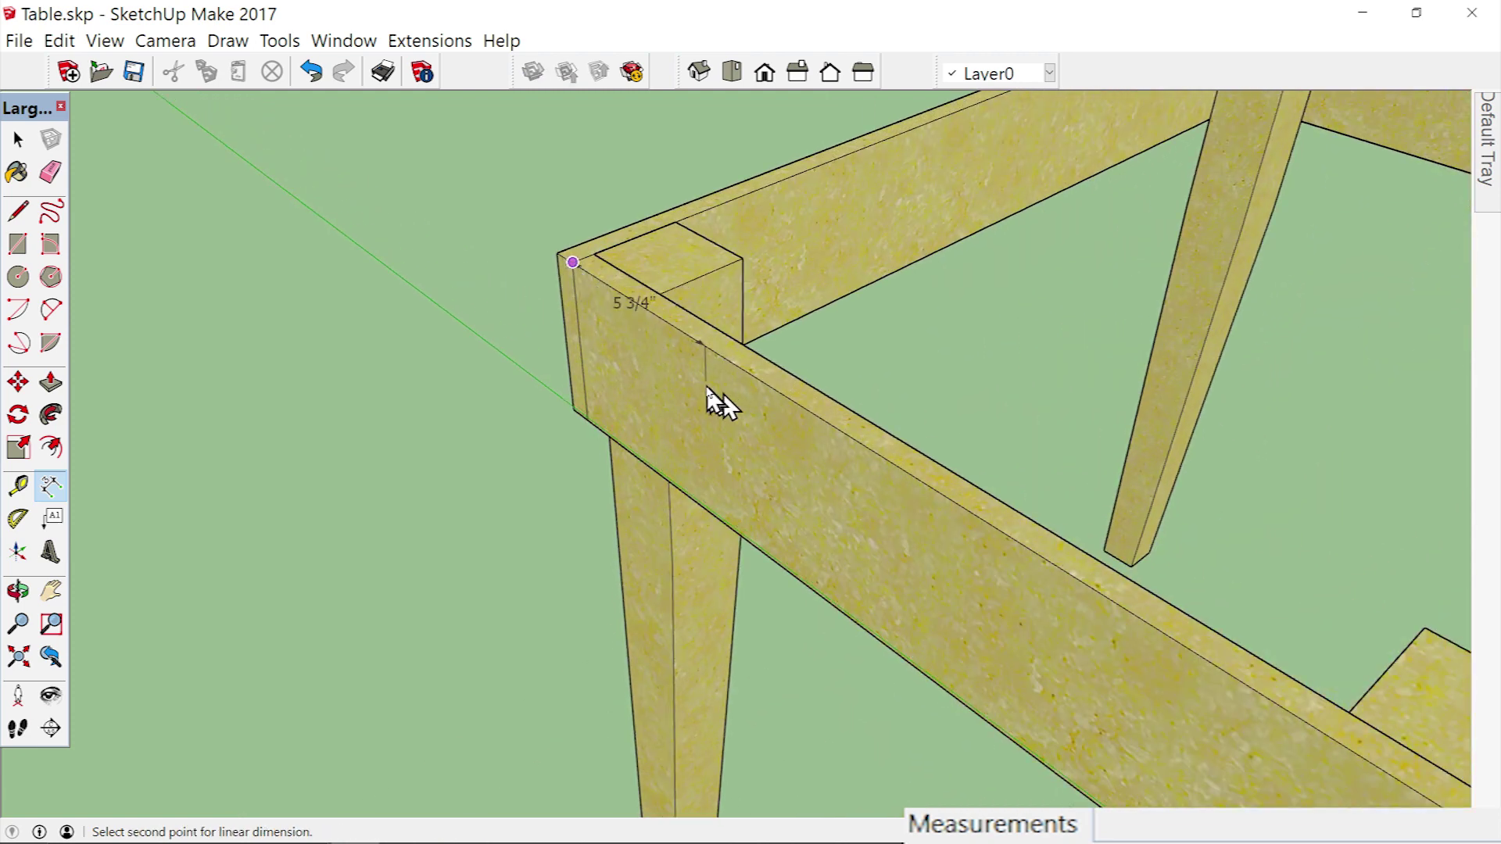
scroll(680, 396, down, 3)
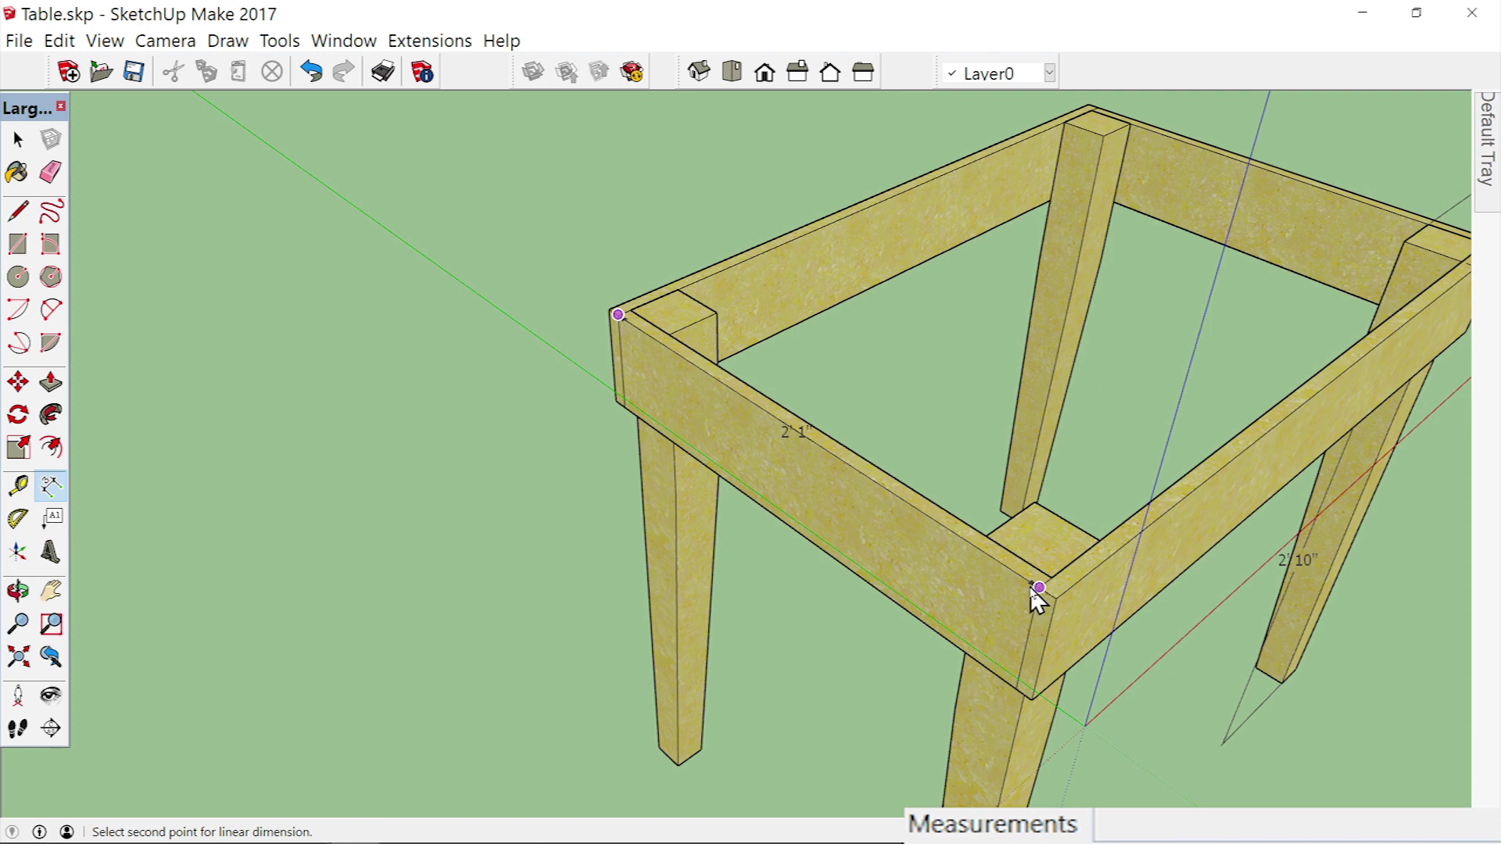
click(1036, 589)
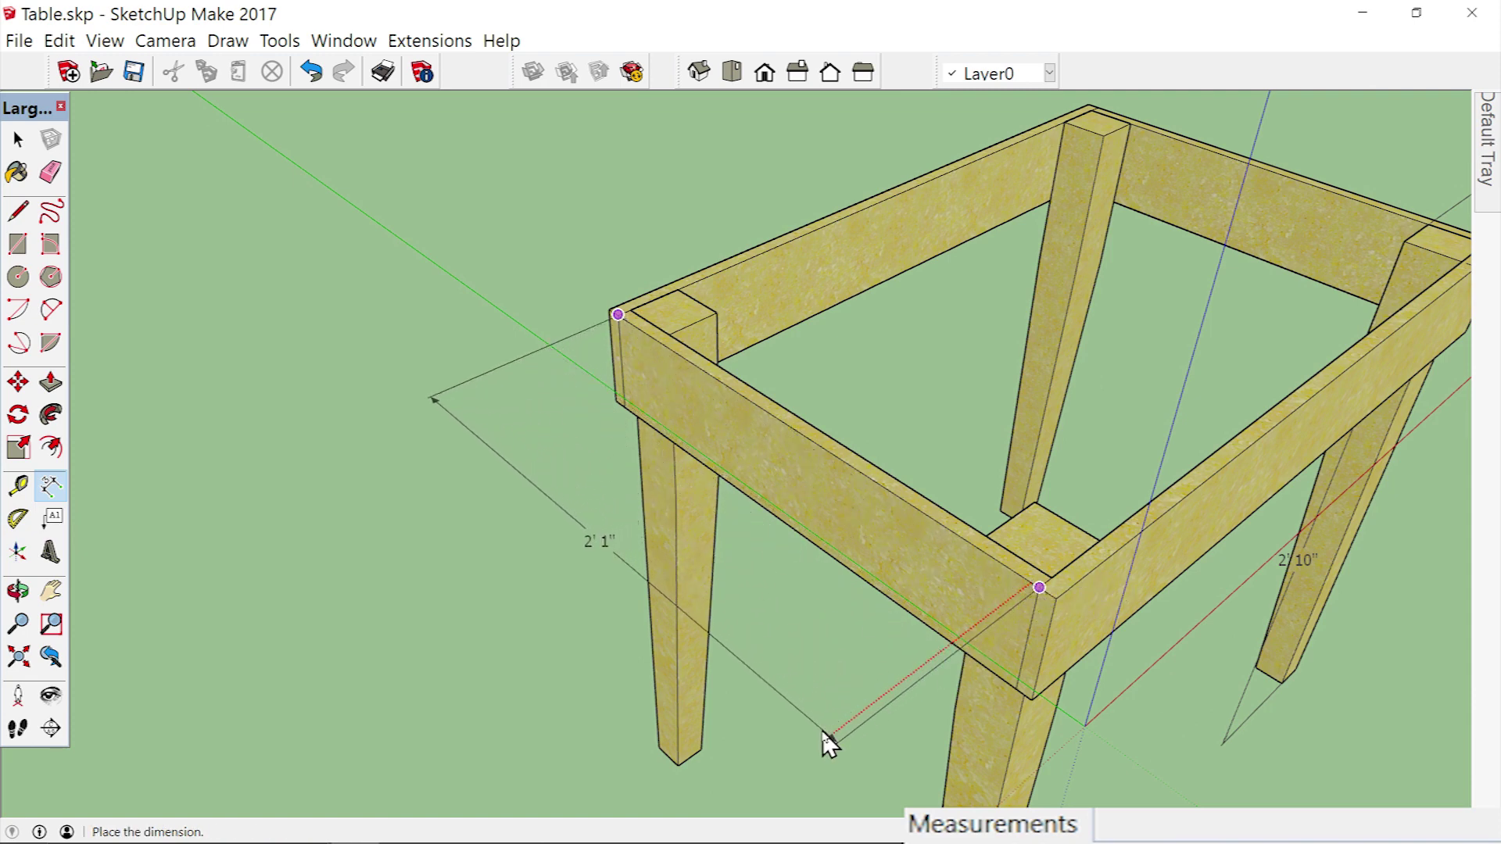
click(829, 745)
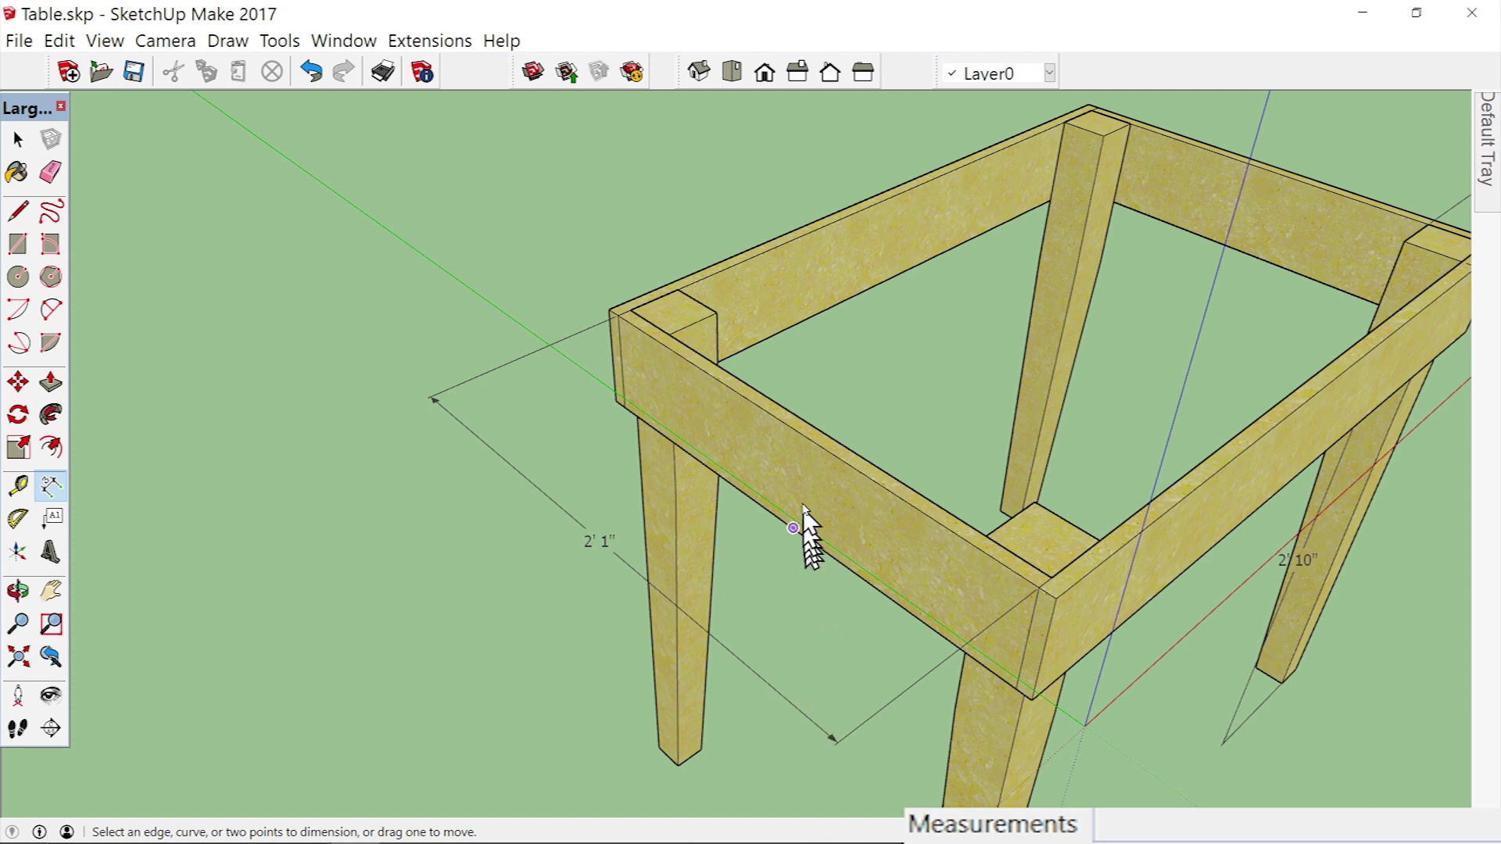
click(1039, 587)
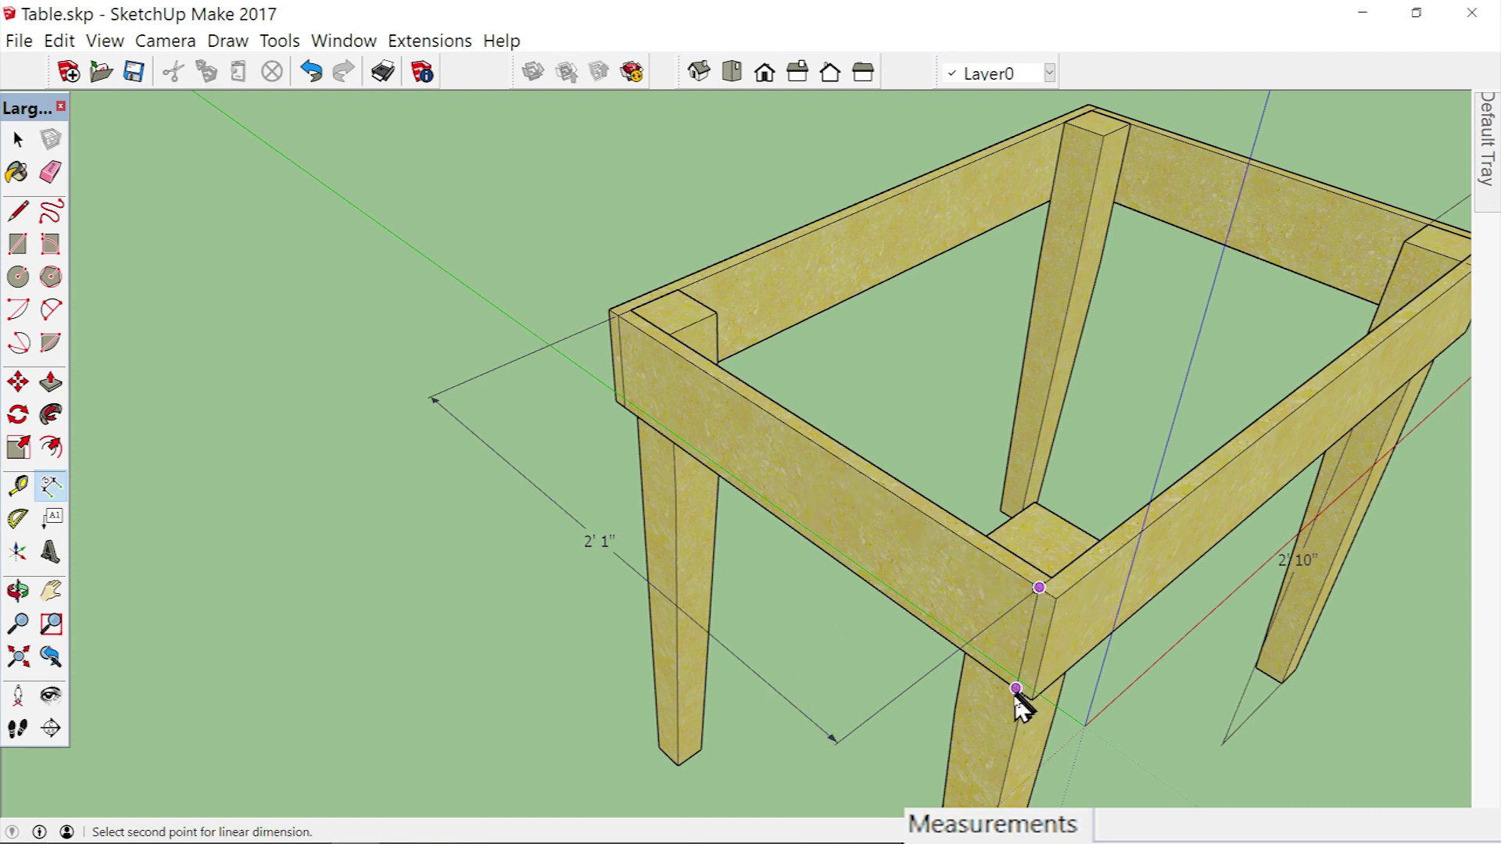
click(1177, 791)
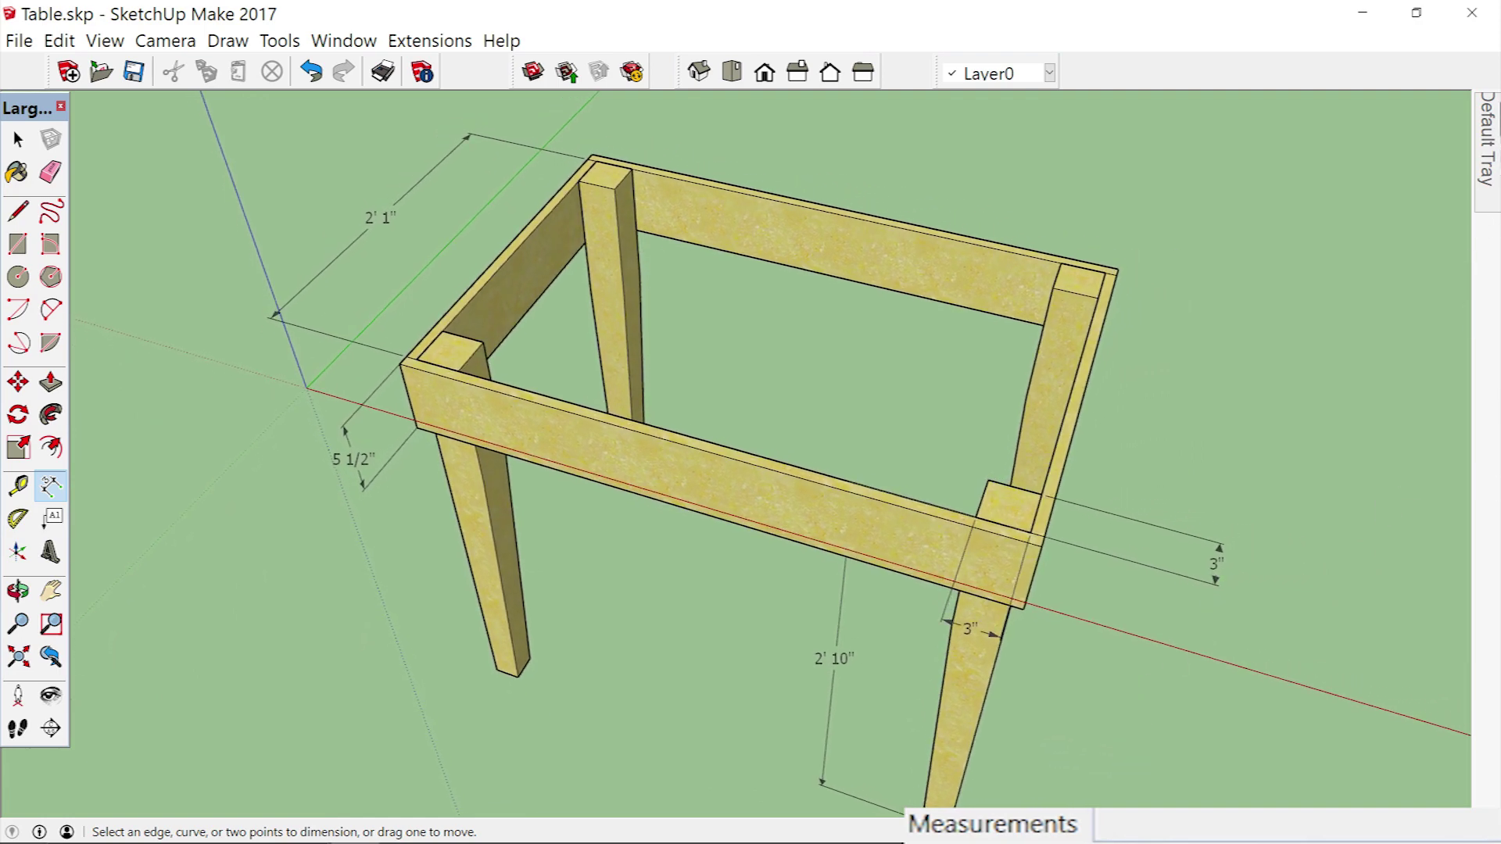
Show the Top layer and dimension the middle board's width at the table's short end, placing it outside the tabletop.
mouse_move(1489, 121)
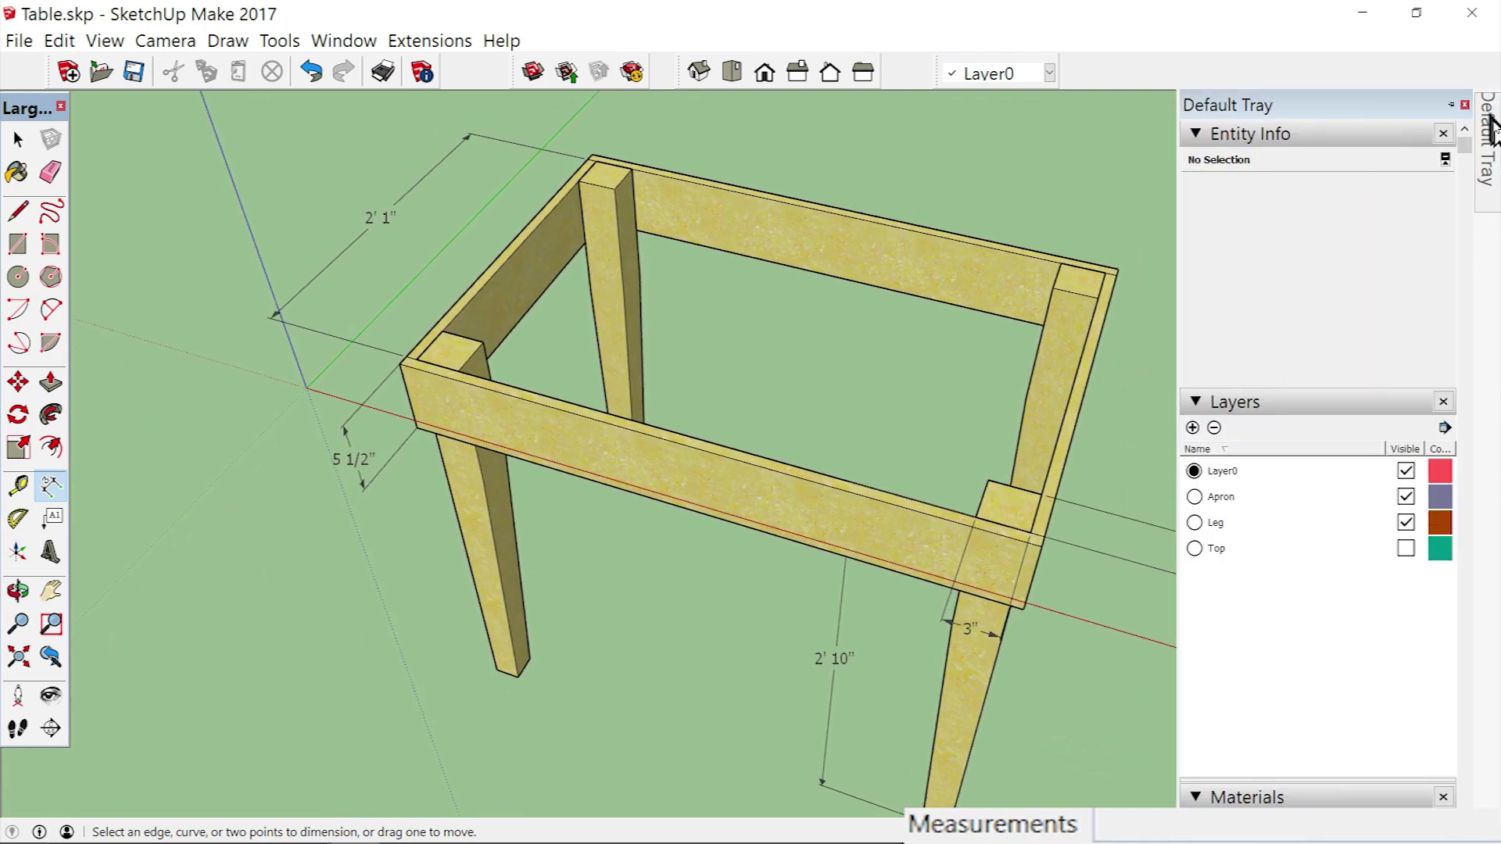
click(1405, 549)
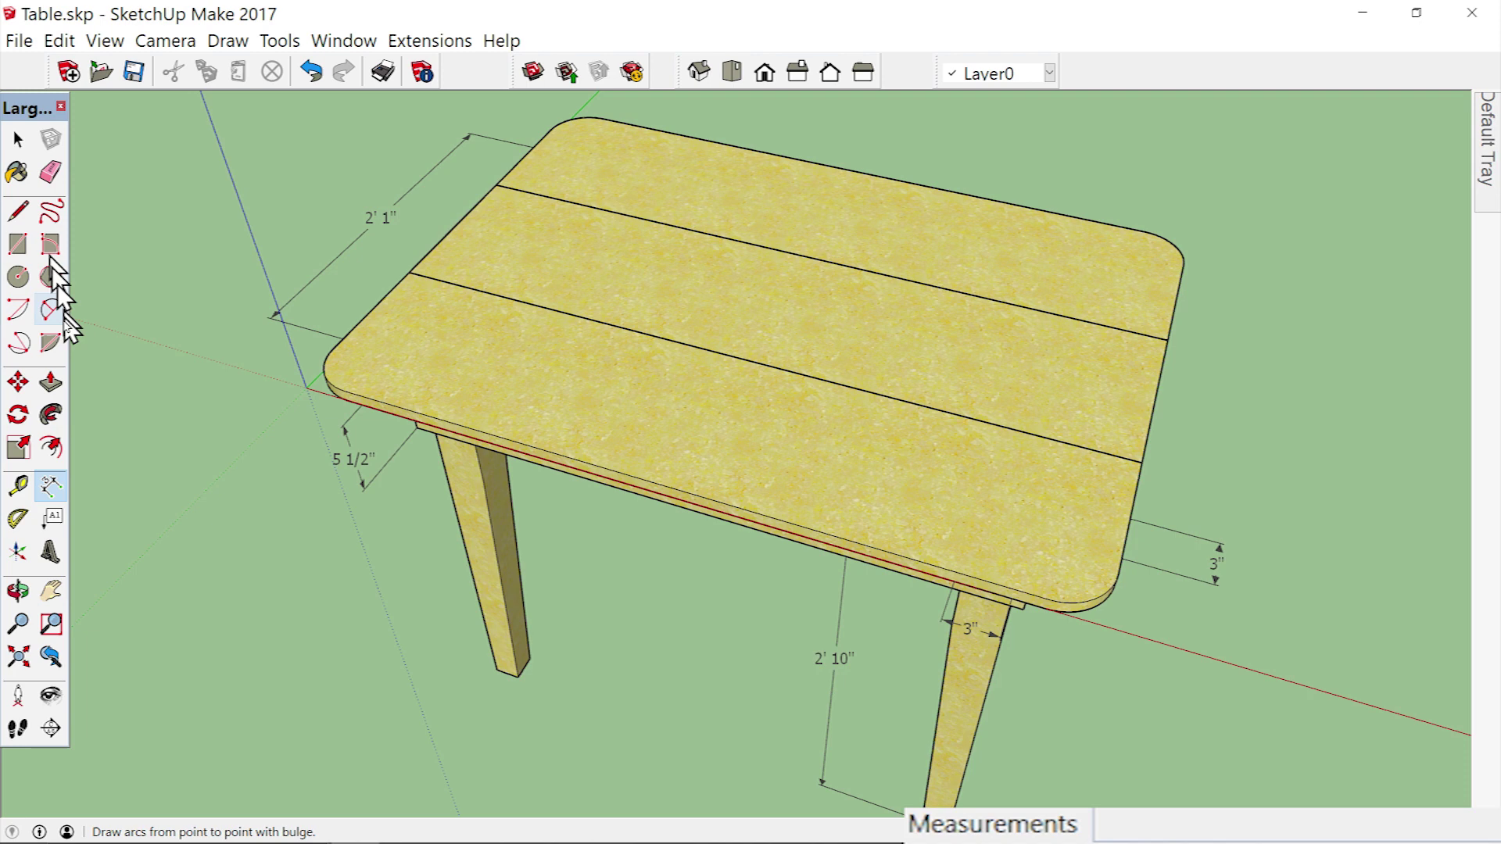
click(742, 358)
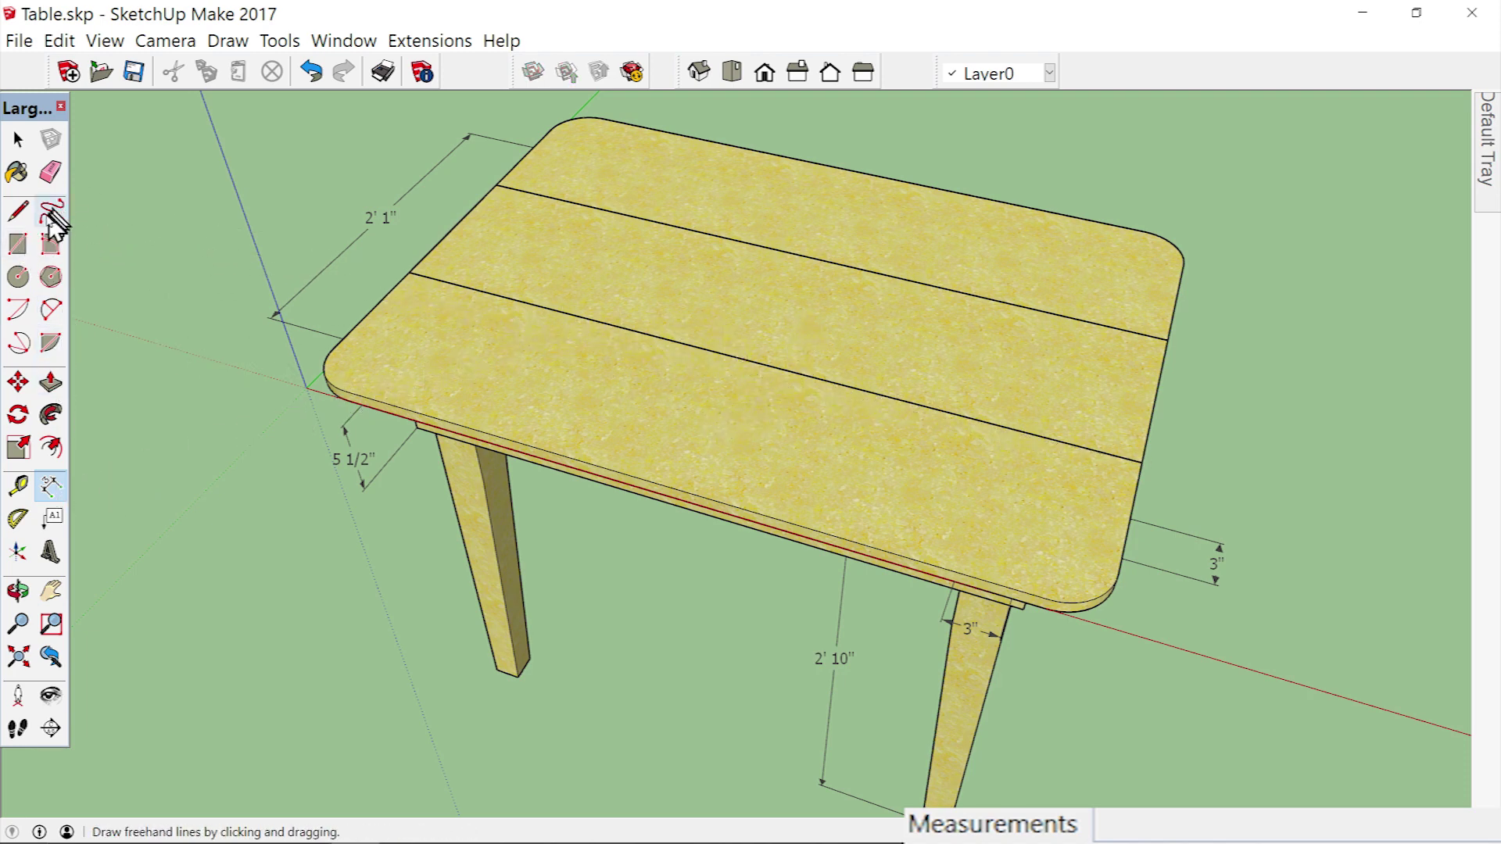
click(16, 142)
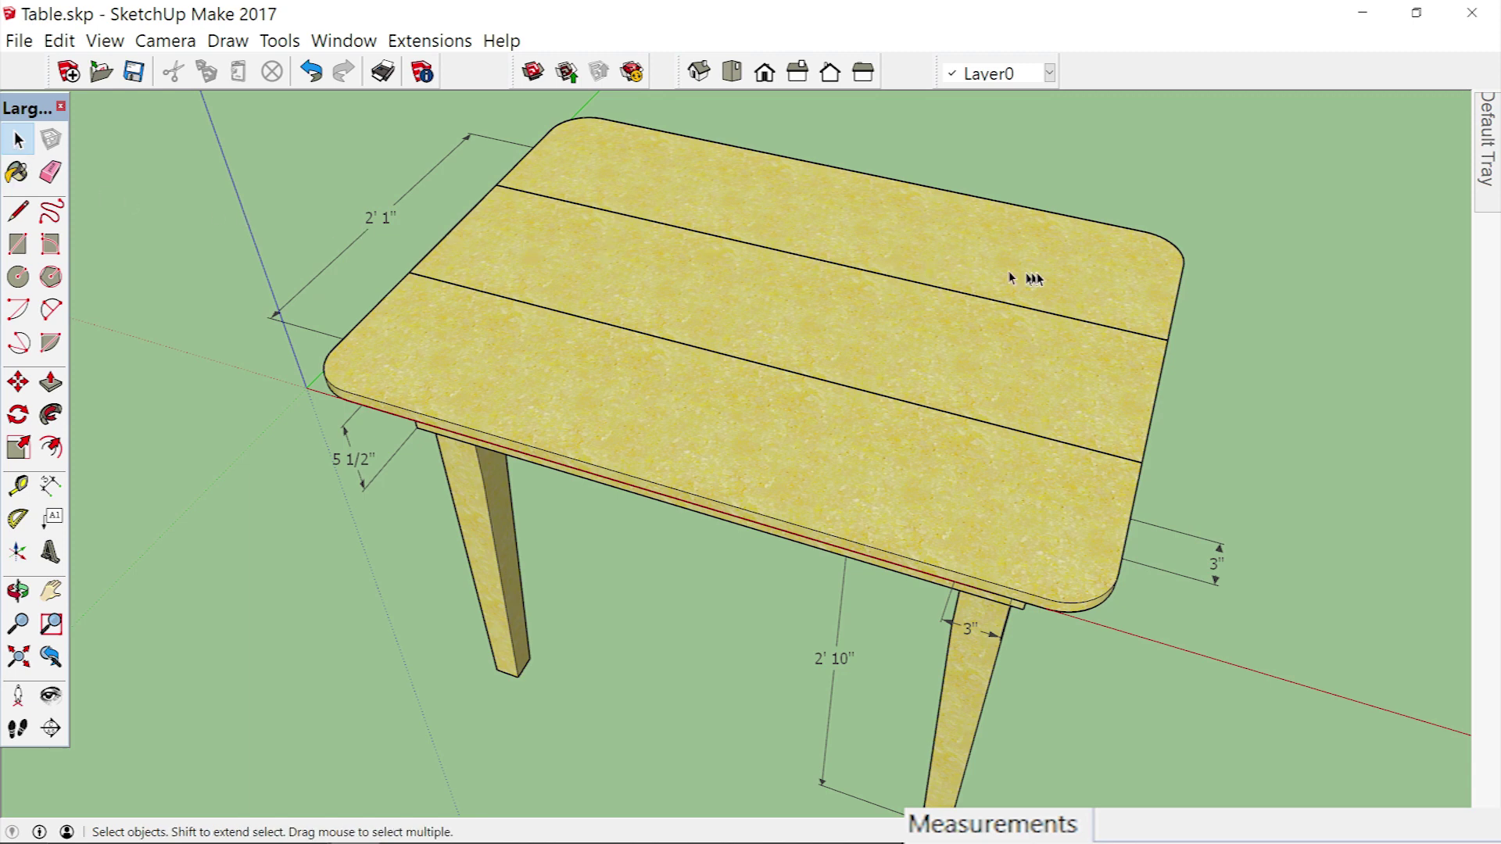
click(50, 486)
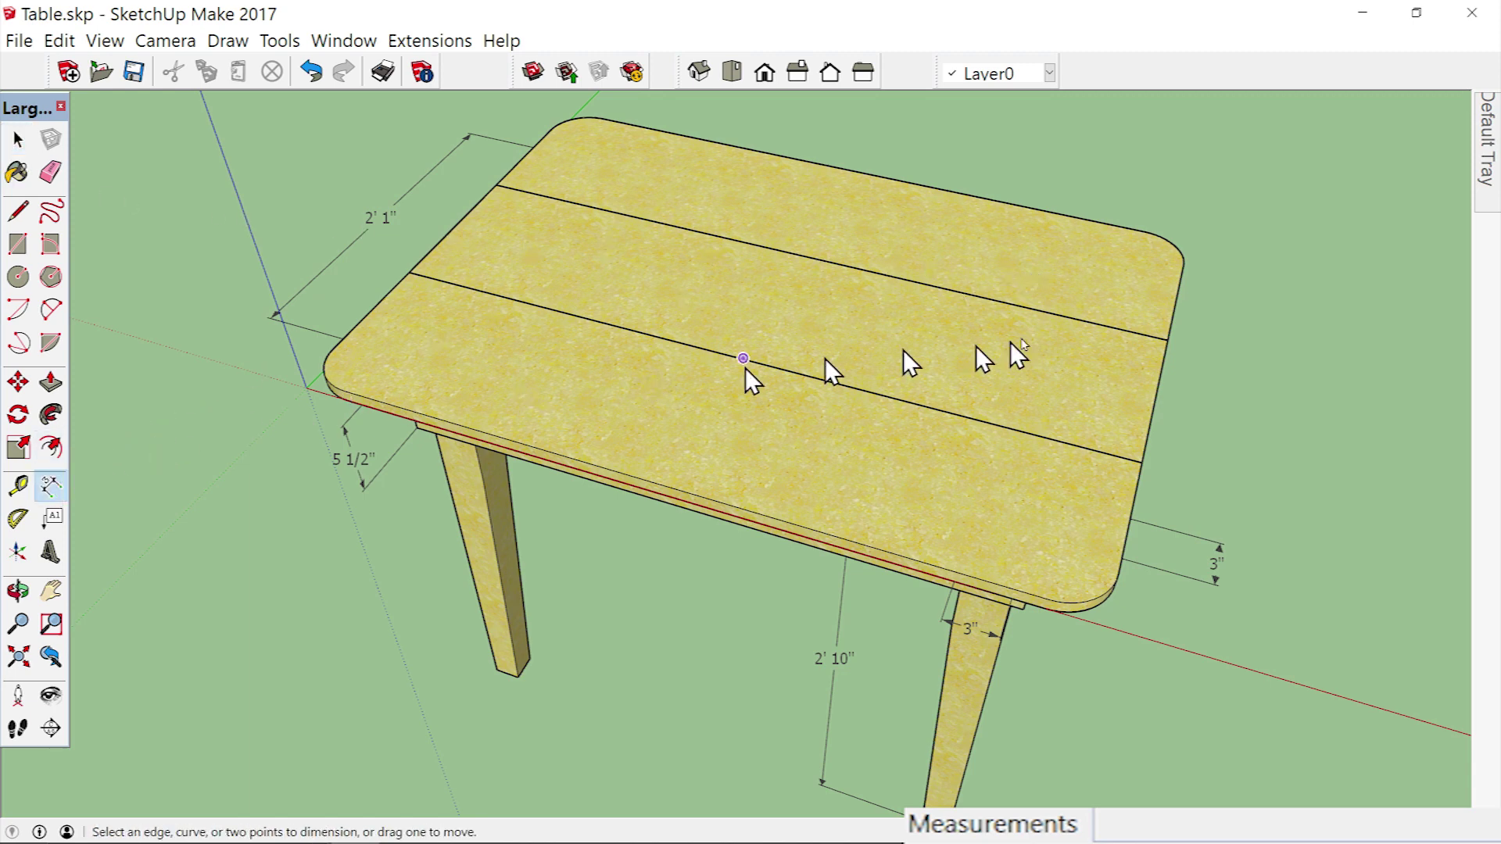
click(1168, 341)
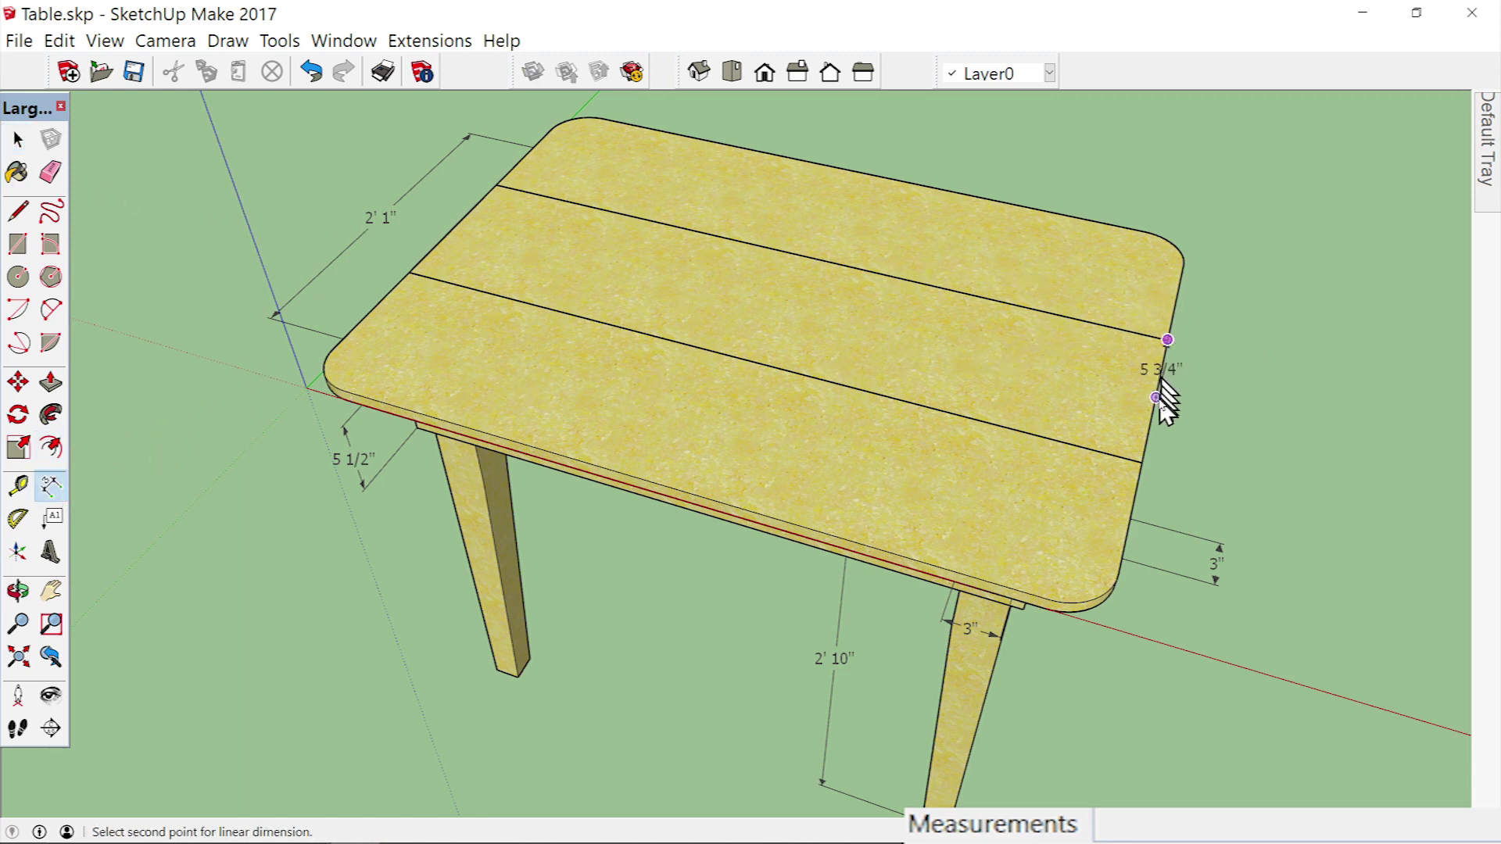
click(1141, 462)
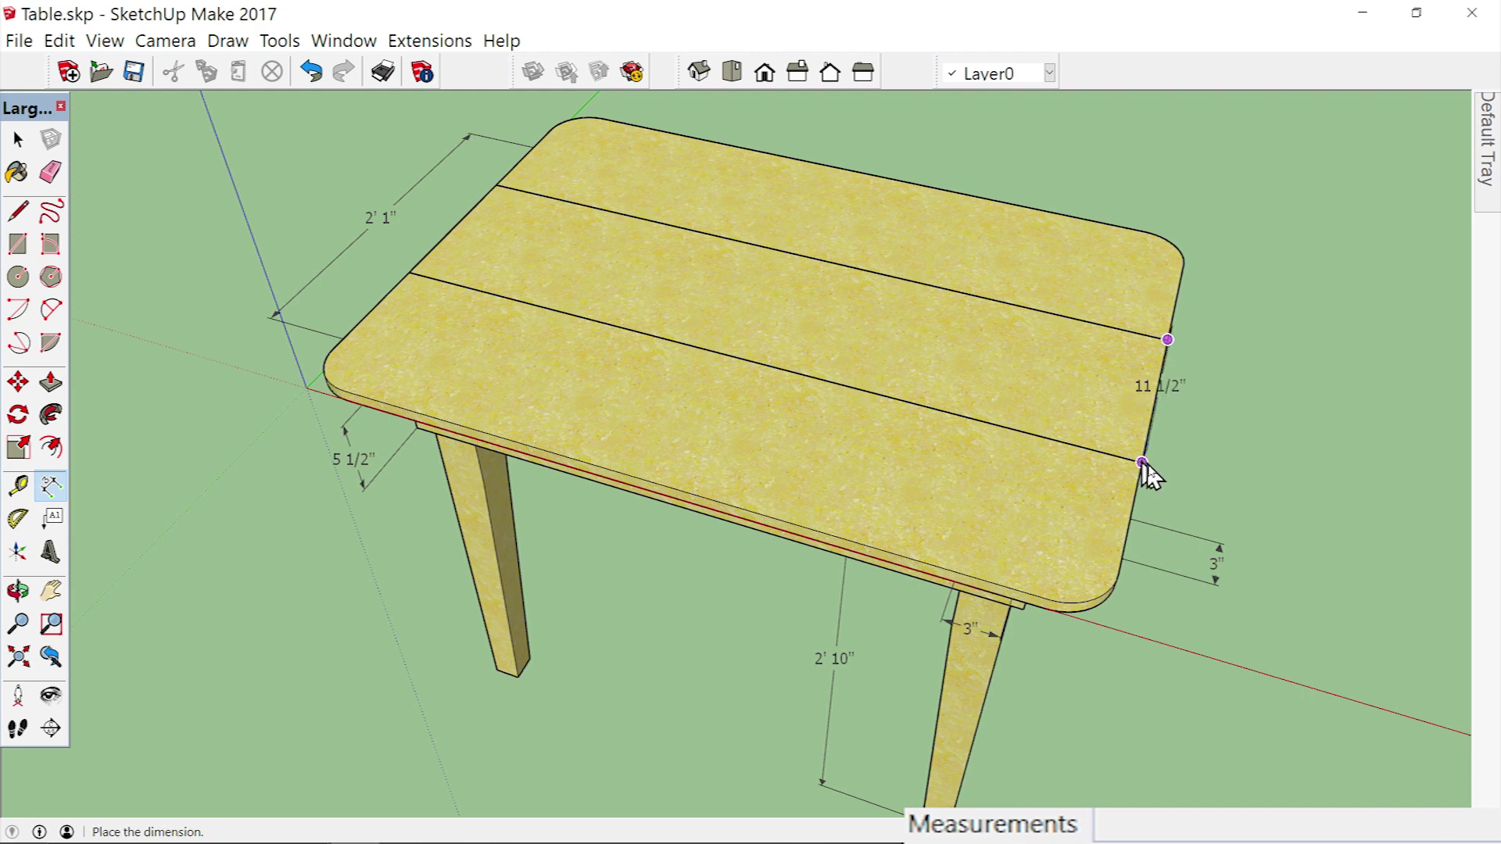
click(1281, 504)
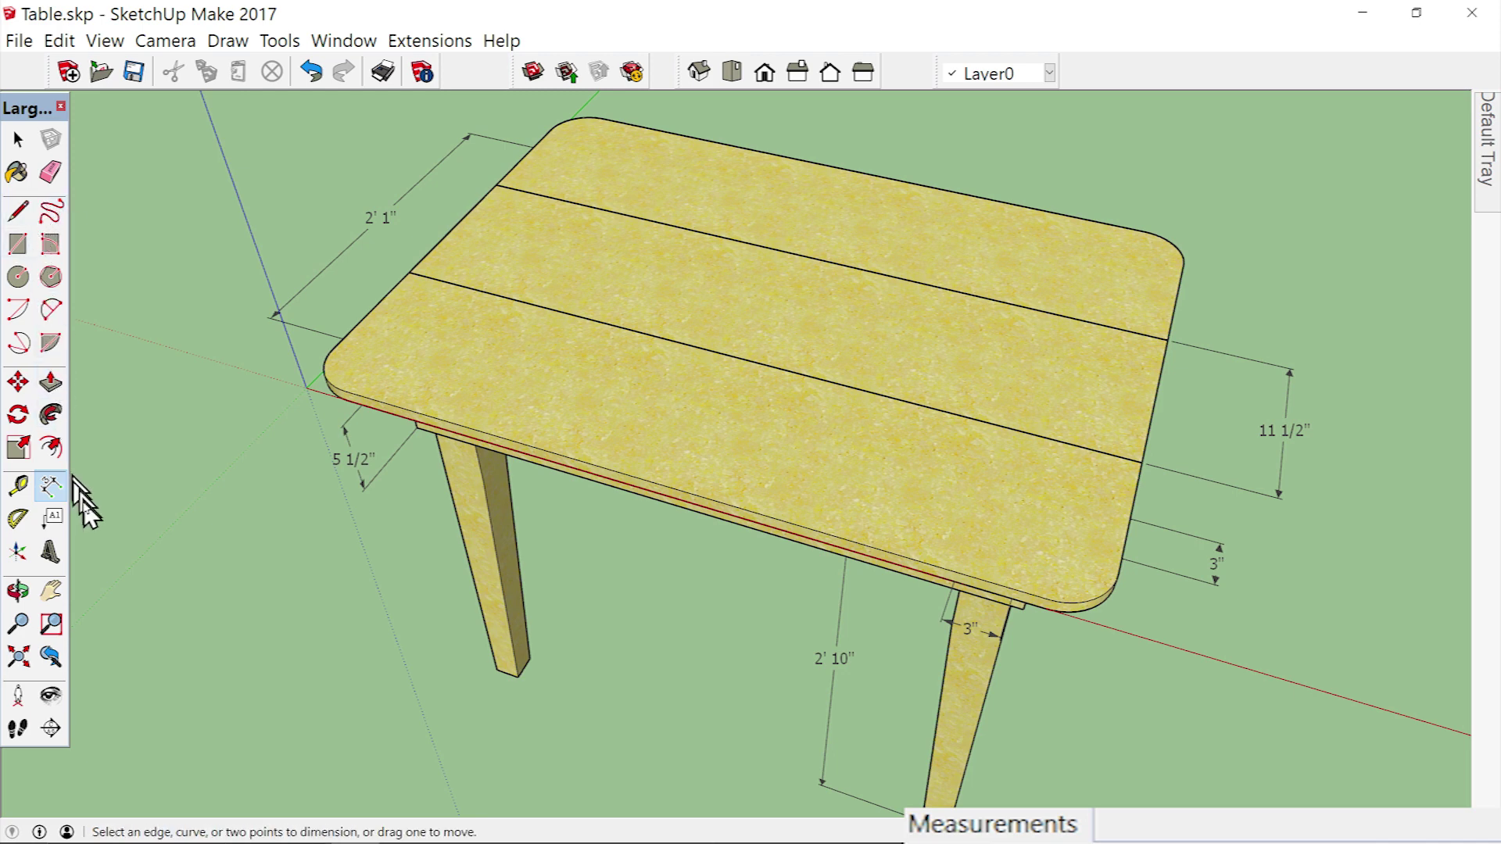
Dimension the tabletop's length between the end midpoints of the middle board, placing it beyond the far long edge.
click(454, 226)
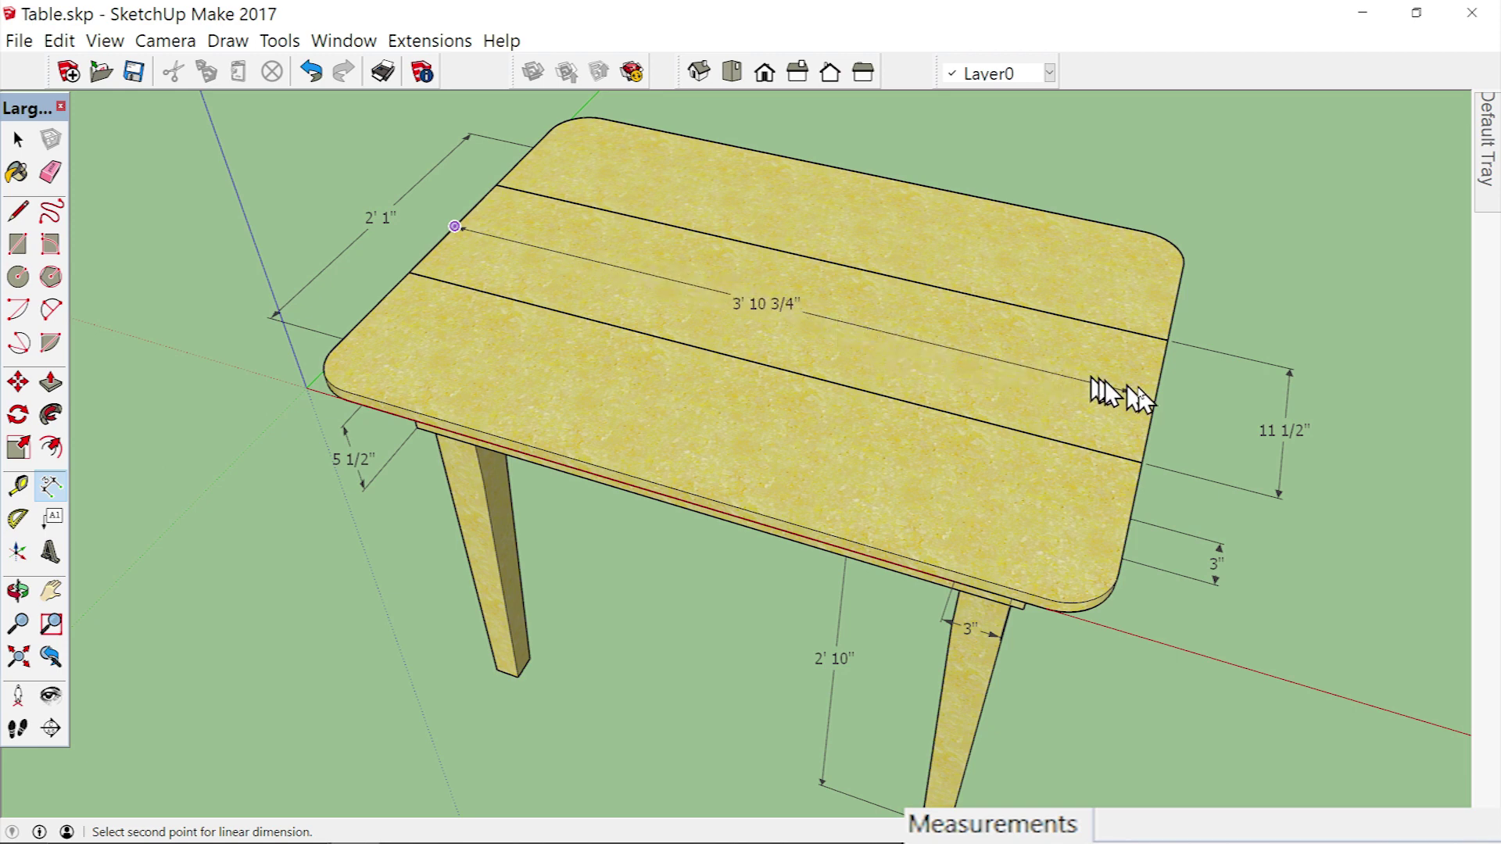
click(1157, 398)
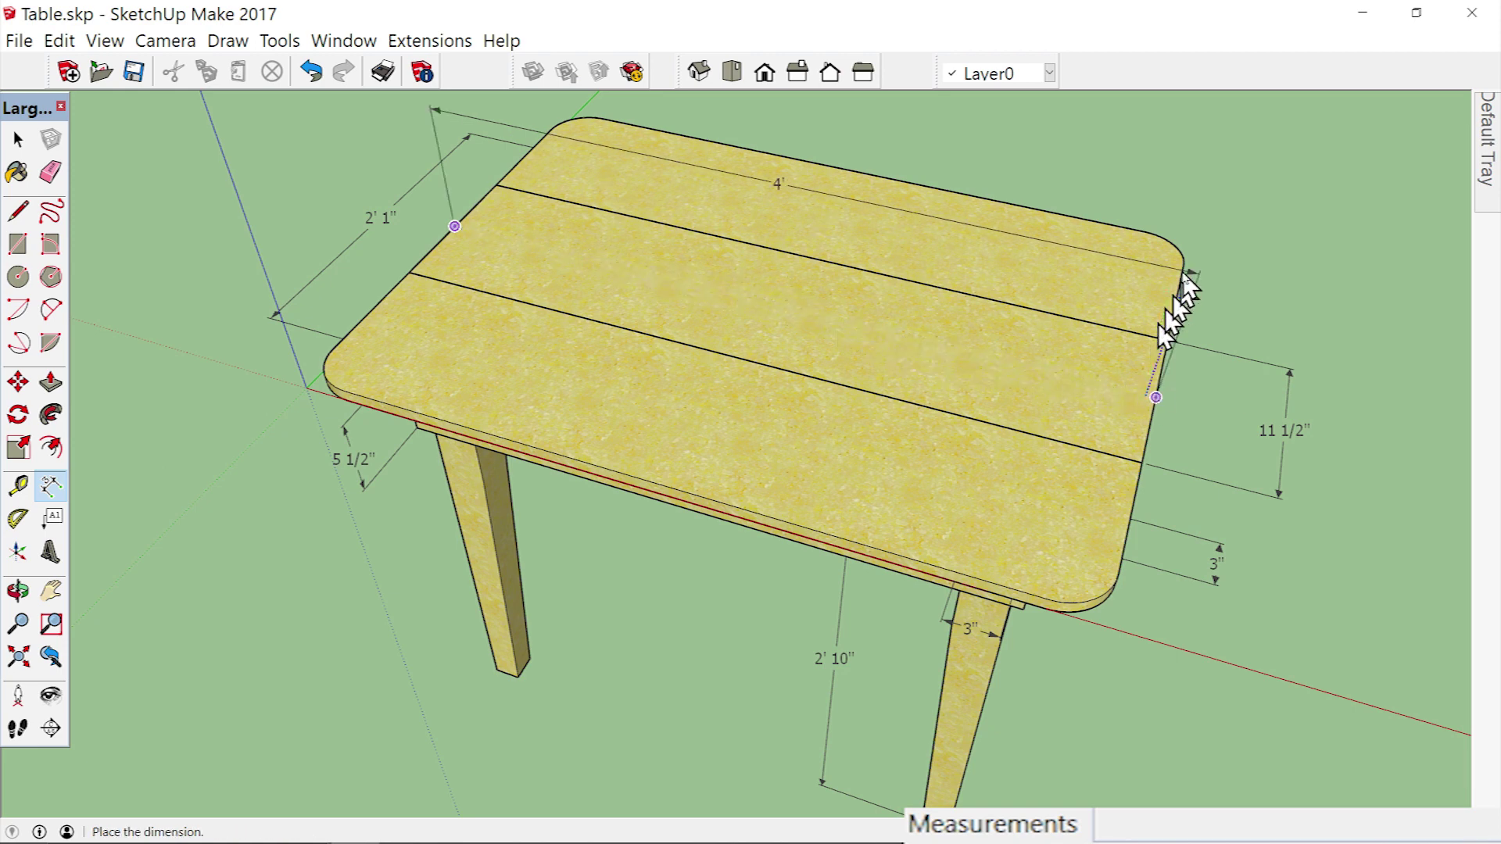
click(1162, 177)
scroll(1142, 209, down, 2)
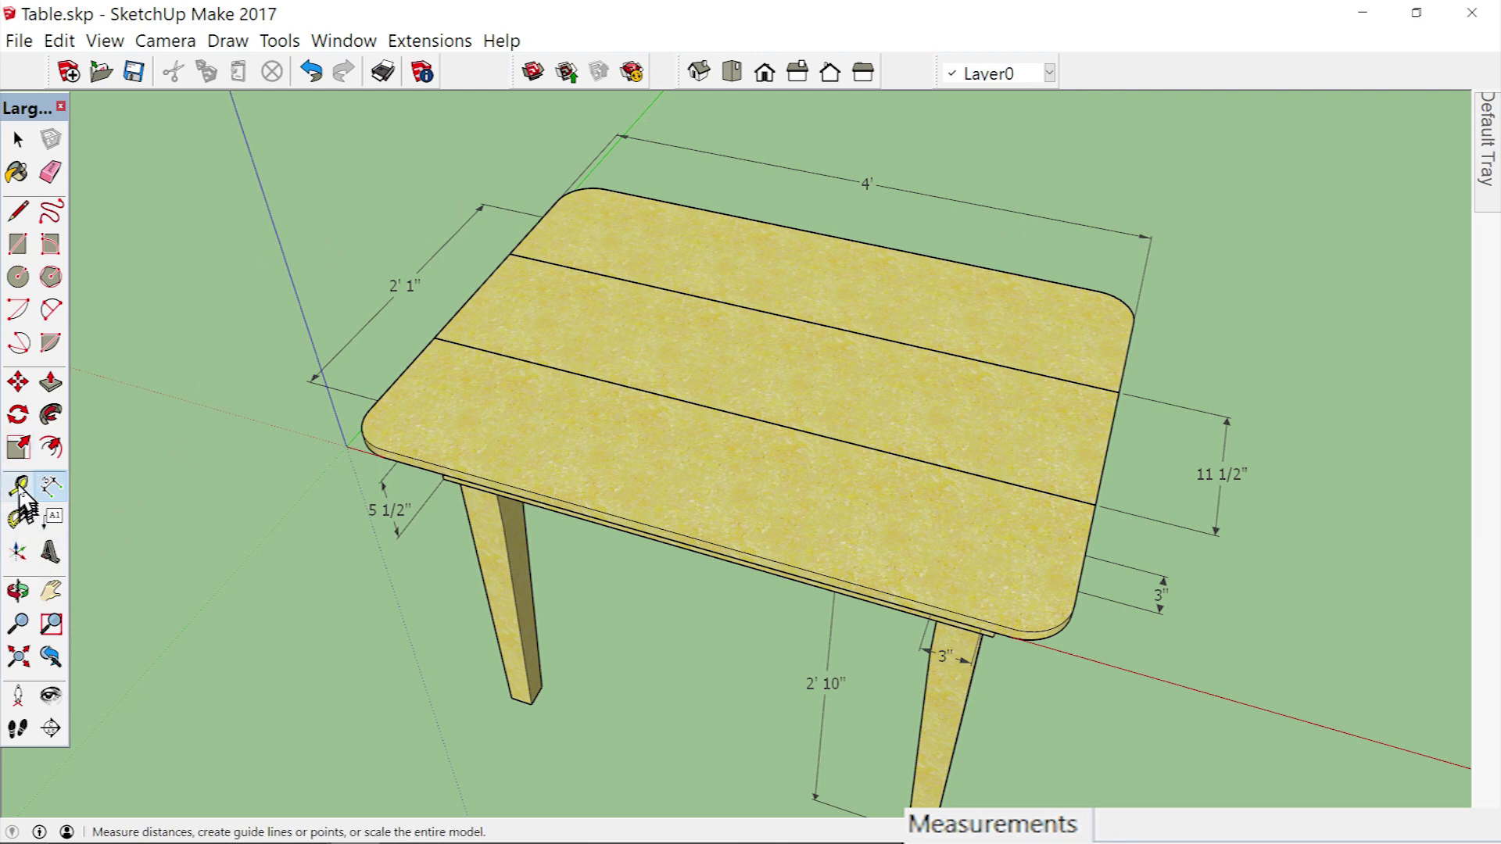
Create guide lines along both long edges of the tabletop with the Tape Measure tool.
click(21, 488)
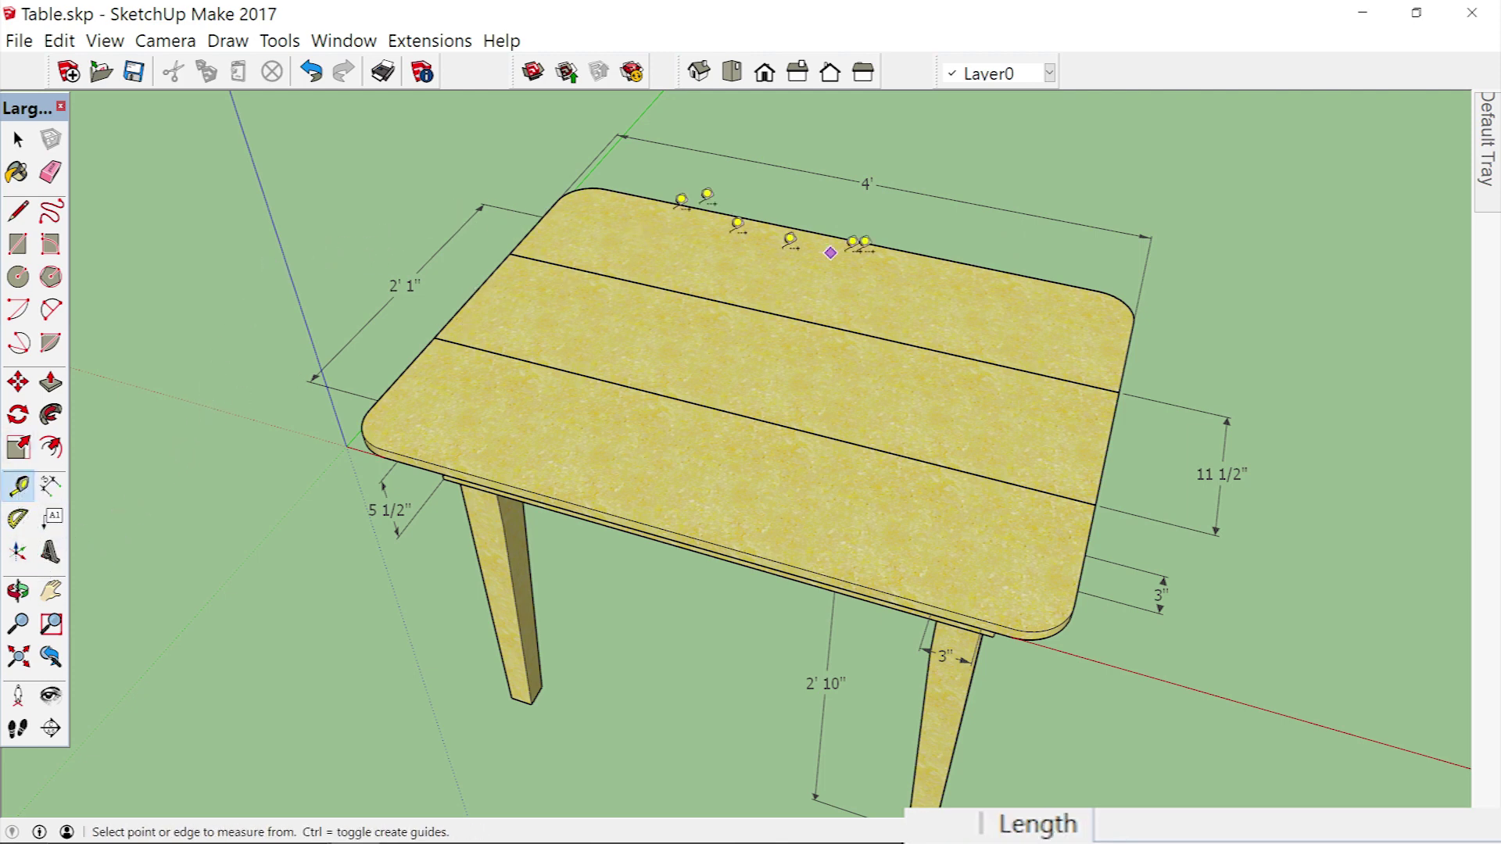
click(977, 262)
click(984, 261)
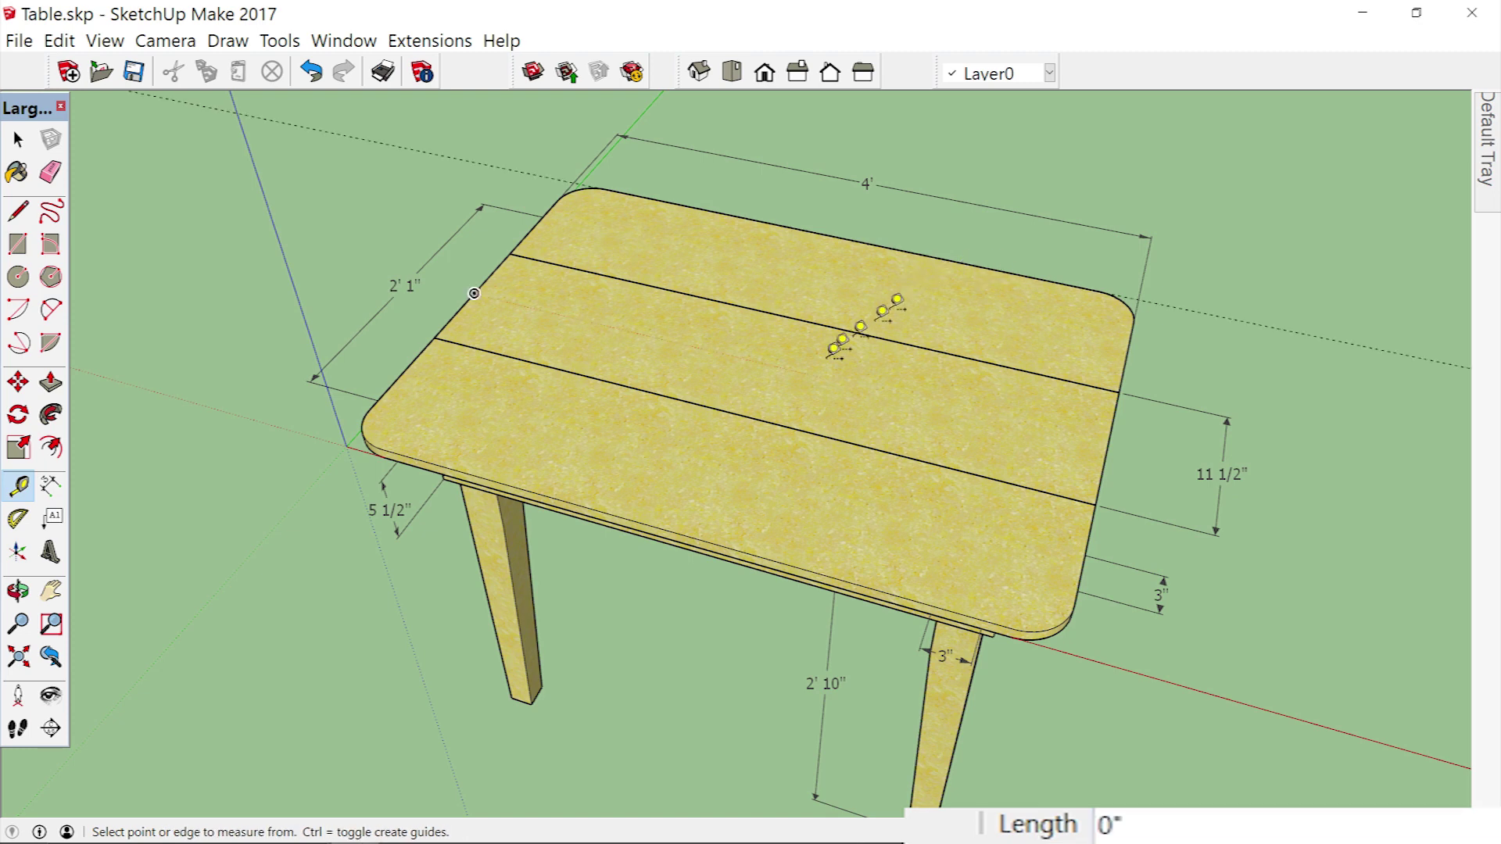
click(818, 555)
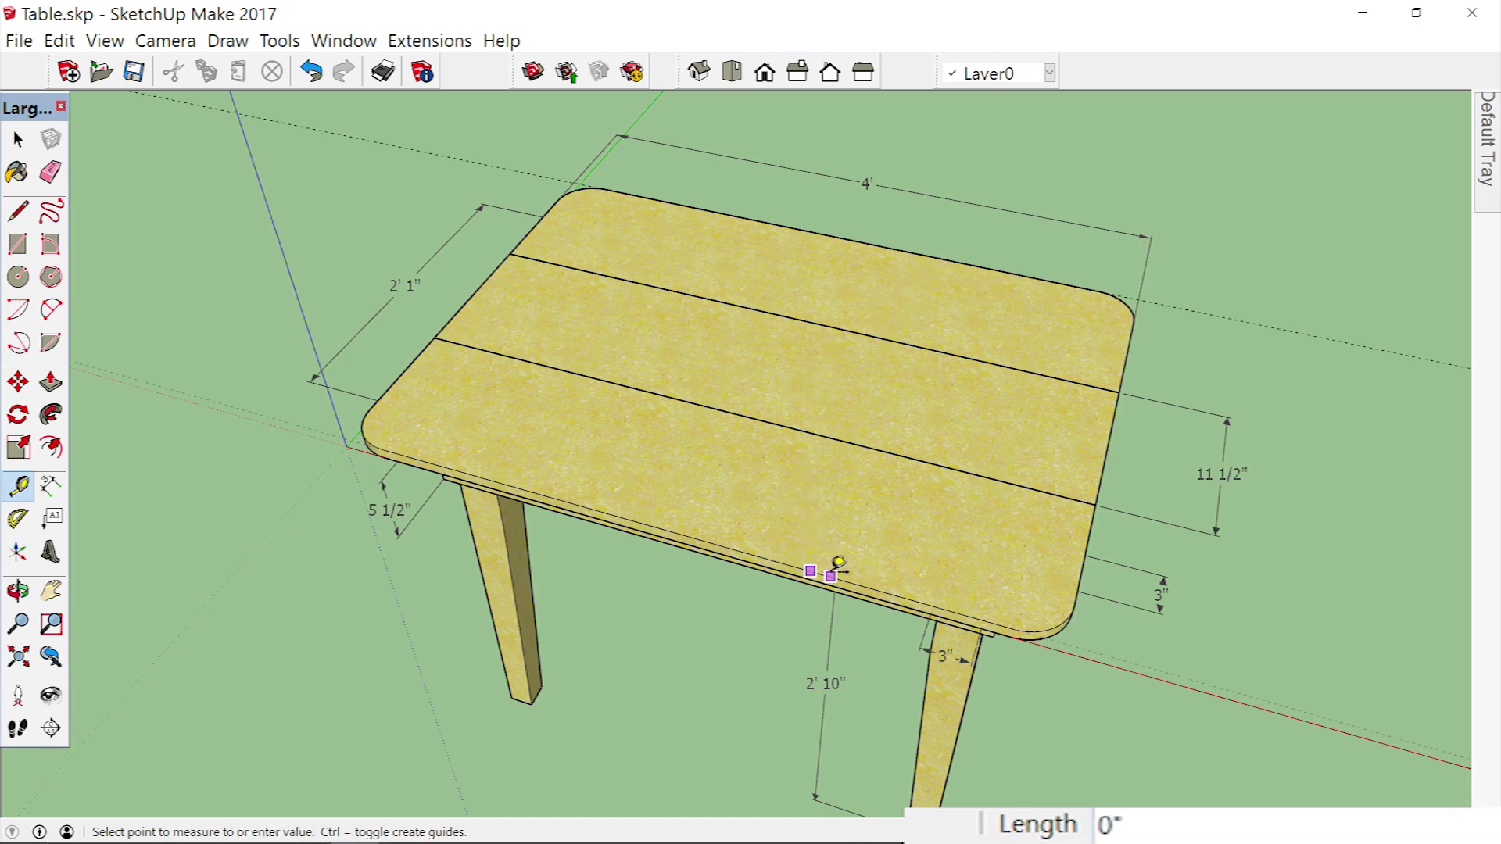
click(838, 565)
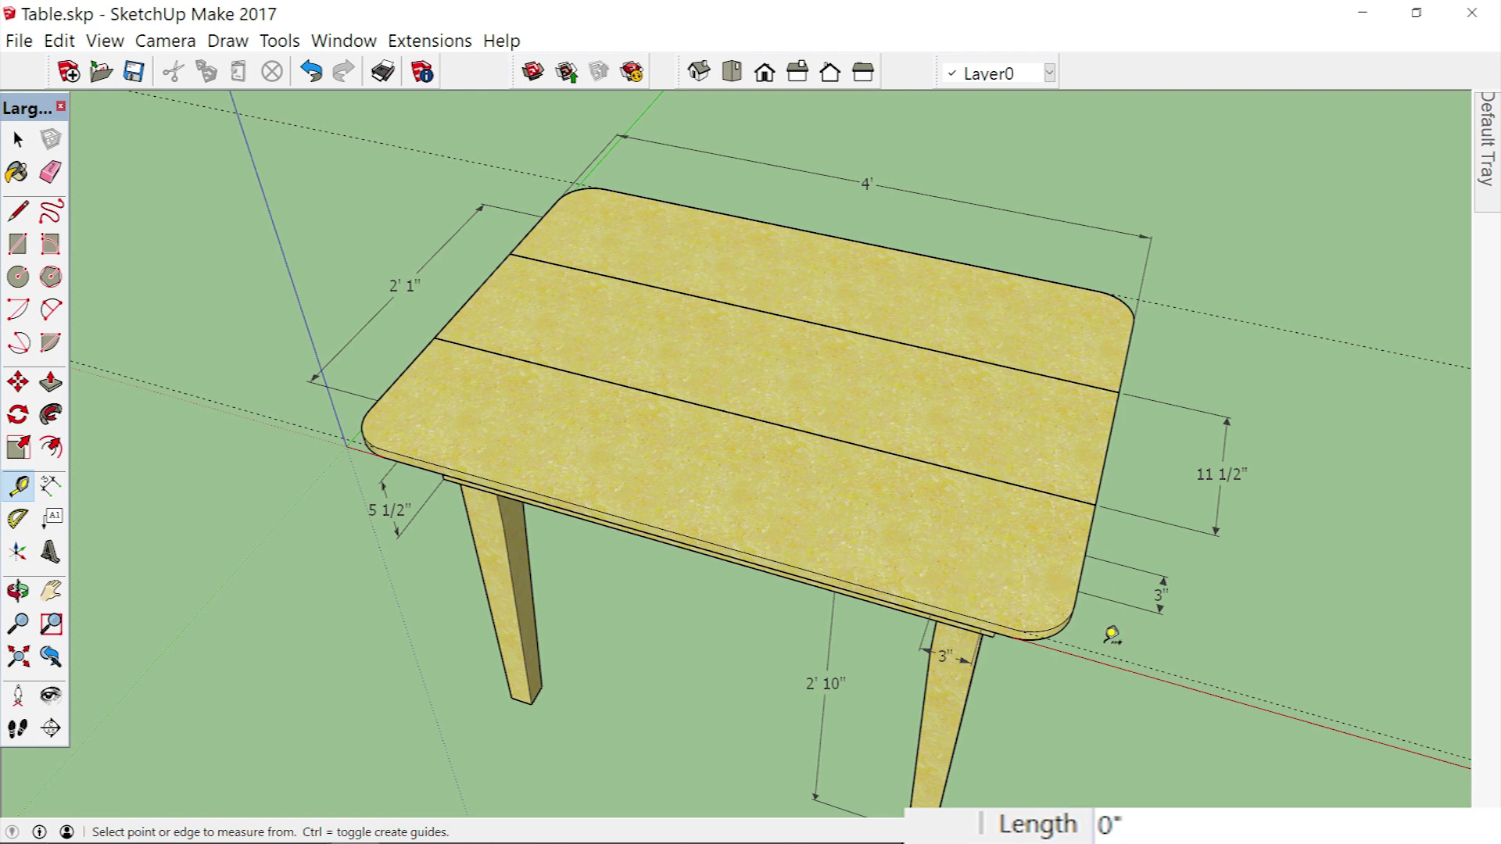
Dimension the tabletop's overall width between the two edge guides, placing it outside the middle board's width dimension.
click(47, 486)
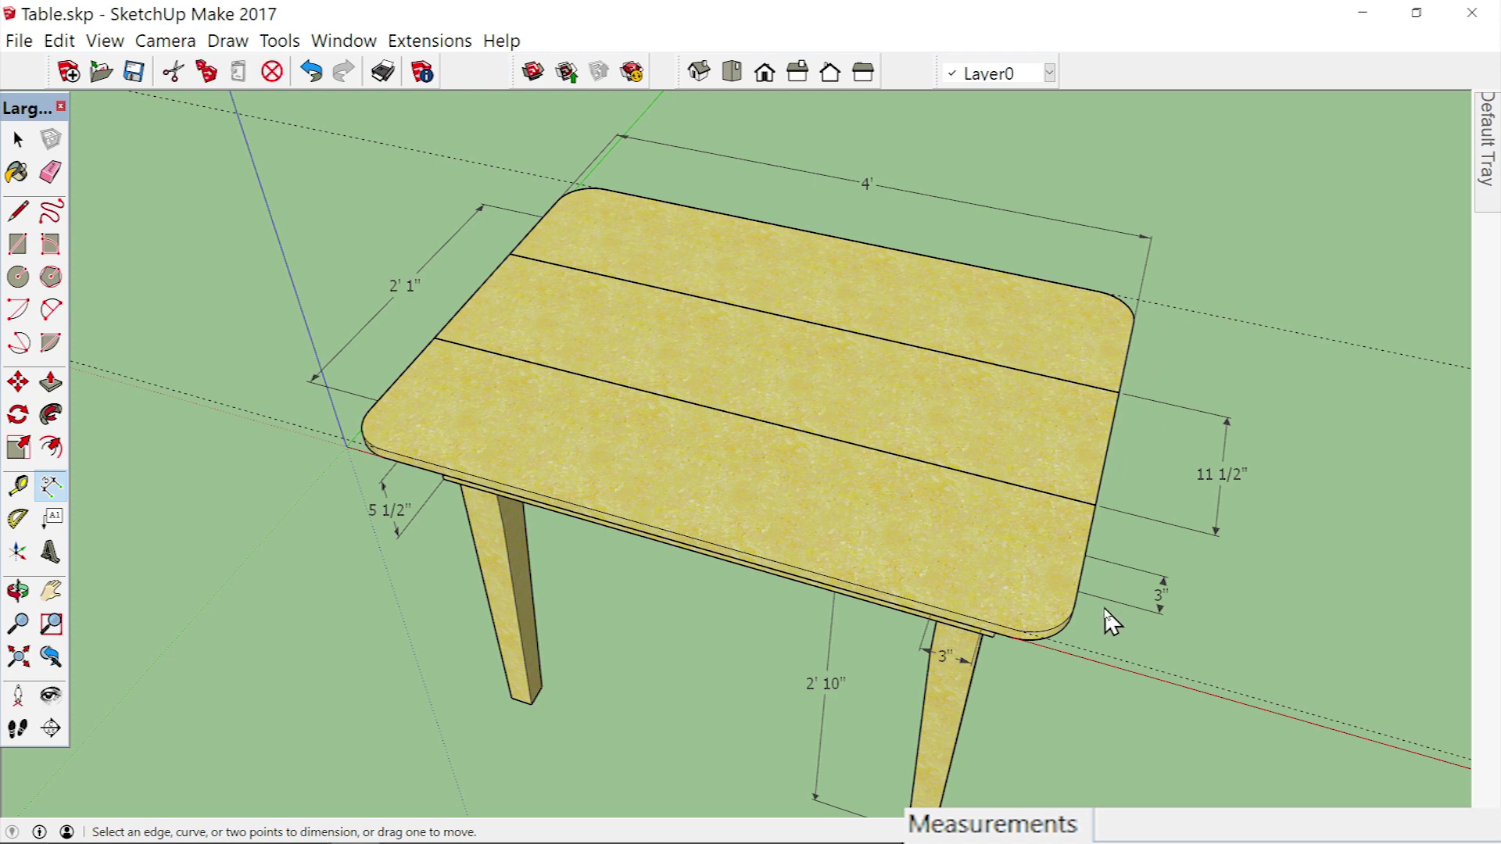
click(1085, 650)
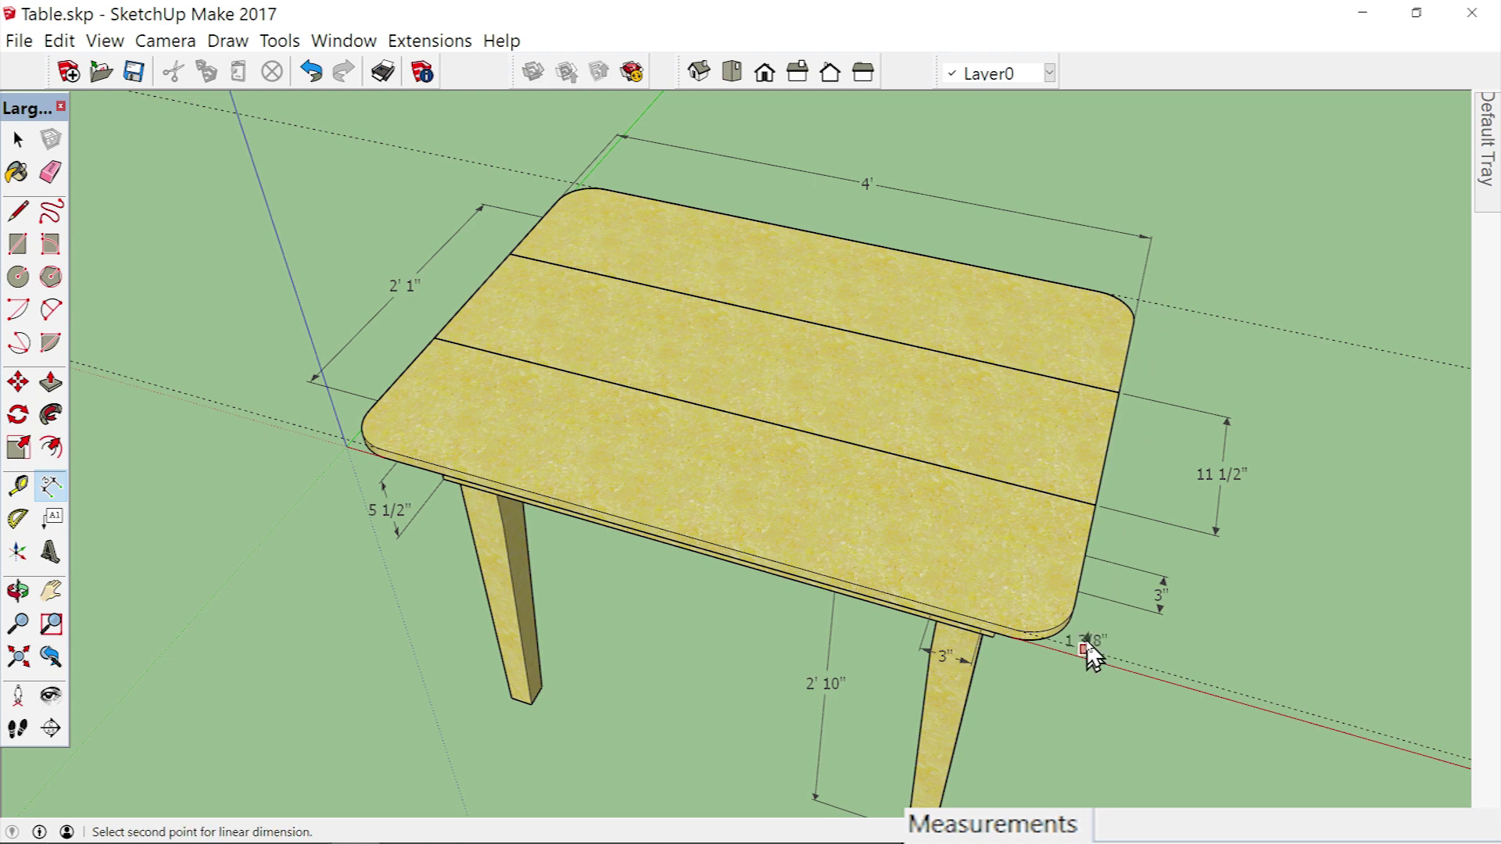
click(1151, 305)
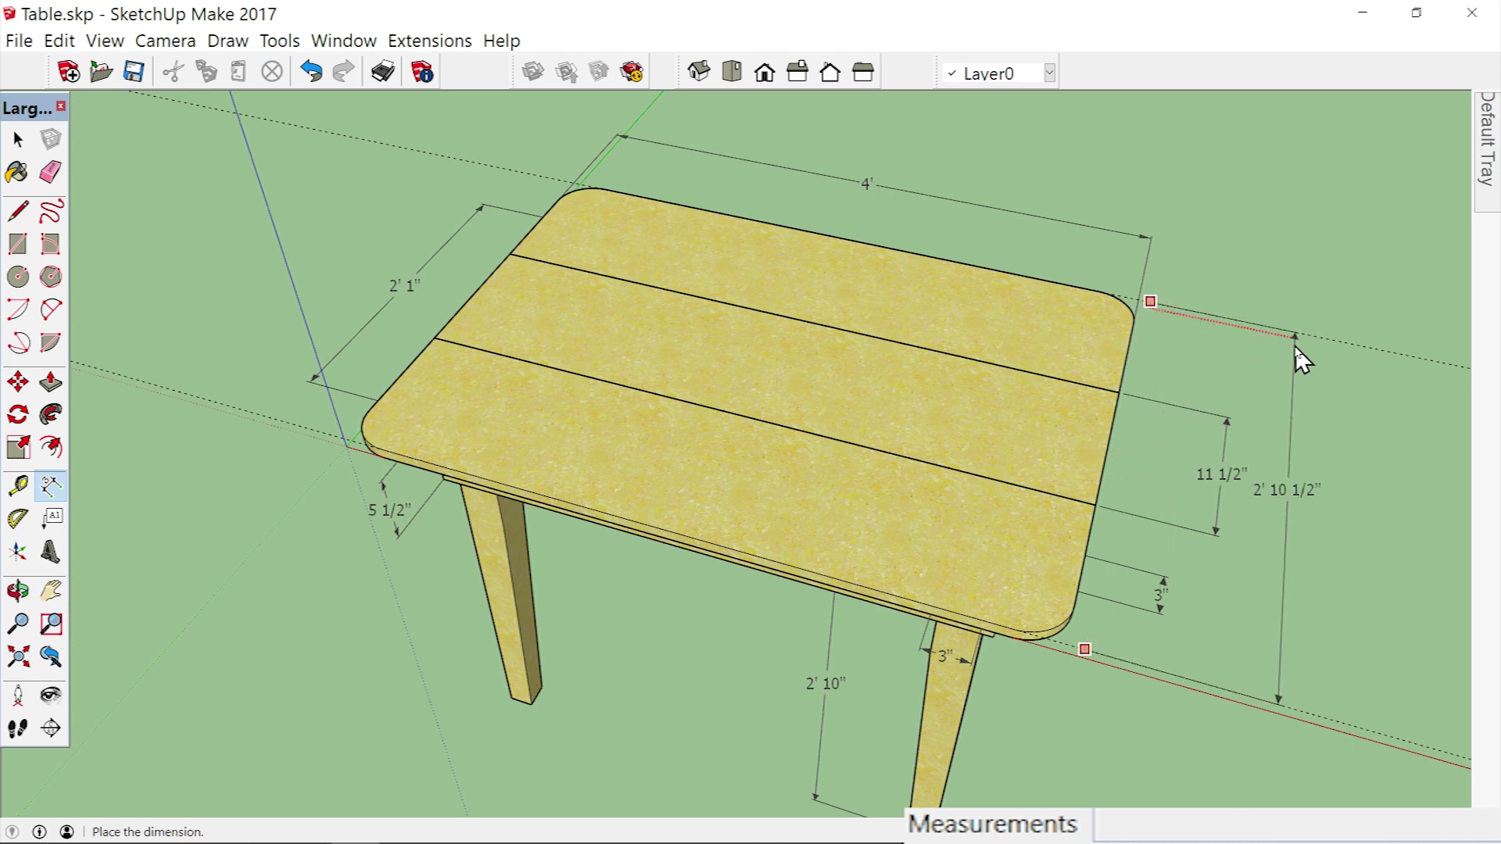
click(1296, 345)
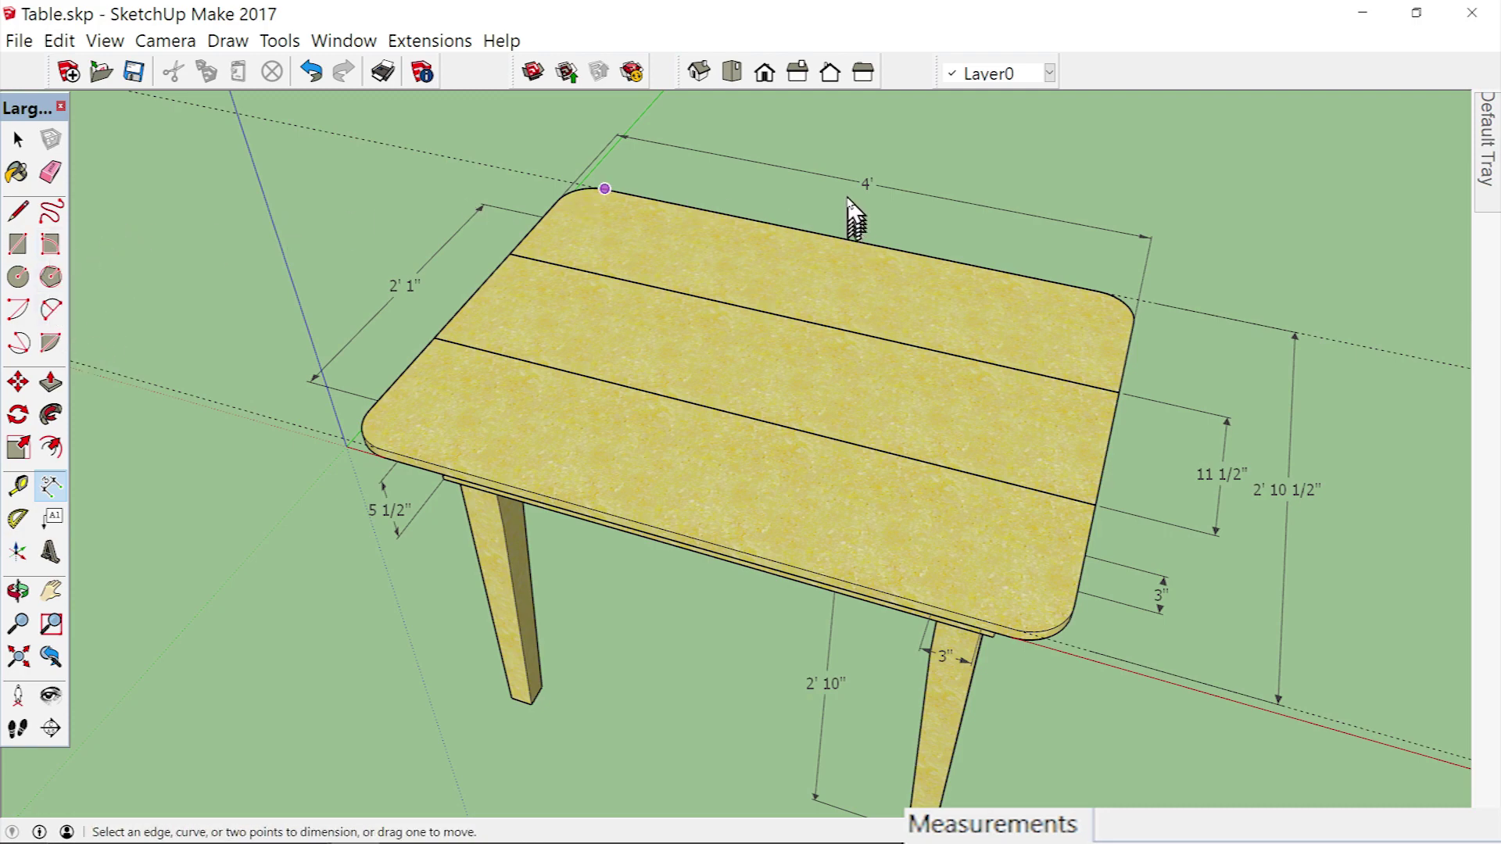
Hide the Apron, Leg and Top layers so that only the dimensions and guide lines remain.
scroll(782, 205, down, 5)
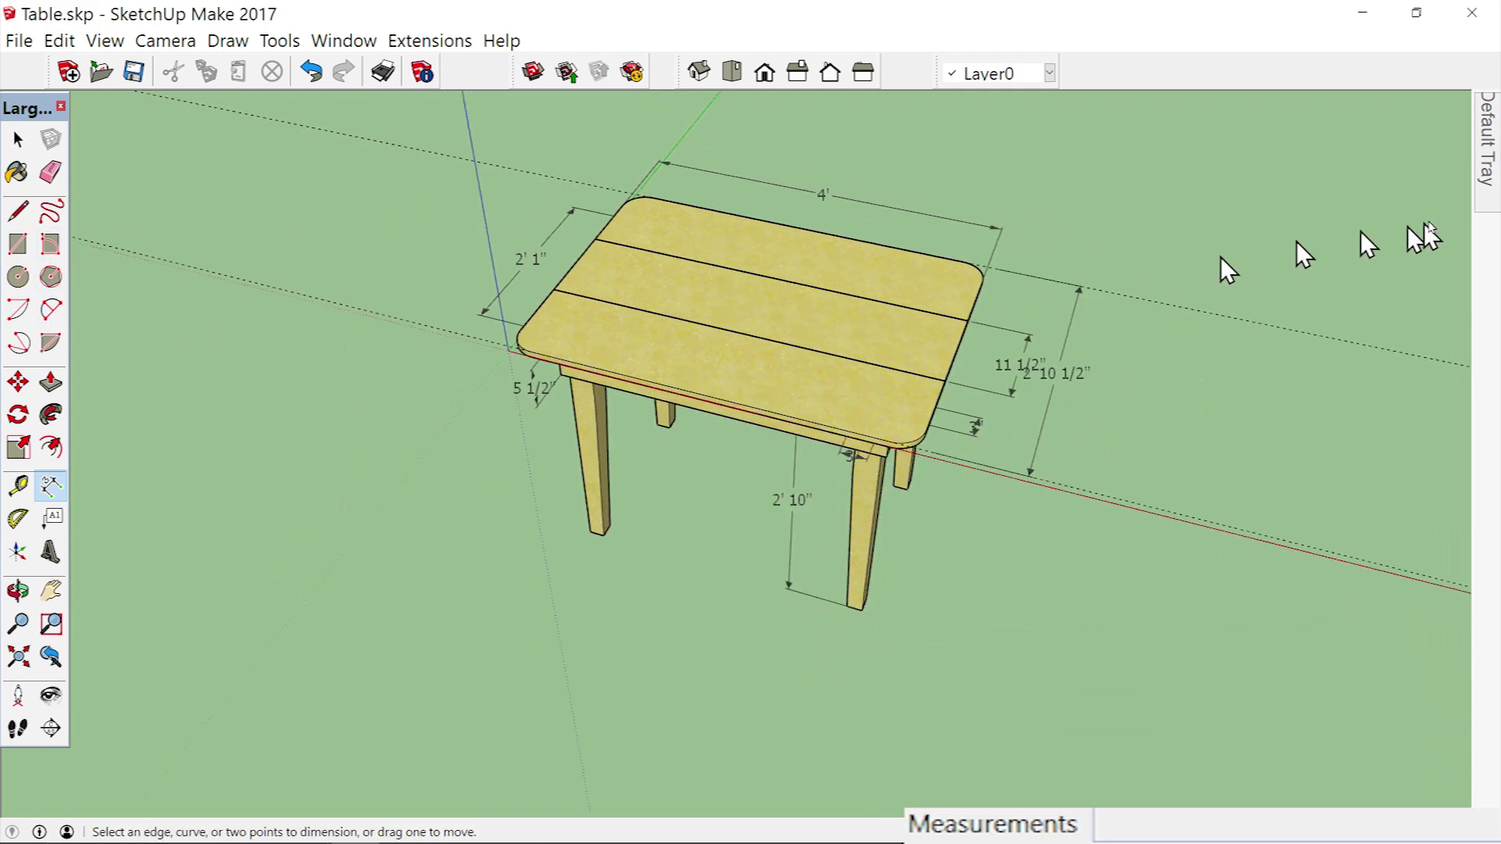
mouse_move(1489, 170)
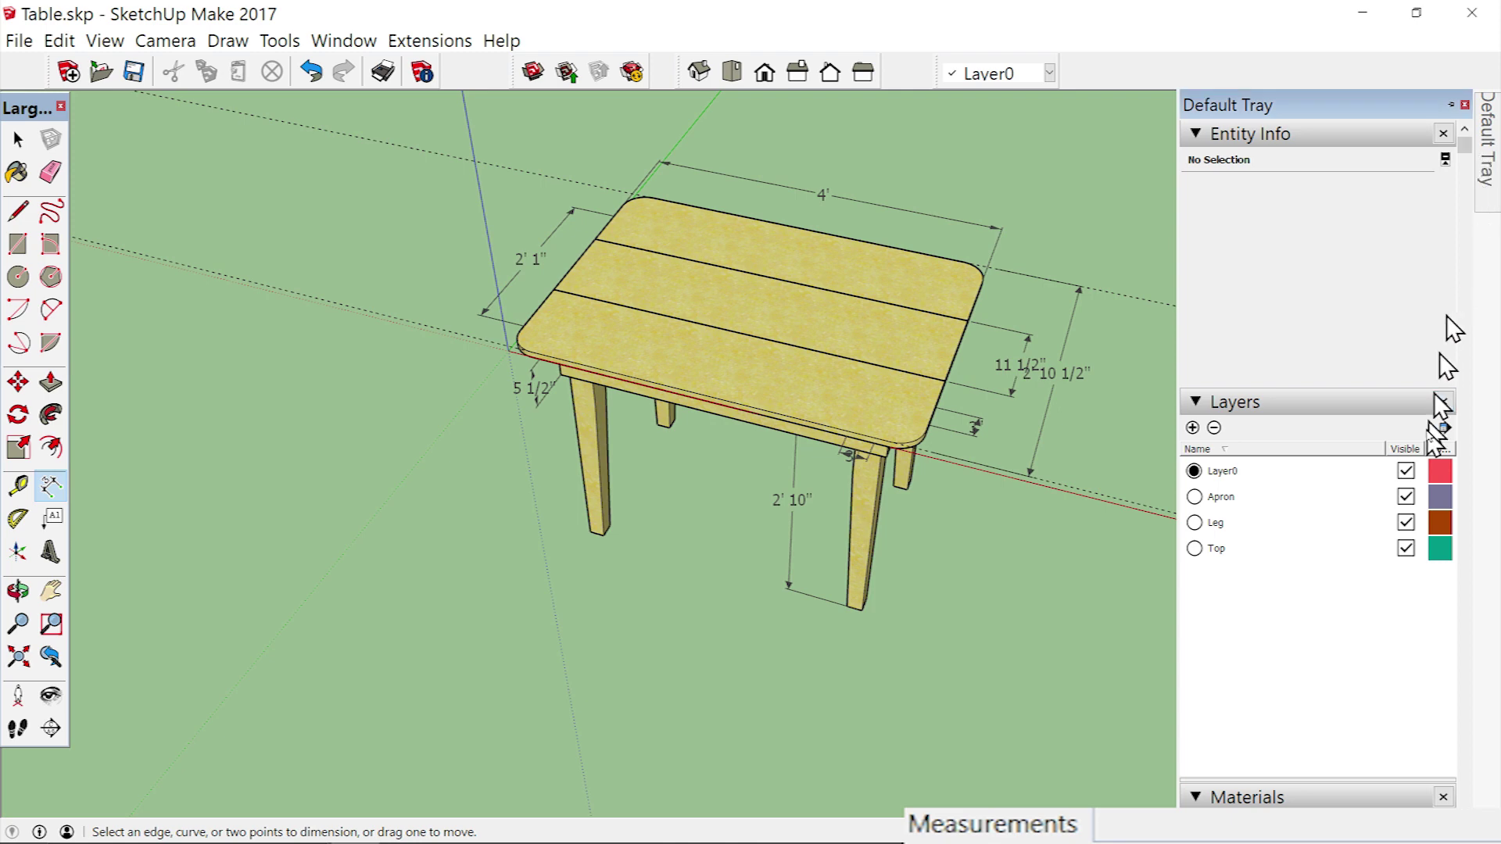
click(1405, 497)
click(1405, 522)
click(1406, 548)
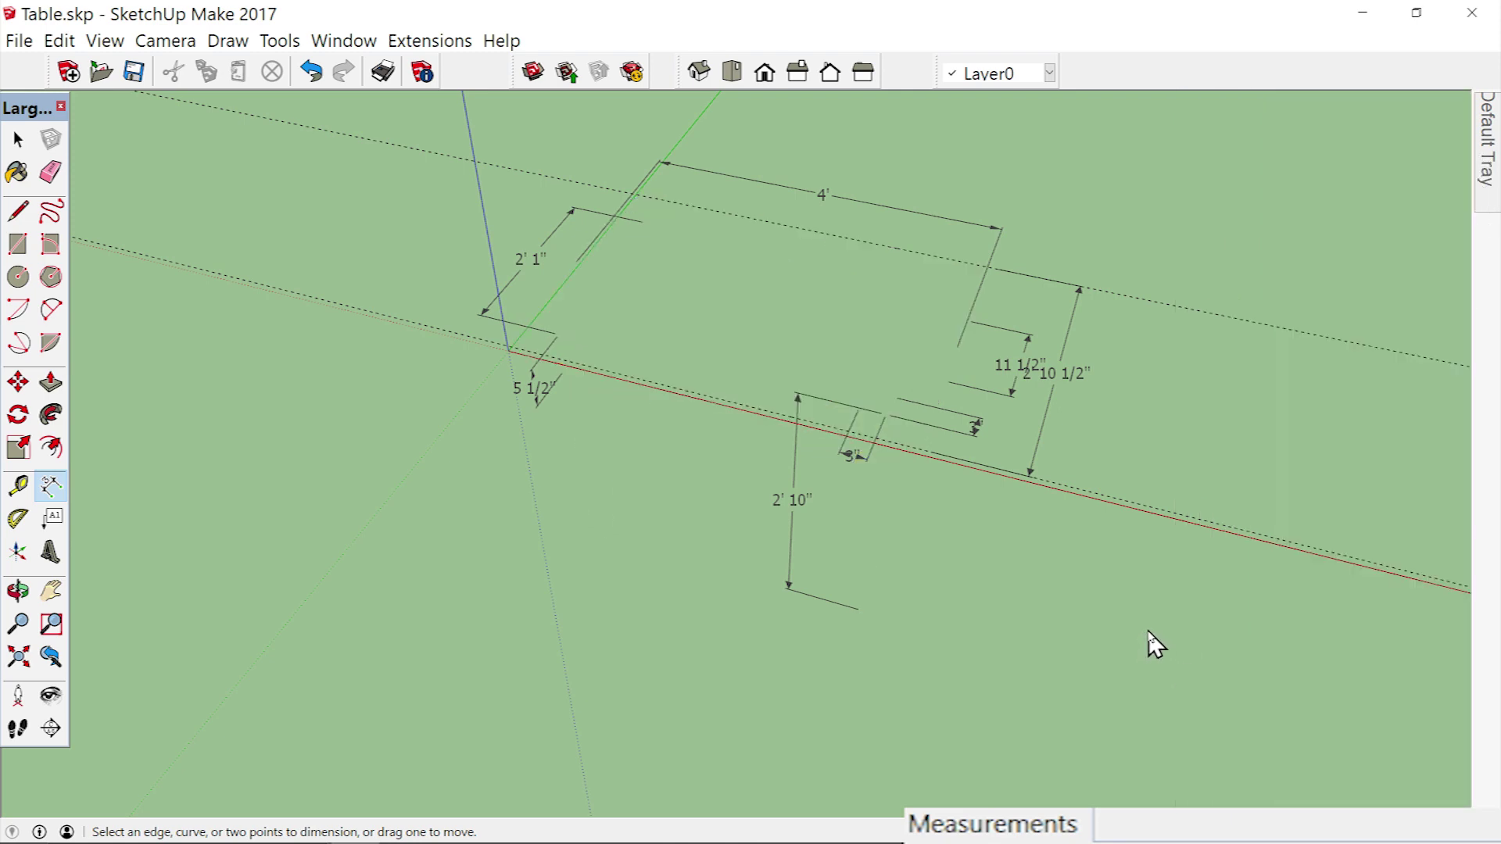
Delete all the guide lines from the model.
scroll(1155, 645, down, 2)
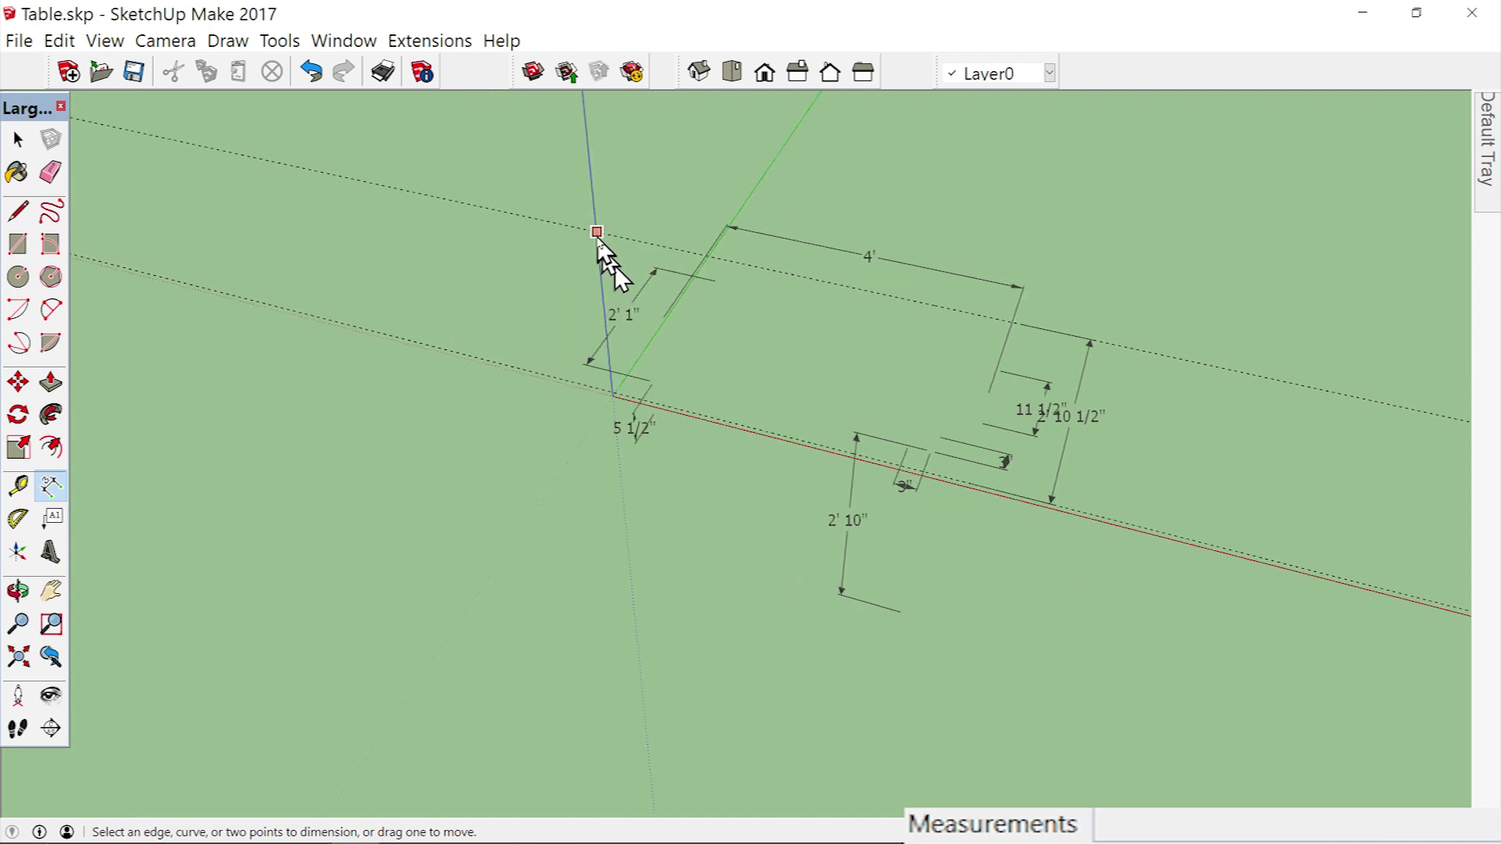
click(18, 141)
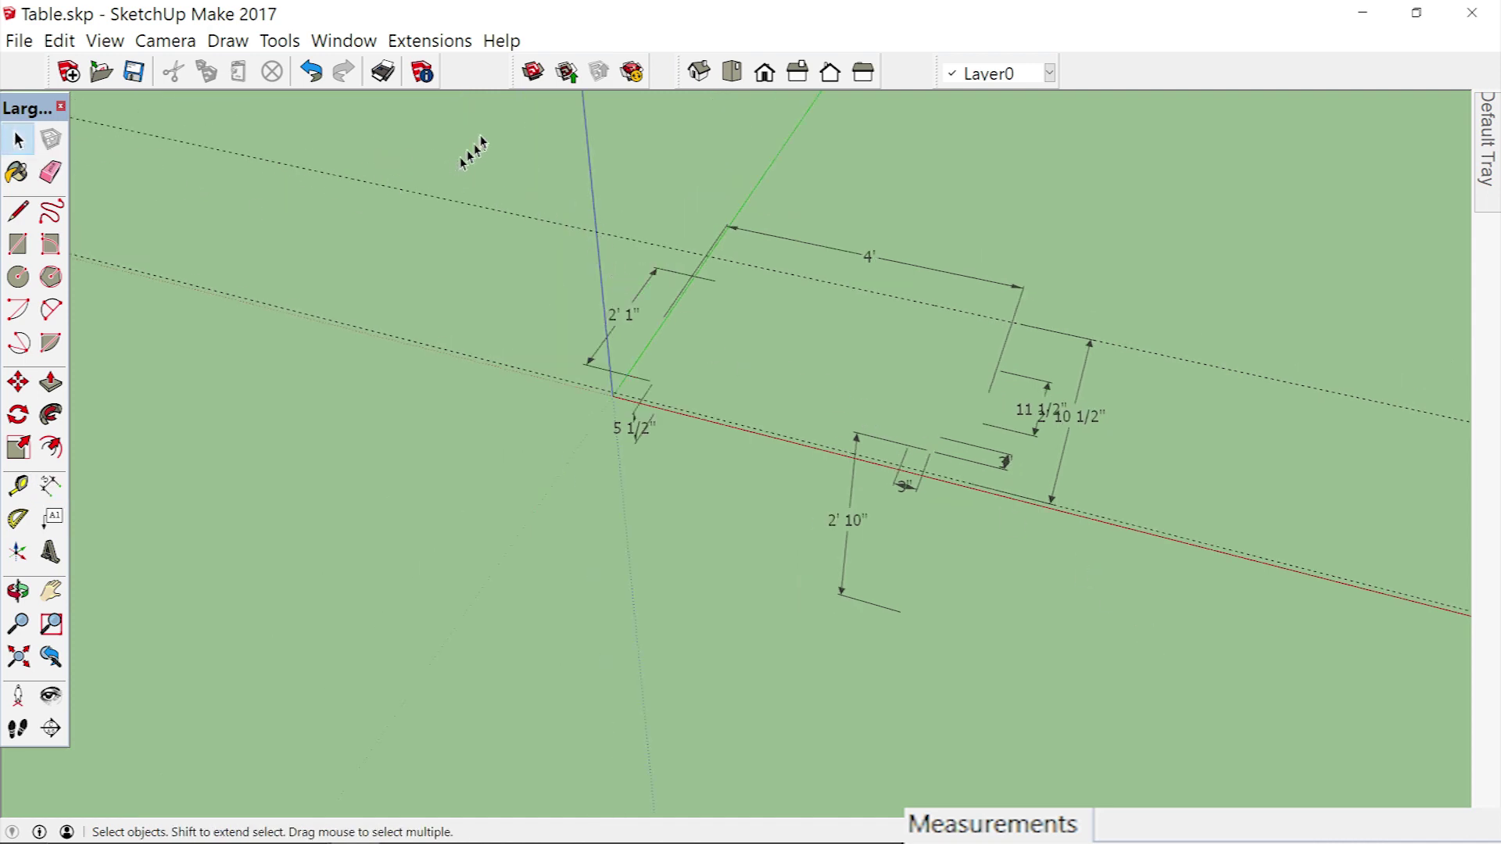
drag(476, 139, 560, 285)
click(60, 41)
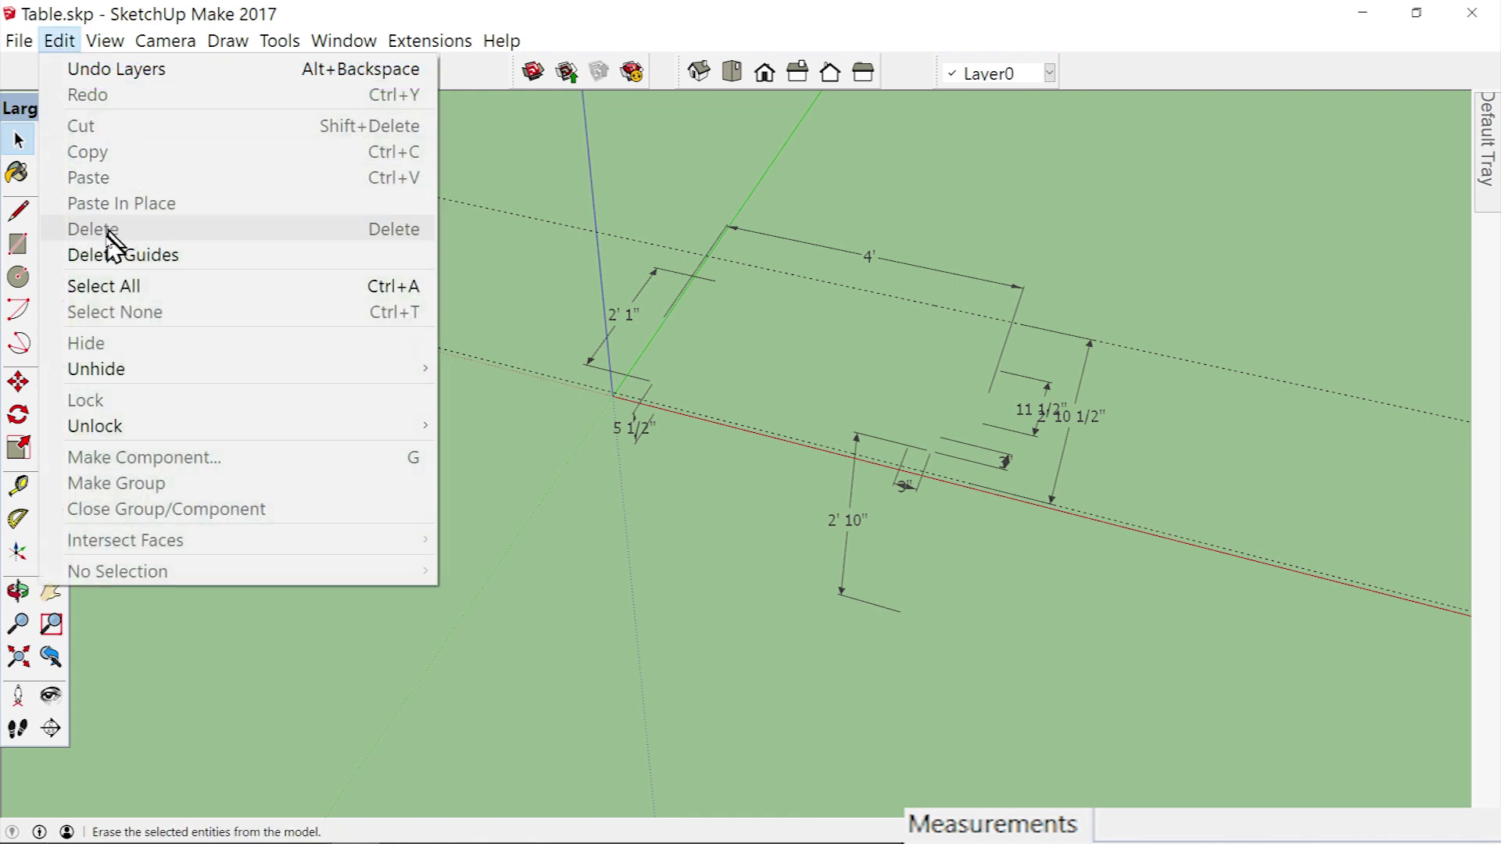
click(124, 251)
Select all the dimensions and assign them to a new layer named dimensions.
drag(486, 139, 1241, 714)
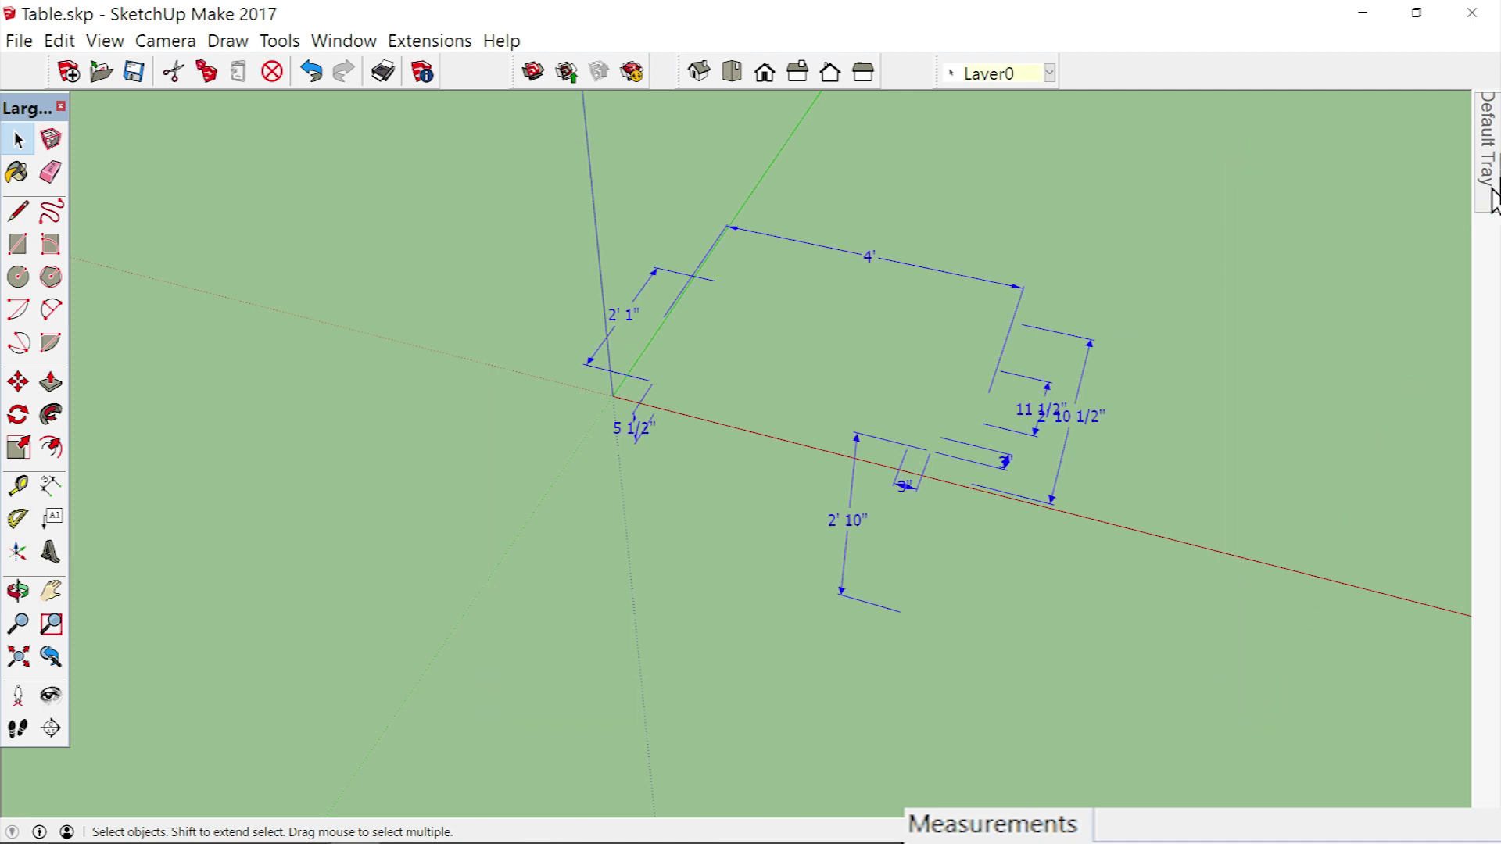
mouse_move(1493, 195)
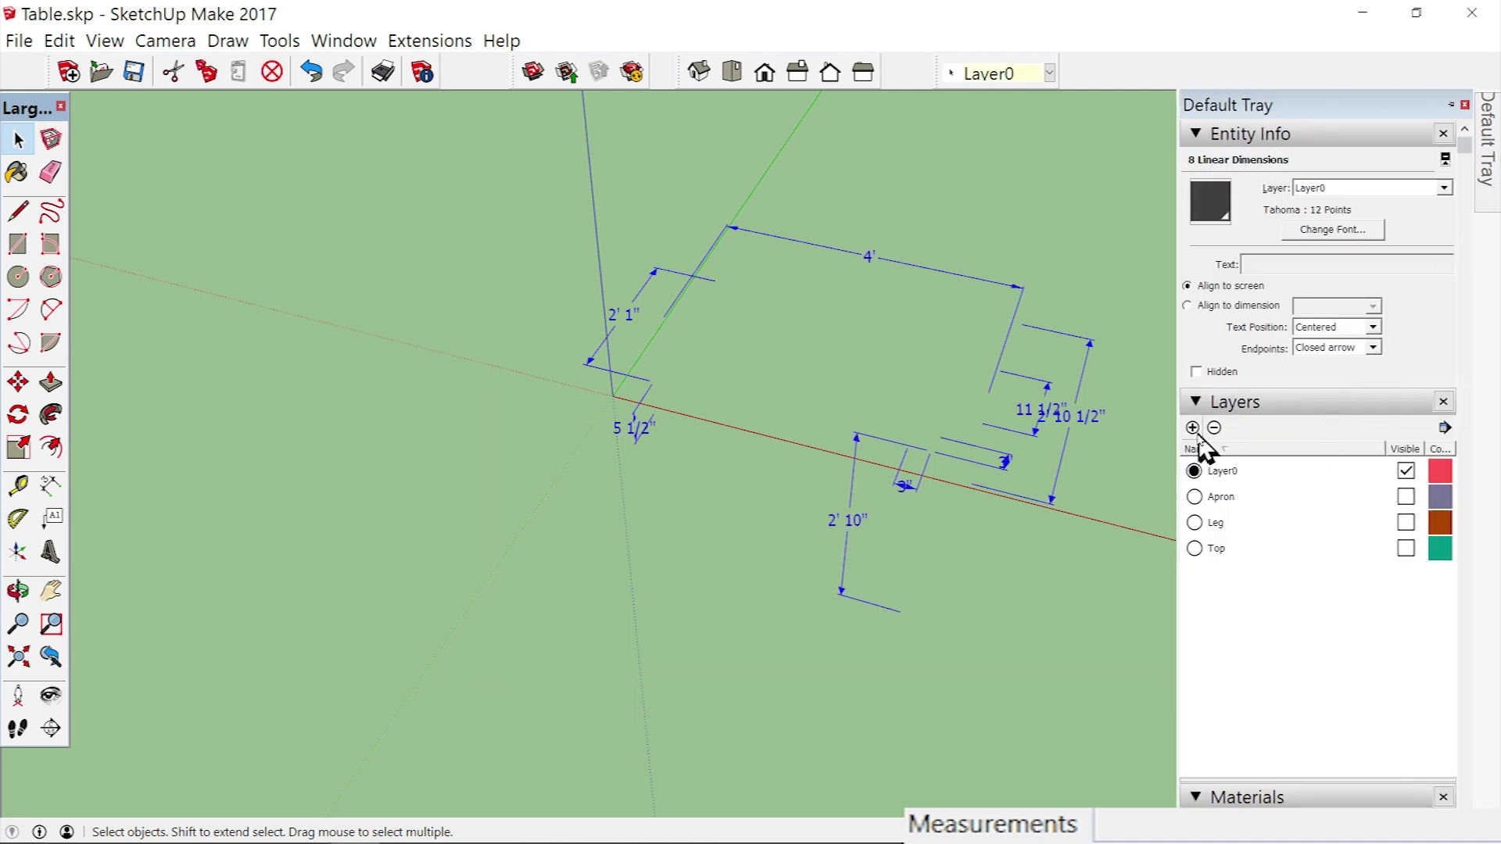
click(1192, 428)
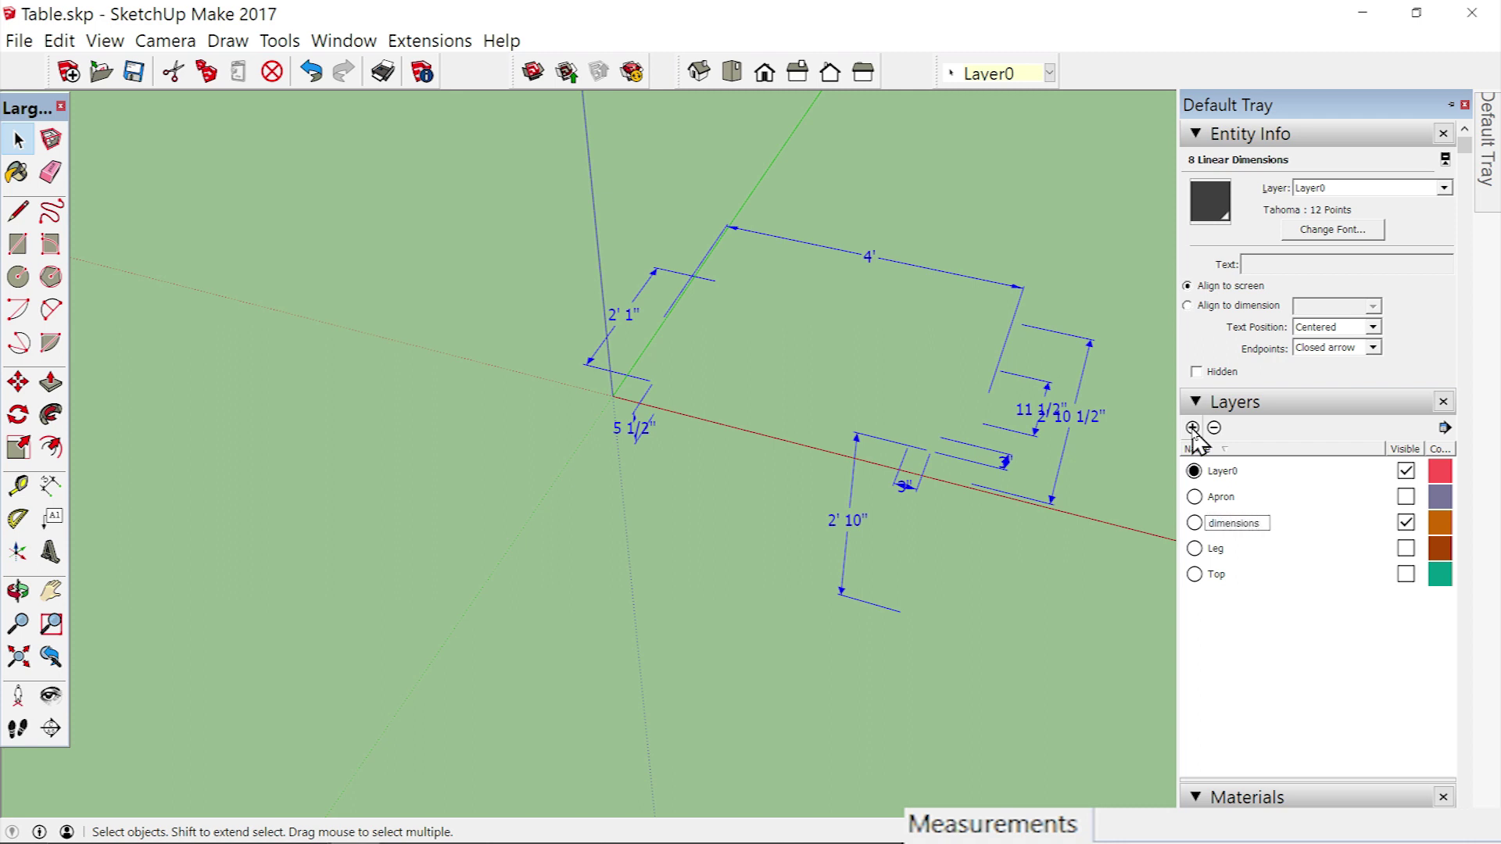
click(1443, 187)
click(1339, 229)
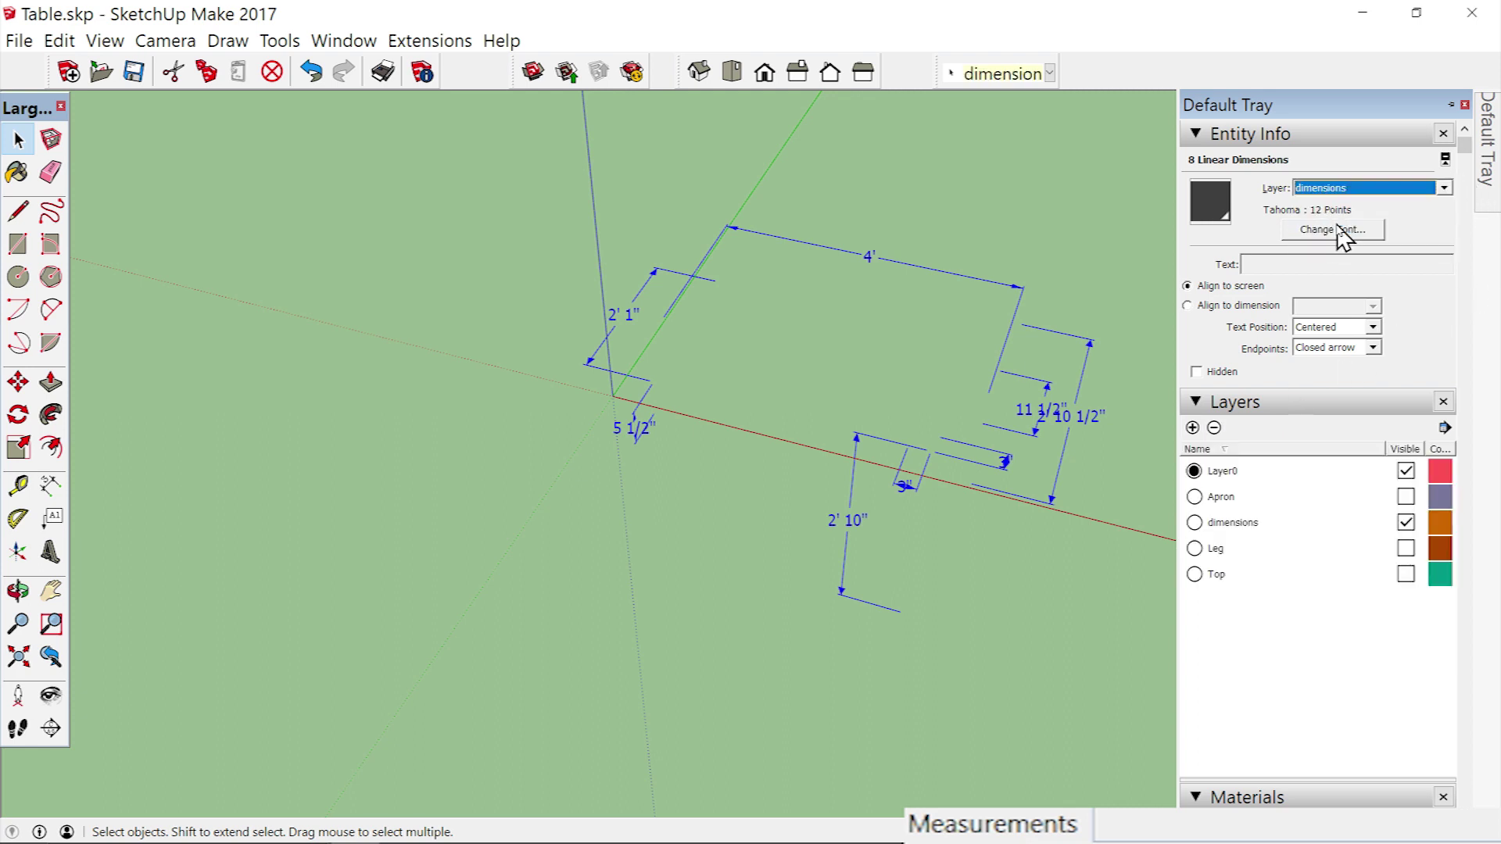
Switch the dimensions layer off and on to check that it controls all the dimensions.
click(1400, 524)
click(1405, 524)
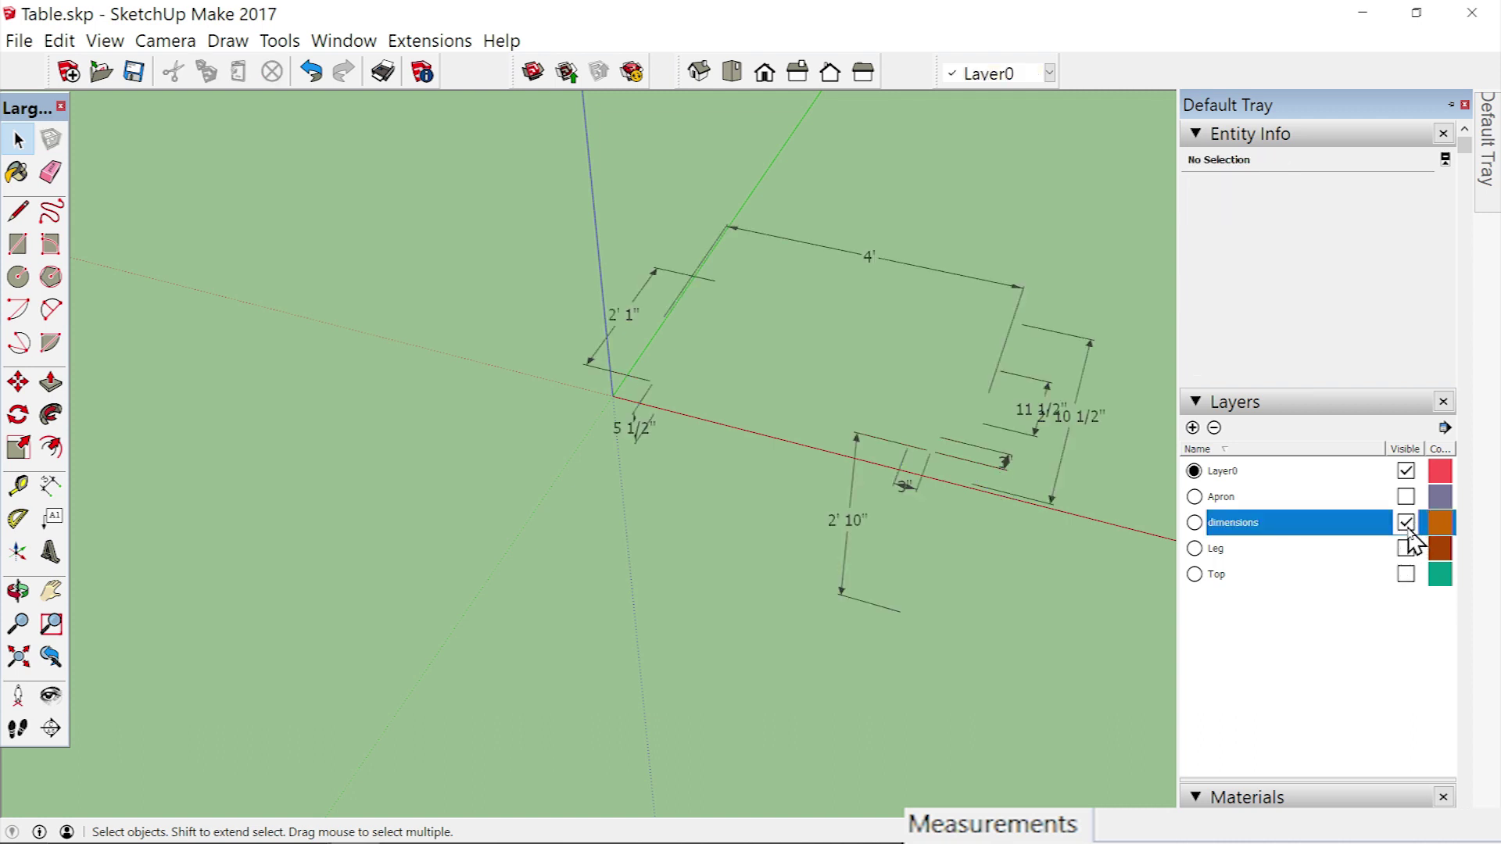
click(1405, 523)
click(1406, 523)
Show the Apron, Leg and Top layers again and hide the dimensions layer.
click(1405, 497)
click(1406, 549)
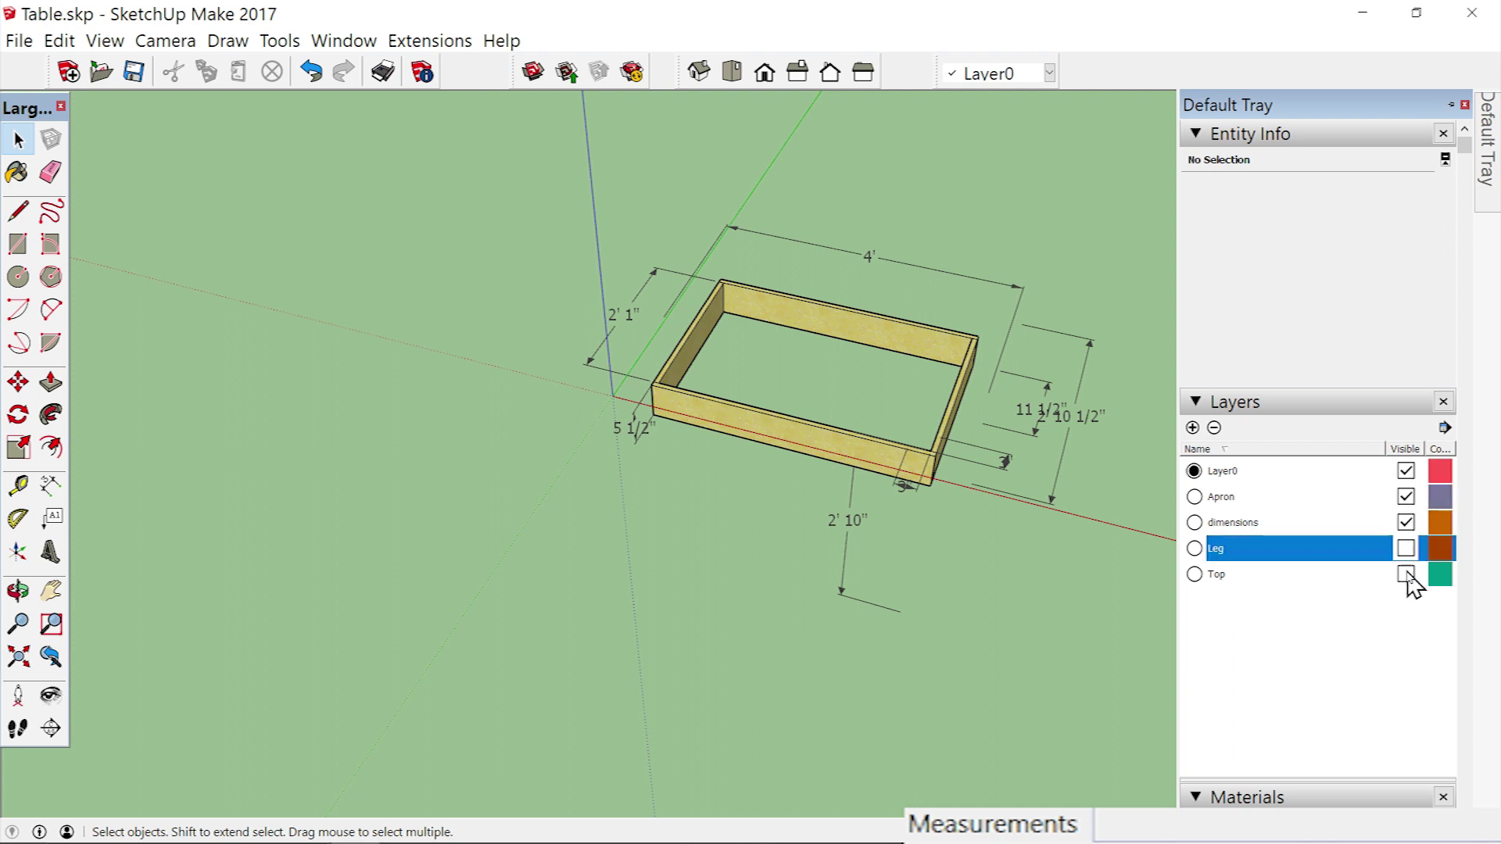
click(1407, 574)
click(1405, 549)
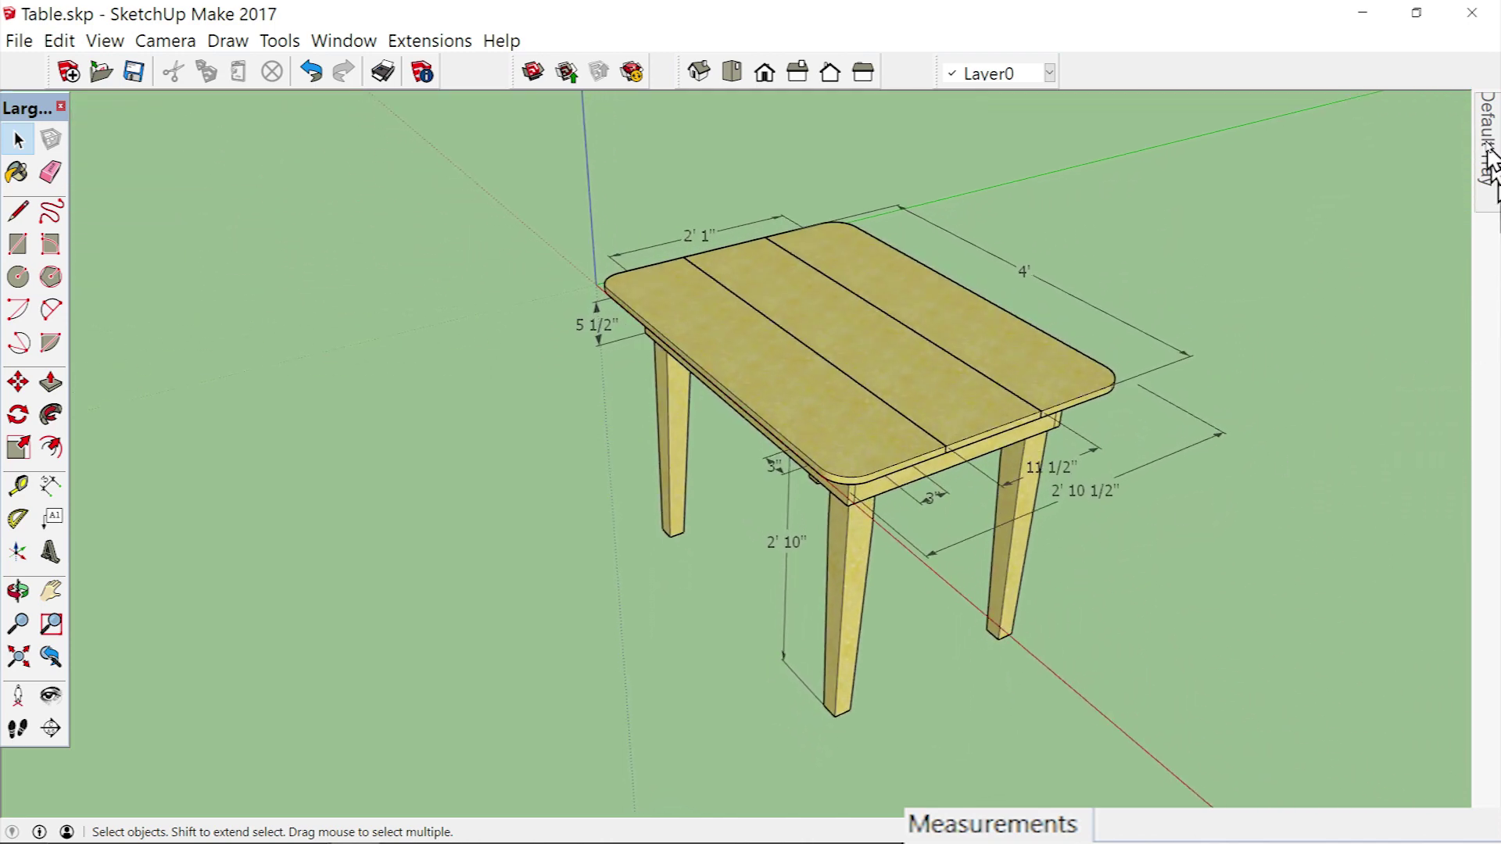
mouse_move(1490, 164)
click(1406, 526)
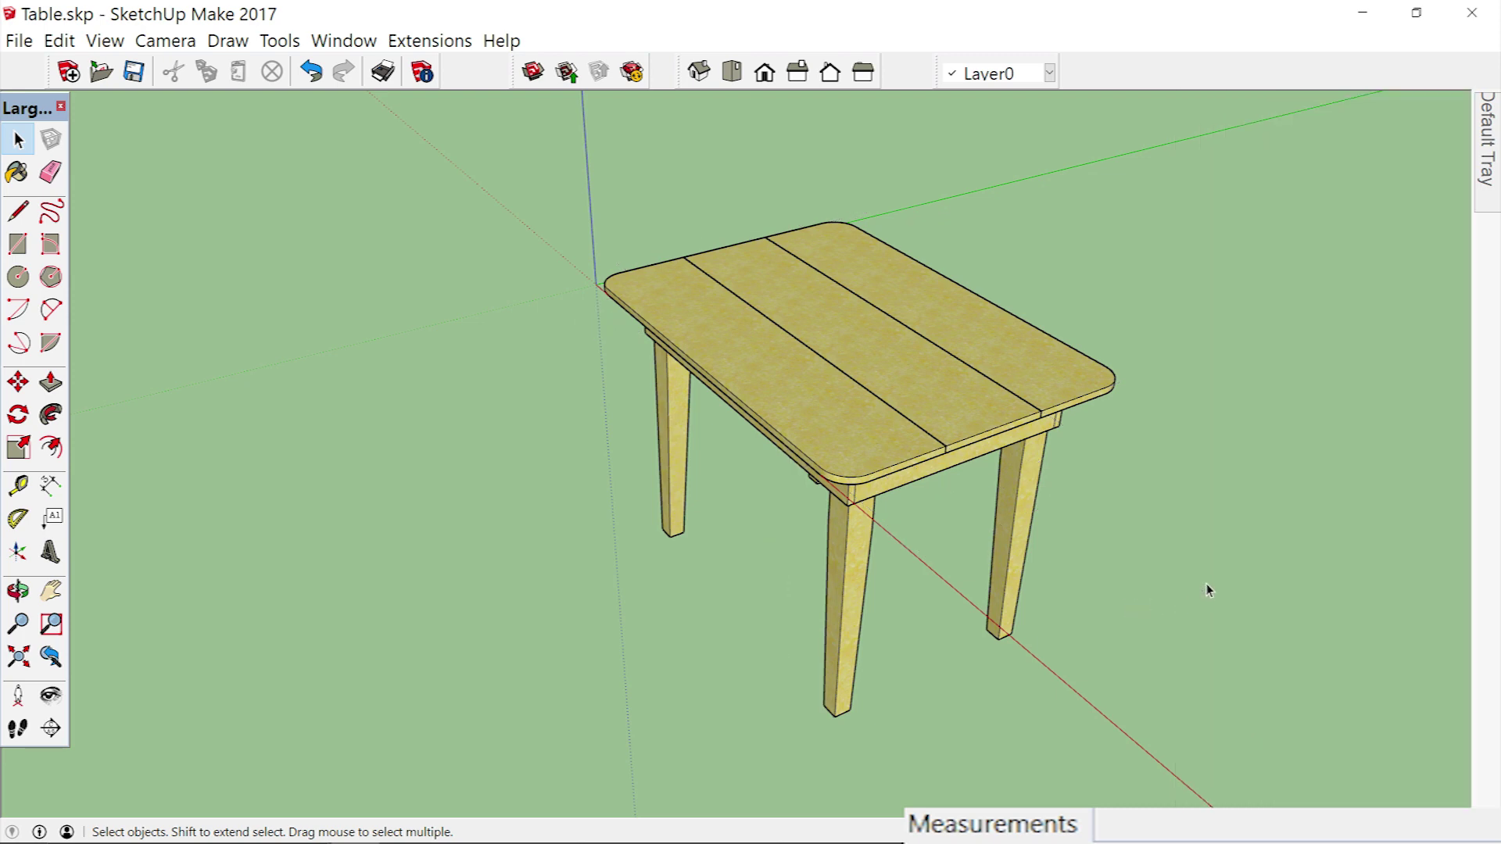